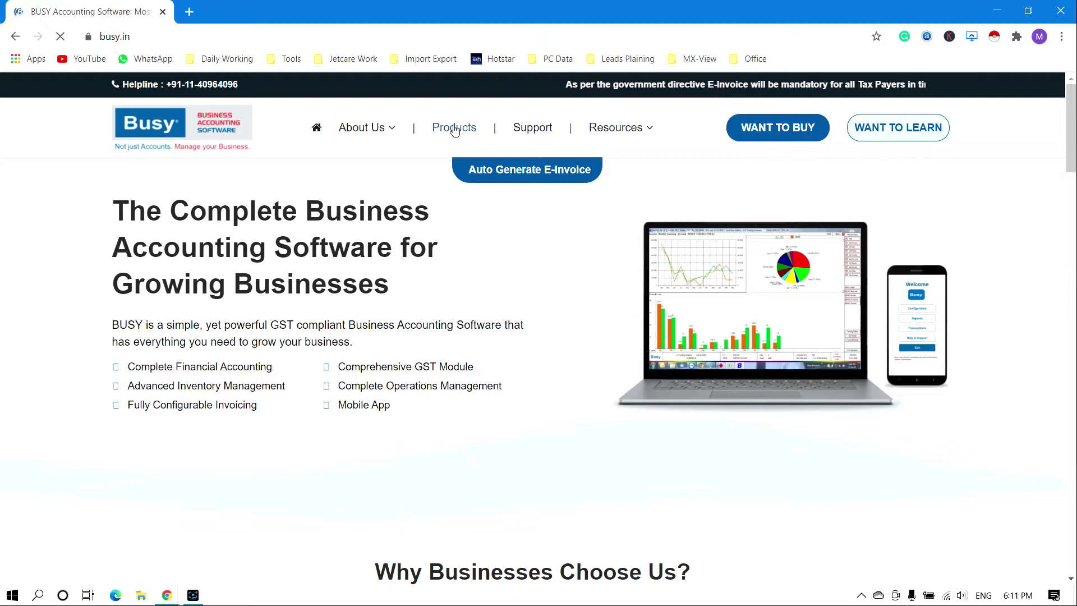
# - From the busy.in Products page, choose the Express FULL VERSION free trial download
pyautogui.click(458, 131)
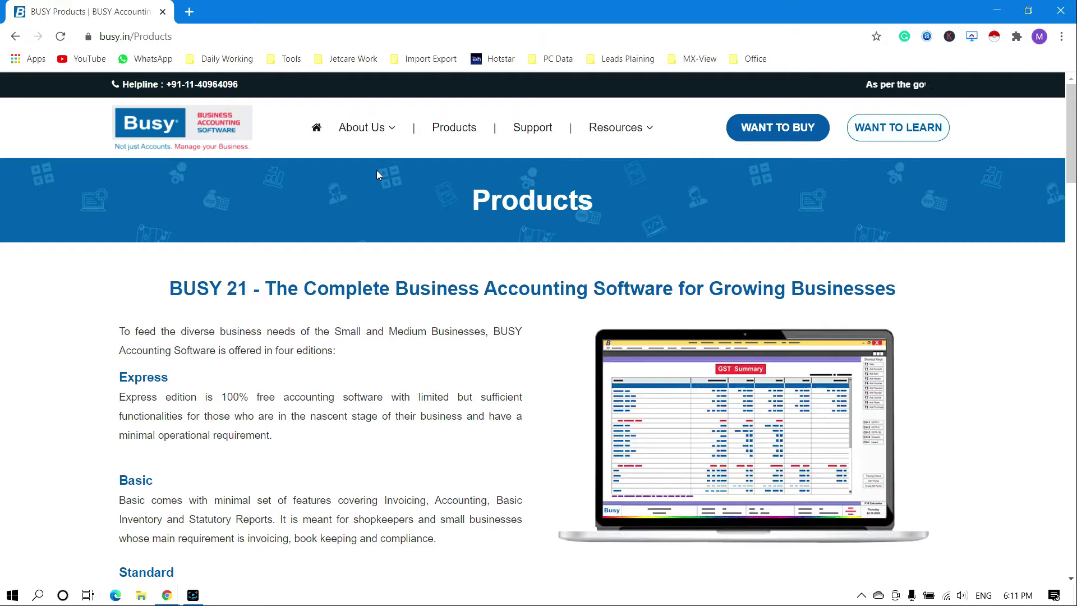
pyautogui.moveTo(1073, 143); pyautogui.dragTo(1067, 461)
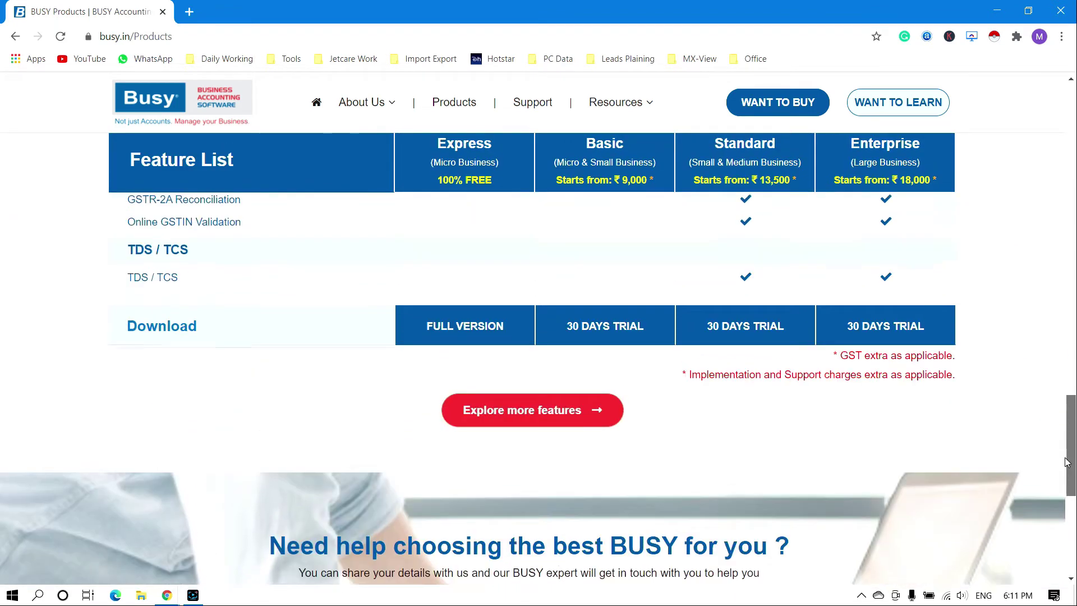
pyautogui.click(470, 332)
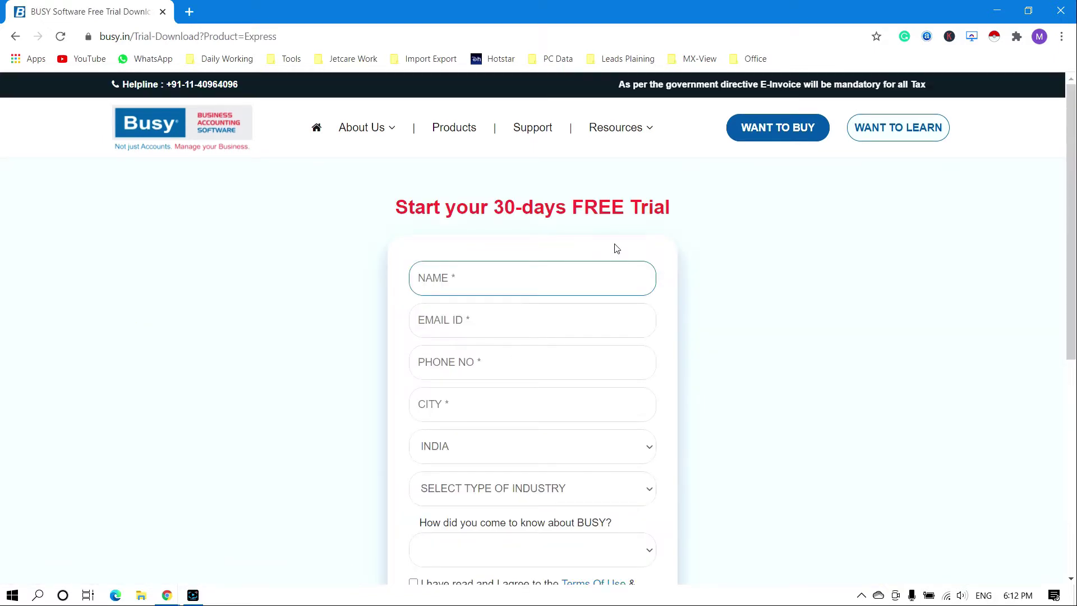
# - Fill in the trial form's NAME field, leaving phone number and city empty
pyautogui.write('BUNTY')
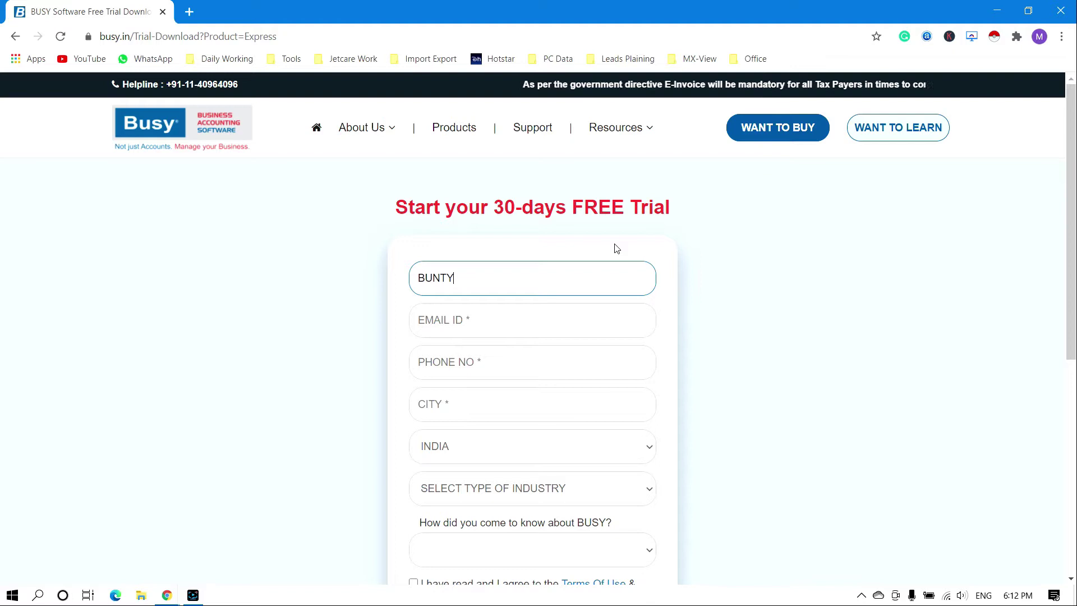
pyautogui.click(480, 348)
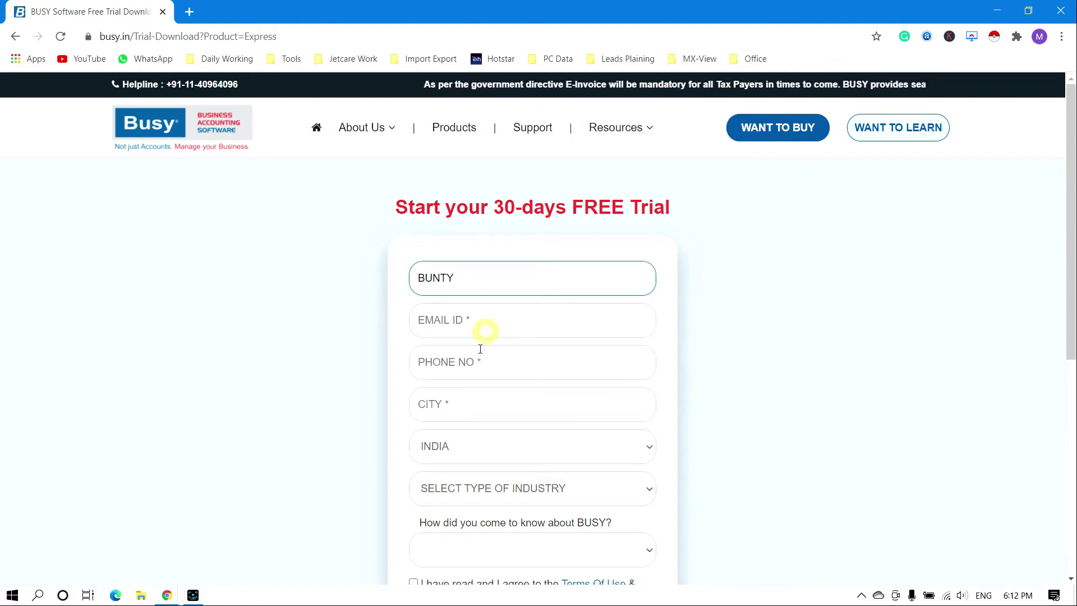
pyautogui.click(475, 407)
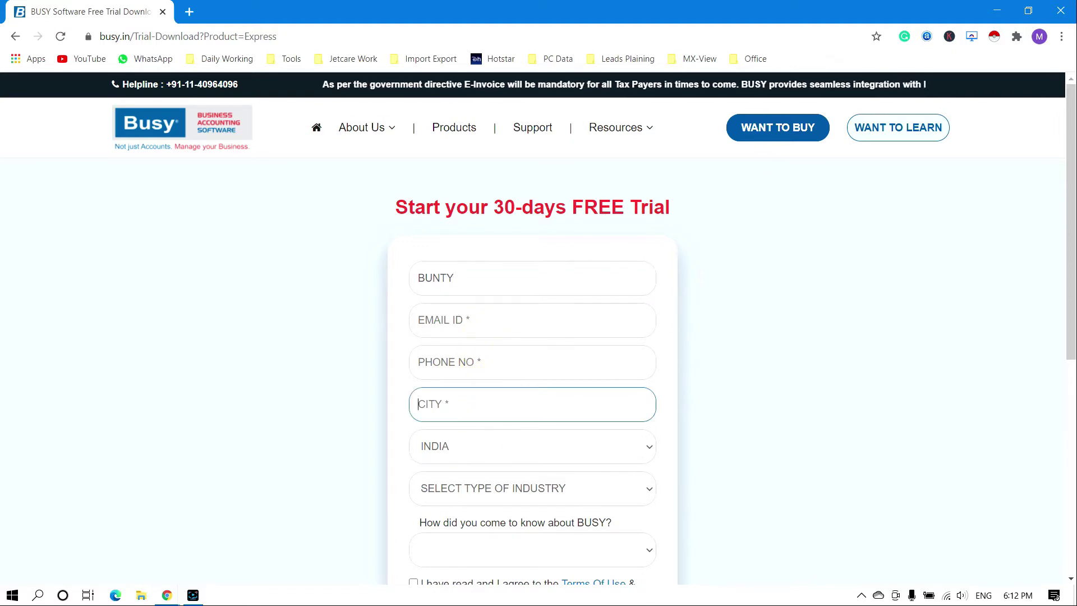
pyautogui.press('Tab')
pyautogui.scroll(-4, 537, 388)
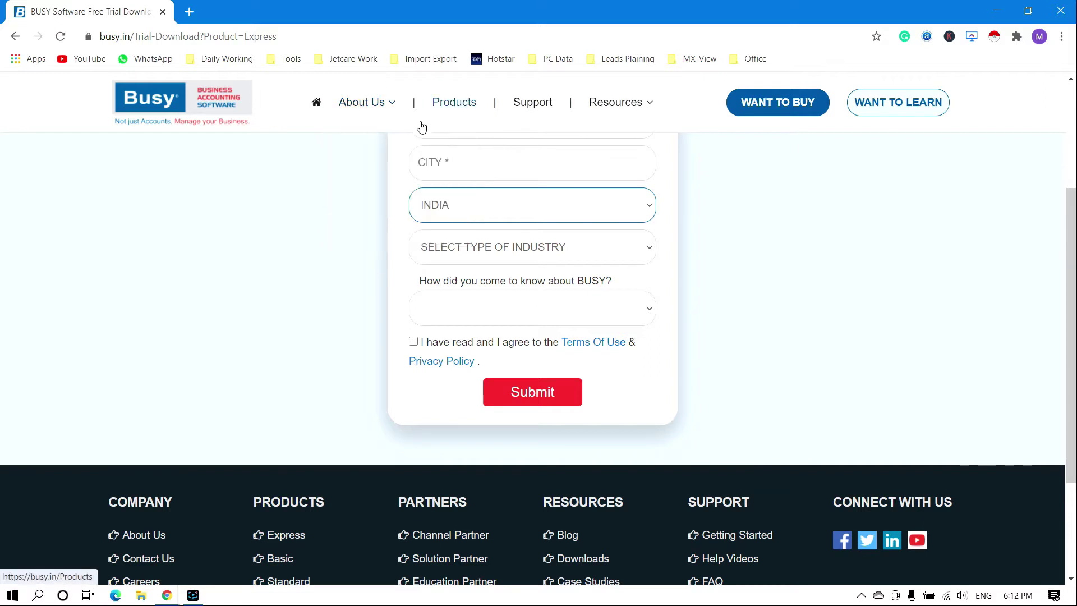
pyautogui.click(190, 12)
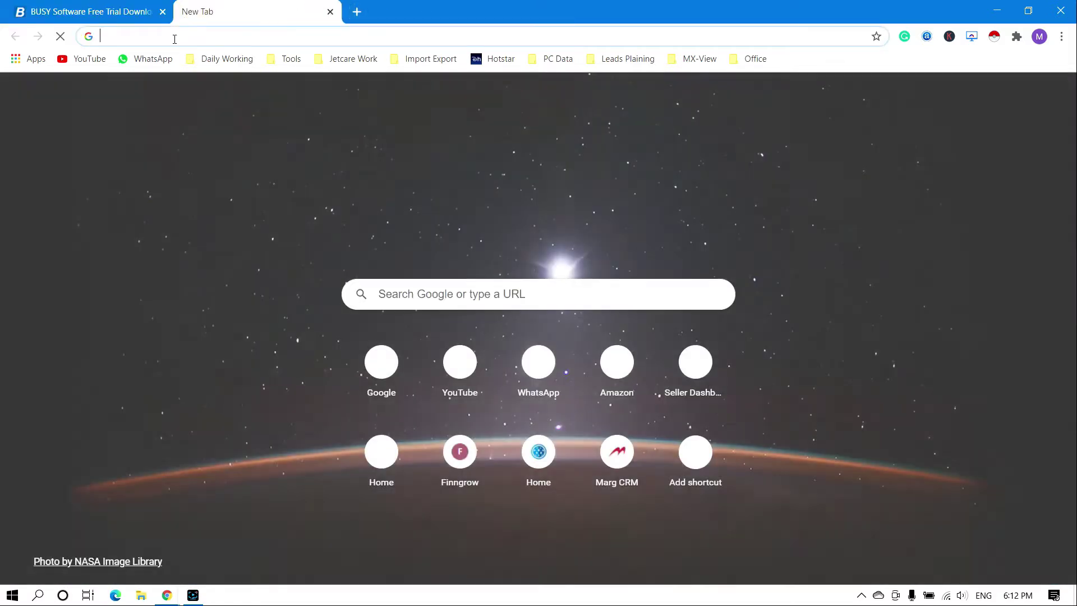
# - Search Google for 'busywin' and open the 'Download Section of BUSY' result
pyautogui.write('goog')
pyautogui.press('Return')
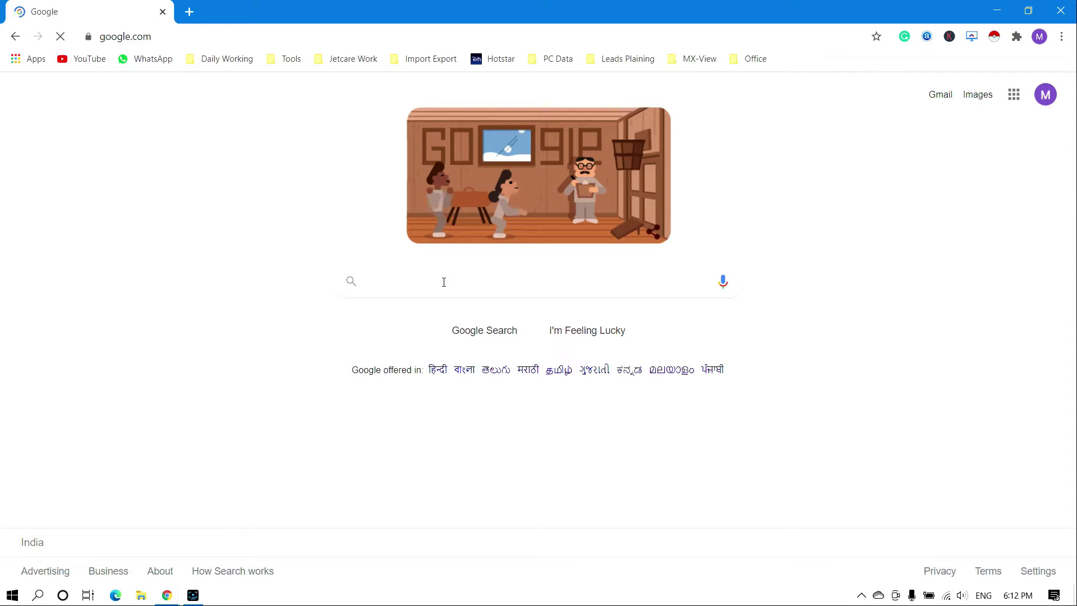
pyautogui.click(421, 286)
pyautogui.click(438, 272)
pyautogui.write('busywin')
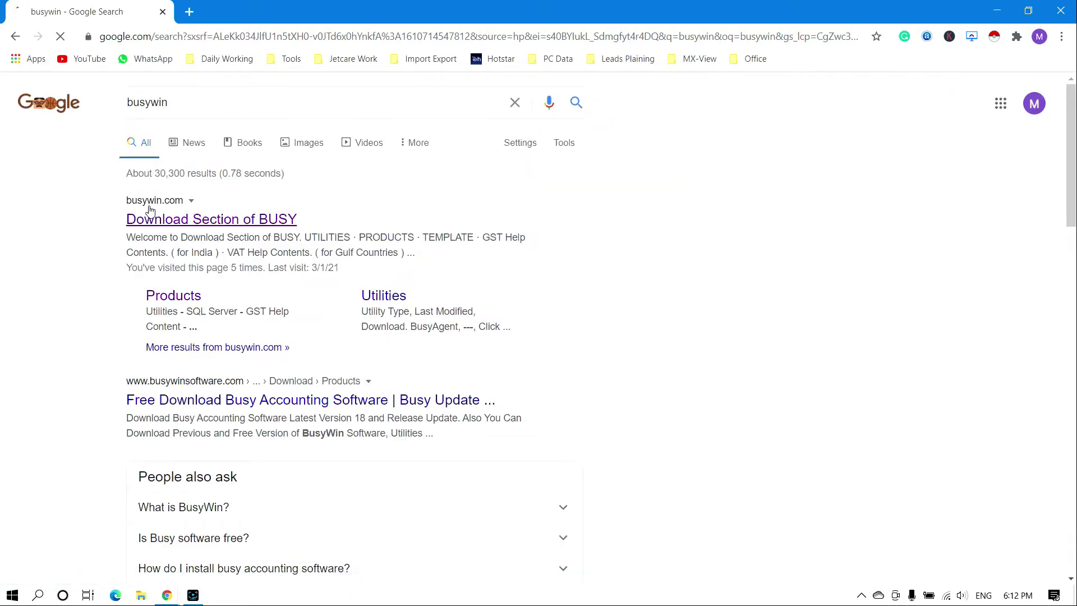
pyautogui.click(205, 227)
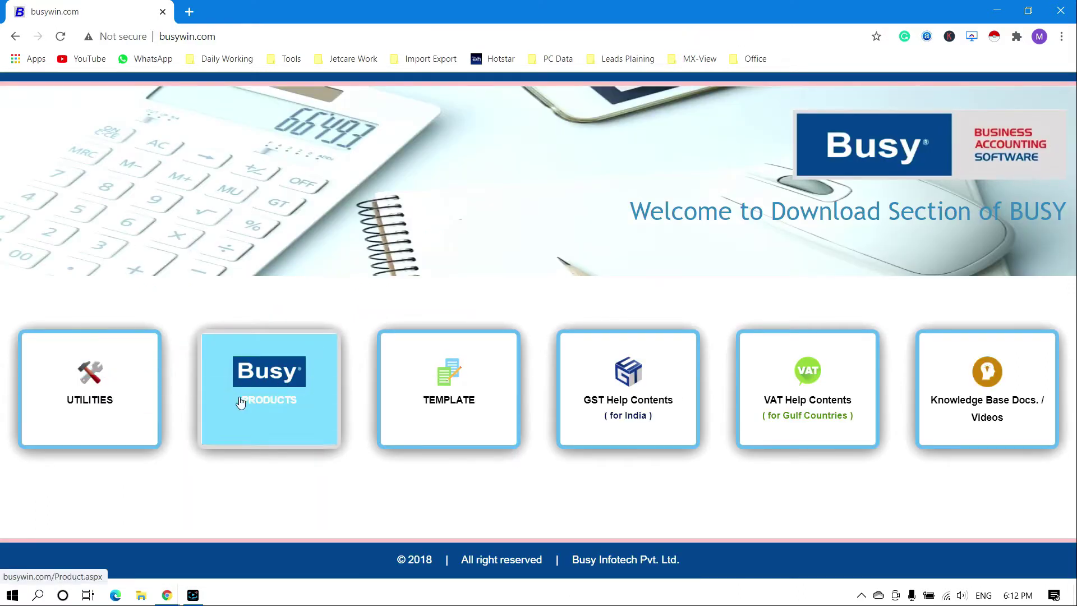
# - Download the BUSY 21 (Rel 1.1) setup archive from busywin.com's PRODUCTS list
pyautogui.click(284, 391)
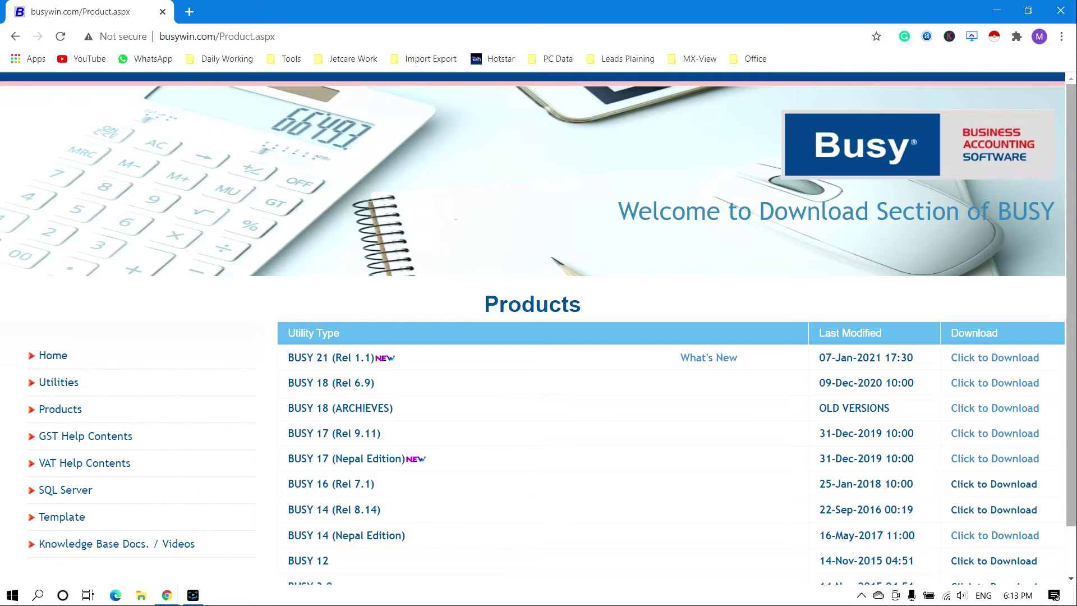
pyautogui.scroll(-1, 298, 380)
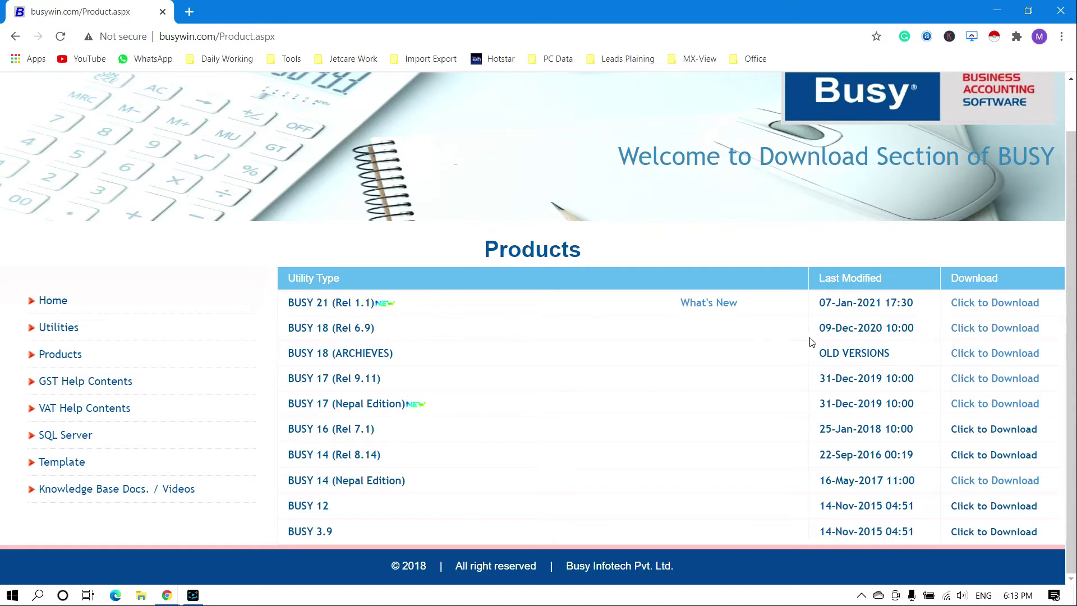
pyautogui.moveTo(819, 303); pyautogui.dragTo(876, 301)
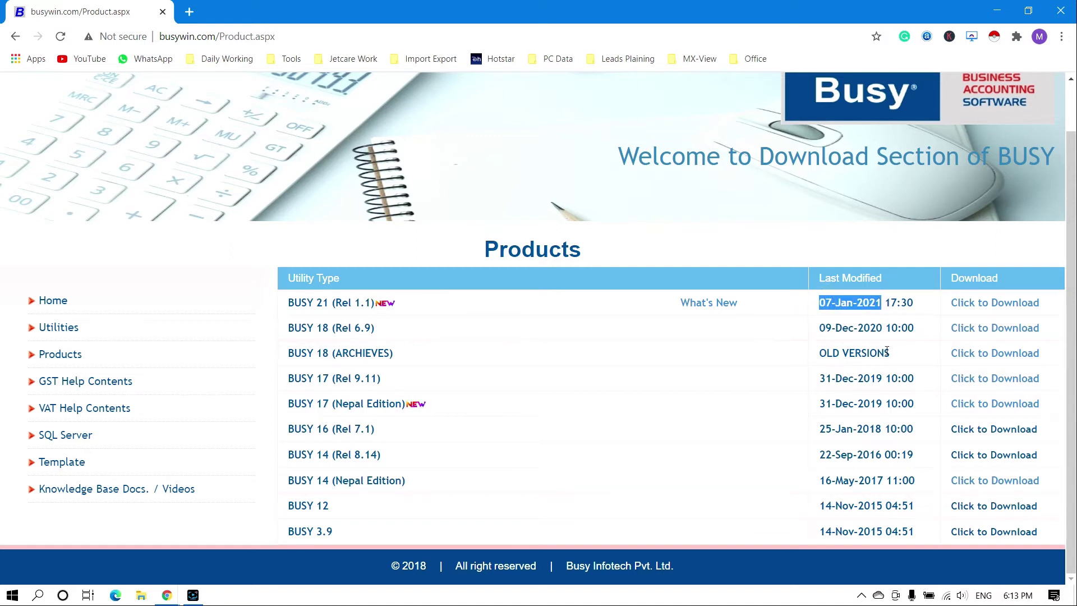
pyautogui.click(1017, 308)
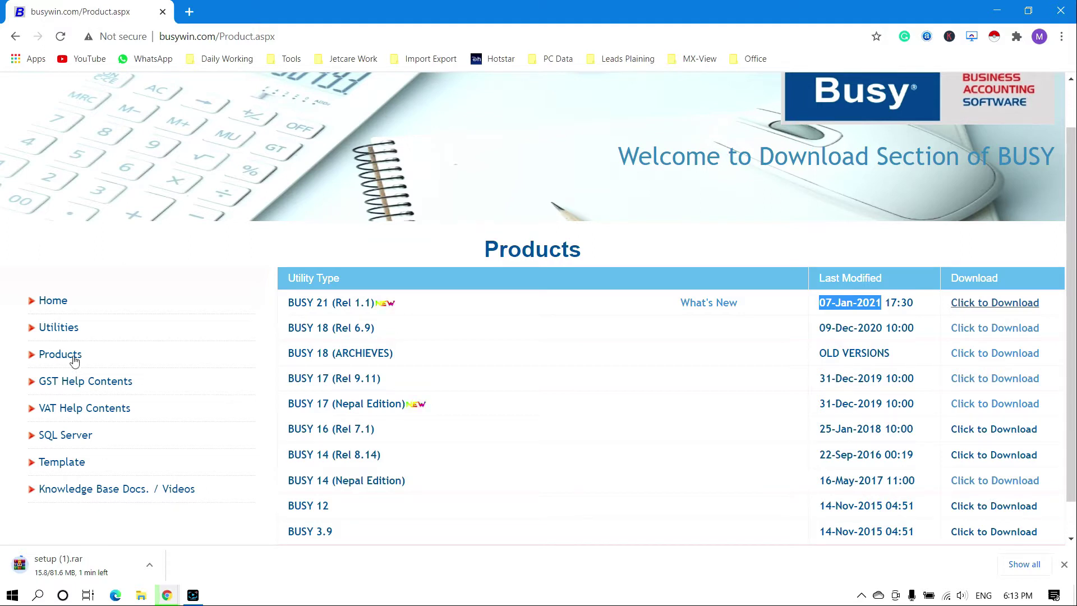
# - Go to google.com in a new browser tab
pyautogui.click(189, 8)
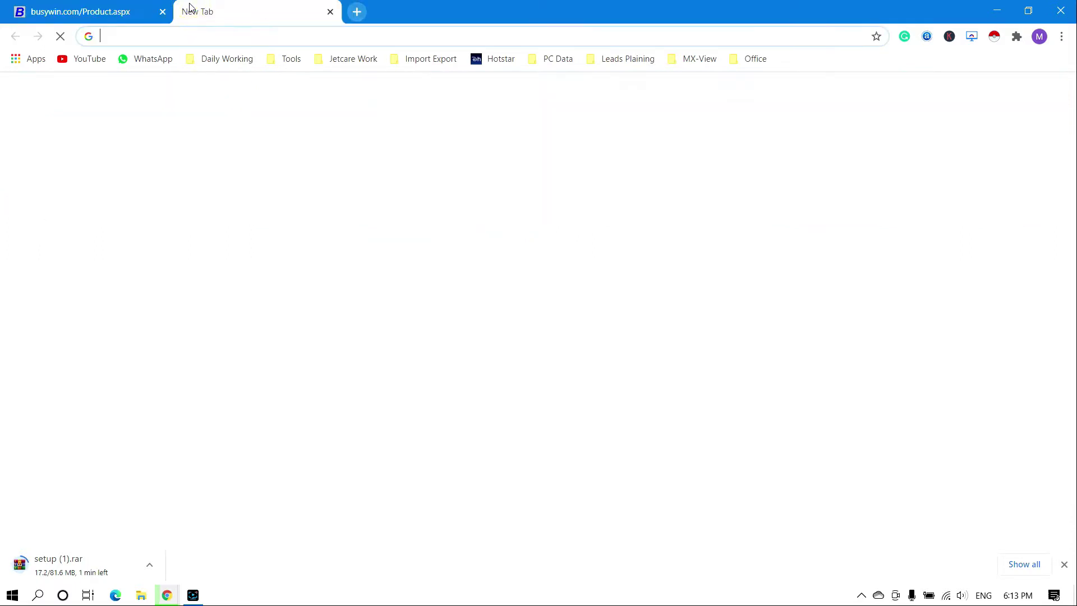
pyautogui.write('gool')
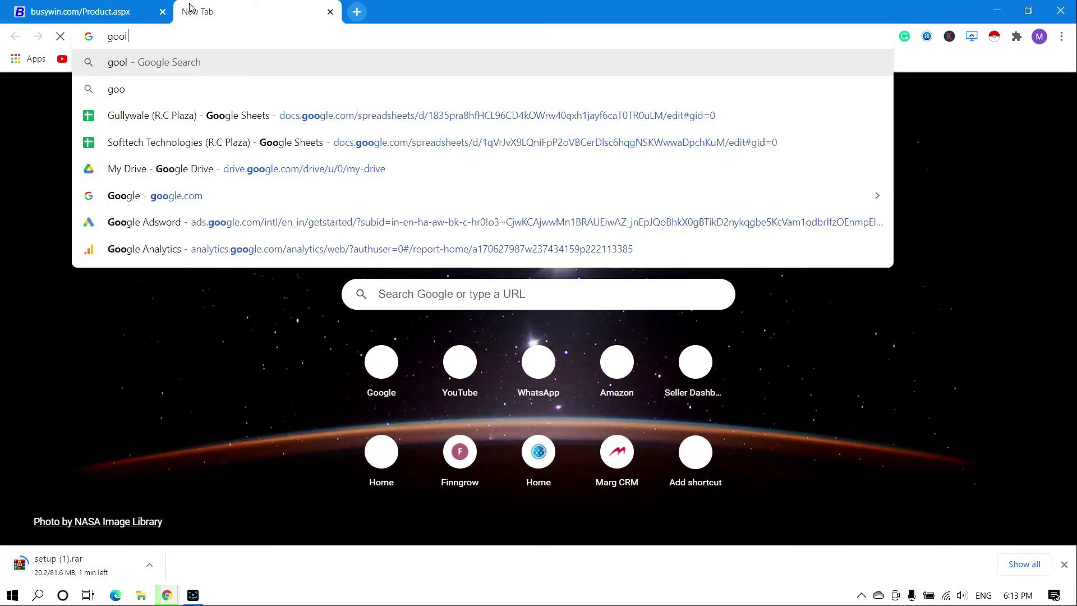
pyautogui.press('BackSpace')
pyautogui.write('gle')
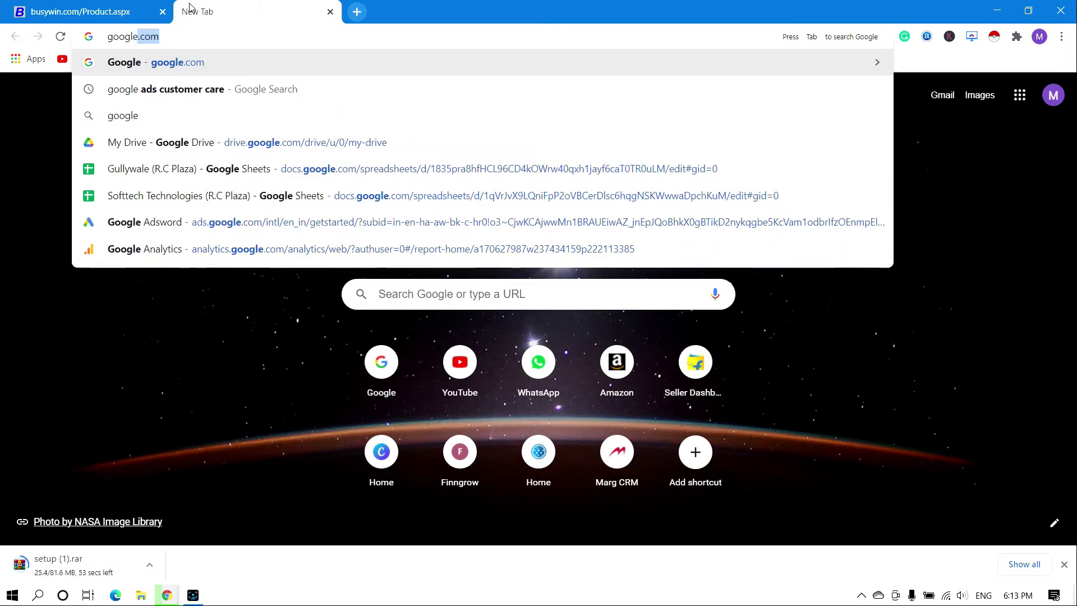
pyautogui.press('Return')
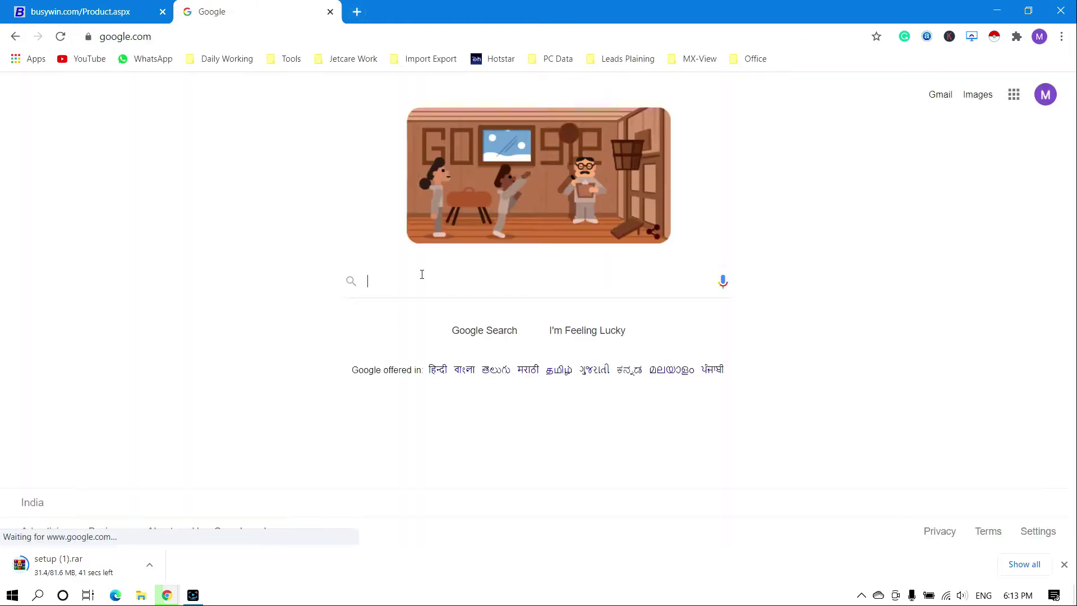
# - Search Google for 'winrar download' and open the official win-rar.com result
pyautogui.click(422, 275)
pyautogui.write('win')
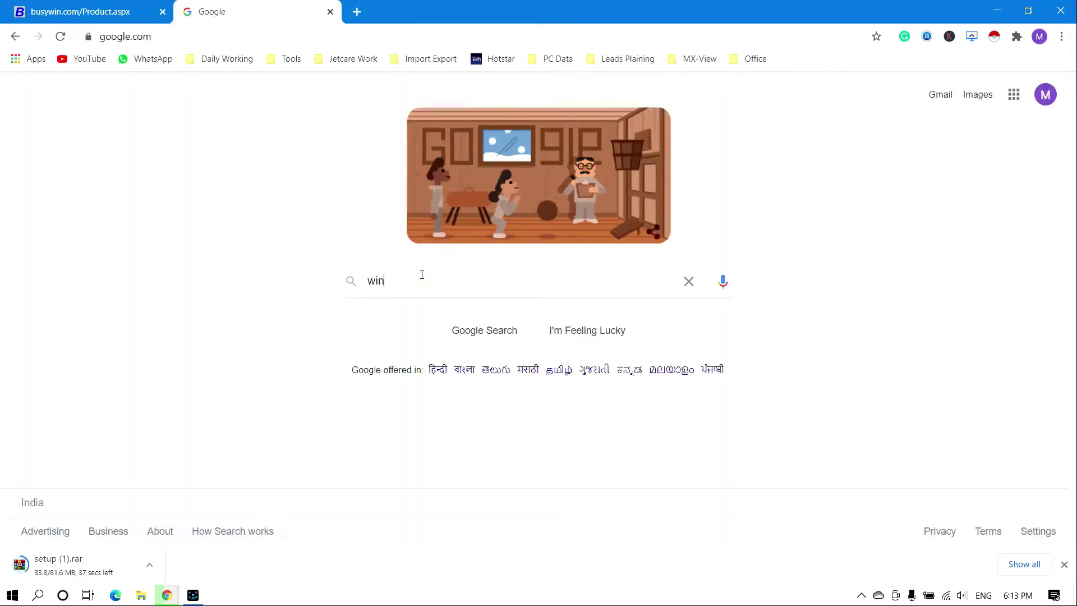
pyautogui.write('r')
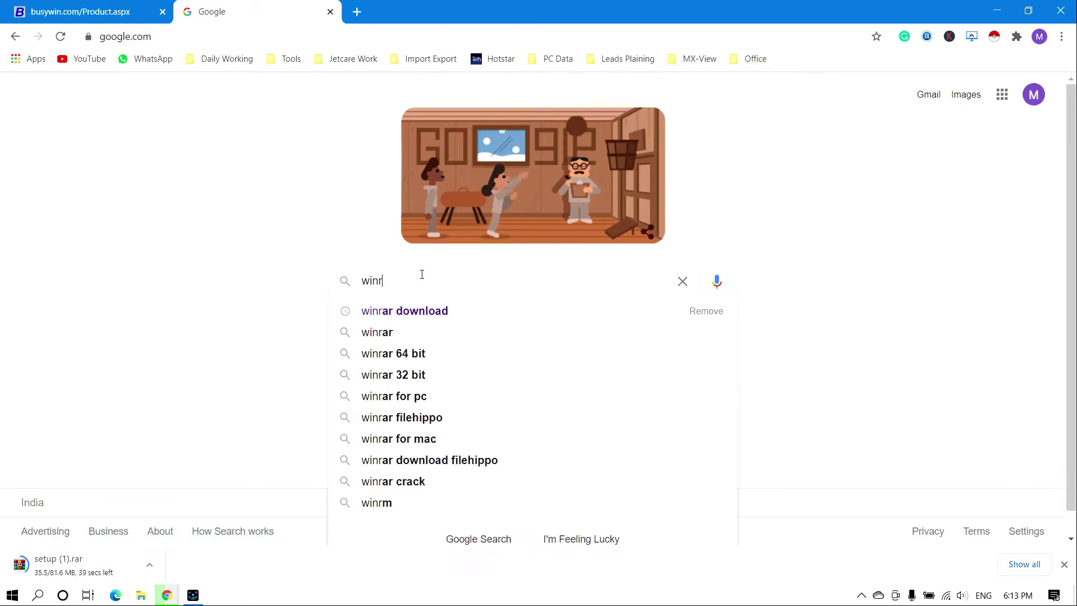
pyautogui.press('Down')
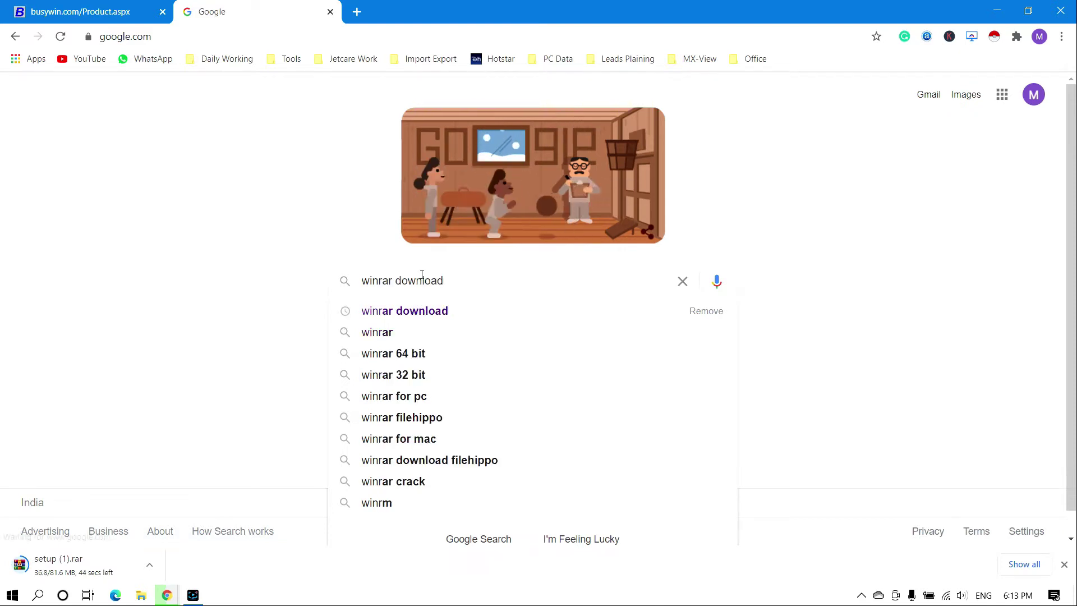
pyautogui.press('Return')
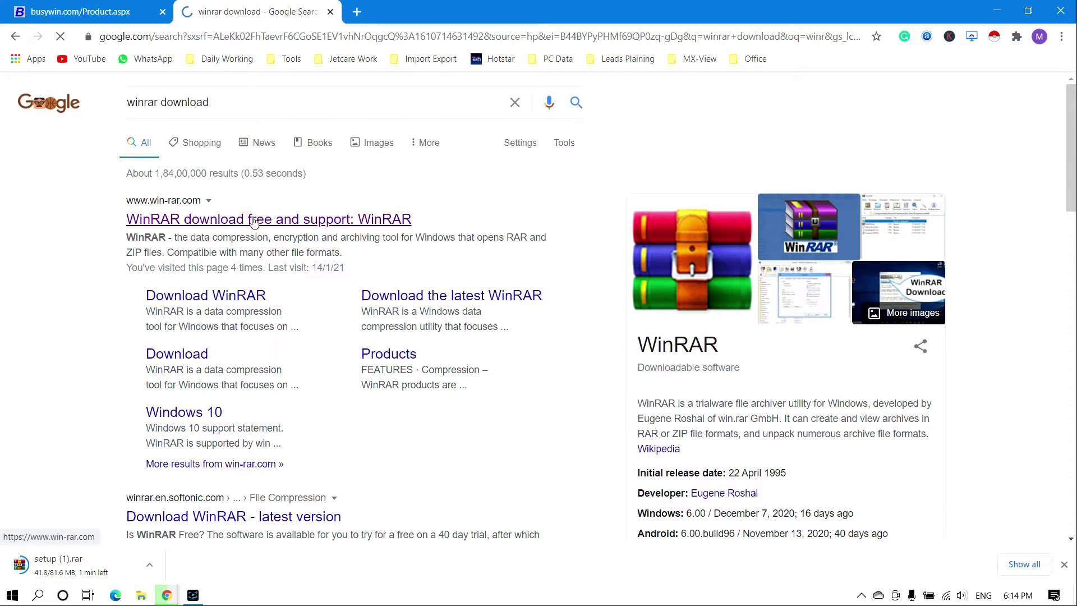
pyautogui.click(254, 220)
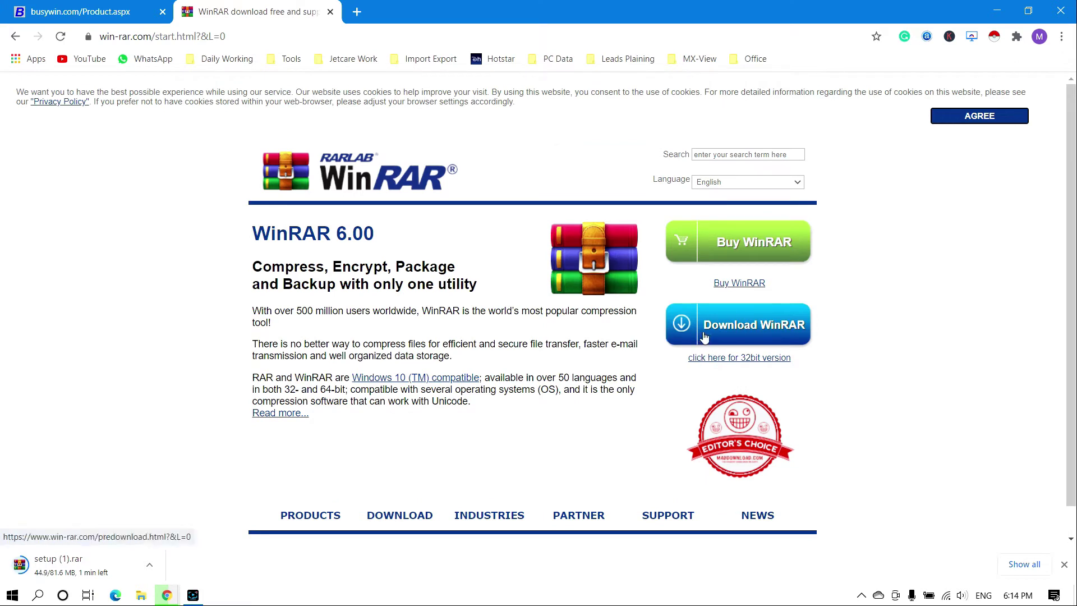
# - Start downloading the WinRAR 6.00 installer winrar-x64-600 (1).exe from win-rar.com
pyautogui.click(729, 335)
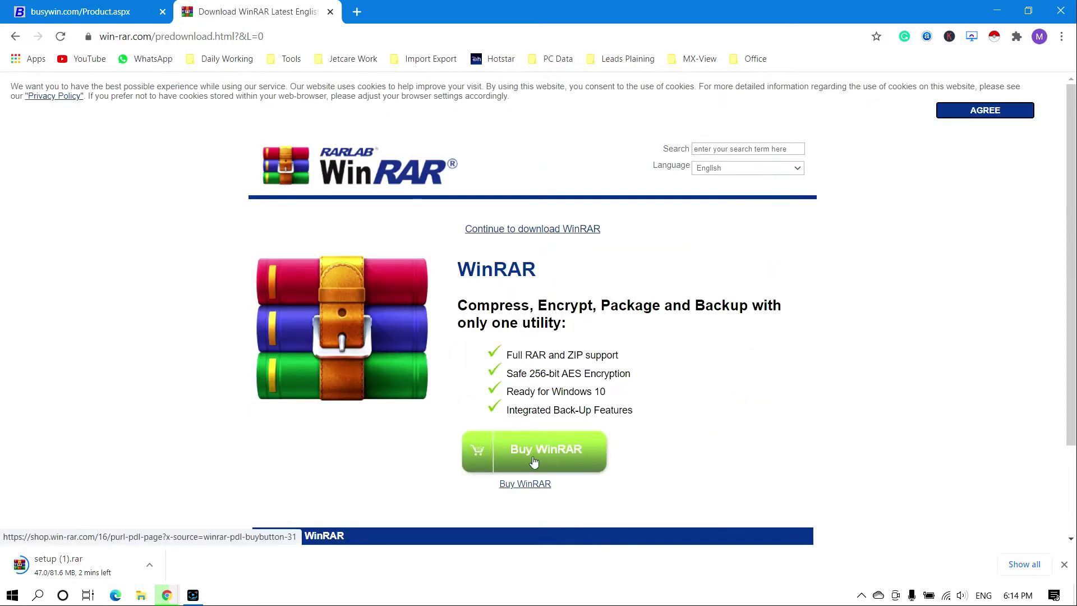
pyautogui.hotkey('ctrl', 'a')
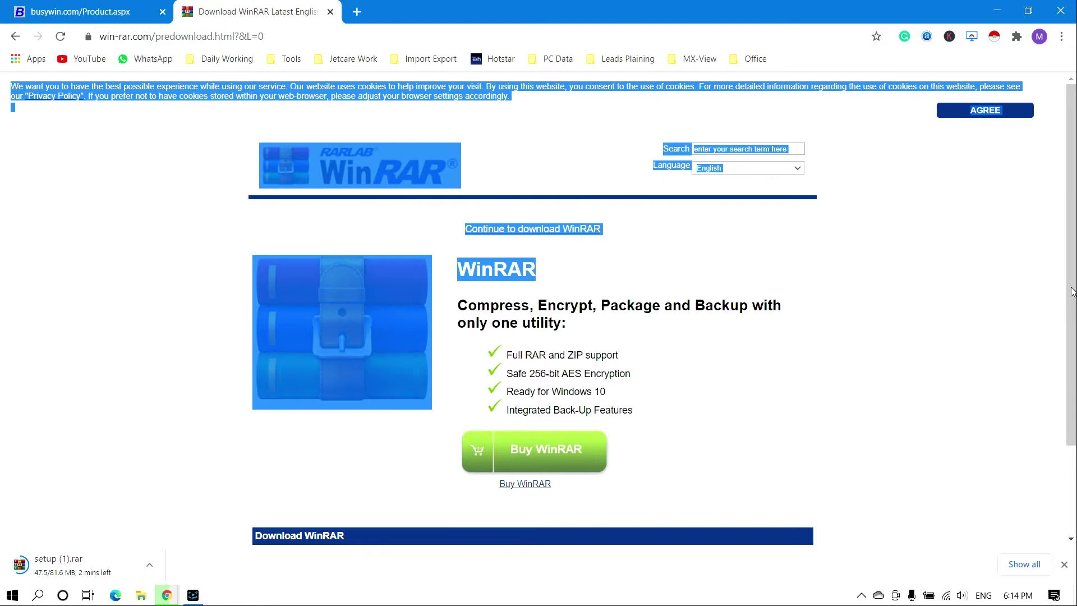
pyautogui.scroll(-3, 1060, 284)
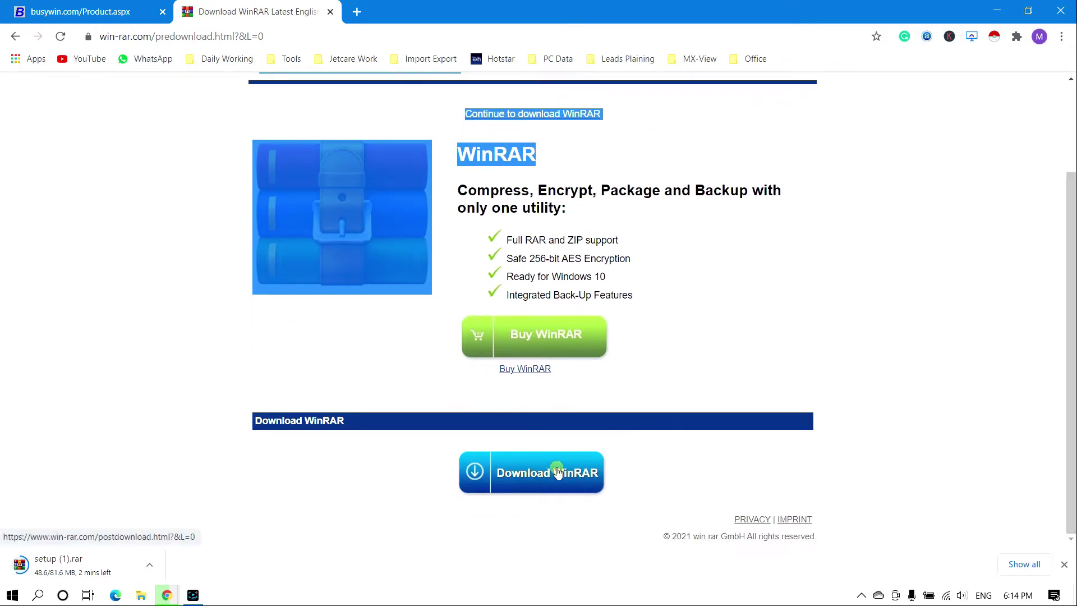
pyautogui.click(558, 473)
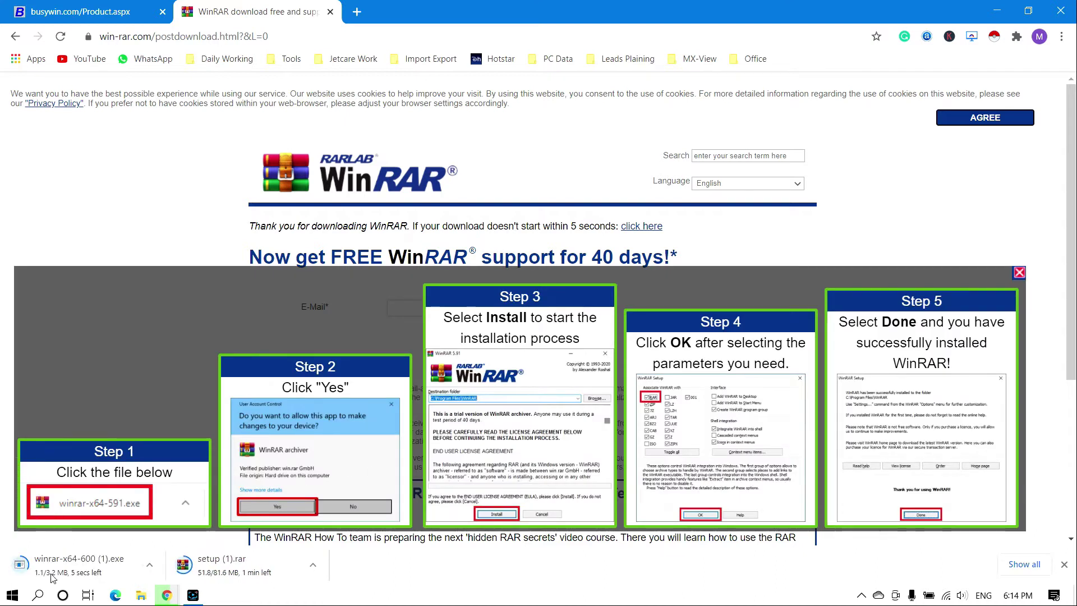
pyautogui.click(149, 566)
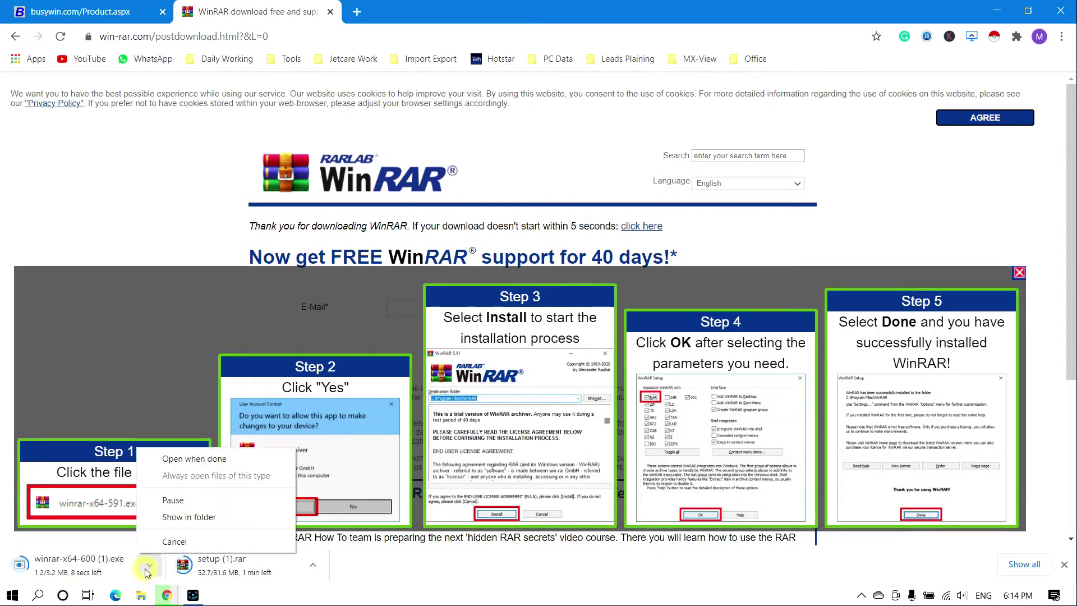
# - Cancel the winrar-x64-600 (1).exe download, keeping the setup (1).rar download
pyautogui.click(164, 542)
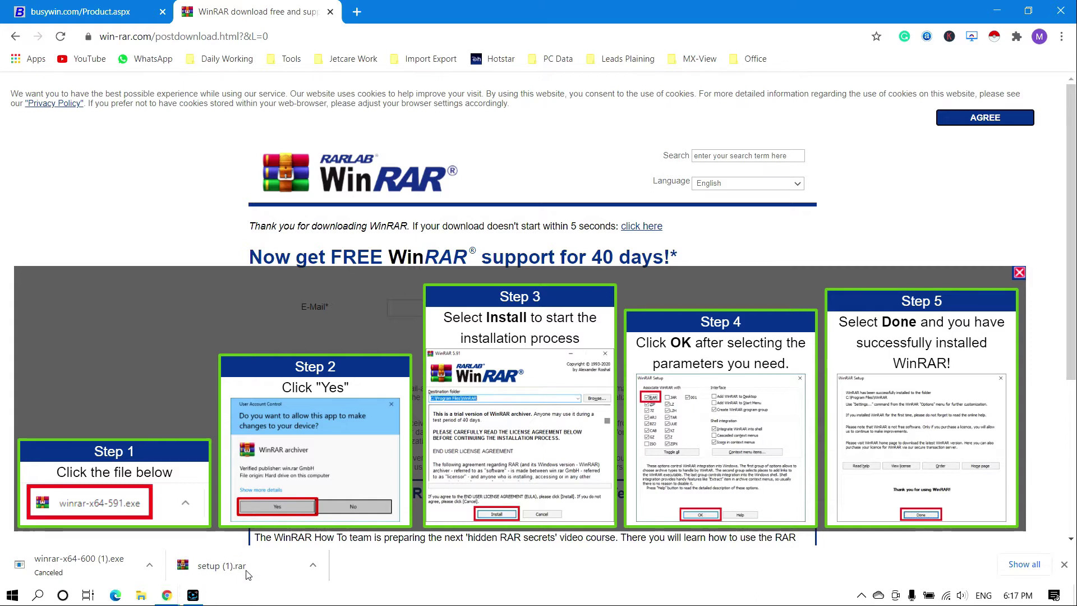
pyautogui.click(315, 565)
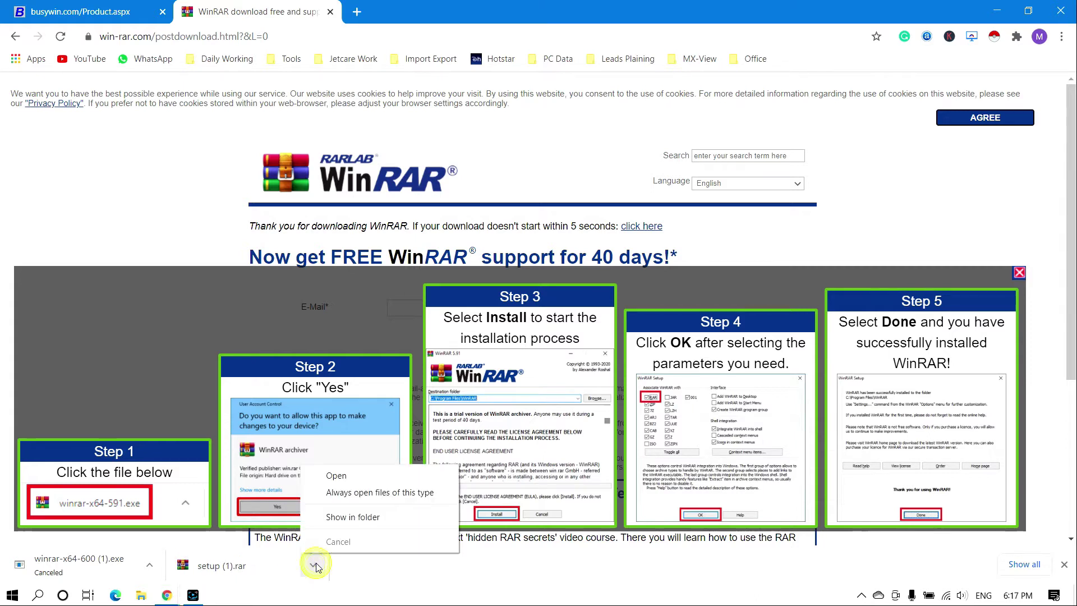
# - Open setup (1).rar in WinRAR from the maximized Downloads folder
pyautogui.click(347, 520)
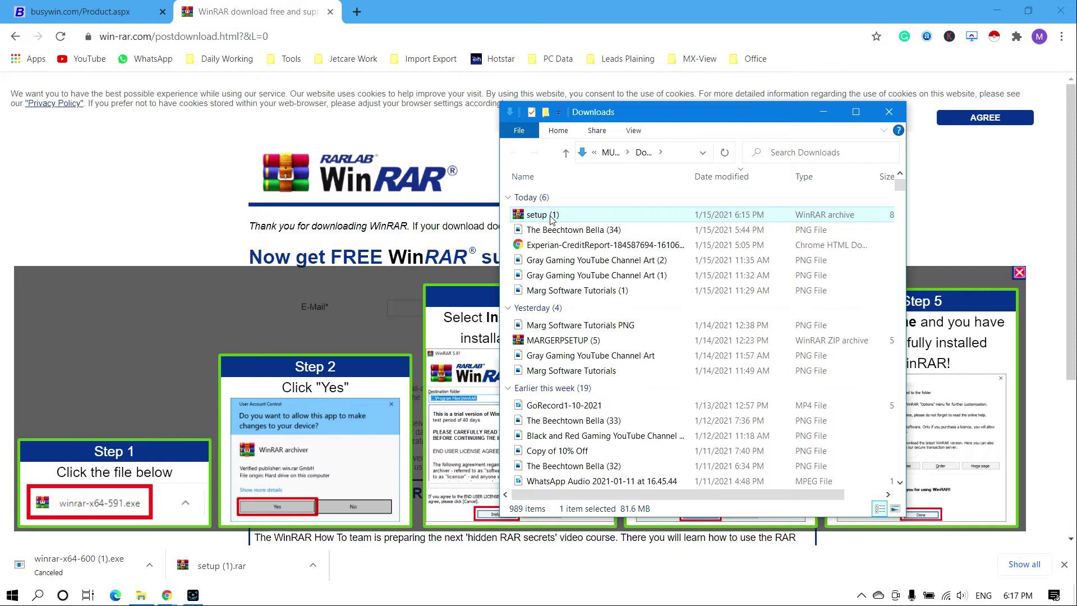
pyautogui.click(858, 112)
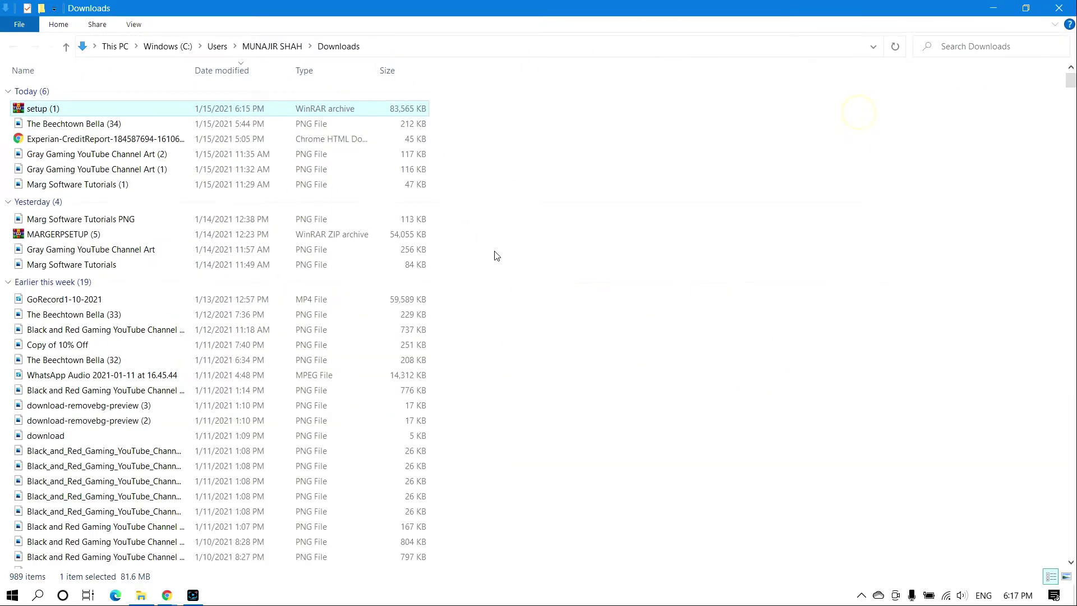
pyautogui.doubleClick(51, 108)
pyautogui.rightClick(52, 109)
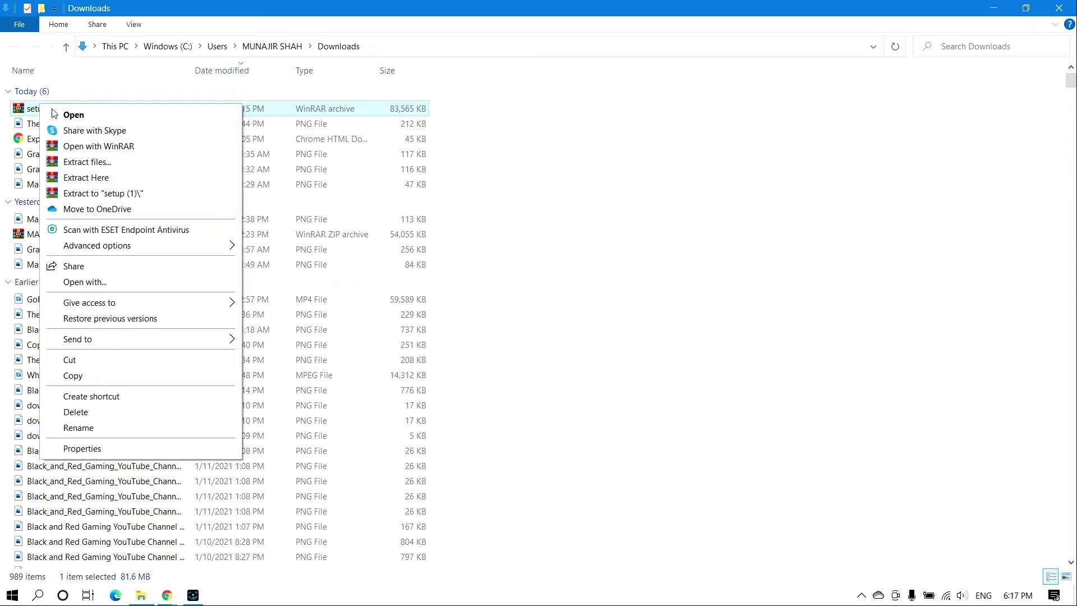
pyautogui.click(84, 115)
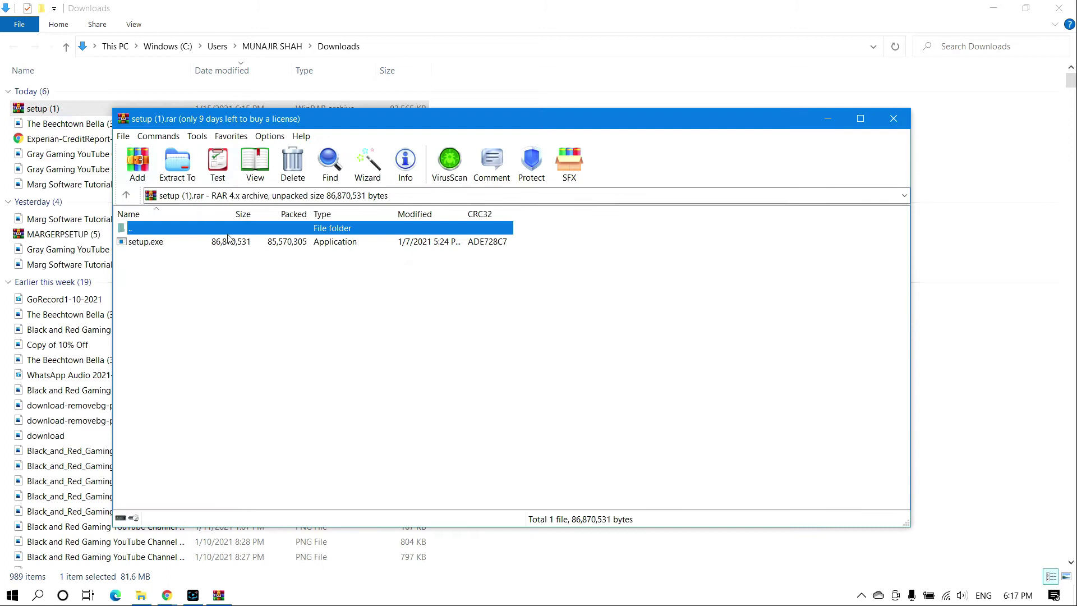
# - Run setup.exe from inside the setup (1).rar archive
pyautogui.click(152, 244)
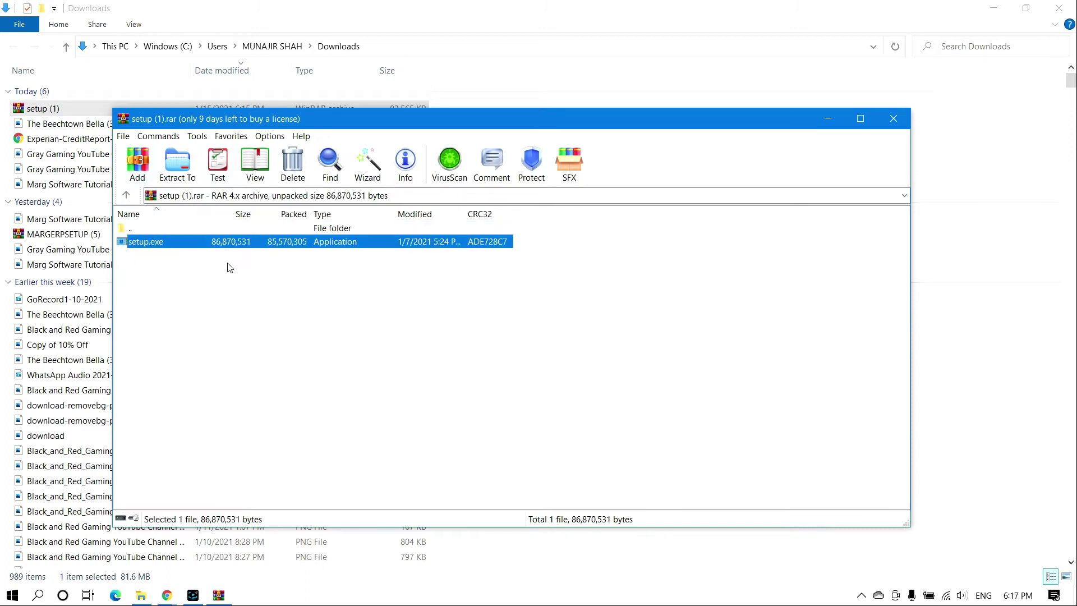
pyautogui.press('Return')
# - Minimize Explorer, Chrome and WinRAR, then refresh the desktop while setup prepares
pyautogui.click(994, 8)
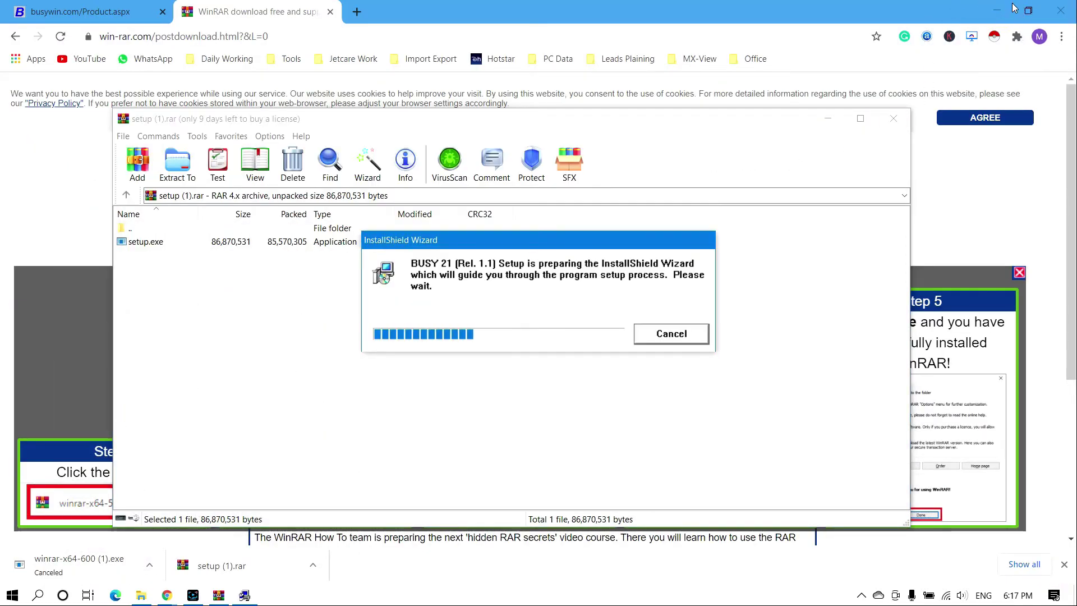
pyautogui.click(997, 11)
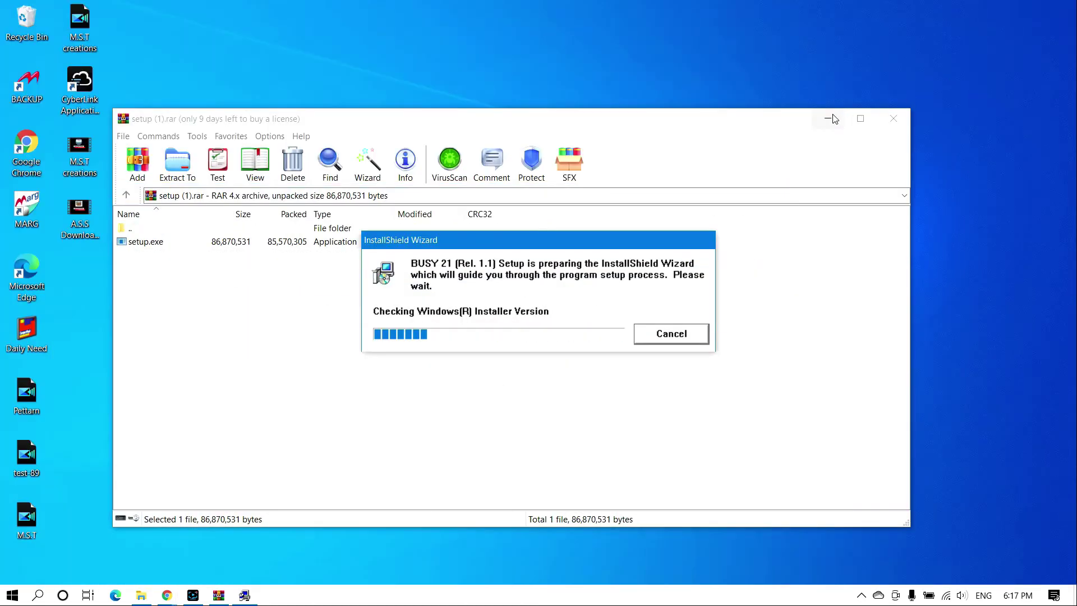
pyautogui.click(829, 118)
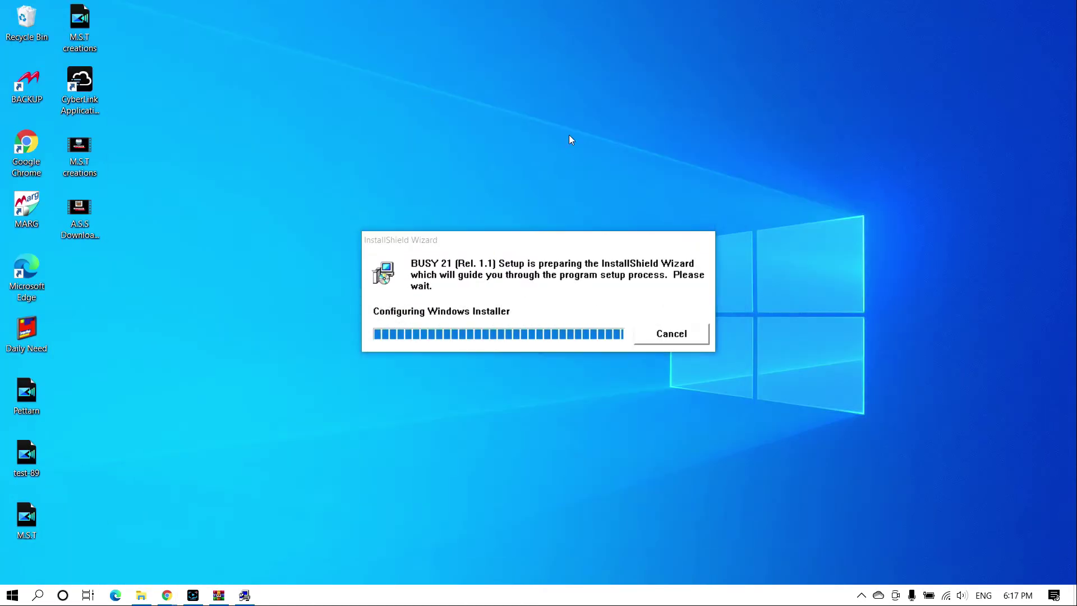
pyautogui.rightClick(424, 76)
pyautogui.click(480, 118)
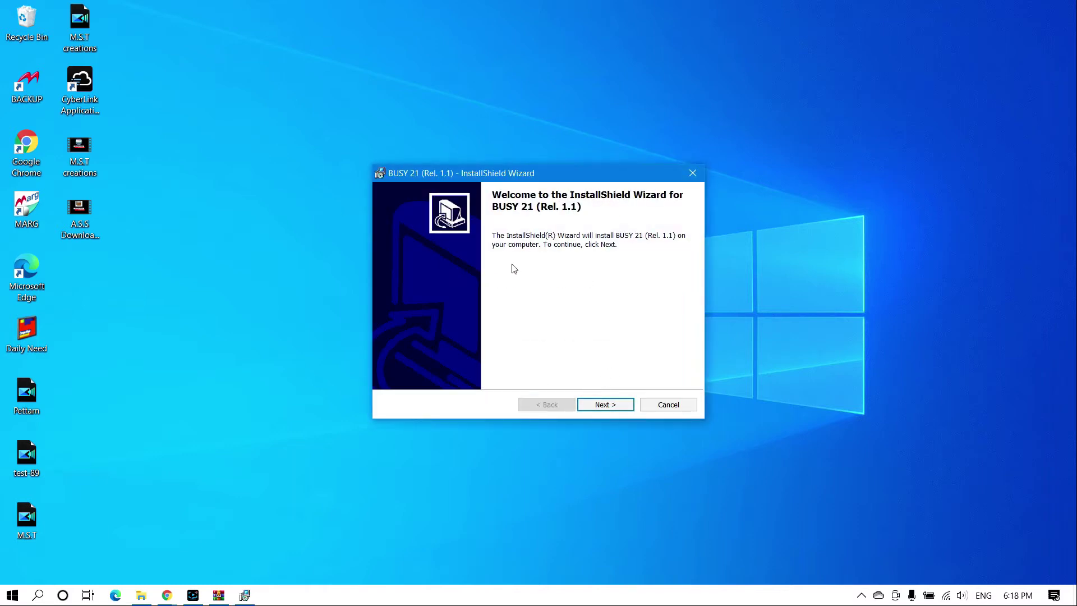
# - Accept the BUSY 21 license agreement and continue to the destination folder page
pyautogui.click(612, 408)
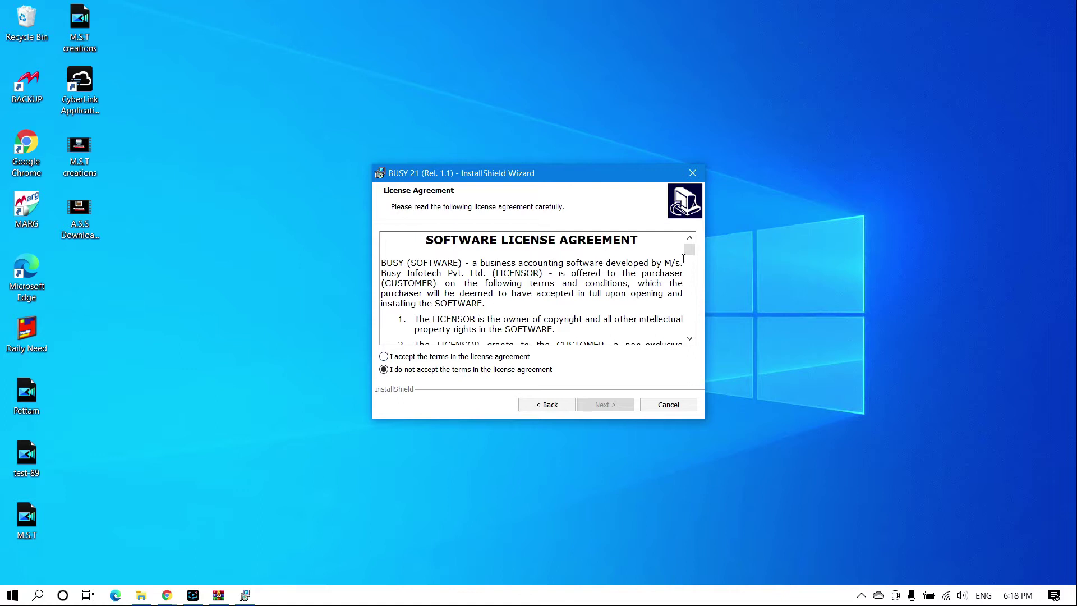
pyautogui.moveTo(690, 250); pyautogui.dragTo(693, 332)
pyautogui.click(395, 359)
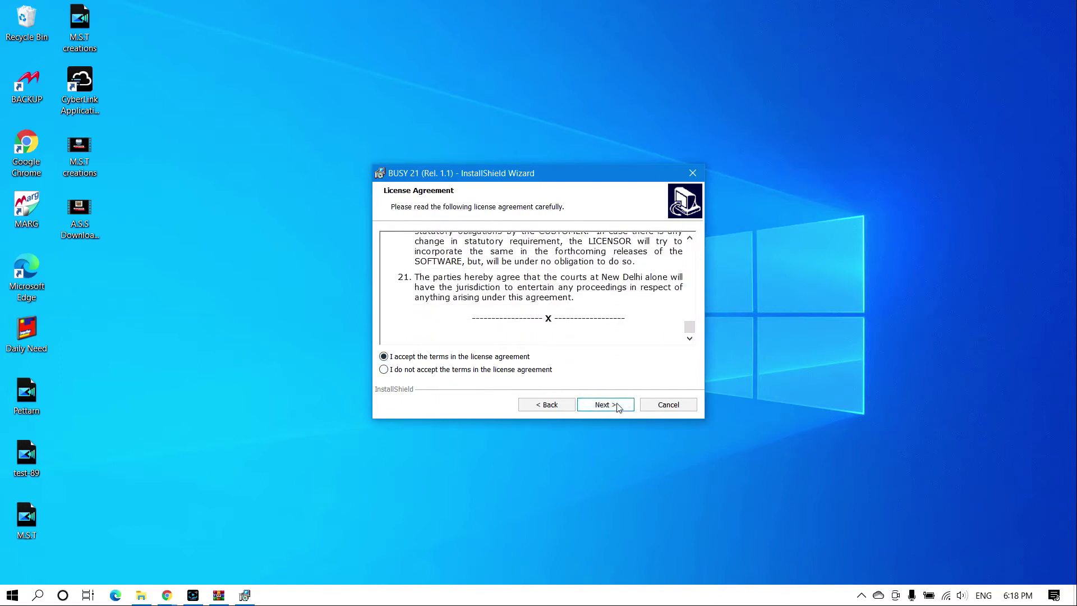
pyautogui.click(617, 407)
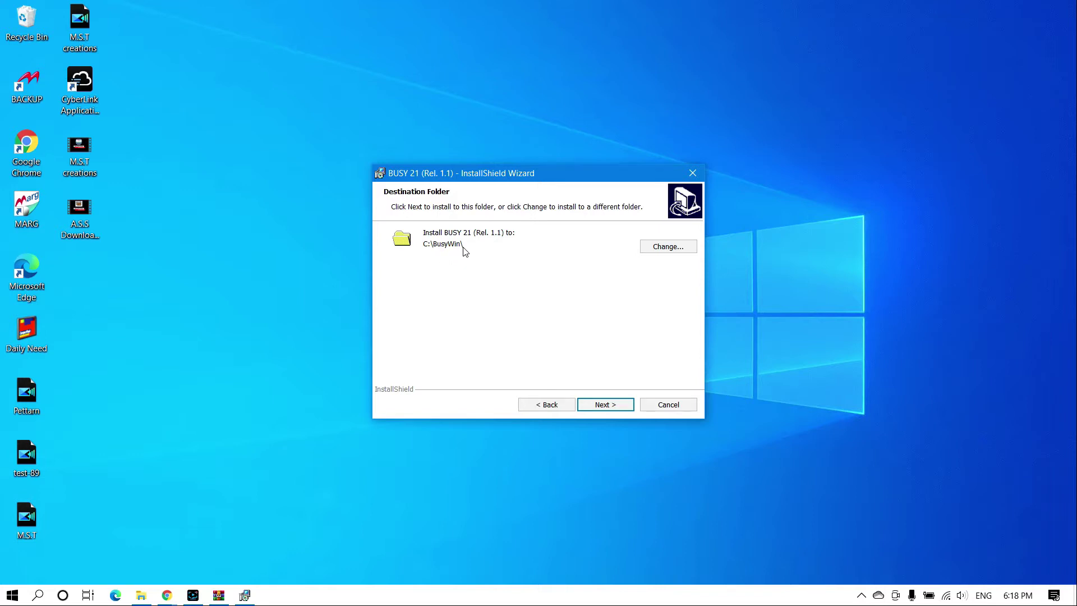
# - Change the install folder to C:\BusyWin2021\ and continue to the ready-to-install page
pyautogui.click(682, 247)
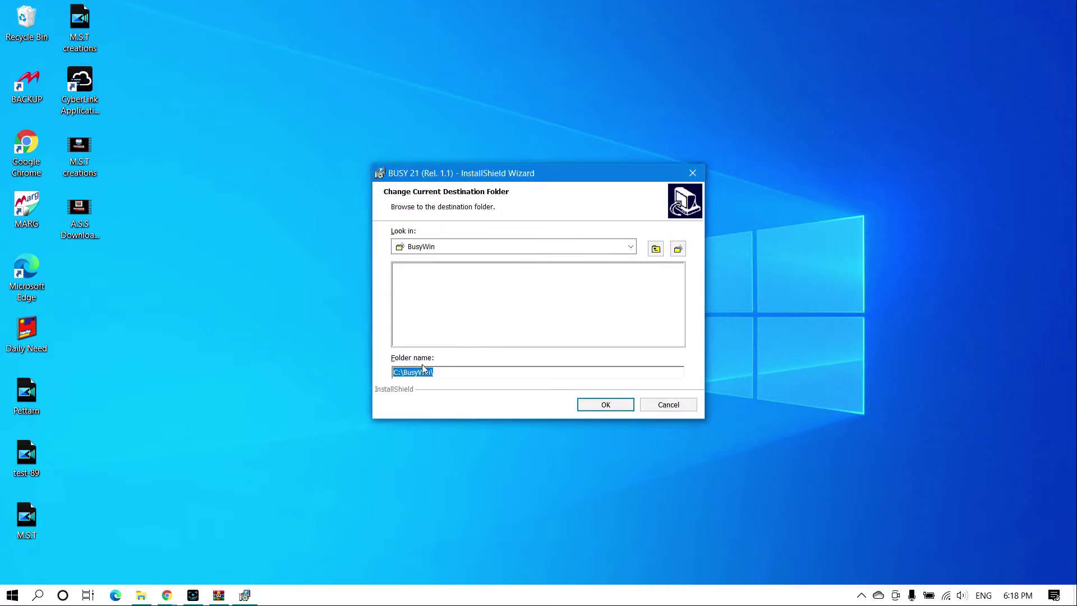
pyautogui.click(398, 374)
pyautogui.write('2021')
pyautogui.click(614, 405)
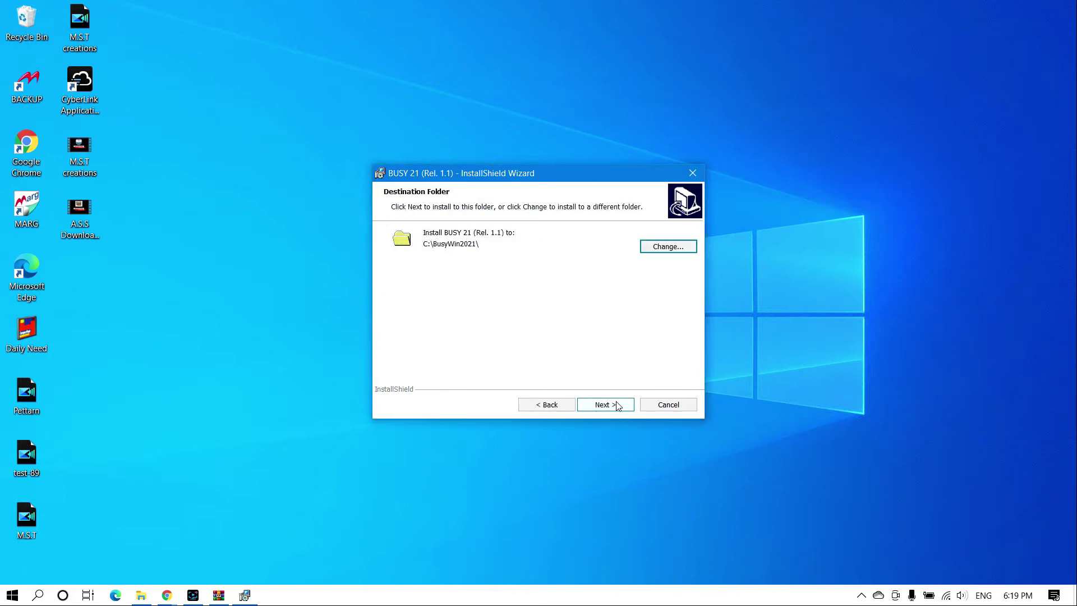
pyautogui.click(618, 404)
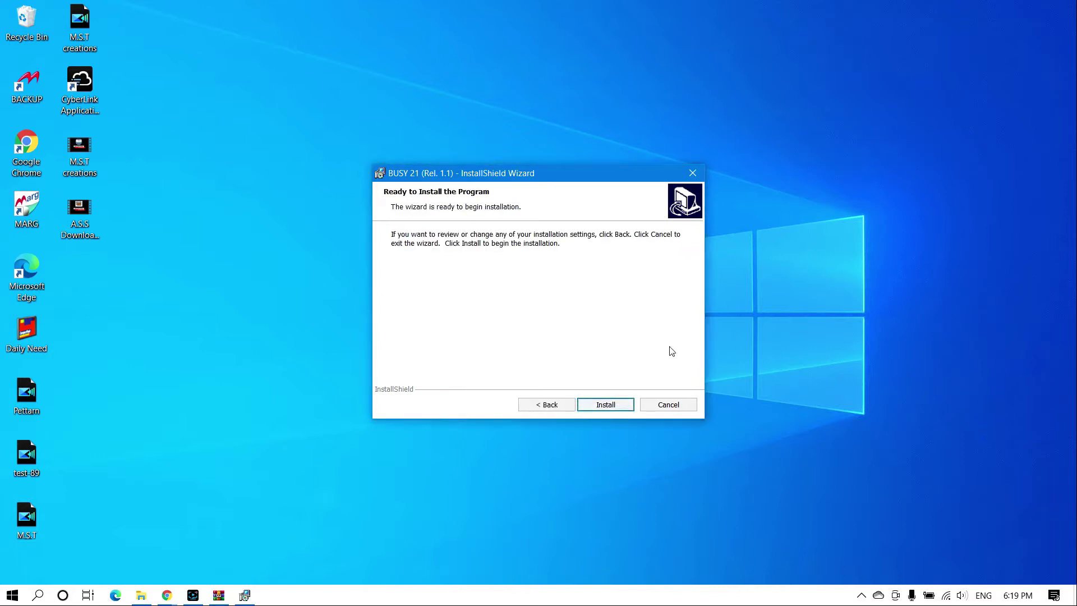
# - Install BUSY 21 (Rel. 1.1), refreshing the desktop meanwhile, and close the finished installer
pyautogui.click(617, 404)
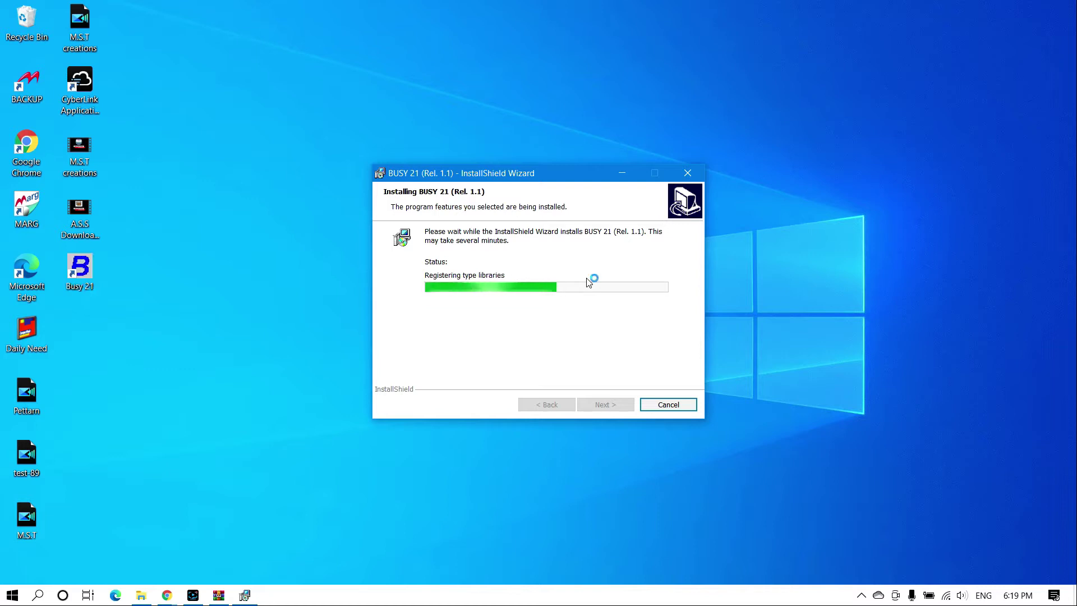
pyautogui.click(108, 306)
pyautogui.moveTo(119, 318); pyautogui.dragTo(98, 287)
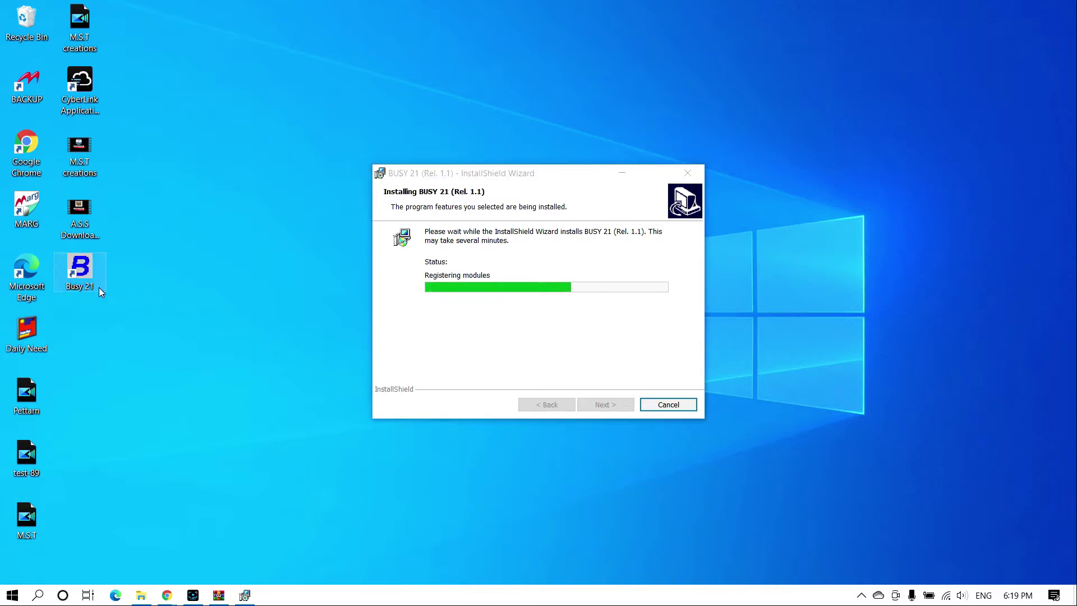
pyautogui.rightClick(248, 77)
pyautogui.click(287, 115)
pyautogui.rightClick(287, 108)
pyautogui.click(321, 150)
pyautogui.moveTo(192, 294); pyautogui.dragTo(59, 272)
pyautogui.rightClick(266, 129)
pyautogui.click(302, 174)
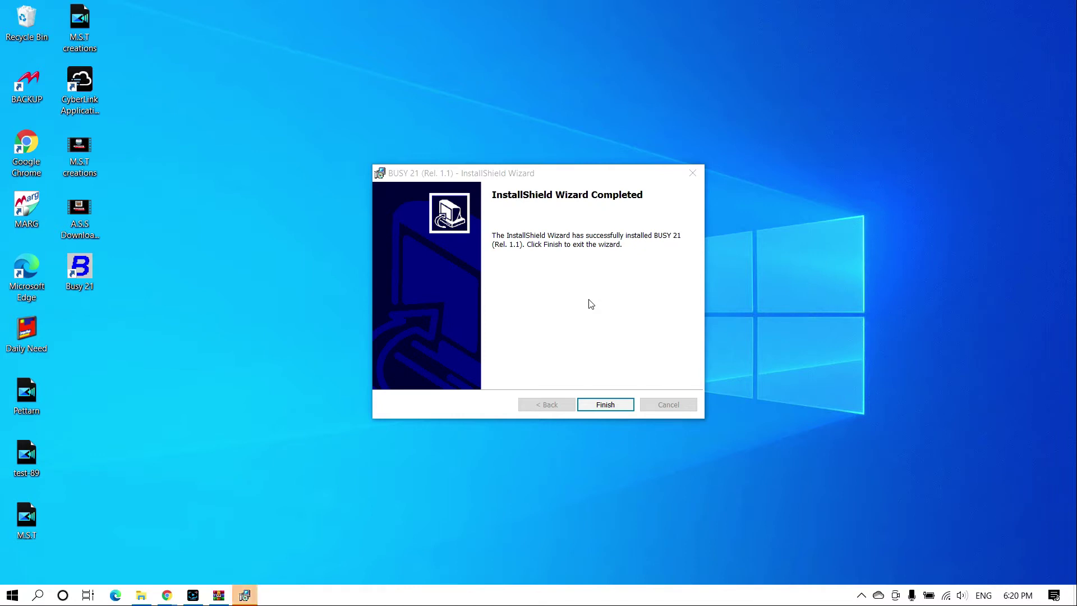
pyautogui.click(608, 407)
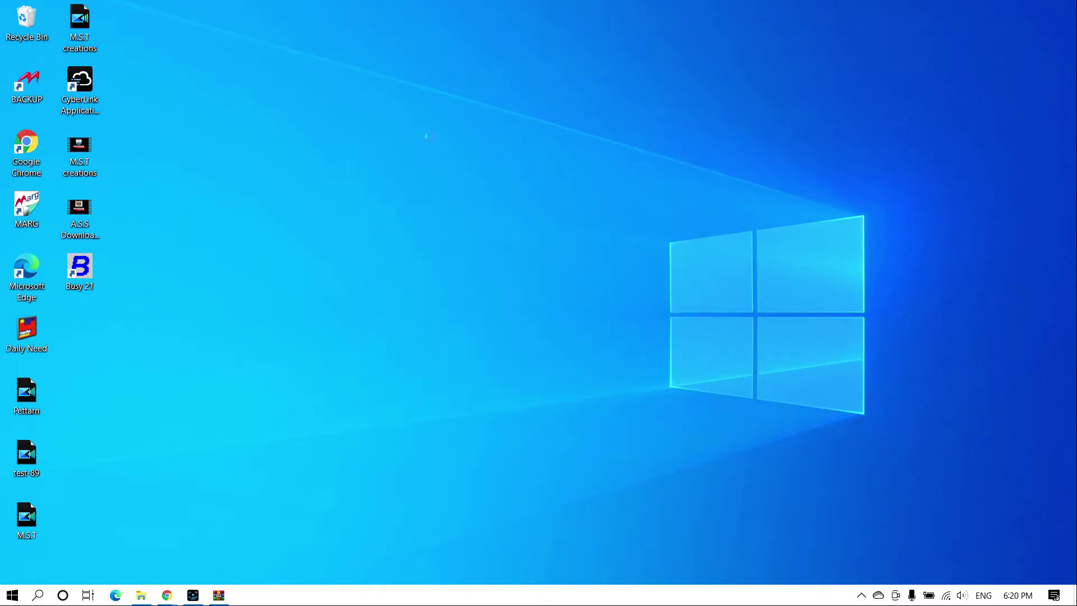
# - Select only the Busy 21 shortcut on the desktop
pyautogui.moveTo(187, 244); pyautogui.dragTo(61, 325)
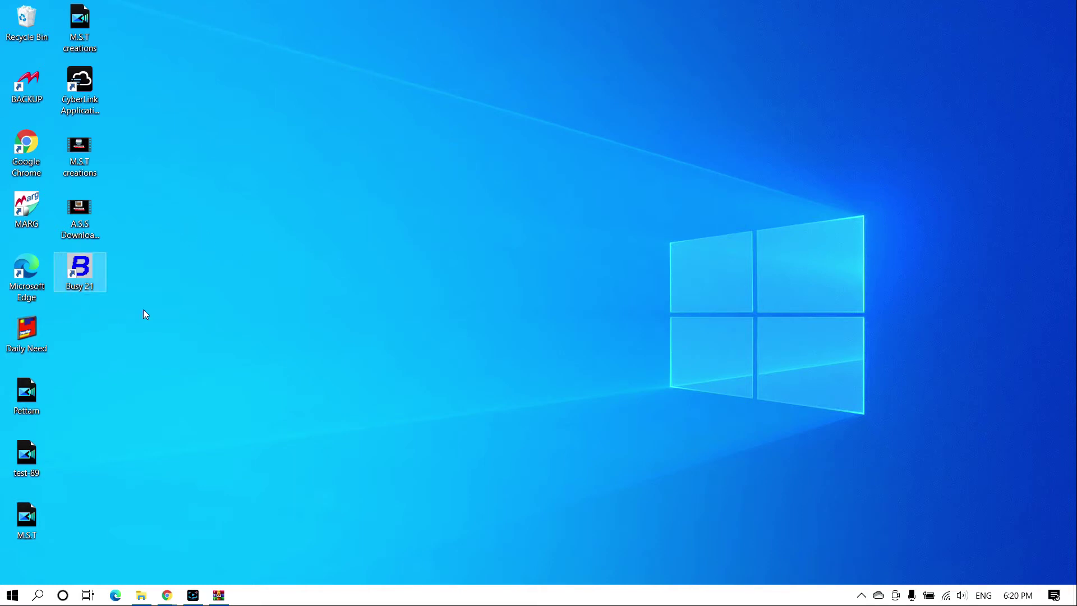
pyautogui.click(187, 357)
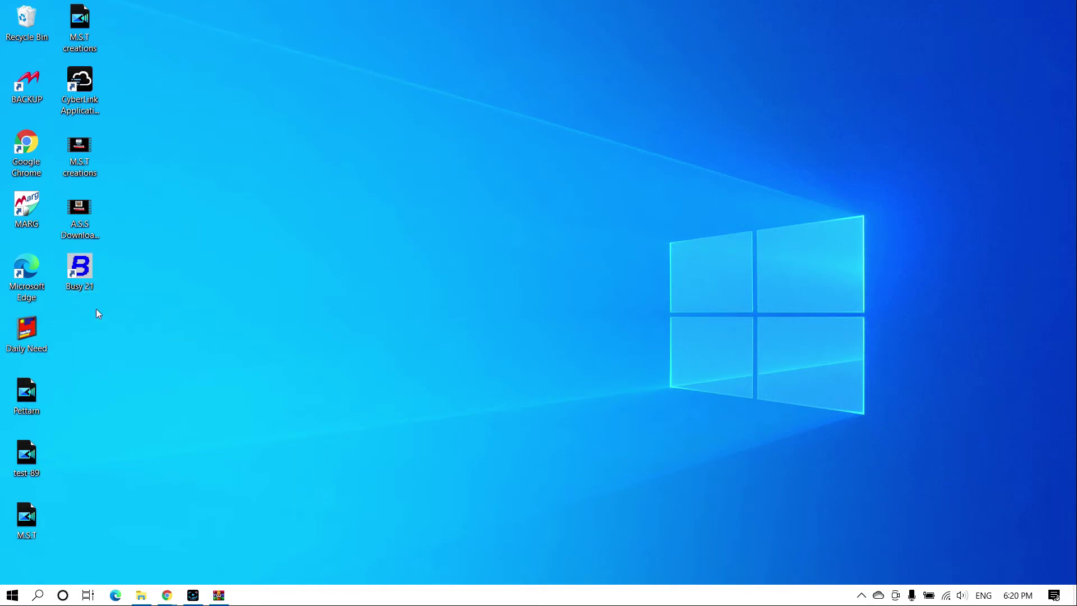
pyautogui.moveTo(184, 279); pyautogui.dragTo(26, 313)
pyautogui.click(171, 319)
pyautogui.moveTo(125, 310); pyautogui.dragTo(73, 286)
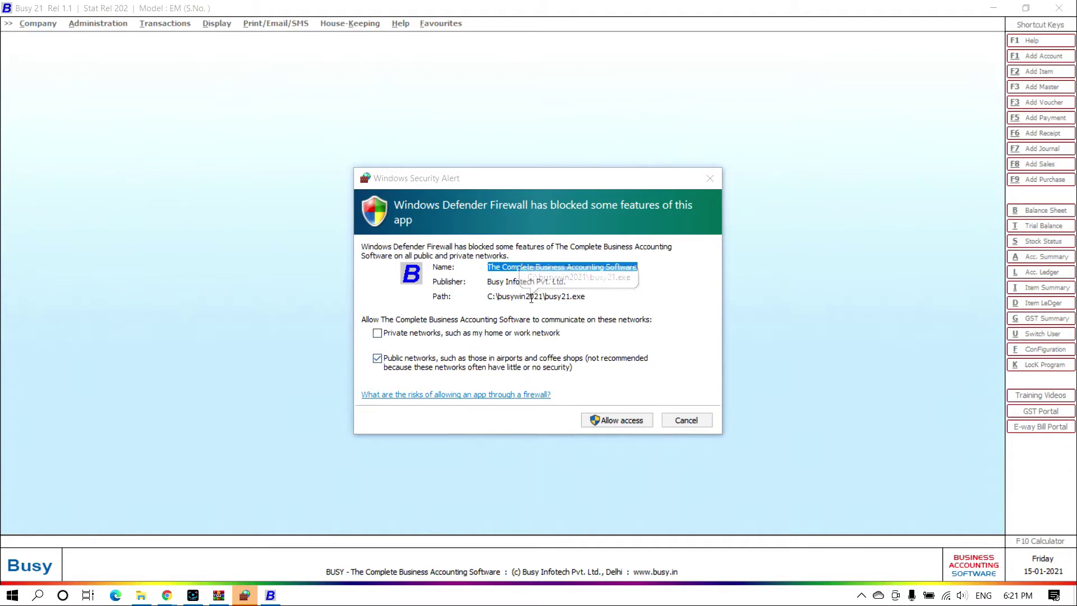
# - Allow BUSY 21 through Windows Firewall and dismiss the Demo Mode notice
pyautogui.click(608, 420)
pyautogui.click(608, 421)
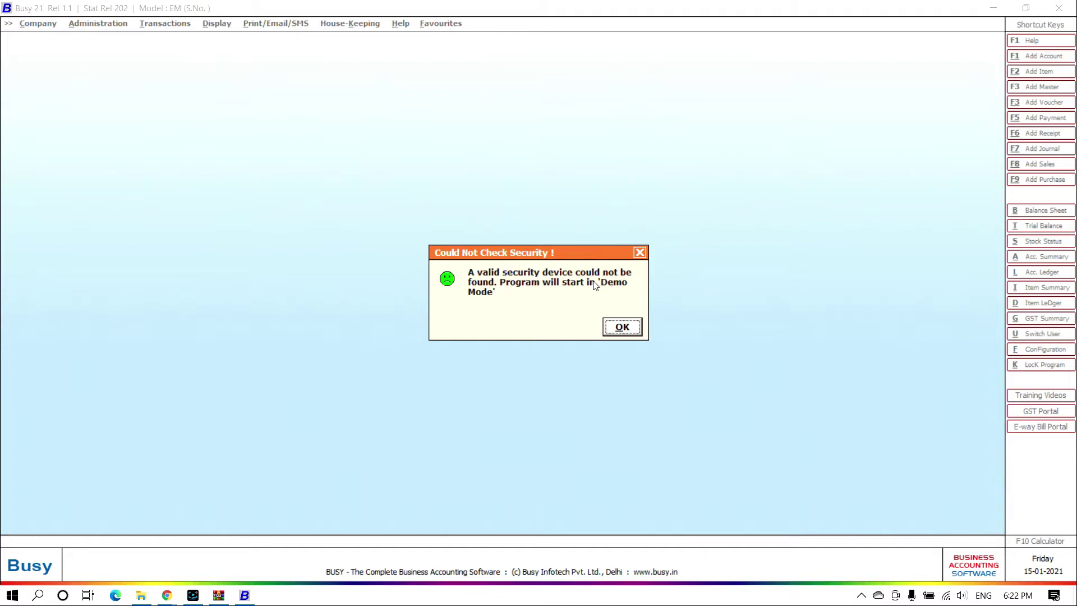
pyautogui.moveTo(524, 252); pyautogui.dragTo(505, 187)
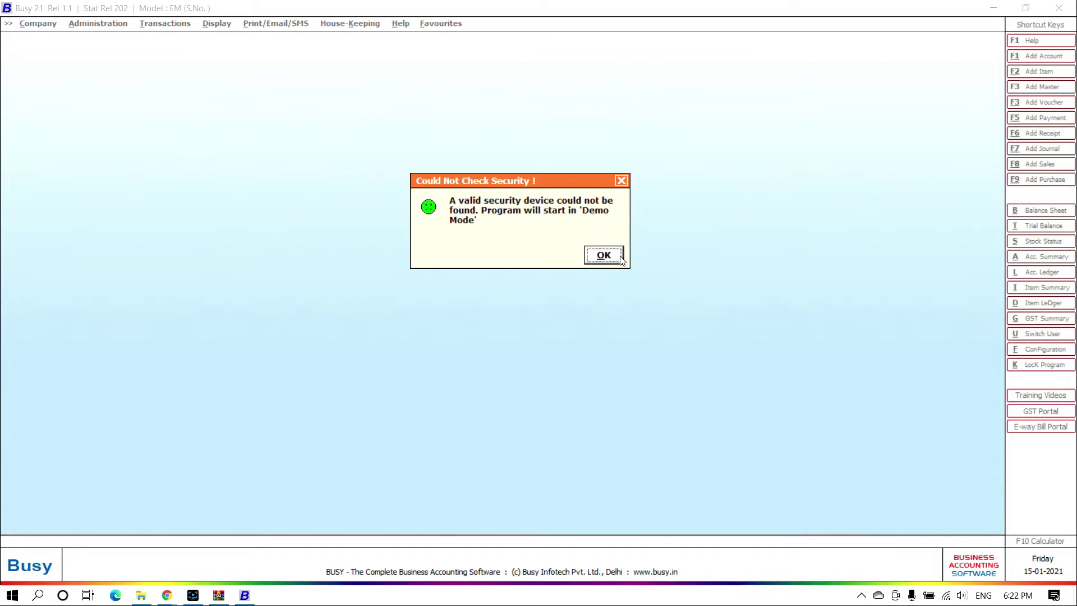
pyautogui.click(622, 182)
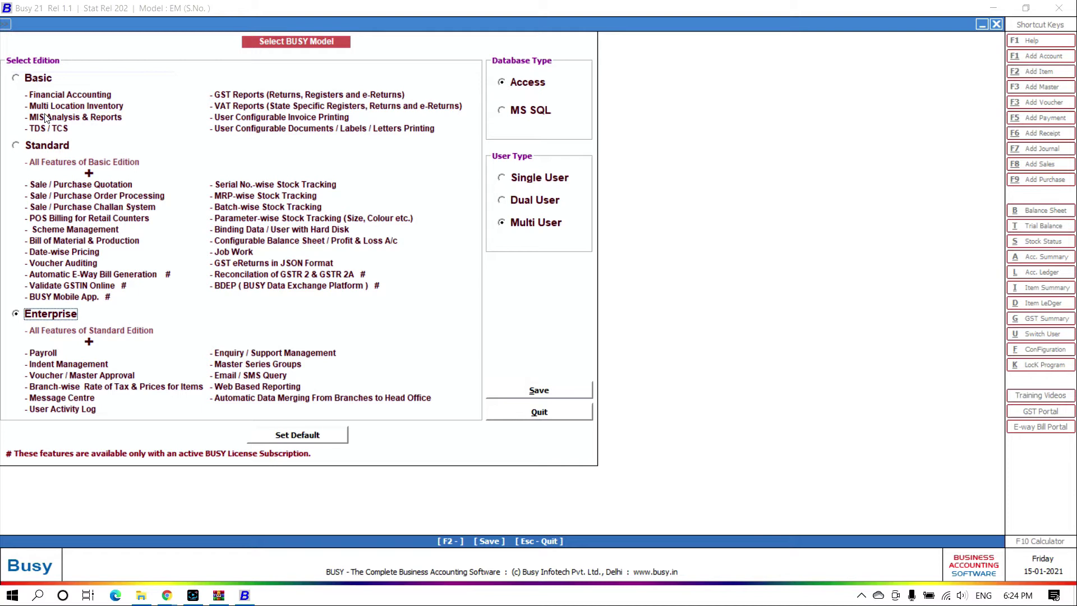
# - Restore the default BUSY model settings, save them, and start creating a new company
pyautogui.click(47, 82)
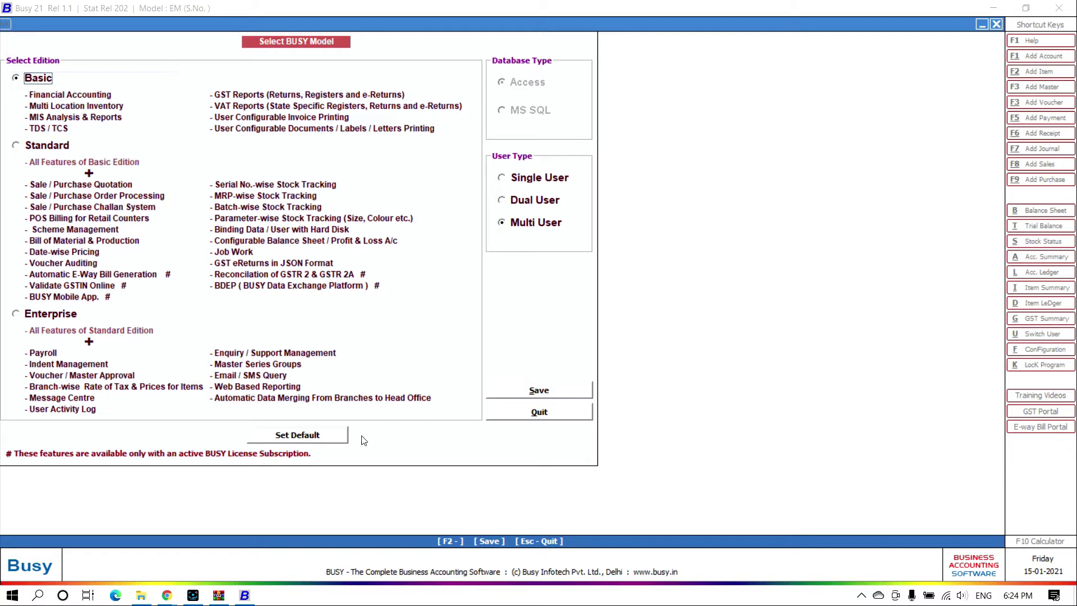
pyautogui.click(335, 437)
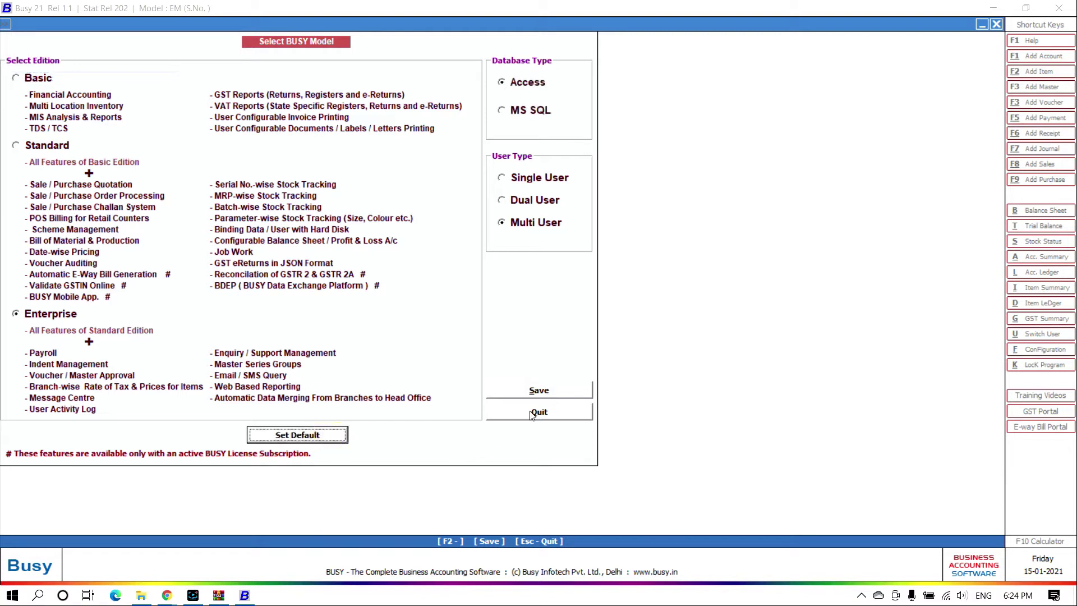
pyautogui.click(540, 391)
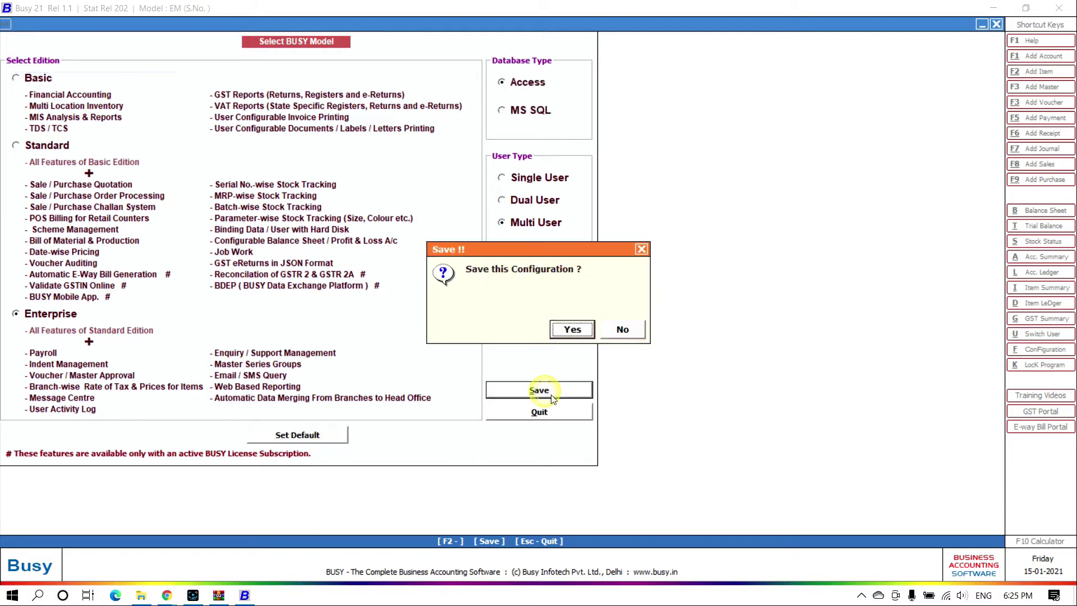
pyautogui.click(573, 332)
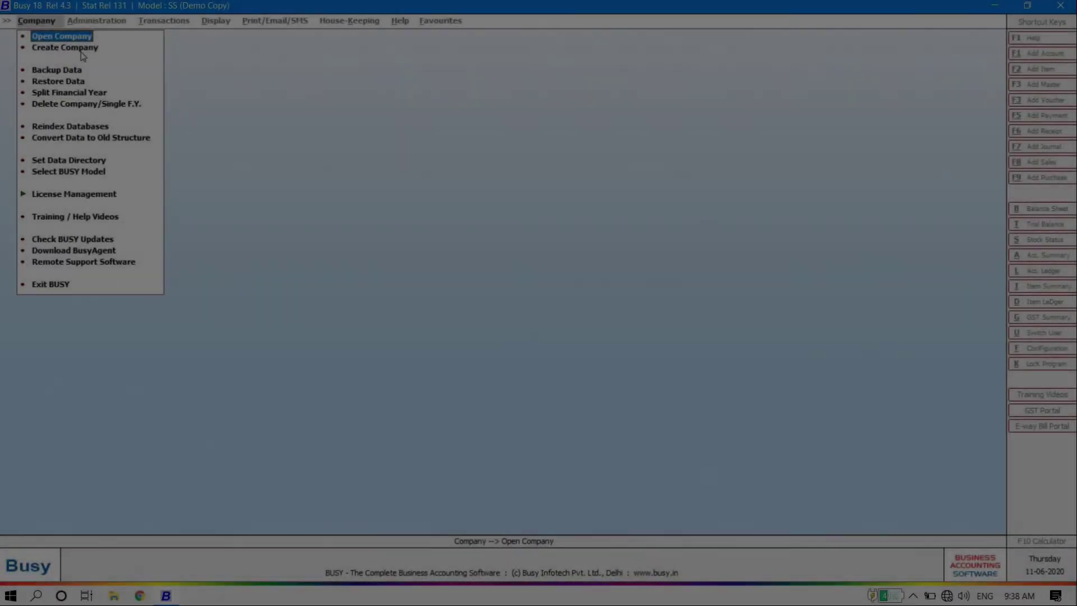
pyautogui.press('Down')
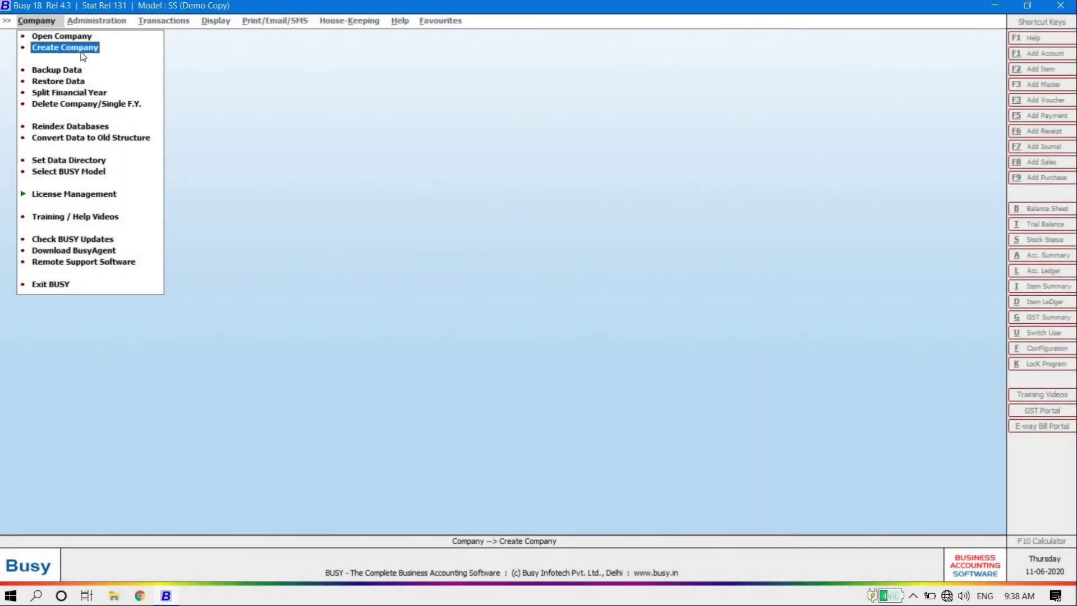
pyautogui.press('Return')
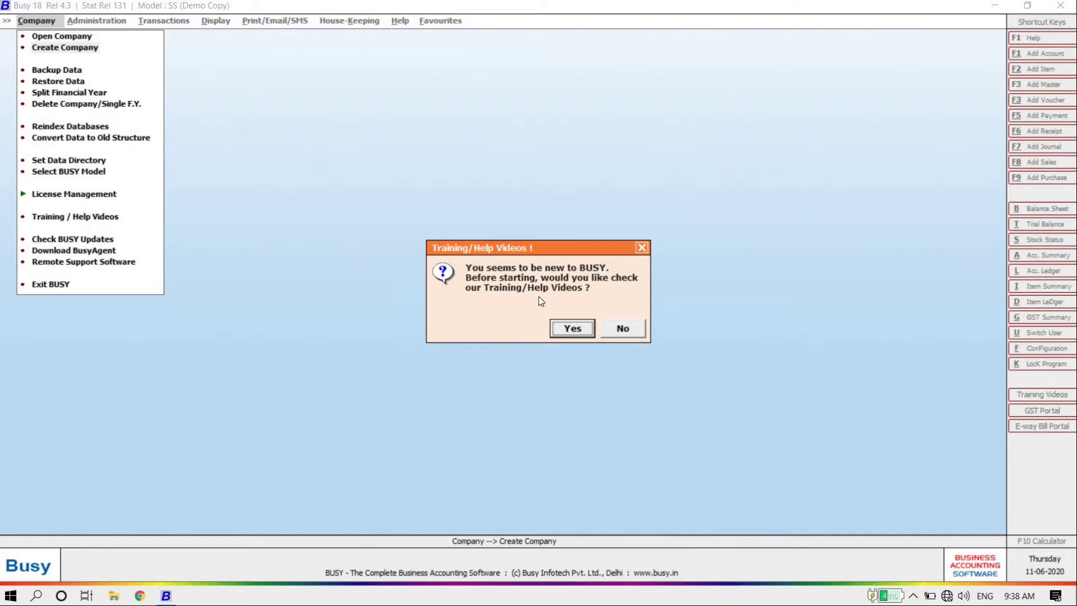
# - Decline the Training/Help Videos offer
pyautogui.click(634, 335)
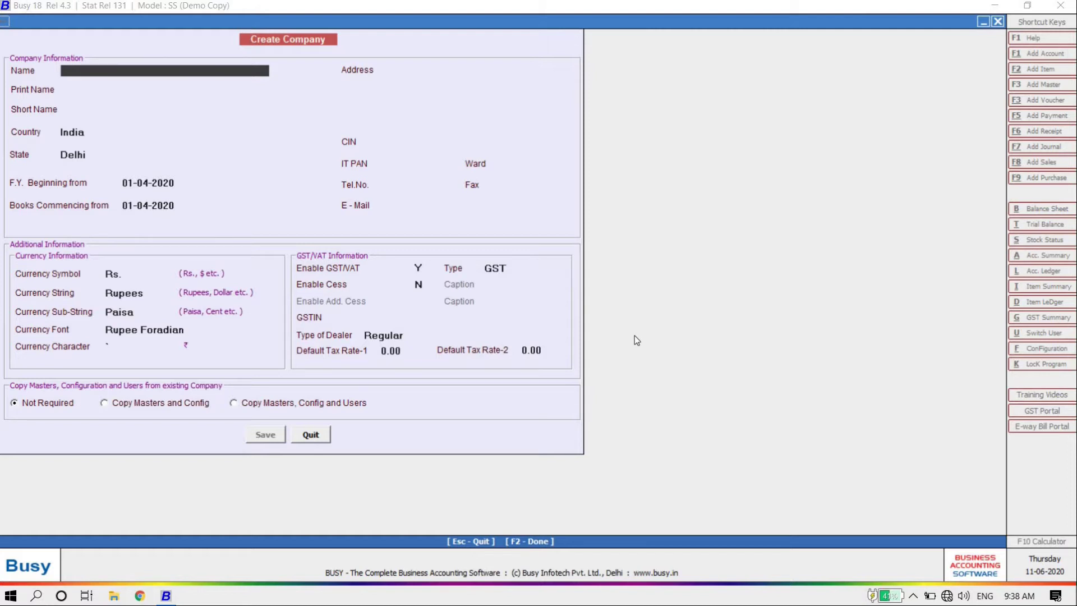
# - Name the company Demo Company, short name Dc, keeping India, Delhi and F.Y. 01-04-2020
pyautogui.write('demo company')
pyautogui.press('Return')
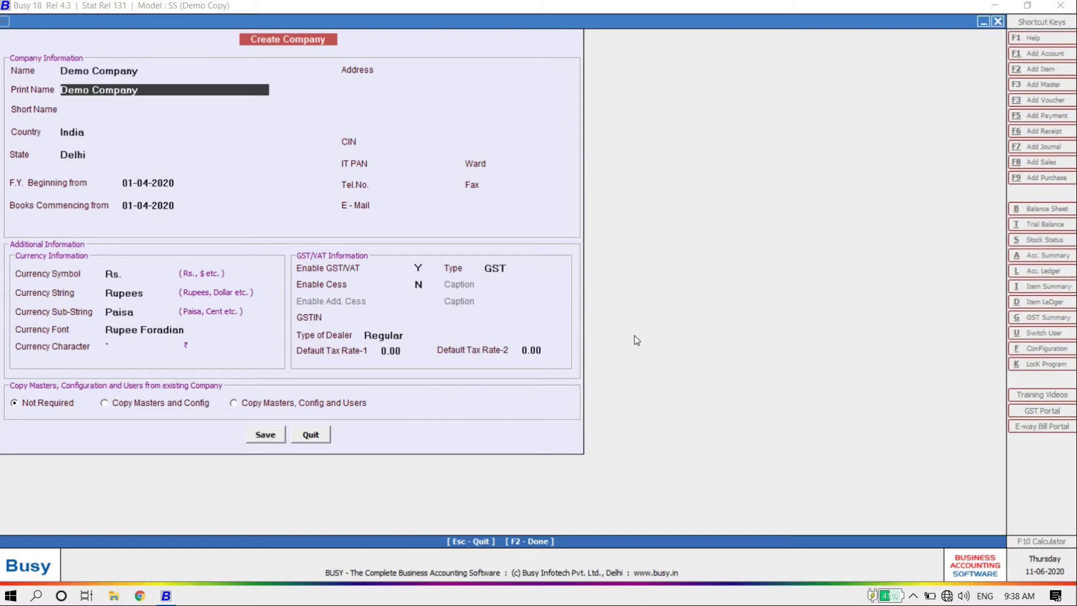
pyautogui.press('Return')
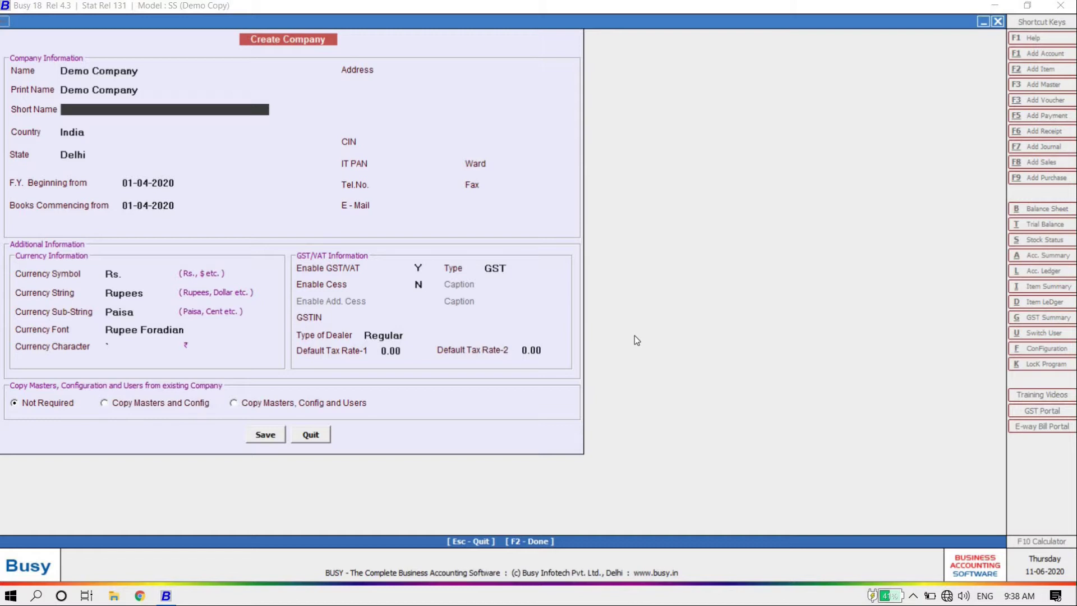
pyautogui.write('dc')
pyautogui.press('Return')
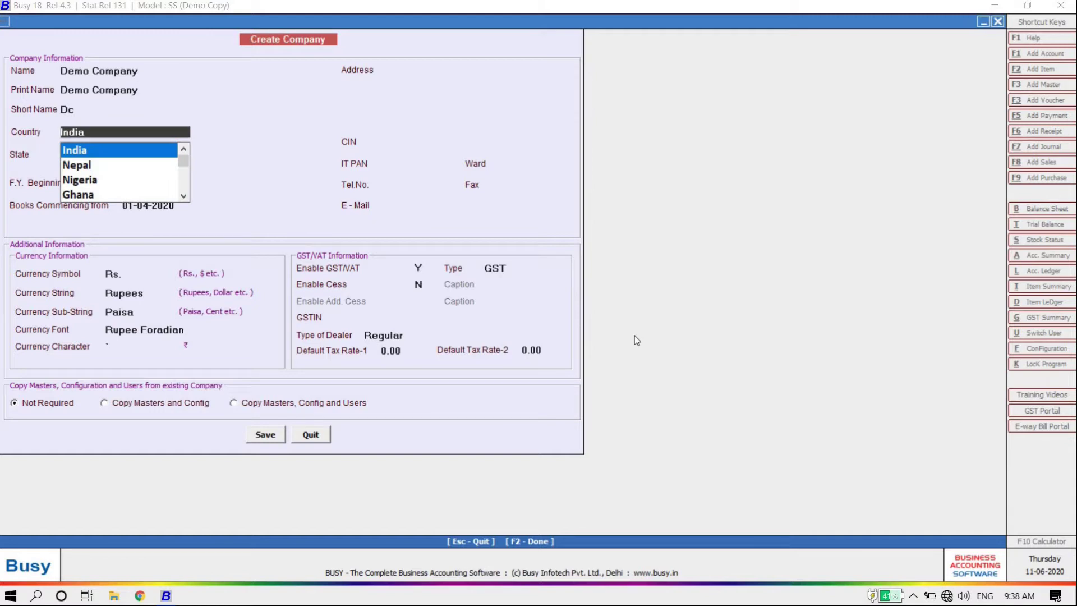
pyautogui.press('Return')
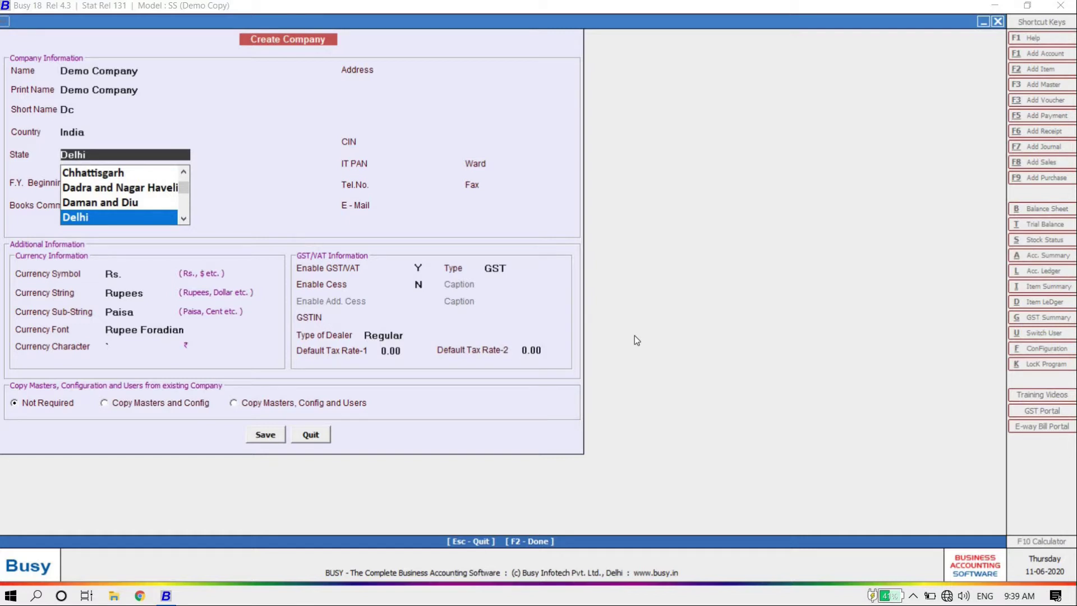
pyautogui.press('Return')
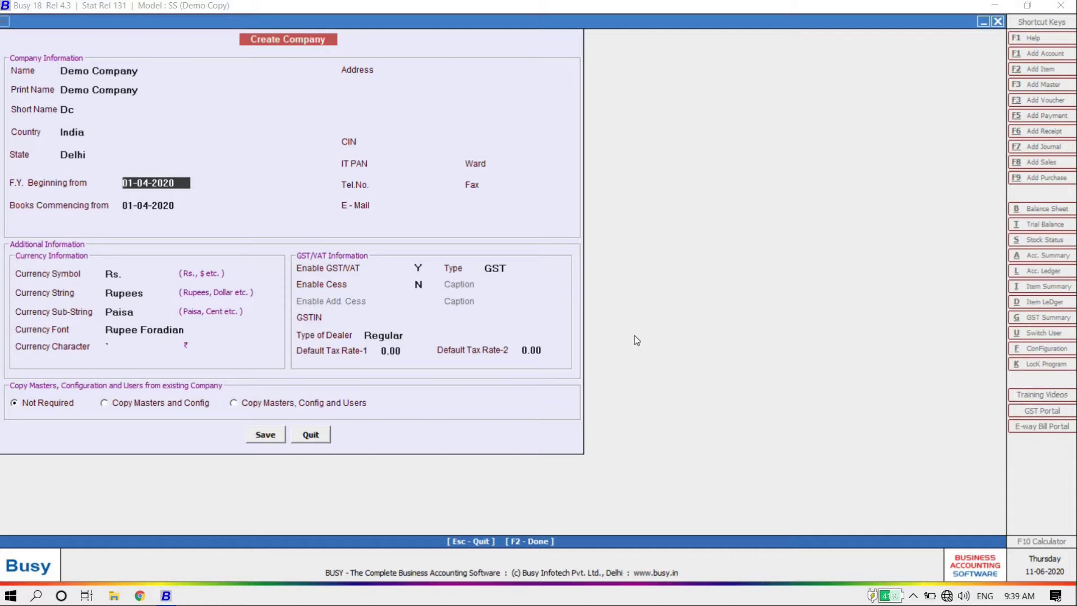
pyautogui.press('Return')
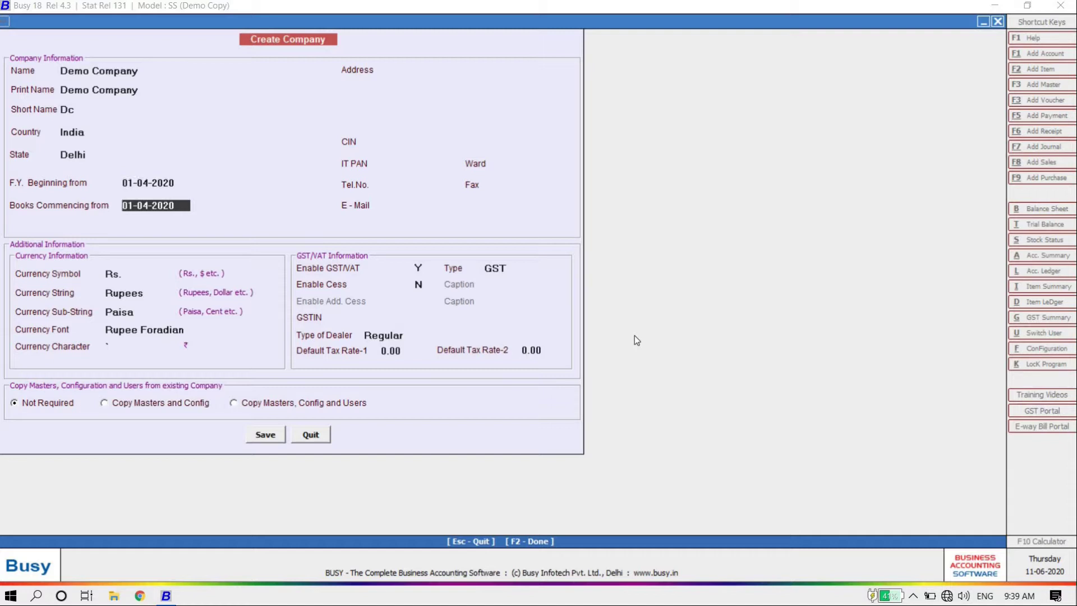
pyautogui.press('Return')
# - Enter the four company address lines, correcting the values on lines three and four
pyautogui.write('demo company')
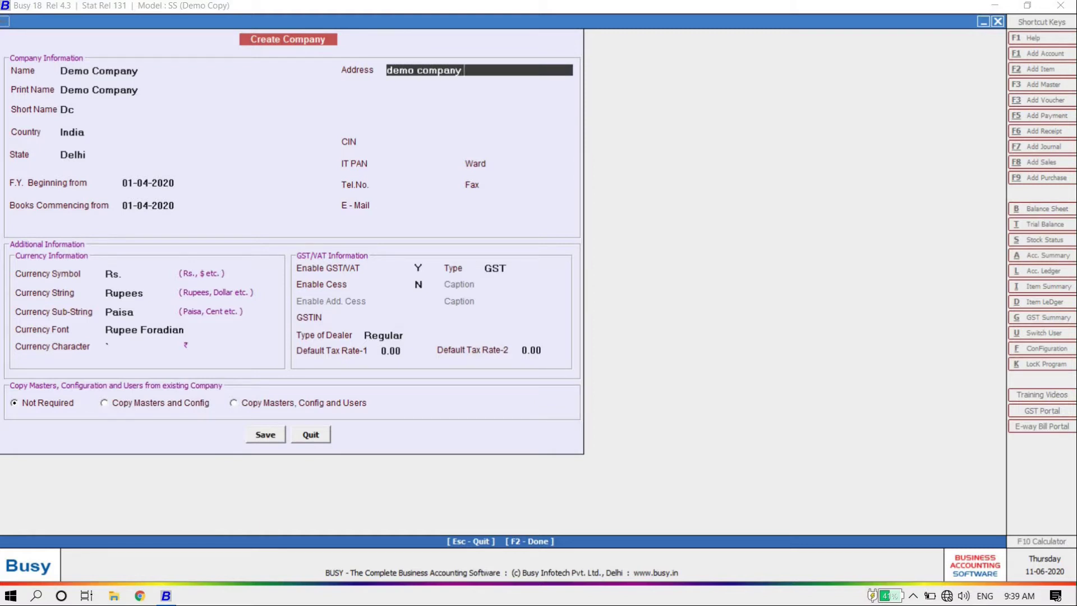
pyautogui.write('dress')
pyautogui.press('Return')
pyautogui.write('2')
pyautogui.press('Return')
pyautogui.write('4')
pyautogui.press('Return')
pyautogui.write('3')
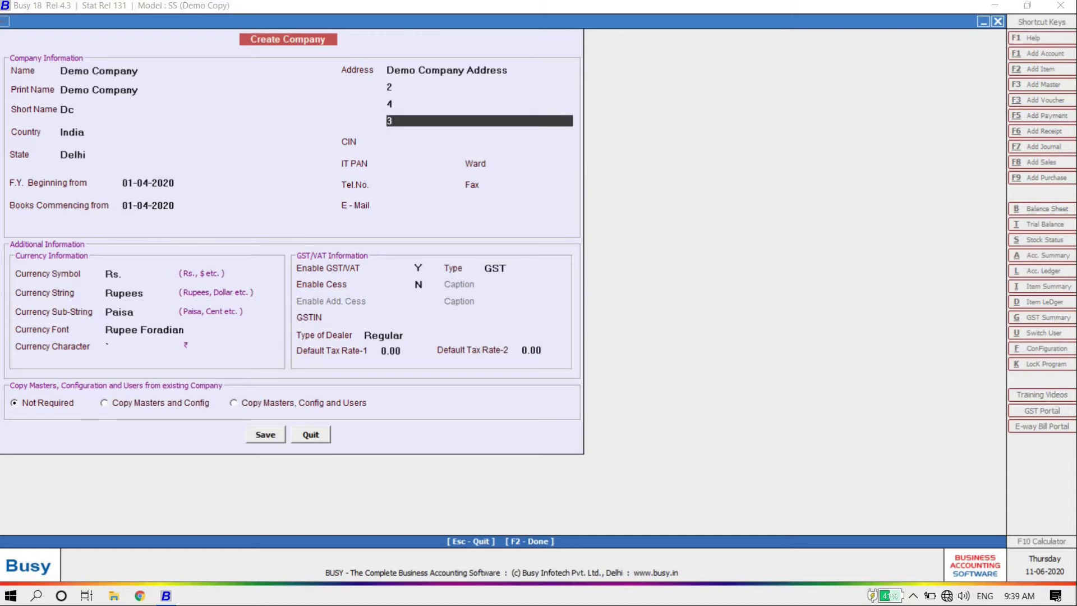
pyautogui.press('Up')
pyautogui.press('BackSpace')
pyautogui.write('3')
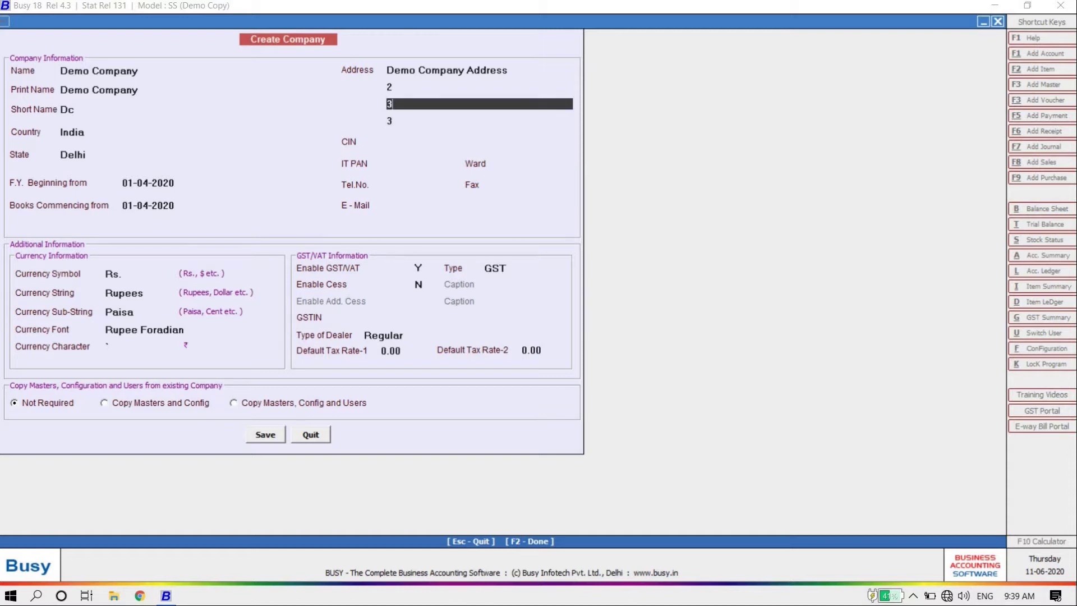
pyautogui.press('Return')
pyautogui.press('BackSpace')
pyautogui.write('4')
pyautogui.press('Return')
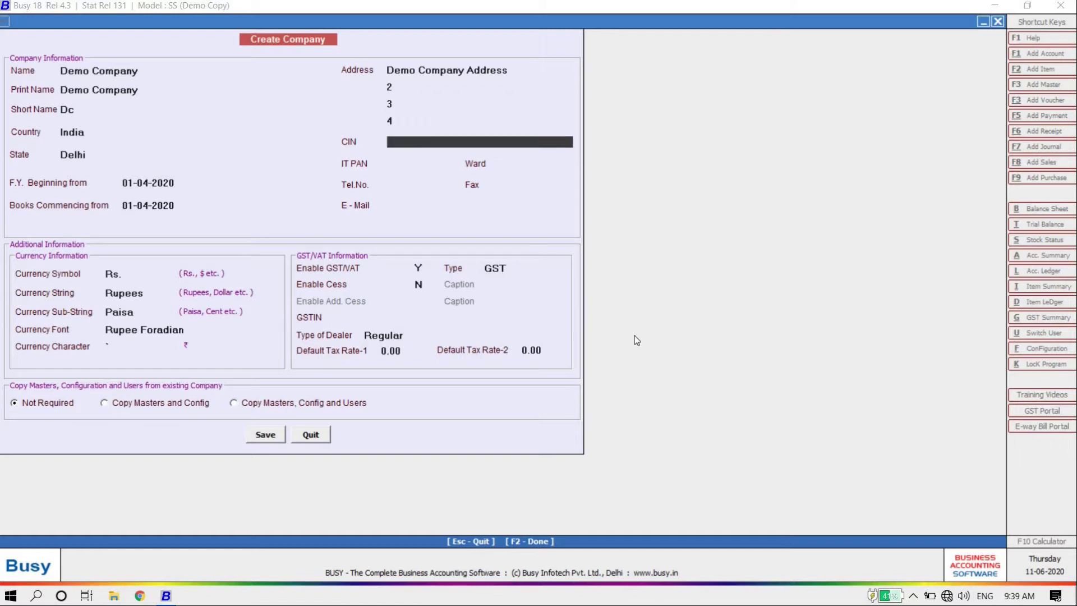
pyautogui.press('Up')
pyautogui.press('Up')
pyautogui.press('Up')
pyautogui.press('Up')
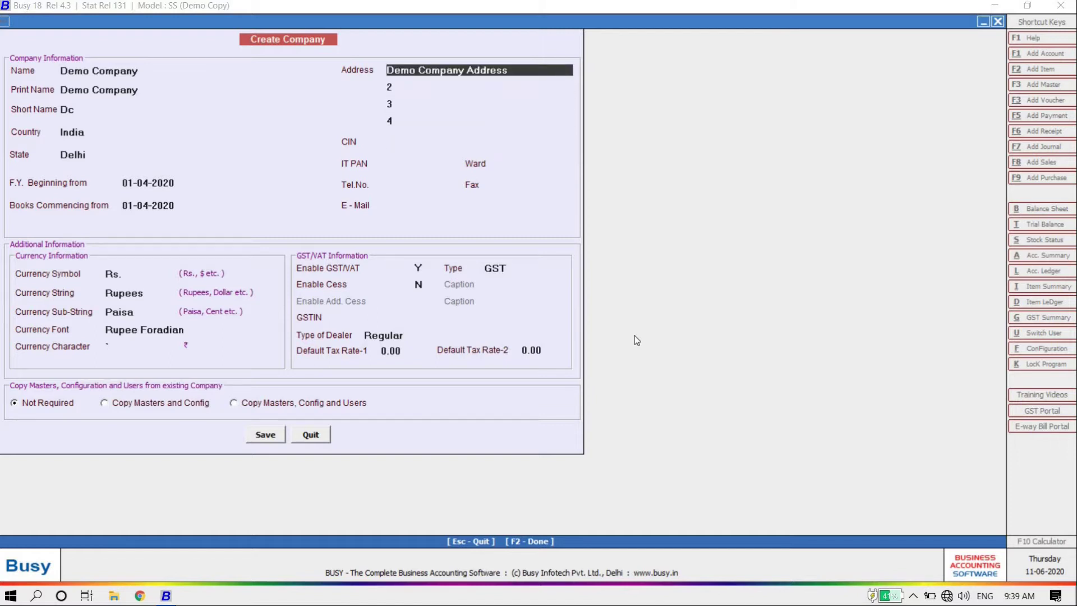
# - Enter the company's telephone number and contact e-mail address
pyautogui.press('Return')
pyautogui.press('Return')
pyautogui.press('Return')
pyautogui.press('Return')
pyautogui.press('Return')
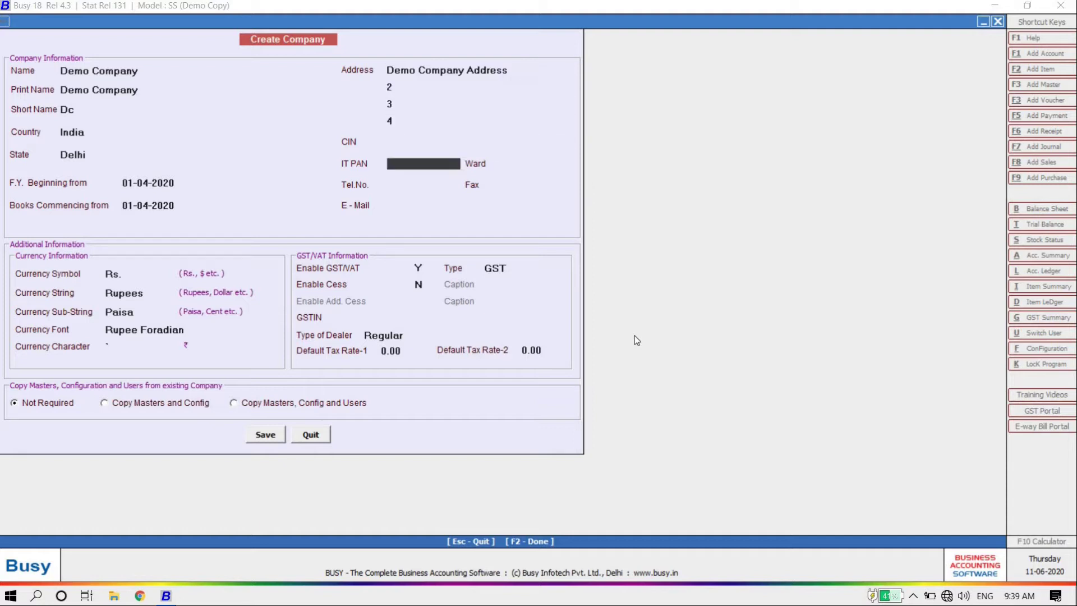
pyautogui.press('Return')
pyautogui.press('Return')
pyautogui.press('Return')
pyautogui.press('Return')
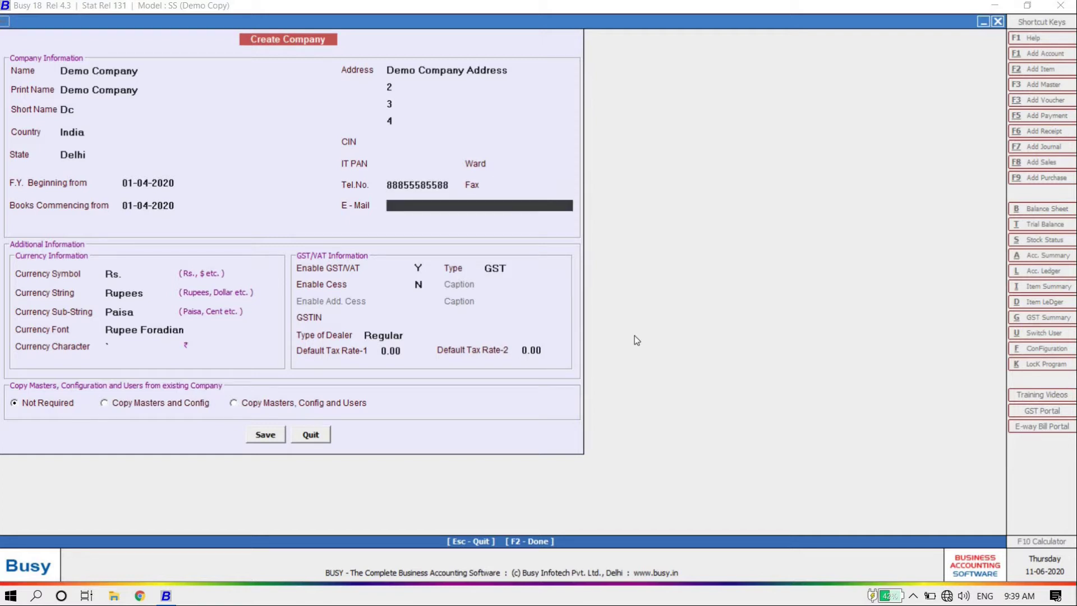
pyautogui.write('demo@gmail.com')
pyautogui.press('Return')
pyautogui.press('Return')
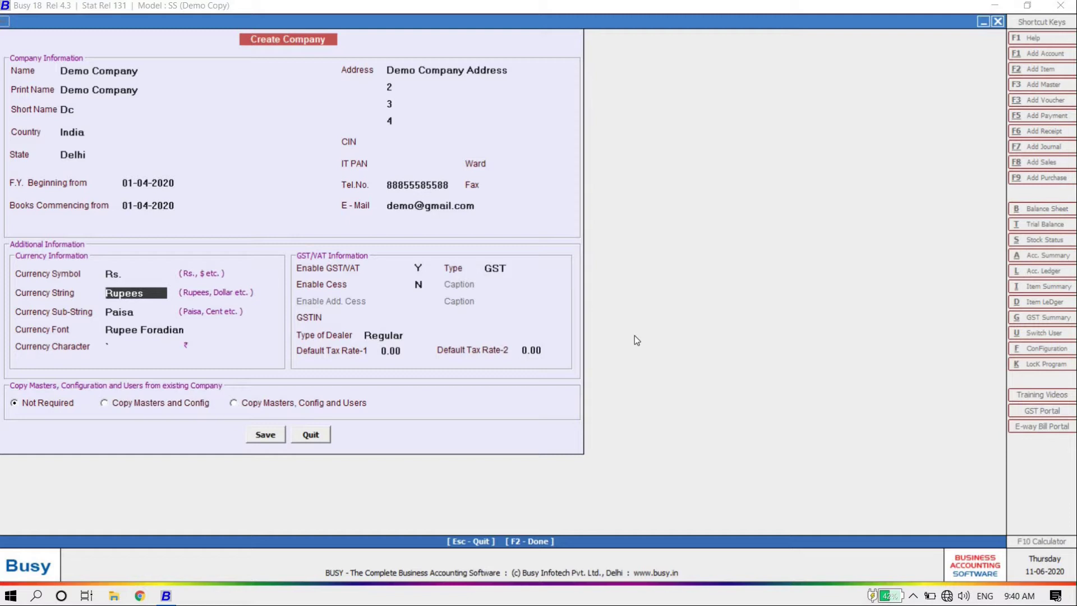
pyautogui.press('Return')
pyautogui.press('Return')
pyautogui.press('Return')
pyautogui.press('Return')
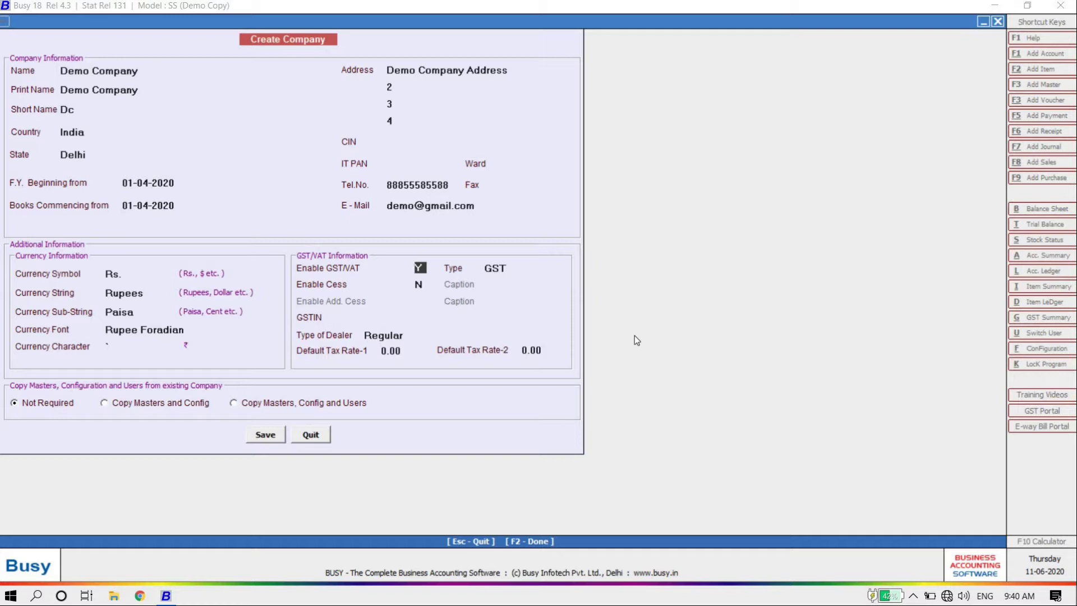
# - Keep GST/VAT enabled with GST as tax type, Cess off, and enter the company GSTIN
pyautogui.press('n')
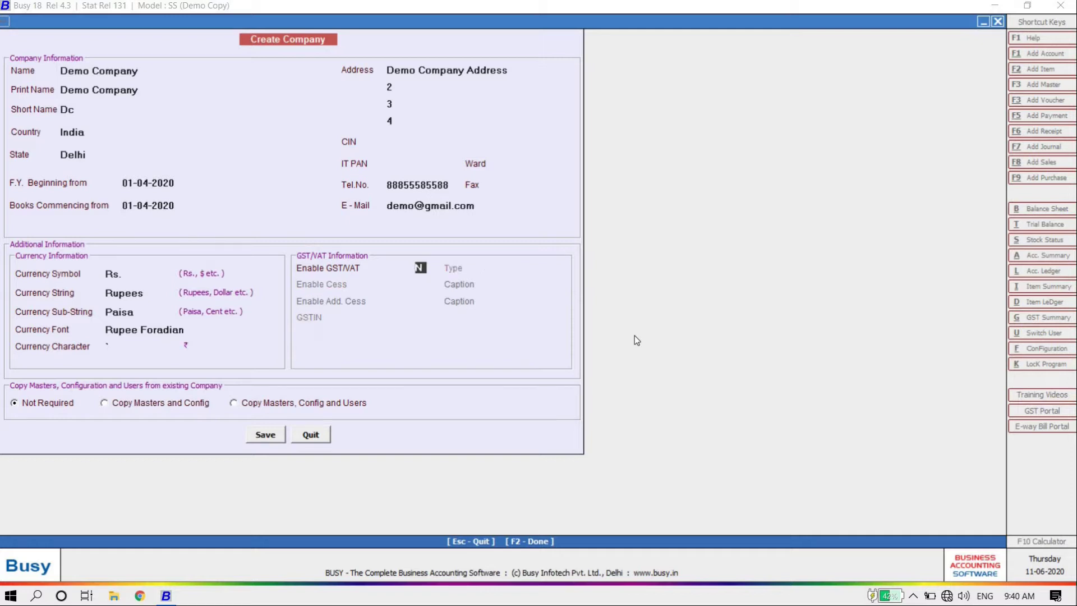
pyautogui.press('y')
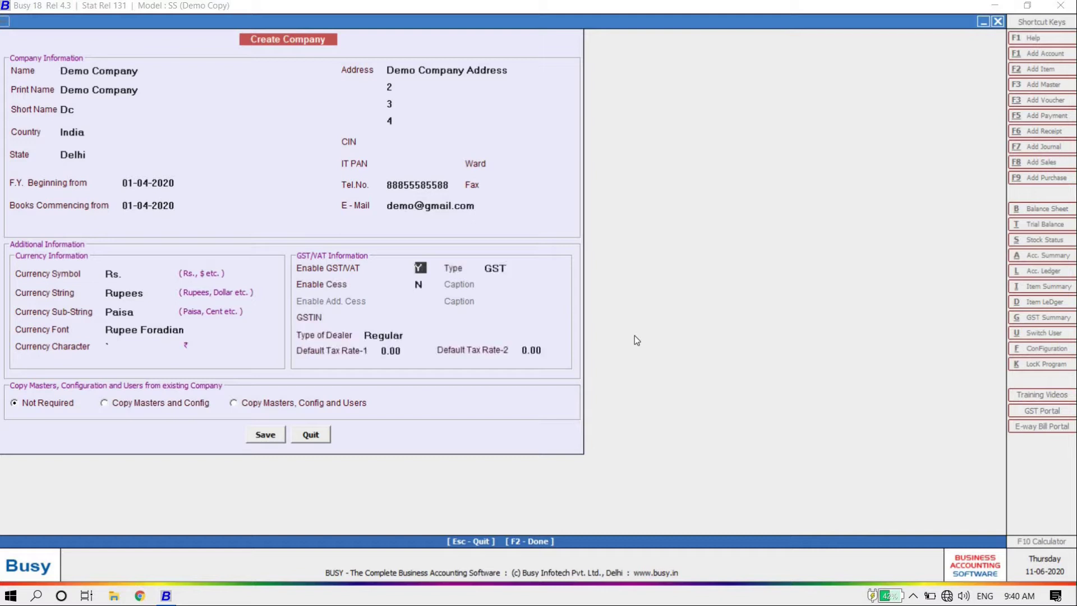
pyautogui.press('Return')
pyautogui.press('Return')
pyautogui.press('Up')
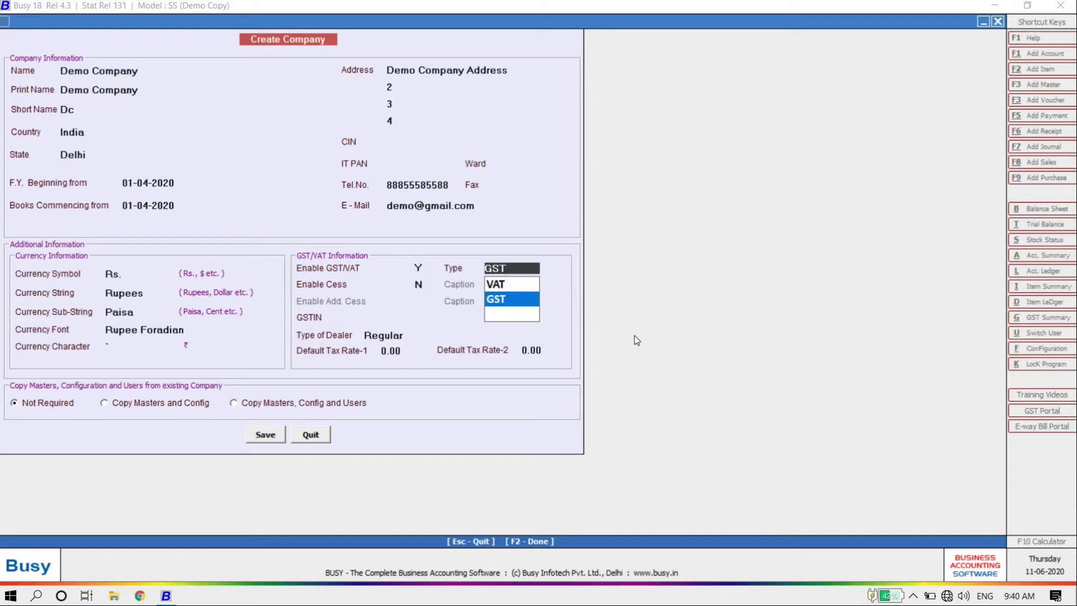
pyautogui.press('Return')
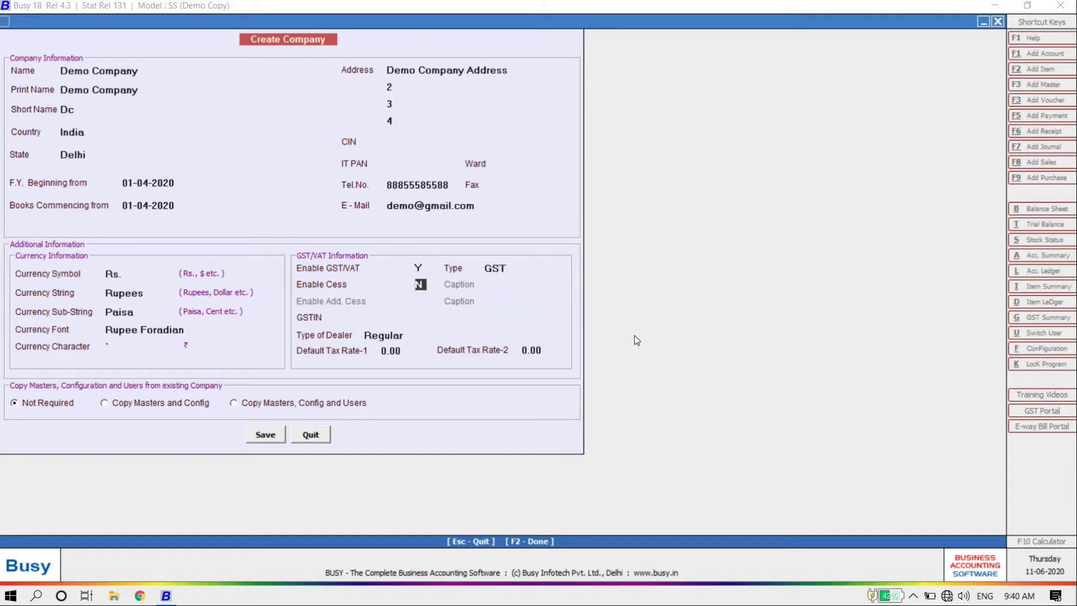
pyautogui.press('Return')
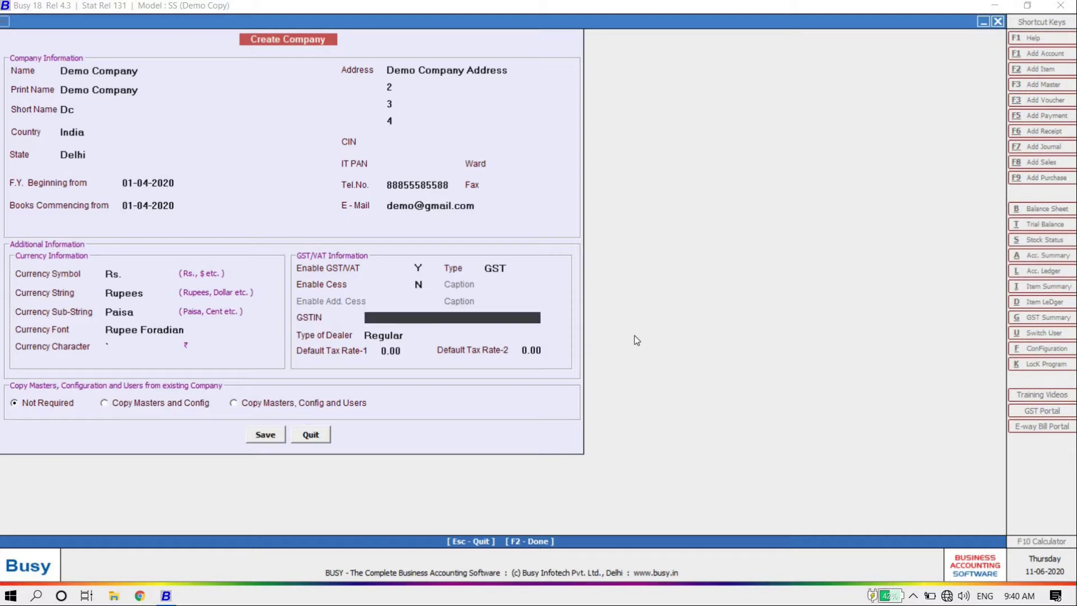
# - Keep Regular as the dealer type, skip default tax rates, and save the company
pyautogui.press('Return')
pyautogui.press('Return')
pyautogui.press('Up')
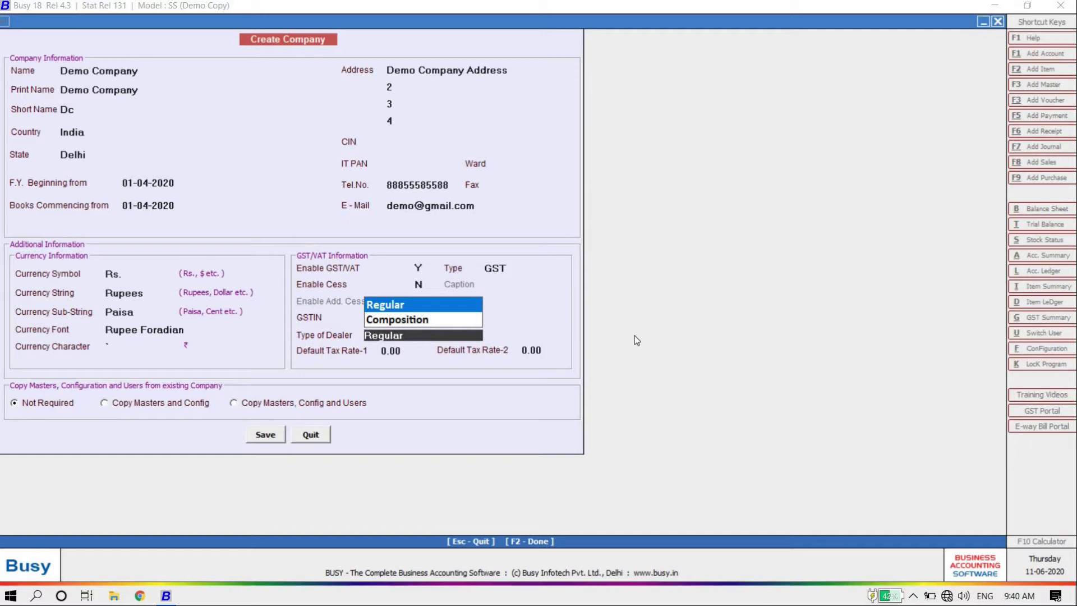
pyautogui.press('Down')
pyautogui.press('Up')
pyautogui.press('Return')
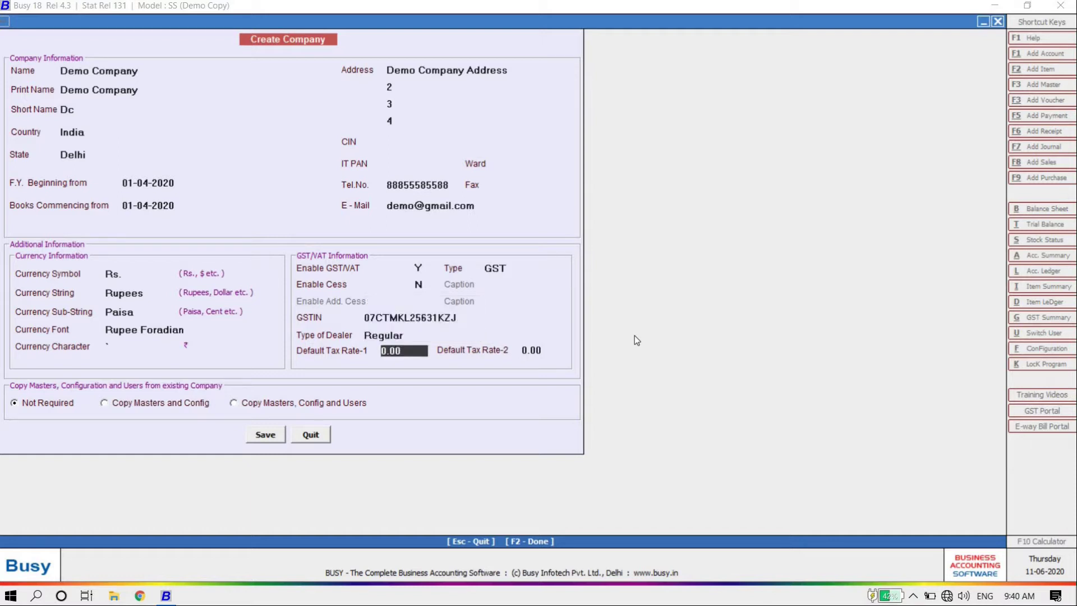
pyautogui.press('Return')
pyautogui.press('Return')
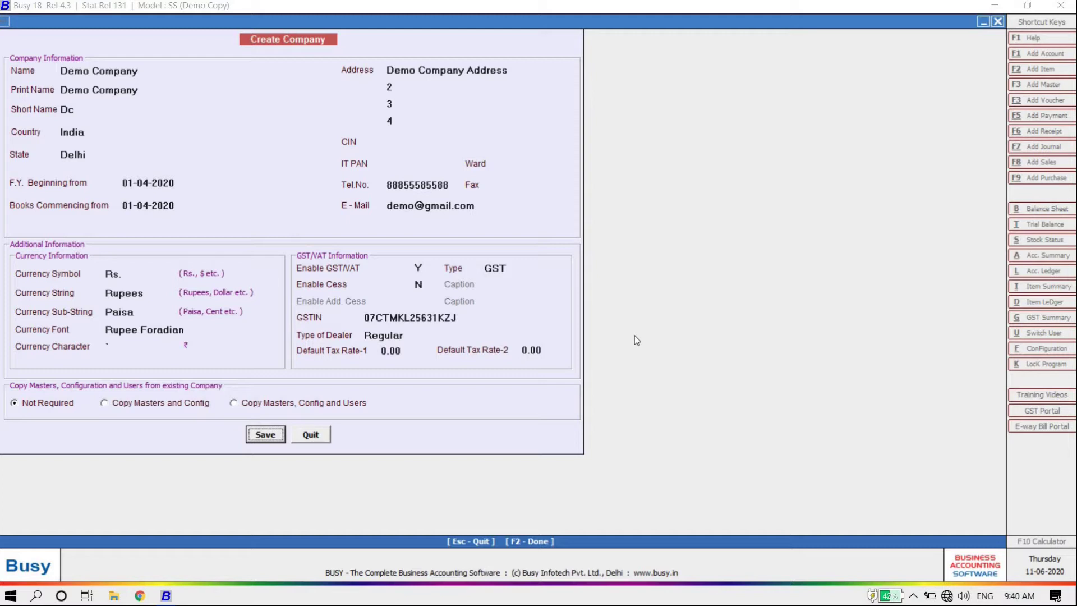
pyautogui.press('Return')
pyautogui.press('Return')
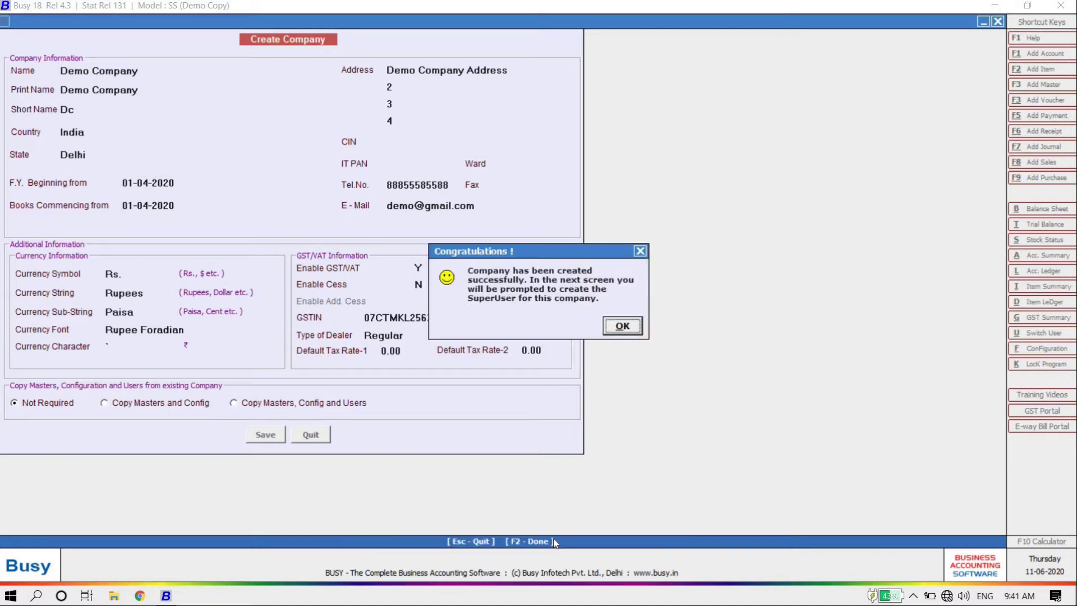
# - Dismiss the confirmation that Demo Company was created
pyautogui.click(623, 330)
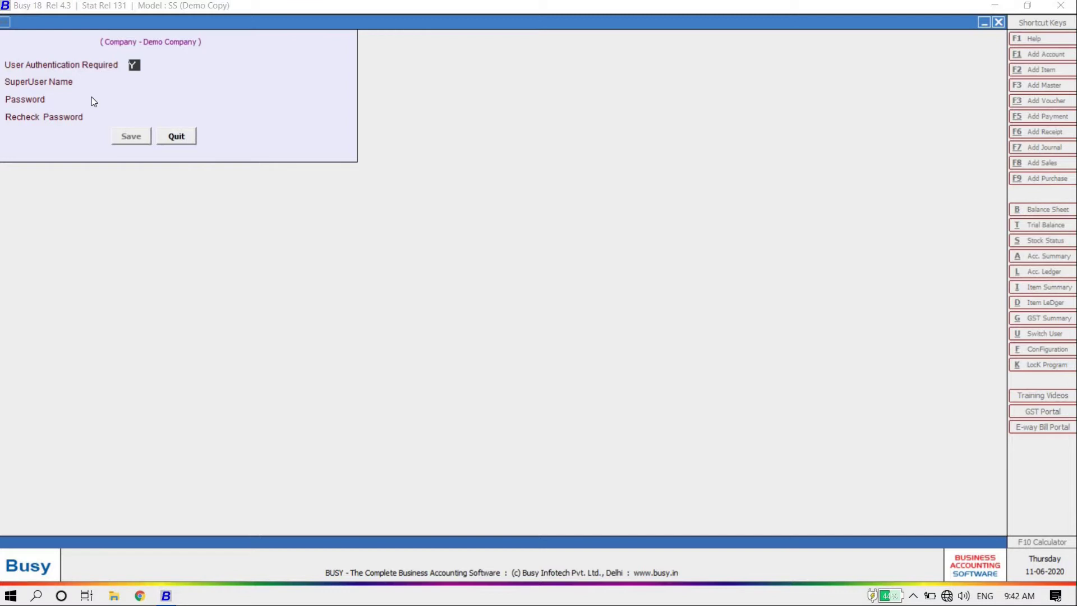
# - Keep user authentication required, set a new SuperUser name, and enter and confirm the password
pyautogui.press('n')
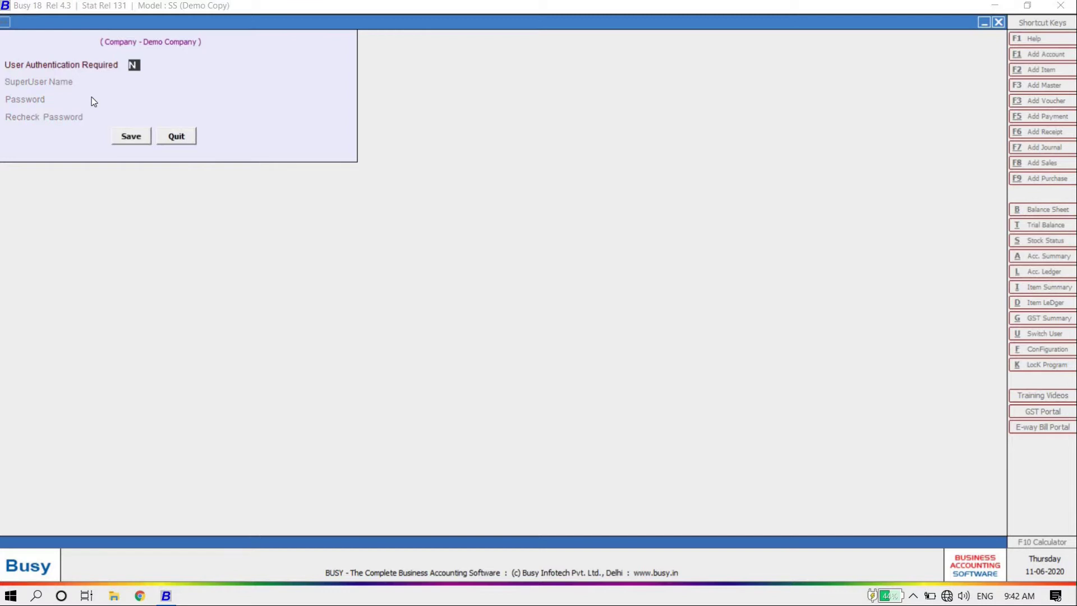
pyautogui.press('y')
pyautogui.press('Return')
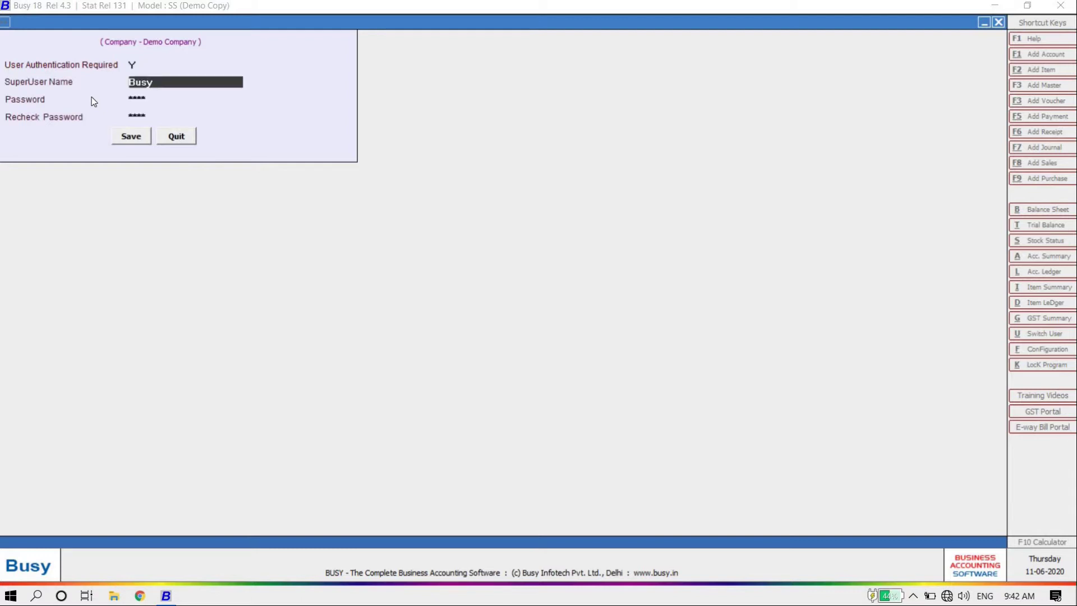
pyautogui.press('BackSpace')
pyautogui.press('BackSpace')
pyautogui.press('BackSpace')
pyautogui.press('BackSpace')
pyautogui.write('d')
pyautogui.press('Return')
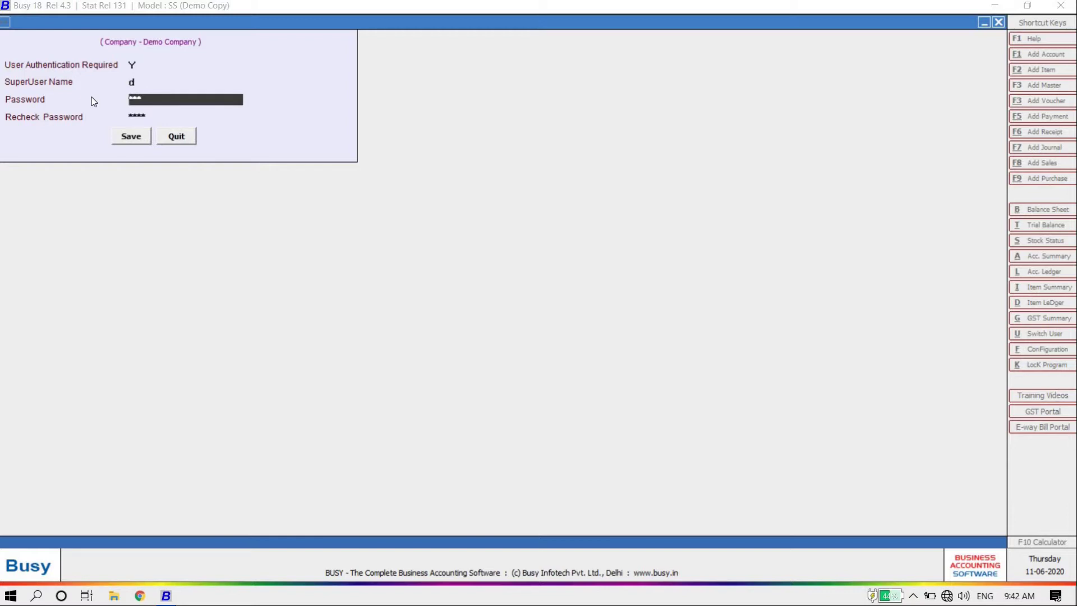
pyautogui.write('d')
pyautogui.press('Return')
pyautogui.write('d')
pyautogui.press('Return')
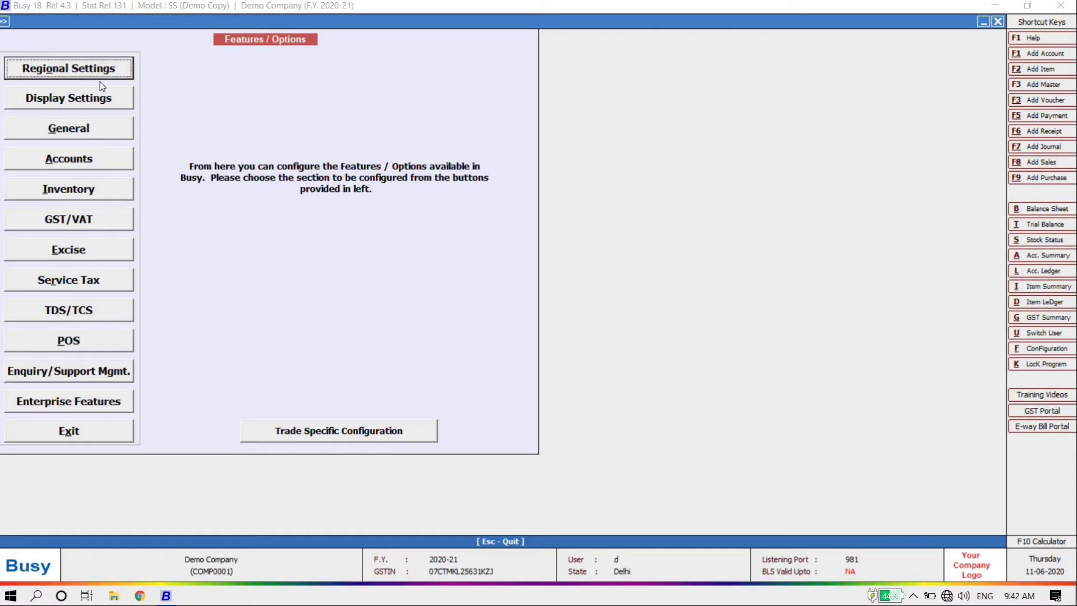
# - Turn on alternate units in the Inventory options with 3 conversion decimals and save them
pyautogui.click(83, 195)
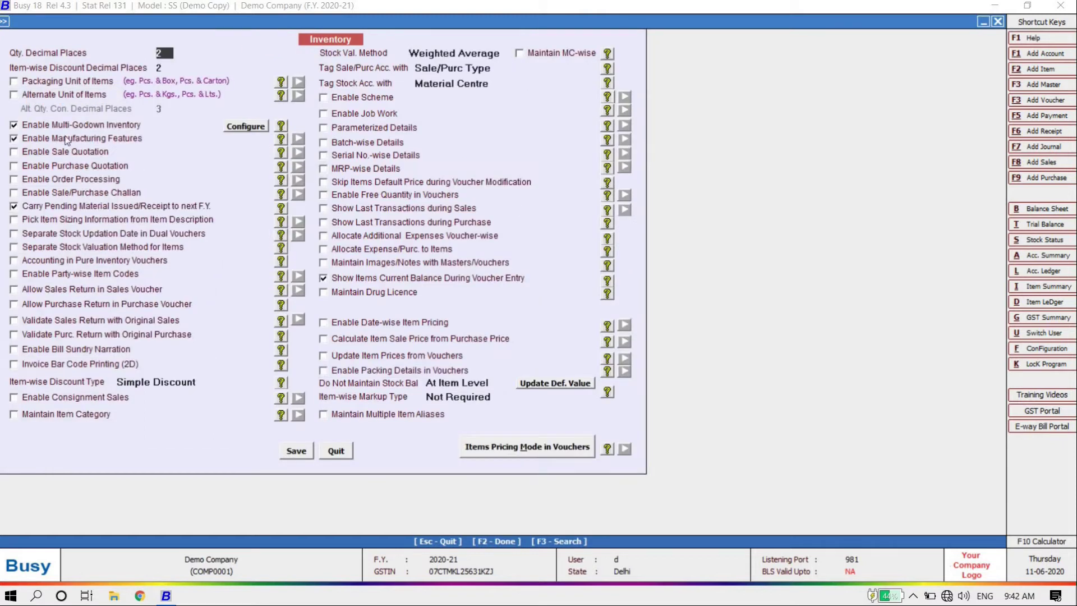
pyautogui.click(14, 95)
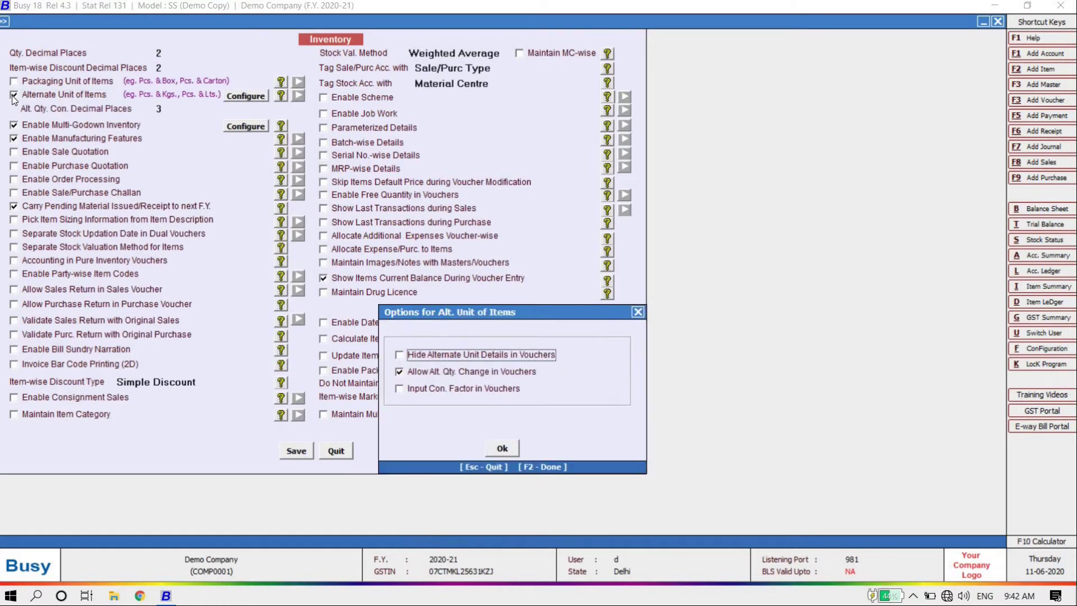
pyautogui.click(502, 448)
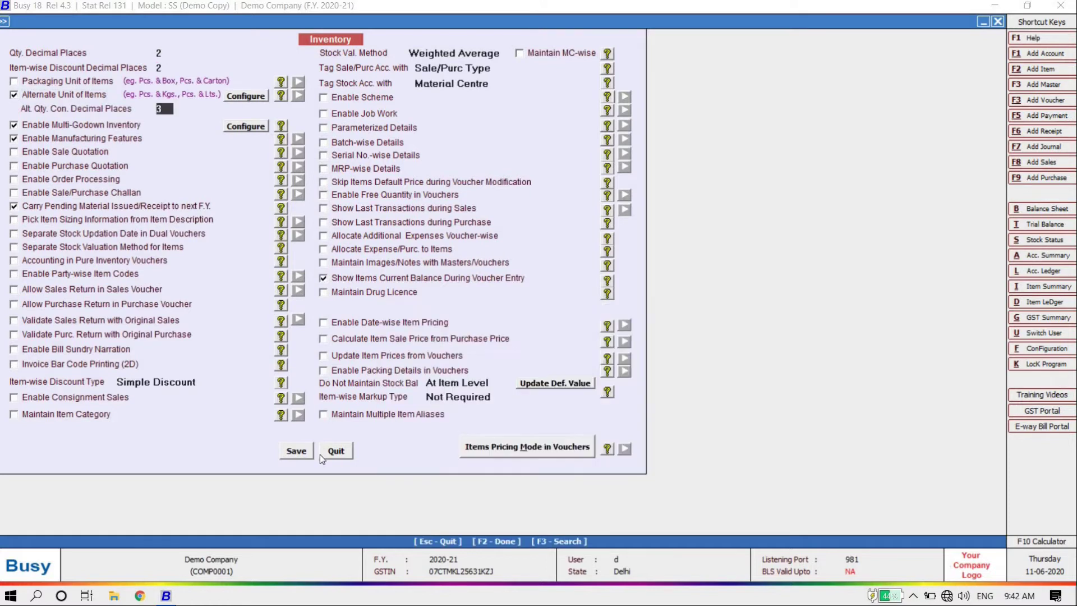
pyautogui.click(283, 451)
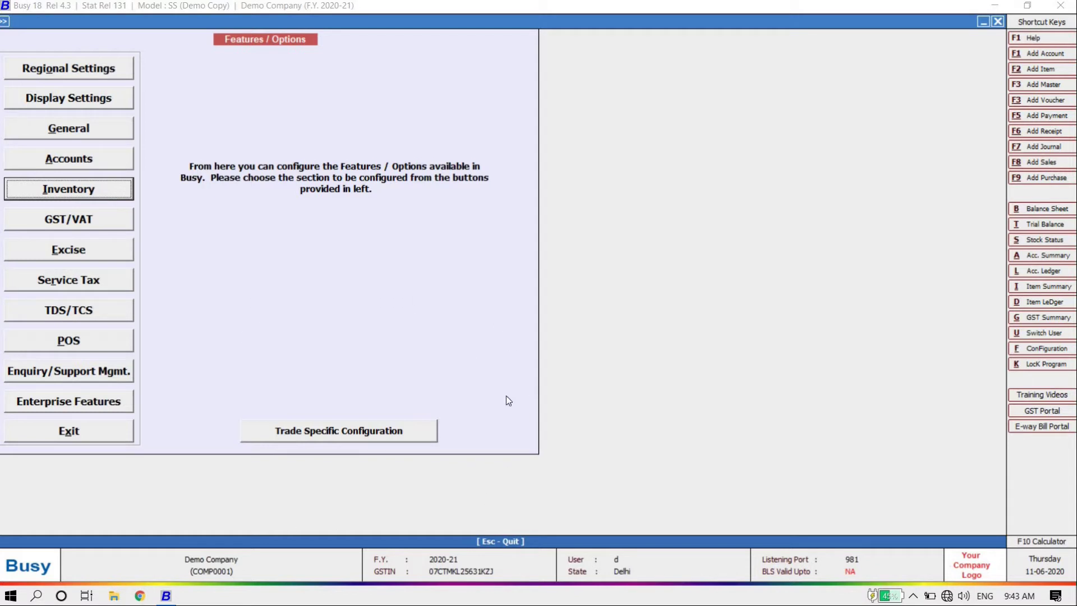
# - Open Trade Specific Default Configuration and browse the trade types from Pharmaceuticals down to Garment - Retail
pyautogui.click(359, 432)
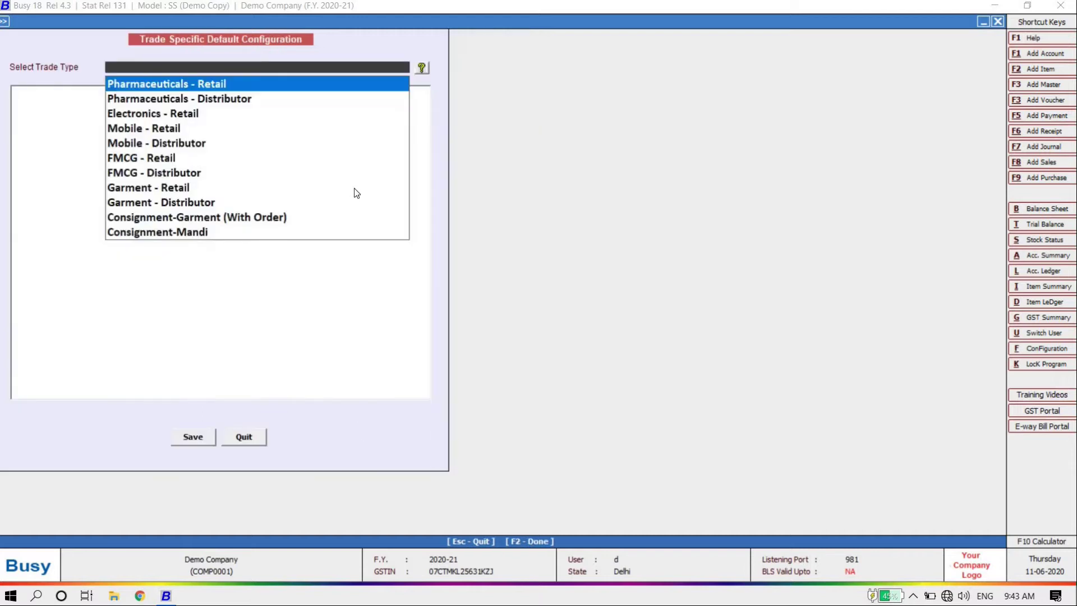
pyautogui.press('Down')
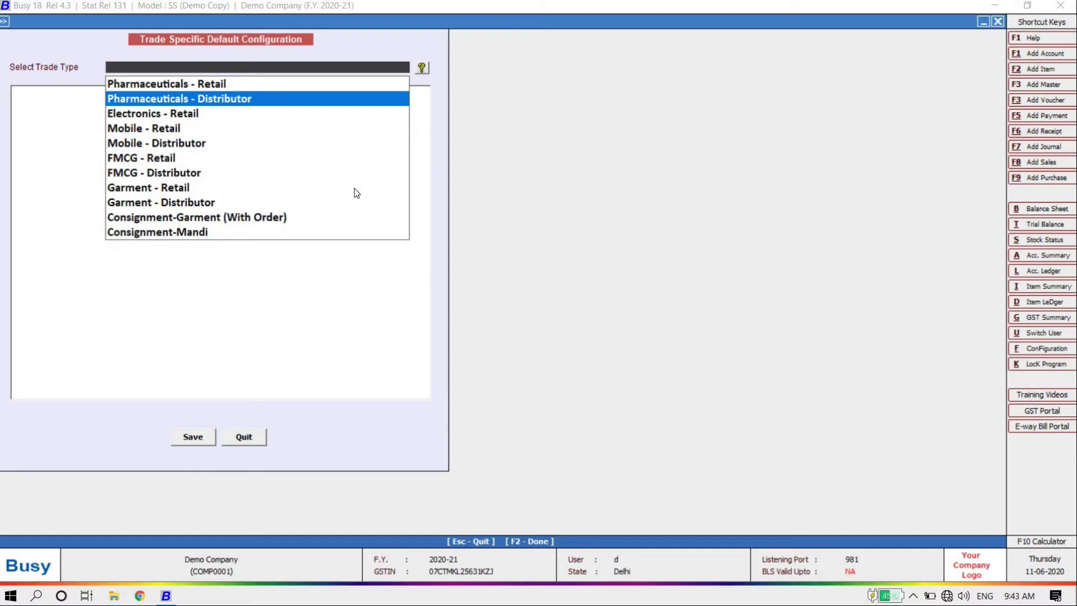
pyautogui.press('Up')
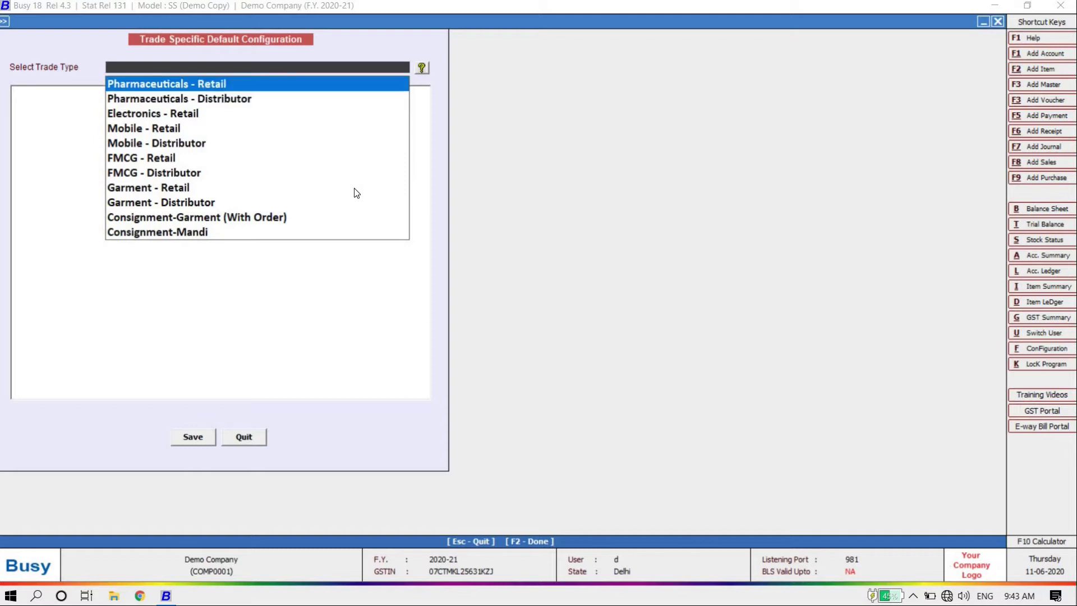
pyautogui.press('Down')
pyautogui.press('Up')
pyautogui.press('Down')
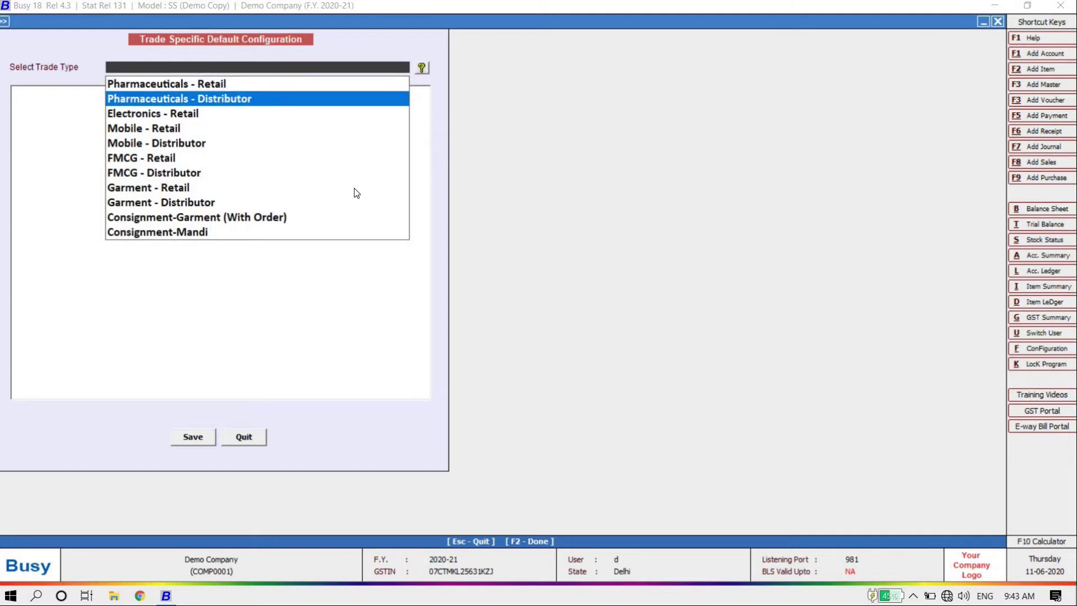
pyautogui.press('Down')
pyautogui.press('Up')
pyautogui.press('Up')
pyautogui.press('Down')
pyautogui.press('Down')
pyautogui.press('Down')
pyautogui.press('Down')
pyautogui.press('Down')
pyautogui.press('Down')
pyautogui.press('Down')
pyautogui.press('Down')
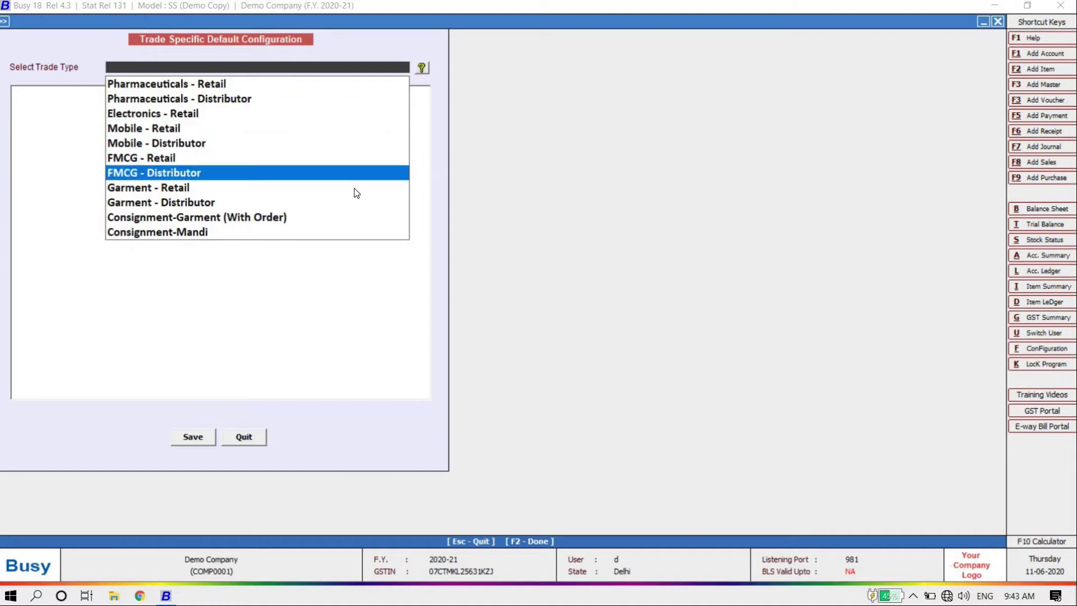
pyautogui.press('Up')
pyautogui.press('Up')
pyautogui.press('Up')
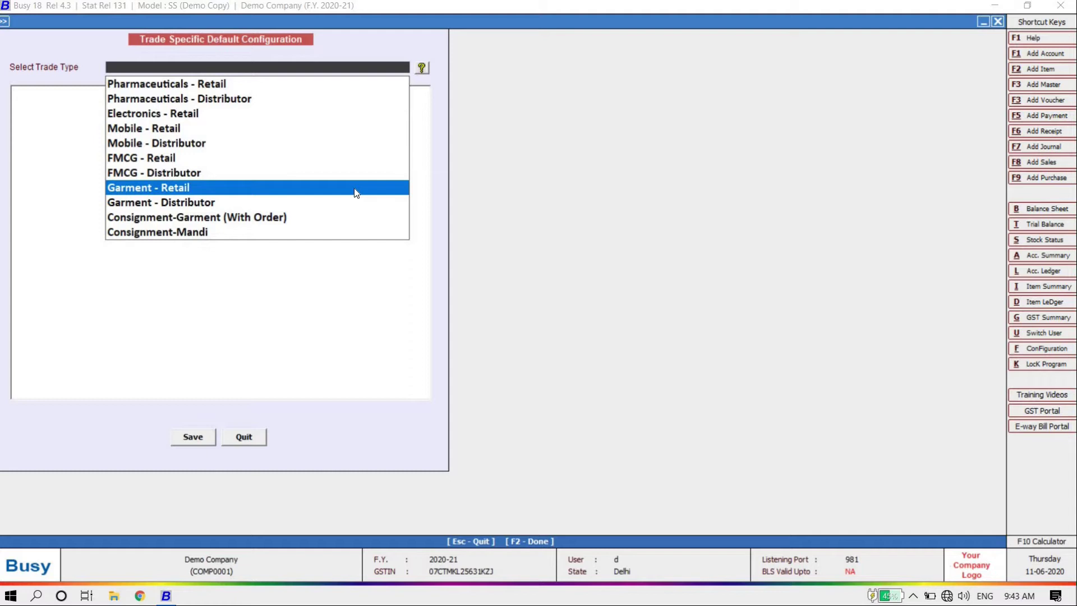
# - Select FMCG - Distributor, then quit without saving and exit Features / Options
pyautogui.press('Down')
pyautogui.press('Down')
pyautogui.press('Down')
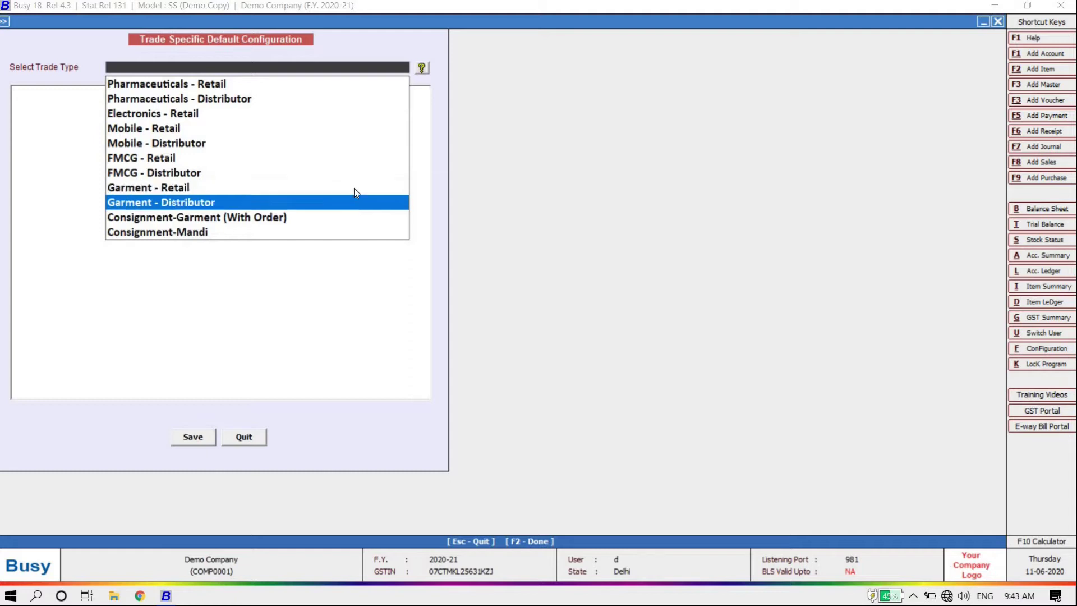
pyautogui.press('Up')
pyautogui.press('Up')
pyautogui.press('Up')
pyautogui.press('Up')
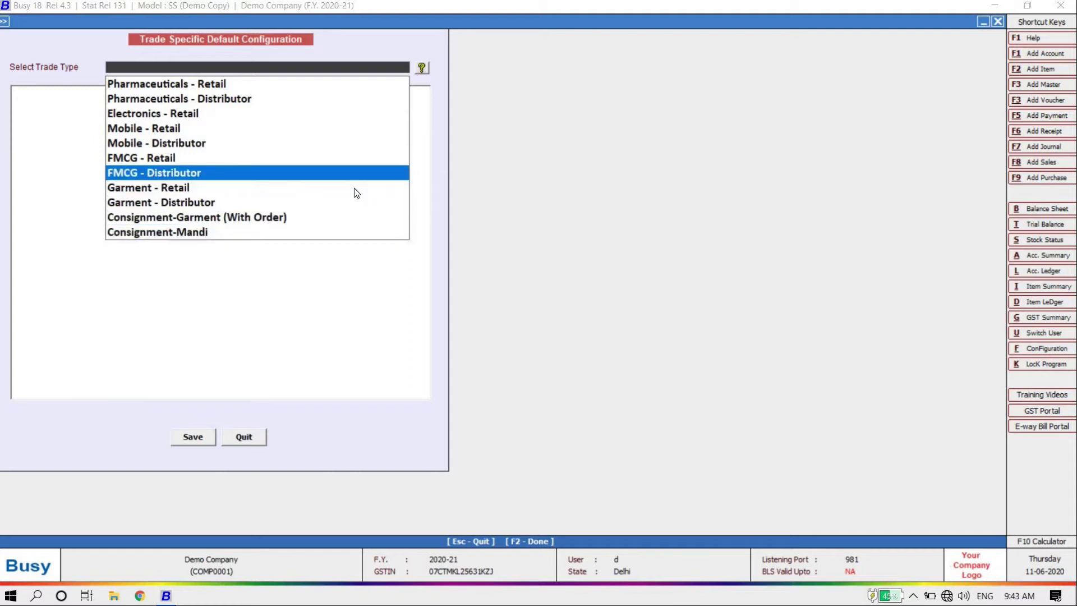
pyautogui.press('Return')
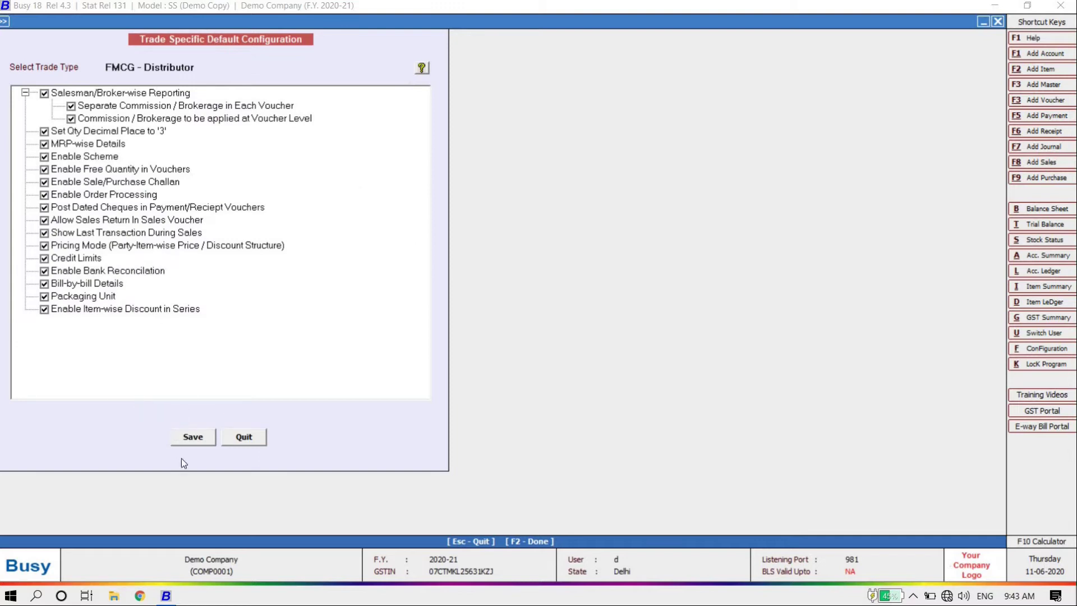
pyautogui.click(259, 441)
pyautogui.click(68, 432)
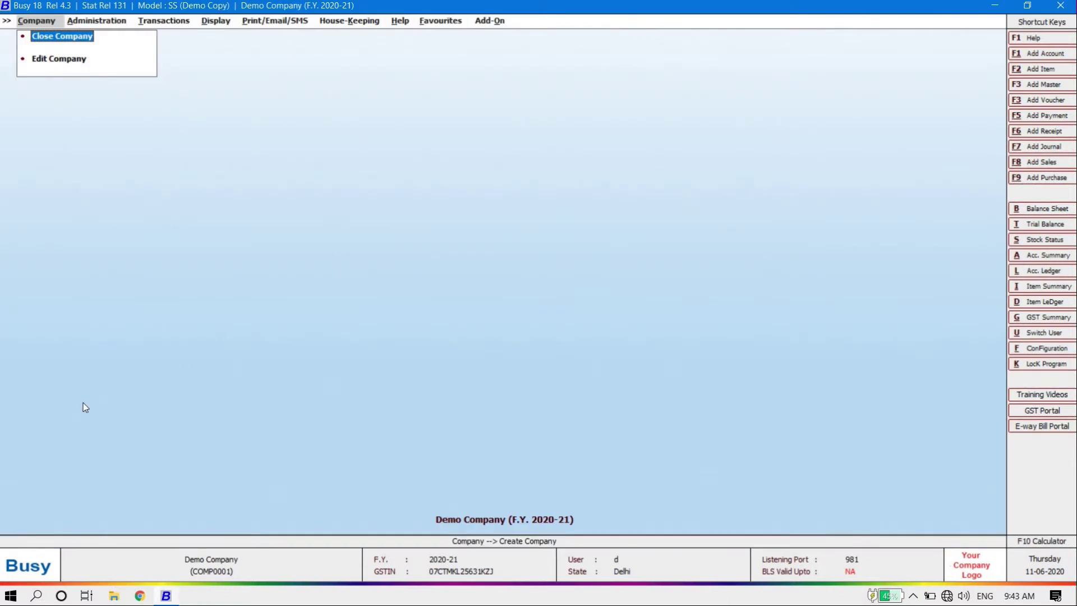
# - Move along the menu bar from Company past Administration and Transactions to the Display menu
pyautogui.press('Right')
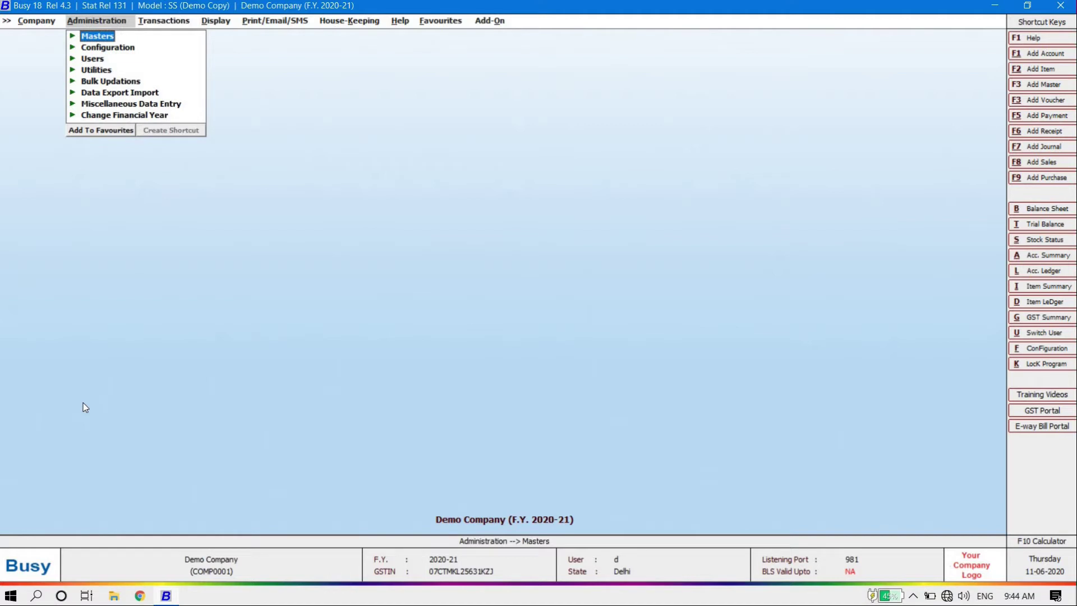
pyautogui.press('Right')
pyautogui.press('Right')
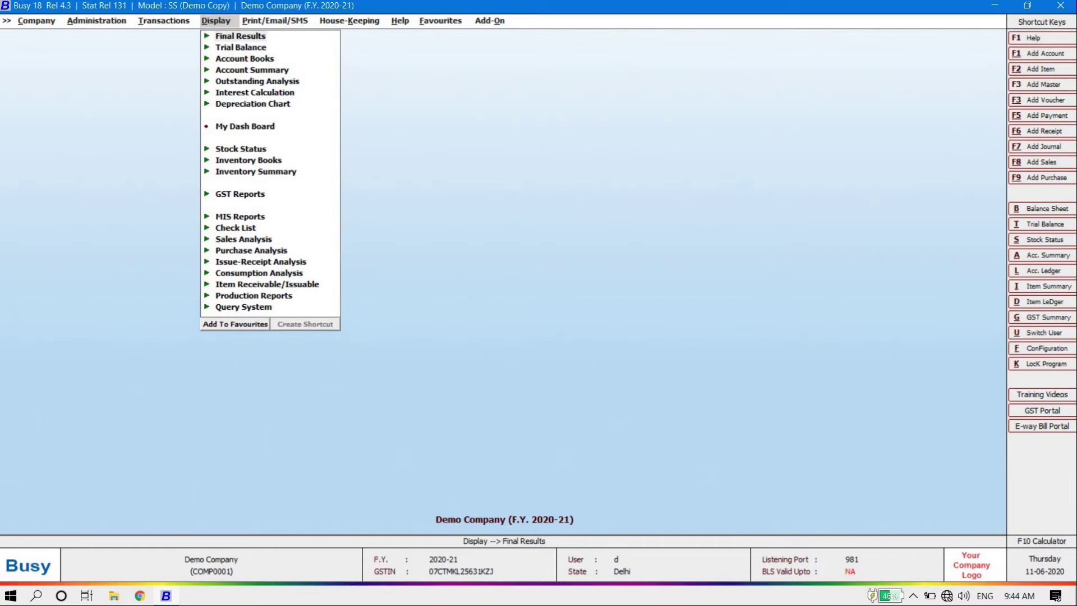
# - Go to the Administration menu and move down past Configuration and Users to Utilities
pyautogui.press('Left')
pyautogui.press('Left')
pyautogui.press('Left')
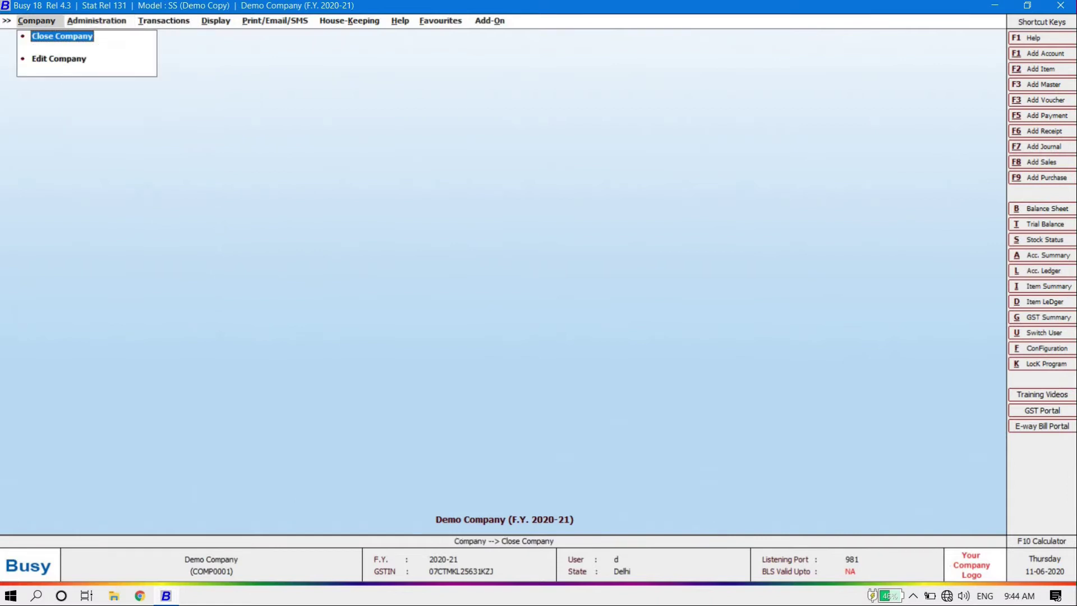
pyautogui.press('Right')
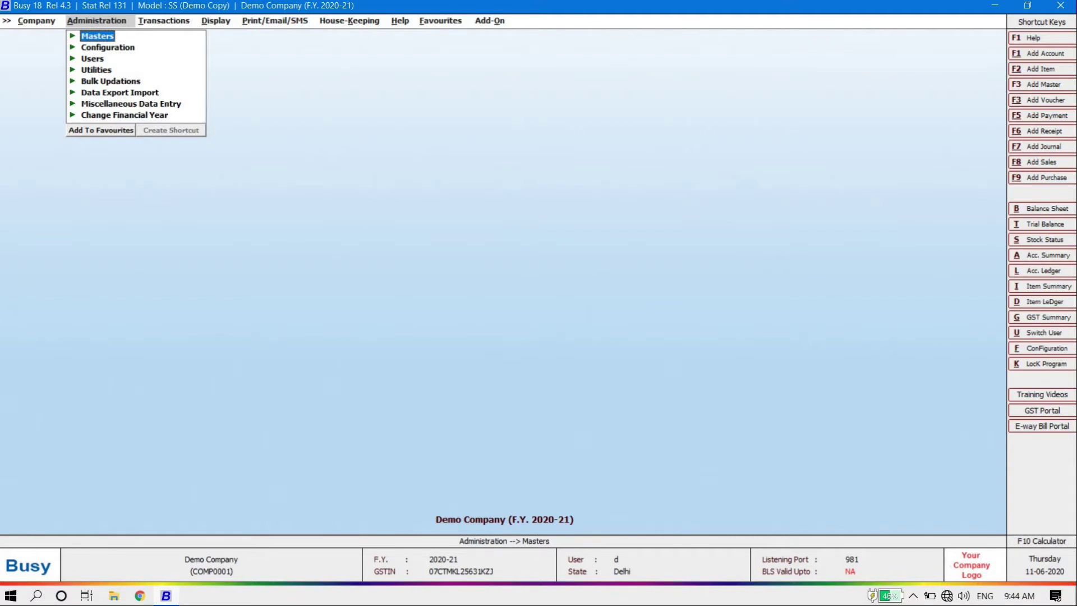
pyautogui.press('Down')
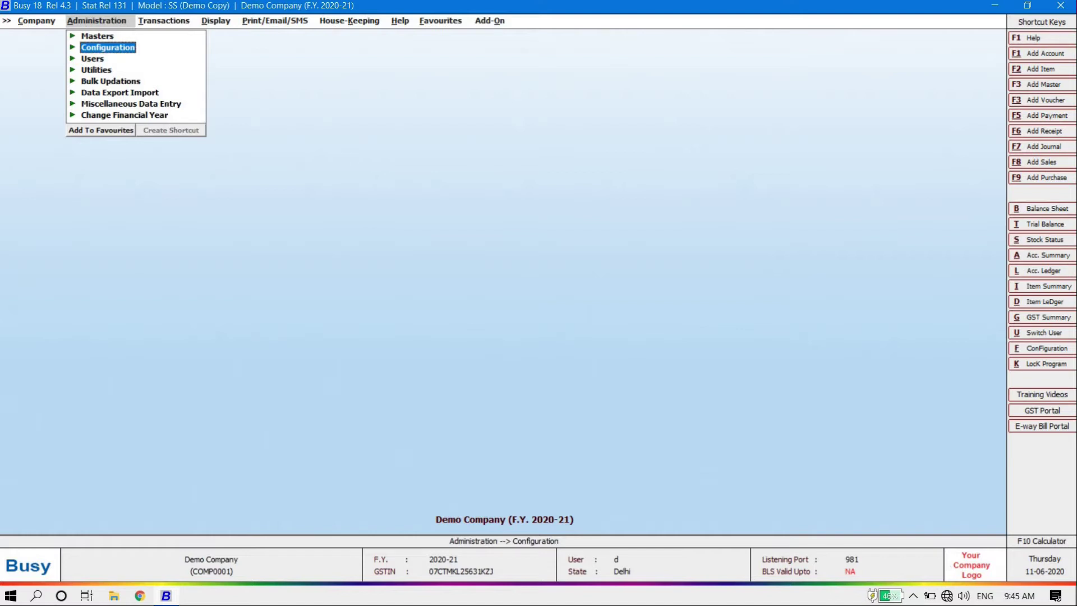
pyautogui.press('Down')
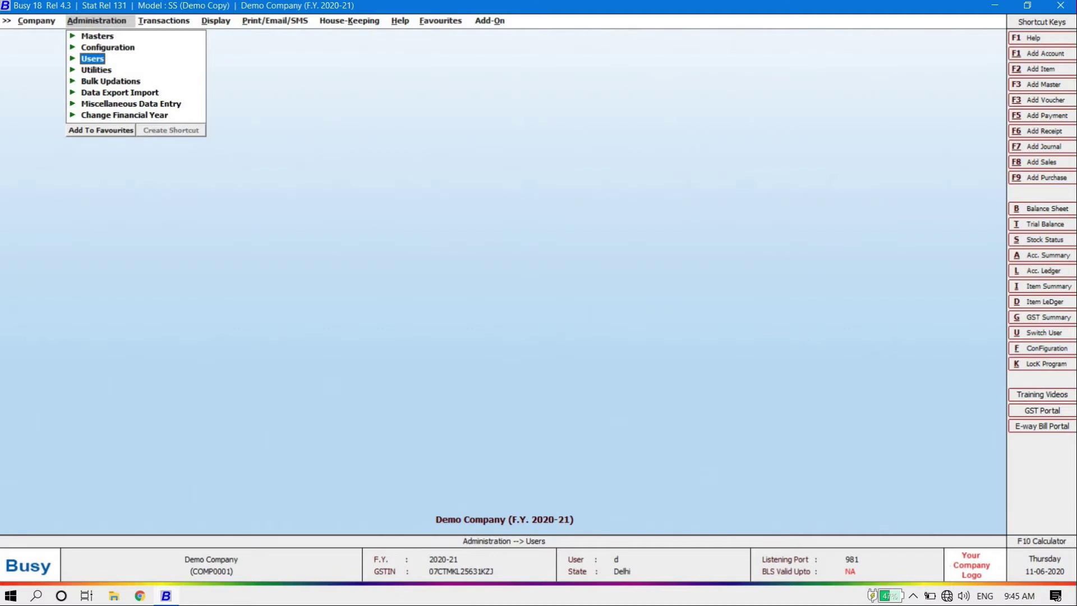
pyautogui.press('Down')
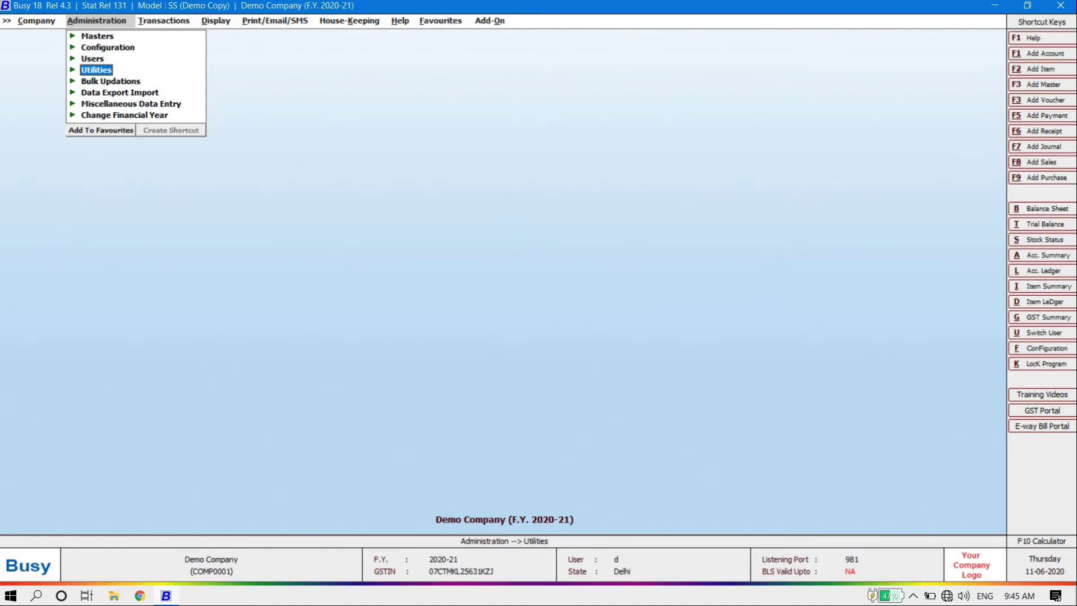
# - Expand the Utilities group, look through its sub-options, and collapse it again
pyautogui.press('Down')
pyautogui.press('Up')
pyautogui.press('Return')
pyautogui.press('Down')
pyautogui.press('Down')
pyautogui.press('Down')
pyautogui.press('Down')
pyautogui.press('Down')
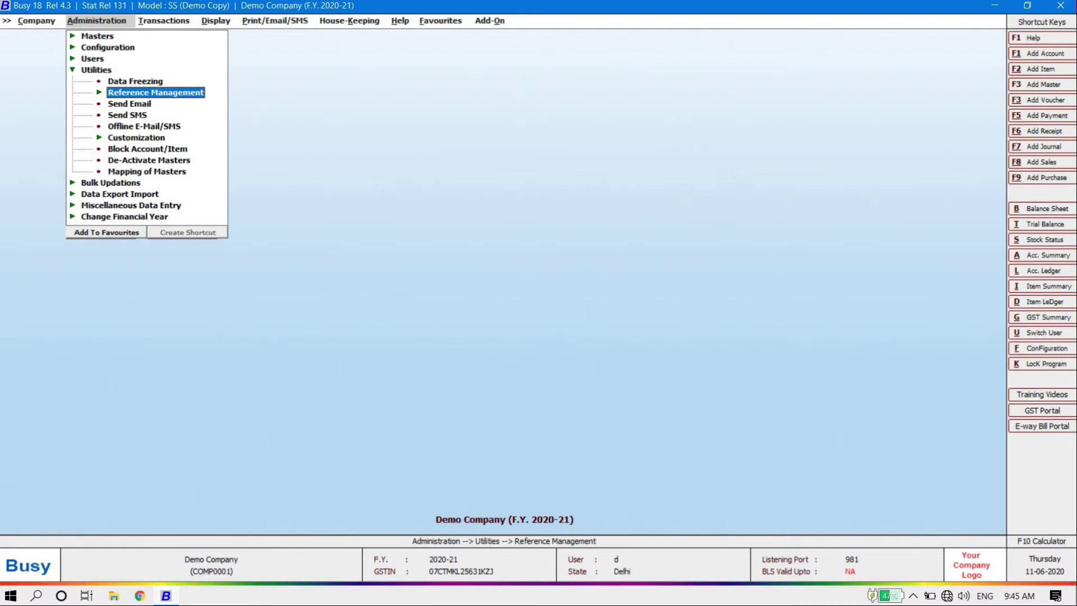
pyautogui.press('Up')
pyautogui.press('Up')
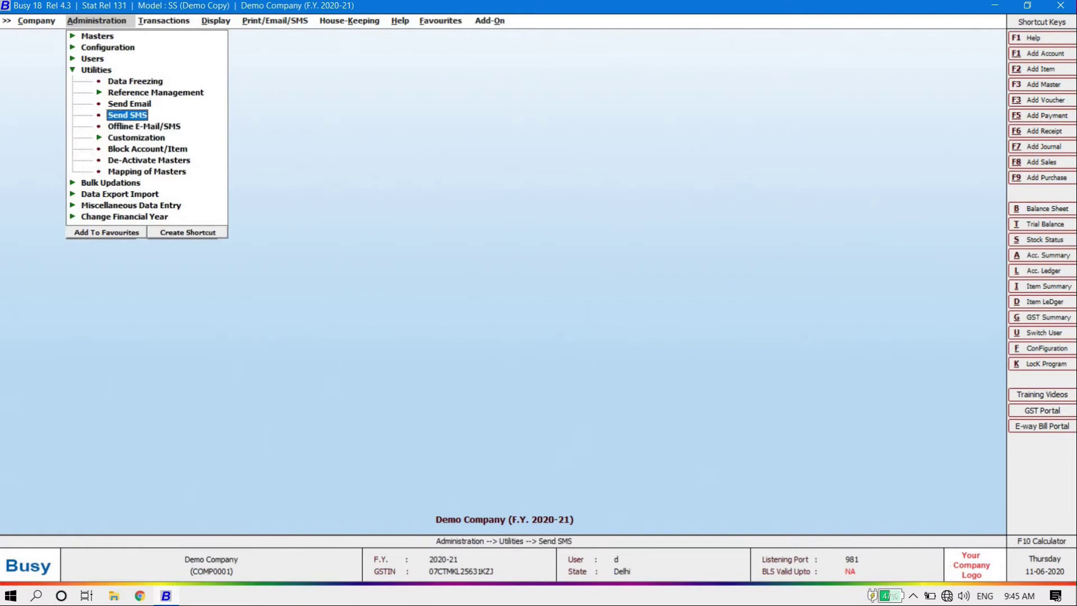
pyautogui.press('Up')
pyautogui.press('Up')
pyautogui.press('Down')
pyautogui.press('Down')
pyautogui.press('Down')
pyautogui.press('Up')
pyautogui.press('Up')
pyautogui.press('Up')
pyautogui.press('Up')
pyautogui.press('Up')
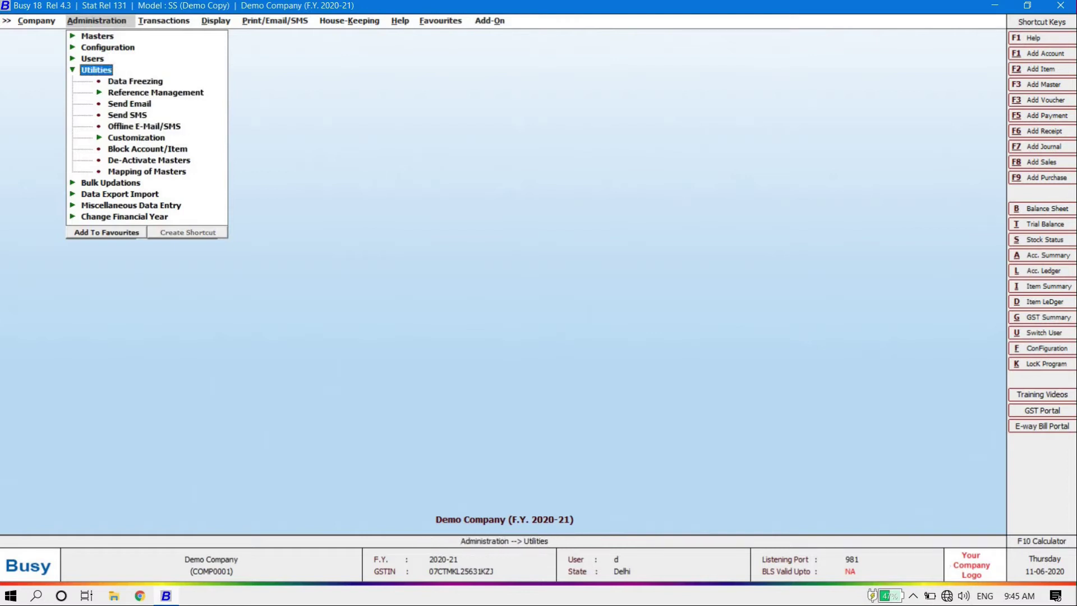
pyautogui.press('Left')
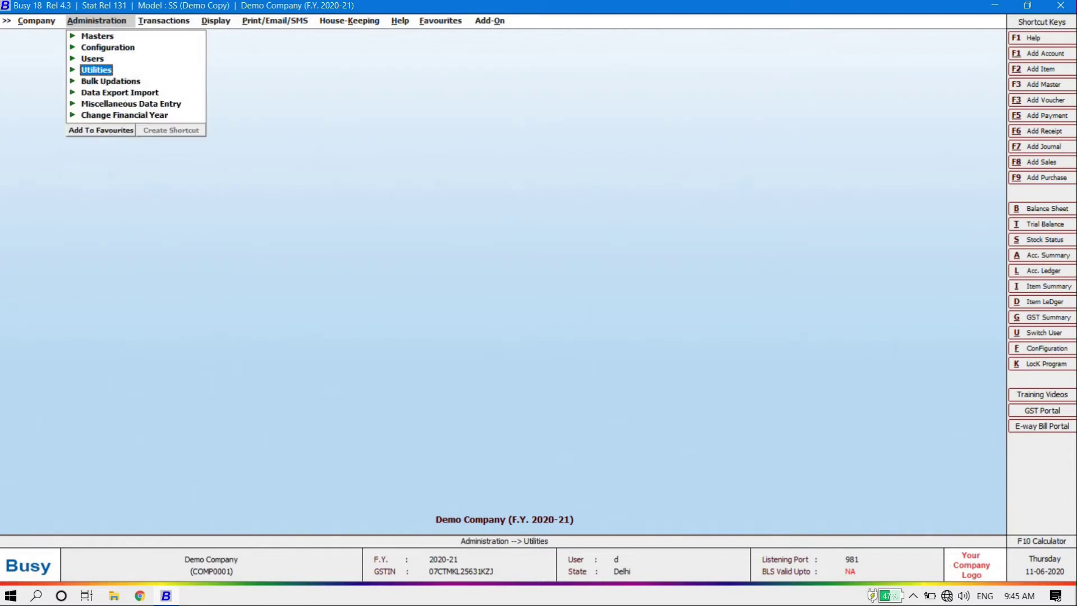
# - Expand Bulk Updations, browse Multiple Item Creation / Modification and Update Bal. Sheet Stock, then collapse it
pyautogui.press('Down')
pyautogui.press('Return')
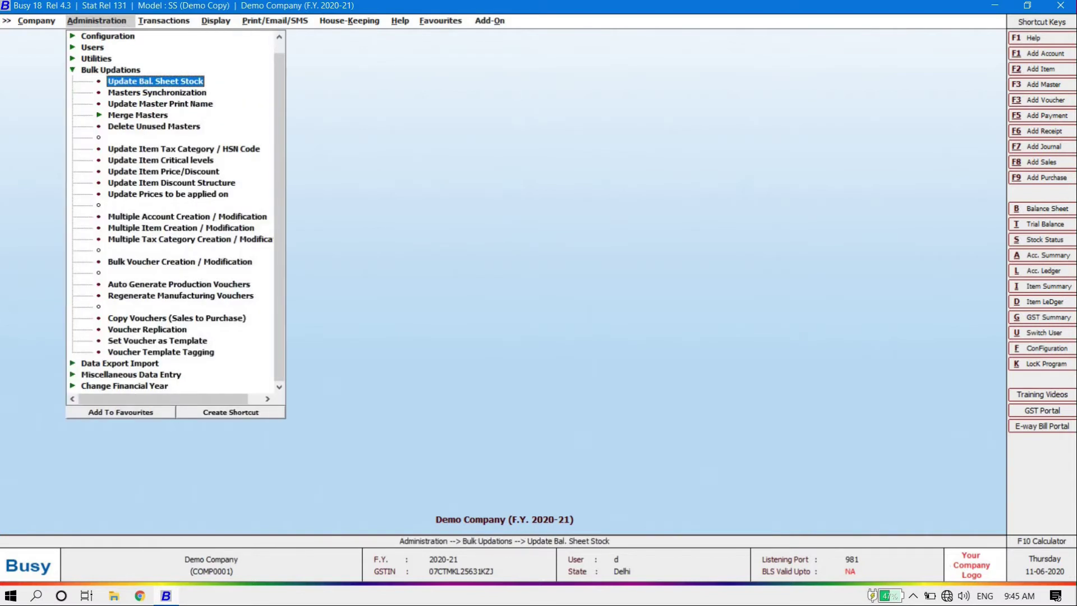
pyautogui.press('Down')
pyautogui.press('Down')
pyautogui.press('Down')
pyautogui.press('Down')
pyautogui.press('Down')
pyautogui.press('Down')
pyautogui.press('Down')
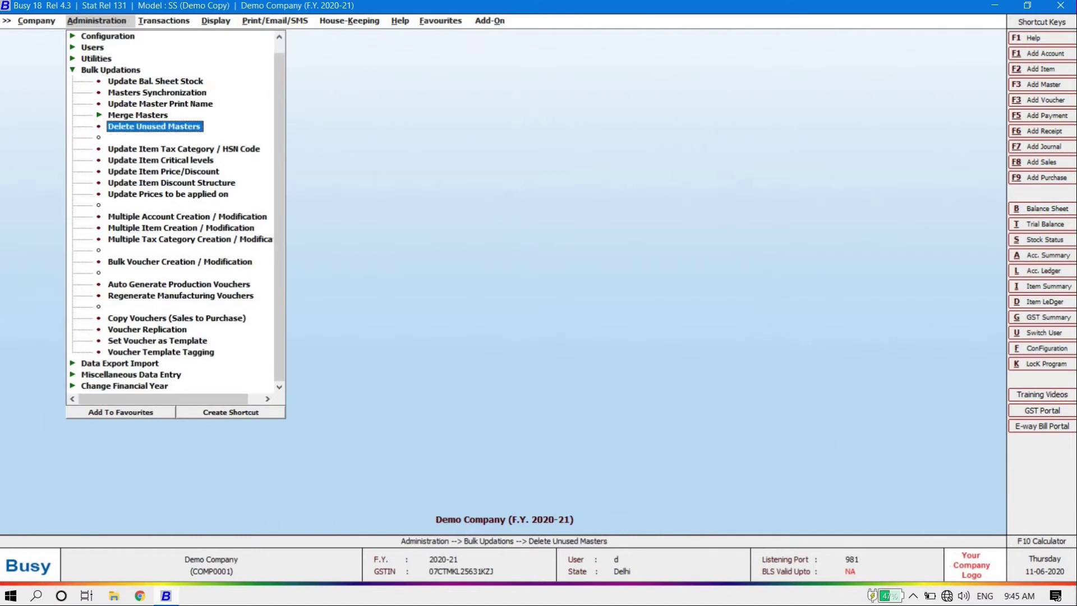
pyautogui.press('Down')
pyautogui.press('Down')
pyautogui.press('Down')
pyautogui.press('Down')
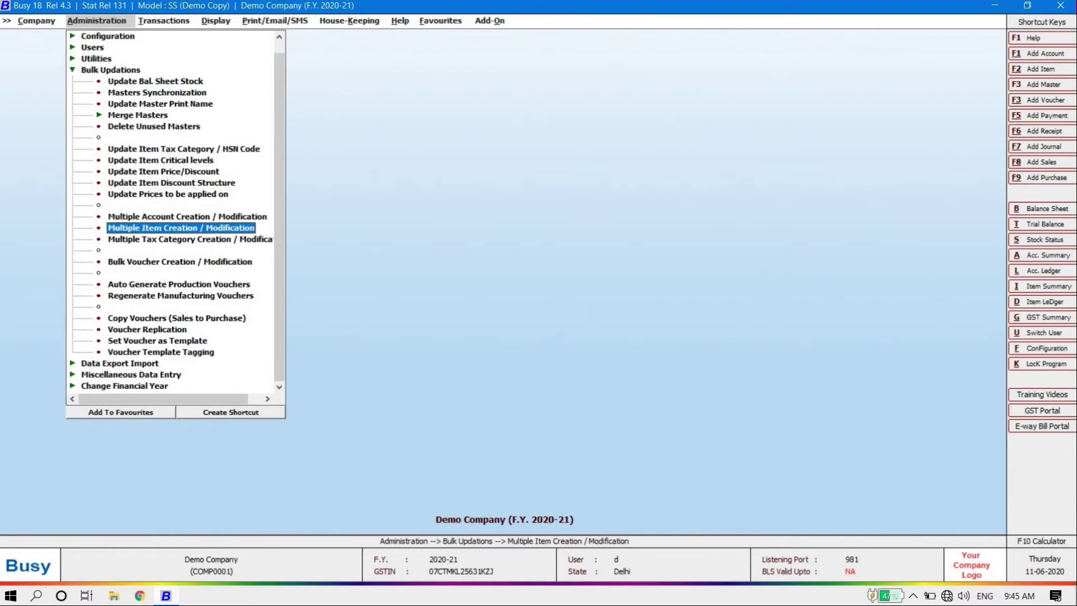
pyautogui.press('Up')
pyautogui.press('Up')
pyautogui.press('Up')
pyautogui.press('Up')
pyautogui.press('Up')
pyautogui.press('Up')
pyautogui.press('Up')
pyautogui.press('Up')
pyautogui.press('Up')
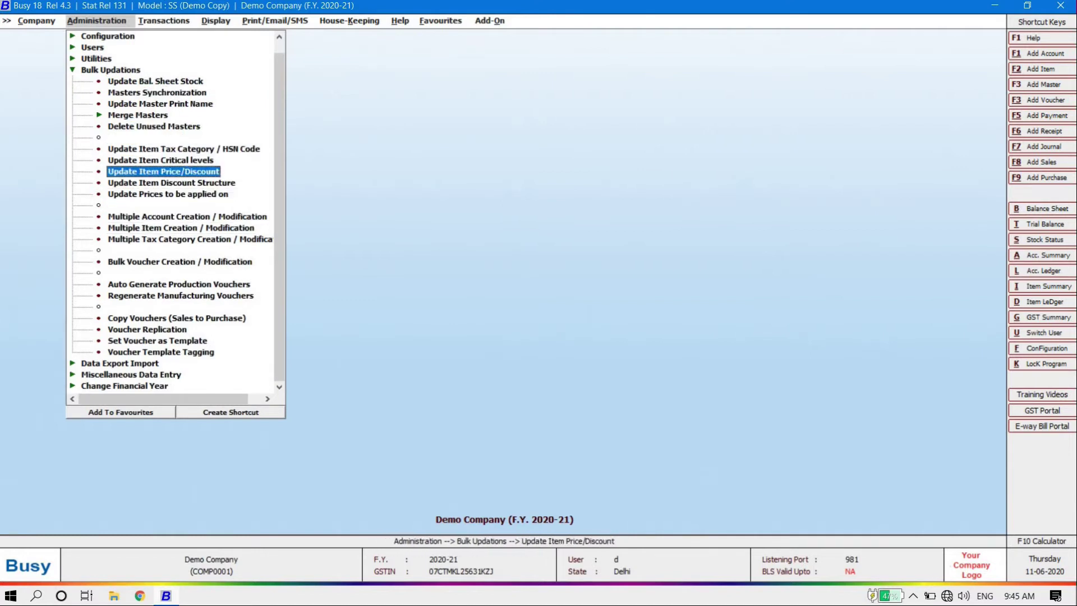
pyautogui.press('Up')
pyautogui.press('Up')
pyautogui.press('Left')
pyautogui.press('Left')
# - Expand Data Export Import, look over Data Export/Import (XML) and the import options, then collapse it
pyautogui.press('Down')
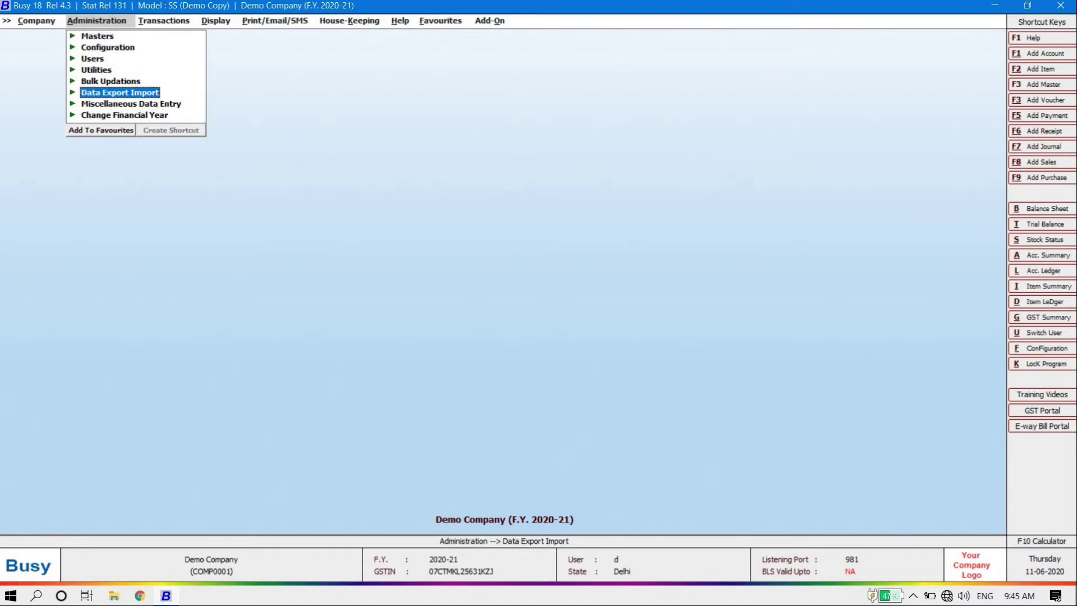
pyautogui.press('Right')
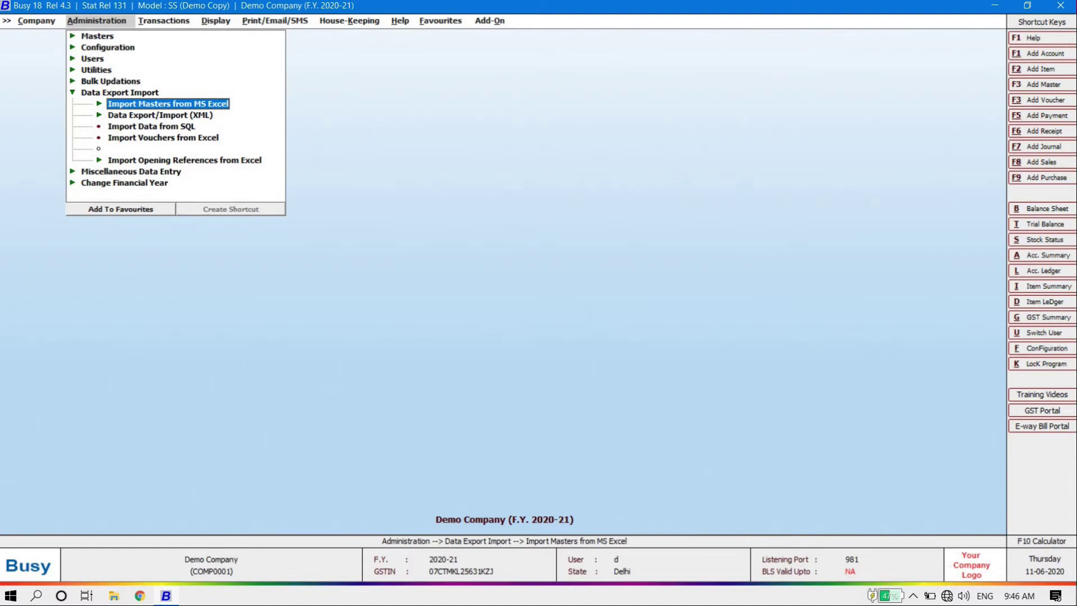
pyautogui.press('Down')
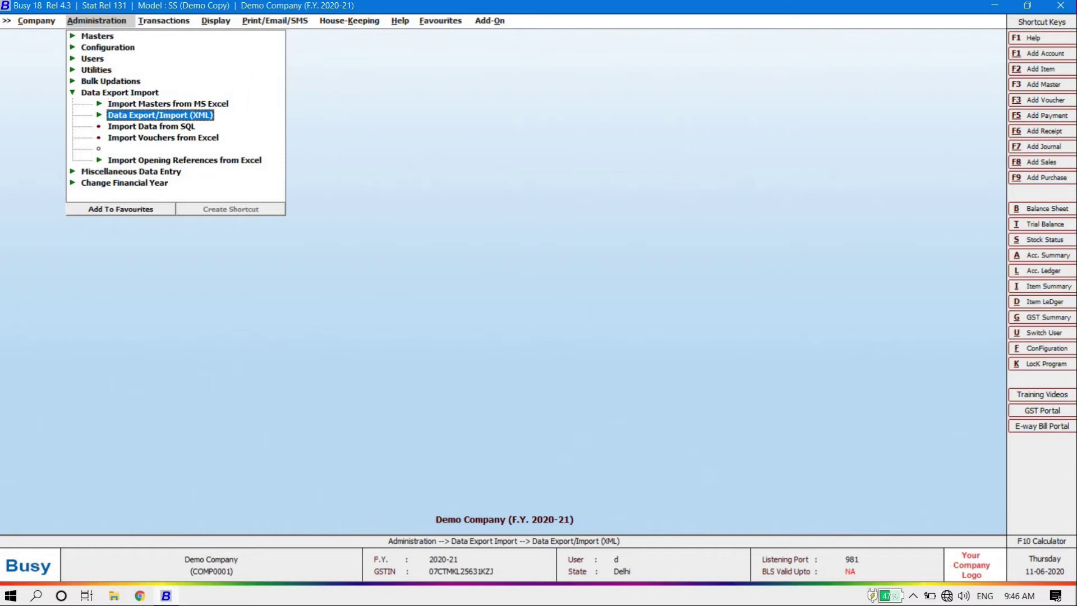
pyautogui.press('Up')
pyautogui.press('Down')
pyautogui.press('Down')
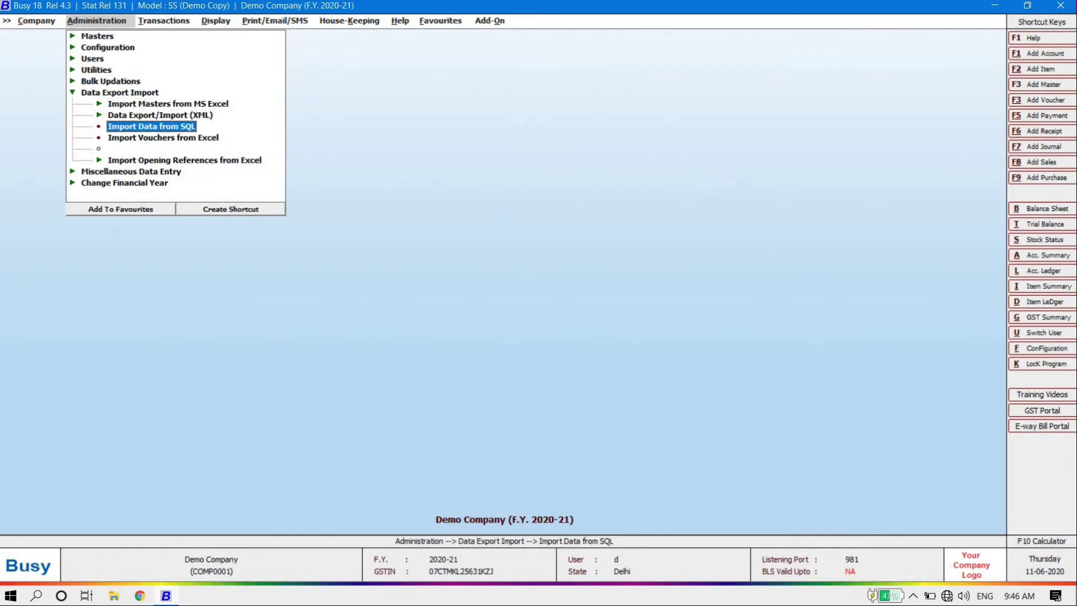
pyautogui.press('Up')
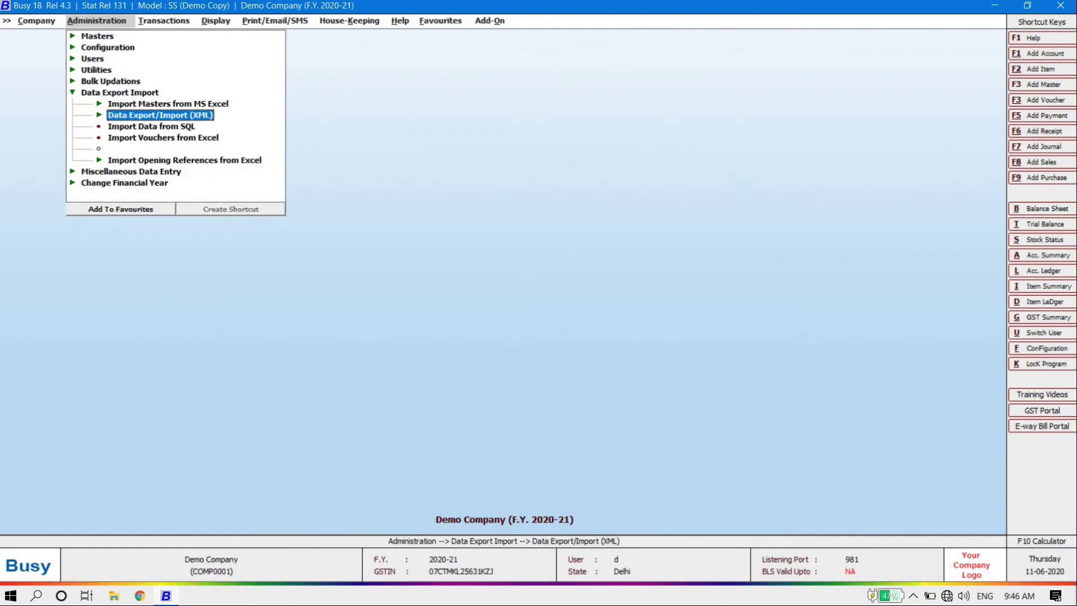
pyautogui.press('Up')
pyautogui.press('Down')
pyautogui.press('Down')
pyautogui.press('Down')
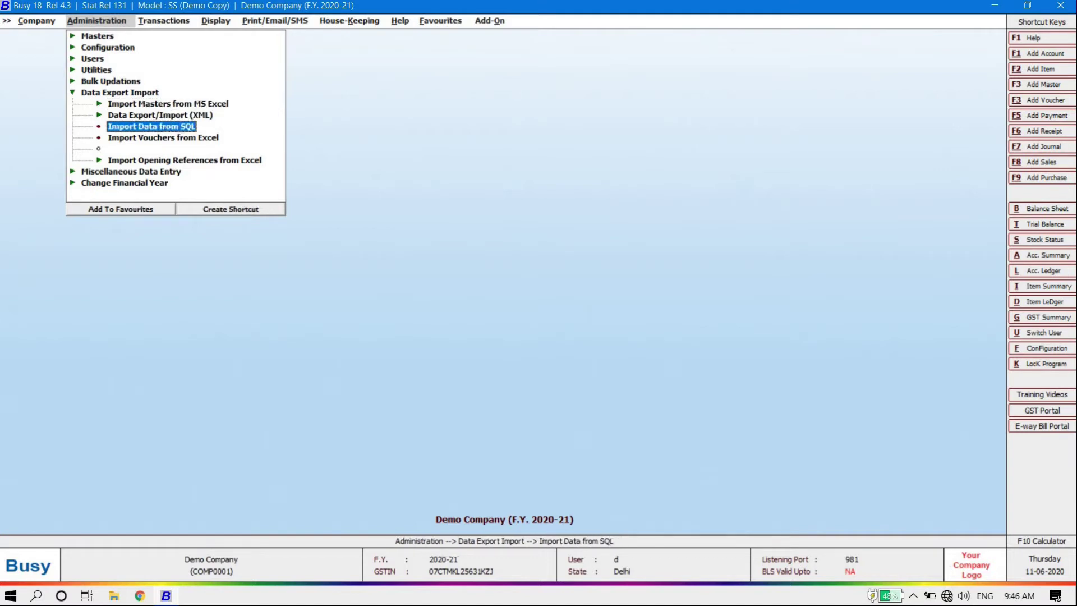
pyautogui.press('Up')
pyautogui.press('Up')
pyautogui.press('Up')
# - Expand and collapse the Miscellaneous Data Entry group
pyautogui.press('Up')
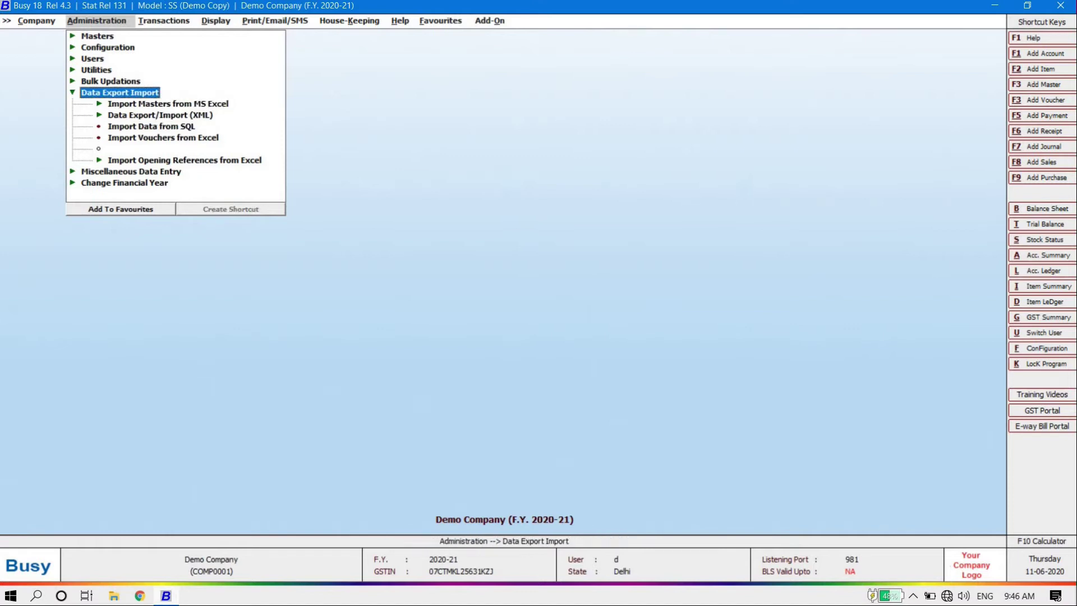
pyautogui.press('Left')
pyautogui.press('Down')
pyautogui.press('Up')
pyautogui.press('Down')
pyautogui.press('Up')
pyautogui.press('Down')
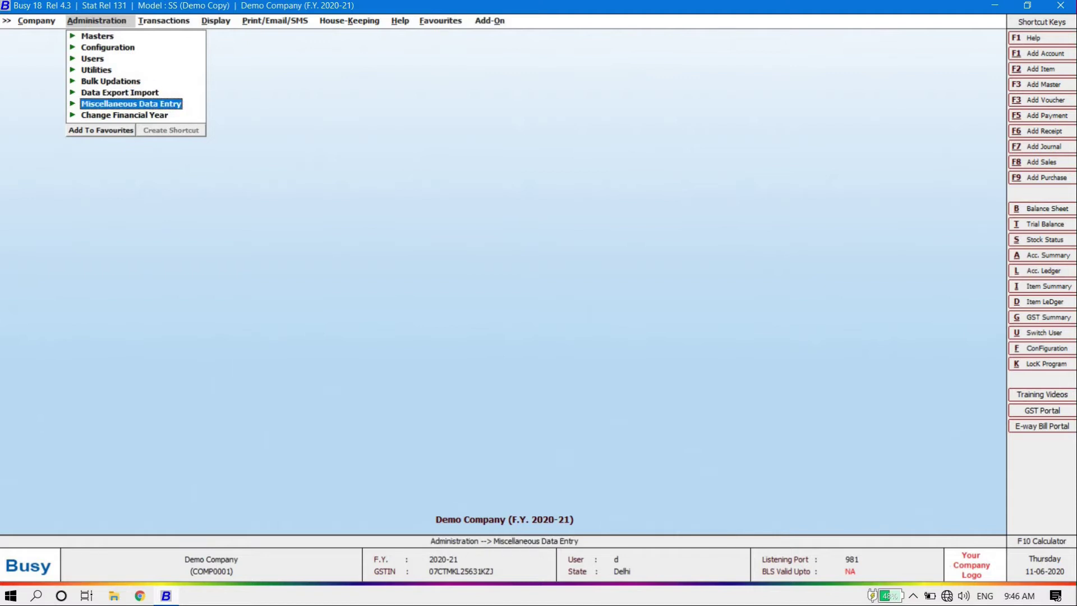
pyautogui.press('Return')
pyautogui.press('Up')
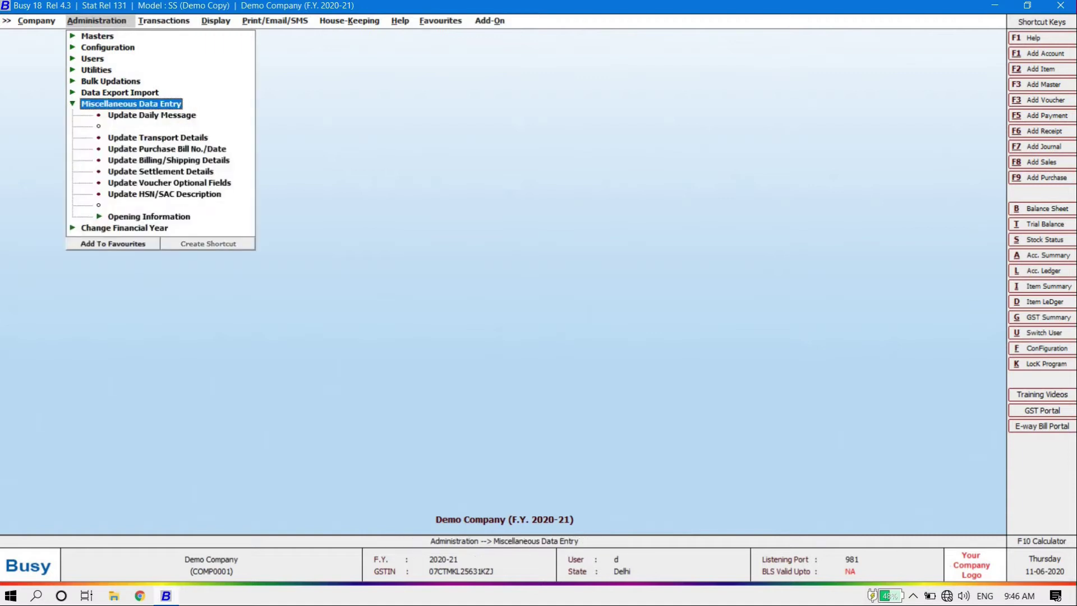
pyautogui.press('Left')
# - Expand and collapse Change Financial Year, then move right to the Transactions menu
pyautogui.press('Down')
pyautogui.press('Return')
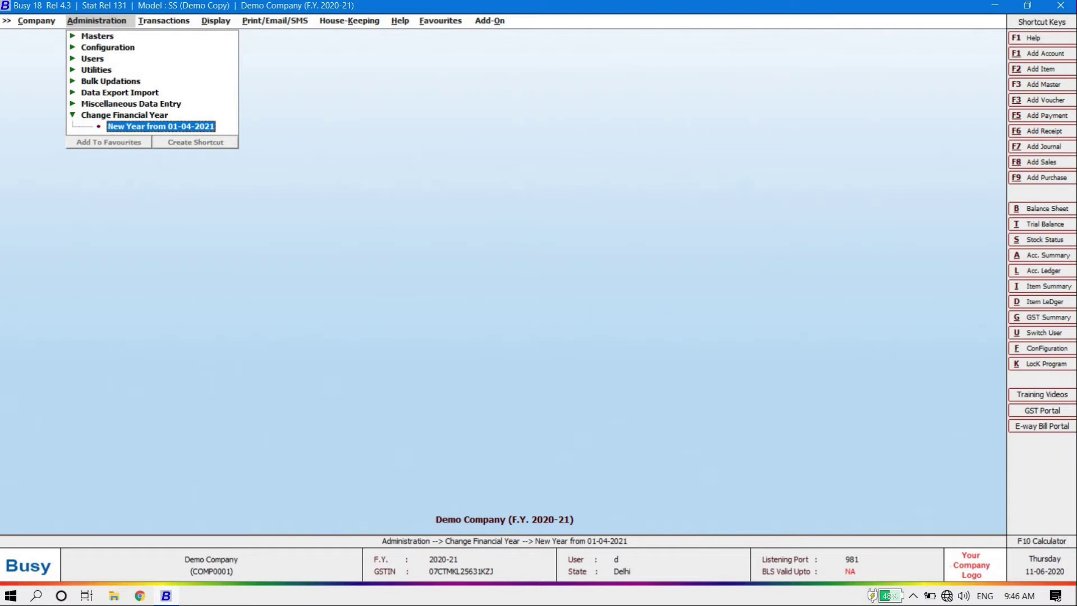
pyautogui.press('Up')
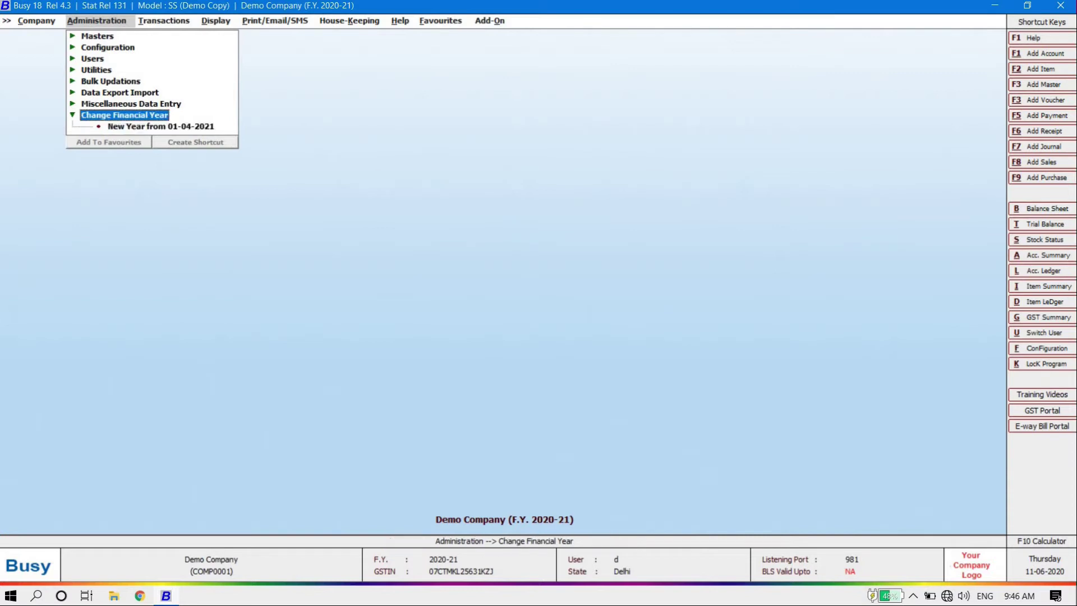
pyautogui.press('Left')
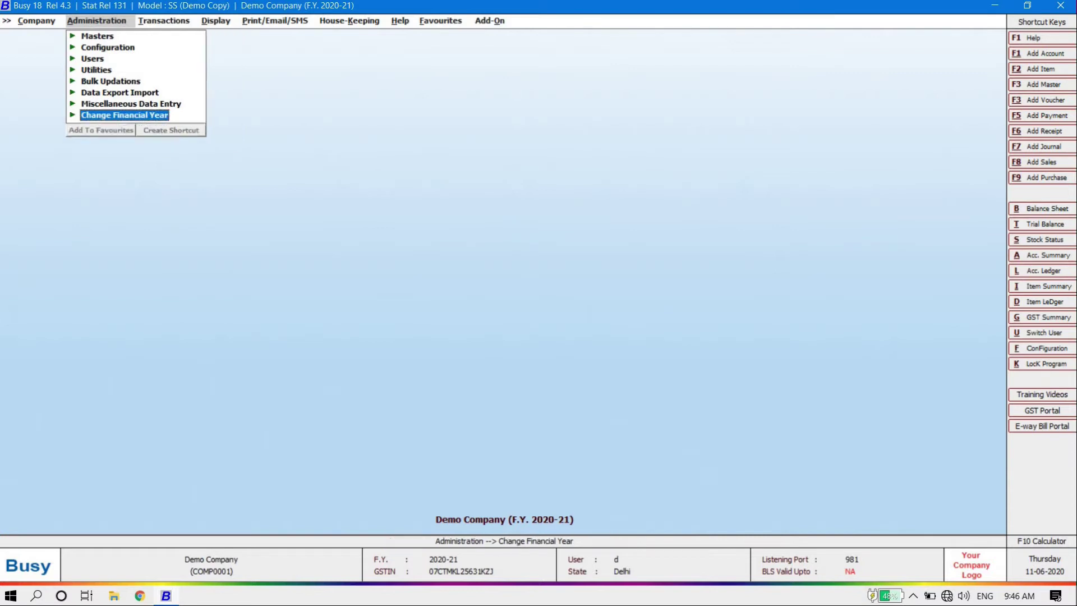
pyautogui.press('Right')
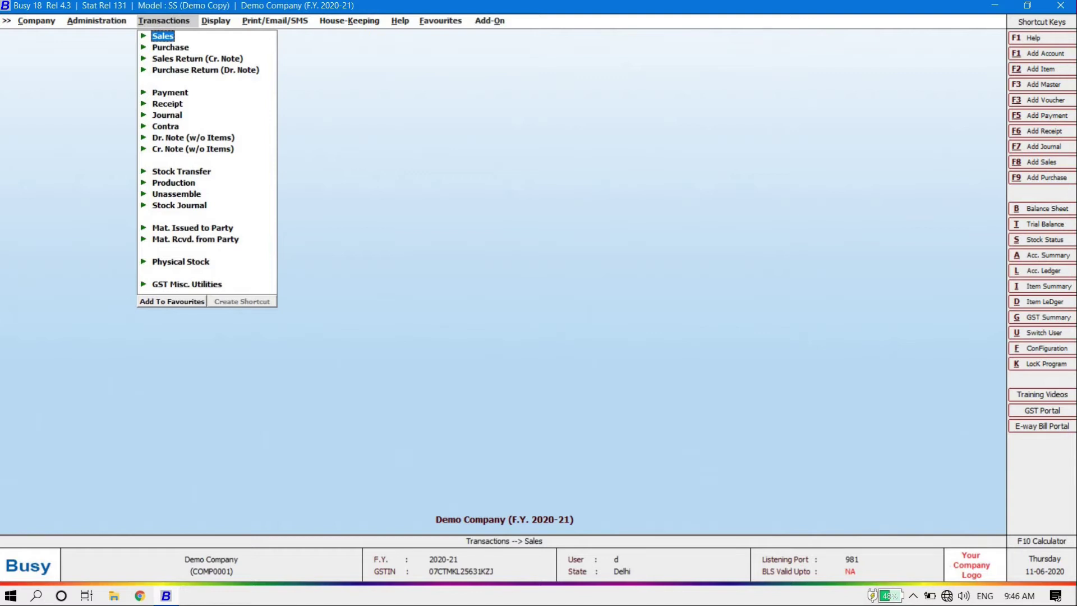
pyautogui.press('Right')
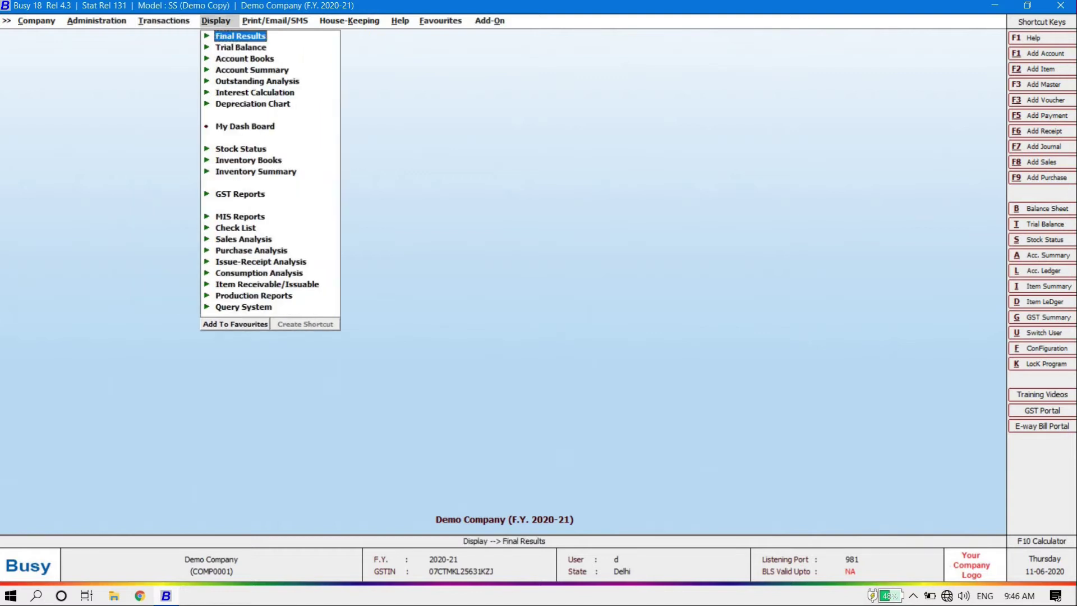
# - Browse the Display reports from Trial Balance to Consumption Analysis, glancing at the Print/Email/SMS menu
pyautogui.press('Down')
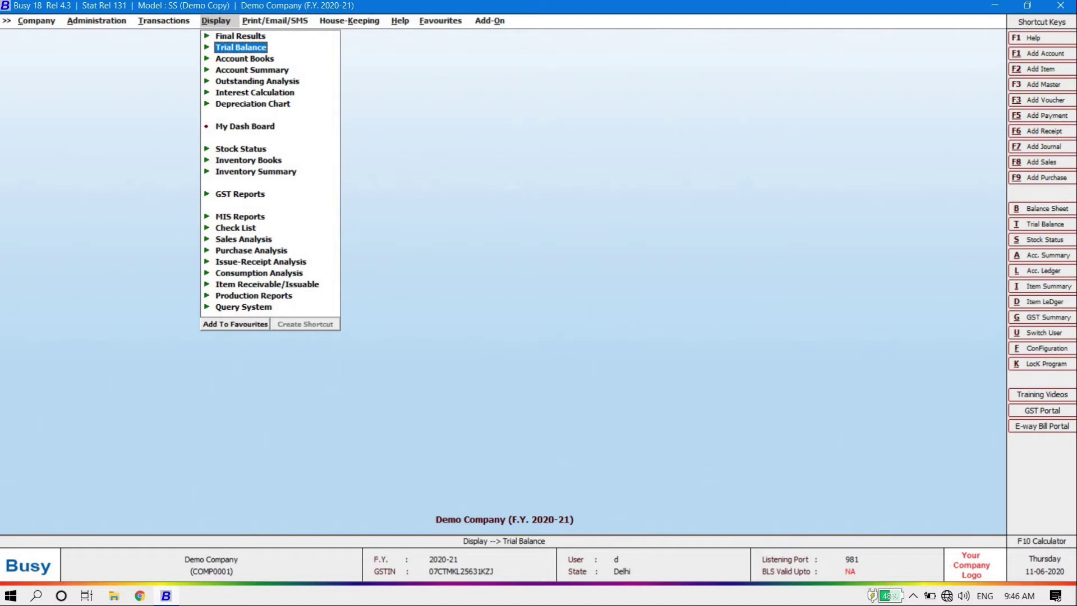
pyautogui.press('Down')
pyautogui.press('Down')
pyautogui.press('Down')
pyautogui.press('Down')
pyautogui.press('Down')
pyautogui.press('Down')
pyautogui.press('Down')
pyautogui.press('Down')
pyautogui.press('Down')
pyautogui.press('Down')
pyautogui.press('Down')
pyautogui.press('Down')
pyautogui.press('Down')
pyautogui.press('Down')
pyautogui.press('Down')
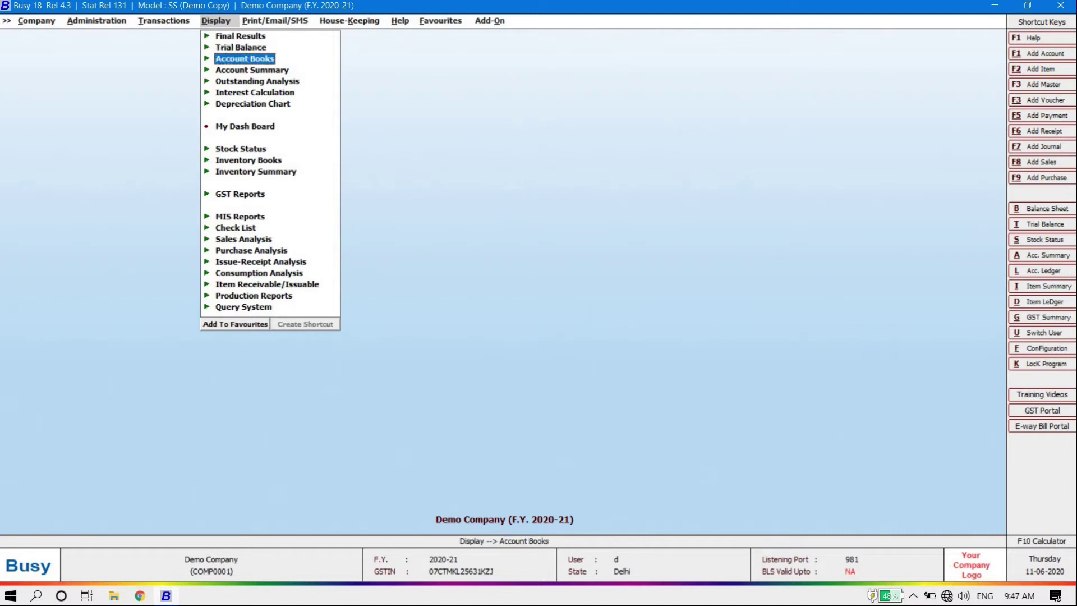
pyautogui.press('Down')
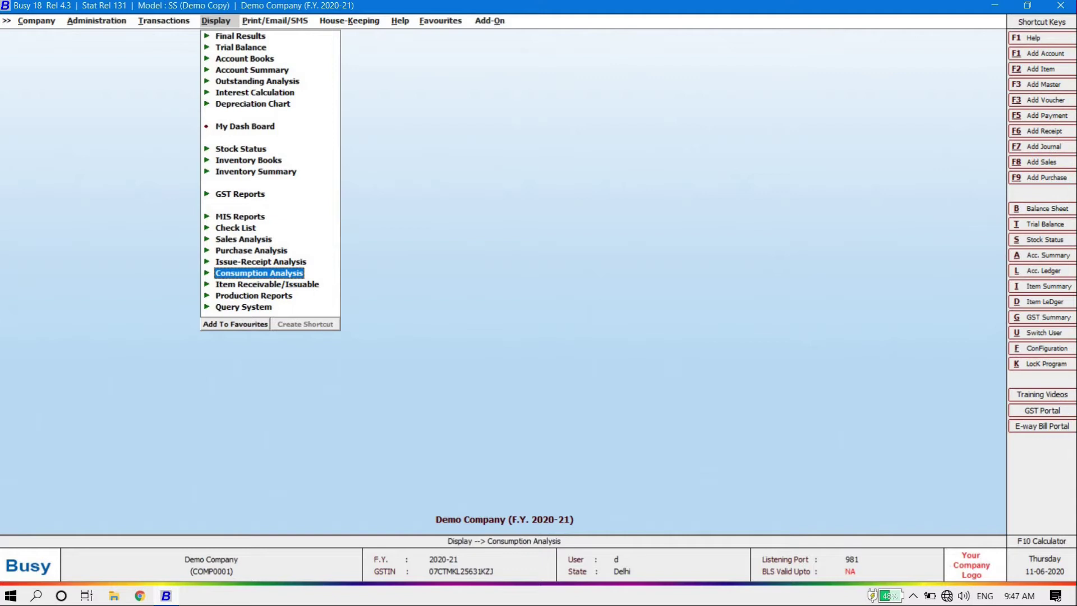
pyautogui.press('Right')
pyautogui.press('Left')
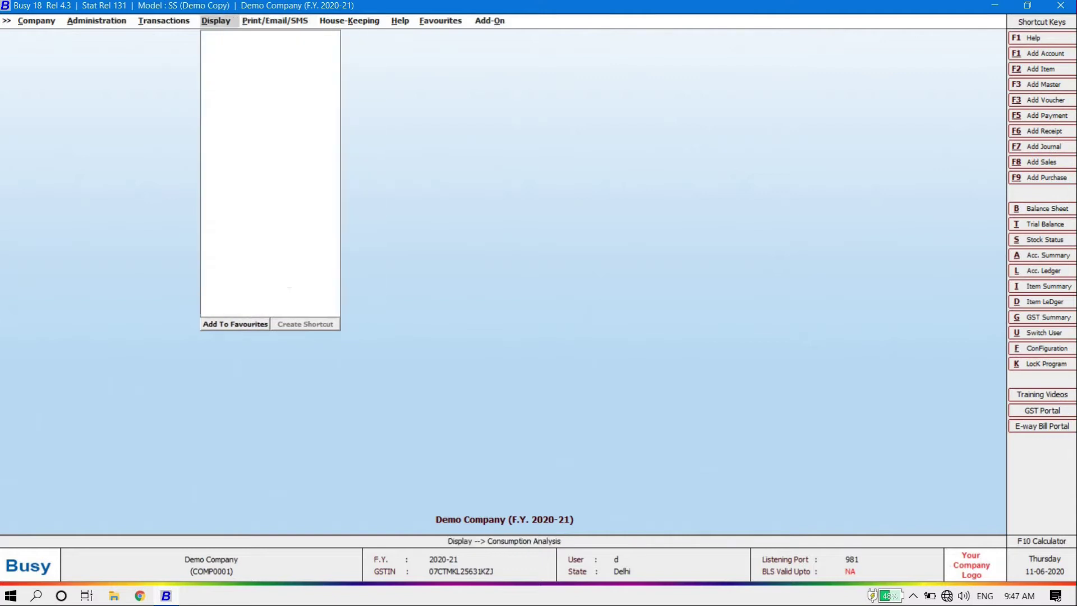
pyautogui.press('Right')
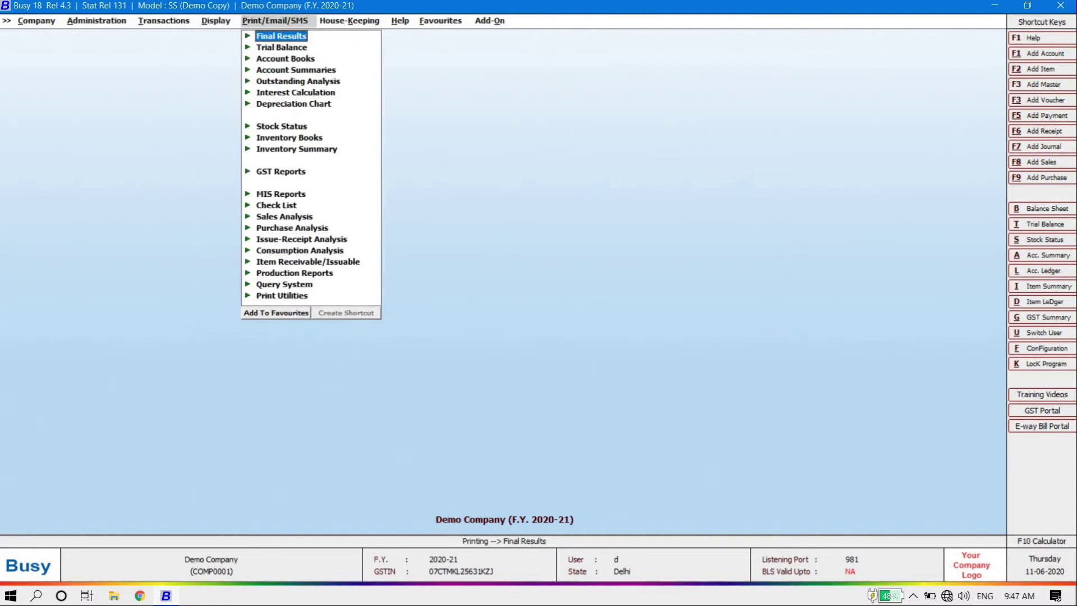
pyautogui.press('Left')
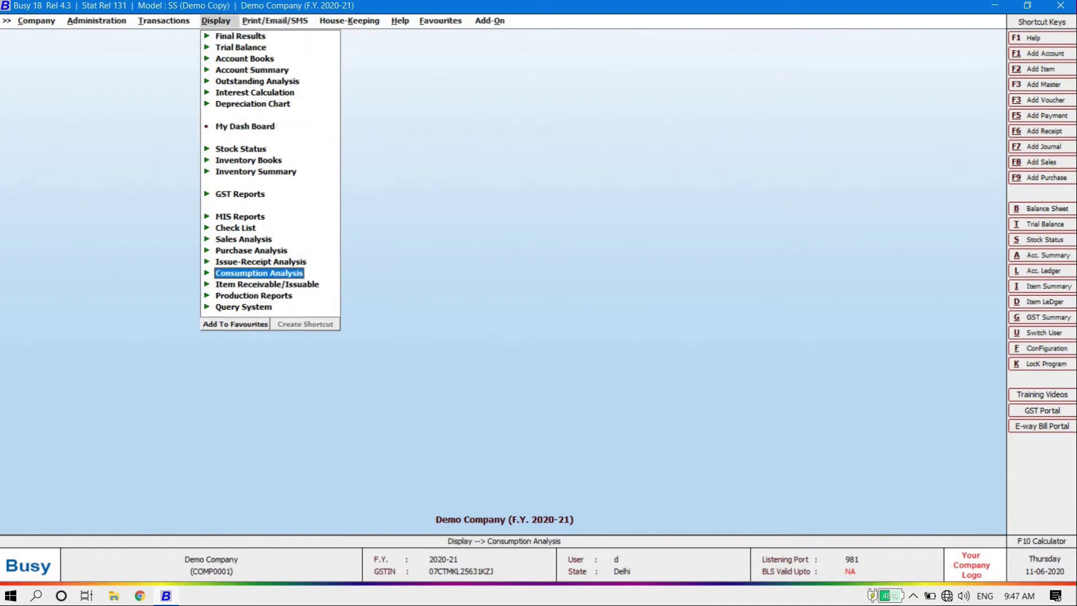
# - Point at Outstanding Analysis and Account Summary, then open Print/Email/SMS and move to House-Keeping
pyautogui.press('Up')
pyautogui.press('Up')
pyautogui.press('Up')
pyautogui.press('Up')
pyautogui.press('Up')
pyautogui.press('Up')
pyautogui.press('Up')
pyautogui.press('Up')
pyautogui.press('Up')
pyautogui.press('Up')
pyautogui.press('Up')
pyautogui.press('Up')
pyautogui.press('Up')
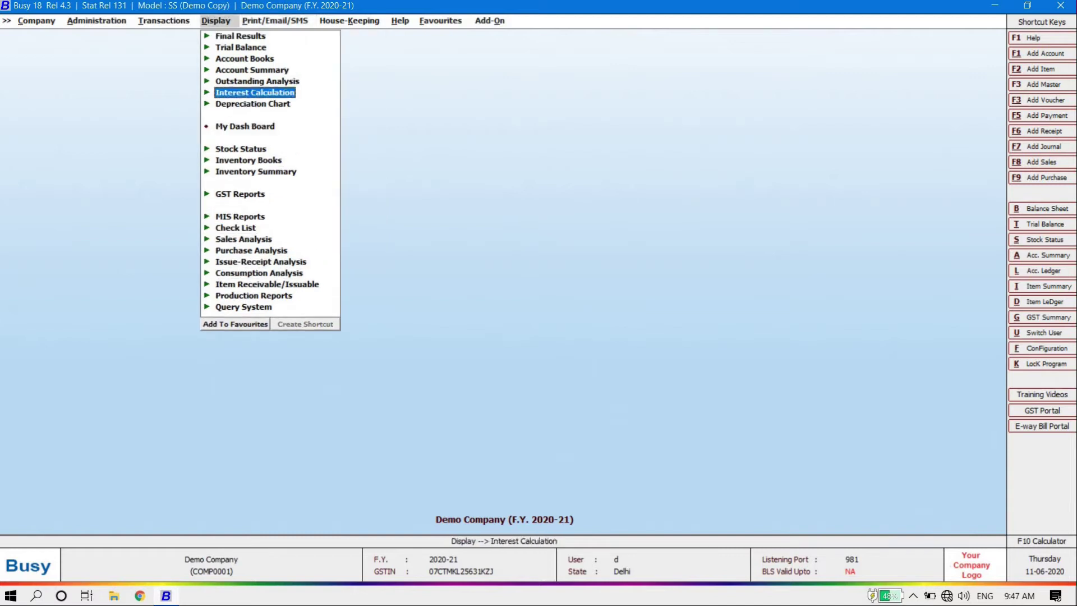
pyautogui.press('Up')
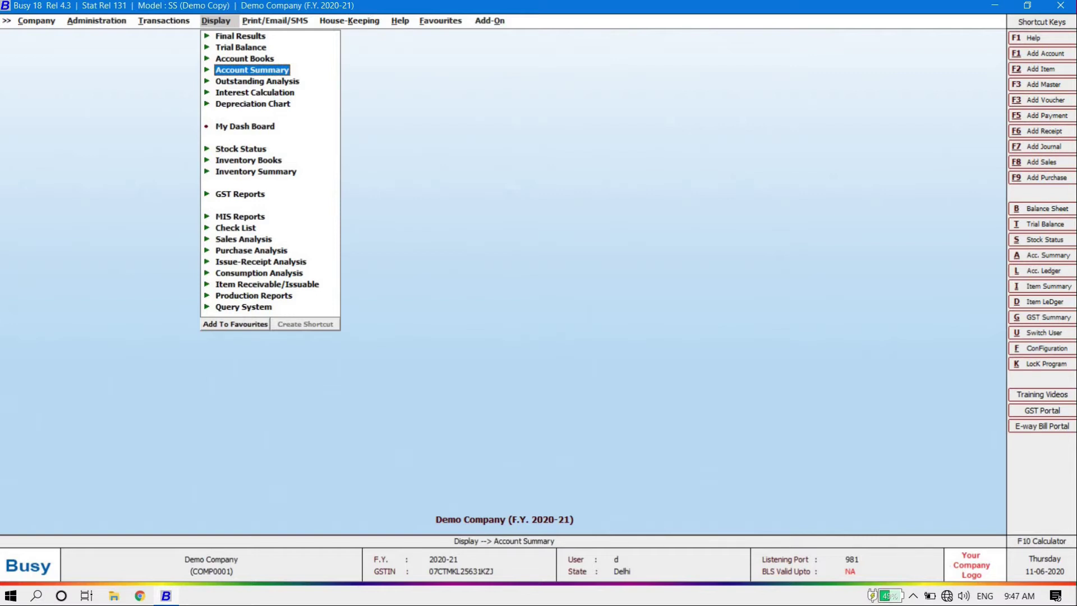
pyautogui.press('Right')
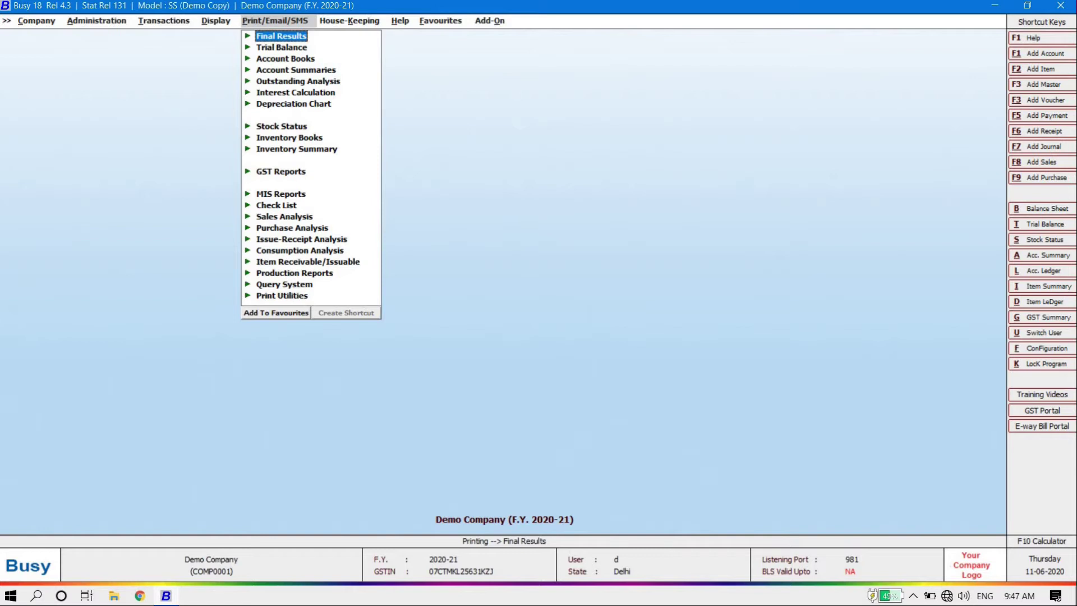
pyautogui.press('Left')
# - Browse House-Keeping utilities from Update Master Balances to Rewrite Books, then show the Help menu
pyautogui.press('Right')
pyautogui.press('Right')
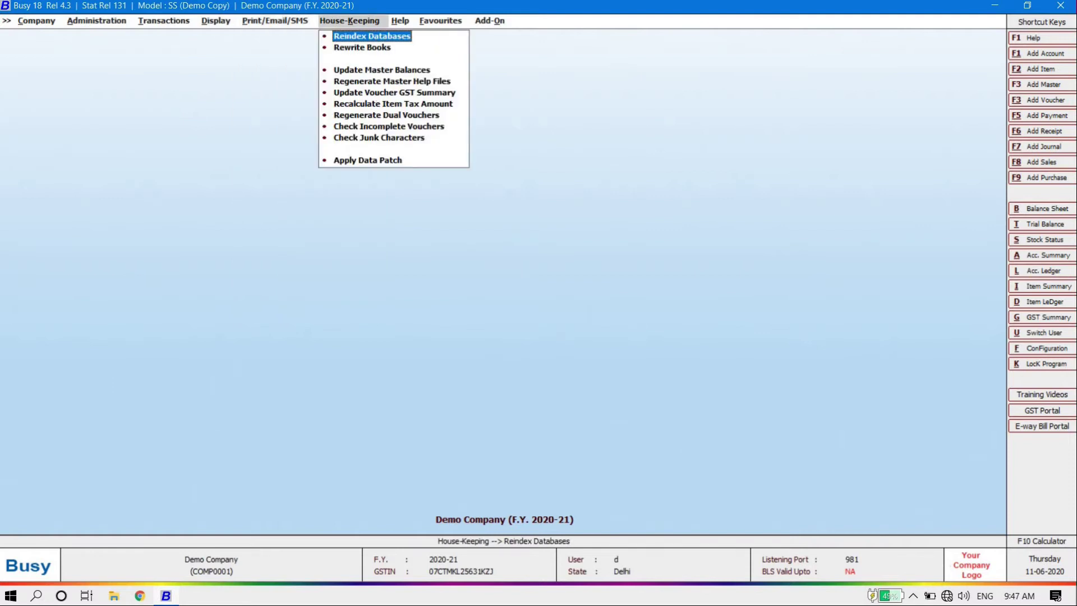
pyautogui.press('Down')
pyautogui.press('Down')
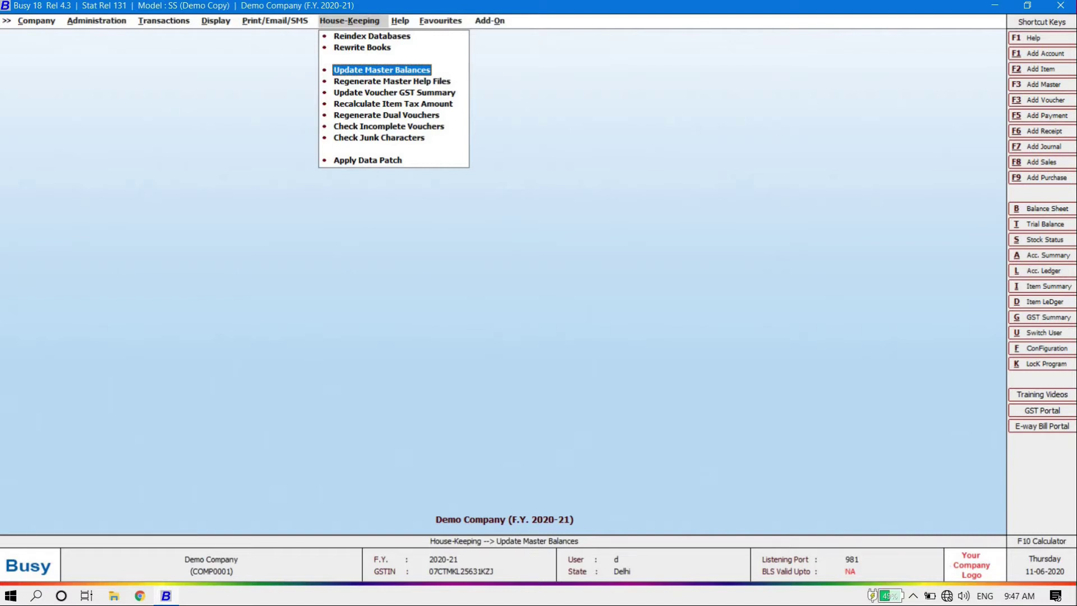
pyautogui.press('Down')
pyautogui.press('Up')
pyautogui.press('Down')
pyautogui.press('Down')
pyautogui.press('Down')
pyautogui.press('Down')
pyautogui.press('Down')
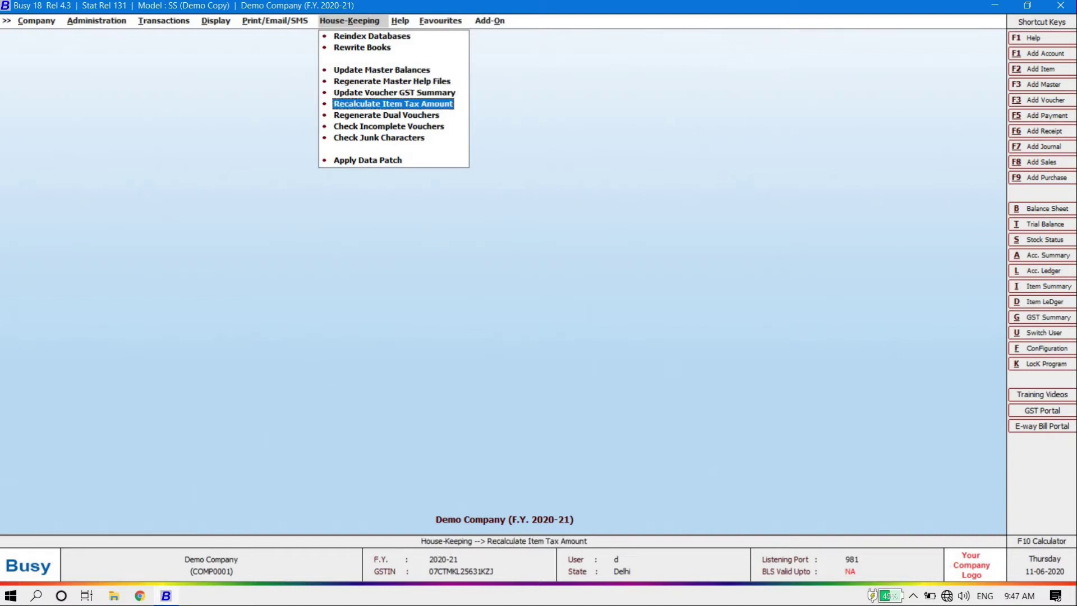
pyautogui.press('Up')
pyautogui.press('Up')
pyautogui.press('Up')
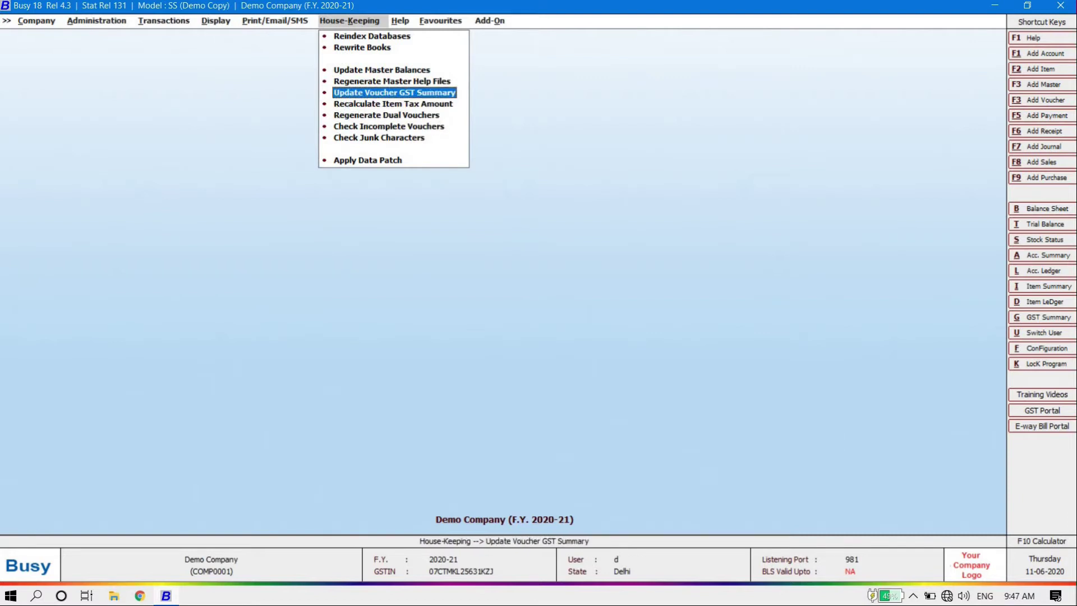
pyautogui.press('Down')
pyautogui.press('Down')
pyautogui.press('Down')
pyautogui.press('Down')
pyautogui.press('Down')
pyautogui.press('Down')
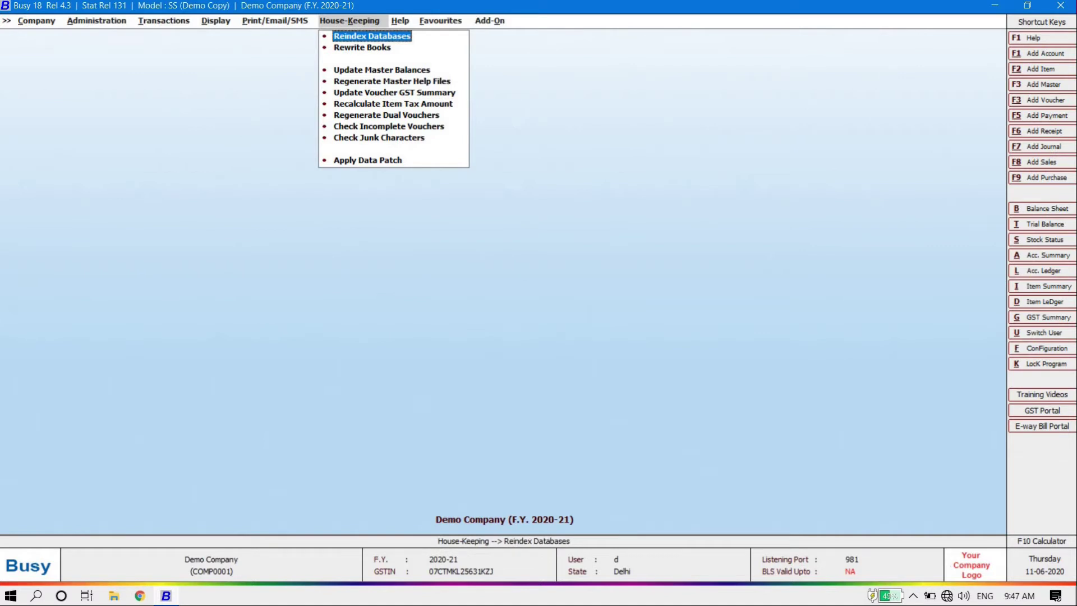
pyautogui.press('Down')
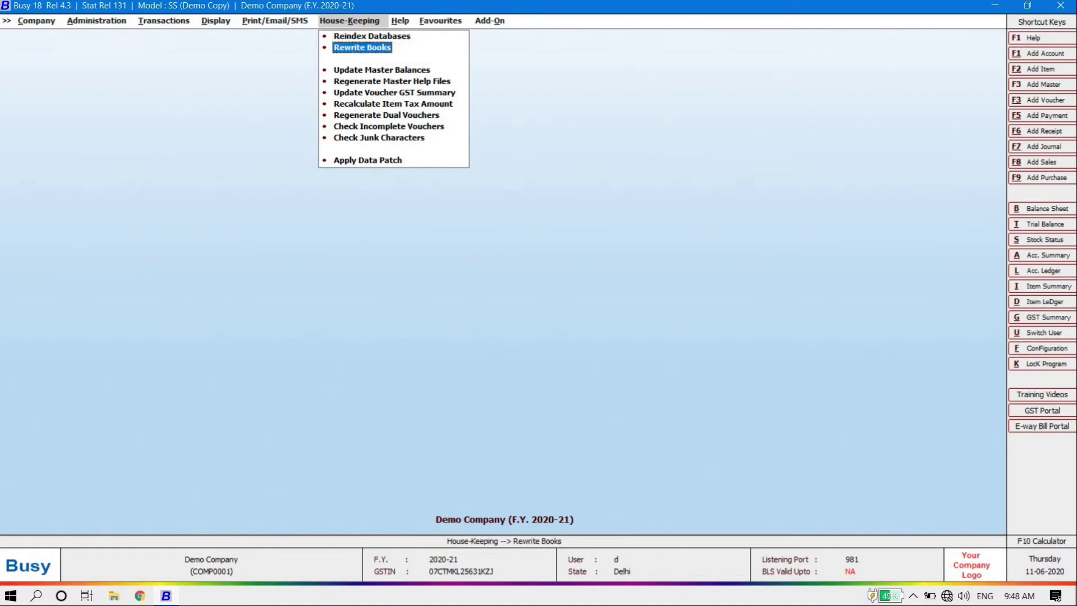
pyautogui.press('Right')
pyautogui.press('Up')
pyautogui.press('Up')
pyautogui.press('Up')
pyautogui.press('Up')
pyautogui.press('Up')
pyautogui.press('Up')
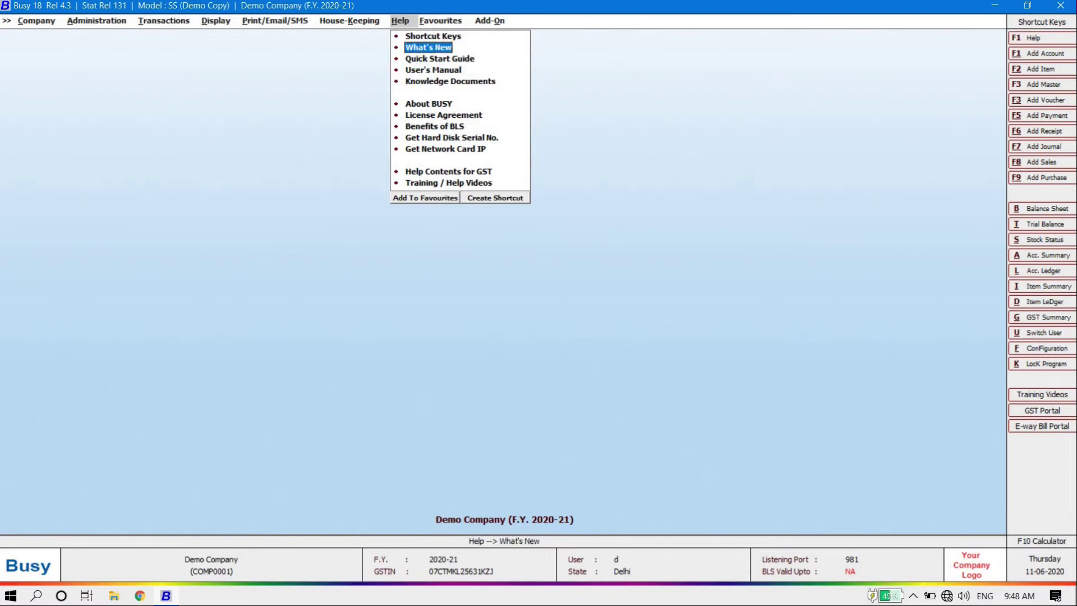
# - Browse the Help items Quick Start Guide and Get Hard Disk Serial, then glance at Favourites
pyautogui.press('Down')
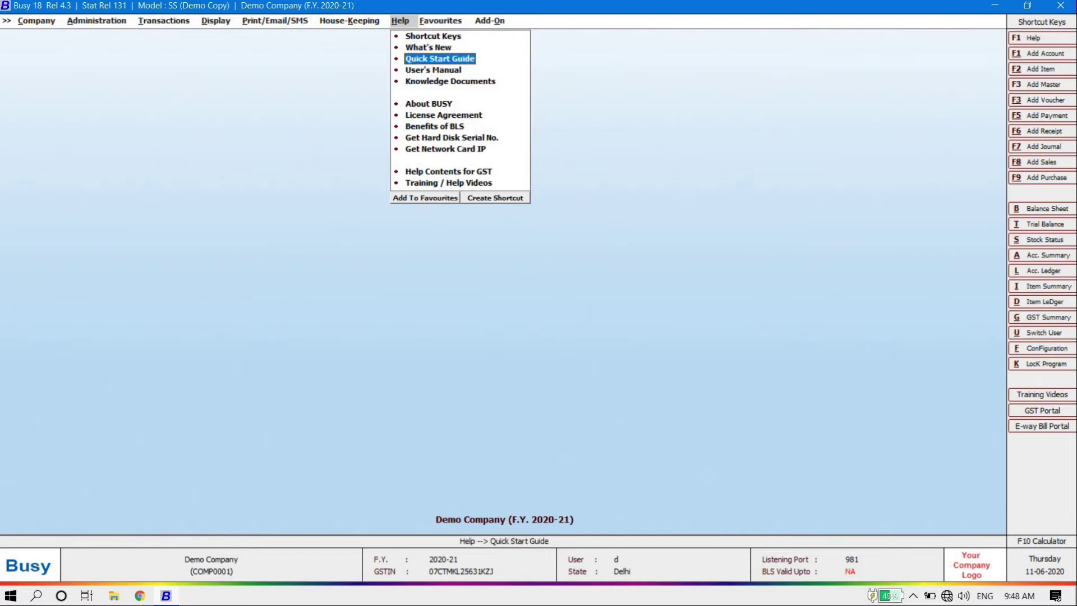
pyautogui.press('Down')
pyautogui.press('Down')
pyautogui.press('Down')
pyautogui.press('Down')
pyautogui.press('Down')
pyautogui.press('Down')
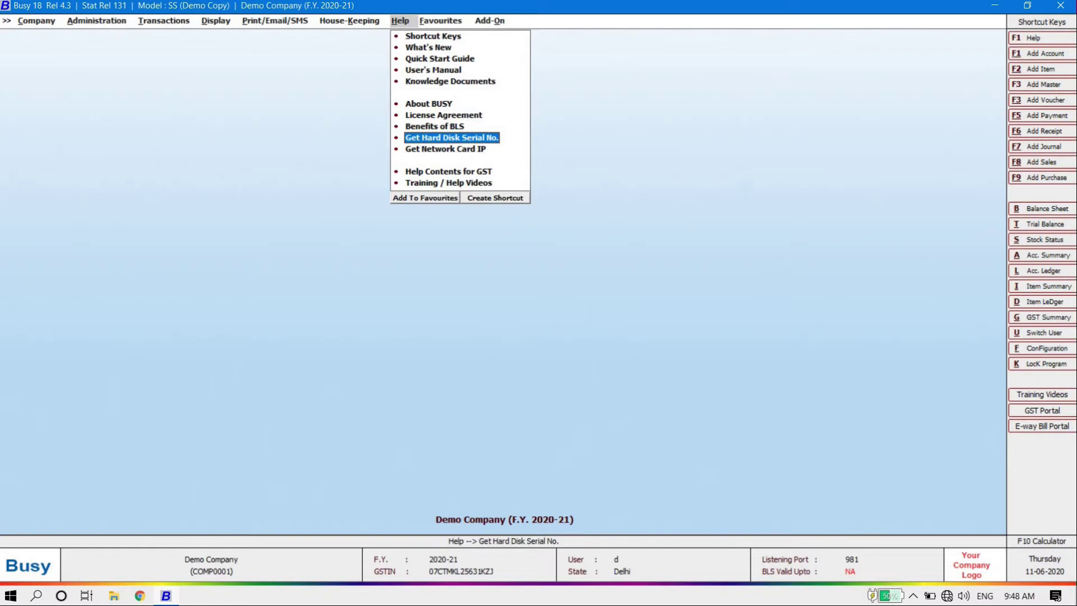
pyautogui.press('Down')
pyautogui.press('Down')
pyautogui.press('Down')
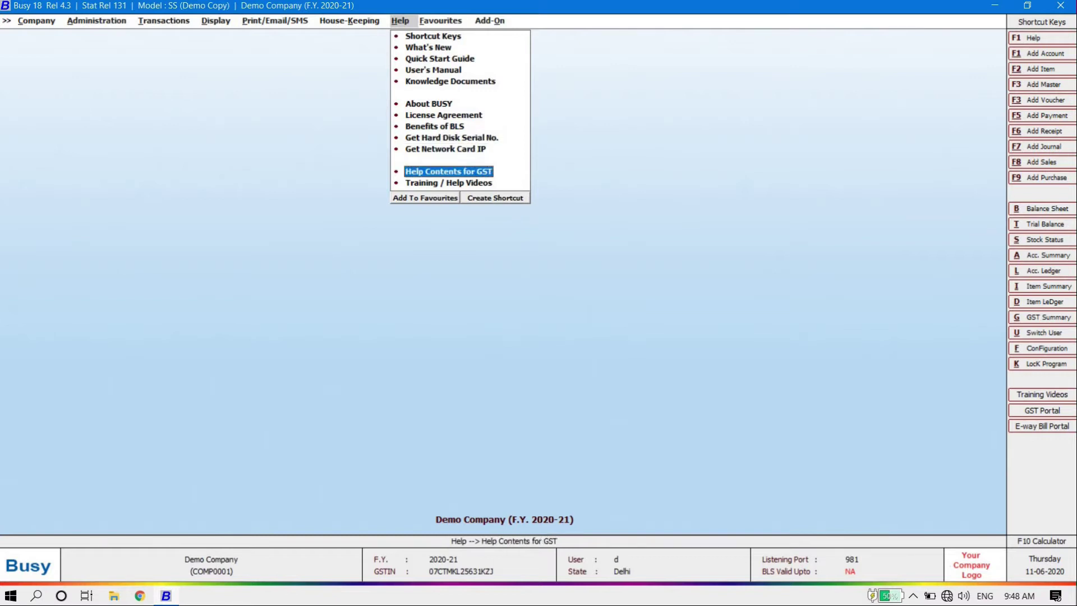
pyautogui.press('Right')
pyautogui.press('Right')
pyautogui.press('Left')
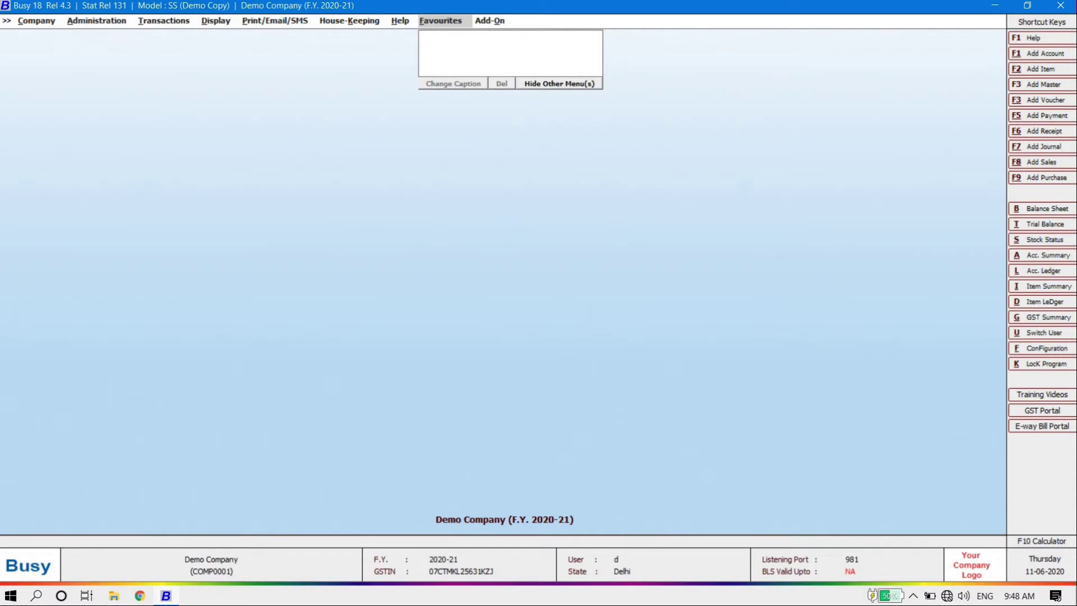
# - Look through the Add-On printing options for item bar-code and item/account label printing
pyautogui.press('Right')
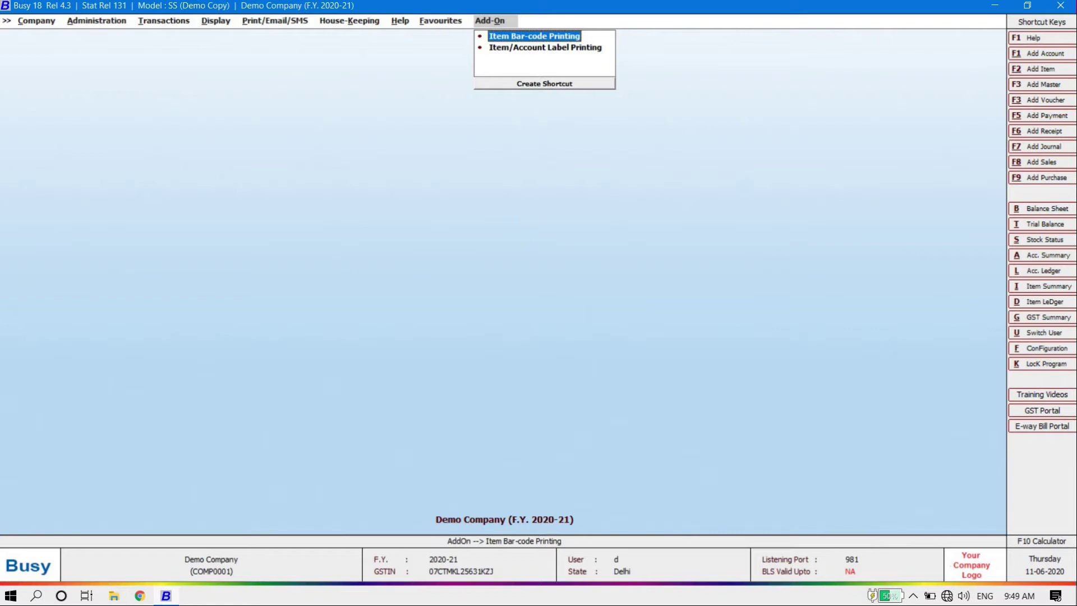
pyautogui.press('Down')
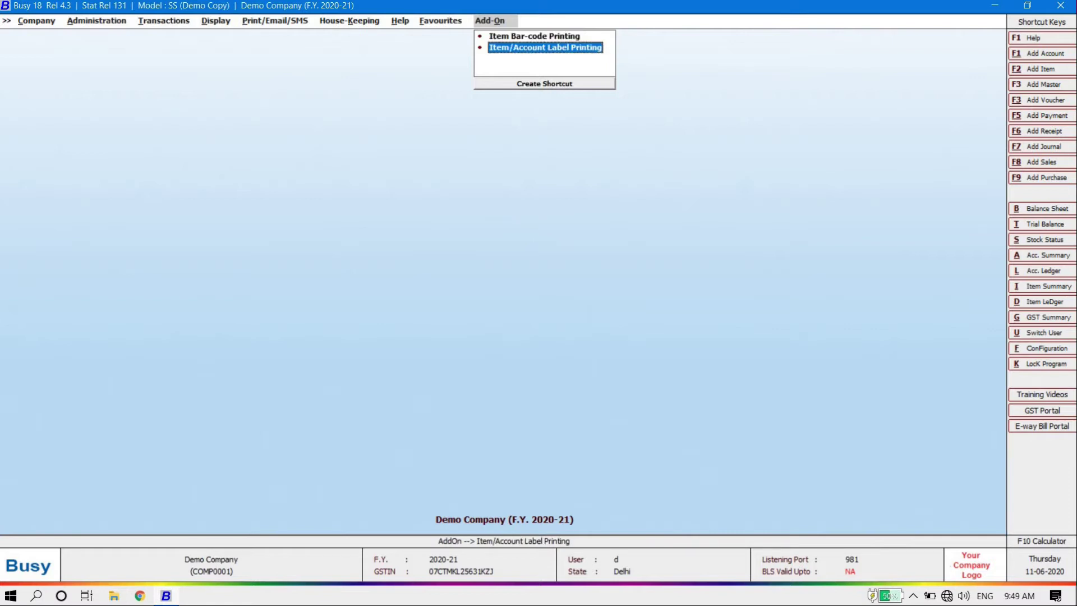
pyautogui.press('Up')
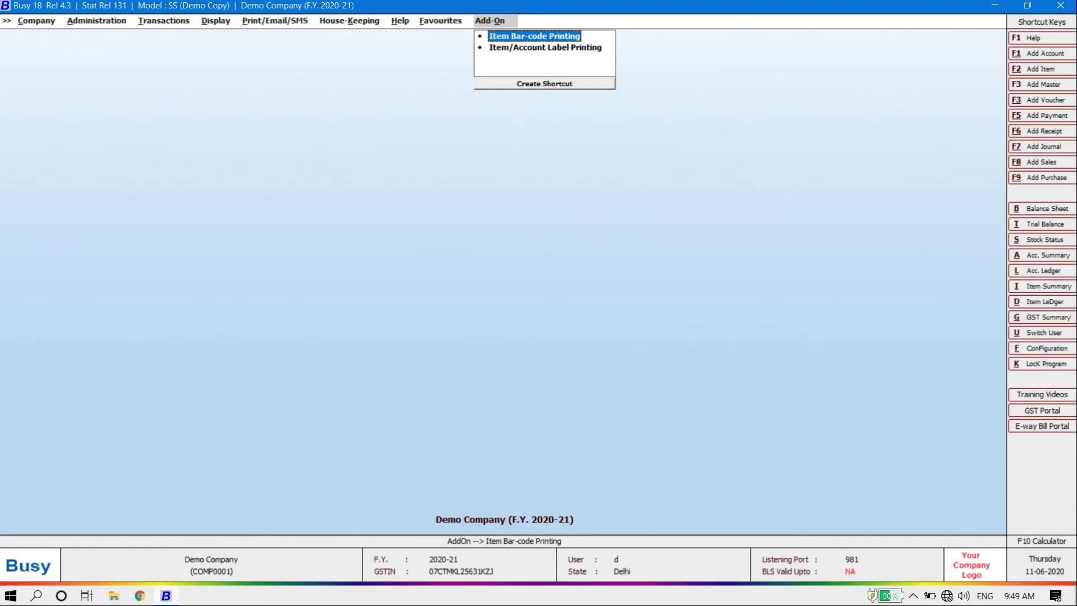
pyautogui.press('Down')
pyautogui.press('Left')
pyautogui.press('Left')
pyautogui.press('Left')
pyautogui.press('Left')
pyautogui.press('Left')
pyautogui.press('Left')
pyautogui.press('Left')
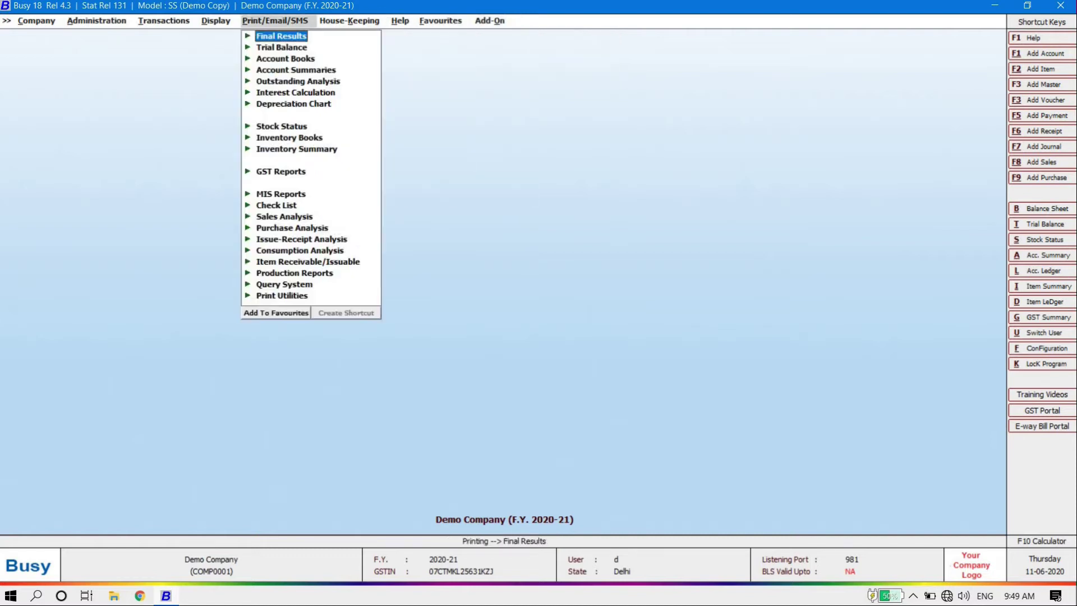
# - Reopen the empty Favourites menu, dismiss it with Esc, and step back toward Administration
pyautogui.press('Right')
pyautogui.press('Right')
pyautogui.press('Right')
pyautogui.press('Right')
pyautogui.press('Right')
pyautogui.press('Right')
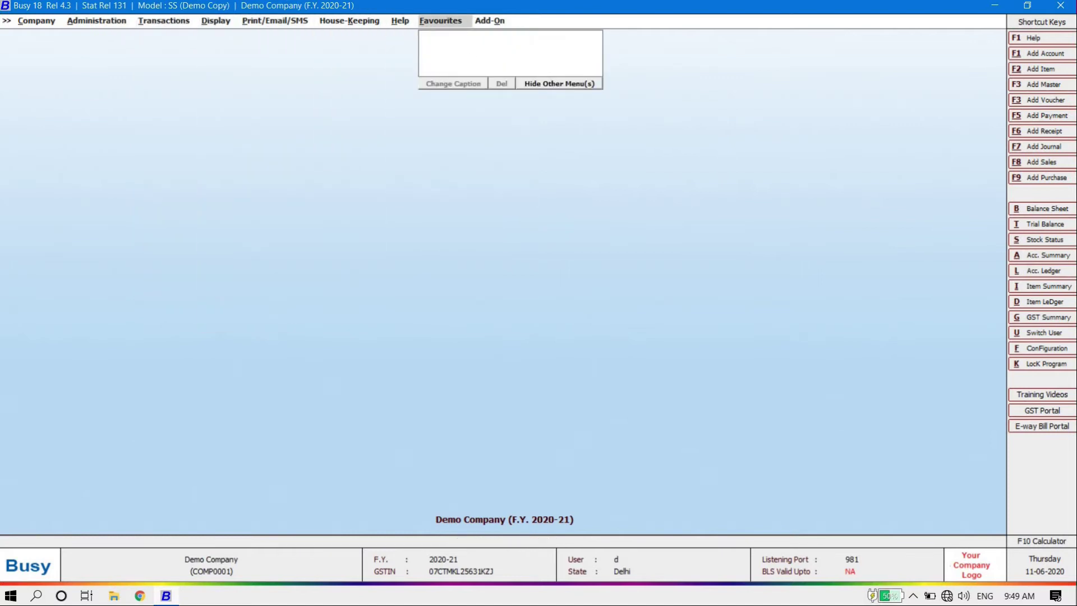
pyautogui.press('Escape')
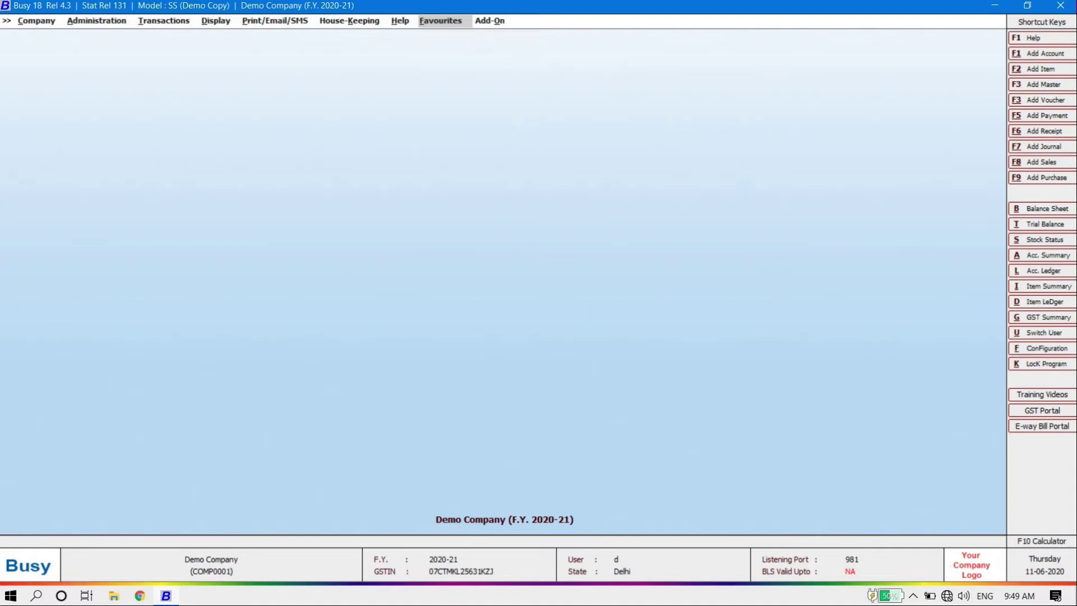
pyautogui.press('Left')
pyautogui.press('Left')
pyautogui.press('Left')
pyautogui.press('Left')
pyautogui.press('Left')
pyautogui.press('Left')
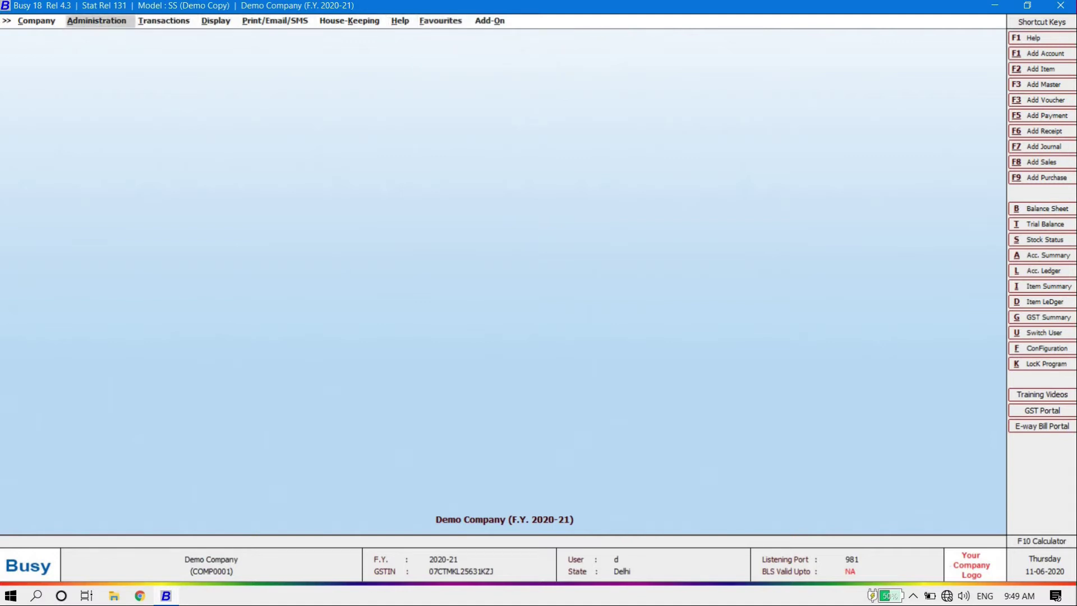
# - Navigate Administration > Masters > Account and choose Add to get a blank Account Master form
pyautogui.press('Return')
pyautogui.press('Up')
pyautogui.press('Up')
pyautogui.press('Up')
pyautogui.press('Up')
pyautogui.press('Up')
pyautogui.press('Up')
pyautogui.press('Up')
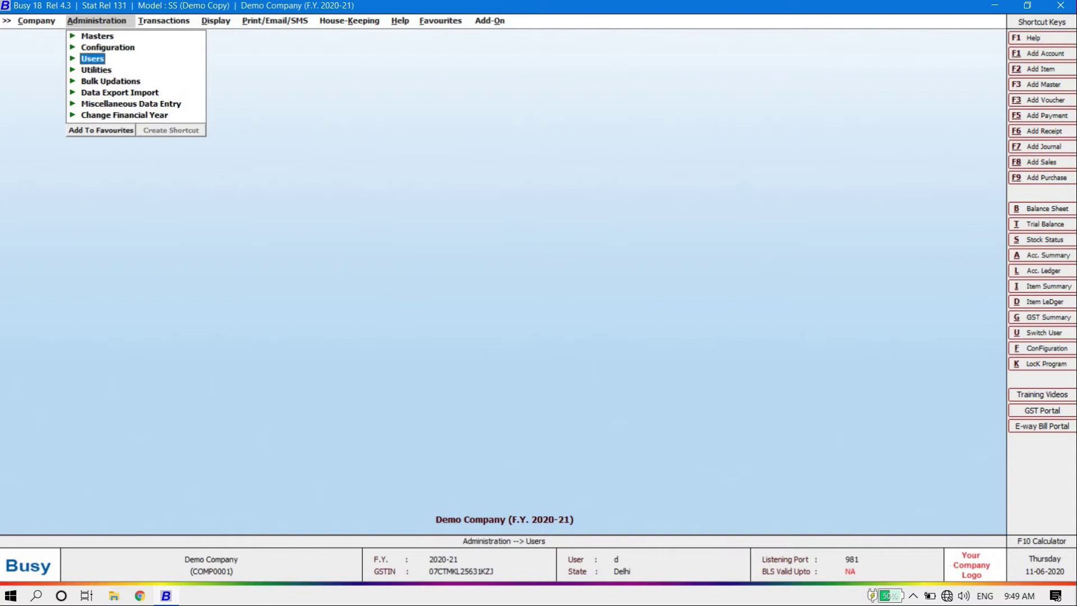
pyautogui.press('Return')
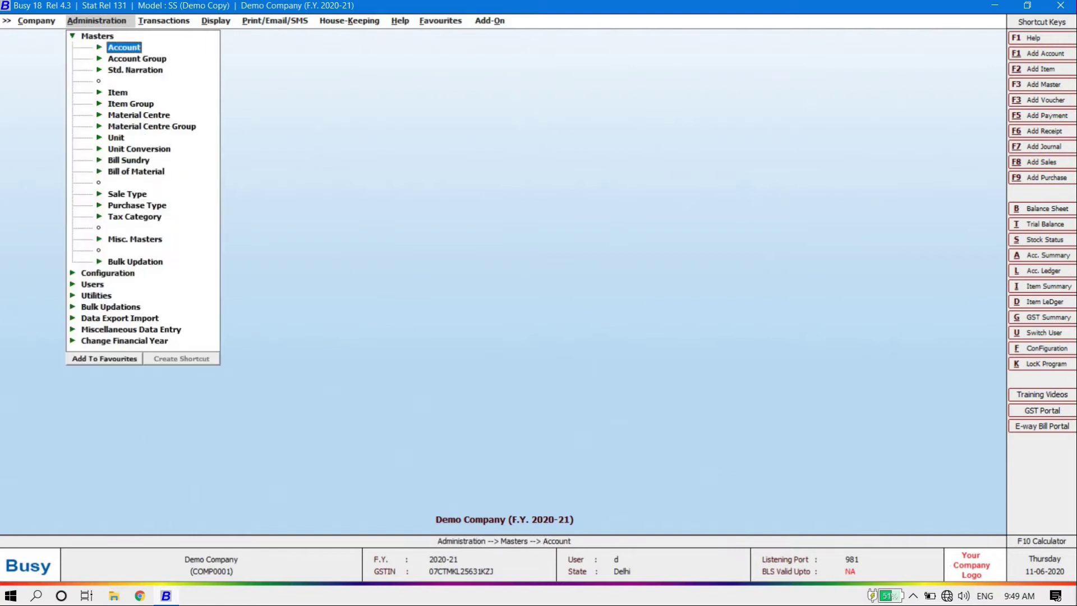
pyautogui.press('Down')
pyautogui.press('Down')
pyautogui.press('Down')
pyautogui.press('Down')
pyautogui.press('Down')
pyautogui.press('Down')
pyautogui.press('Down')
pyautogui.press('Down')
pyautogui.press('Down')
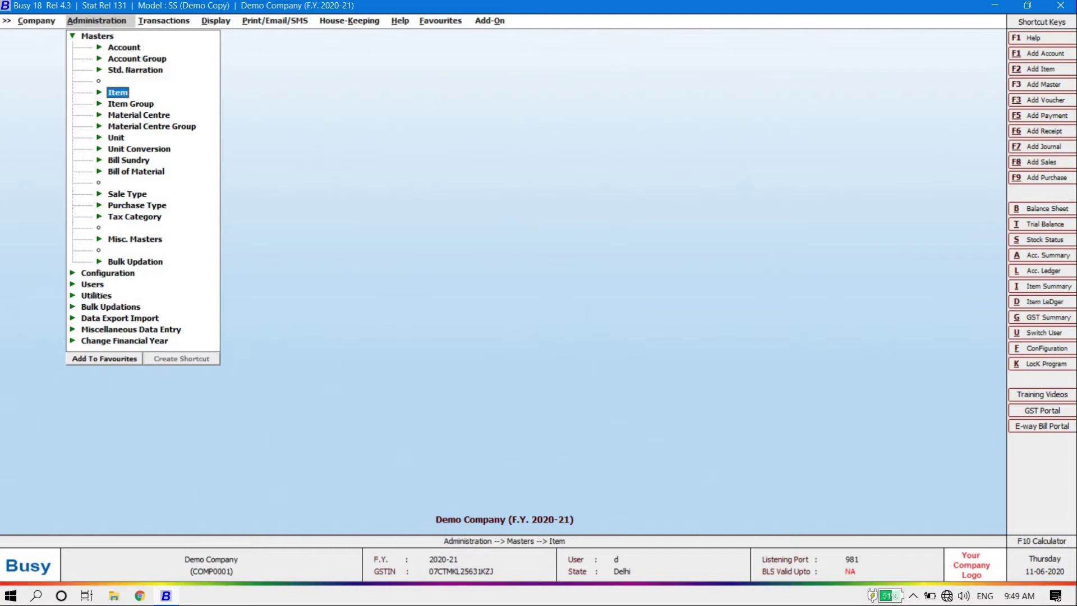
pyautogui.press('Down')
pyautogui.press('Down')
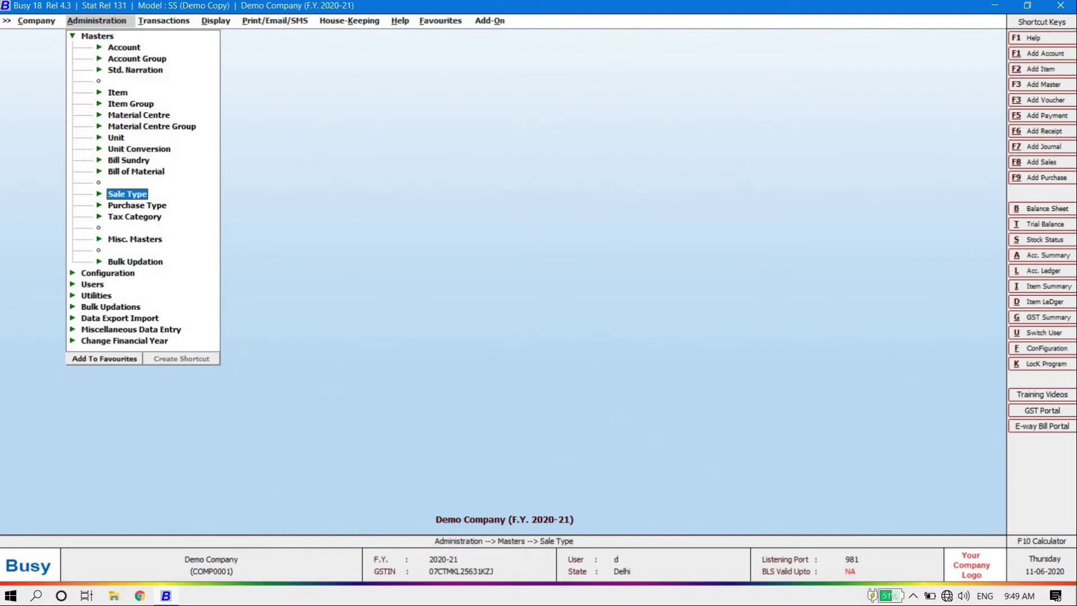
pyautogui.press('Up')
pyautogui.press('Up')
pyautogui.press('Up')
pyautogui.press('Up')
pyautogui.press('Up')
pyautogui.press('Up')
pyautogui.press('Up')
pyautogui.press('Up')
pyautogui.press('Up')
pyautogui.press('Up')
pyautogui.press('Up')
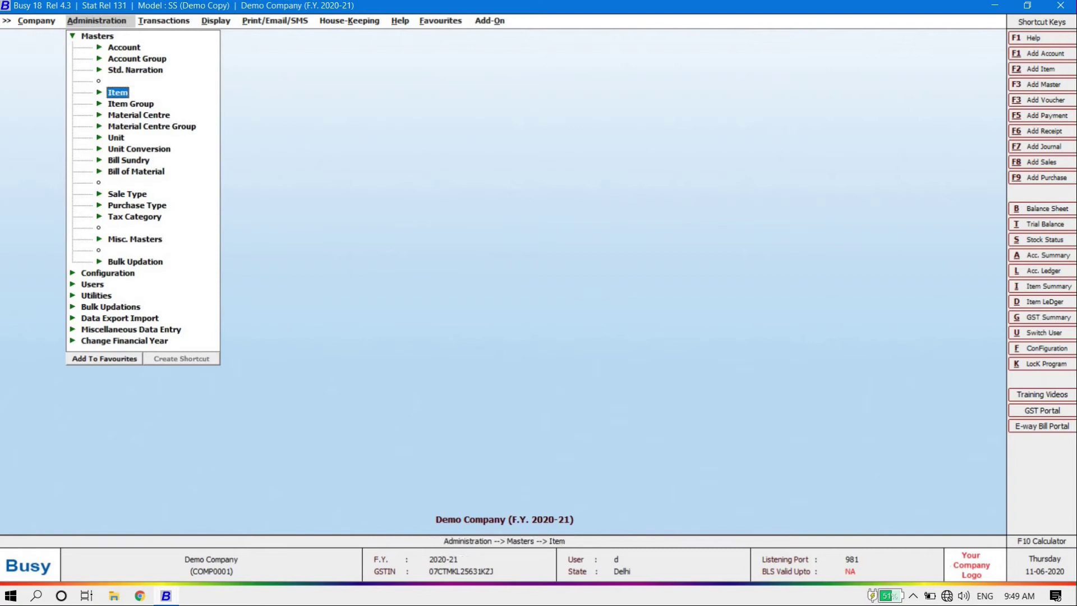
pyautogui.press('Return')
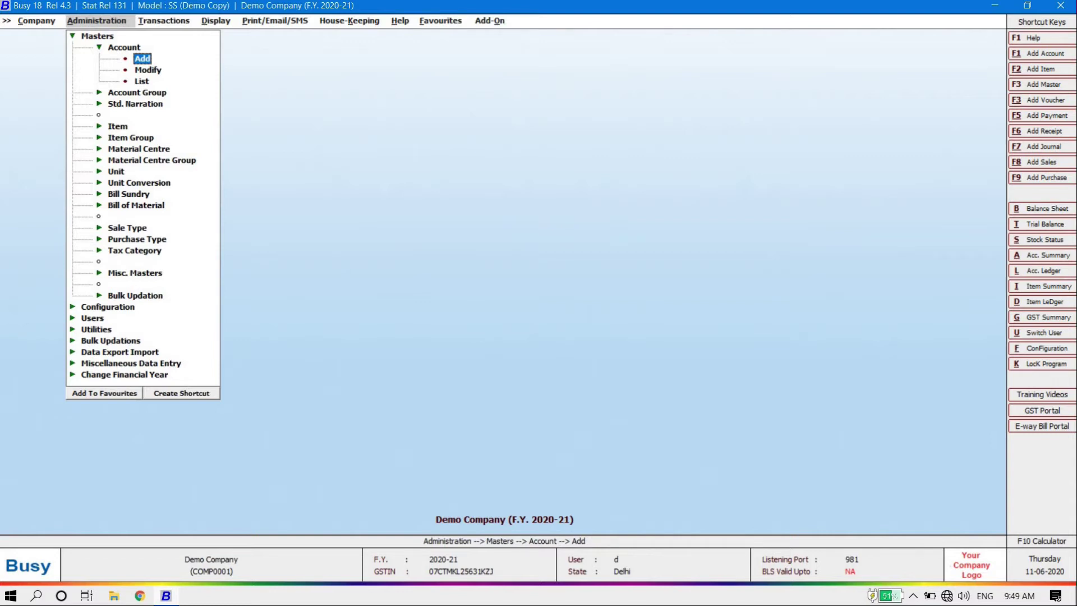
pyautogui.press('Down')
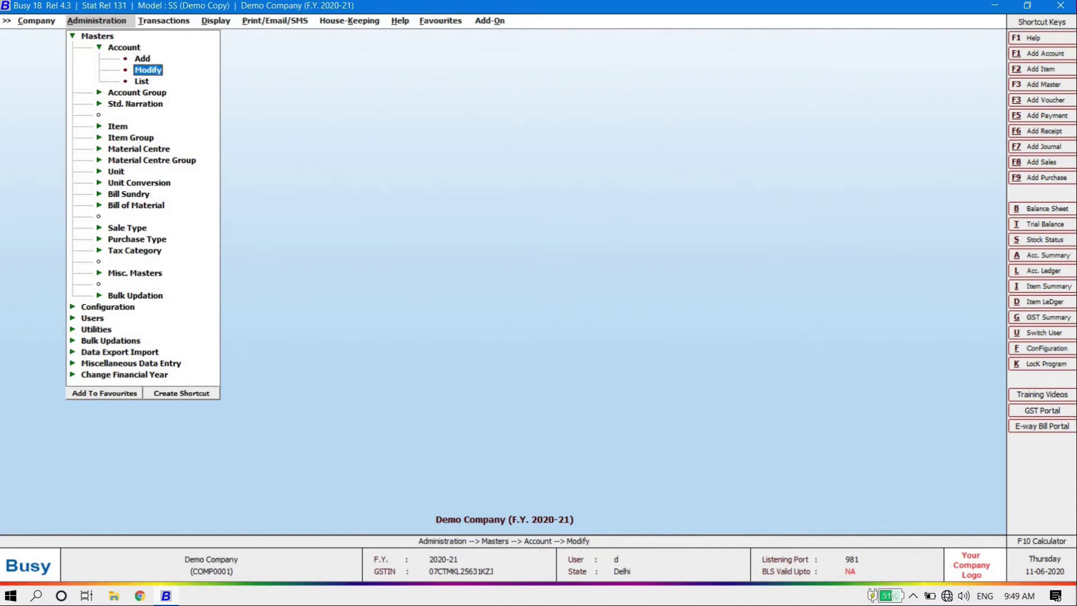
pyautogui.press('Down')
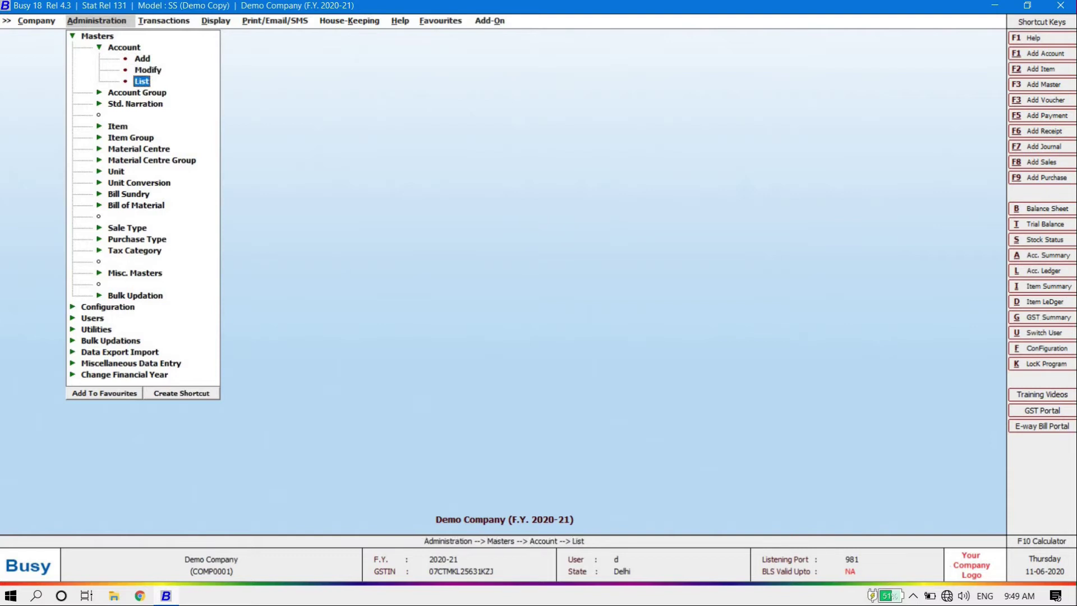
pyautogui.press('Up')
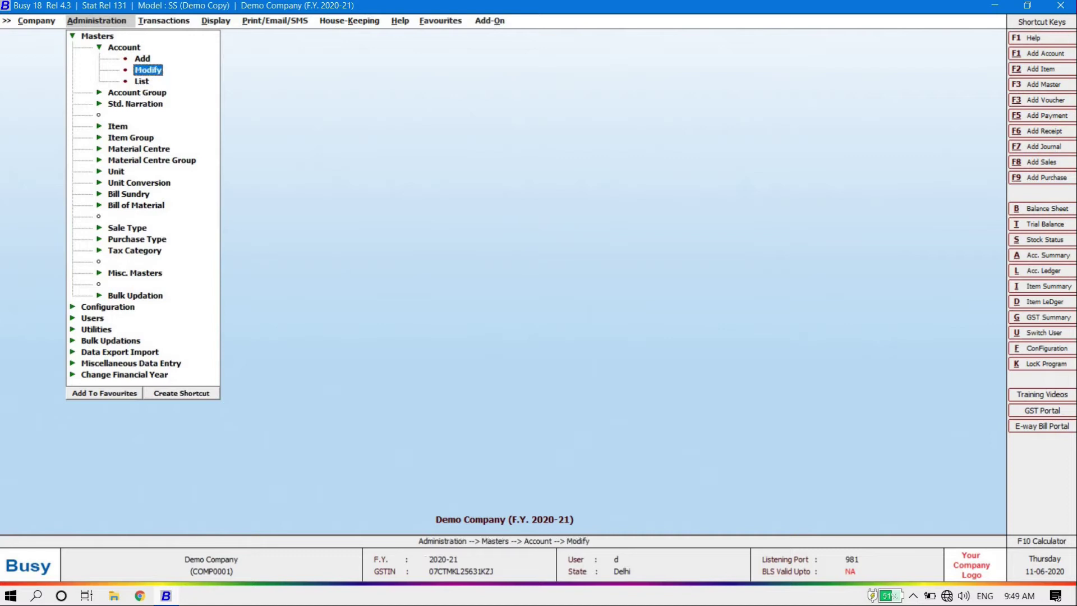
pyautogui.press('Up')
pyautogui.press('Return')
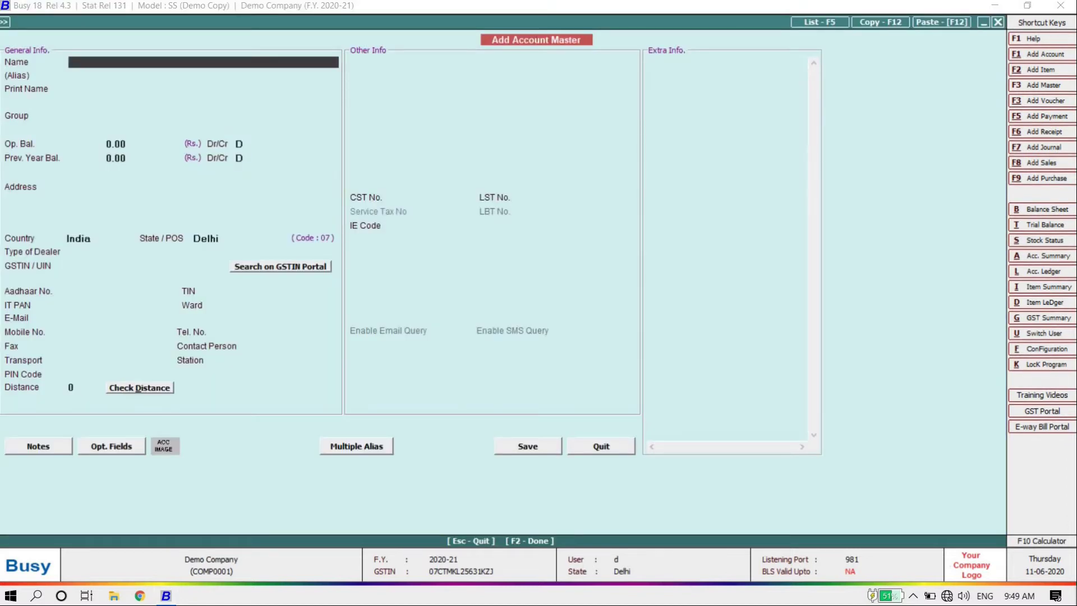
# - Name the account Ss Tradert under Sundry Debtors with a 25,000.00 opening balance
pyautogui.write('ss tradertt')
pyautogui.press('Return')
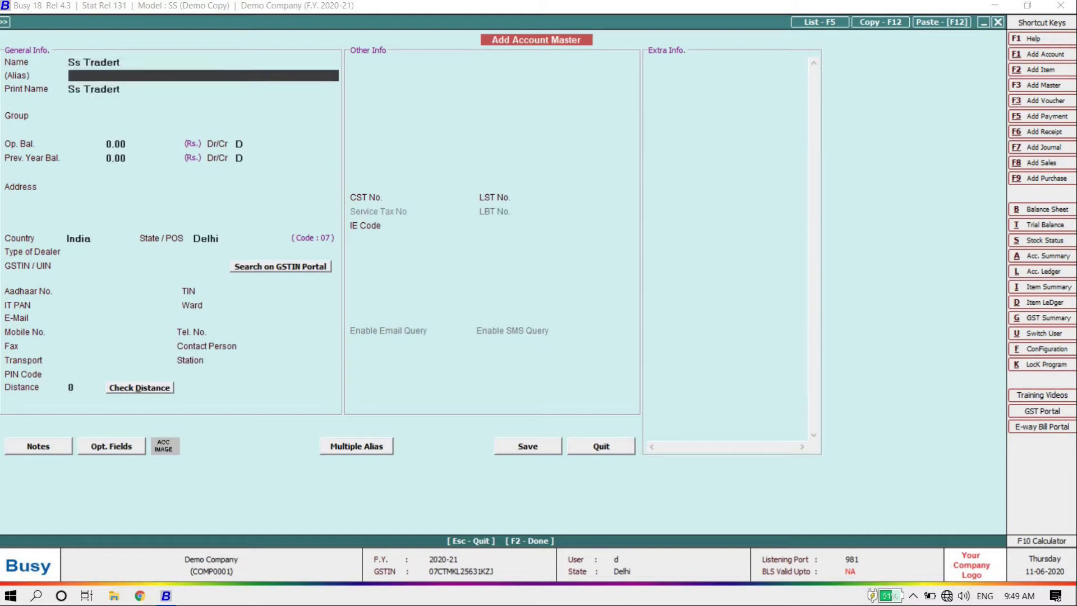
pyautogui.press('Return')
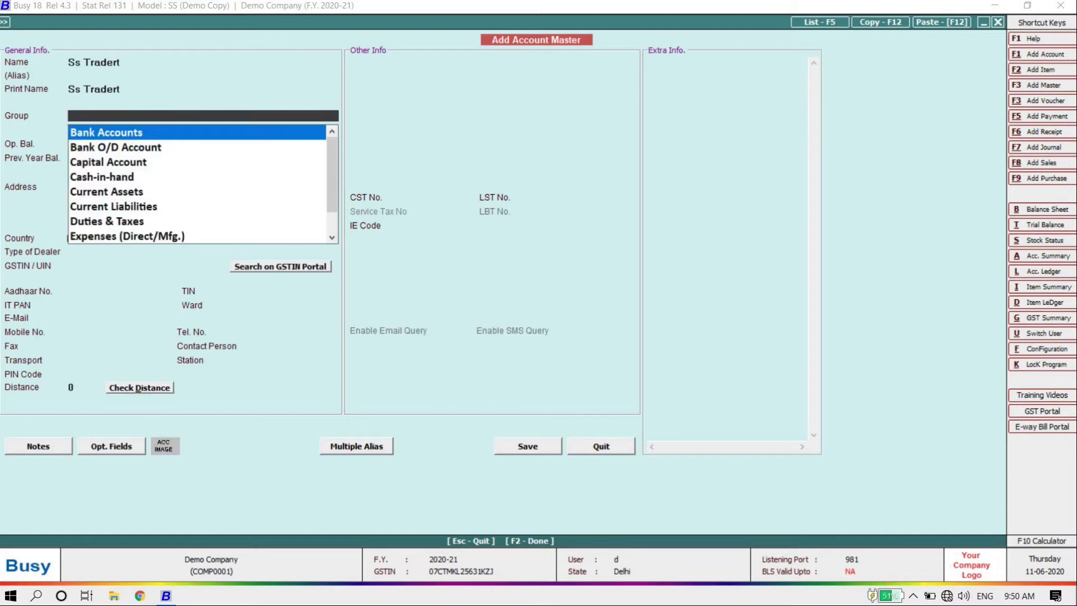
pyautogui.write('deb')
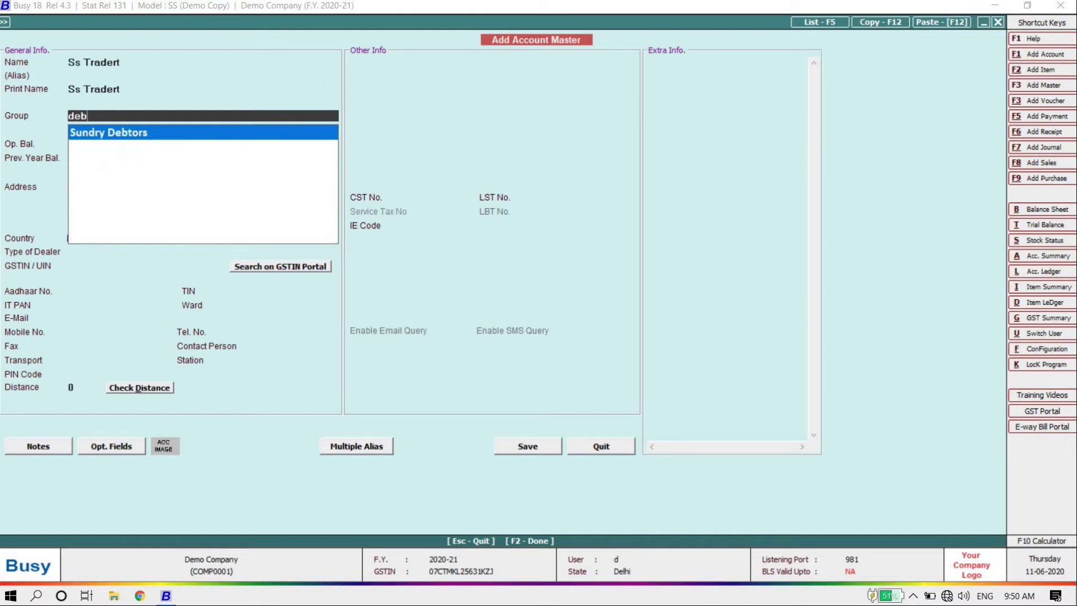
pyautogui.press('Return')
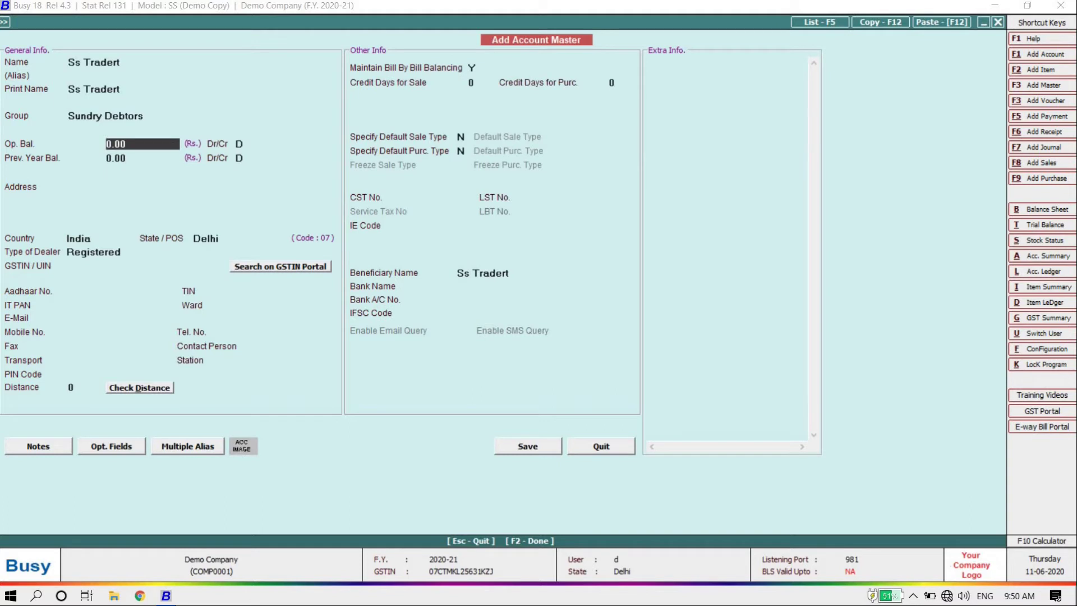
pyautogui.write('25000')
pyautogui.press('Return')
pyautogui.press('Return')
pyautogui.press('Return')
# - Enter address 'delhi ncr', keep India, and set the state to Uttar Pradesh
pyautogui.press('Return')
pyautogui.press('Return')
pyautogui.press('Return')
pyautogui.press('Return')
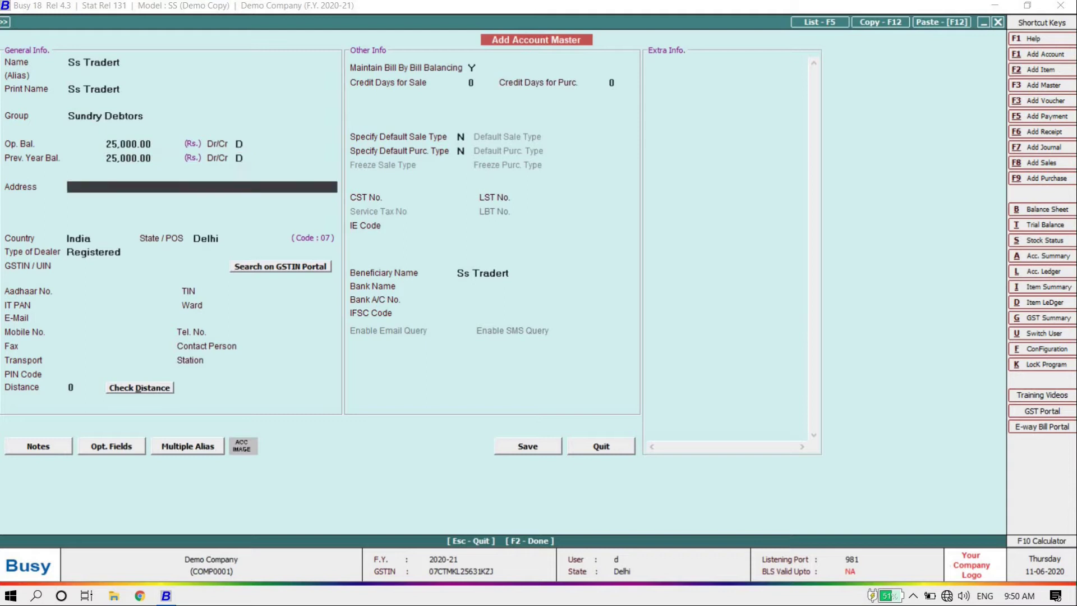
pyautogui.press('Up')
pyautogui.press('Up')
pyautogui.press('Up')
pyautogui.write('delhi ncr')
pyautogui.press('Return')
pyautogui.press('Return')
pyautogui.press('Return')
pyautogui.press('Return')
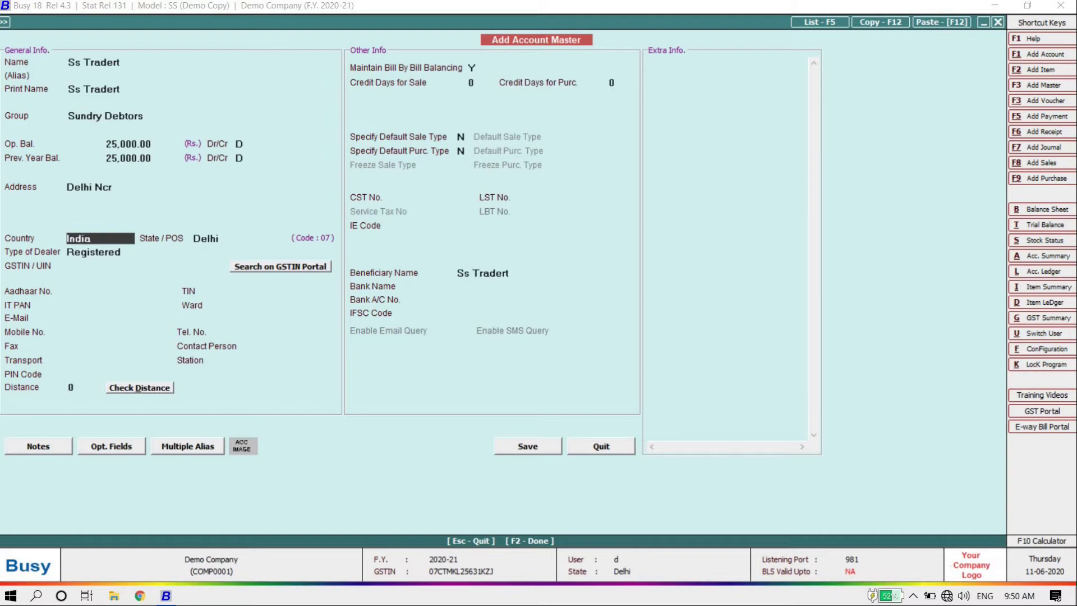
pyautogui.press('Return')
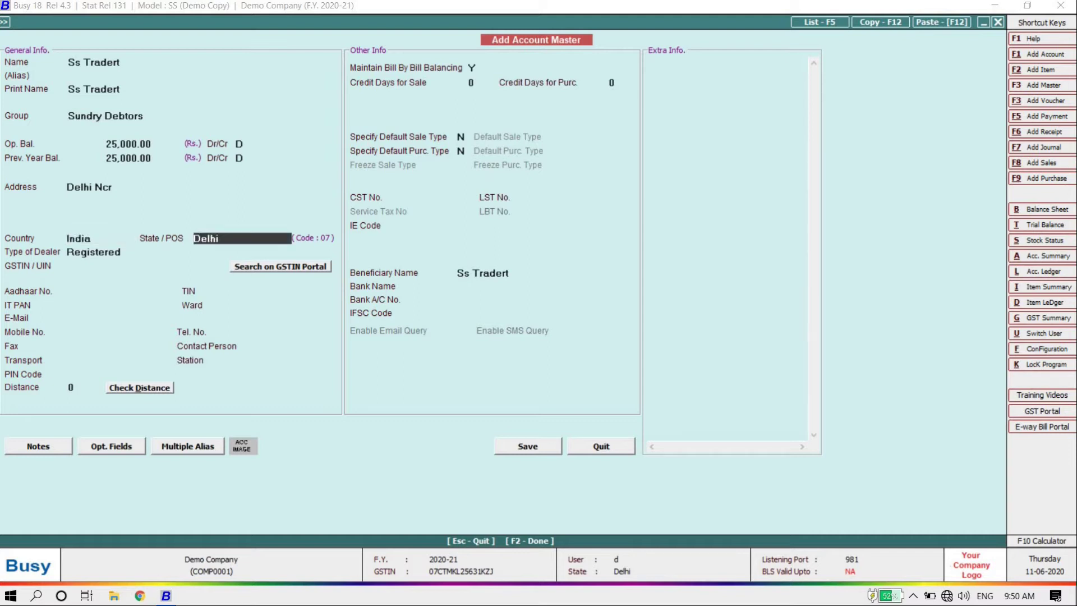
pyautogui.write('u')
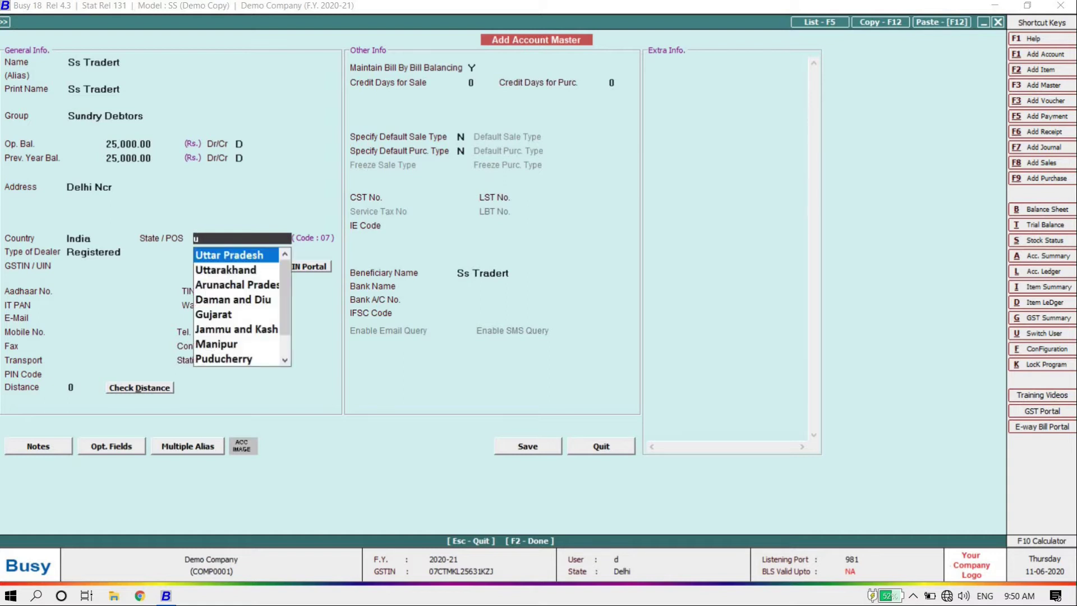
pyautogui.press('Return')
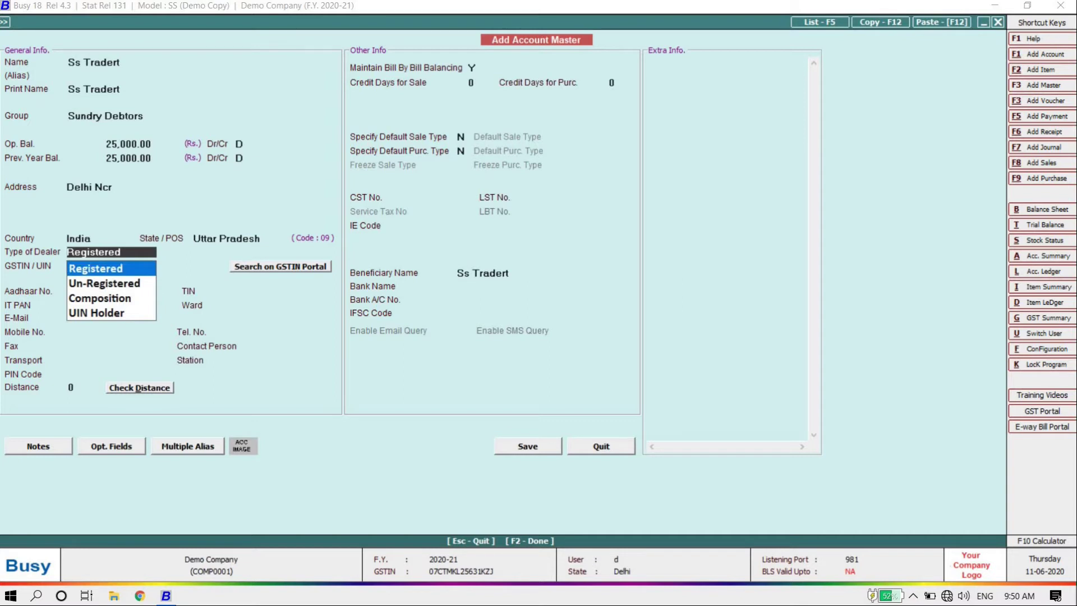
# - Set dealer type to Un-Registered, leave GSTIN, Aadhaar and TIN blank, and save the account
pyautogui.press('Down')
pyautogui.press('Down')
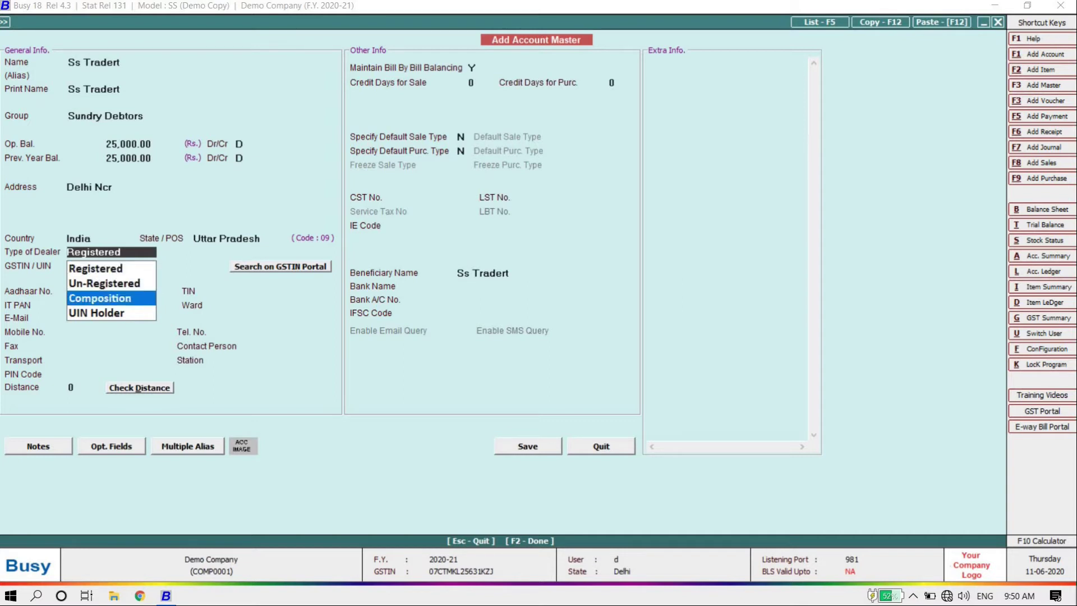
pyautogui.press('Down')
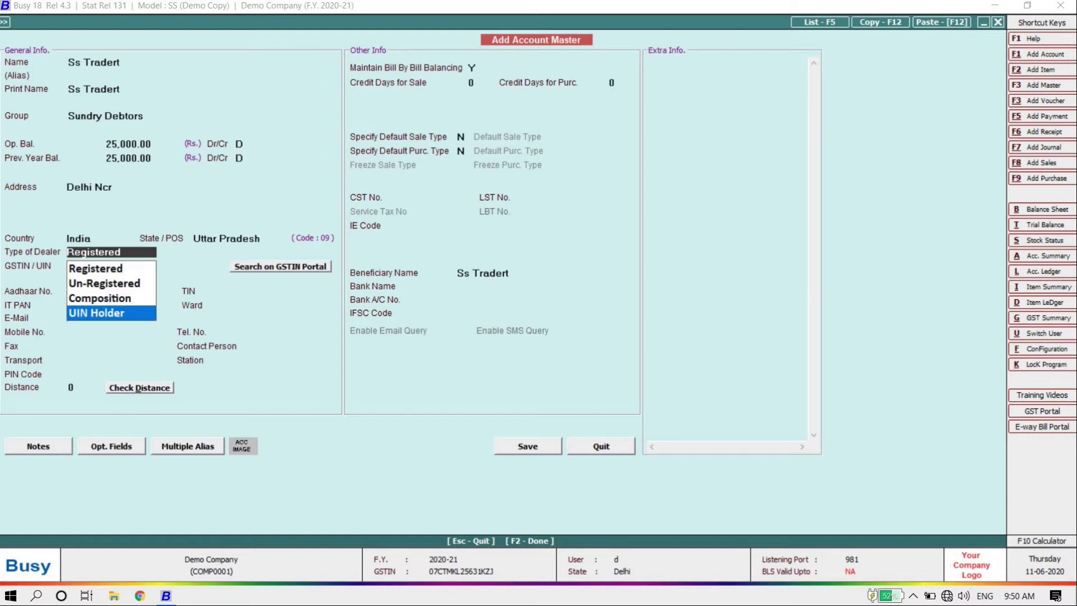
pyautogui.press('Up')
pyautogui.press('Up')
pyautogui.press('Return')
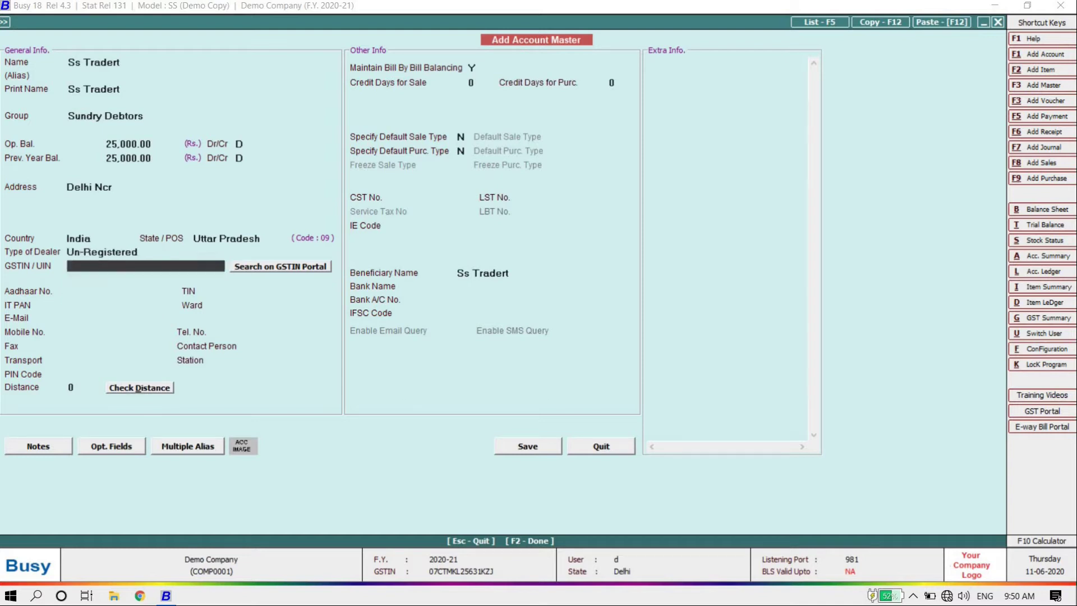
pyautogui.press('Return')
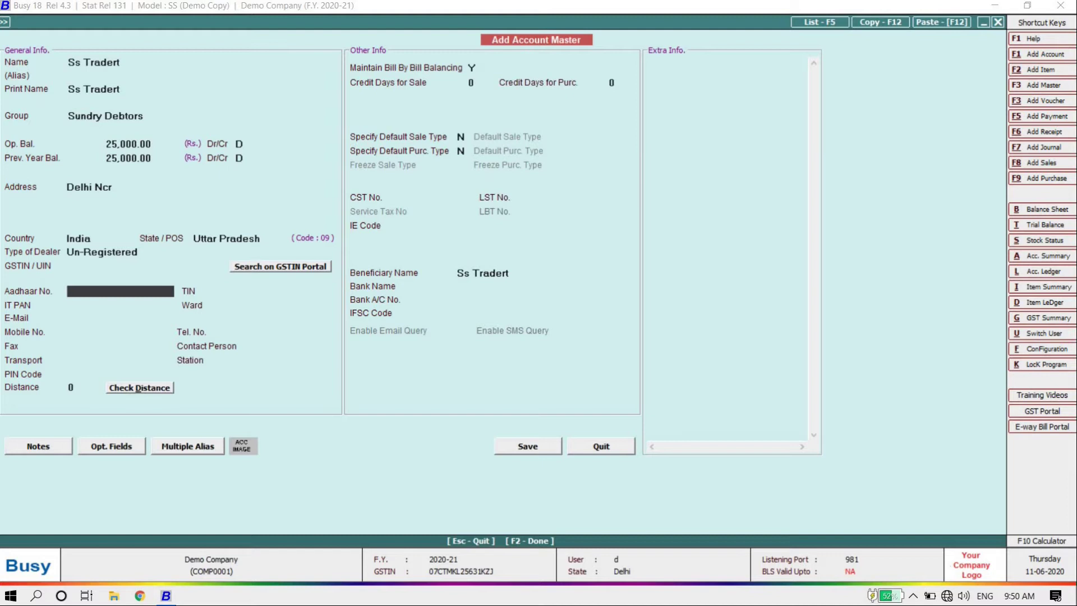
pyautogui.press('Return')
pyautogui.press('Return')
pyautogui.press('Return')
pyautogui.press('Return')
pyautogui.press('Return')
pyautogui.press('Return')
pyautogui.press('Return')
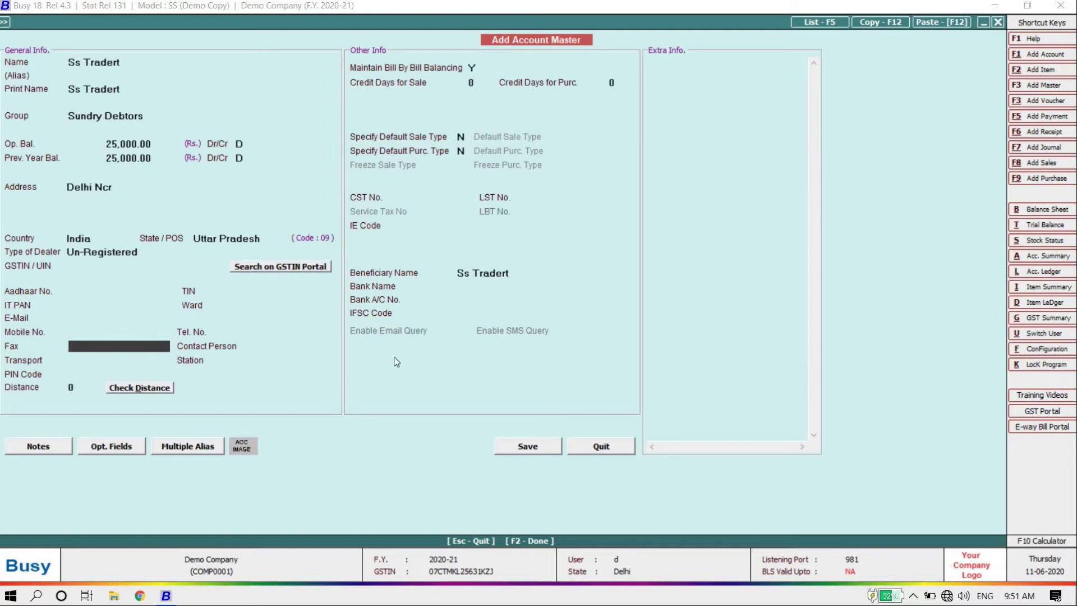
pyautogui.click(541, 447)
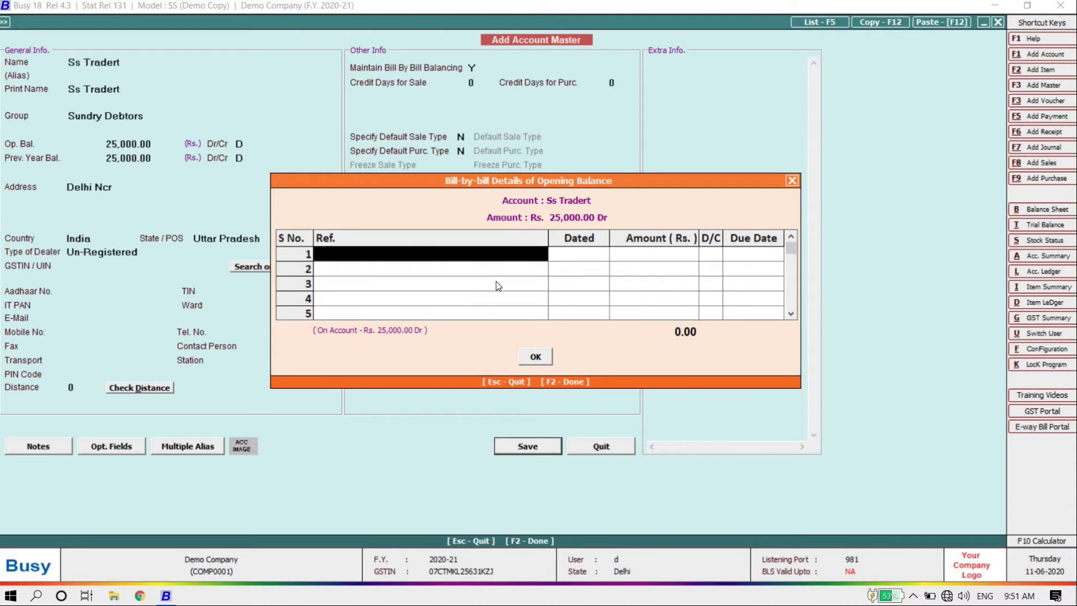
# - Record a single 'Last Balance' bill of 25,000.00 dated 01-04-2020
pyautogui.write('last')
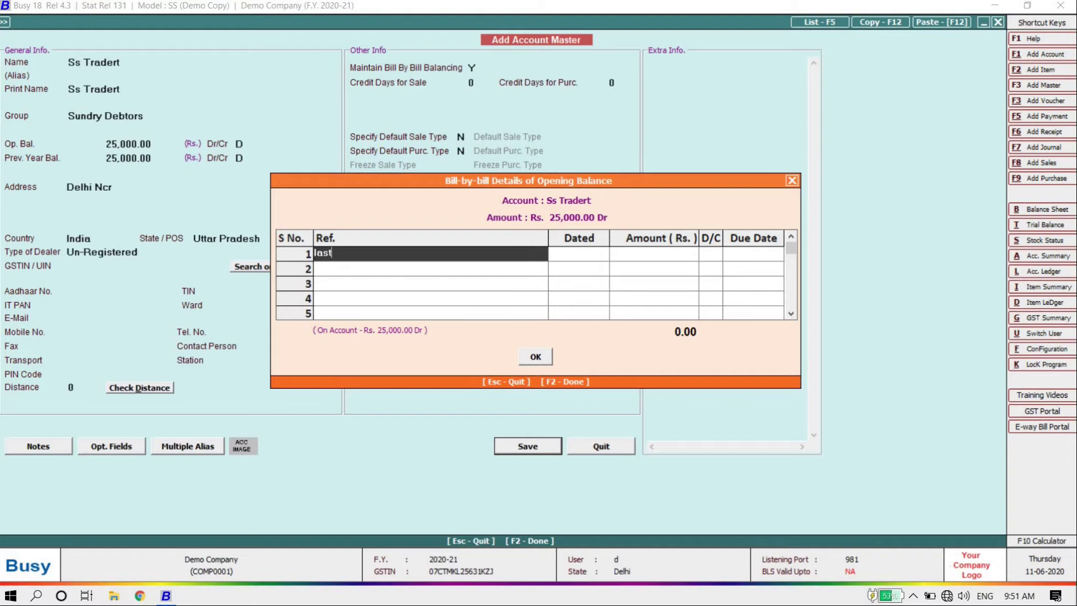
pyautogui.write(' balance')
pyautogui.press('Return')
pyautogui.press('Return')
pyautogui.press('Return')
pyautogui.press('Return')
pyautogui.press('Return')
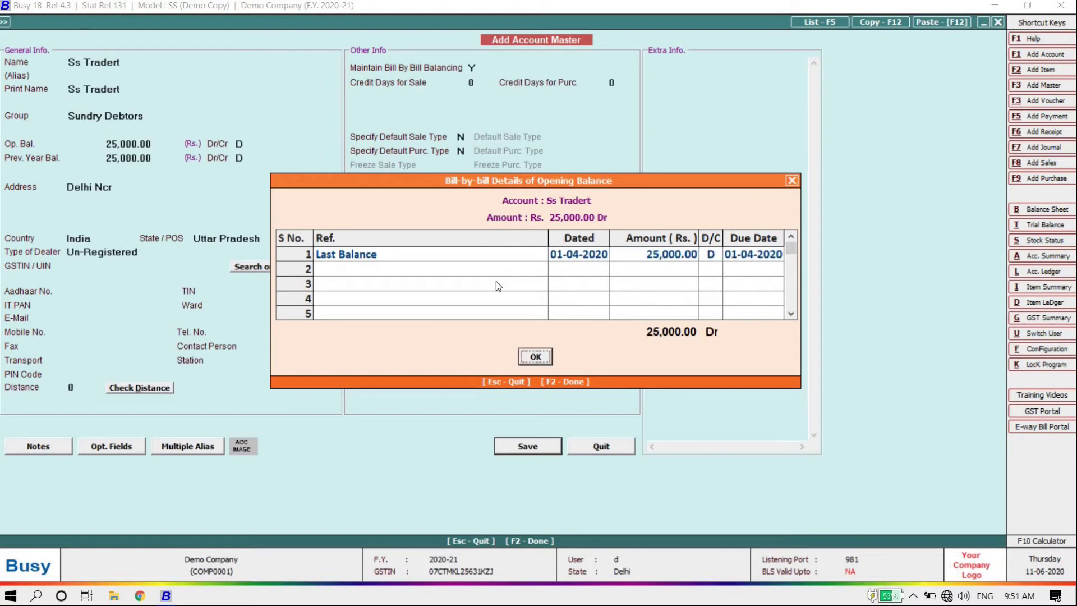
pyautogui.press('Return')
# - Save account Ss Tradert and go to the Modify account option
pyautogui.press('Escape')
pyautogui.press('Up')
pyautogui.press('Down')
pyautogui.press('Down')
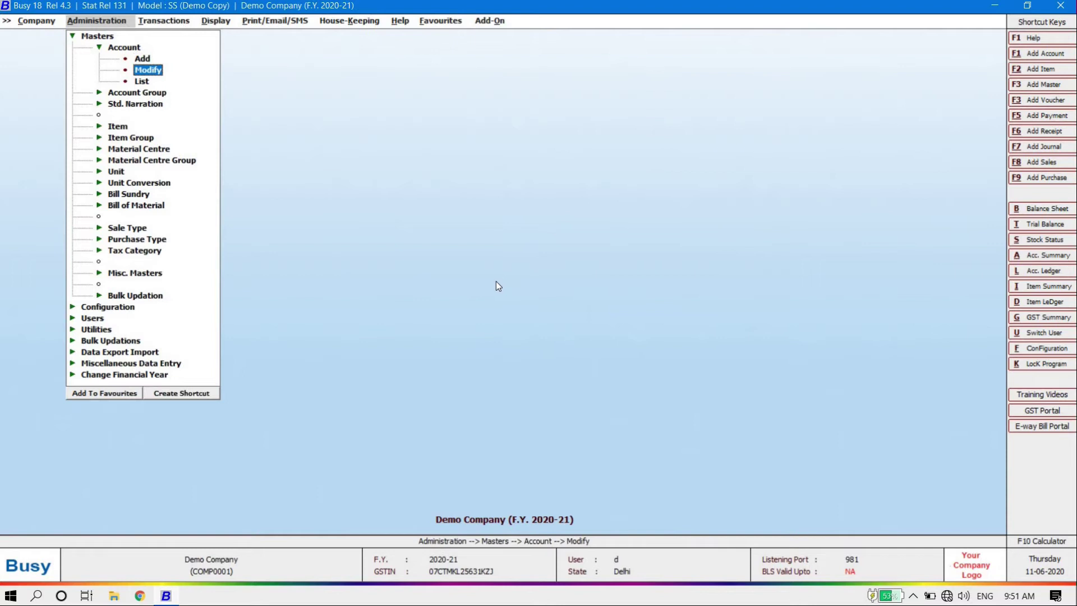
# - Reopen account Ss Tradert to check its saved 25,000.00 pending bill, then close it
pyautogui.press('Return')
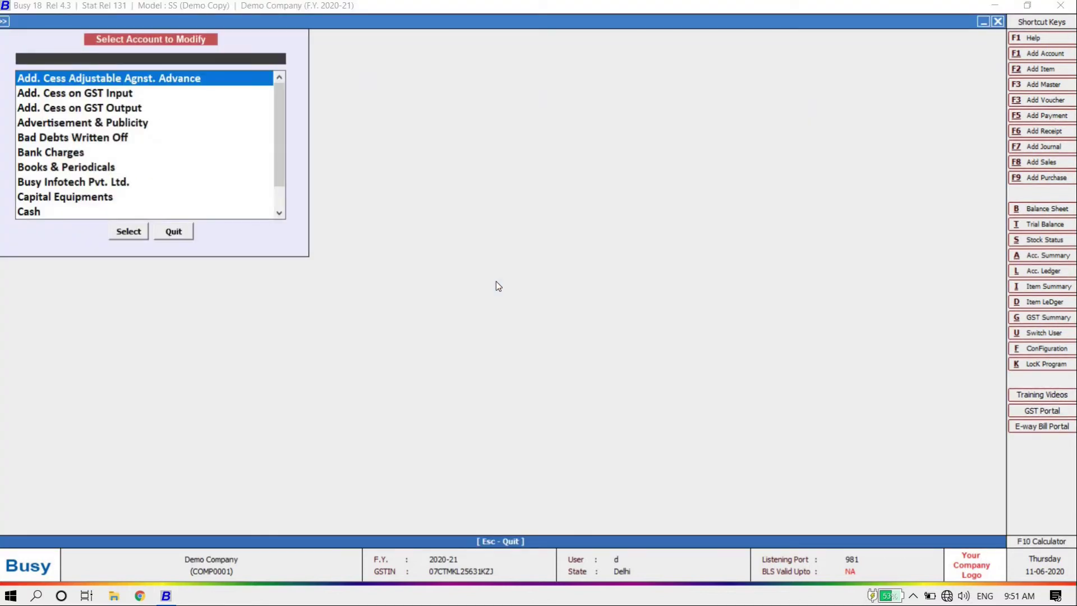
pyautogui.write('ss')
pyautogui.press('Return')
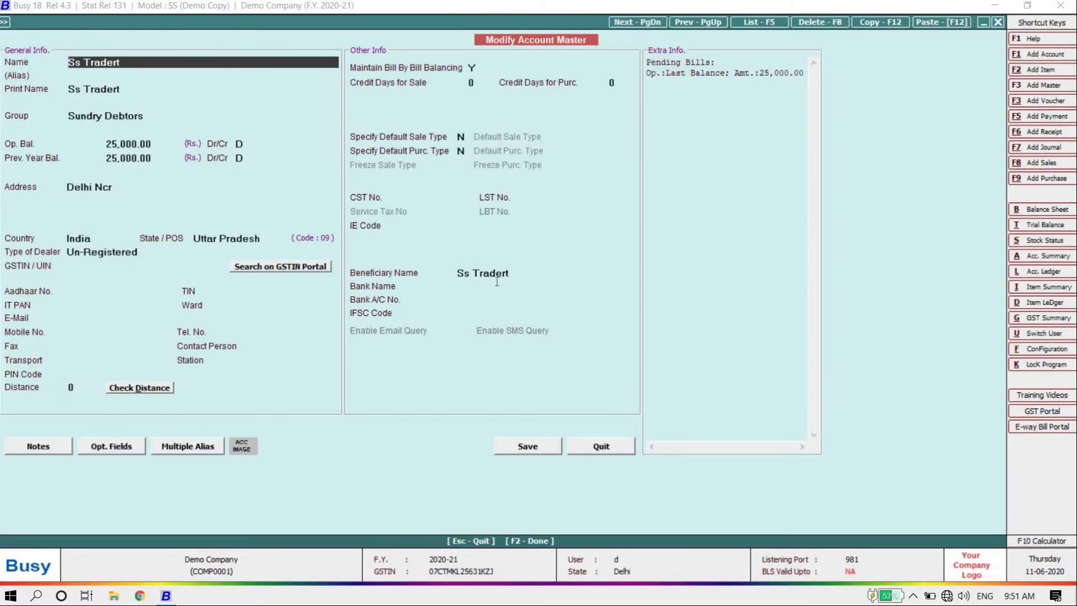
pyautogui.press('Escape')
pyautogui.press('Escape')
# - Open a blank Add Item Master form from Masters > Item > Add
pyautogui.press('Down')
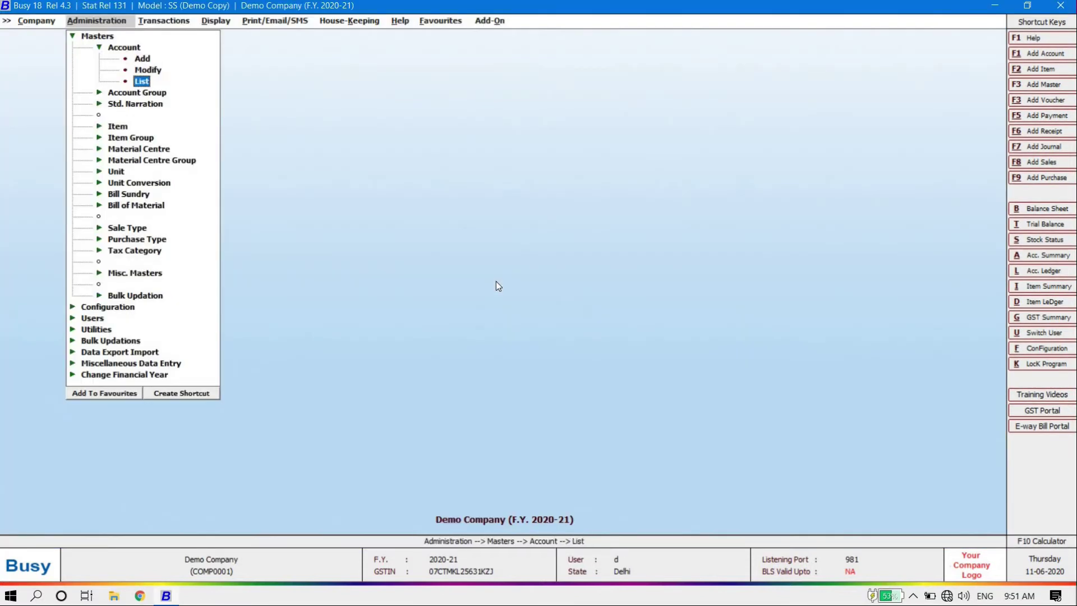
pyautogui.press('Up')
pyautogui.press('Up')
pyautogui.press('Up')
pyautogui.press('Left')
pyautogui.press('Down')
pyautogui.press('Down')
pyautogui.press('Down')
pyautogui.press('Right')
pyautogui.press('Right')
pyautogui.press('Return')
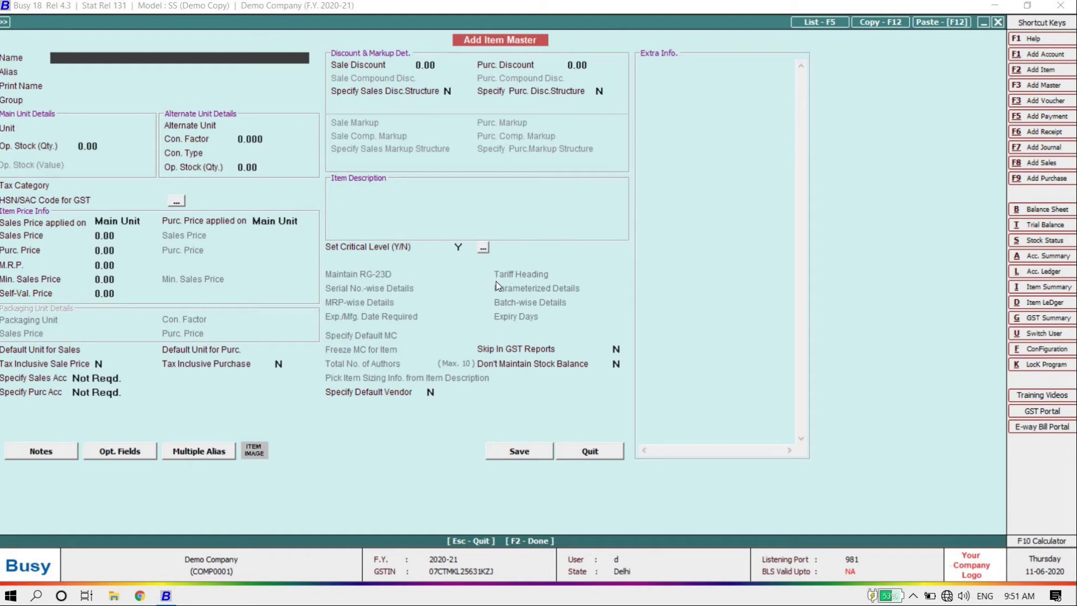
# - Name the new item 'NT Virus', keeping the same print name, and reach the Group field
pyautogui.write('a')
pyautogui.press('BackSpace')
pyautogui.write('AT')
pyautogui.press('BackSpace')
pyautogui.write('NT')
pyautogui.press('BackSpace')
pyautogui.press('BackSpace')
pyautogui.press('BackSpace')
pyautogui.write('NT virus')
pyautogui.press('Return')
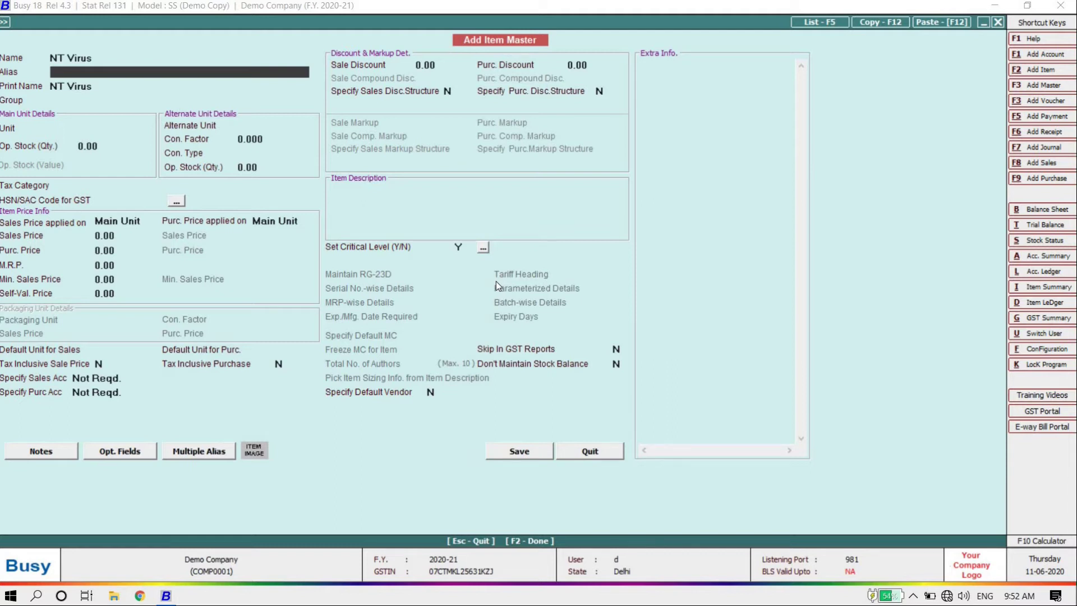
pyautogui.press('Return')
pyautogui.press('Return')
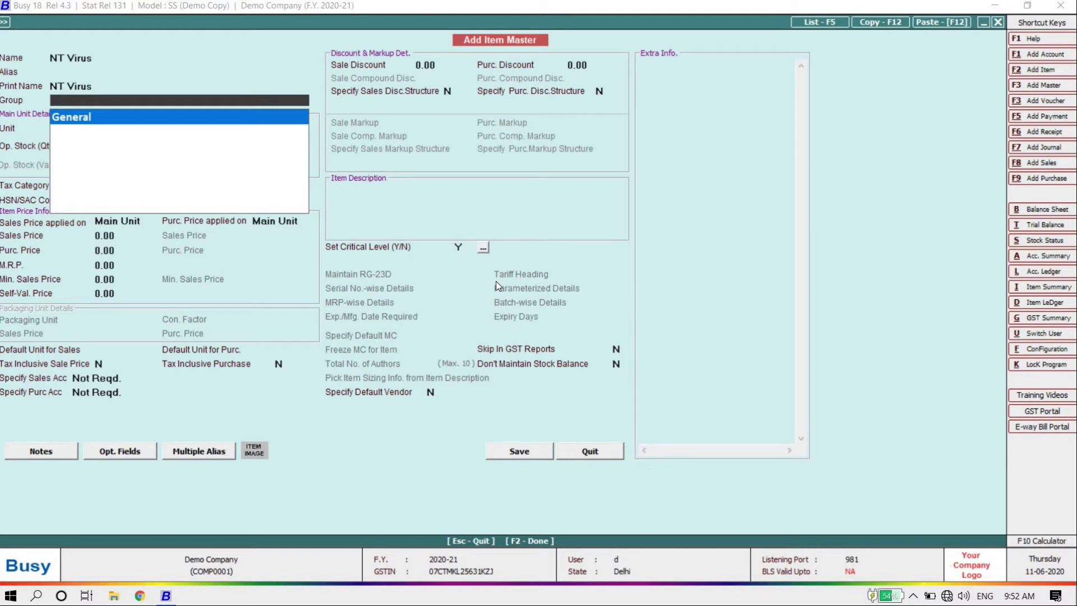
# - Set group General, unit and alternate unit Pcs., and tax category GST 12%
pyautogui.press('Return')
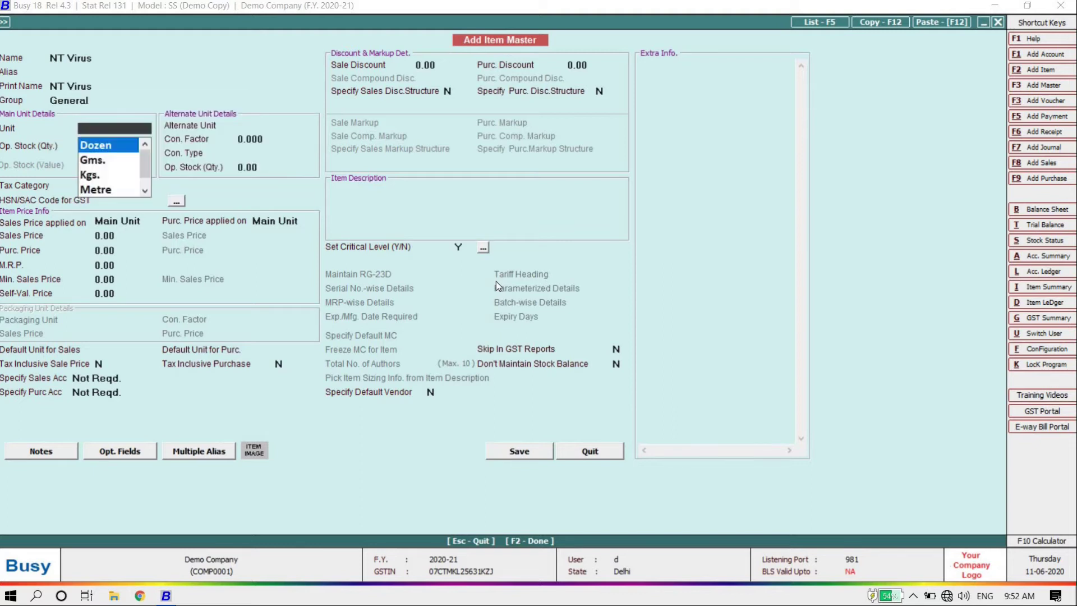
pyautogui.press('Down')
pyautogui.press('Down')
pyautogui.press('Down')
pyautogui.press('Down')
pyautogui.press('Down')
pyautogui.press('Down')
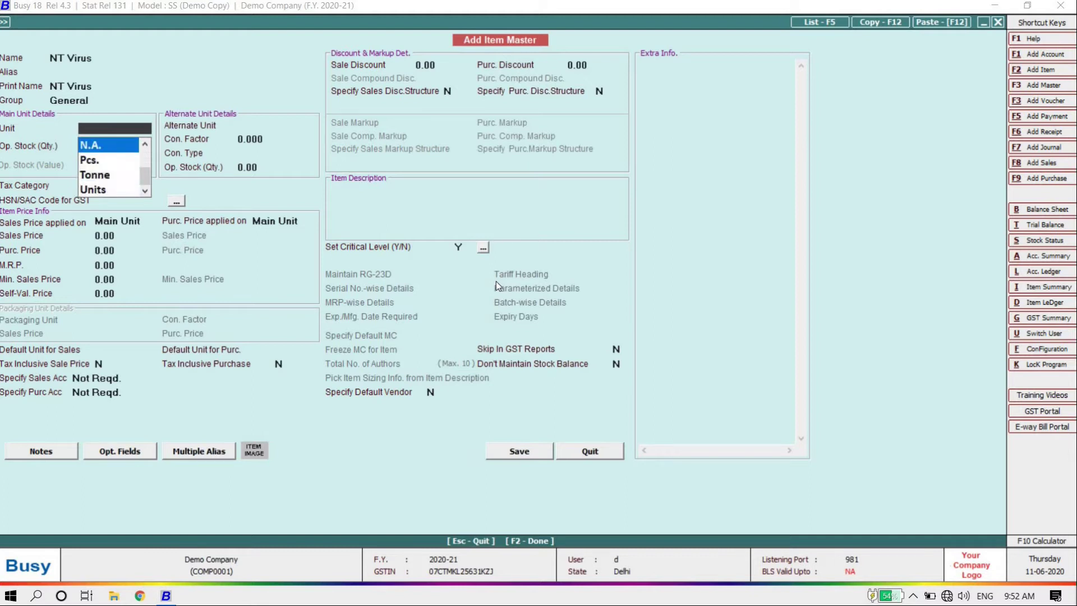
pyautogui.press('Return')
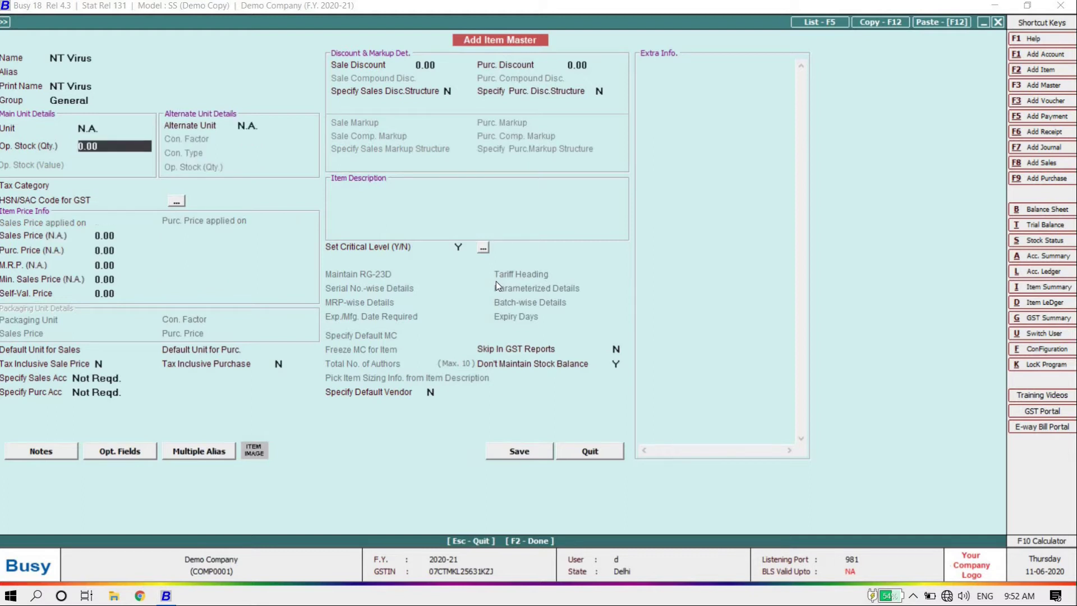
pyautogui.press('Return')
pyautogui.press('Up')
pyautogui.press('Up')
pyautogui.write('pc')
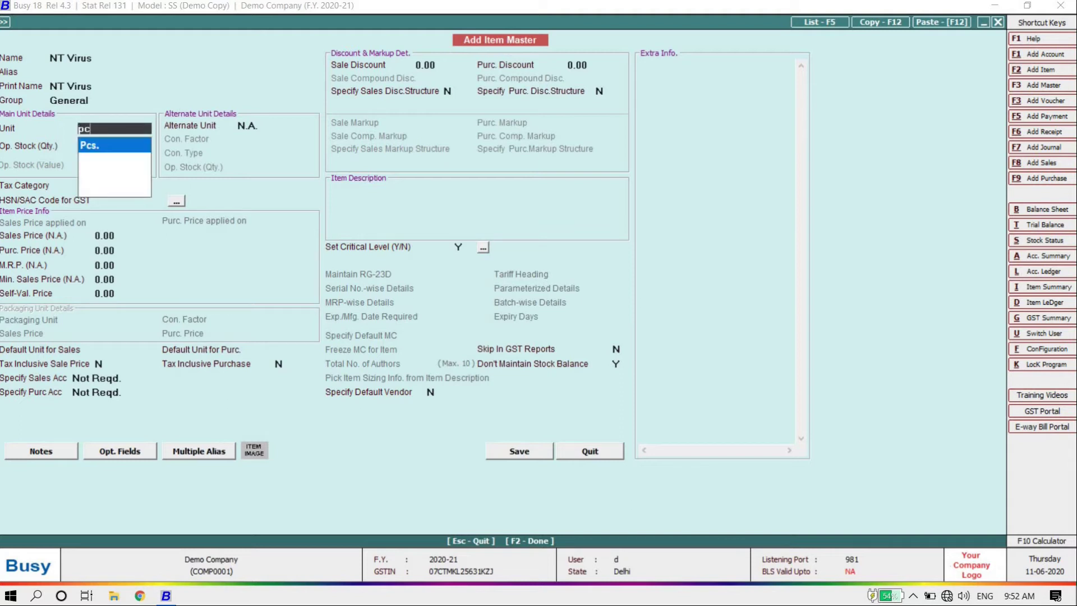
pyautogui.press('Return')
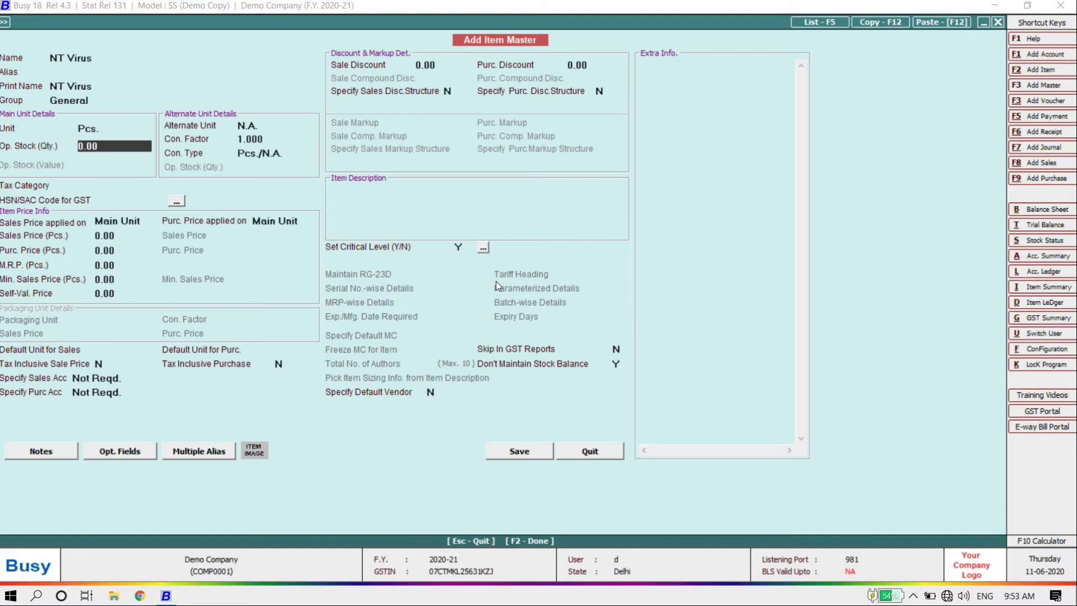
pyautogui.press('Return')
pyautogui.write('pc')
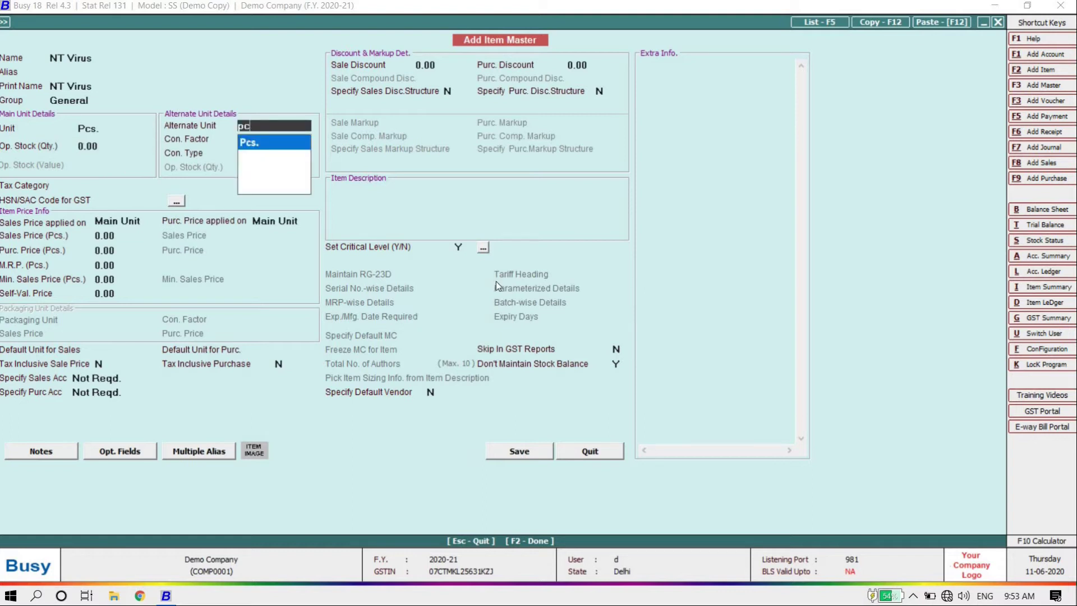
pyautogui.press('Return')
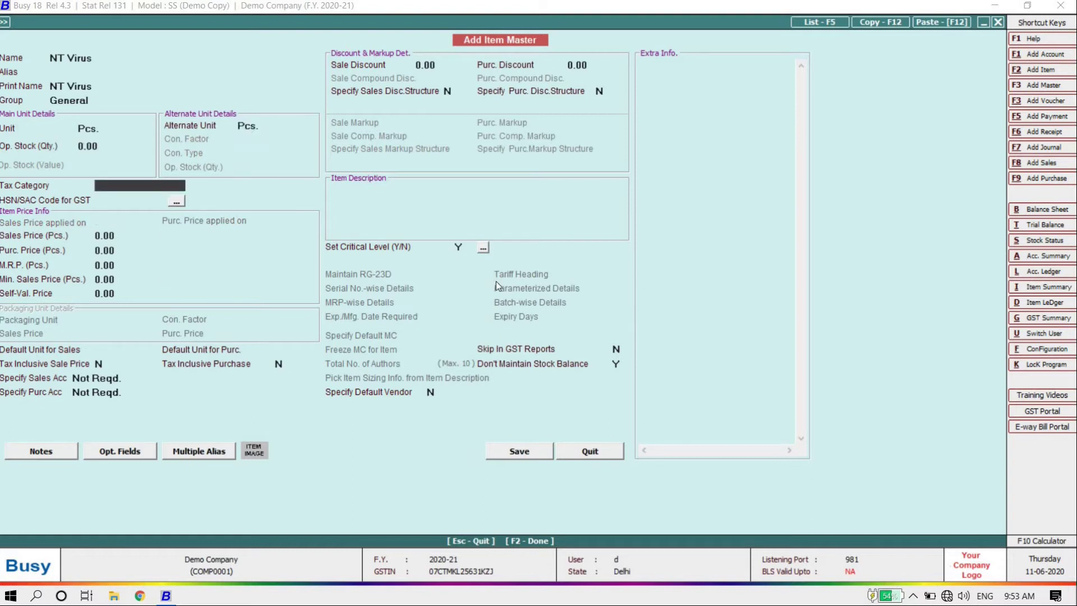
pyautogui.write('1')
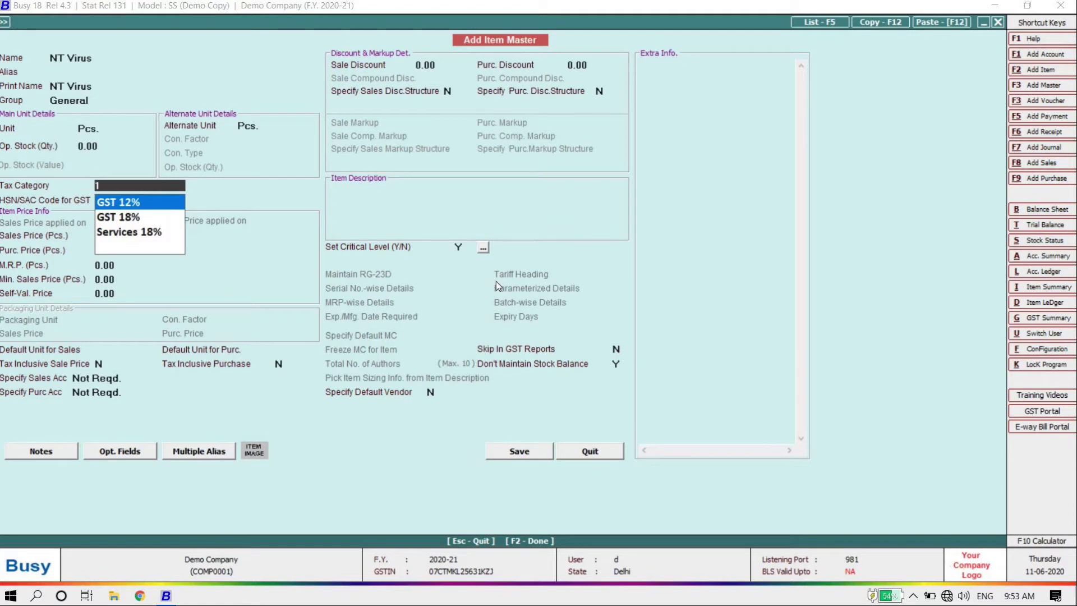
pyautogui.write('2')
pyautogui.press('Return')
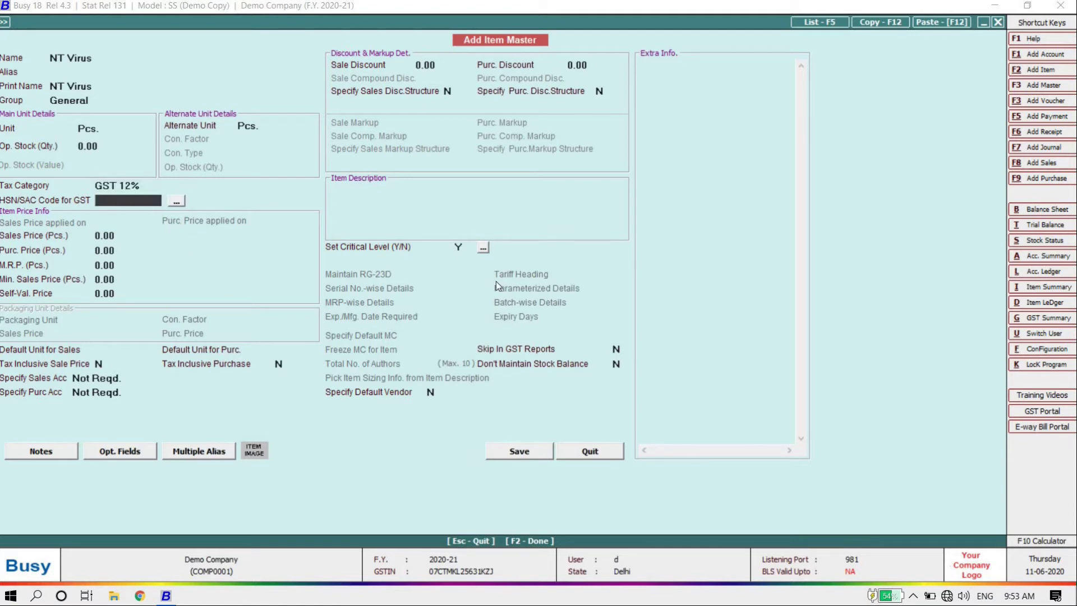
# - Enter HSN code 2596, sales price 2,500 and purchase price 2,000
pyautogui.write('2596')
pyautogui.press('Return')
pyautogui.write('2500')
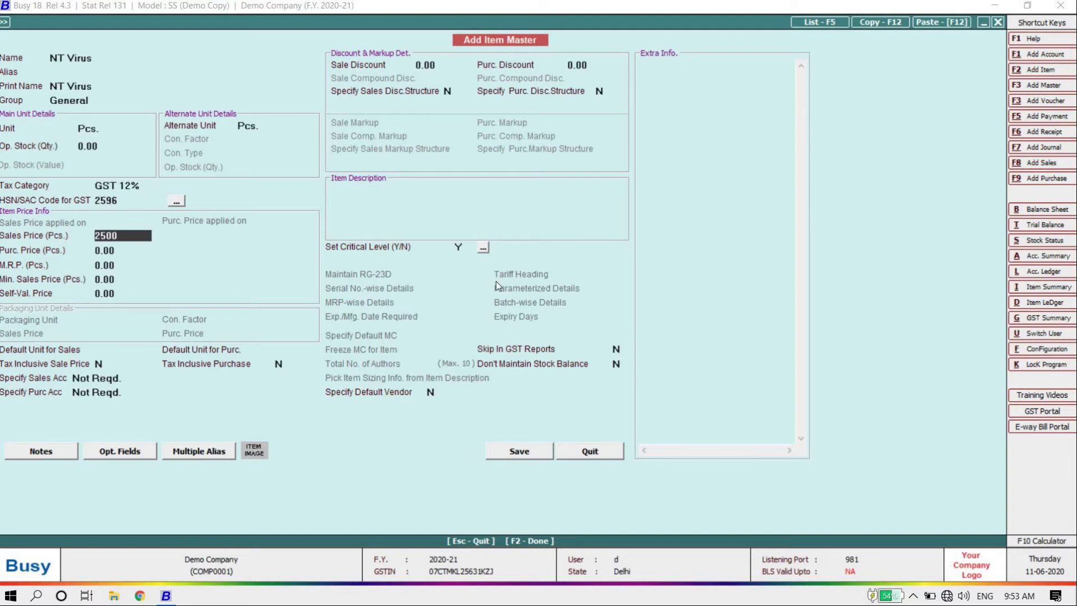
pyautogui.press('Return')
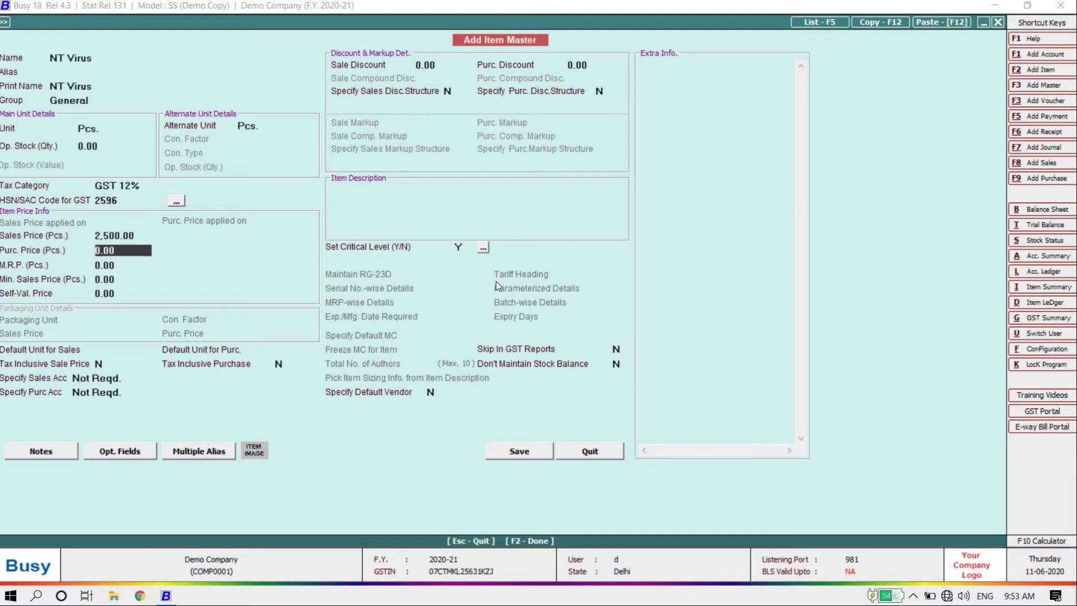
pyautogui.write('2000')
pyautogui.press('Return')
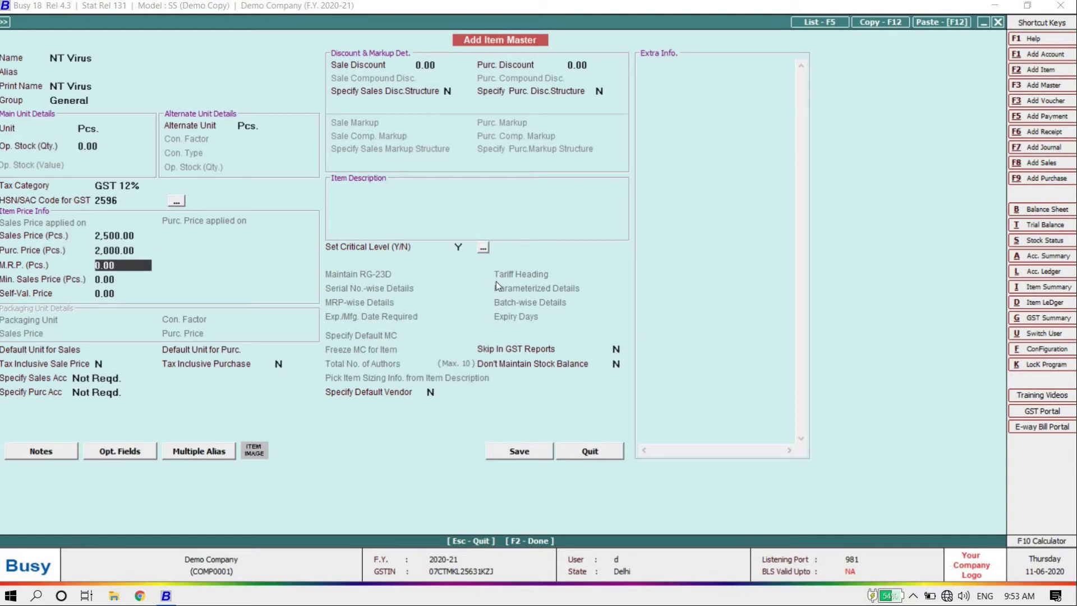
# - Set M.R.P. 3,000, minimum sales price 2,100, and both default units to Not Req
pyautogui.write('3000')
pyautogui.press('Return')
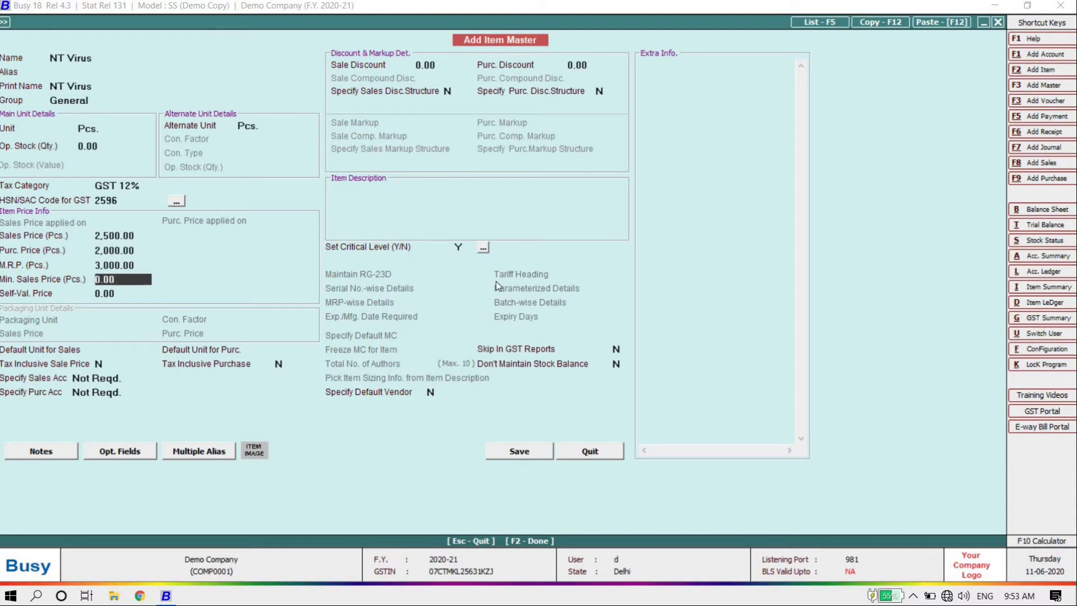
pyautogui.write('2100')
pyautogui.press('Return')
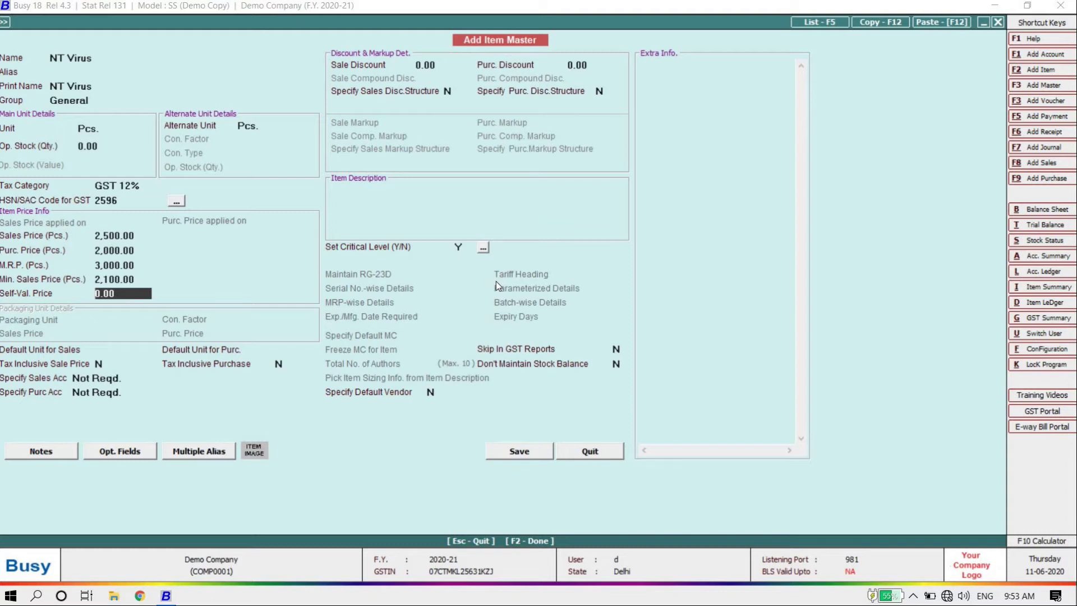
pyautogui.press('Return')
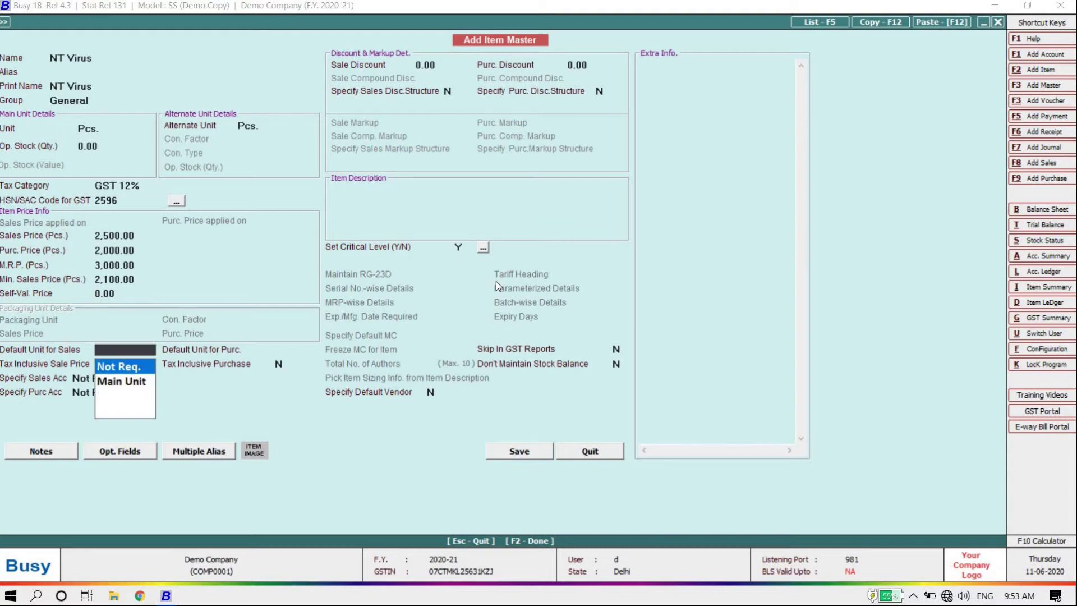
pyautogui.press('Return')
pyautogui.press('Return')
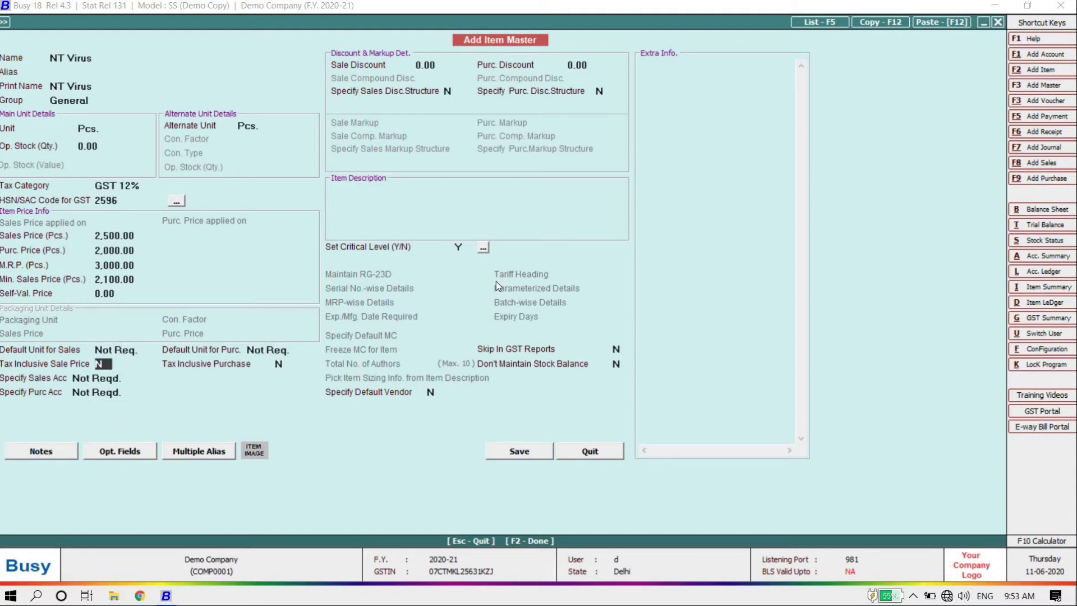
pyautogui.press('Return')
pyautogui.press('Return')
pyautogui.press('Return')
pyautogui.press('Return')
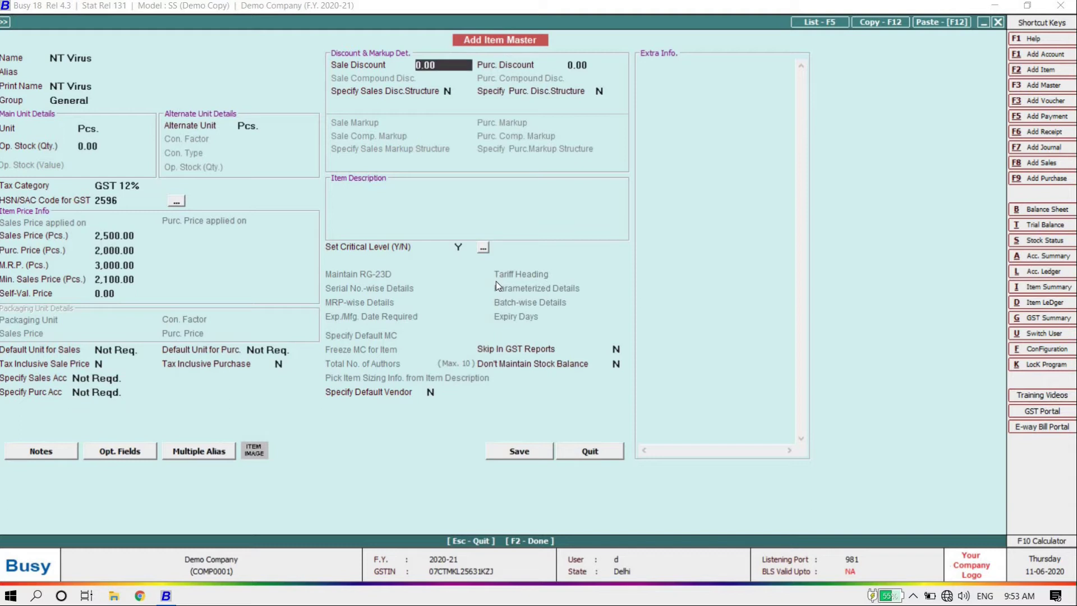
# - Give NT Virus a sale discount of 20 and purchase discount of 30, then open critical level settings
pyautogui.write('20')
pyautogui.press('Return')
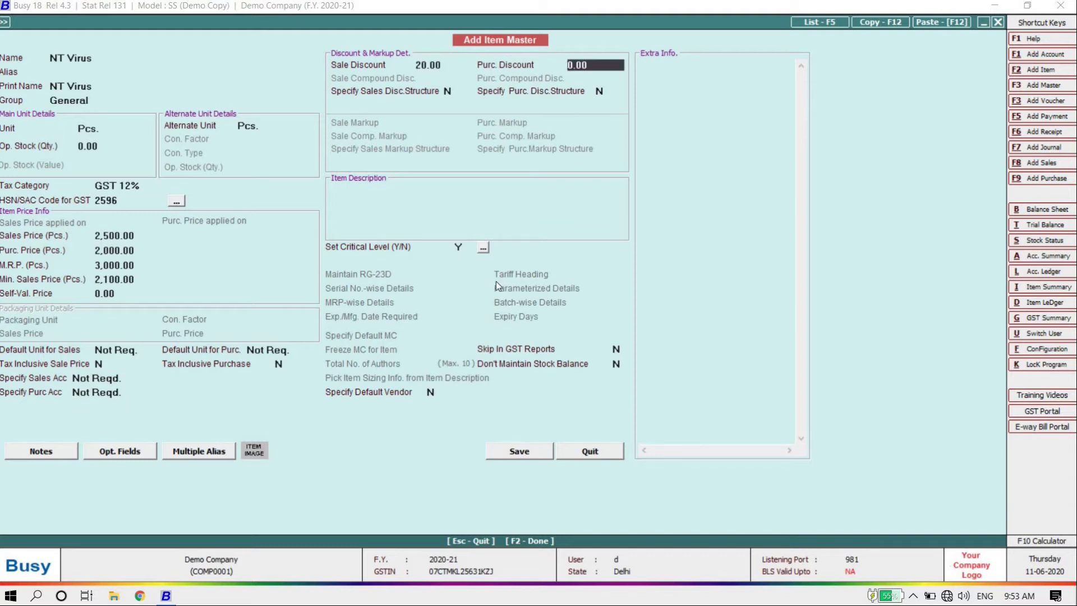
pyautogui.write('30')
pyautogui.press('Return')
pyautogui.press('Return')
pyautogui.press('Return')
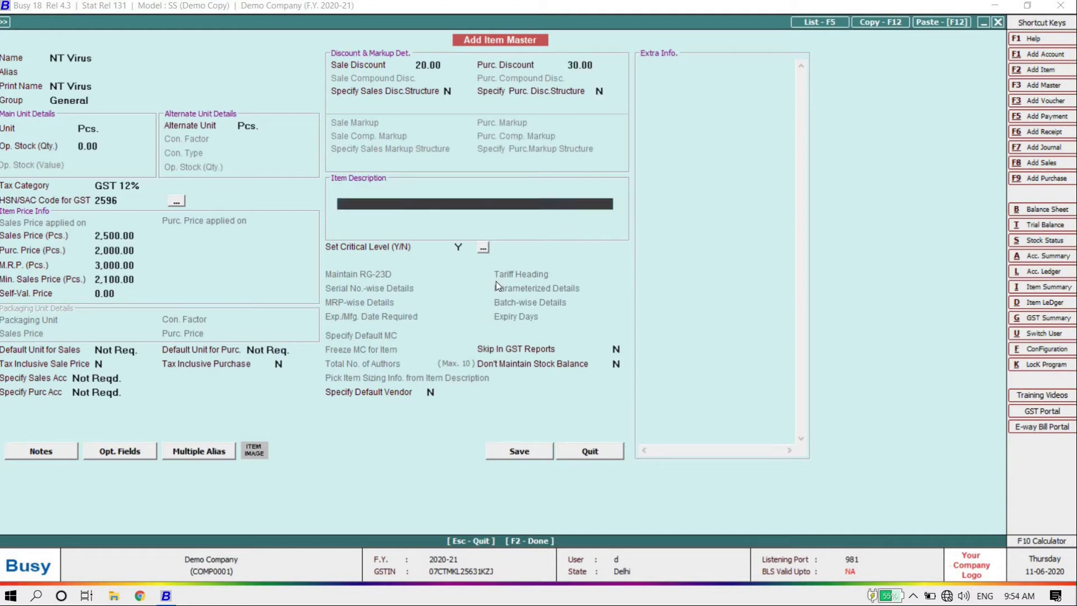
pyautogui.press('Return')
pyautogui.press('Return')
pyautogui.press('Return')
pyautogui.press('Return')
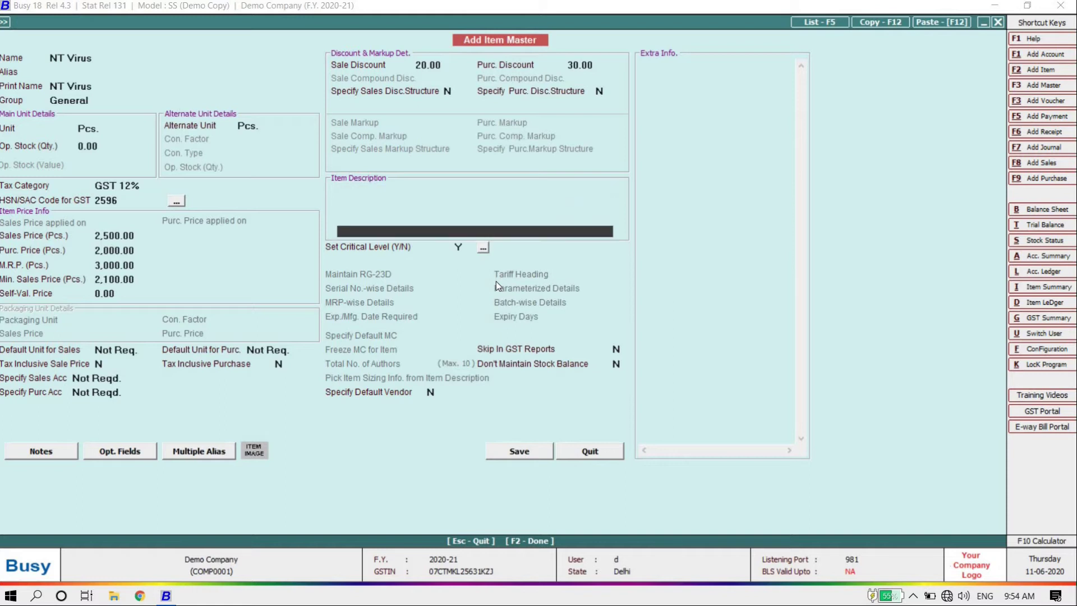
pyautogui.press('Return')
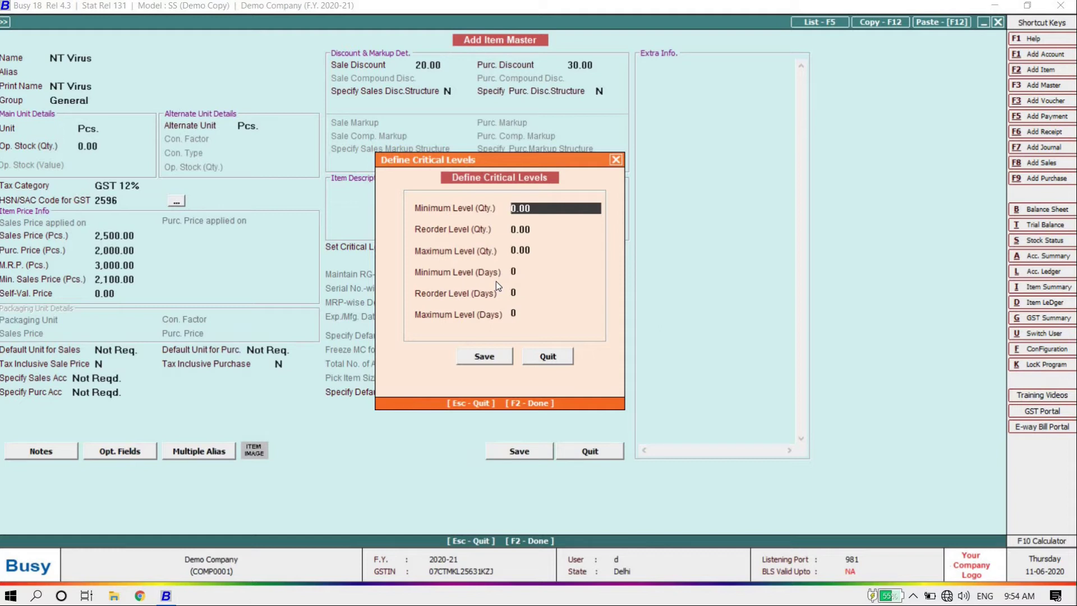
# - Save all-zero critical levels, then move to the Skip In GST Reports and stock-balance settings
pyautogui.press('Return')
pyautogui.press('Return')
pyautogui.press('Return')
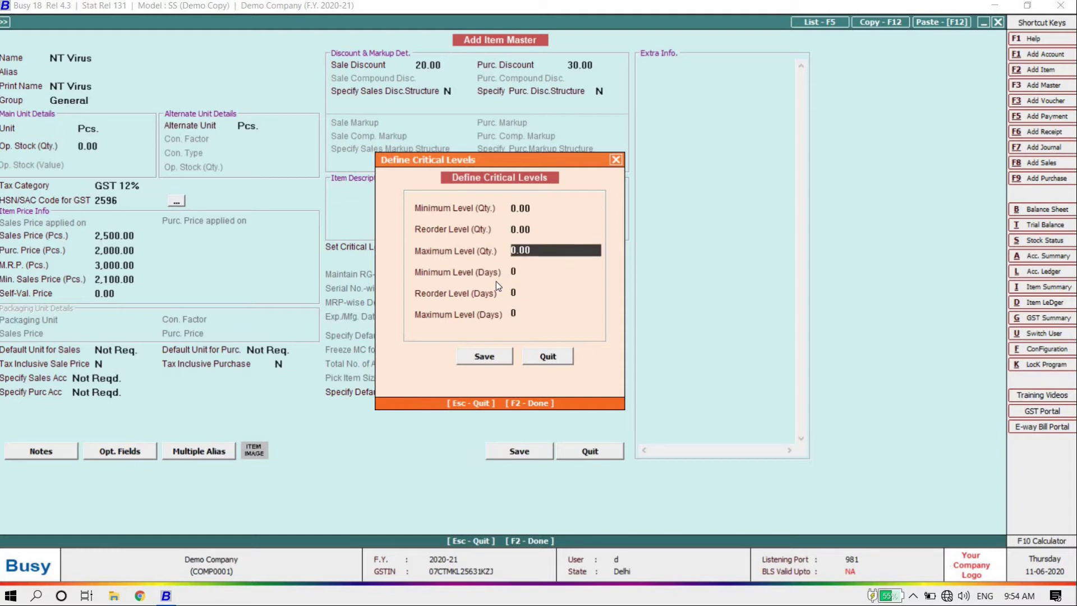
pyautogui.press('Up')
pyautogui.press('Up')
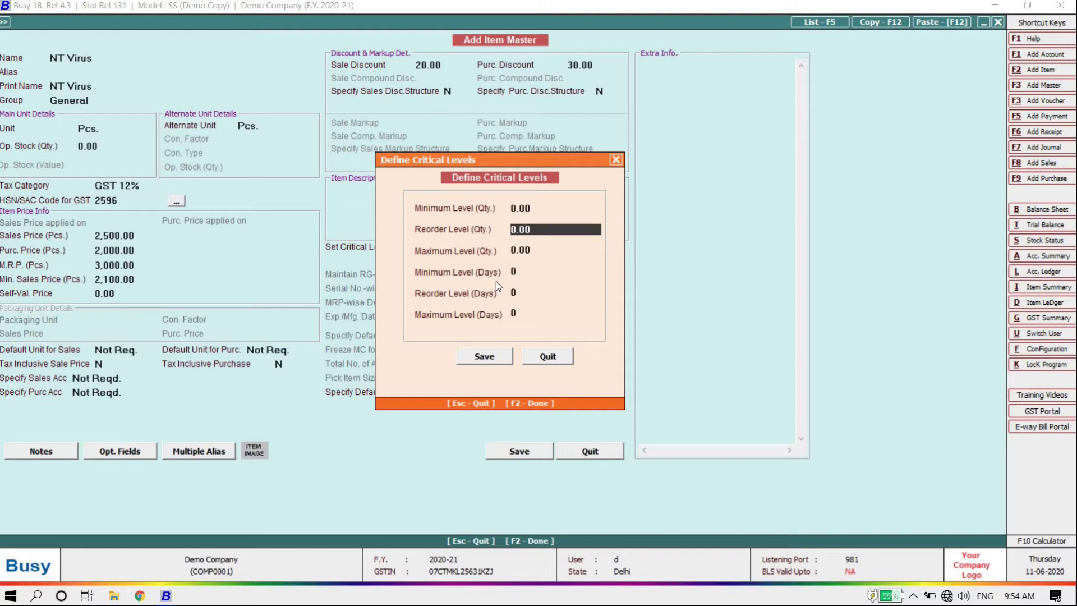
pyautogui.press('Return')
pyautogui.press('Return')
pyautogui.press('Return')
pyautogui.press('Return')
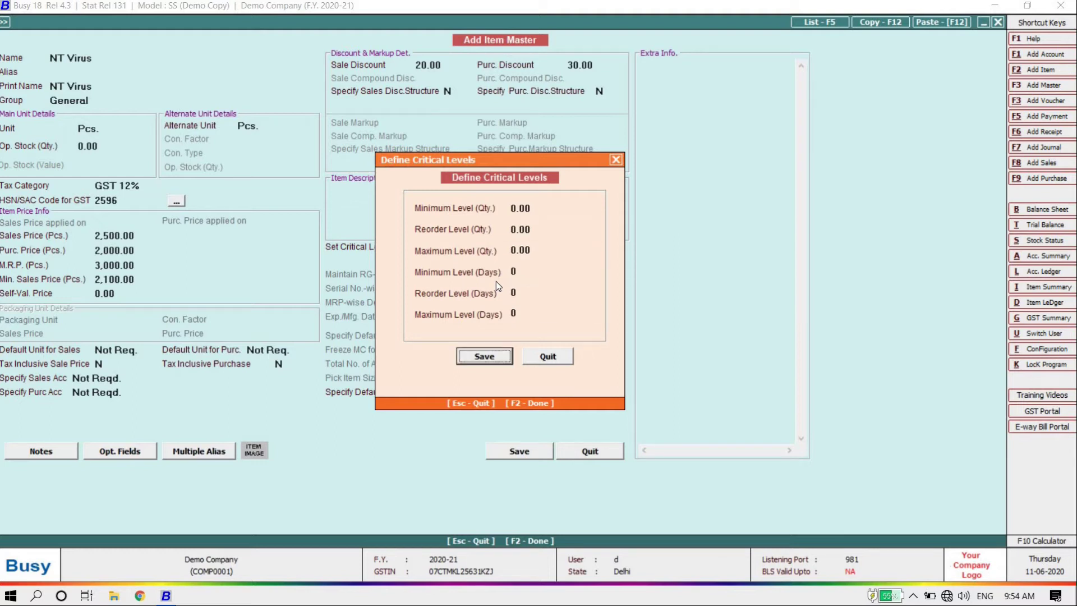
pyautogui.press('Return')
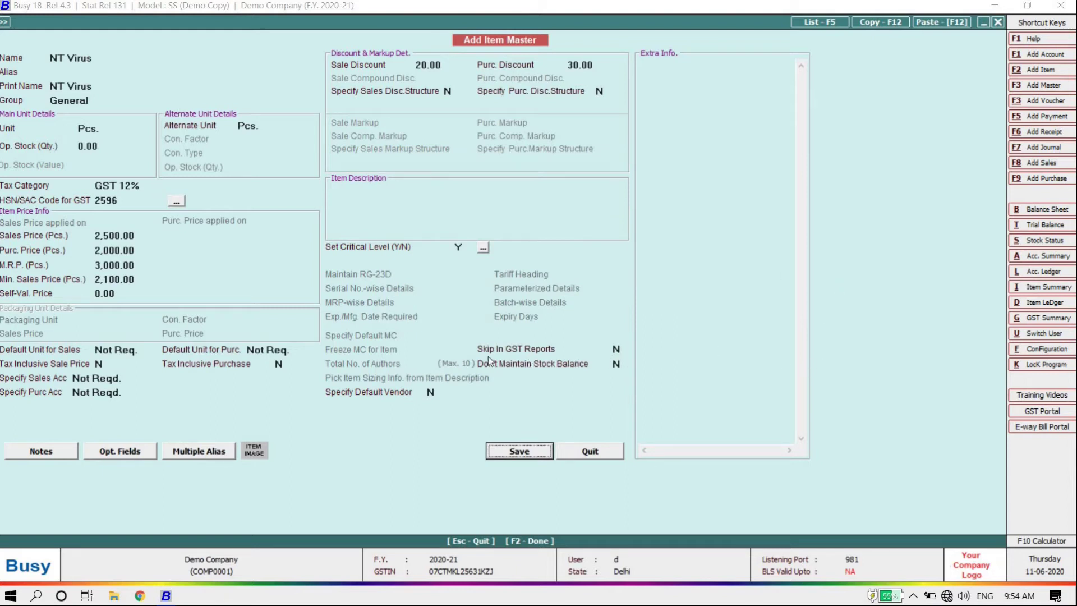
pyautogui.click(614, 349)
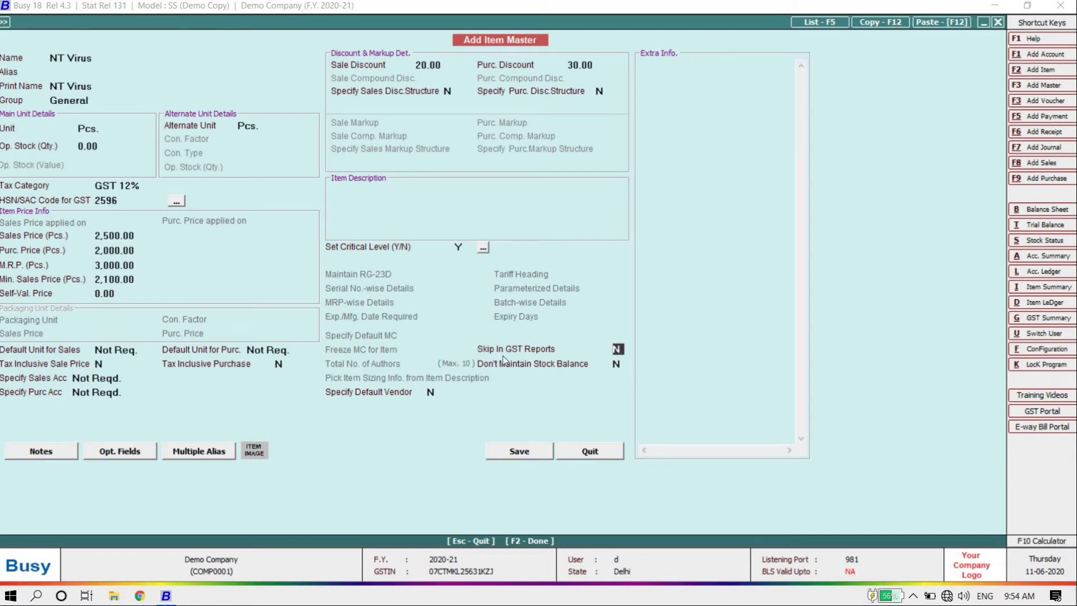
pyautogui.click(617, 364)
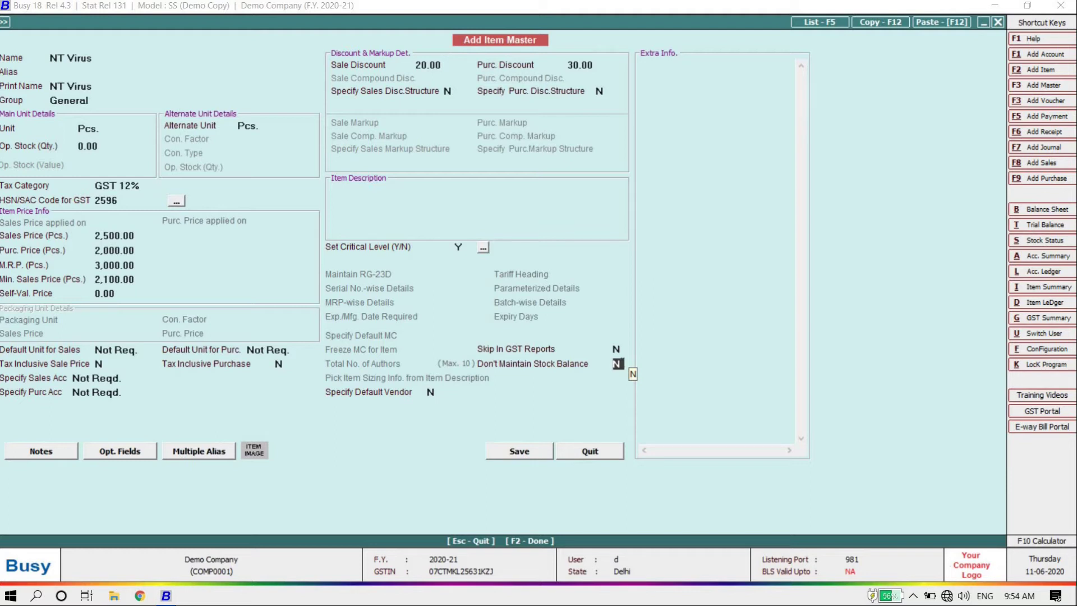
# - Skip the stock-balance and default-vendor settings and save the NT Virus item master
pyautogui.press('Return')
pyautogui.press('Return')
pyautogui.press('Up')
pyautogui.press('Return')
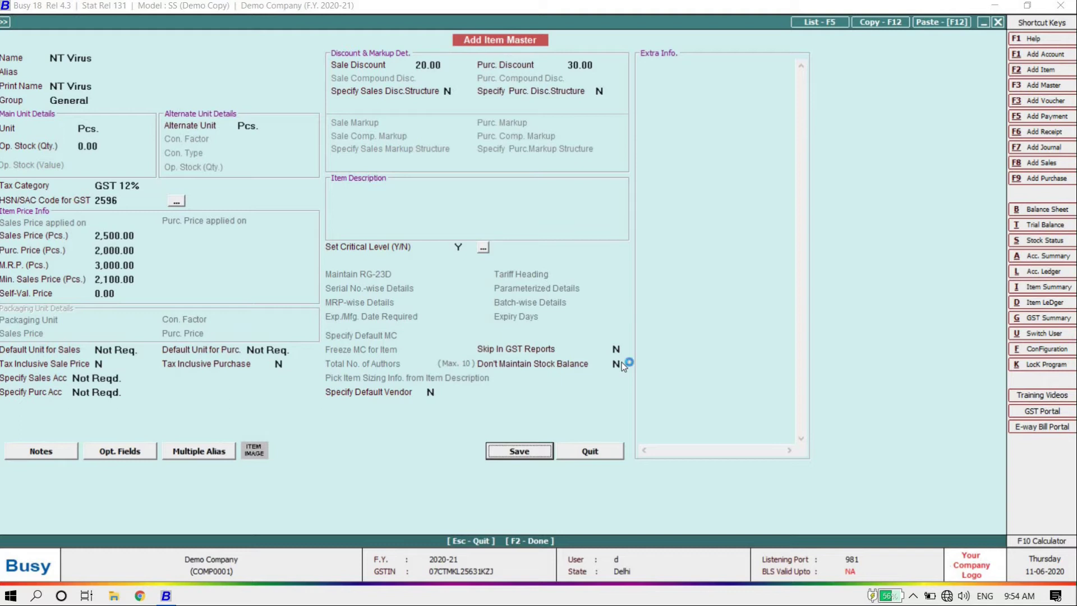
pyautogui.press('Return')
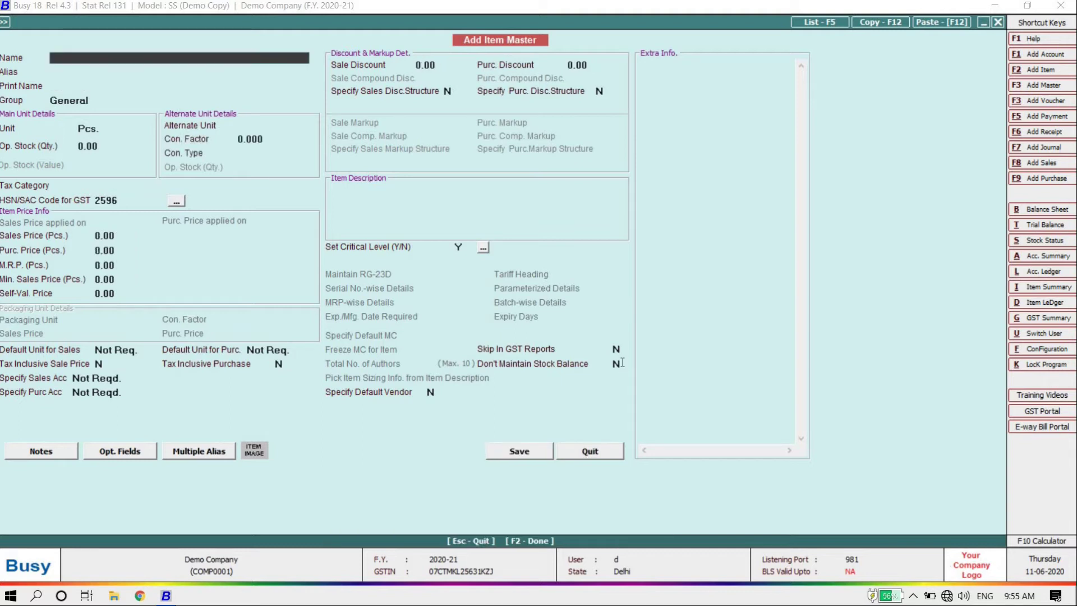
pyautogui.press('Escape')
# - Leave the item masters and start a new voucher via Transactions > Purchase > Add
pyautogui.press('Escape')
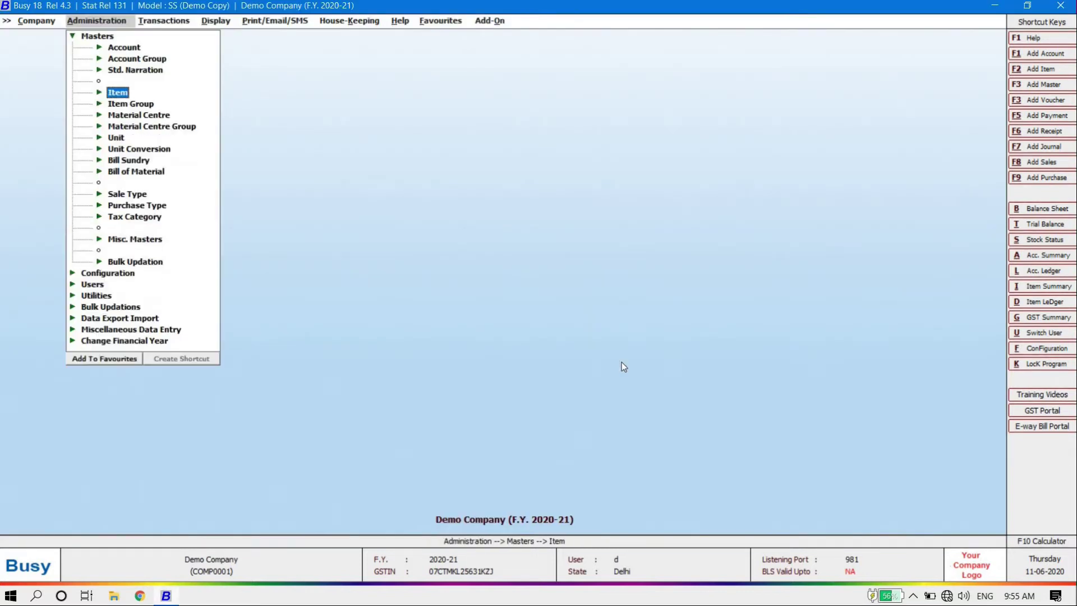
pyautogui.press('Escape')
pyautogui.press('Right')
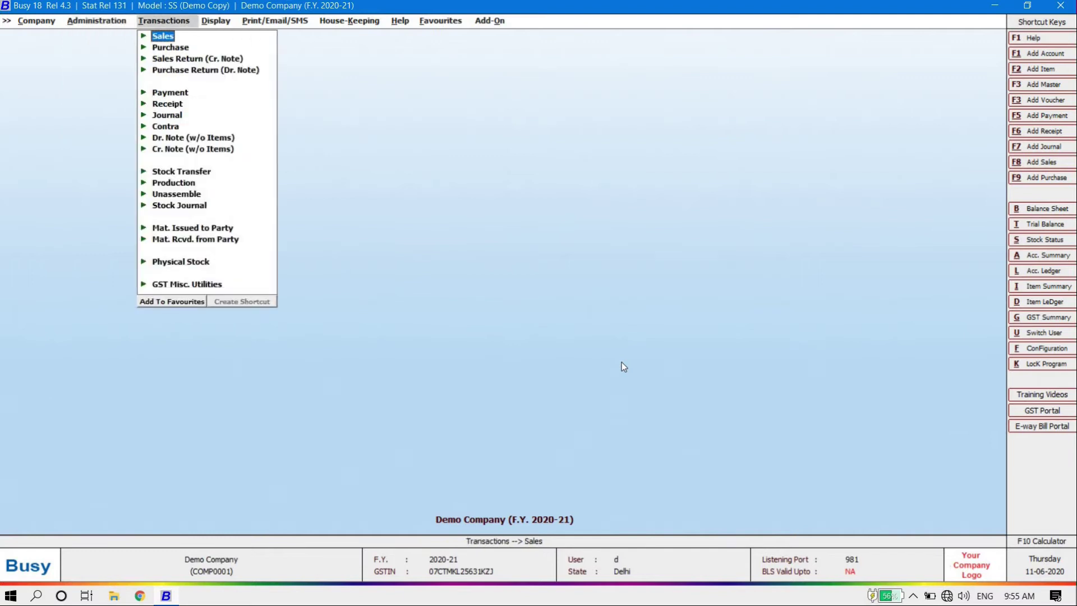
pyautogui.press('Return')
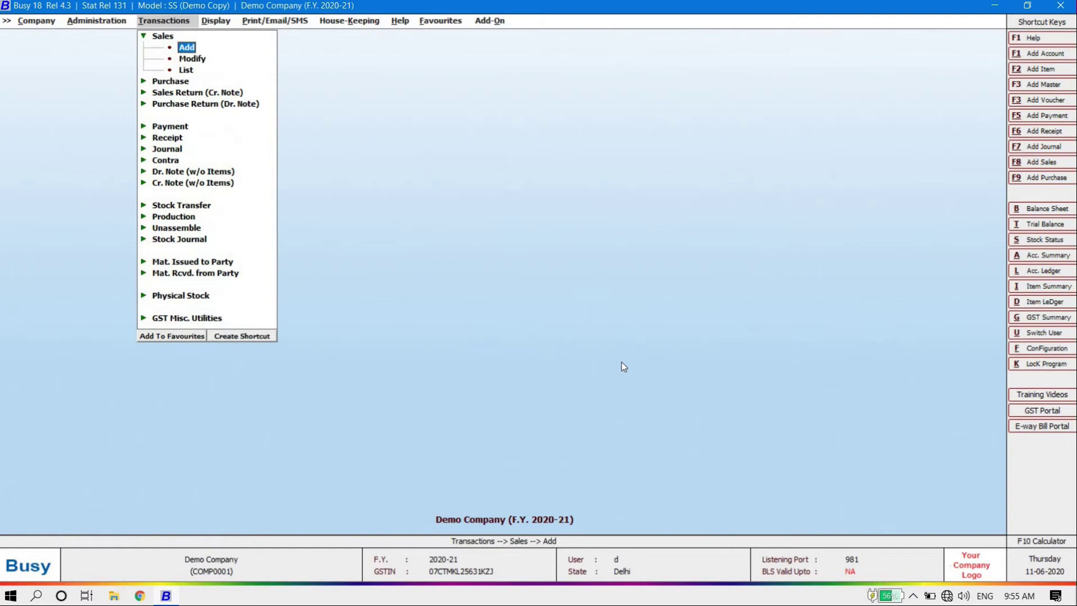
pyautogui.press('Escape')
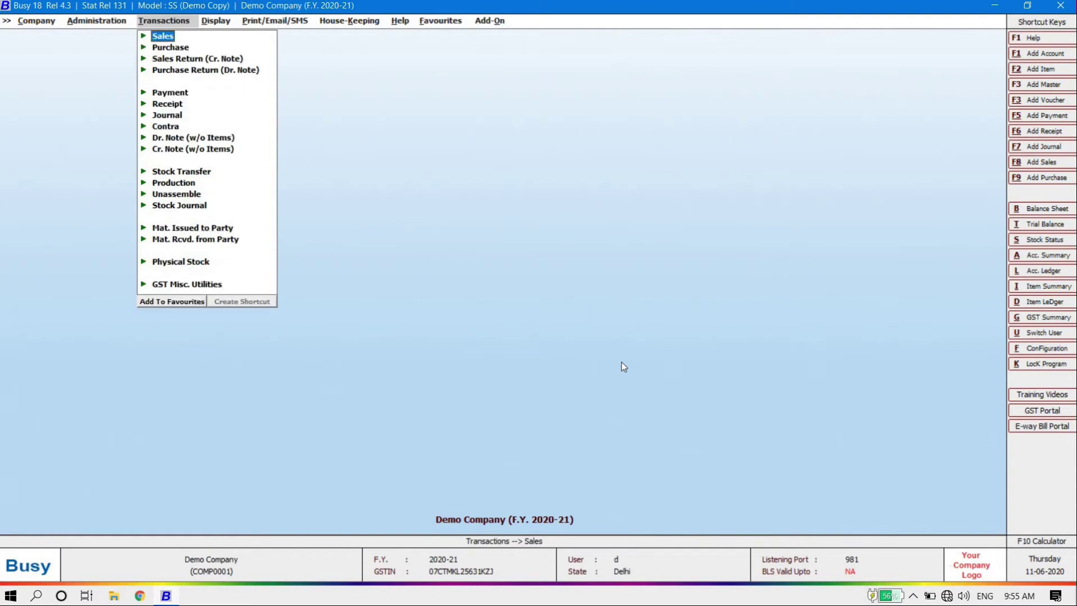
pyautogui.press('Down')
pyautogui.press('Return')
pyautogui.press('Escape')
pyautogui.press('Down')
pyautogui.press('Up')
pyautogui.press('Up')
pyautogui.press('Return')
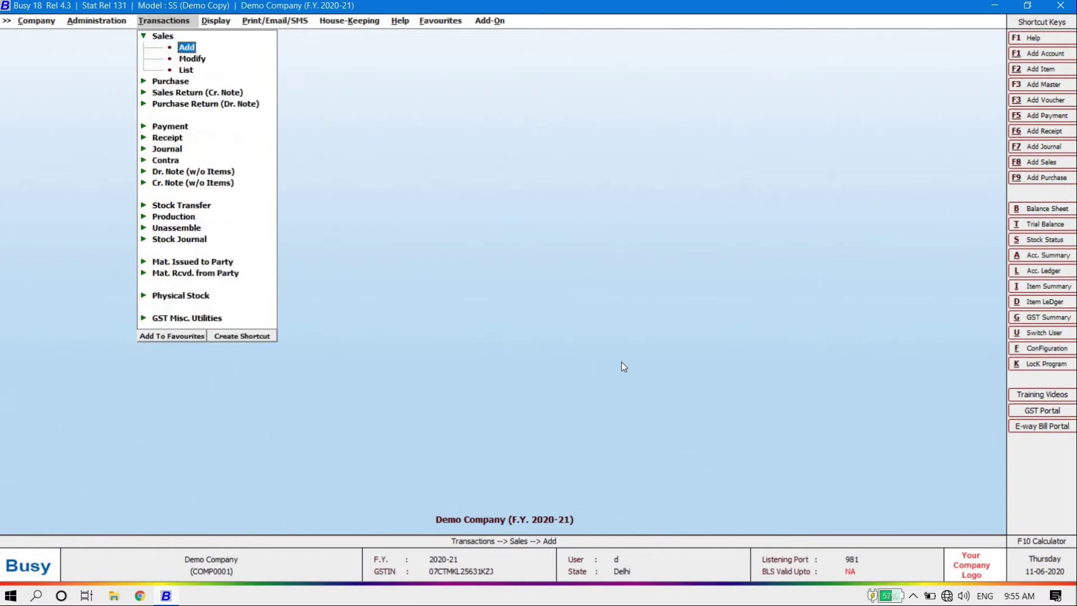
pyautogui.press('Escape')
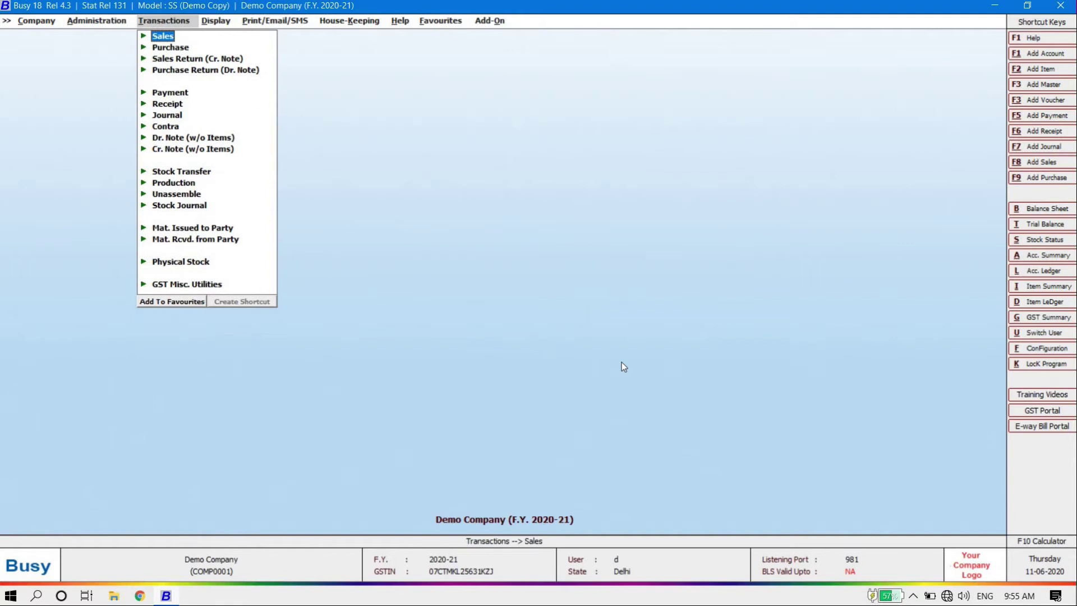
pyautogui.press('Down')
pyautogui.press('Return')
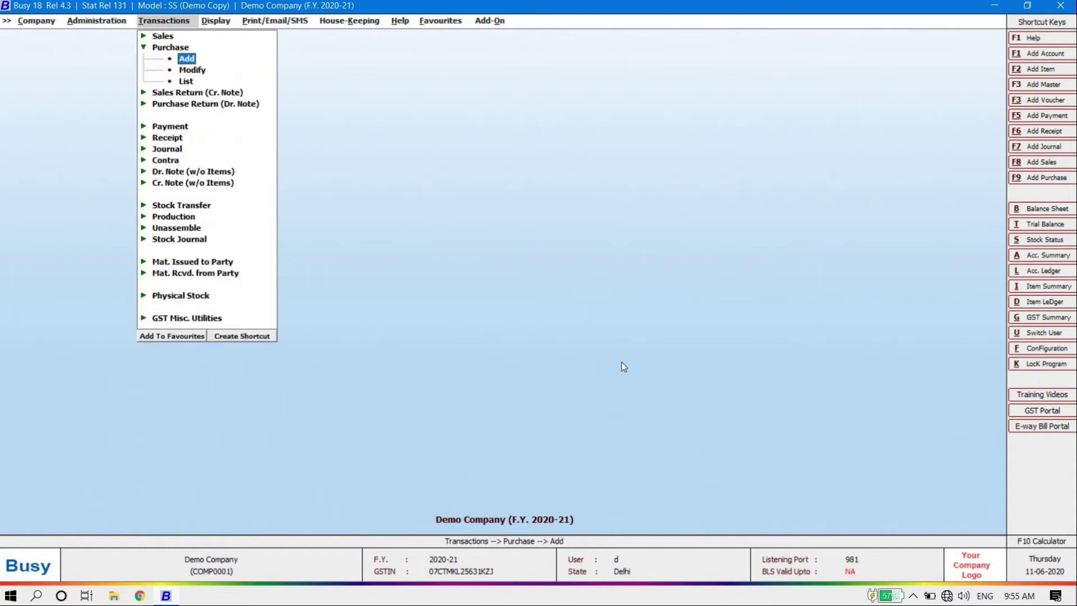
pyautogui.press('Return')
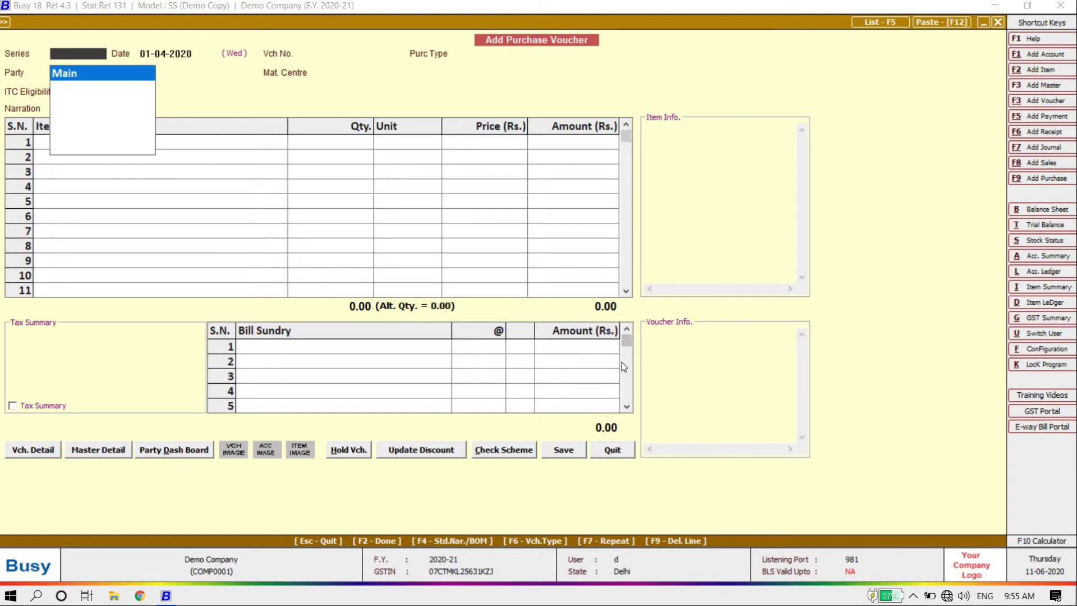
# - Accept series Main and date 01-04-2020, and set voucher number 2500kf
pyautogui.press('Return')
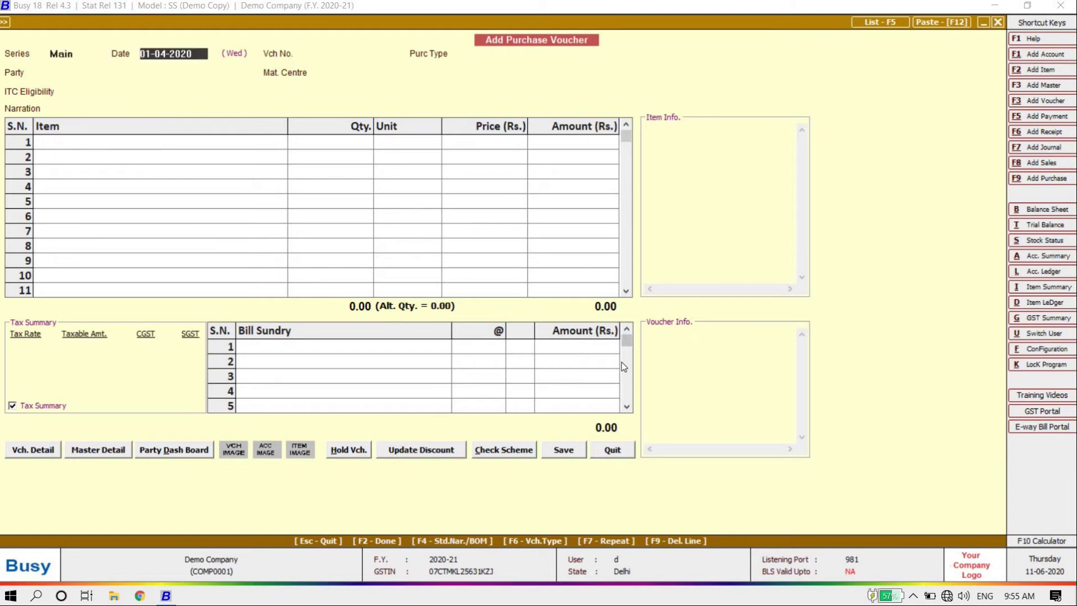
pyautogui.press('Return')
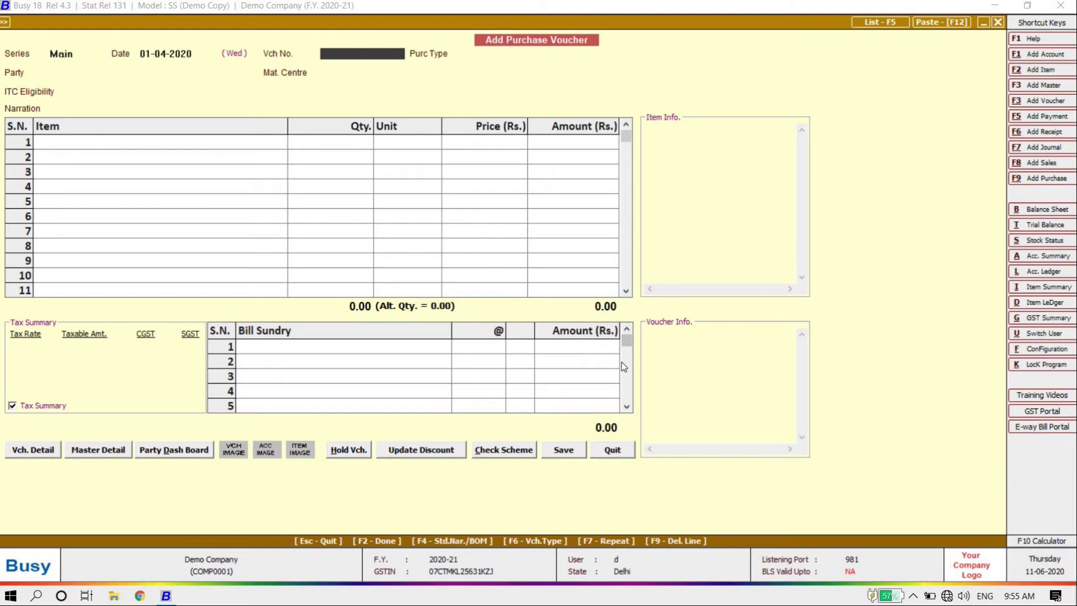
pyautogui.write('2500kf')
pyautogui.press('Return')
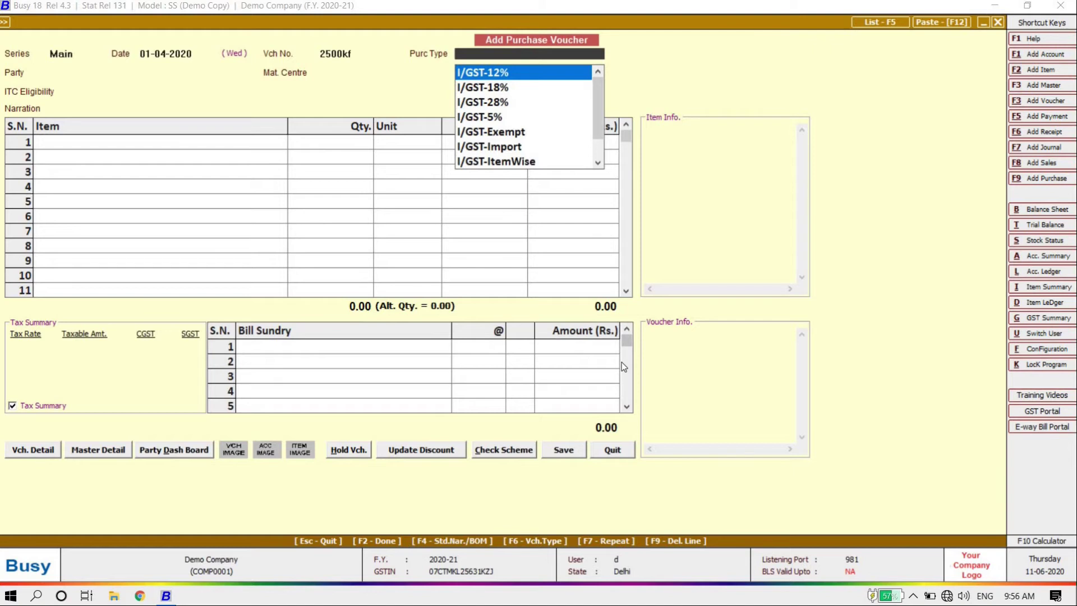
# - Set the purchase type to L/GST-ItemWise
pyautogui.write('12')
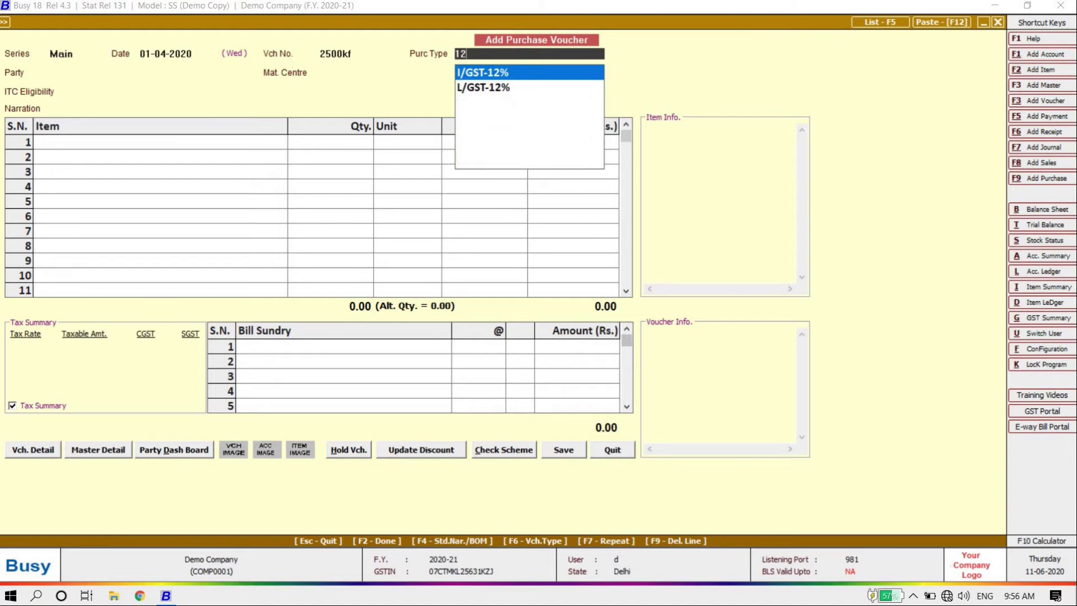
pyautogui.press('Down')
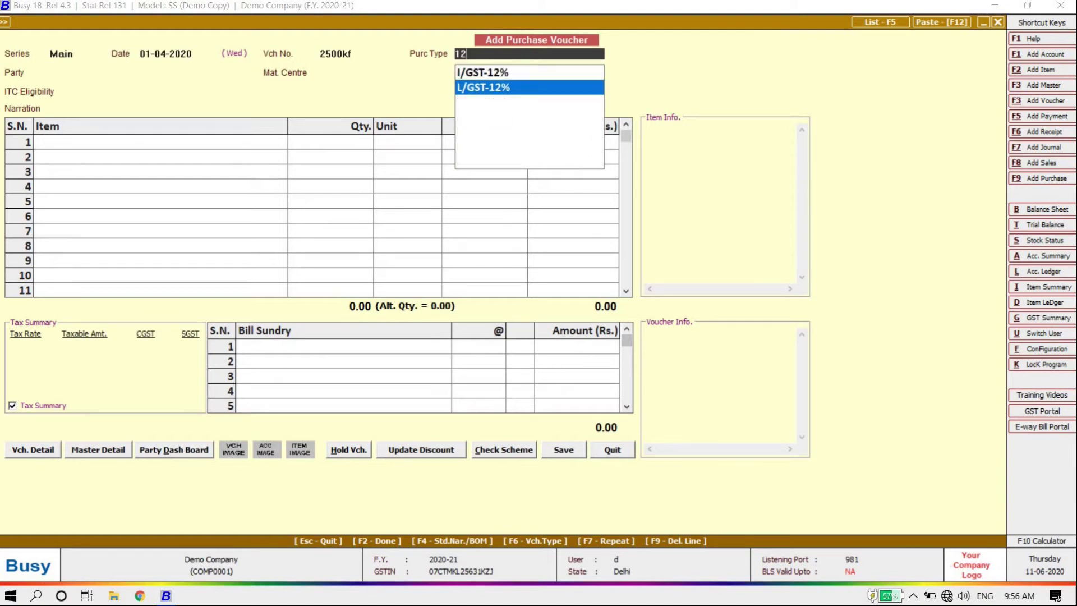
pyautogui.press('Up')
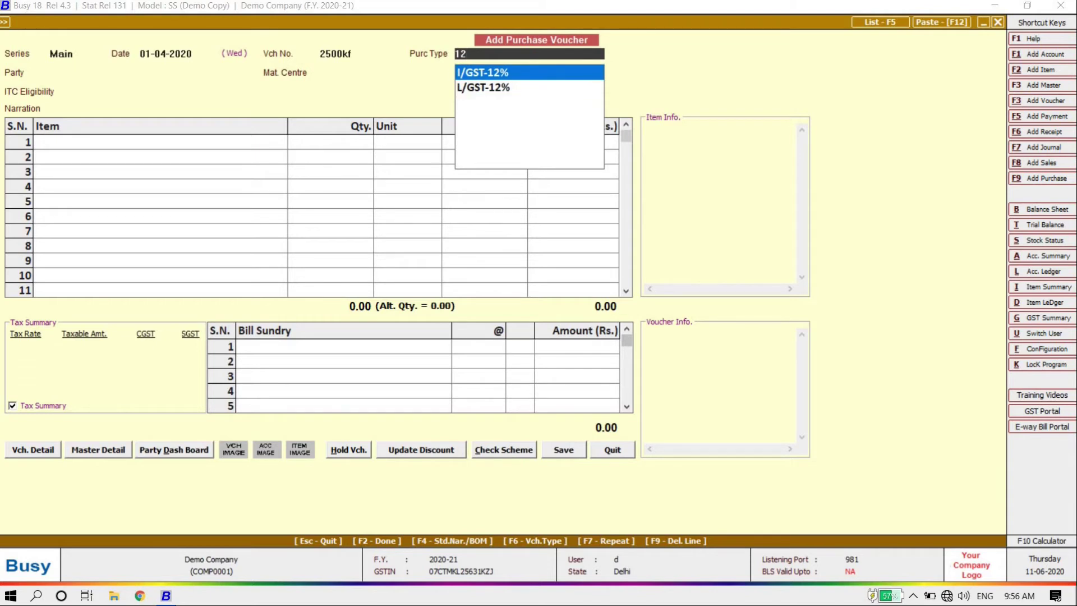
pyautogui.press('BackSpace')
pyautogui.press('BackSpace')
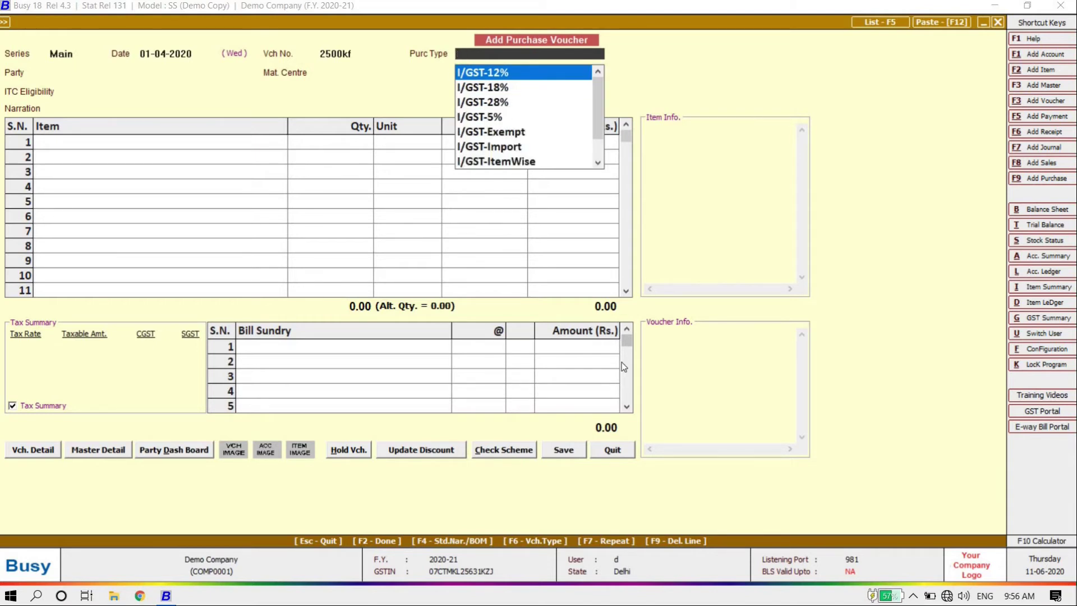
pyautogui.write('ite')
pyautogui.press('Down')
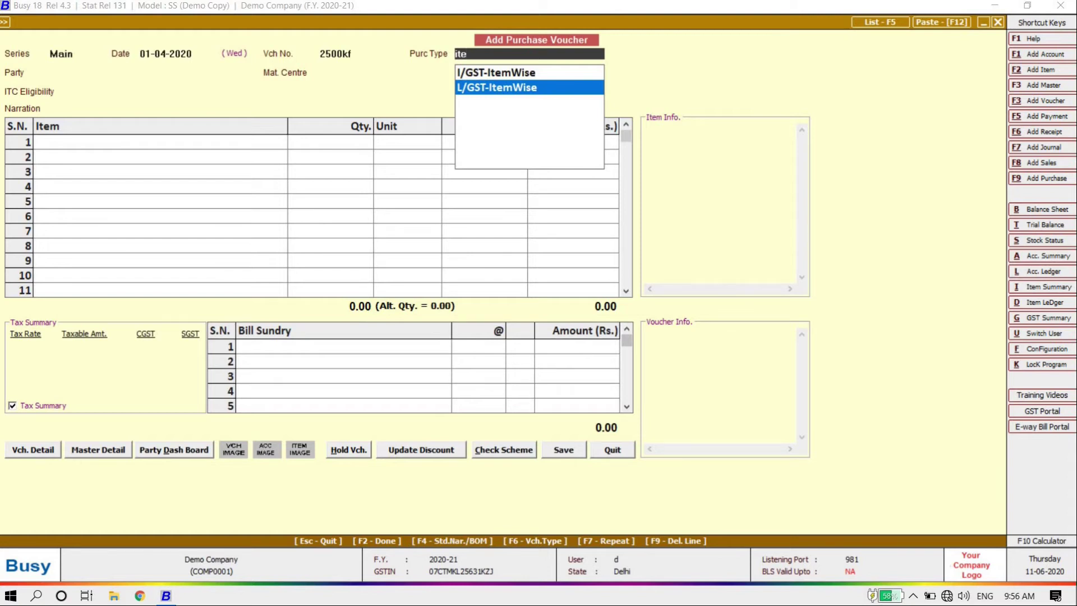
pyautogui.press('Return')
pyautogui.press('Down')
pyautogui.press('Down')
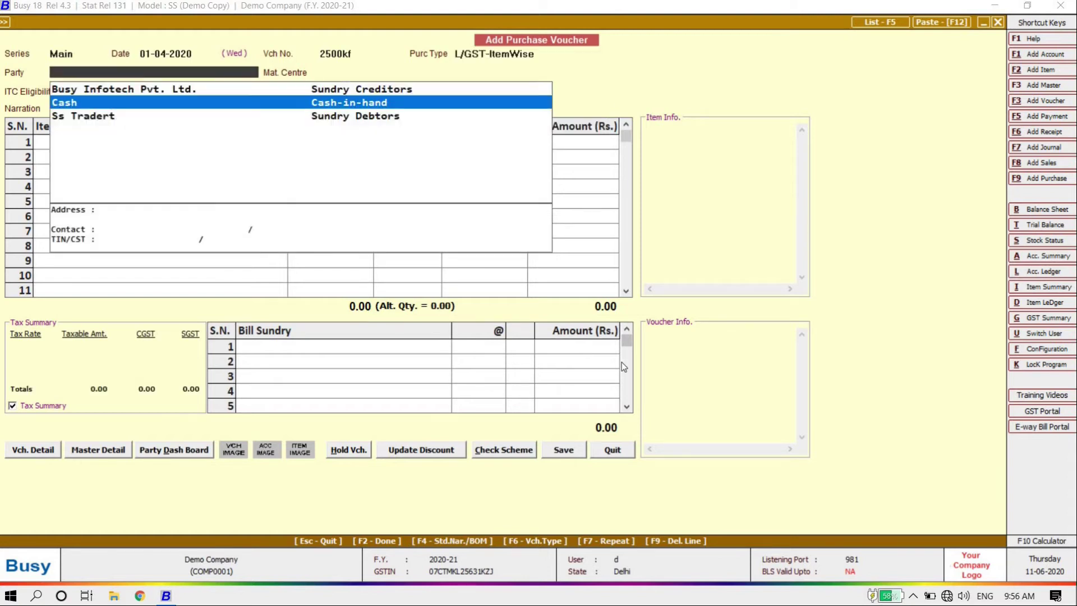
# - Choose Cash as the purchase voucher's party and accept the unregistered-party warning
pyautogui.press('Up')
pyautogui.press('Up')
pyautogui.press('Down')
pyautogui.press('Down')
pyautogui.press('Up')
pyautogui.press('Up')
pyautogui.press('Down')
pyautogui.press('F3')
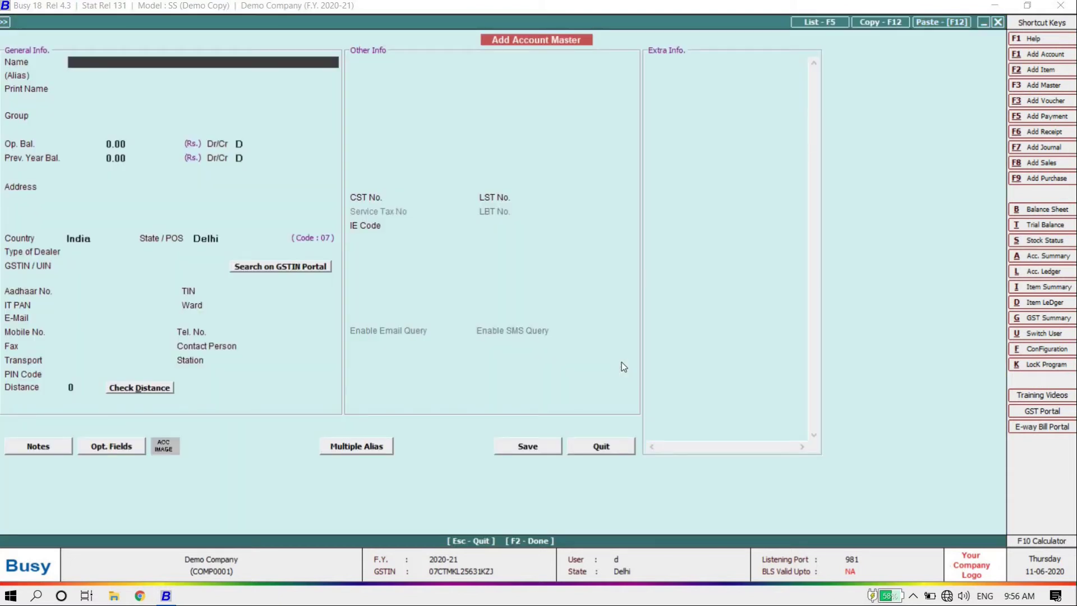
pyautogui.press('Escape')
pyautogui.press('Down')
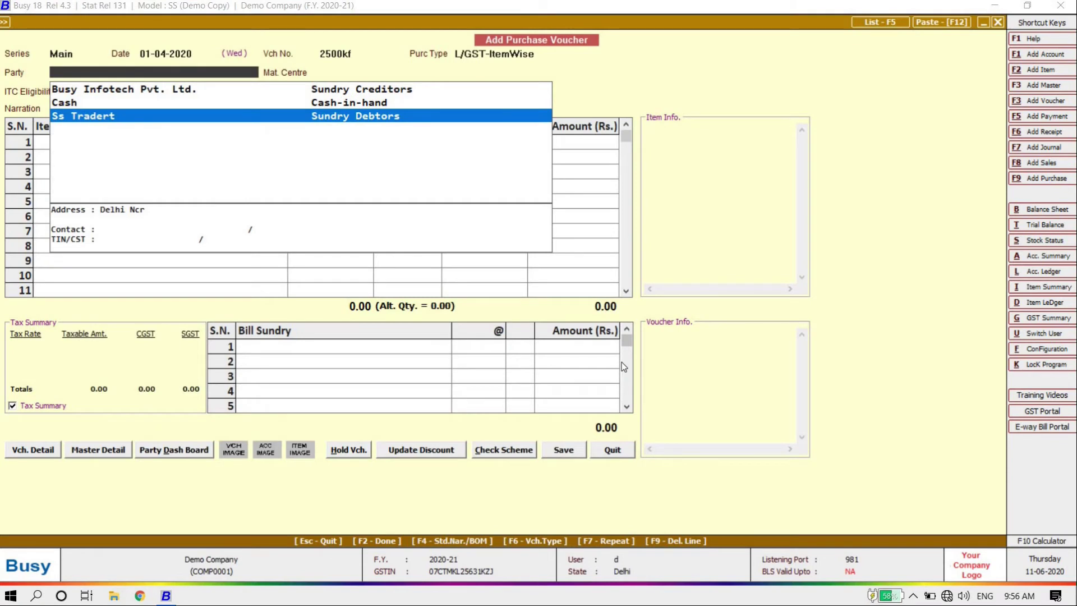
pyautogui.press('Up')
pyautogui.press('Up')
pyautogui.press('Down')
pyautogui.press('Return')
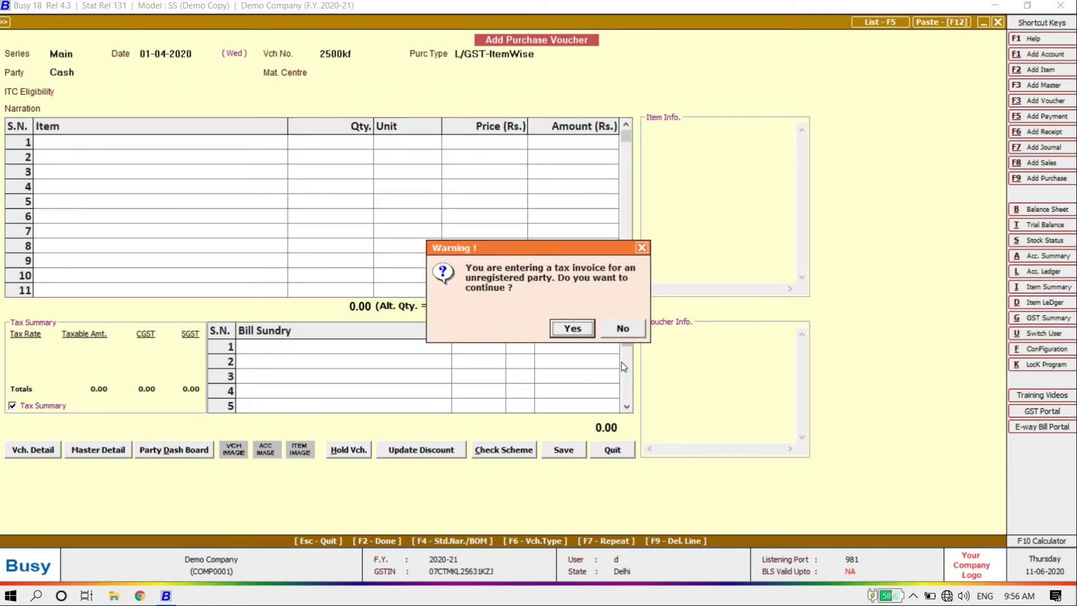
pyautogui.press('Return')
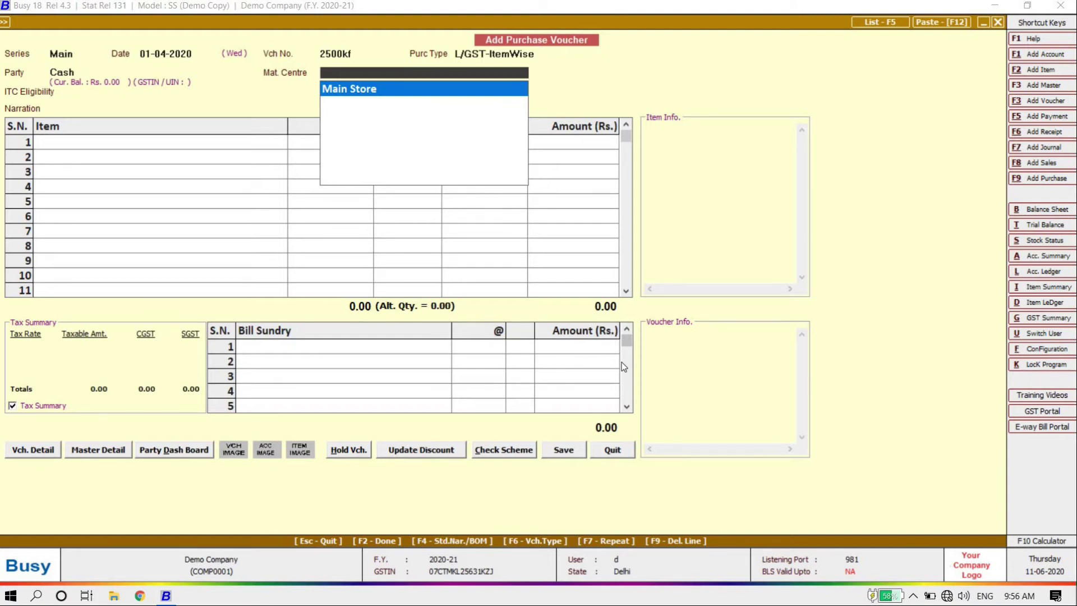
# - Accept Main Store and Input Goods/Services, then add 250 NT Virus to the first row
pyautogui.press('Return')
pyautogui.press('Return')
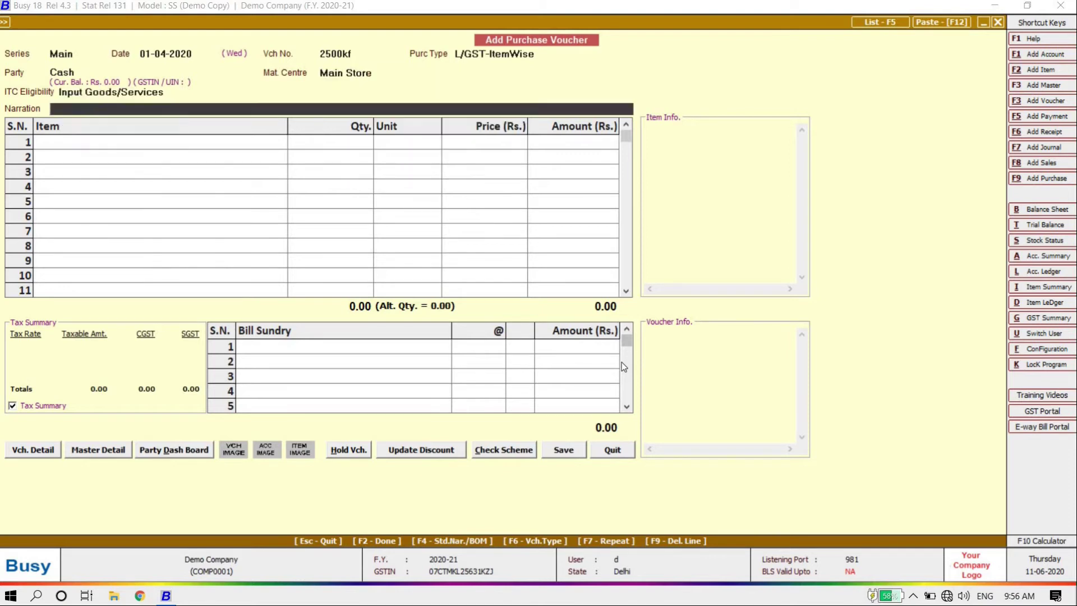
pyautogui.press('Escape')
pyautogui.press('Return')
pyautogui.press('Return')
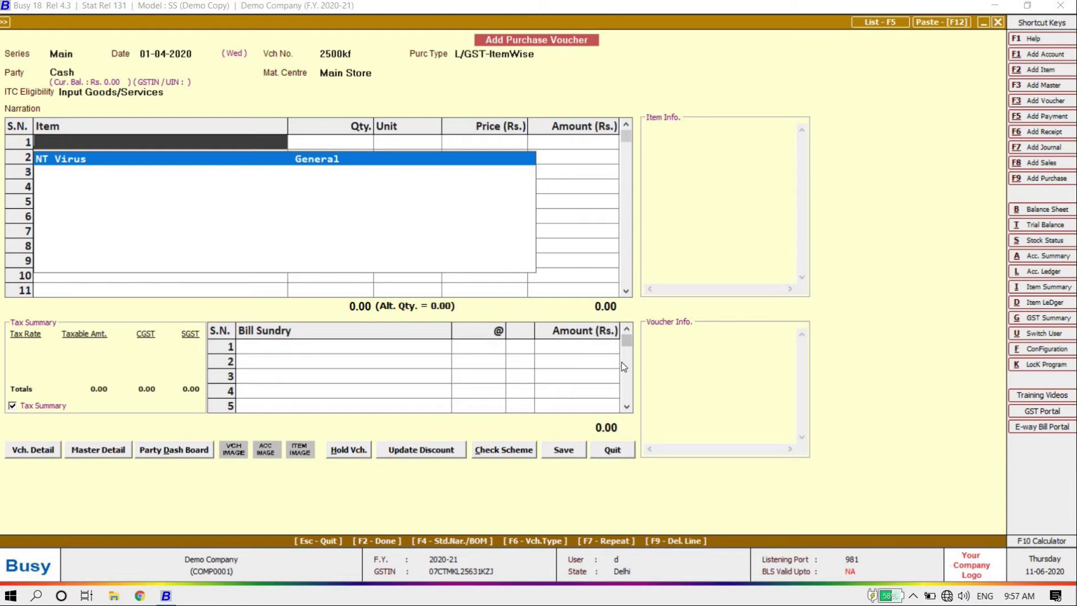
pyautogui.press('Return')
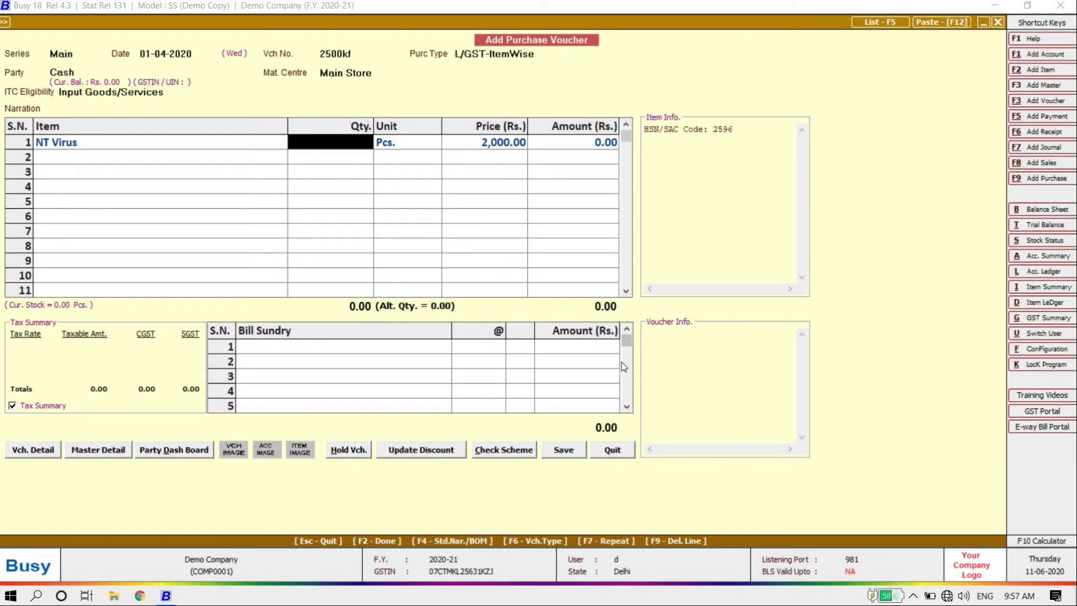
pyautogui.write('250')
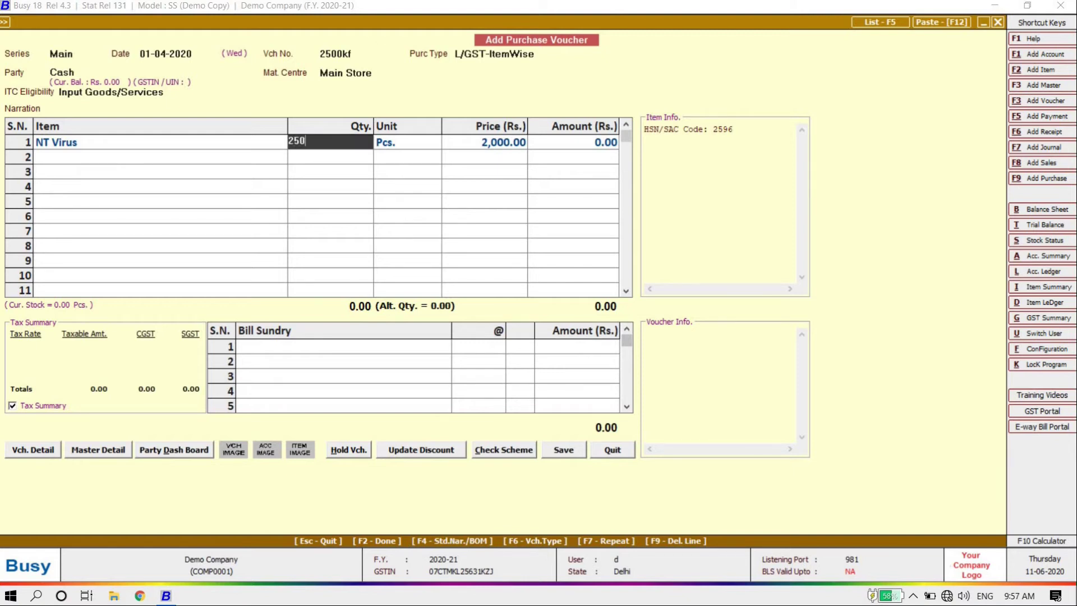
pyautogui.press('Return')
pyautogui.press('Return')
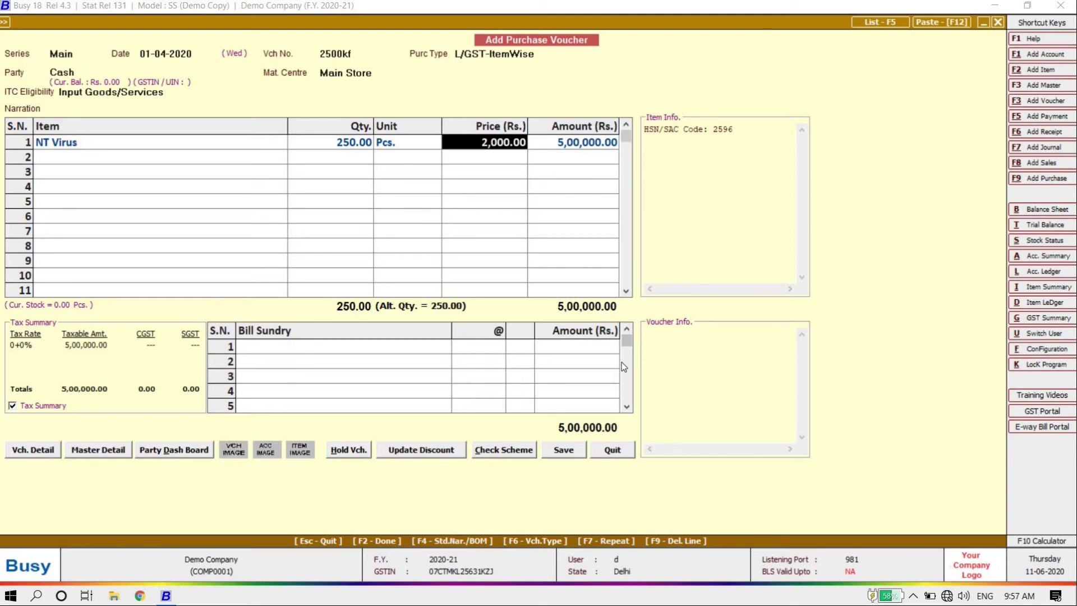
# - Price NT Virus at 2,100, confirm the 12% GST breakdown, and move to bill sundries
pyautogui.press('Return')
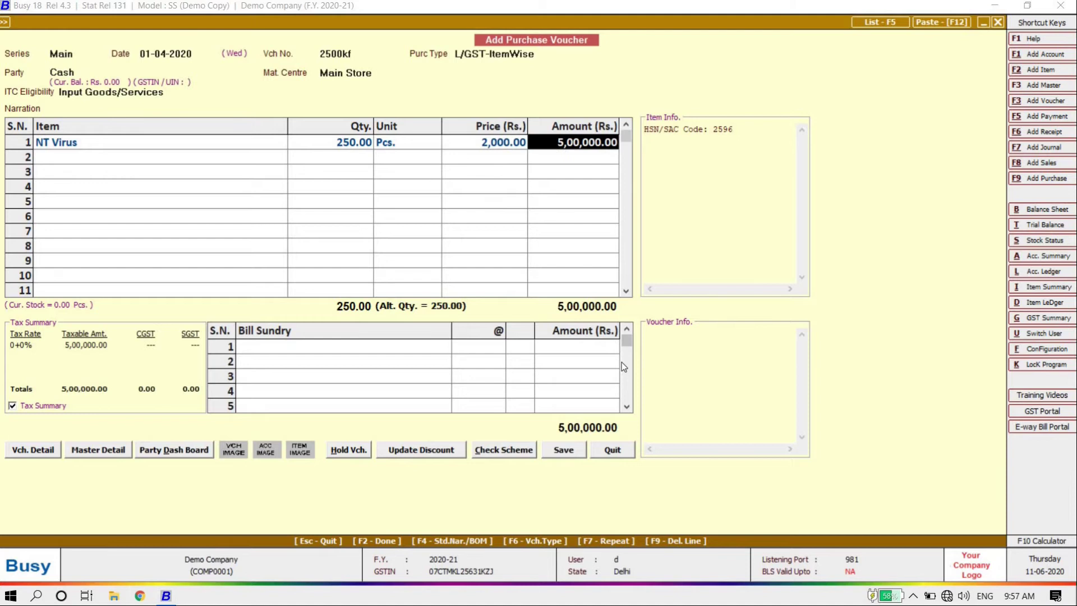
pyautogui.hotkey('shift', 'Tab')
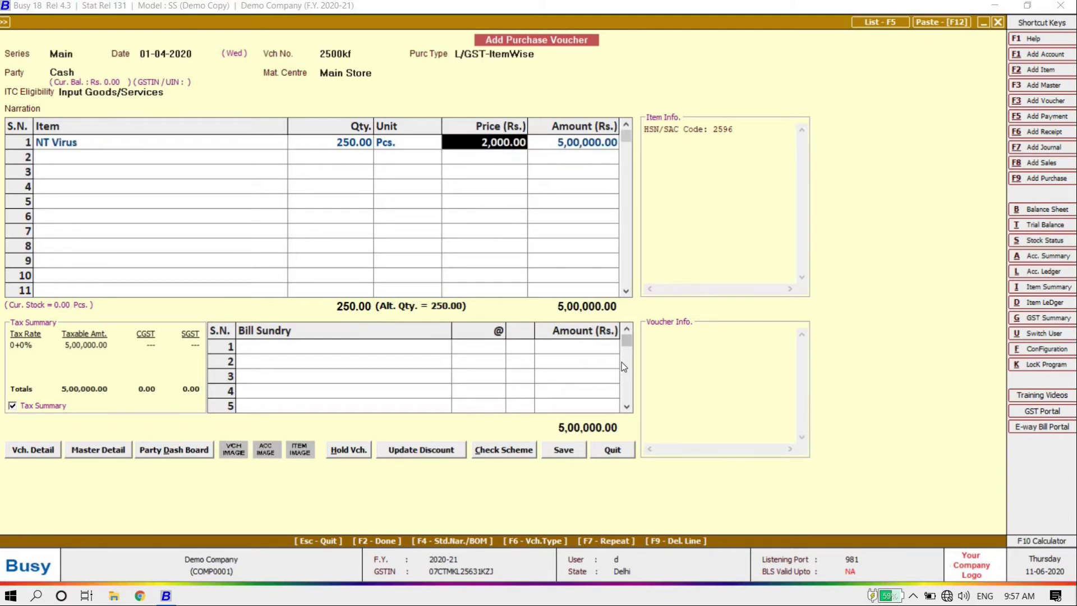
pyautogui.write('2100')
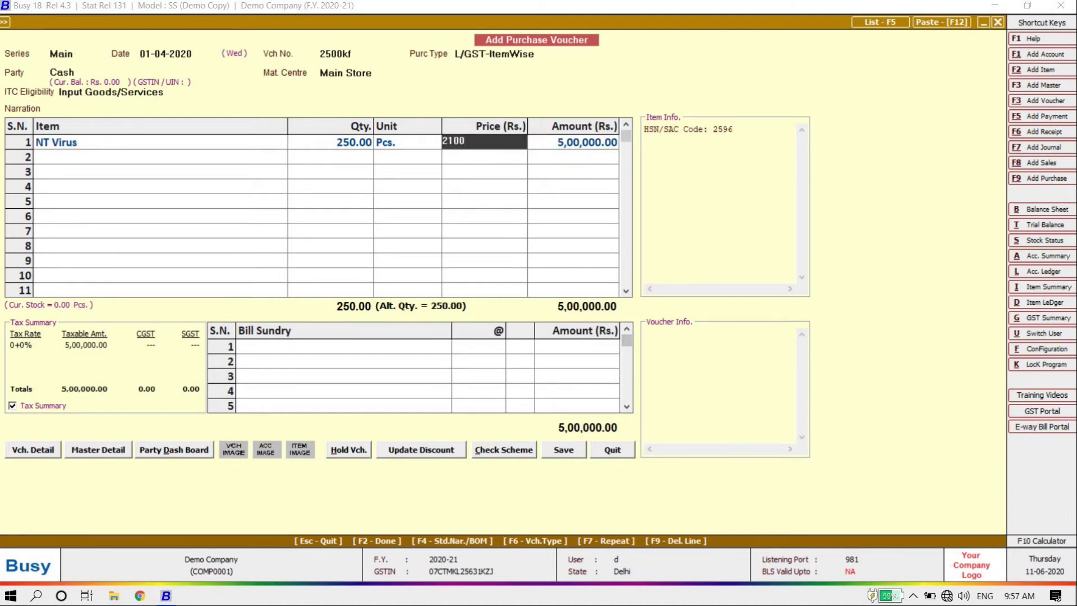
pyautogui.press('Return')
pyautogui.press('Return')
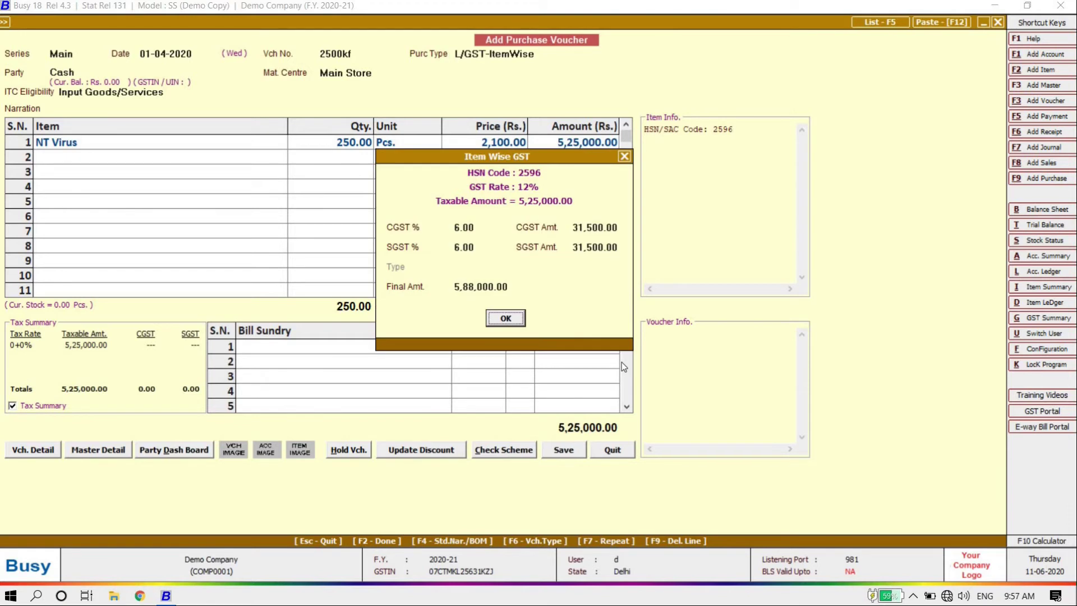
pyautogui.press('Return')
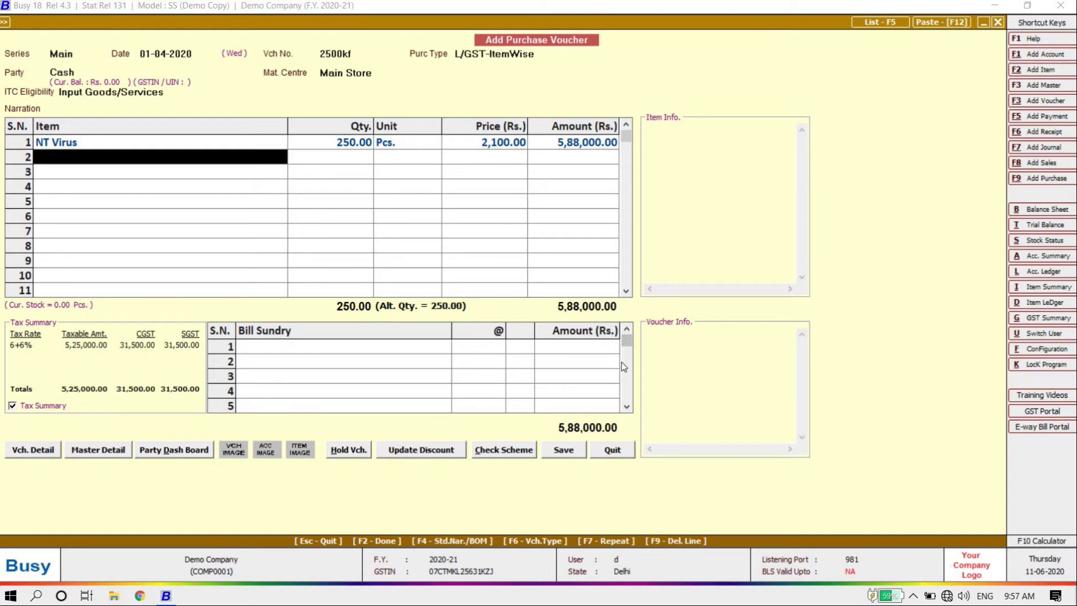
pyautogui.press('Return')
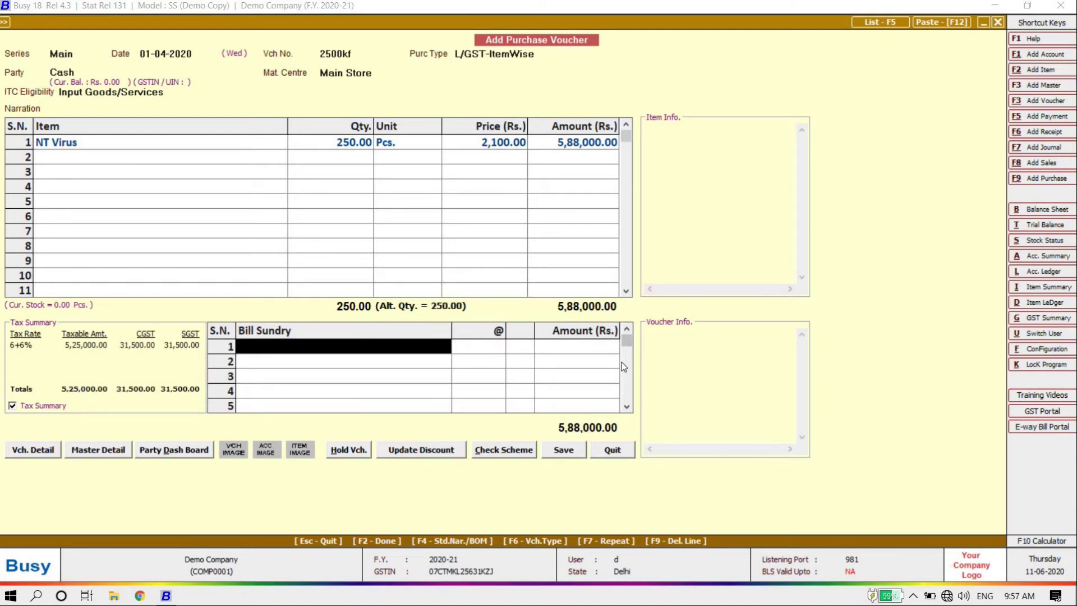
# - Add Freight & Forwarding Charges of 500 as the bill sundry
pyautogui.write('r')
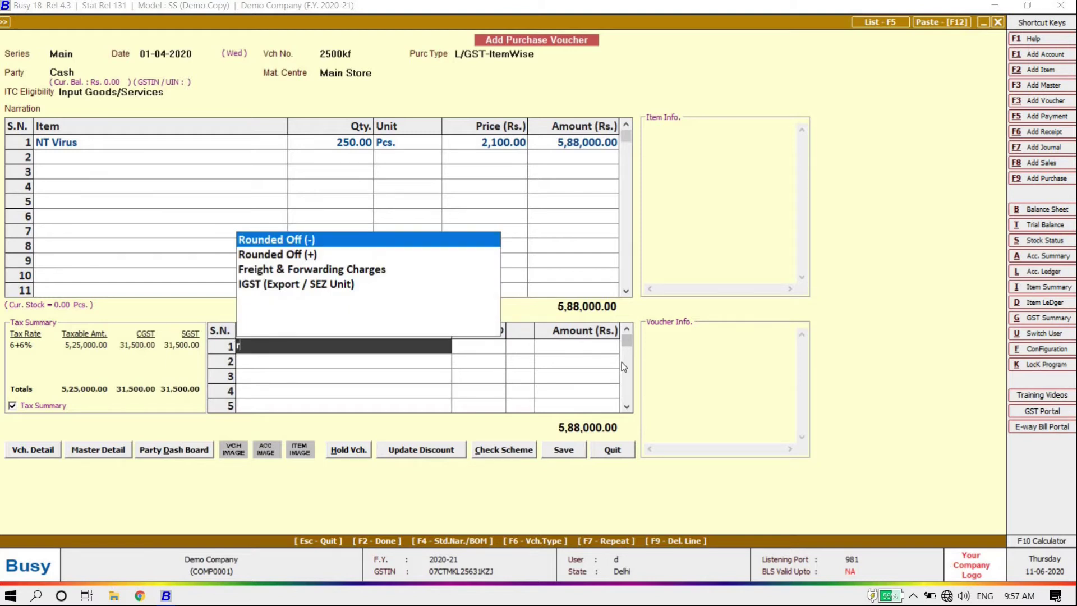
pyautogui.press('Down')
pyautogui.press('Down')
pyautogui.press('Return')
pyautogui.write('500')
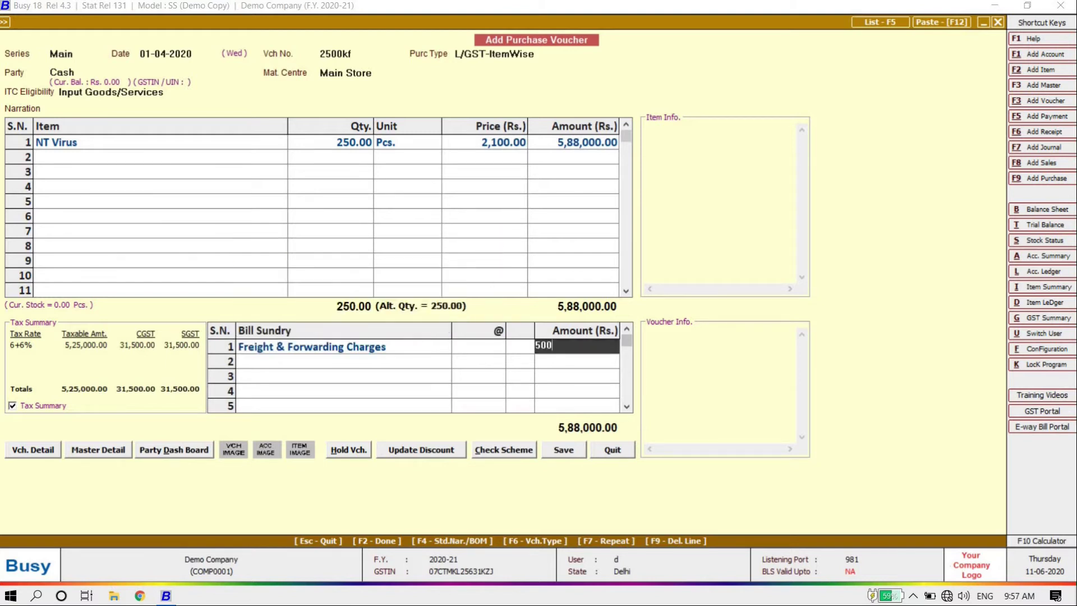
pyautogui.press('Return')
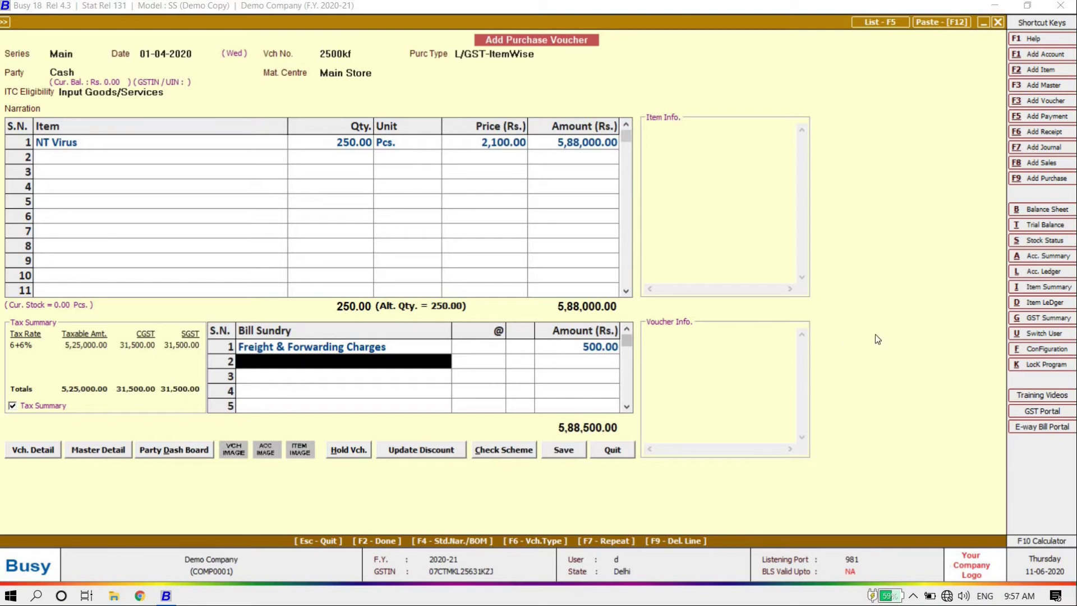
# - Save the purchase voucher, accepting the cash, unregistered-party, GST reporting and PAN prompts
pyautogui.click(560, 449)
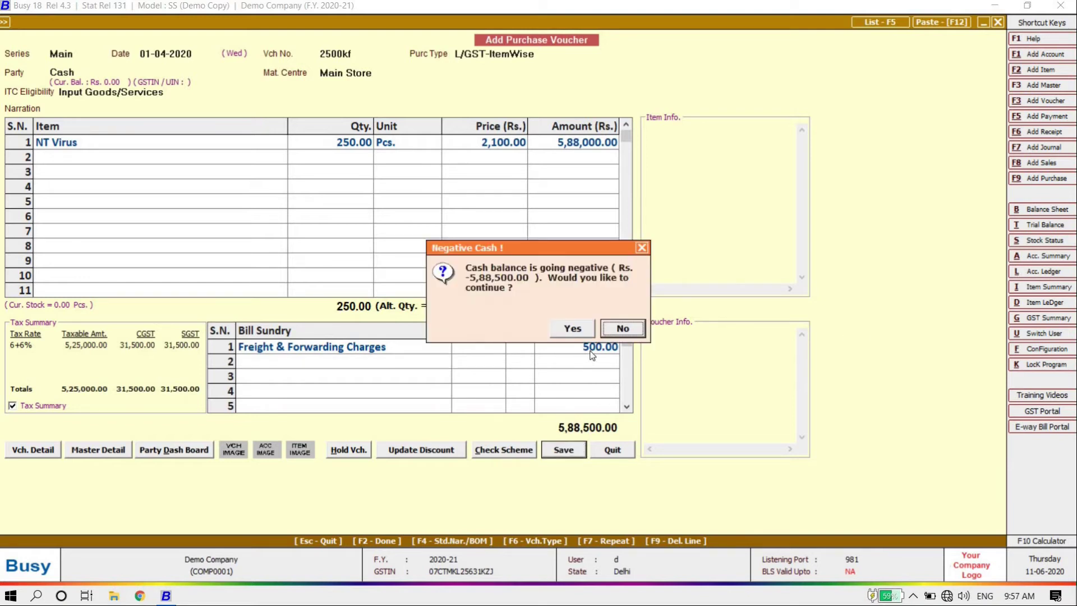
pyautogui.click(580, 327)
pyautogui.click(572, 328)
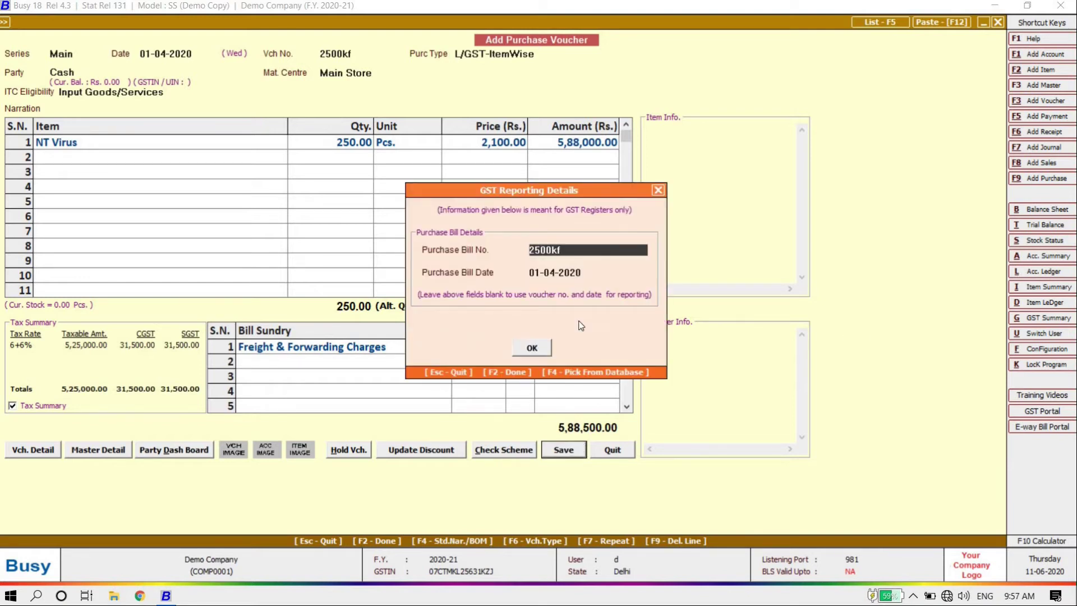
pyautogui.press('Return')
pyautogui.press('Return')
pyautogui.press('Return')
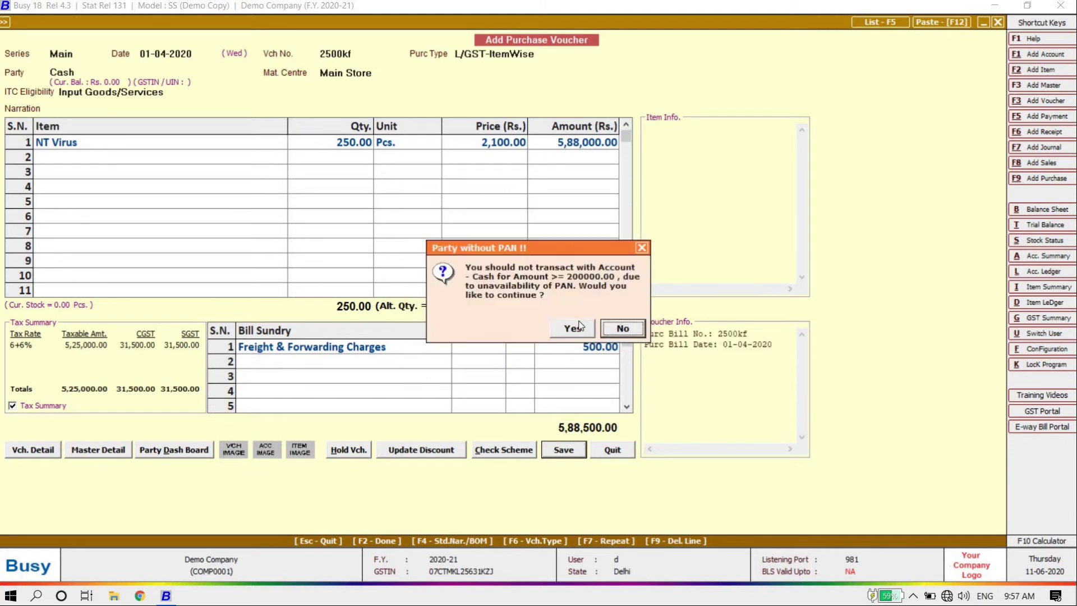
pyautogui.click(581, 326)
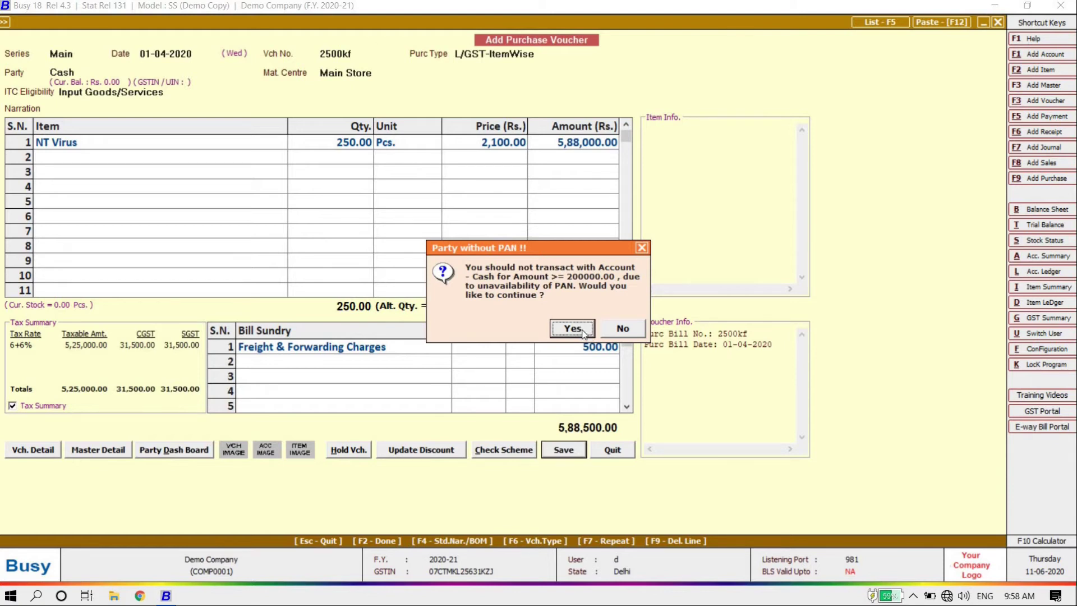
pyautogui.click(582, 331)
pyautogui.click(582, 333)
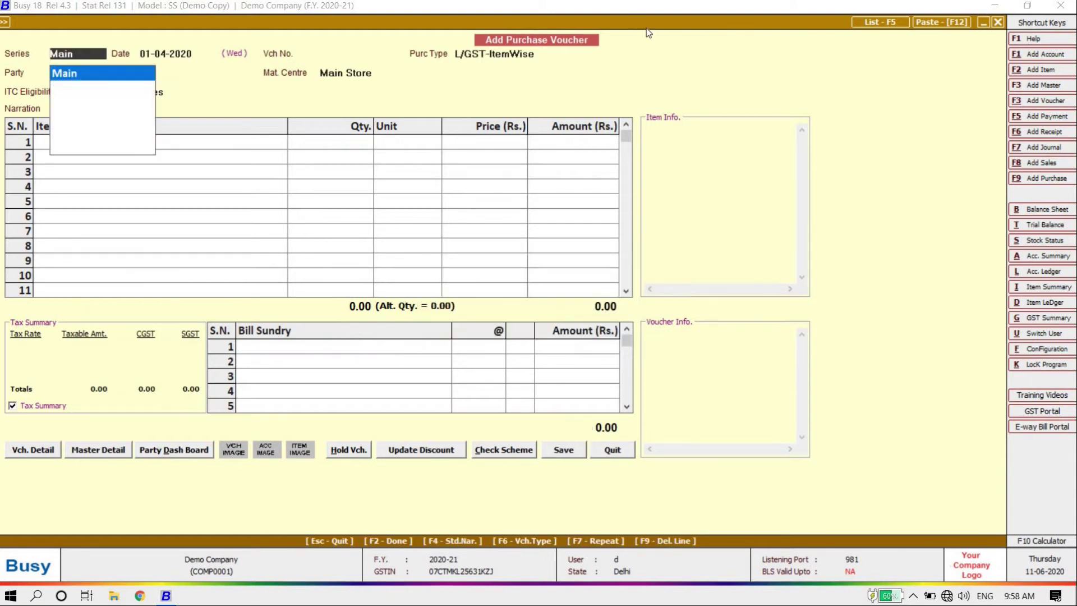
# - Leave the purchase voucher, cancel Purchase > Modify, and start a new sales voucher
pyautogui.press('Escape')
pyautogui.press('Escape')
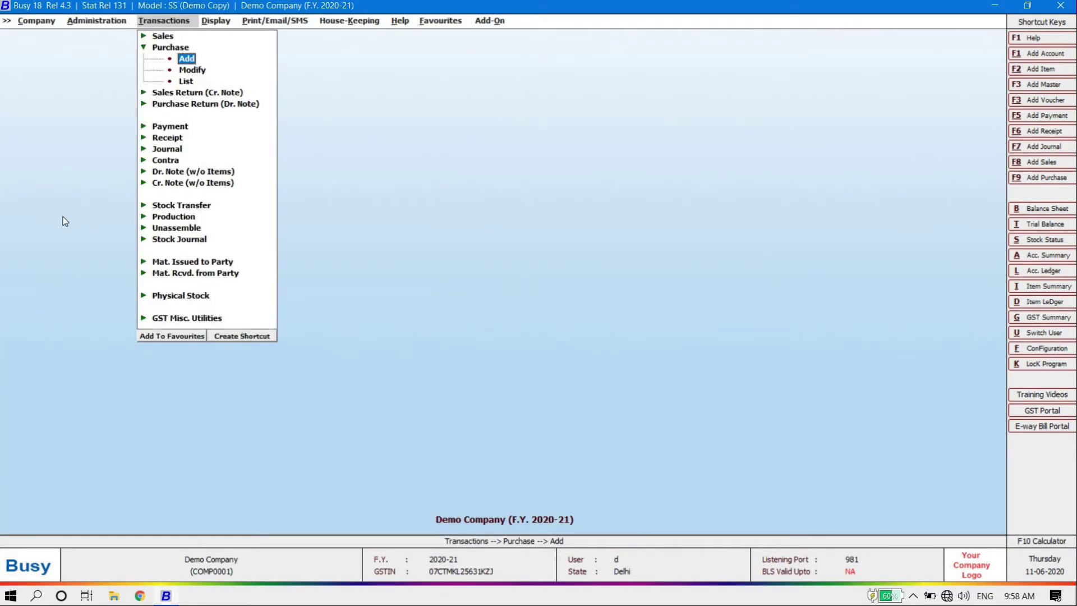
pyautogui.press('Down')
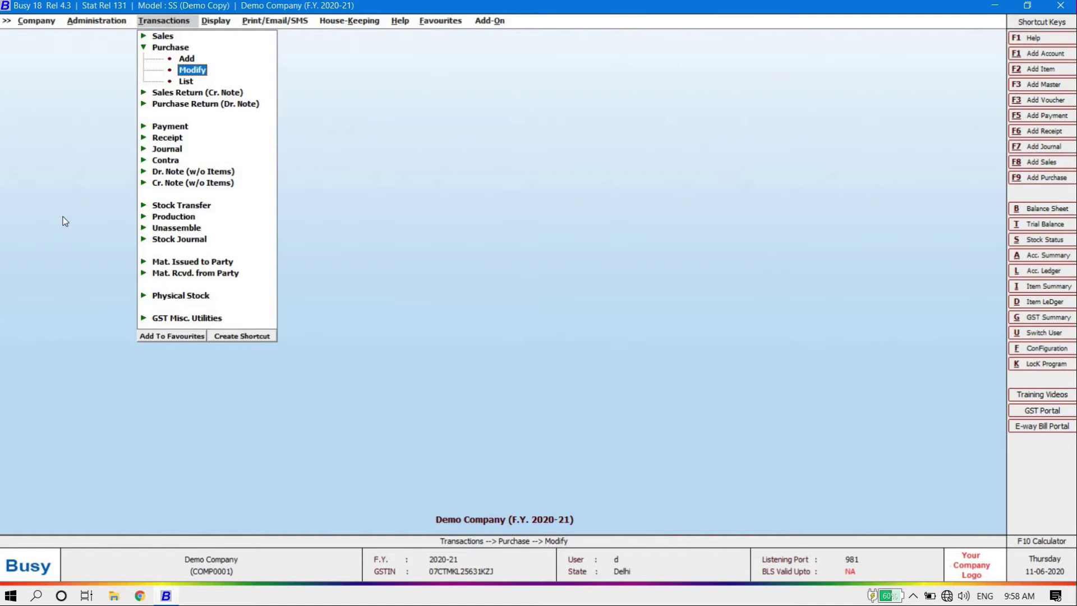
pyautogui.press('Return')
pyautogui.press('Return')
pyautogui.press('Return')
pyautogui.press('Return')
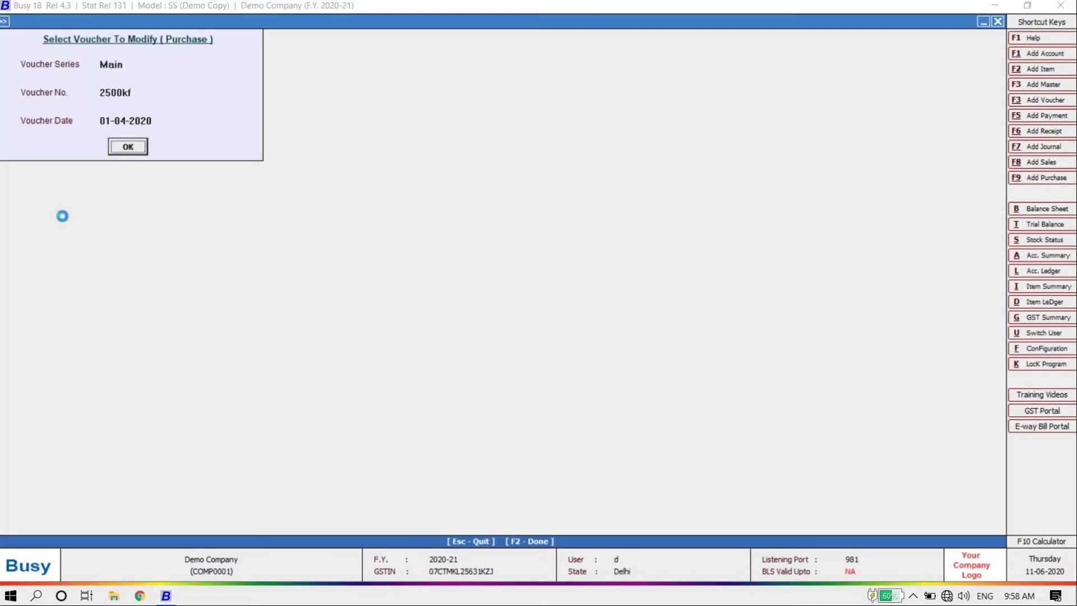
pyautogui.press('Escape')
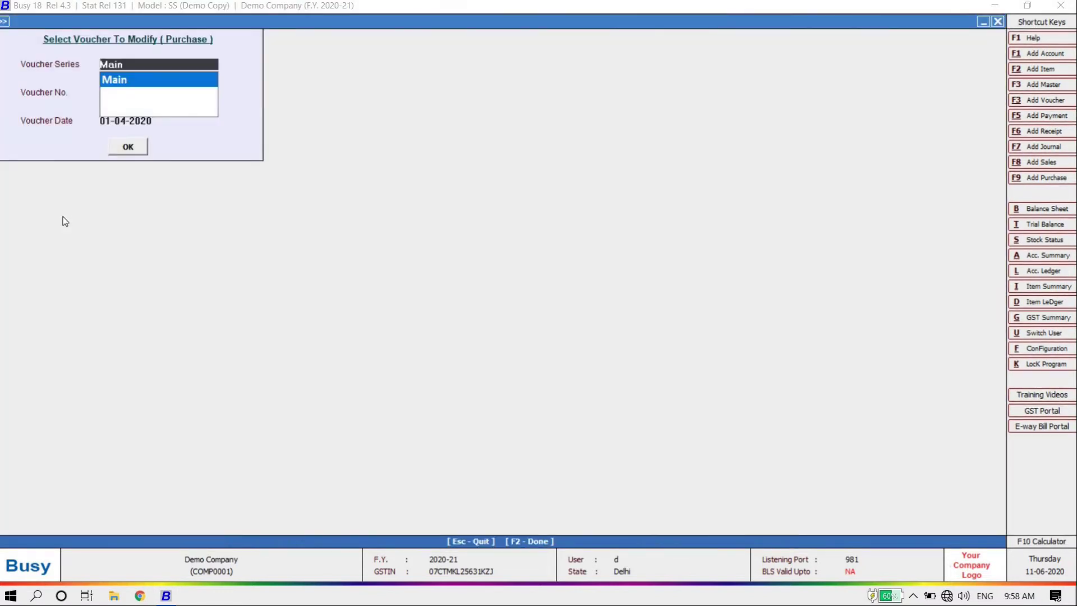
pyautogui.press('Escape')
pyautogui.press('Down')
pyautogui.press('Up')
pyautogui.press('Up')
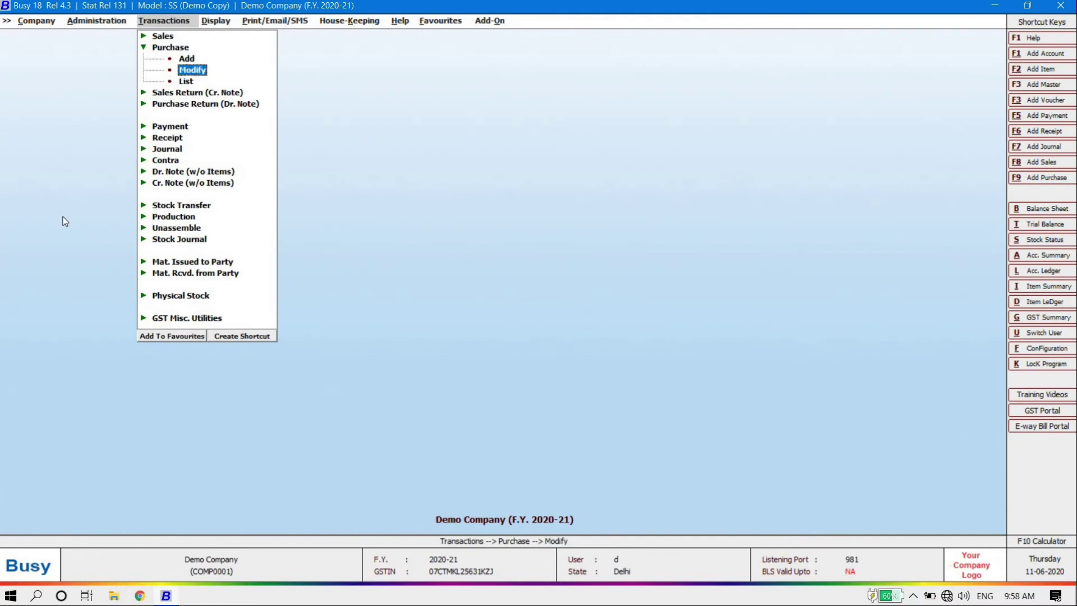
pyautogui.press('Up')
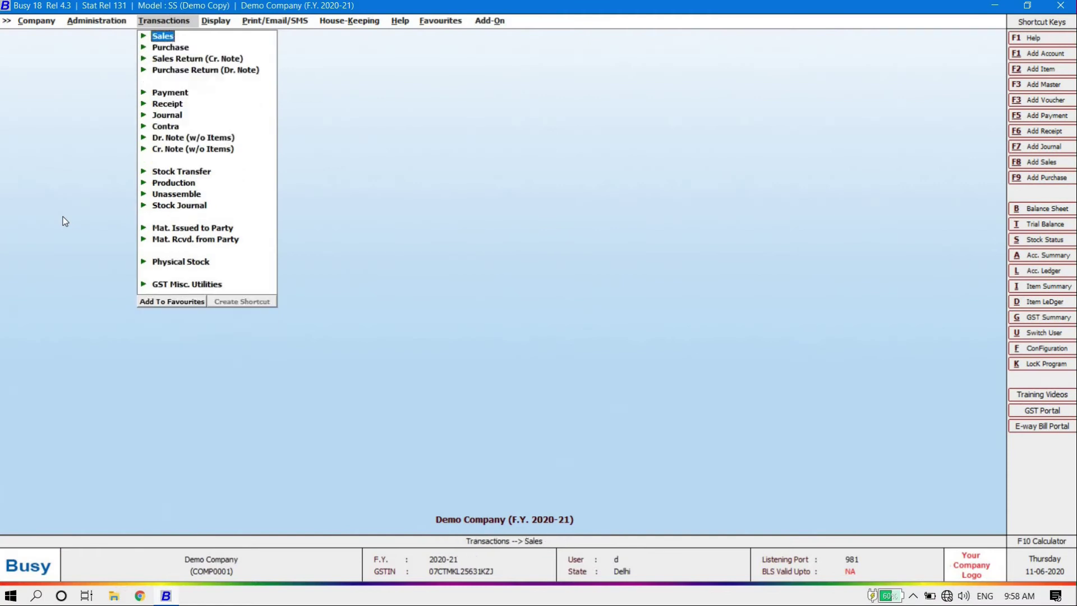
pyautogui.press('Return')
pyautogui.press('Return')
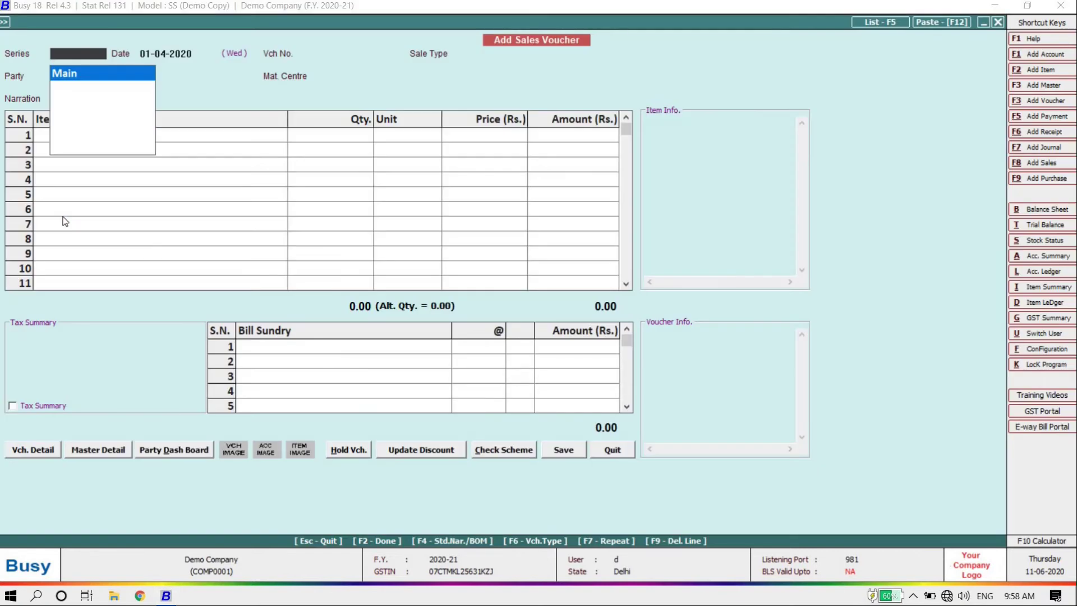
pyautogui.press('Return')
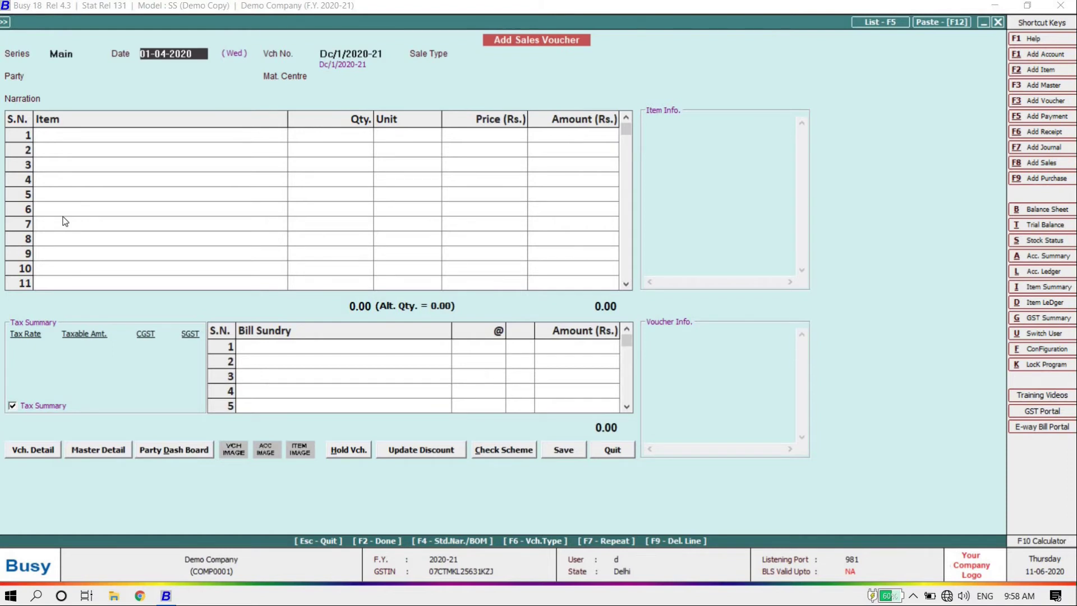
# - Set the sales voucher's sale type to L/GST-ItemWise
pyautogui.press('Return')
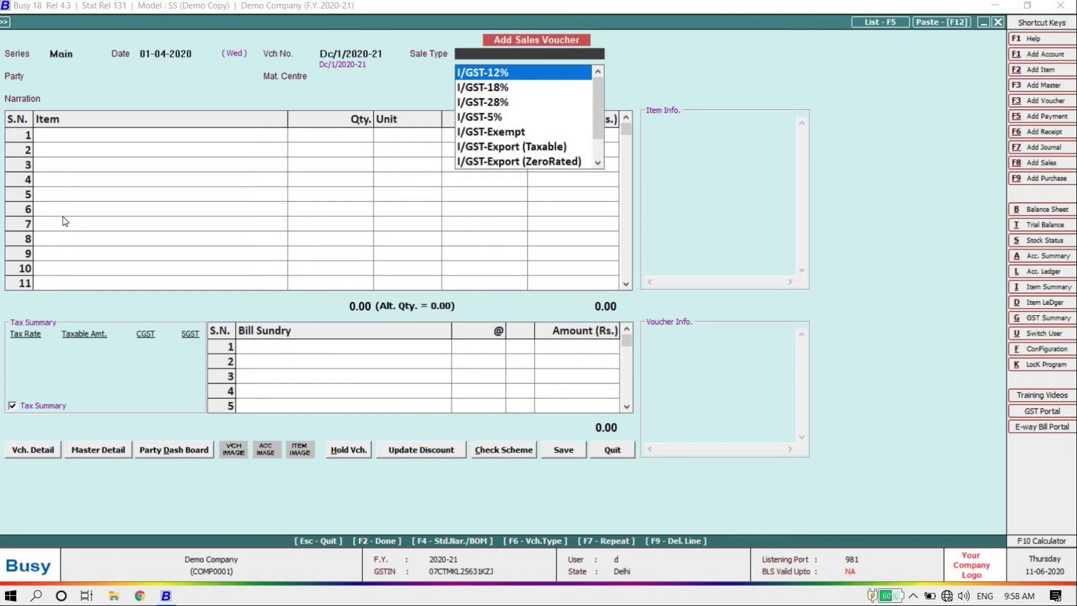
pyautogui.write('18')
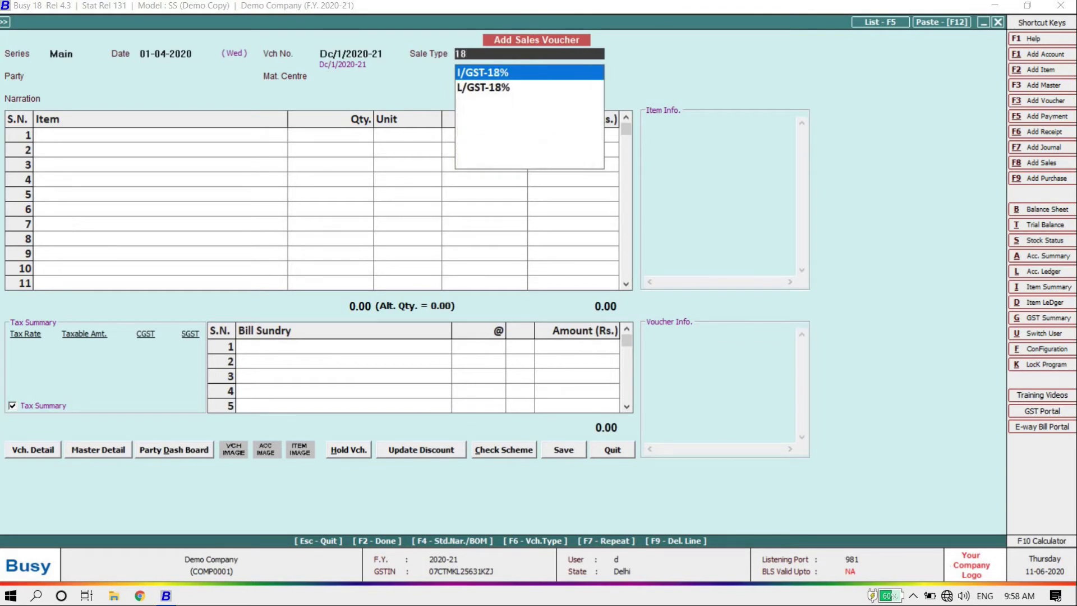
pyautogui.press('Down')
pyautogui.press('BackSpace')
pyautogui.press('BackSpace')
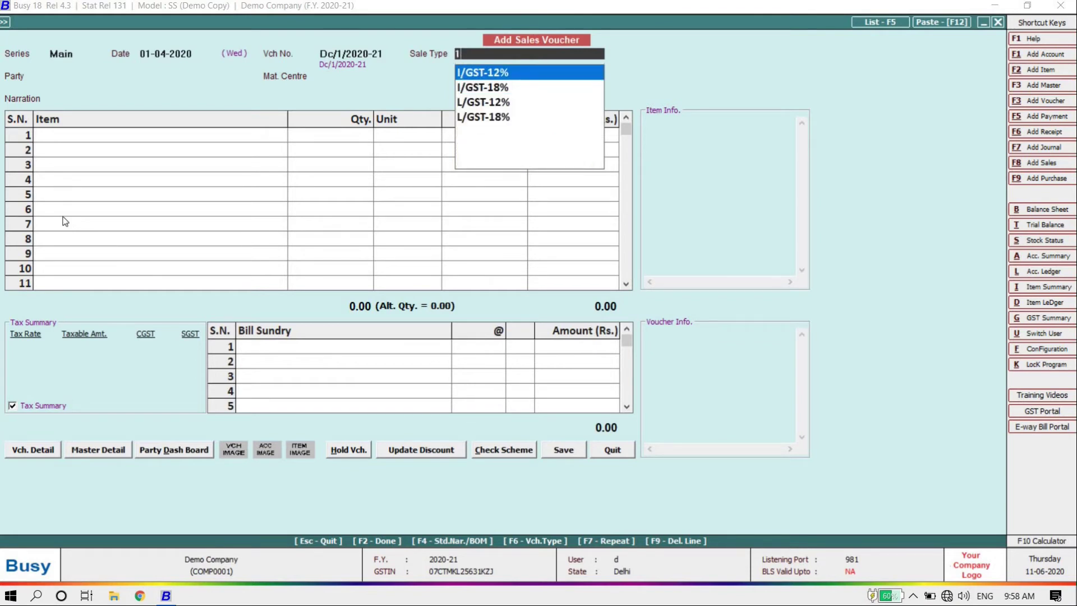
pyautogui.write('ite')
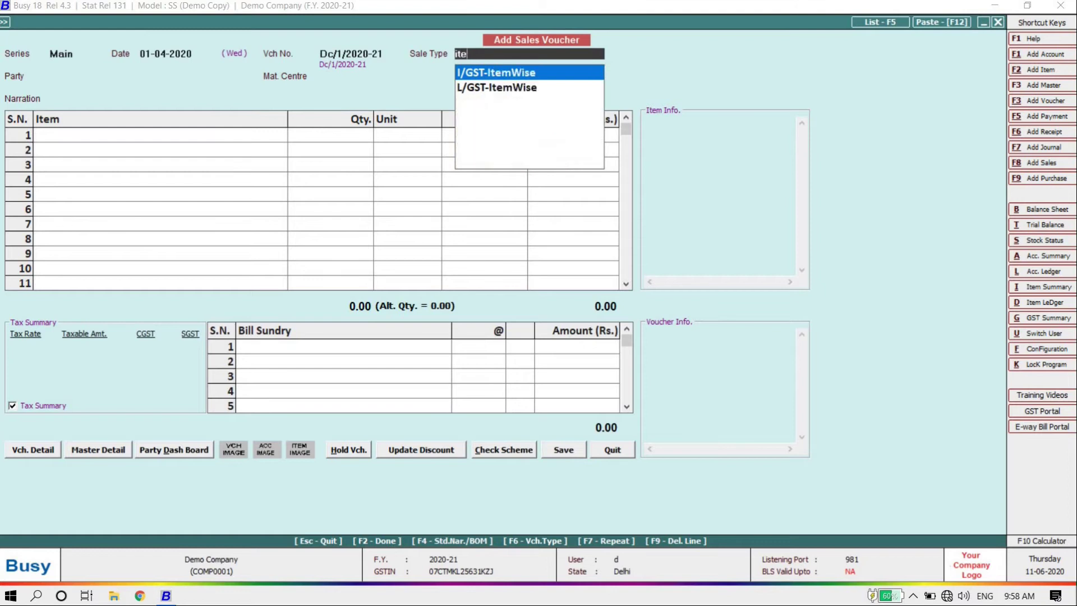
pyautogui.press('Down')
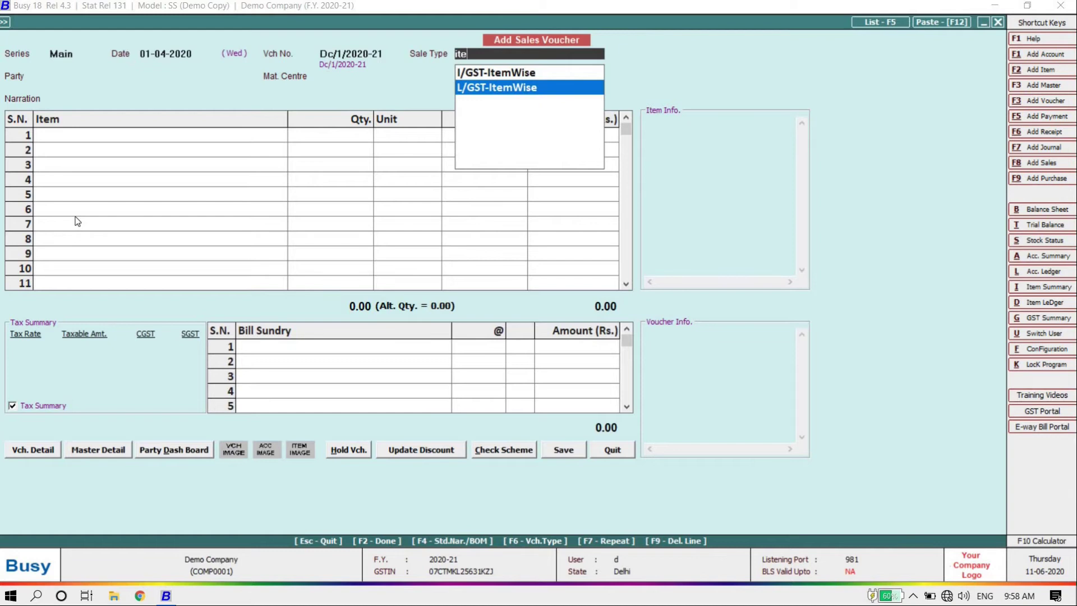
pyautogui.press('Return')
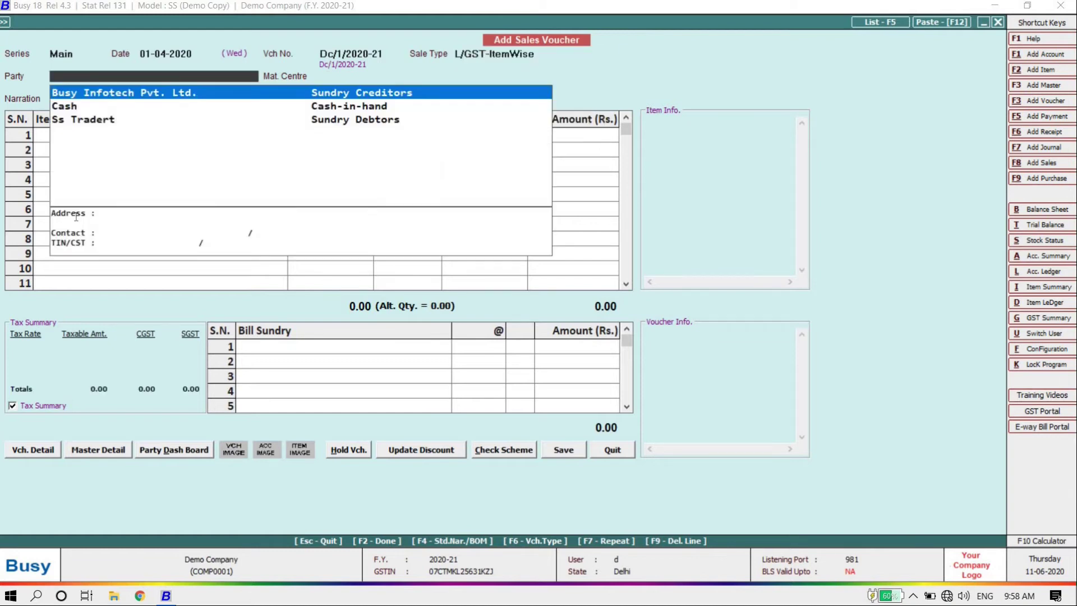
# - Choose Ss Tradert as the party and continue past the other-state warning
pyautogui.press('Down')
pyautogui.press('Down')
pyautogui.press('Up')
pyautogui.press('Down')
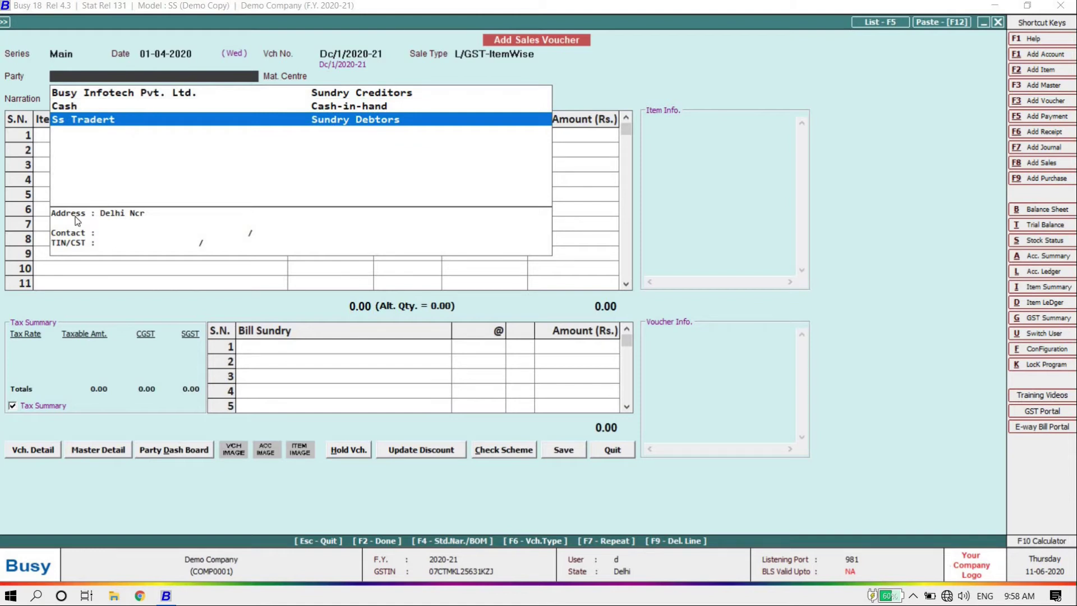
pyautogui.press('Return')
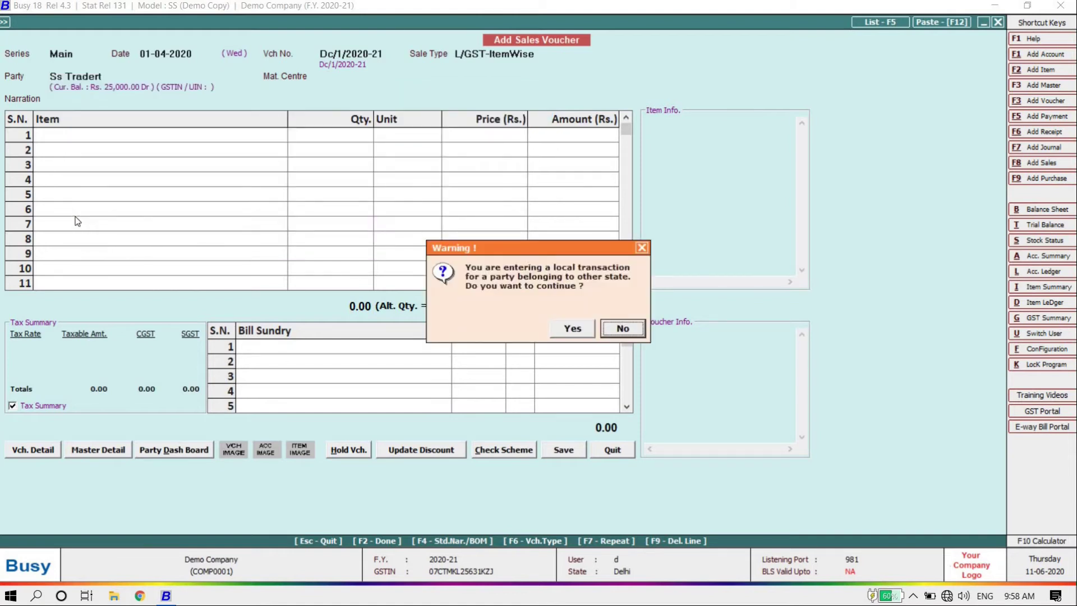
pyautogui.press('Left')
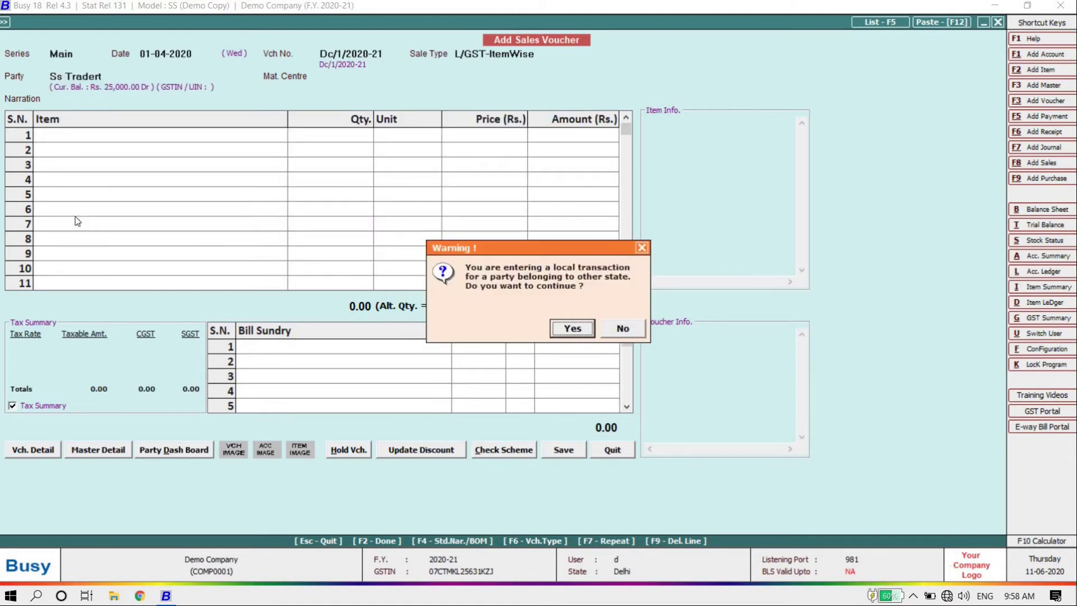
pyautogui.press('Return')
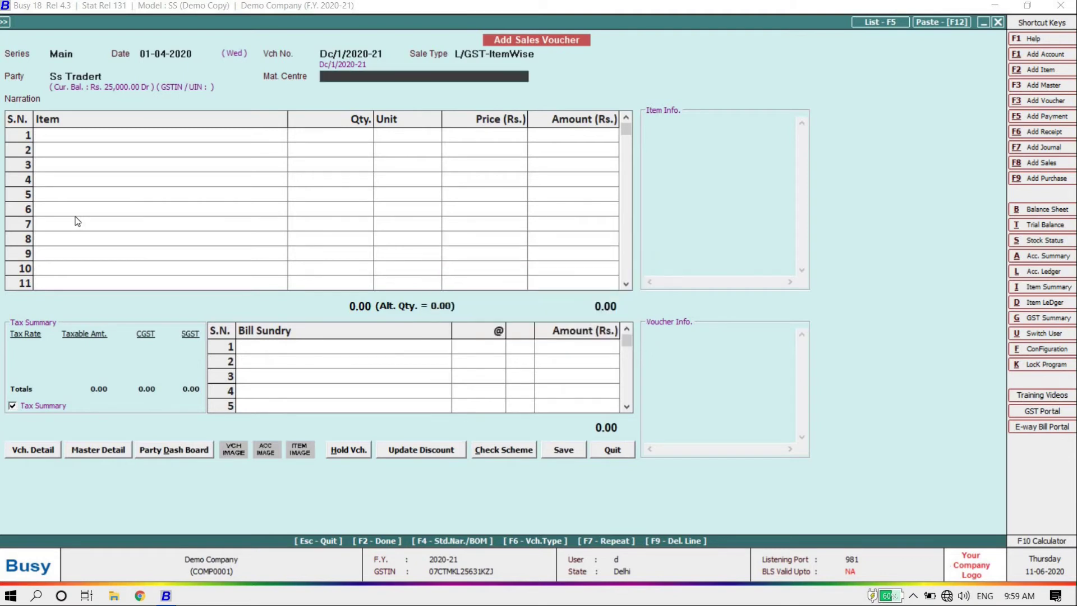
# - From Main Store, sell 10 NT Virus at a price of 3,000
pyautogui.press('Return')
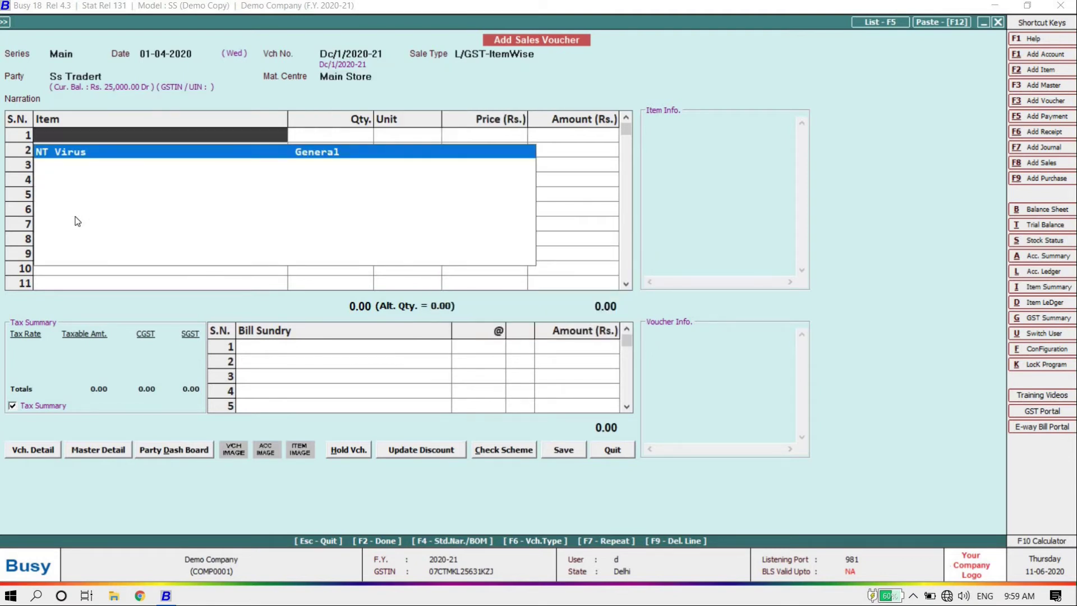
pyautogui.press('Return')
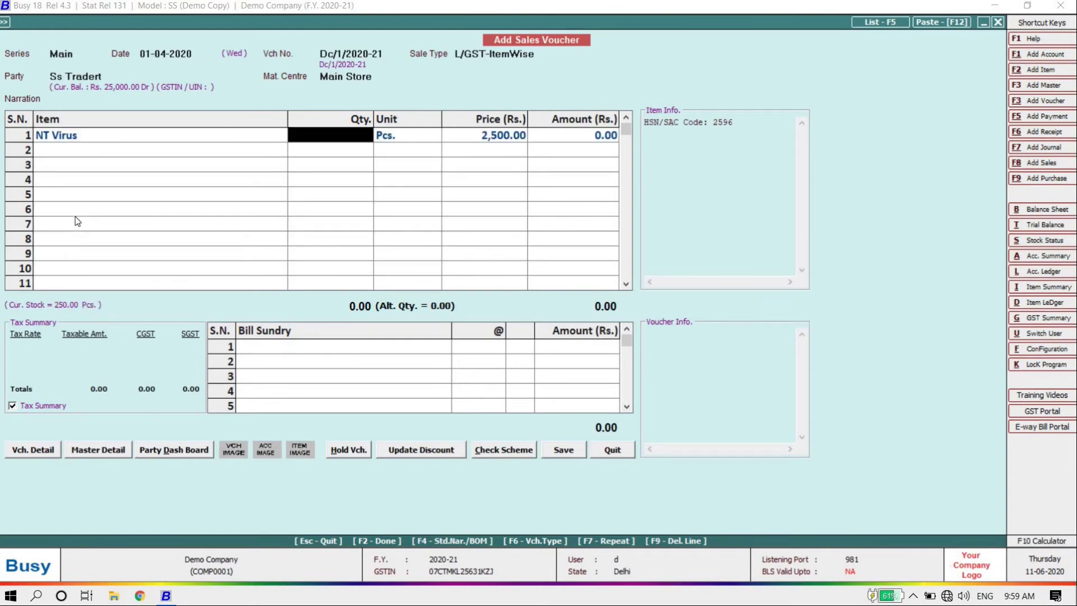
pyautogui.write('10')
pyautogui.press('Return')
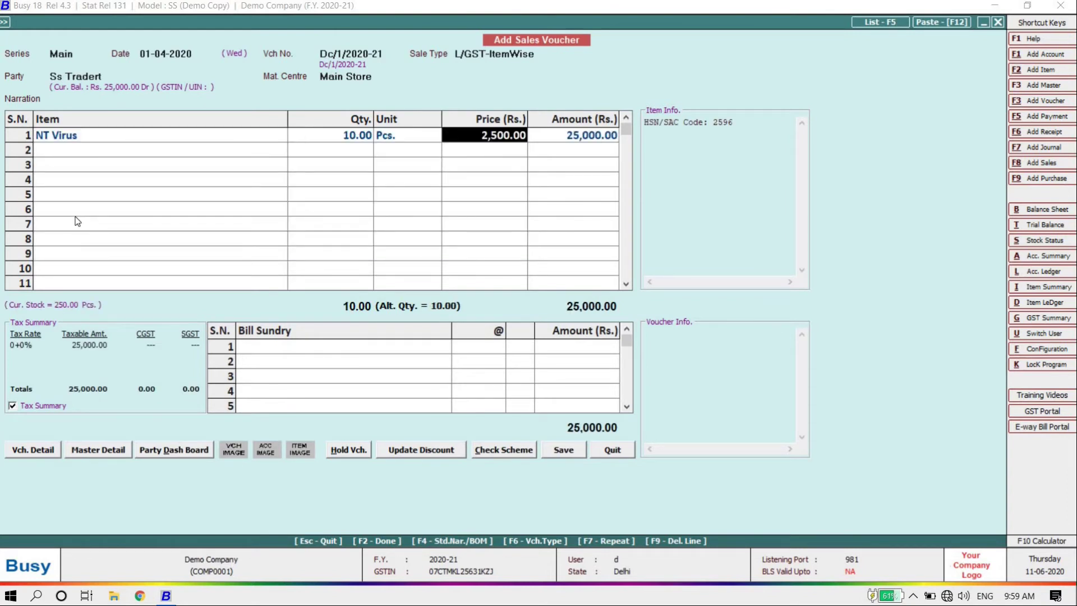
pyautogui.write('3000')
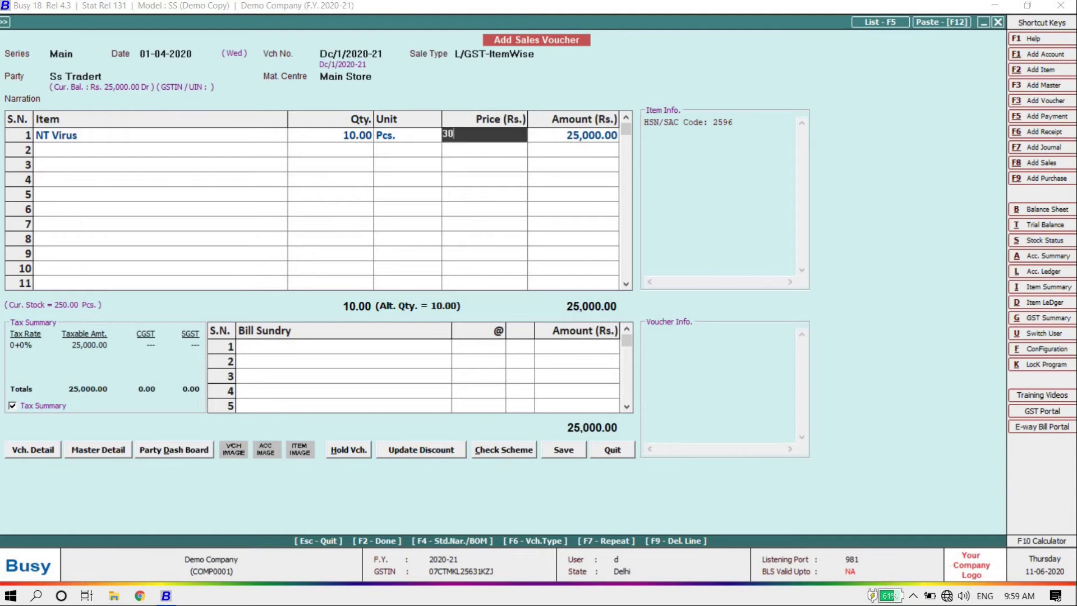
pyautogui.press('Return')
pyautogui.press('Return')
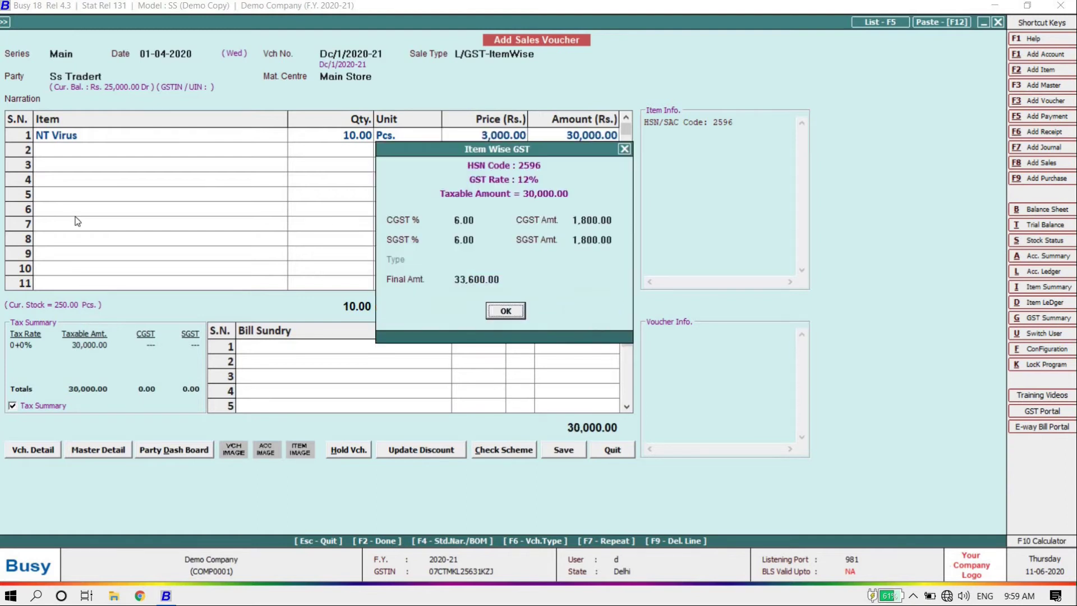
pyautogui.press('Return')
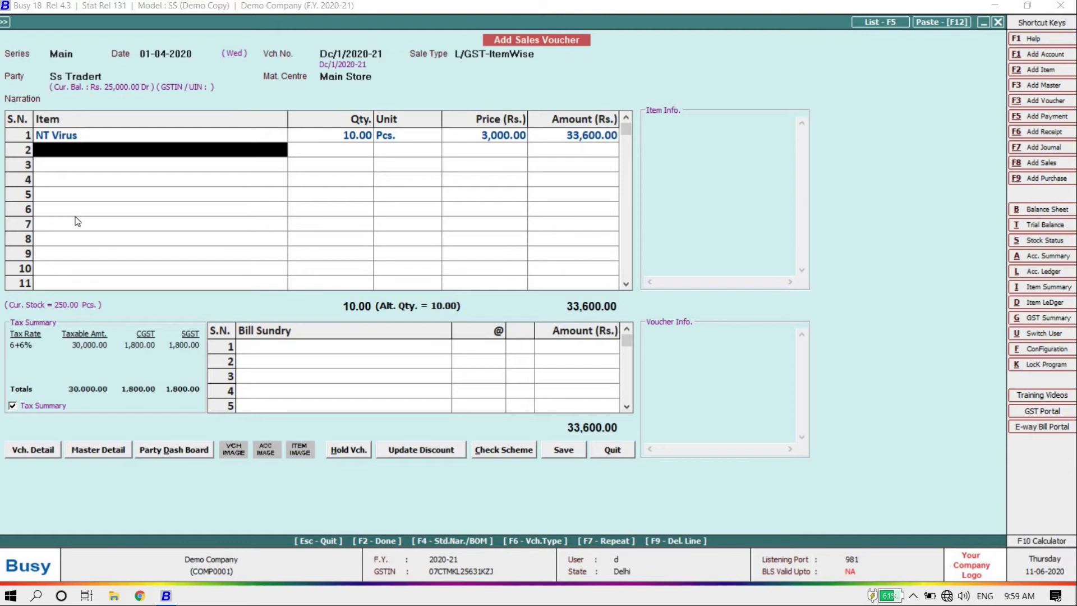
pyautogui.press('Return')
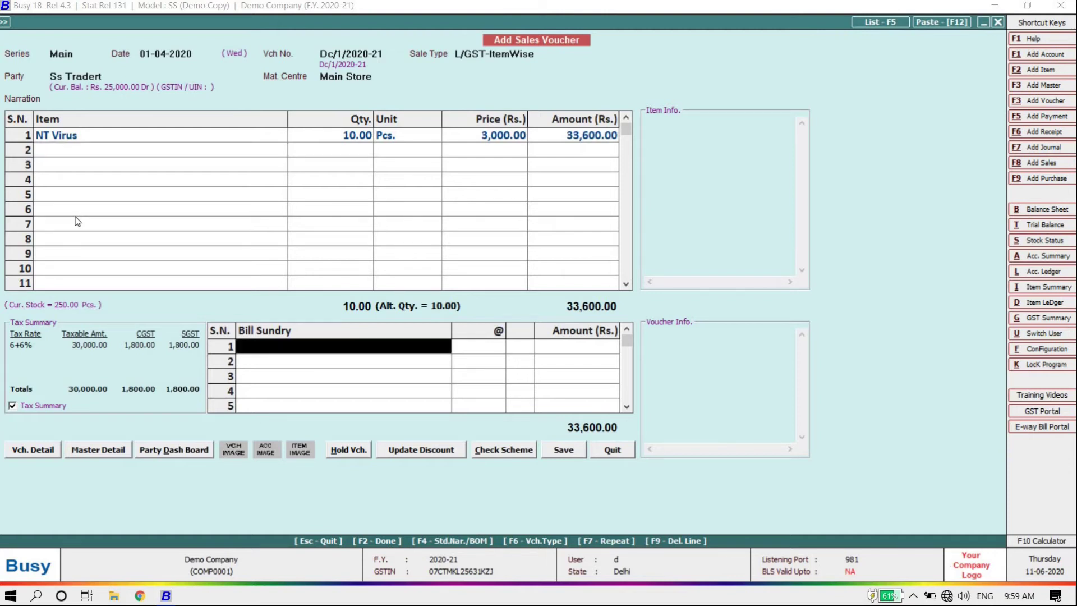
# - Add 400 Freight & Forwarding Charges, save, and accept the bill-by-bill adjustment
pyautogui.write('fr')
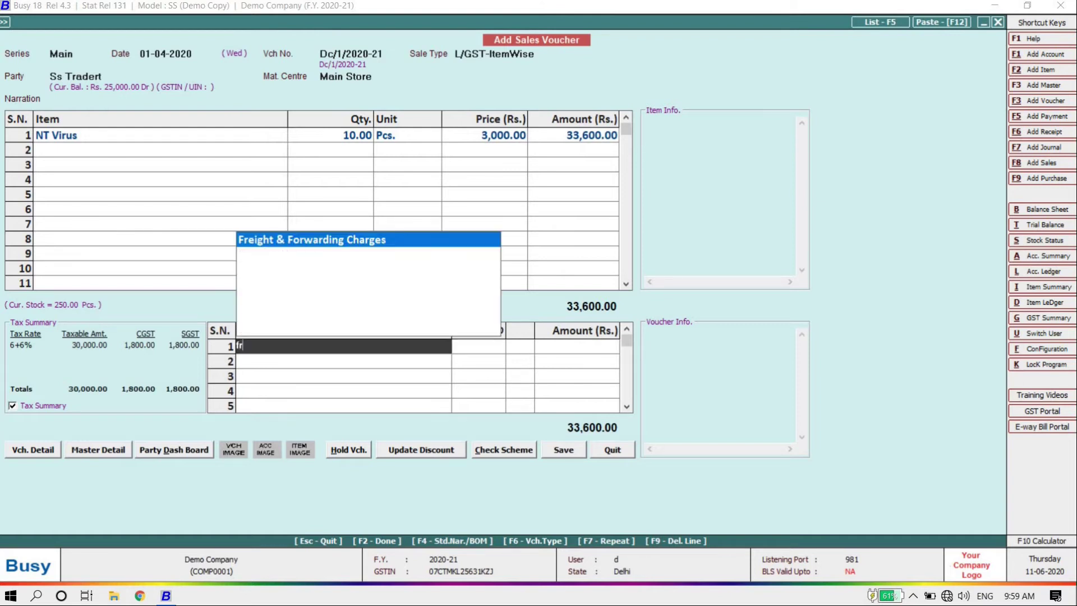
pyautogui.press('Return')
pyautogui.write('400')
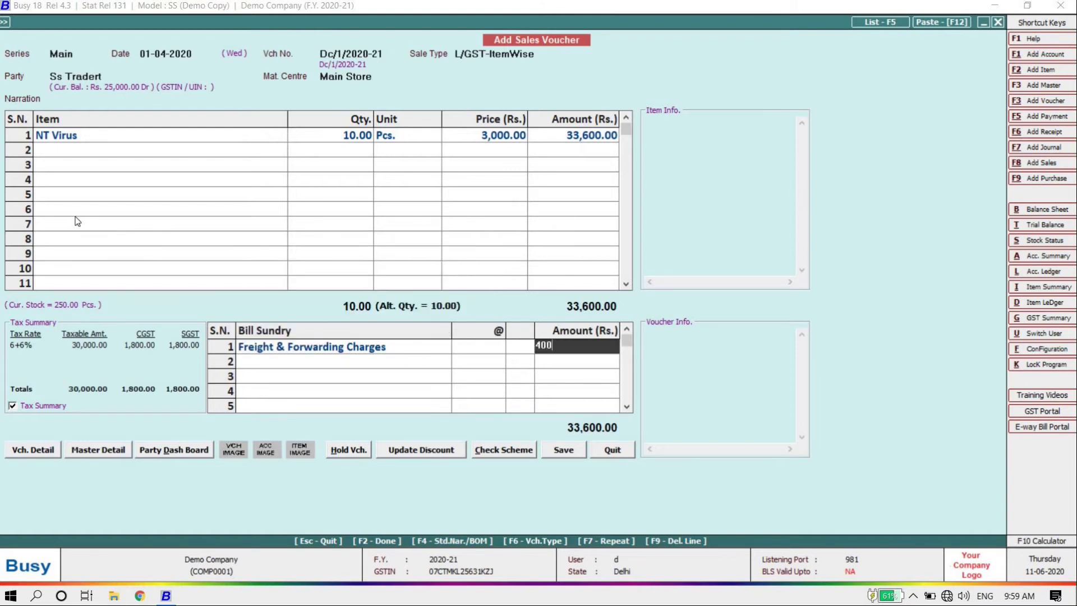
pyautogui.press('Return')
pyautogui.press('Return')
pyautogui.press('Return')
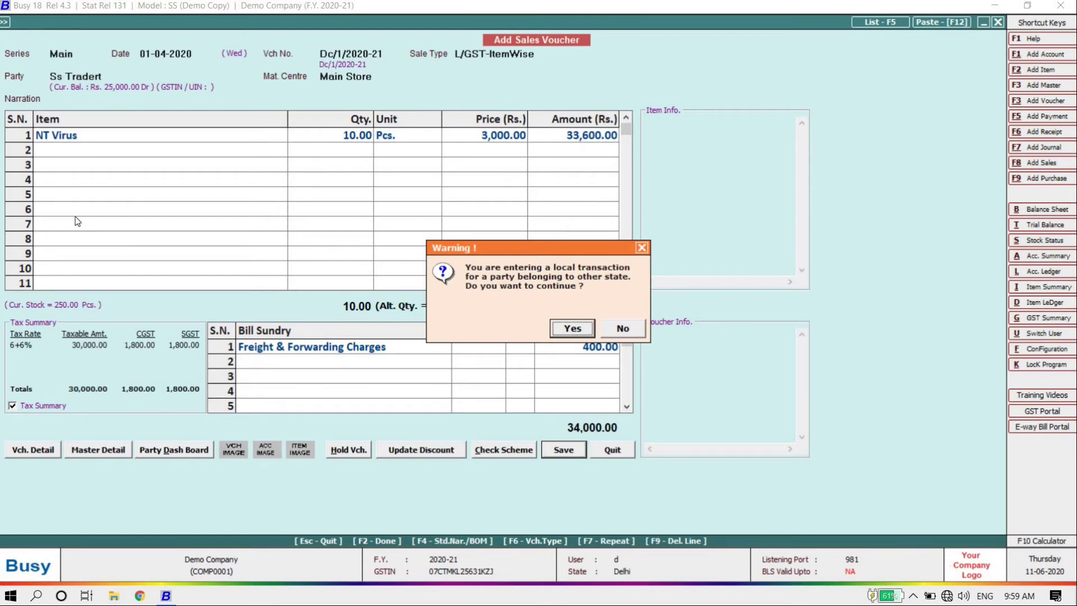
pyautogui.press('Return')
pyautogui.press('Return')
pyautogui.press('Return')
pyautogui.press('Return')
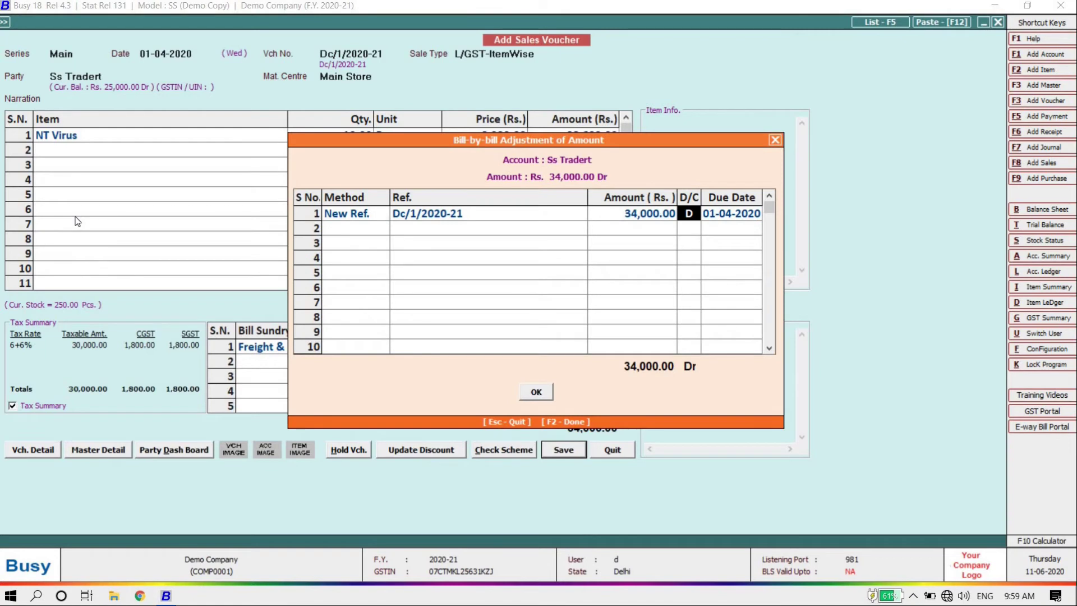
pyautogui.press('Return')
pyautogui.press('Return')
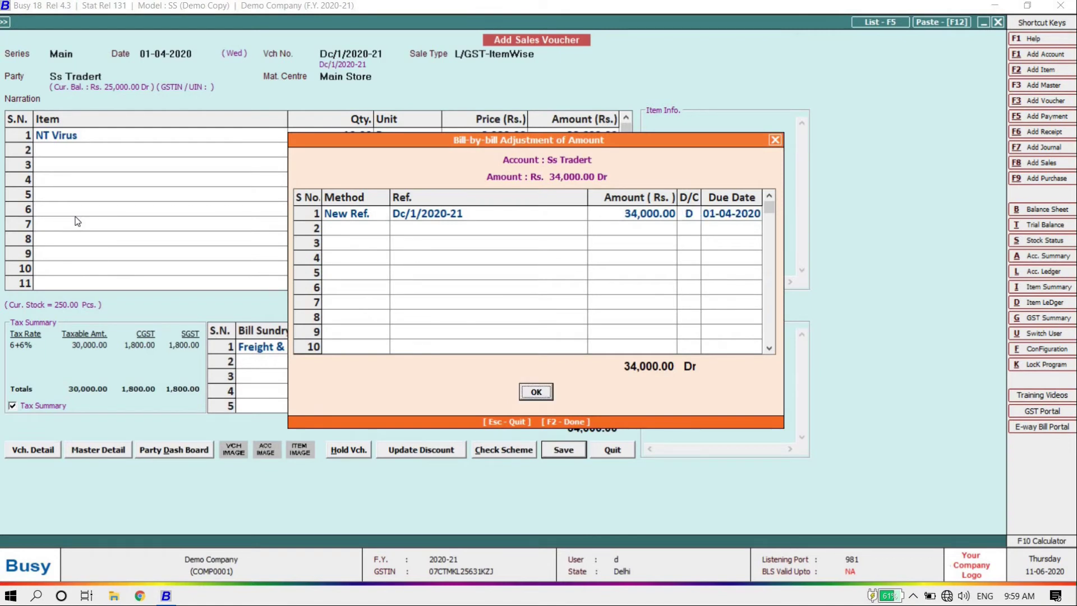
pyautogui.press('Return')
pyautogui.press('Return')
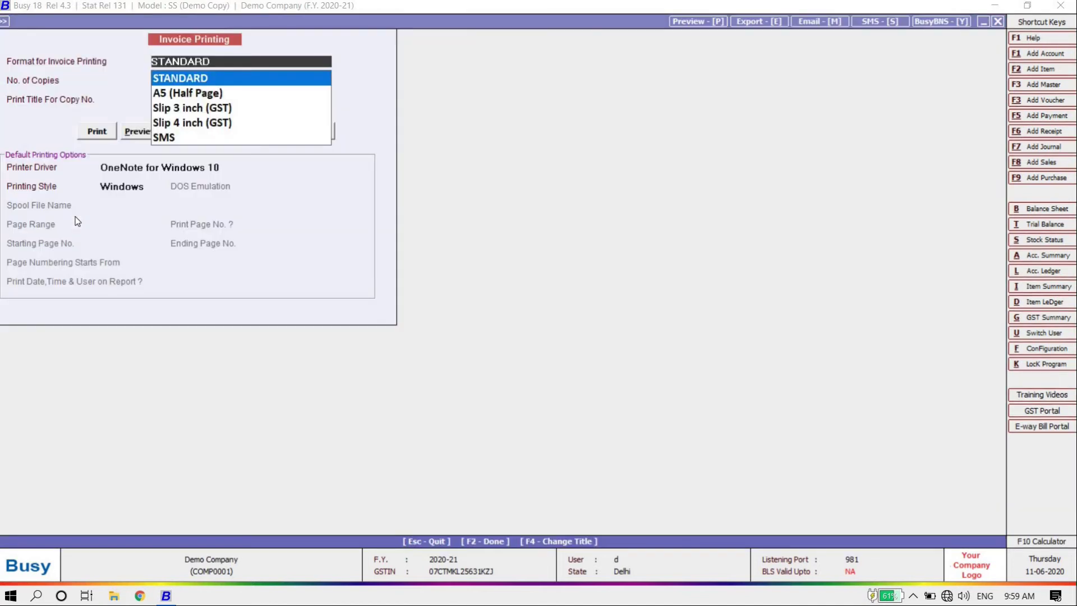
# - Choose the STANDARD invoice print format with one copy
pyautogui.press('Return')
pyautogui.press('Up')
pyautogui.press('Down')
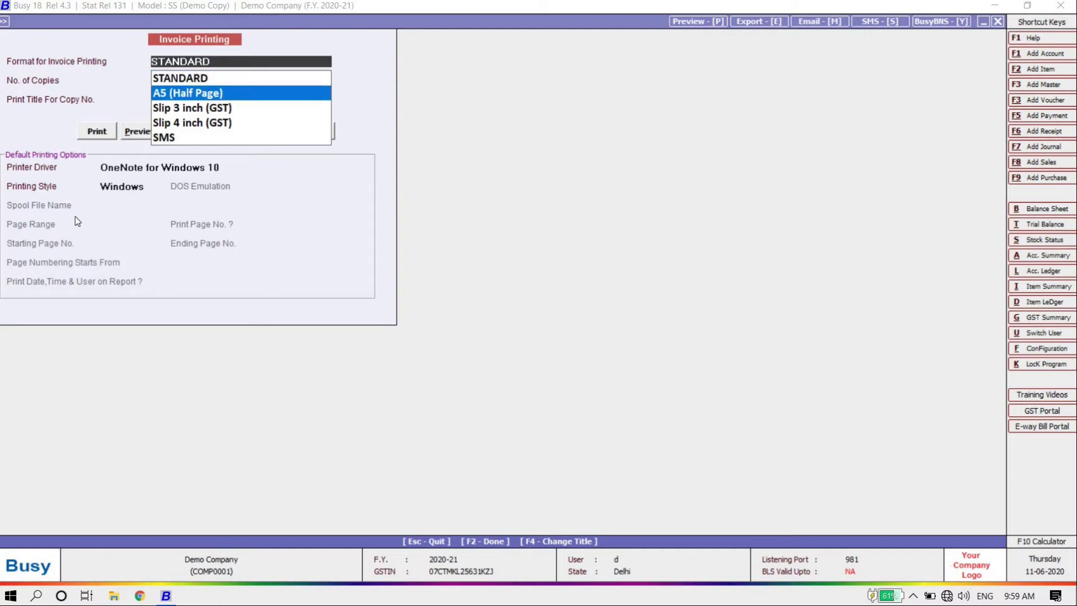
pyautogui.press('Down')
pyautogui.press('Down')
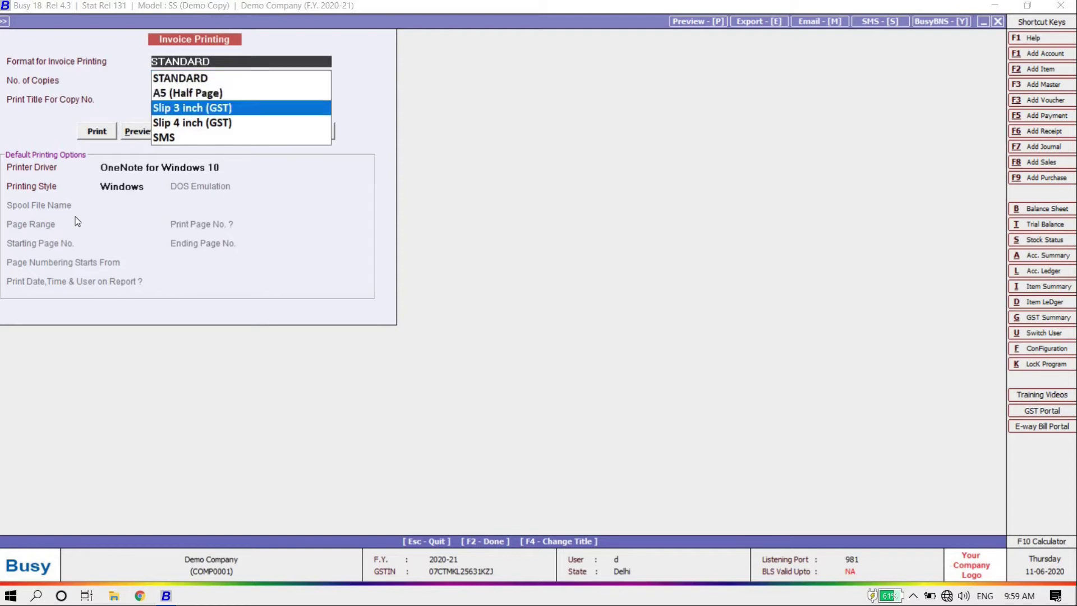
pyautogui.press('Up')
pyautogui.press('Down')
pyautogui.press('Down')
pyautogui.press('Up')
pyautogui.press('Up')
pyautogui.press('Up')
pyautogui.press('Up')
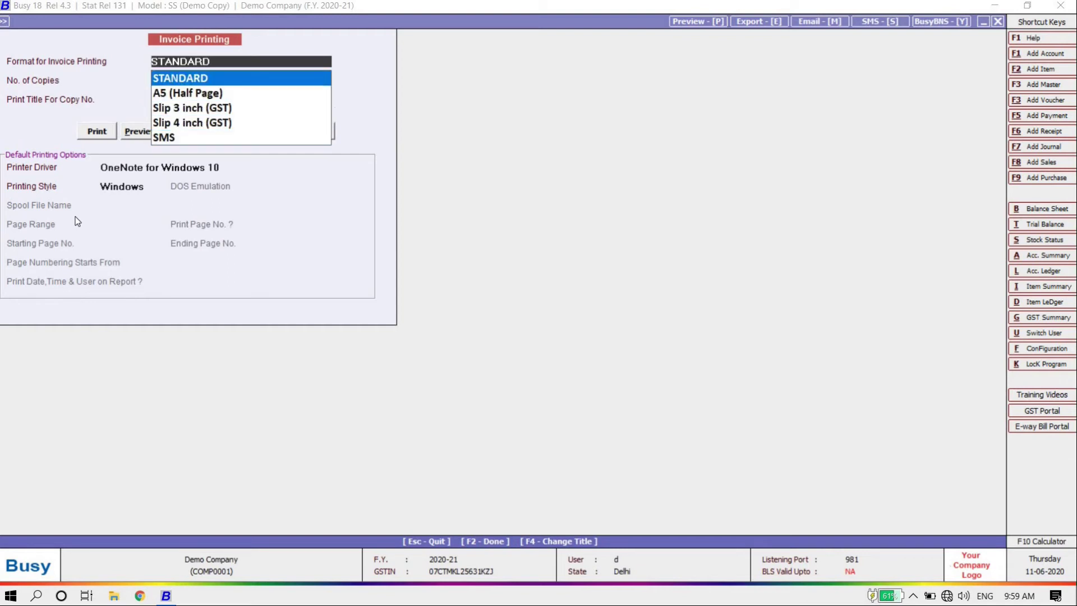
pyautogui.press('Return')
pyautogui.press('Return')
pyautogui.press('Return')
pyautogui.press('Right')
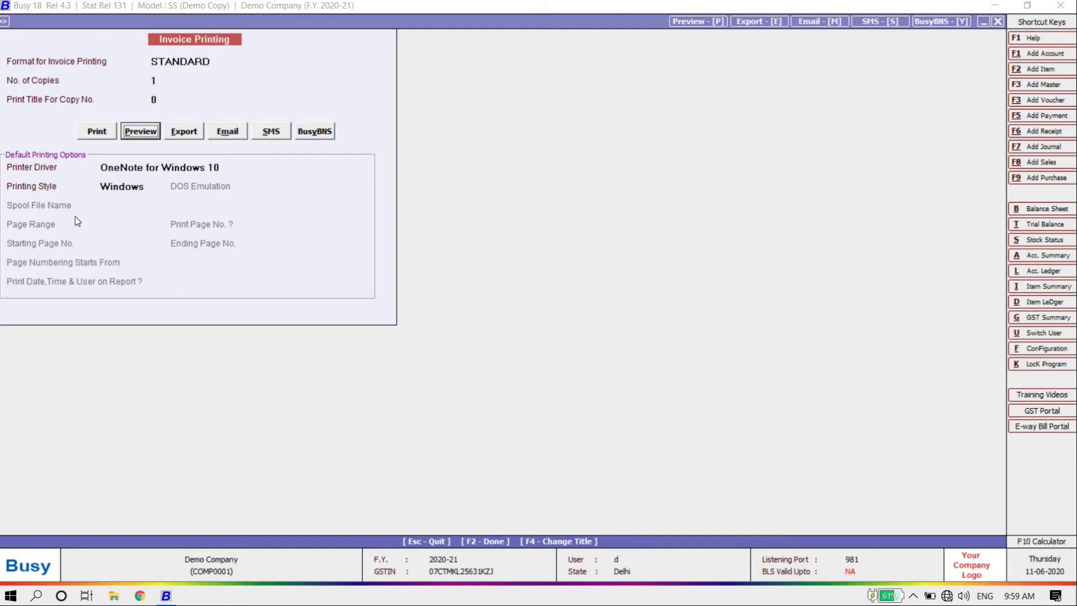
pyautogui.press('Return')
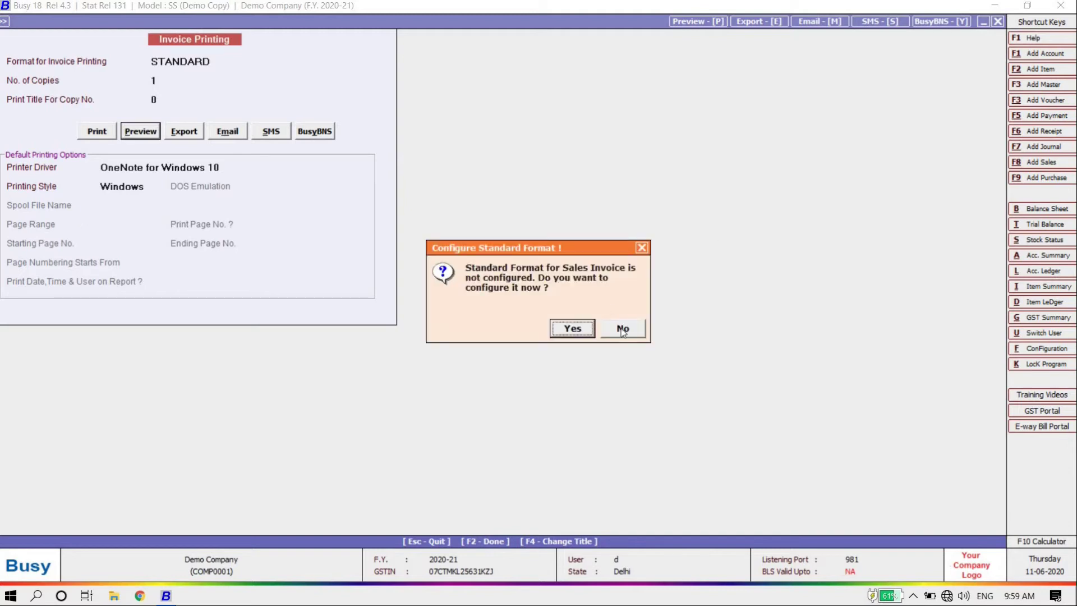
# - Request the invoice preview and agree to configure the standard sales invoice format
pyautogui.click(622, 329)
pyautogui.click(622, 328)
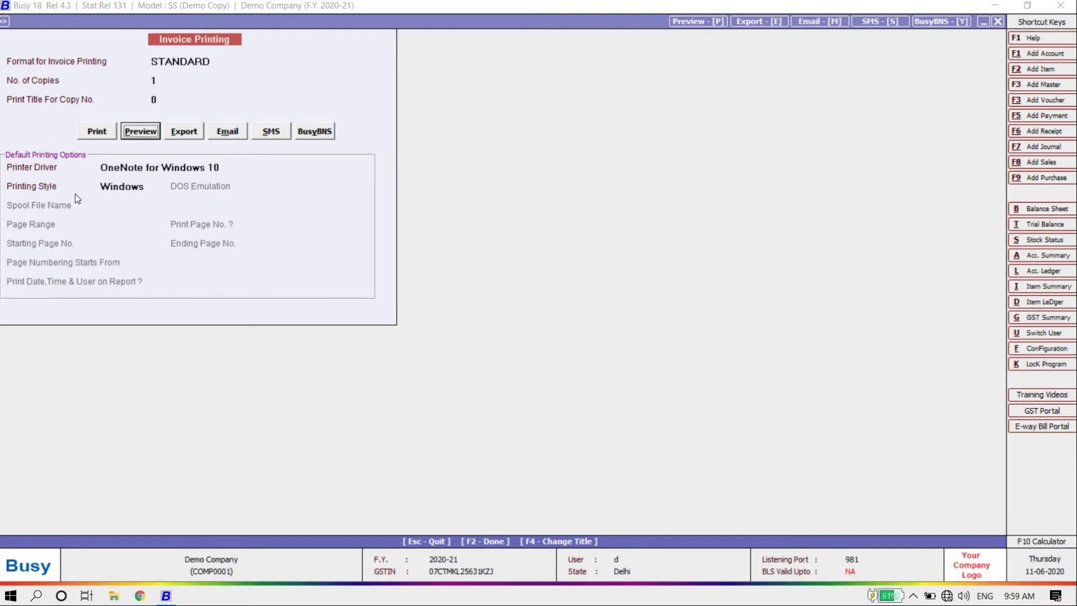
pyautogui.click(146, 134)
pyautogui.click(578, 328)
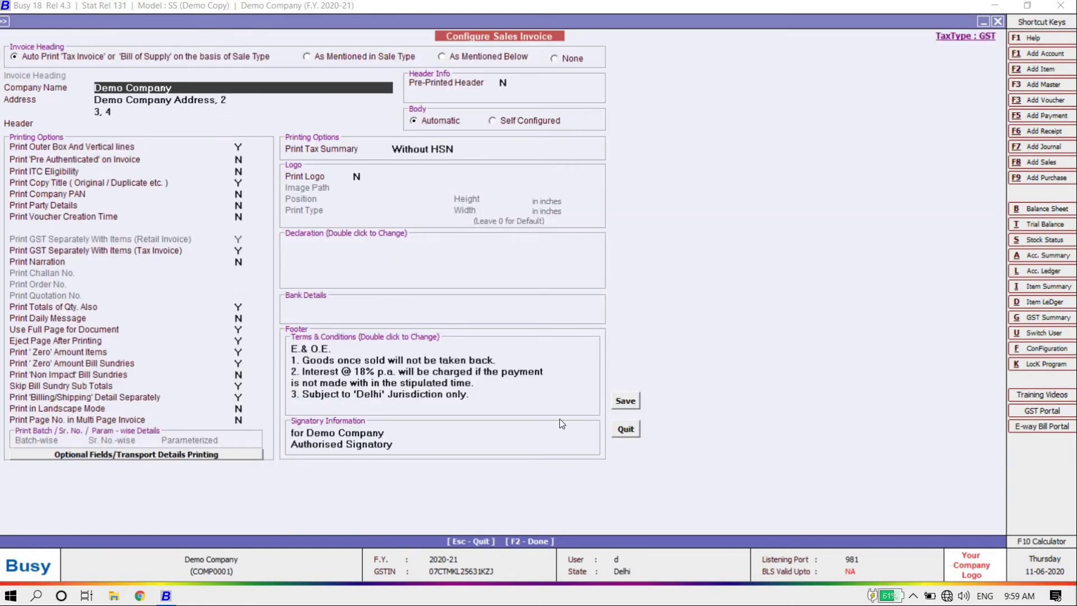
# - Step through the Bank Details, Declaration and Print Logo layout fields, then save to preview the tax invoice
pyautogui.click(349, 310)
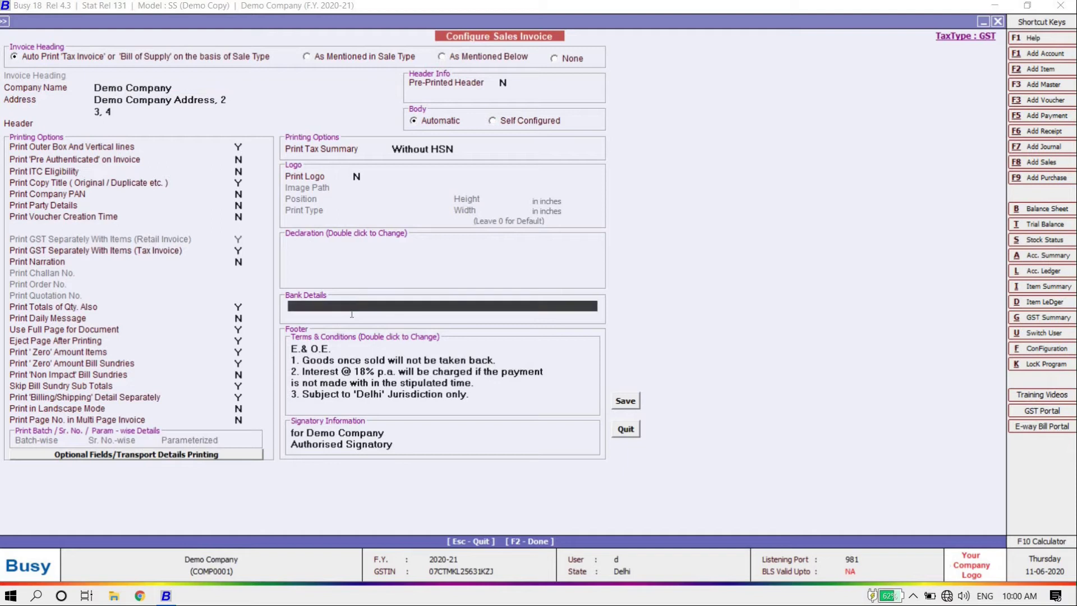
pyautogui.click(350, 252)
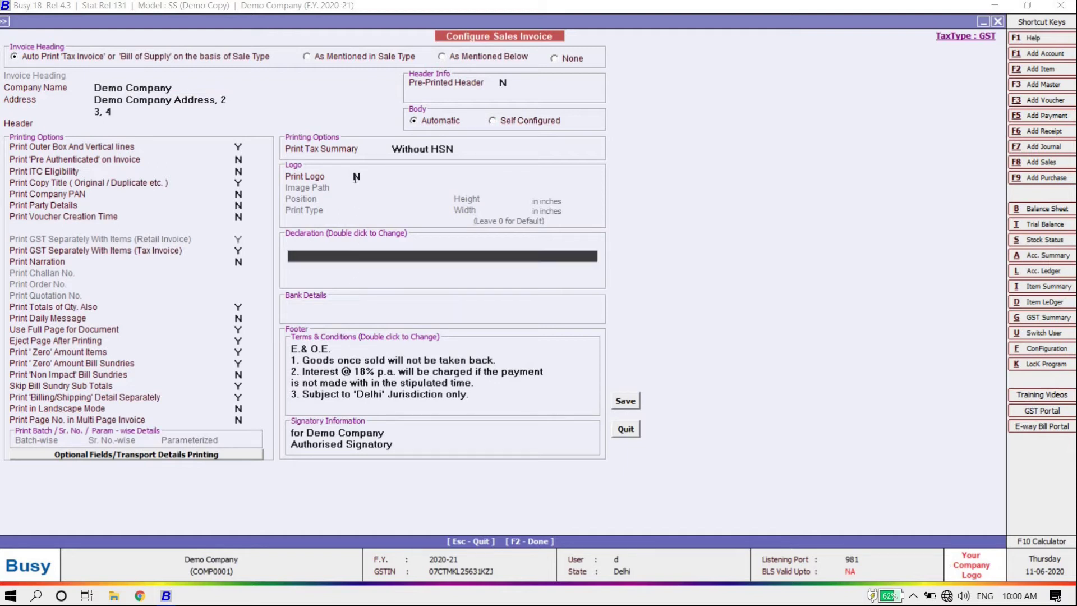
pyautogui.click(356, 177)
pyautogui.click(626, 401)
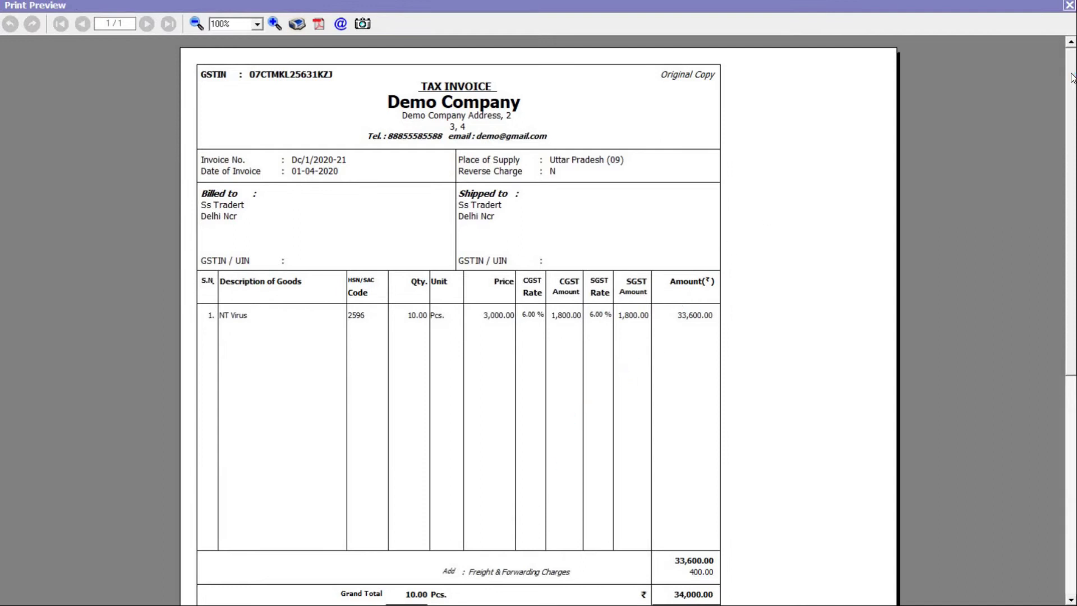
# - Review the Demo Company tax invoice preview (34,000.00 total), then close it
pyautogui.scroll(-6, 1057, 213)
pyautogui.scroll(6, 1073, 170)
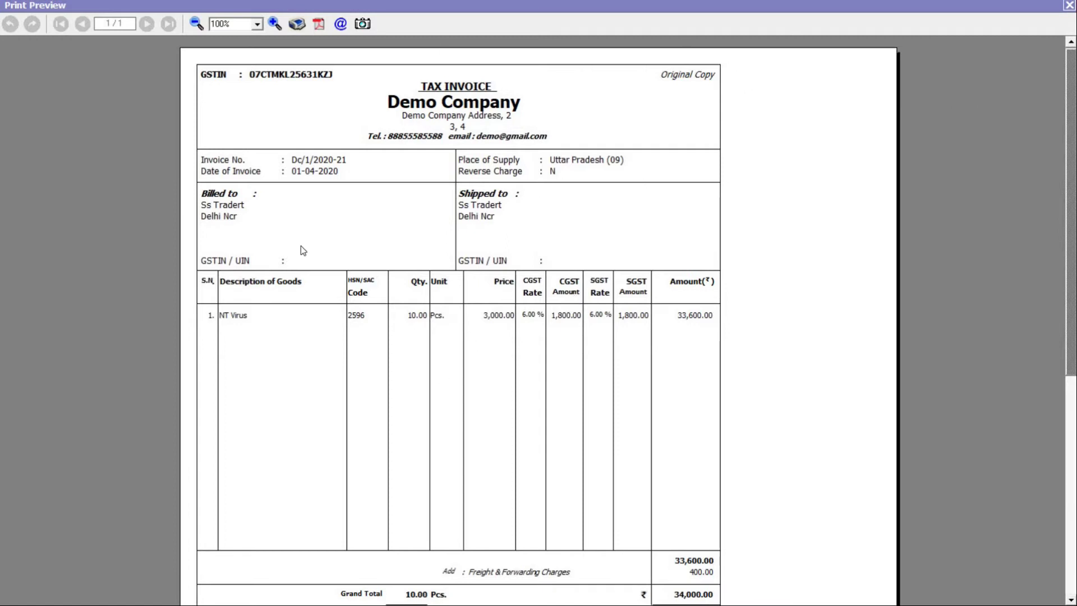
pyautogui.click(1069, 5)
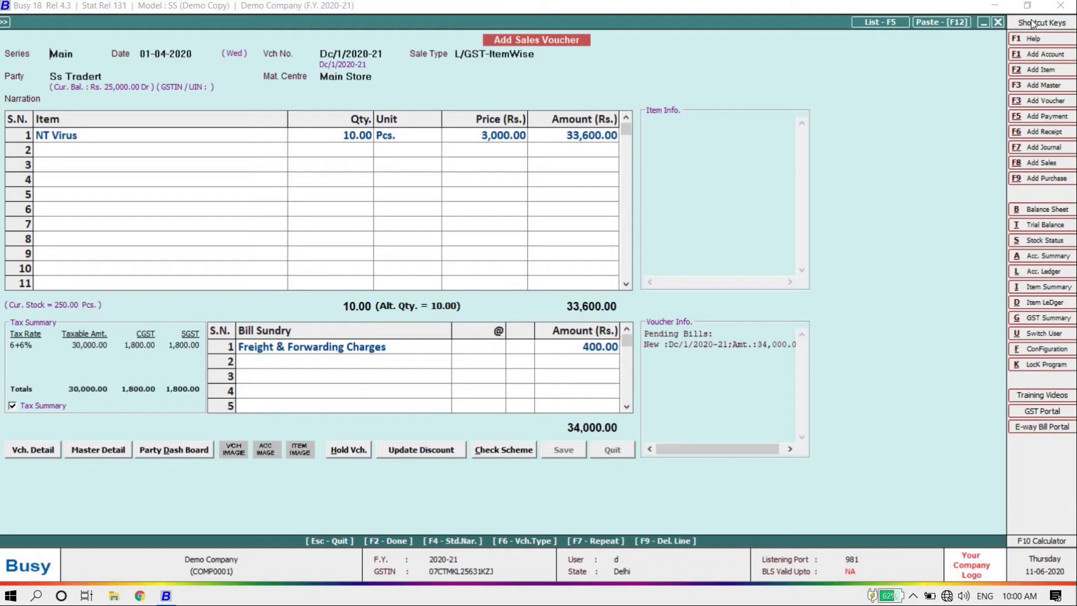
# - Exit the sales voucher and browse the Sales Return and Purchase Return options
pyautogui.press('Escape')
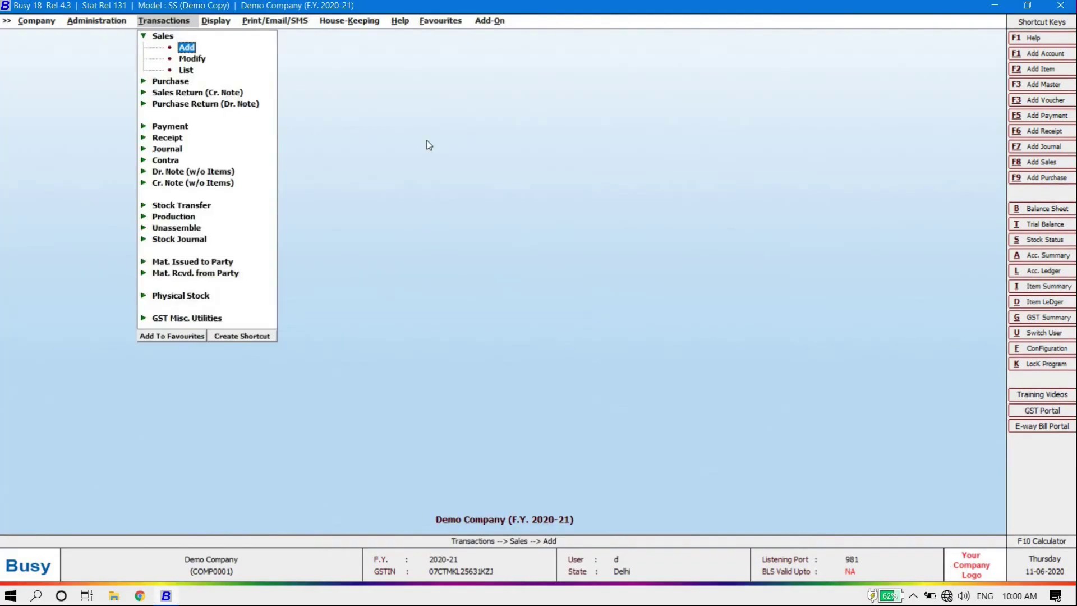
pyautogui.press('Escape')
pyautogui.press('Down')
pyautogui.press('Down')
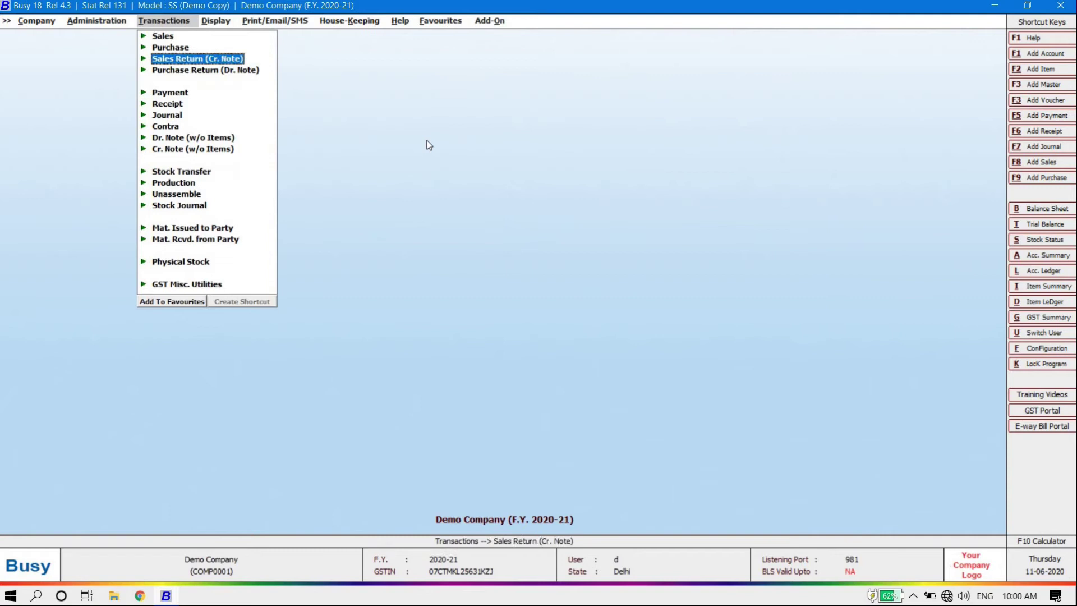
pyautogui.press('Down')
pyautogui.press('Up')
pyautogui.press('Return')
pyautogui.press('Up')
pyautogui.press('Down')
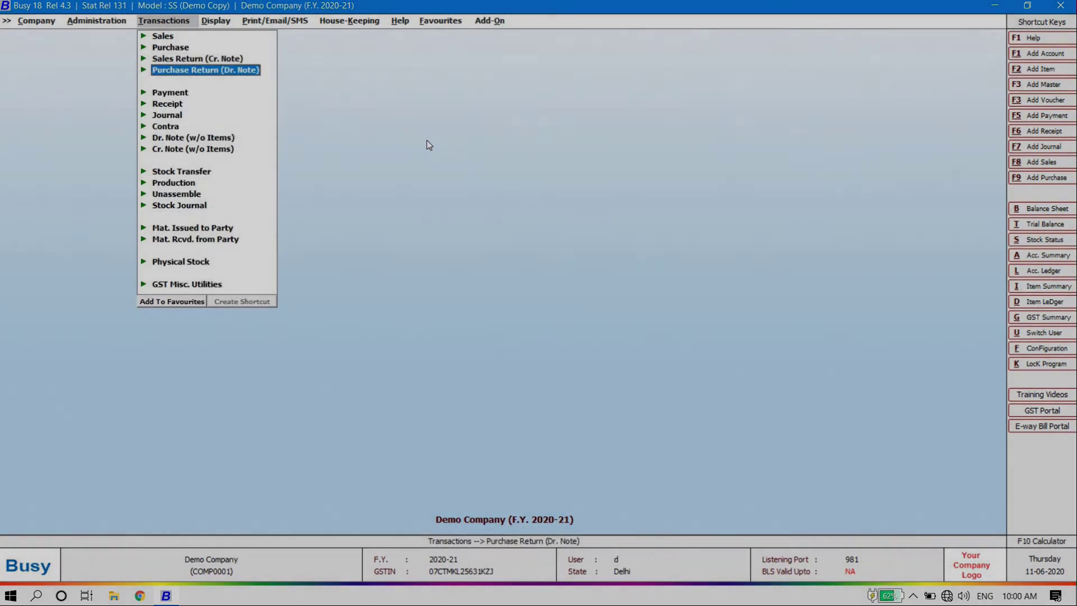
pyautogui.press('Return')
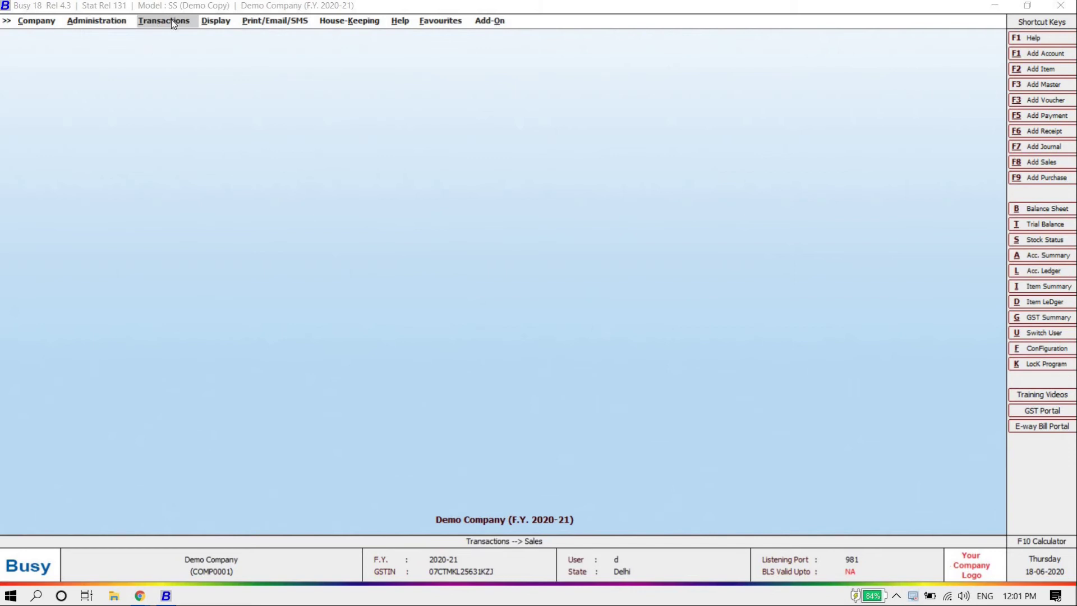
# - Bring BUSY back into focus and open the Transactions list, moving down toward Receipt
pyautogui.click(182, 7)
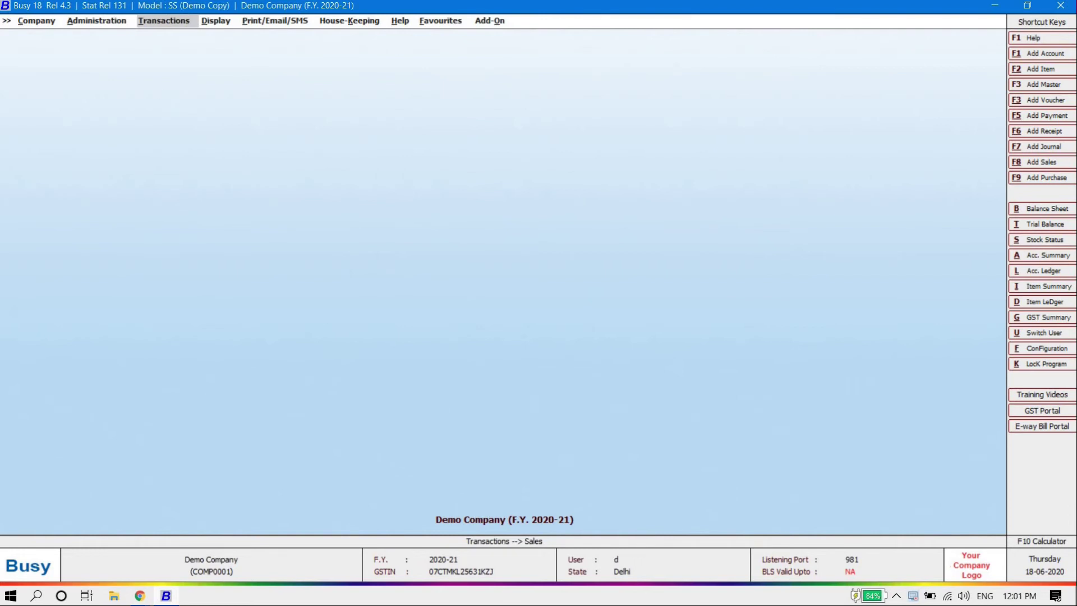
pyautogui.click(171, 26)
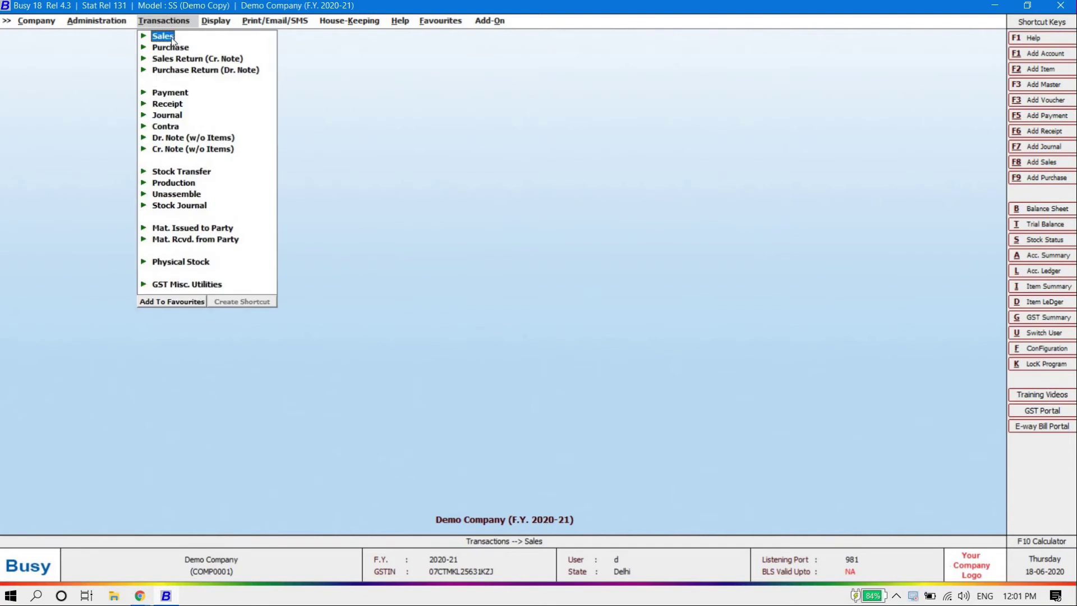
pyautogui.press('Down')
pyautogui.press('Down')
pyautogui.press('Down')
pyautogui.press('Down')
pyautogui.press('Down')
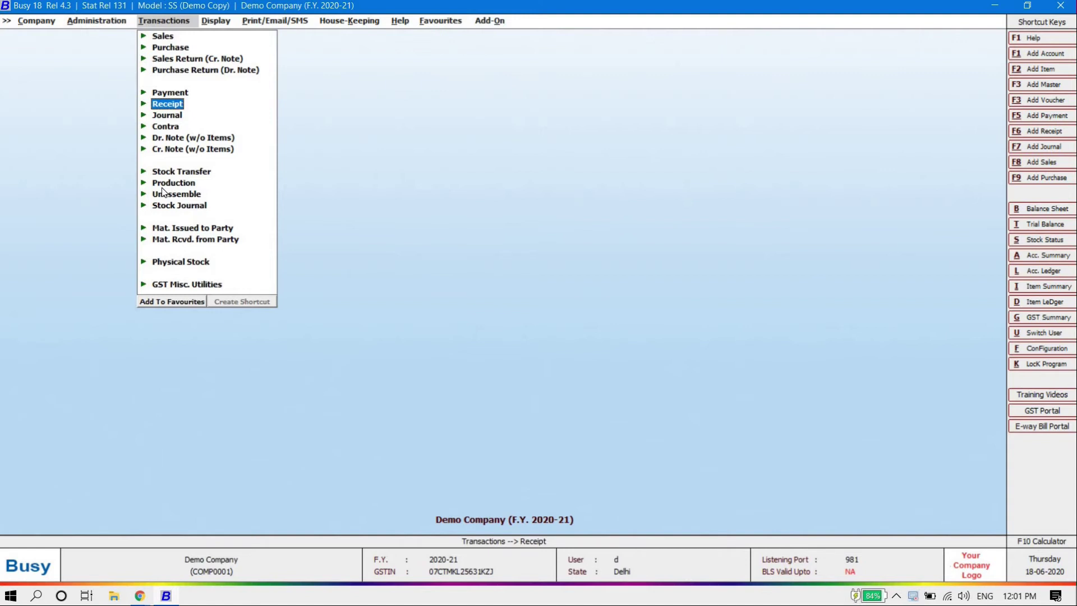
# - Expand Receipt and choose Add to get a blank receipt voucher dated 01-04-2020
pyautogui.press('Return')
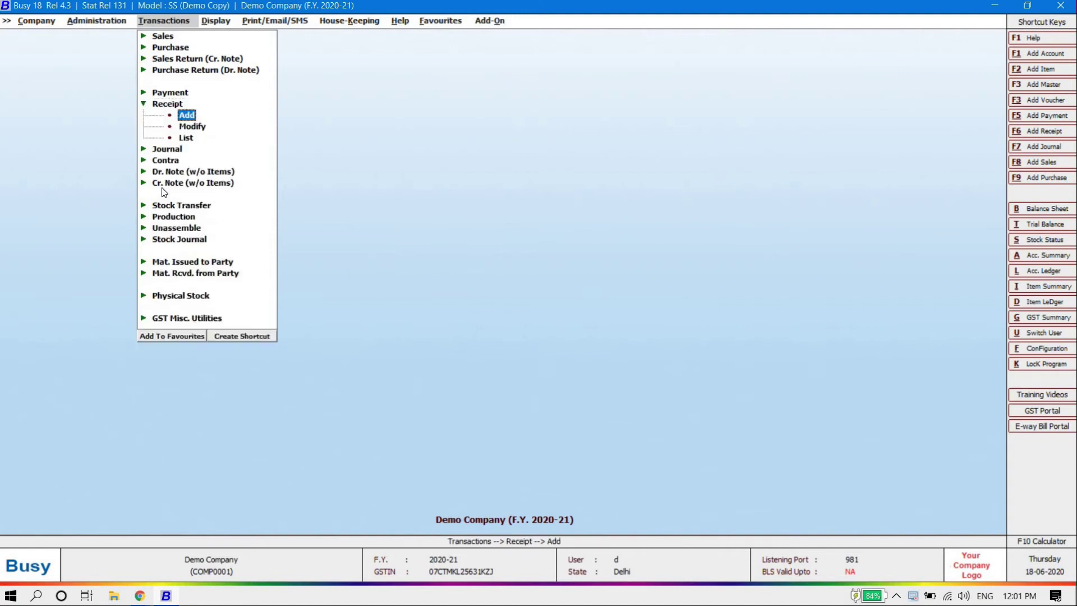
pyautogui.press('Return')
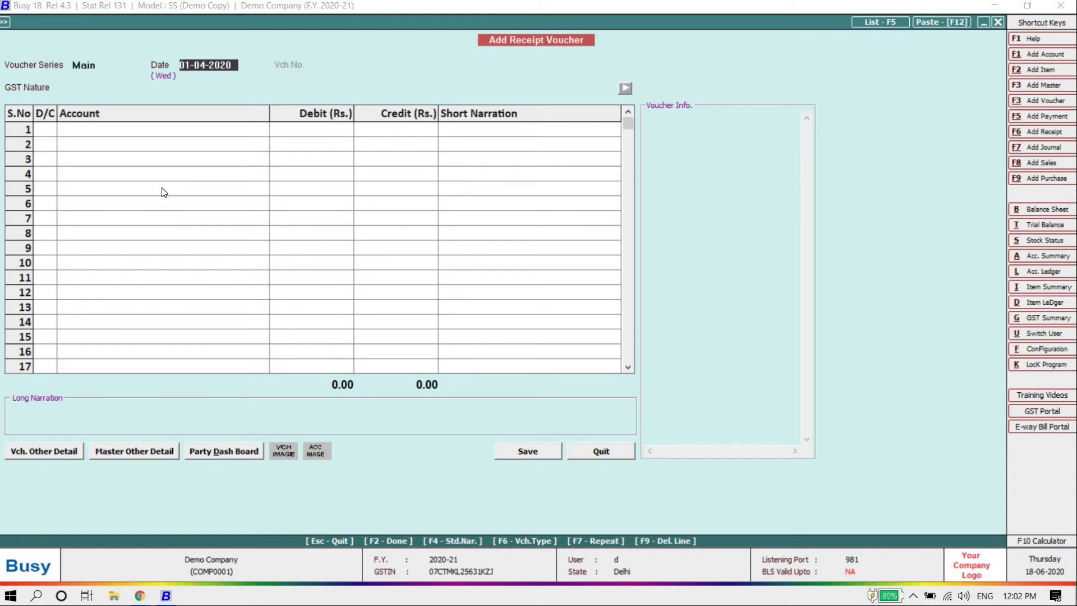
# - Set GST nature to Not Applicable and credit Sb Gupta Traders with 25,000
pyautogui.press('Return')
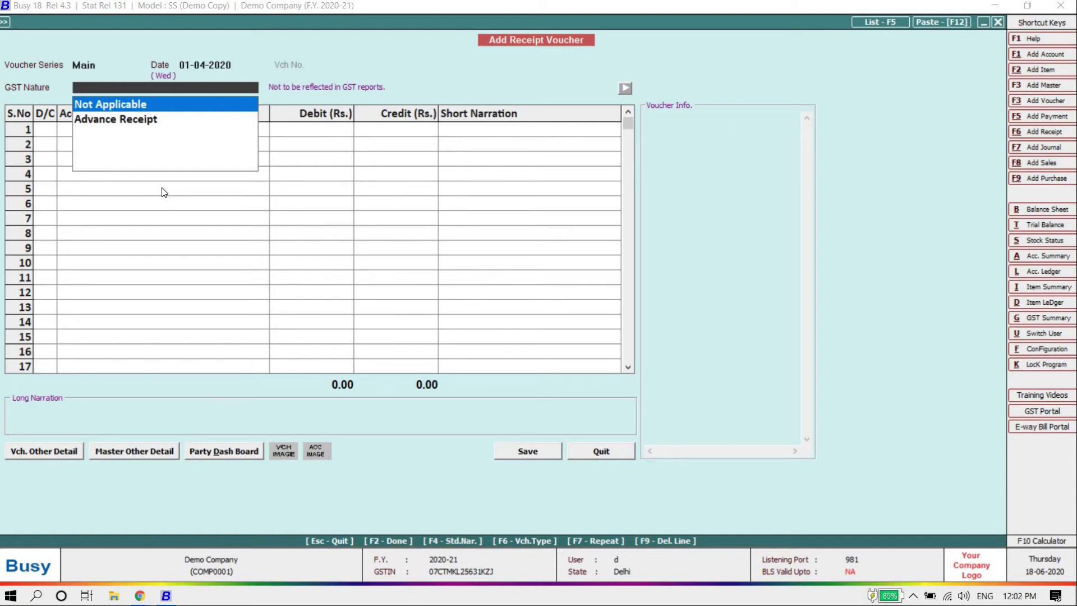
pyautogui.press('Return')
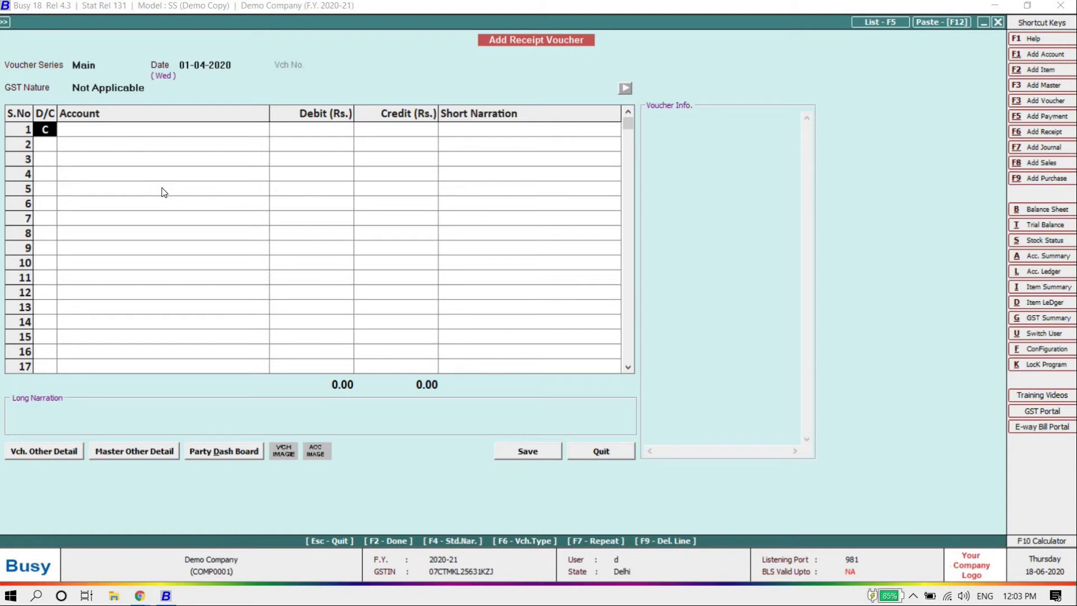
pyautogui.press('Return')
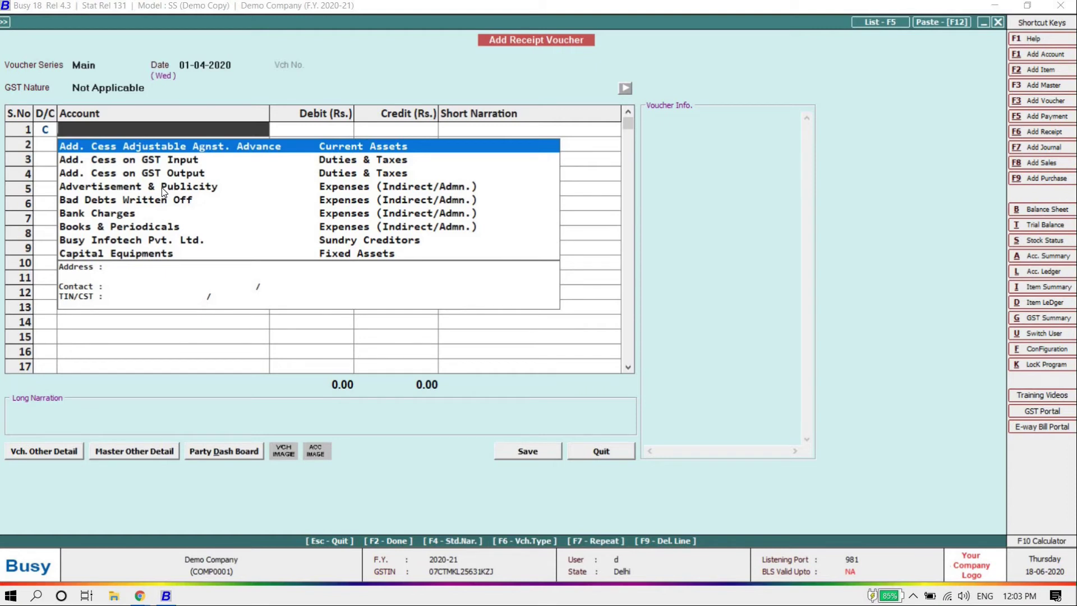
pyautogui.write('gupt')
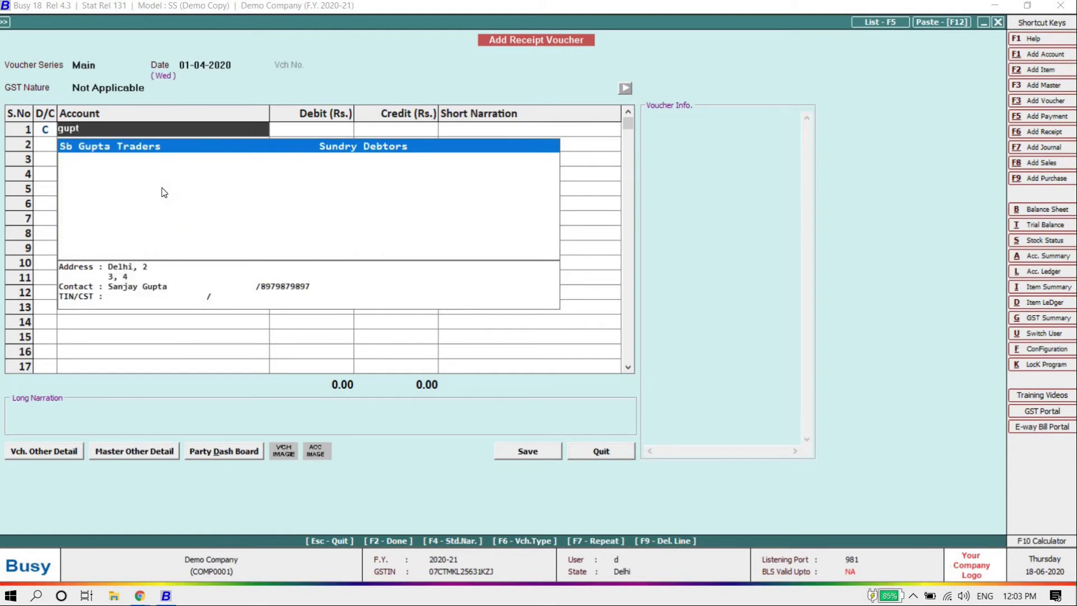
pyautogui.press('Return')
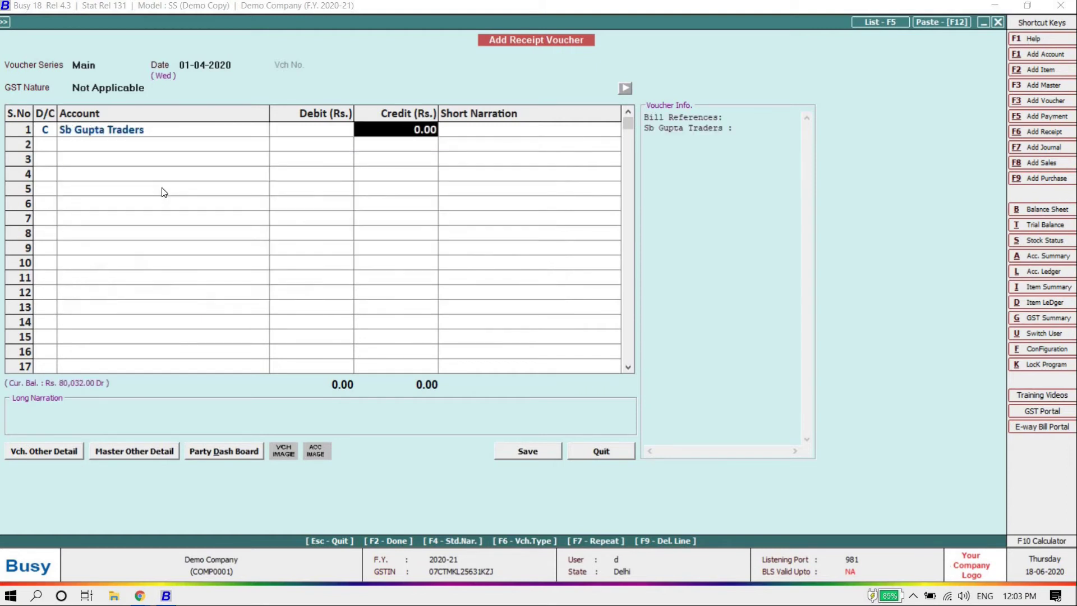
pyautogui.write('25000')
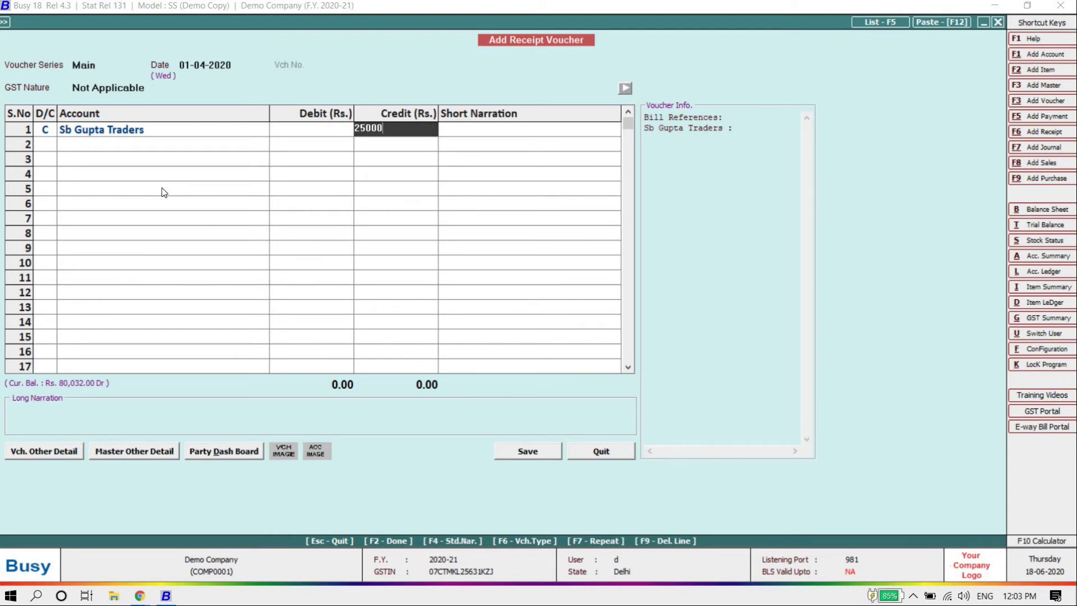
pyautogui.press('Return')
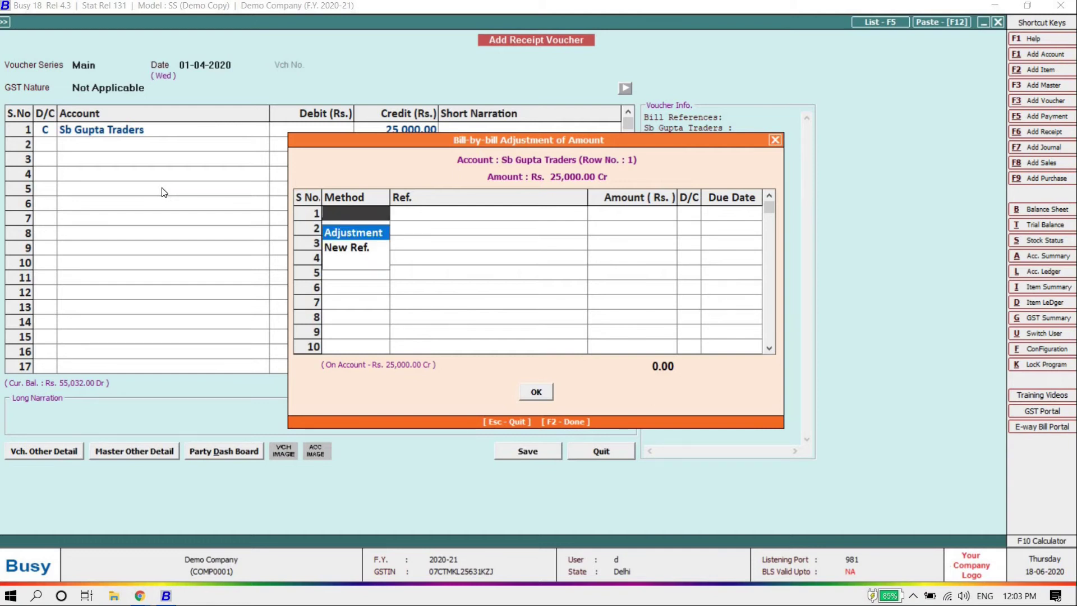
# - Use the Adjustment method to settle the 25,000 against pending bill Dc/2/2020-21
pyautogui.press('Down')
pyautogui.press('Up')
pyautogui.press('Return')
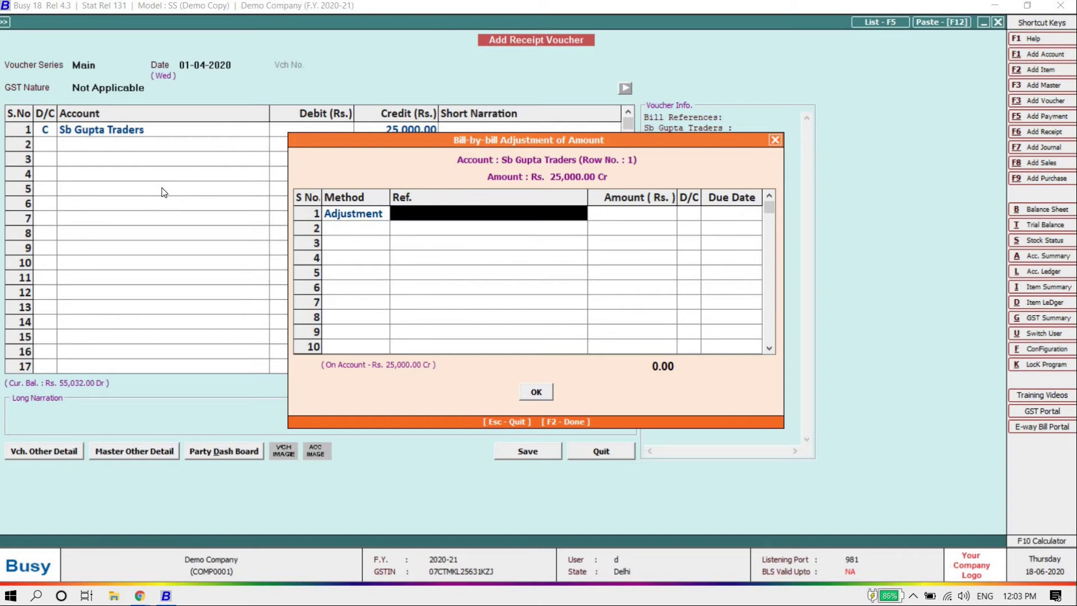
pyautogui.press('Down')
pyautogui.press('Up')
pyautogui.press('Down')
pyautogui.press('Up')
pyautogui.press('Down')
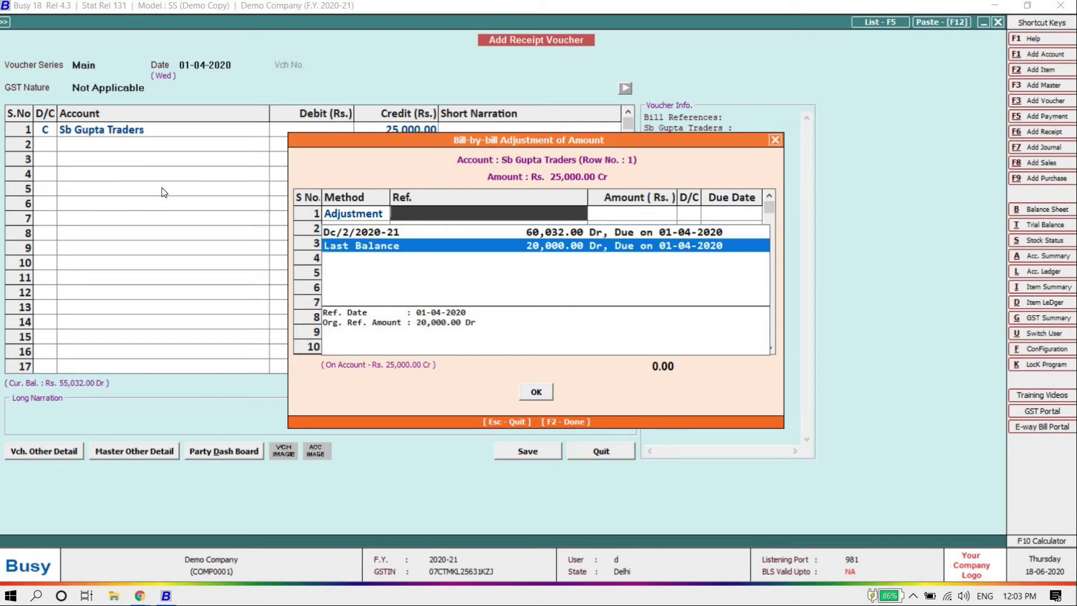
pyautogui.press('Up')
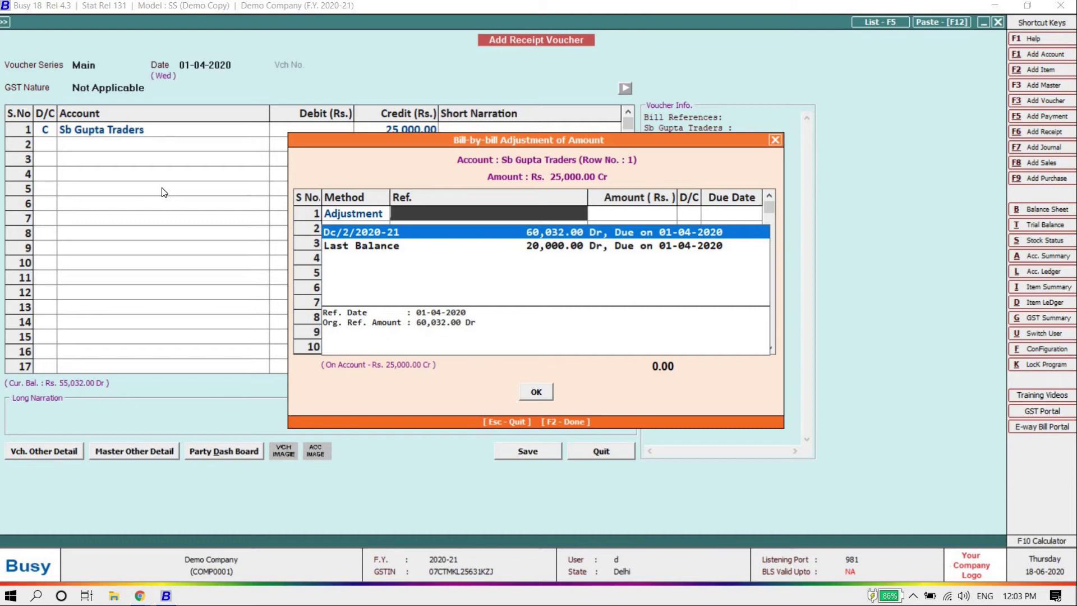
pyautogui.press('Return')
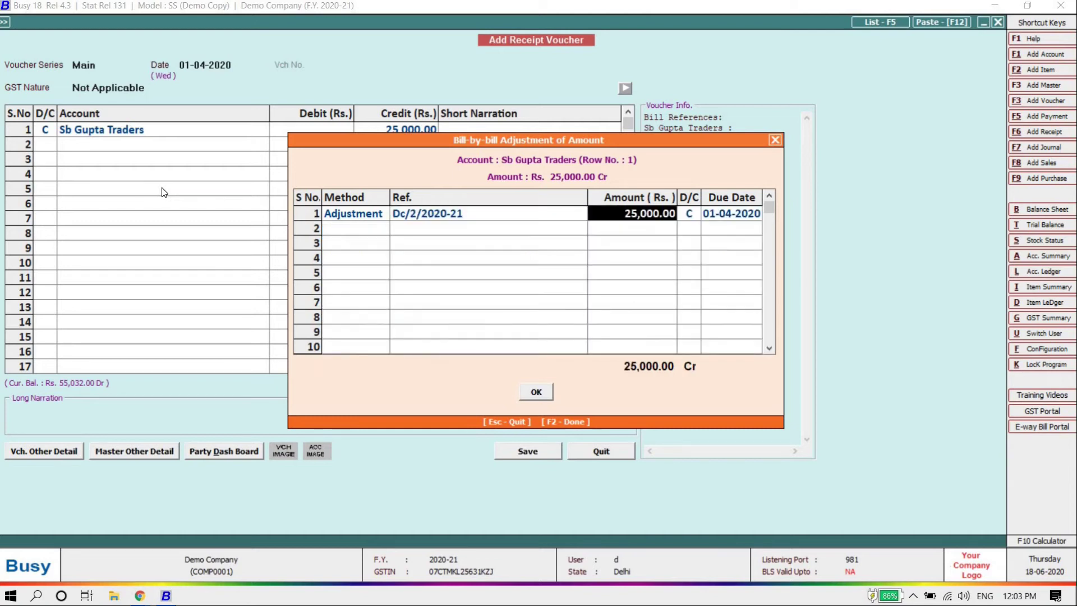
pyautogui.press('Return')
pyautogui.press('Return')
pyautogui.press('Return')
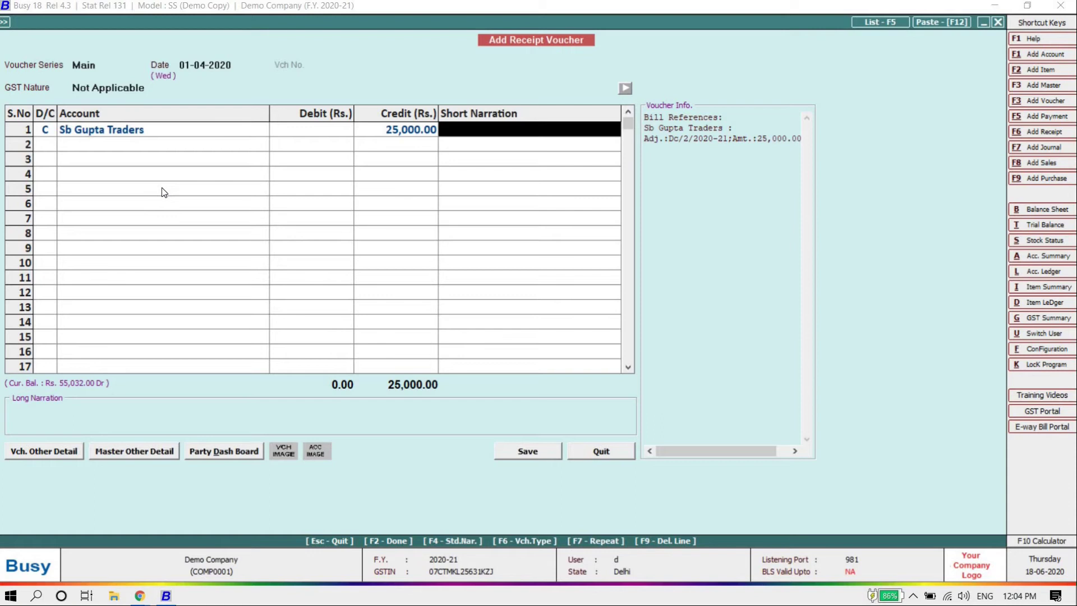
# - Add the narration Neft and debit Icici Bank with the matching 25,000
pyautogui.write('Neft')
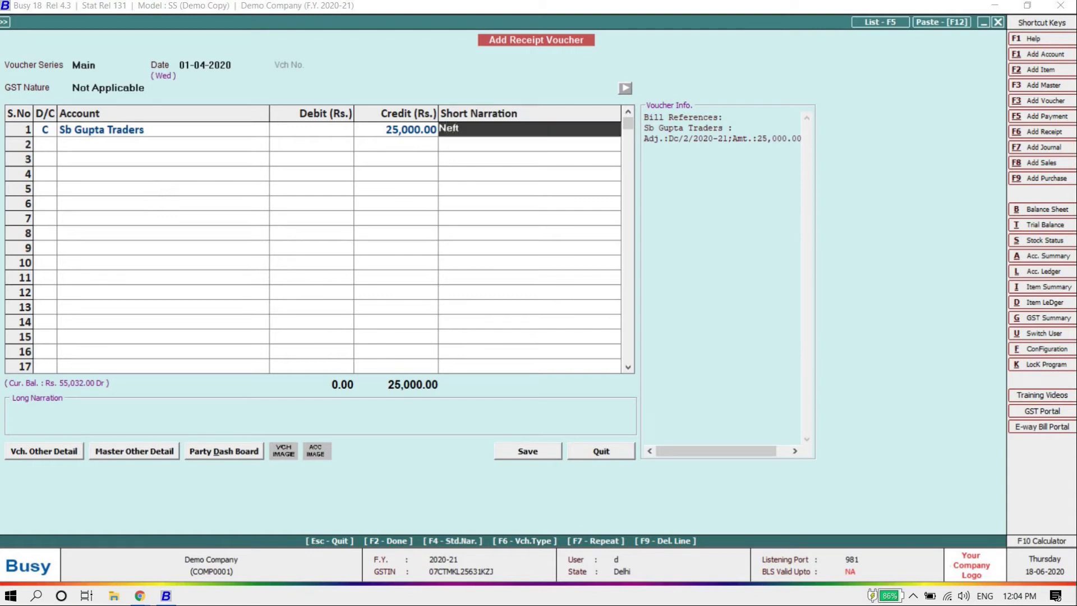
pyautogui.press('Return')
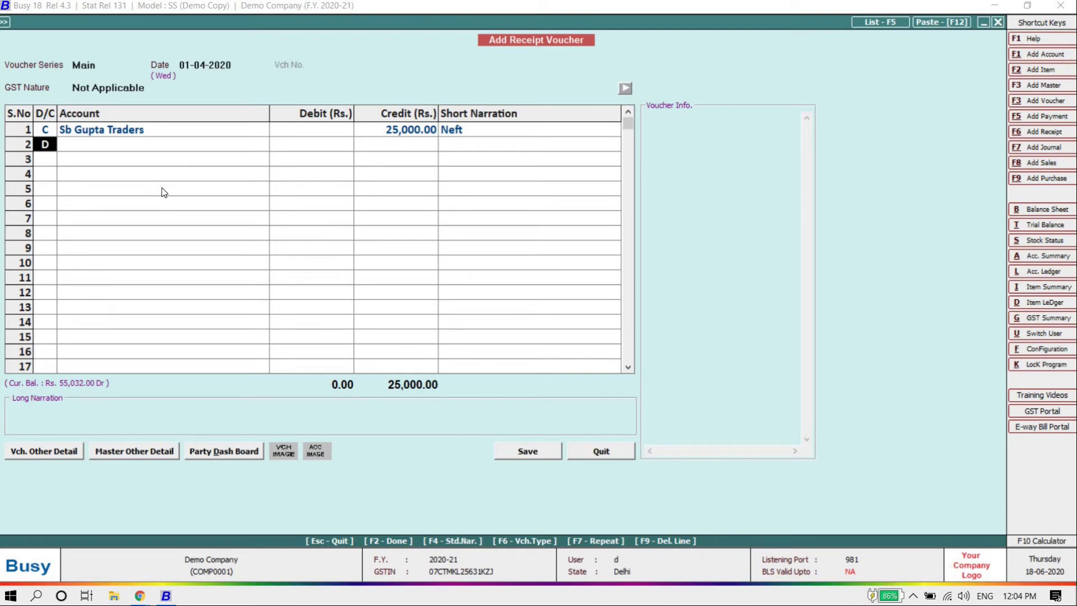
pyautogui.press('Return')
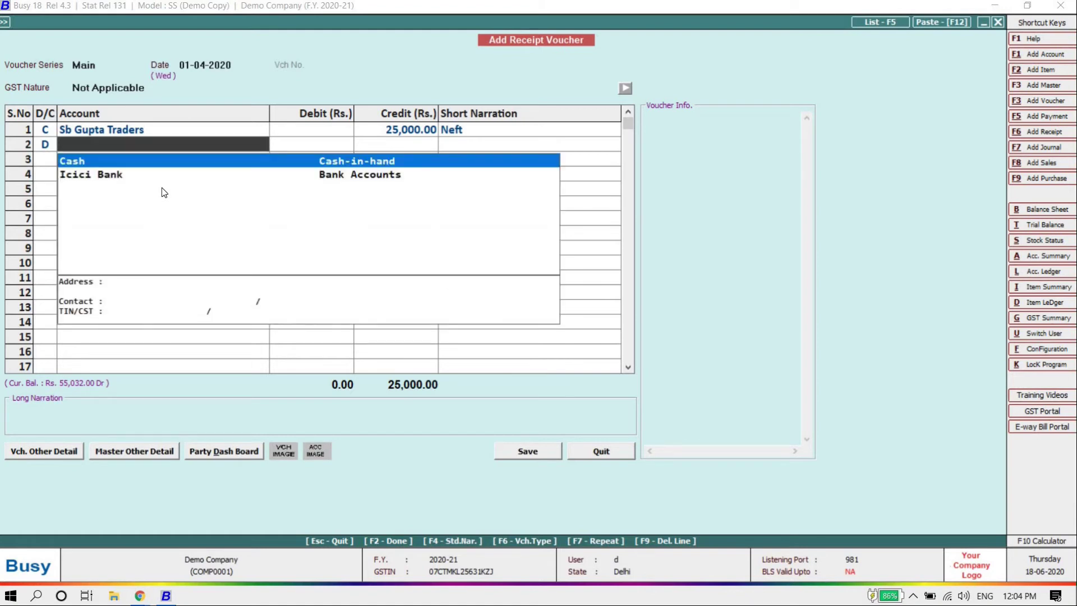
pyautogui.press('Down')
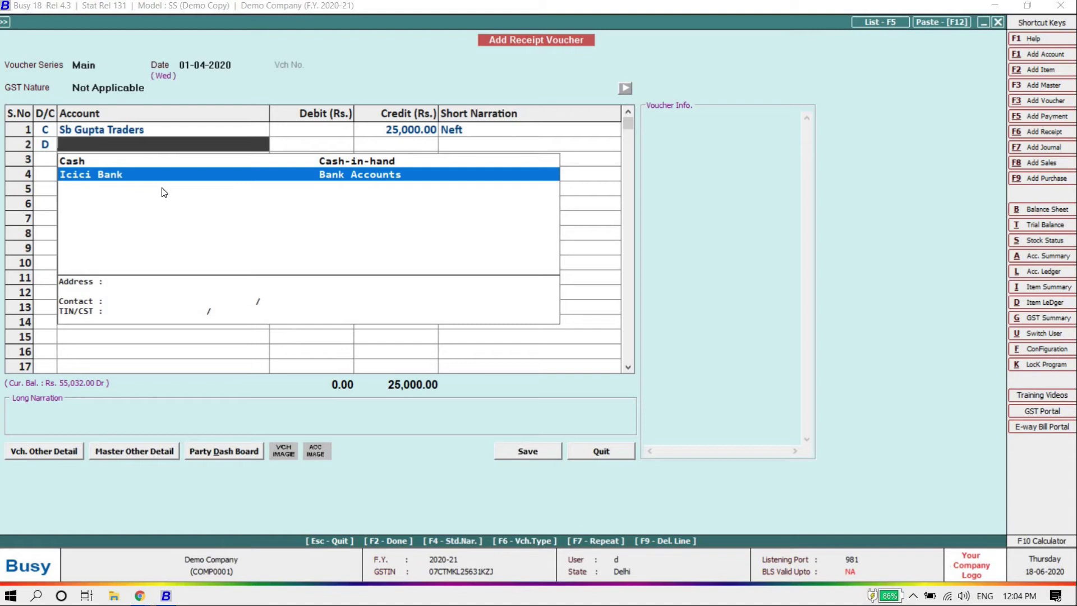
pyautogui.press('Up')
pyautogui.press('Down')
pyautogui.press('Return')
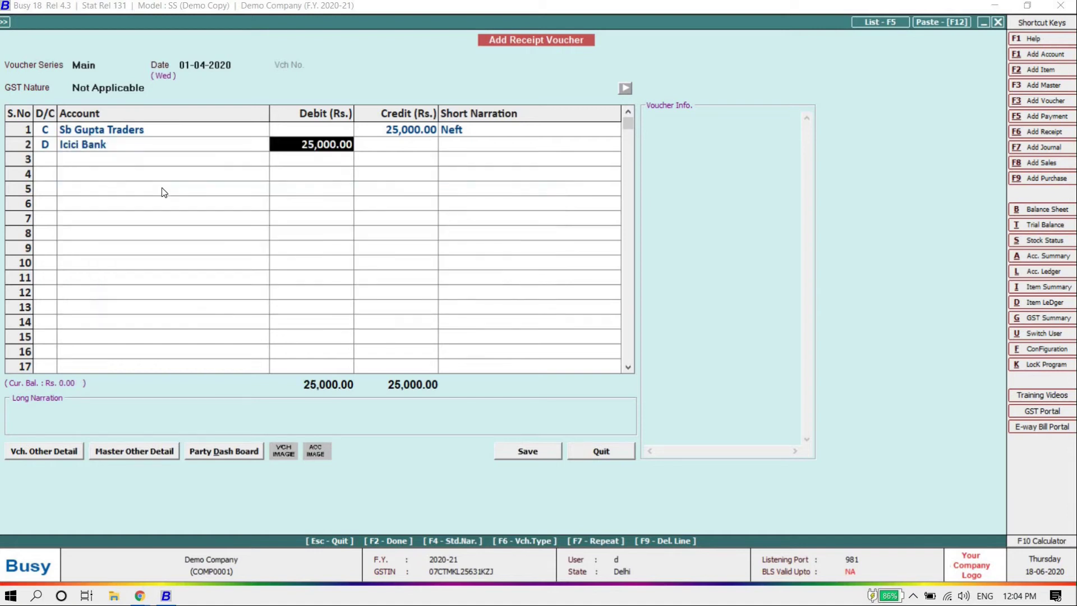
pyautogui.press('Return')
pyautogui.press('Return')
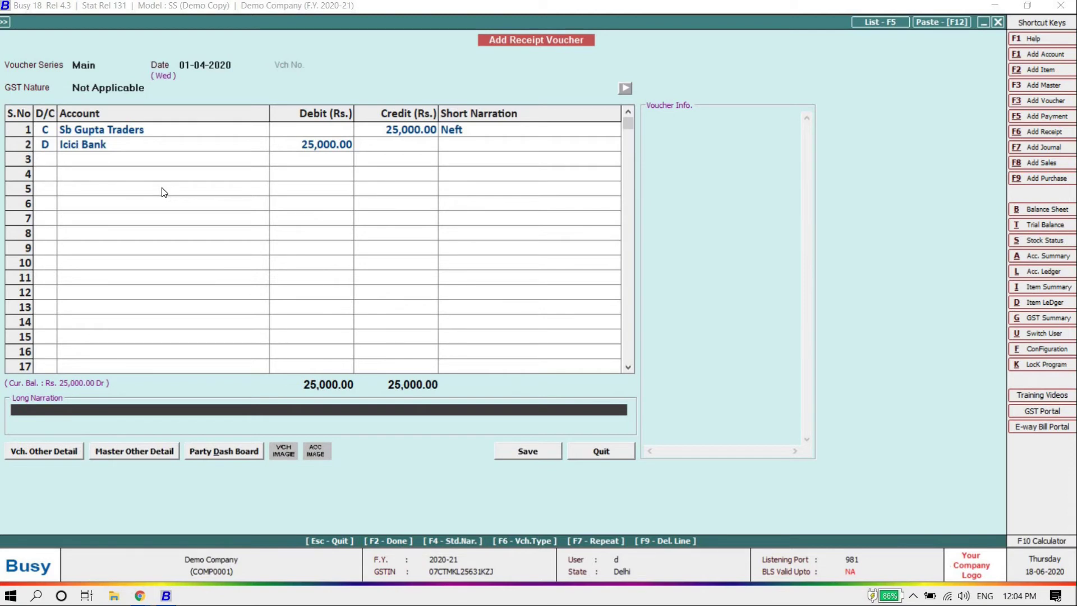
# - Save the receipt voucher and close the fresh blank one
pyautogui.press('Return')
pyautogui.press('Return')
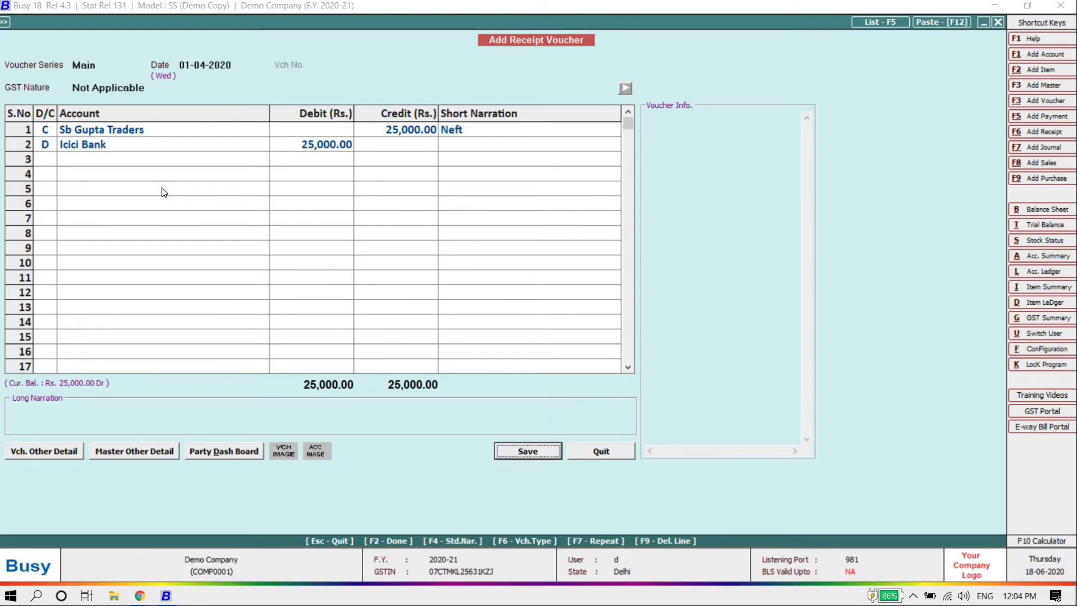
pyautogui.press('Return')
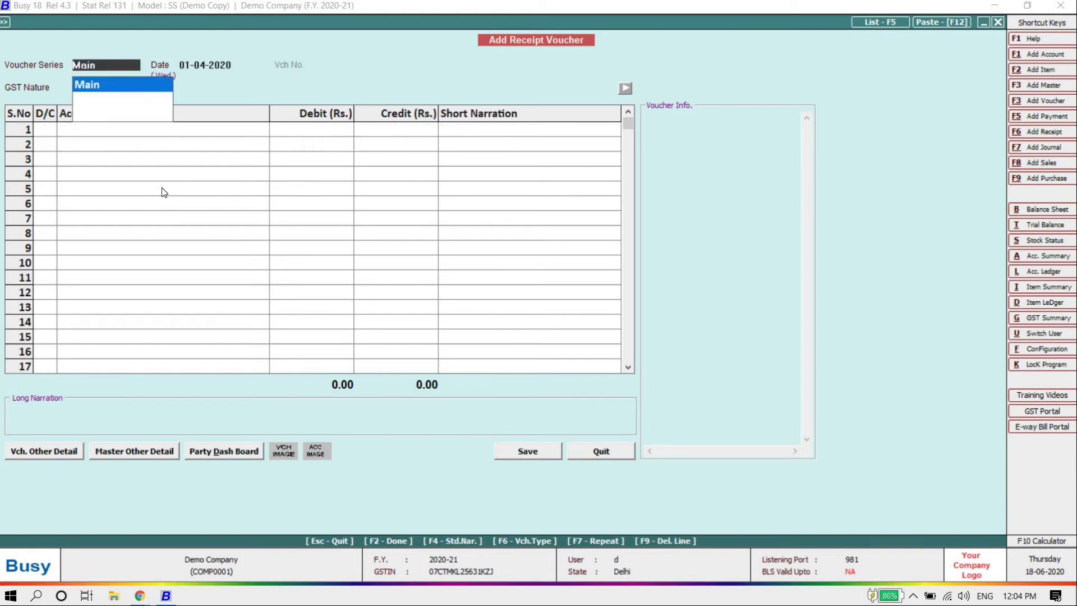
pyautogui.press('Escape')
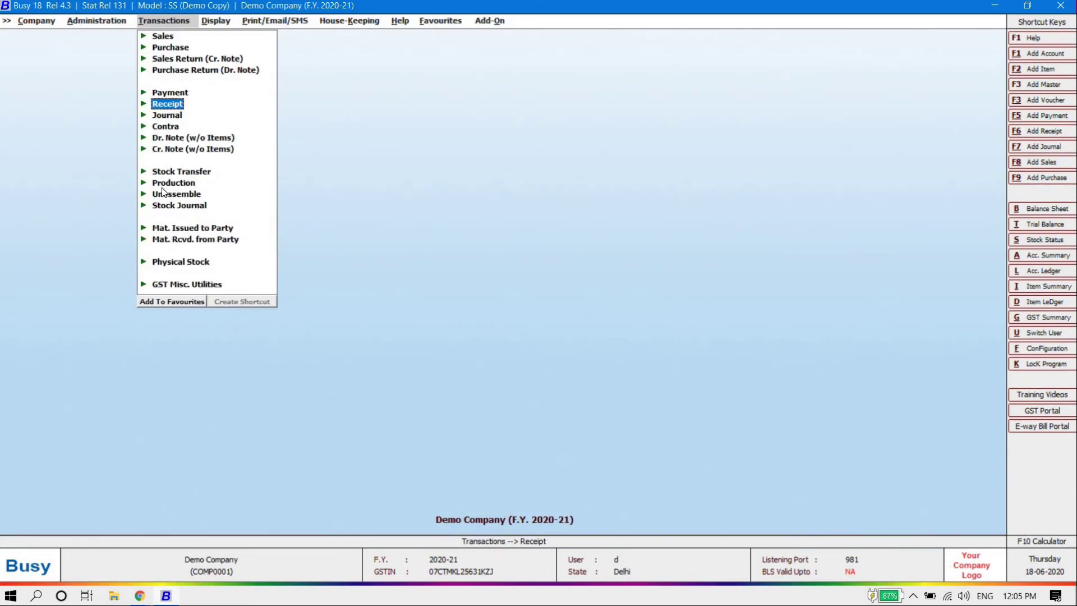
# - Move to Payment in Transactions and choose Add for a blank payment voucher
pyautogui.press('Up')
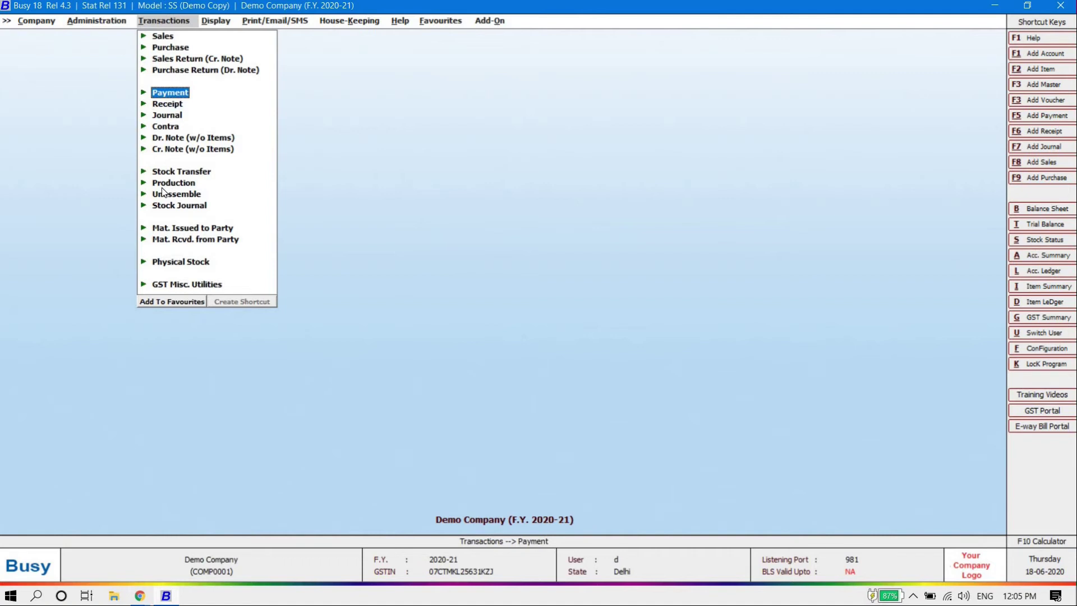
pyautogui.press('Return')
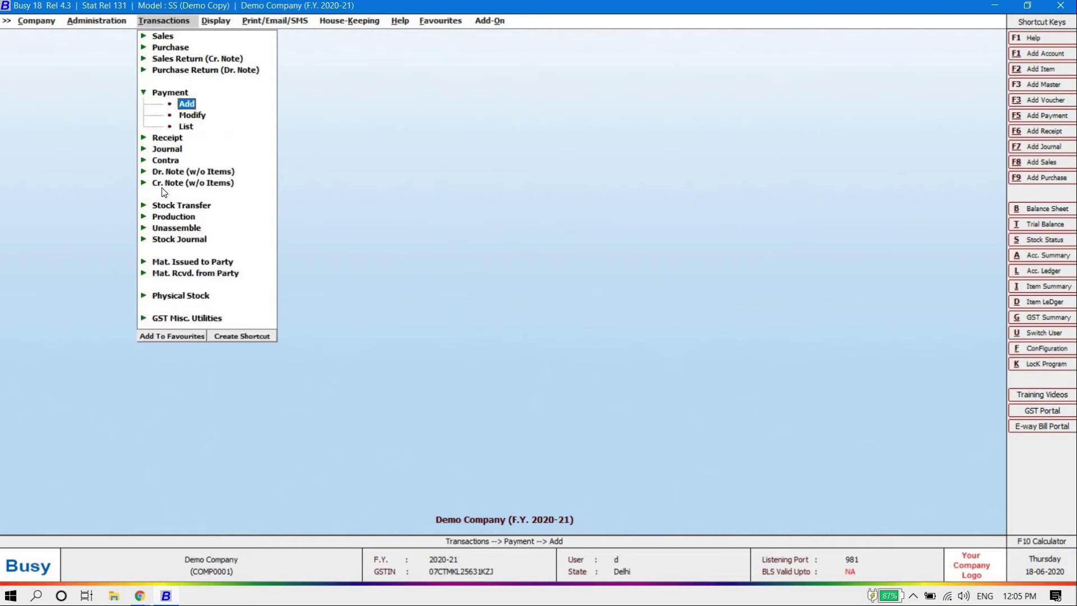
pyautogui.press('Return')
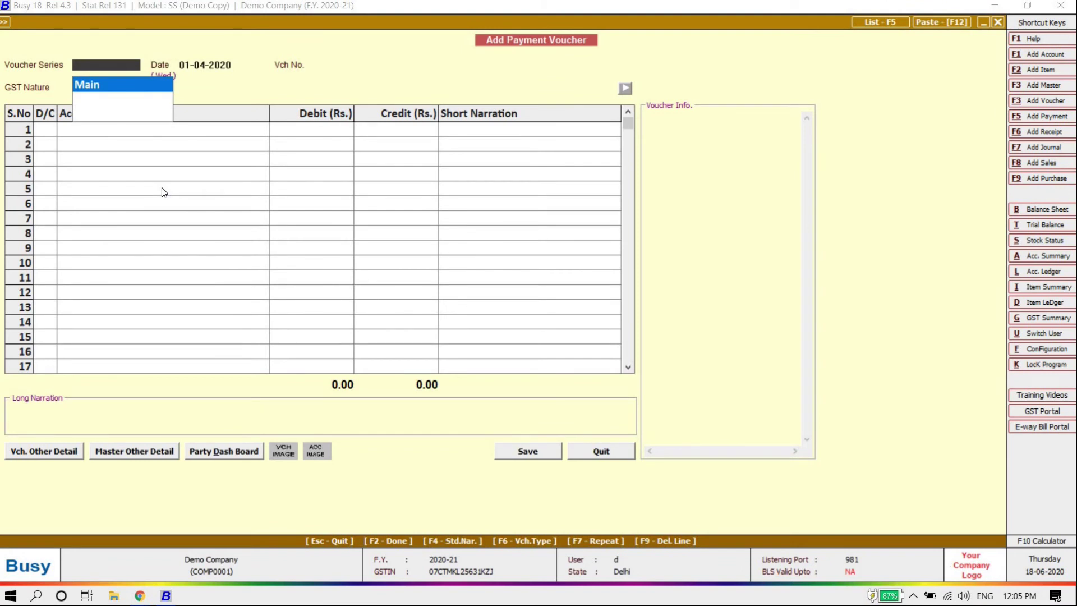
# - Keep series Main, set GST to Not Applicable, and debit Busy Infotech Pvt. Ltd. 30,000
pyautogui.press('Return')
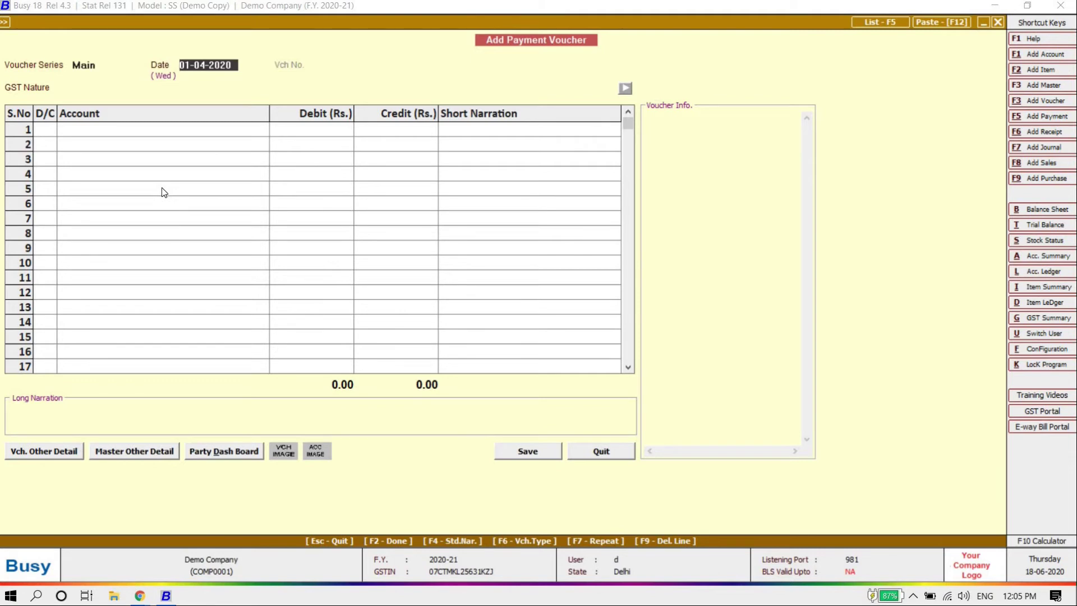
pyautogui.press('Return')
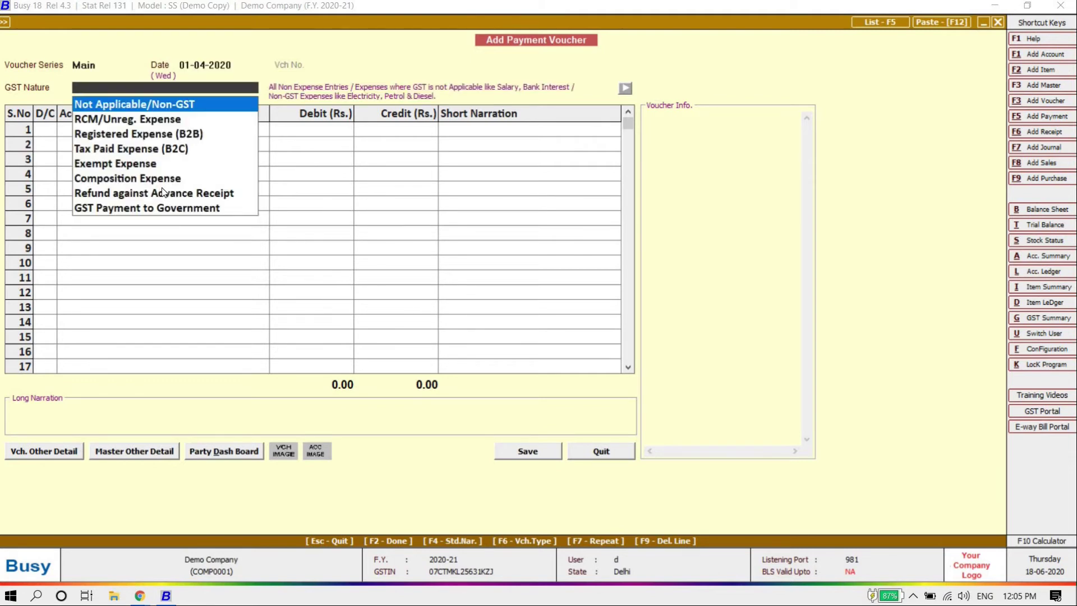
pyautogui.press('Return')
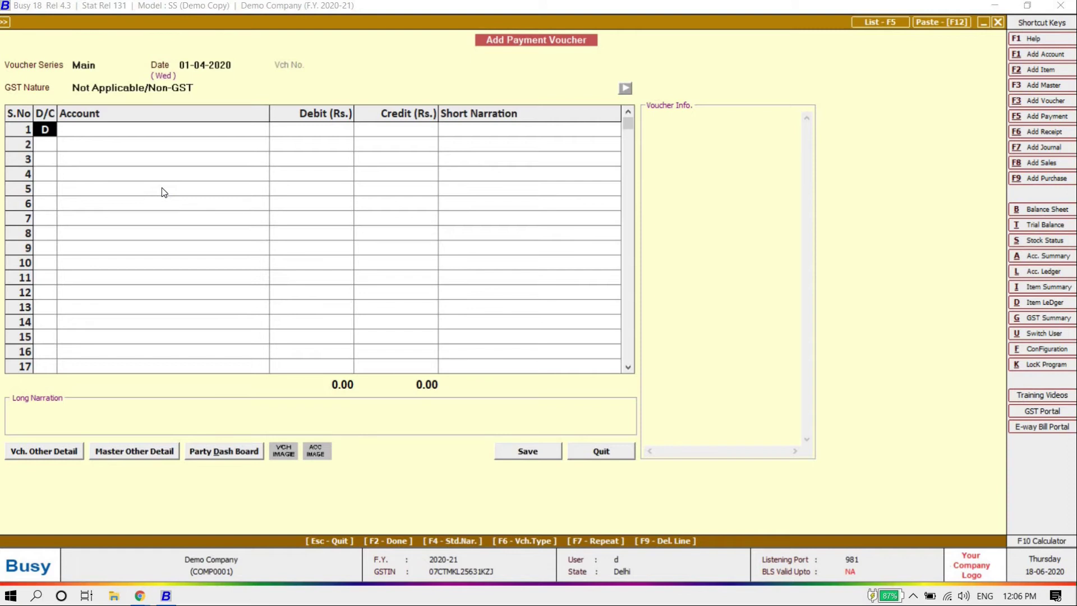
pyautogui.press('Return')
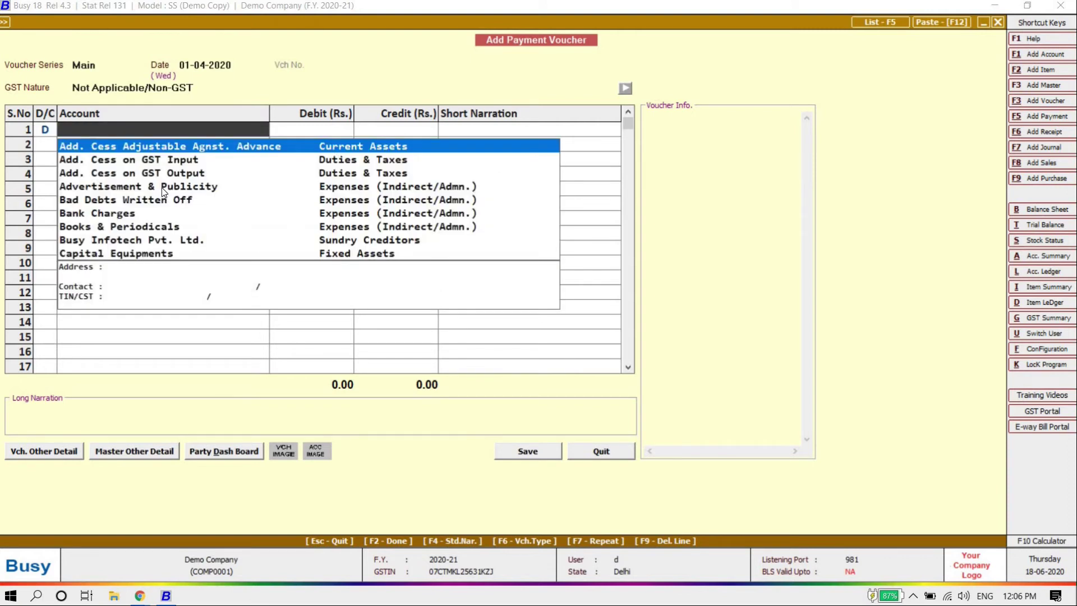
pyautogui.write('busy')
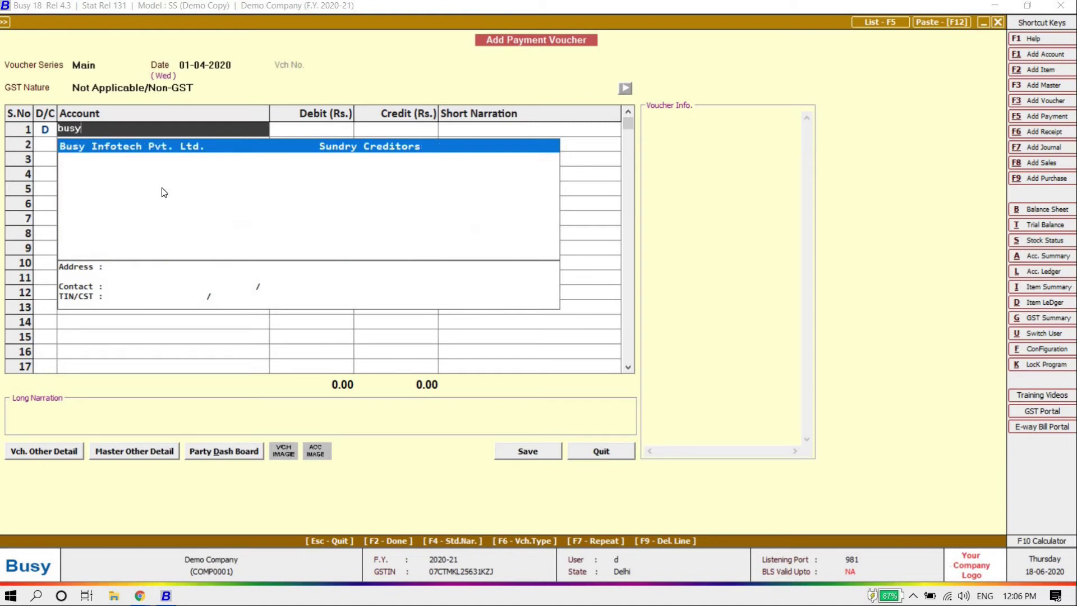
pyautogui.press('Return')
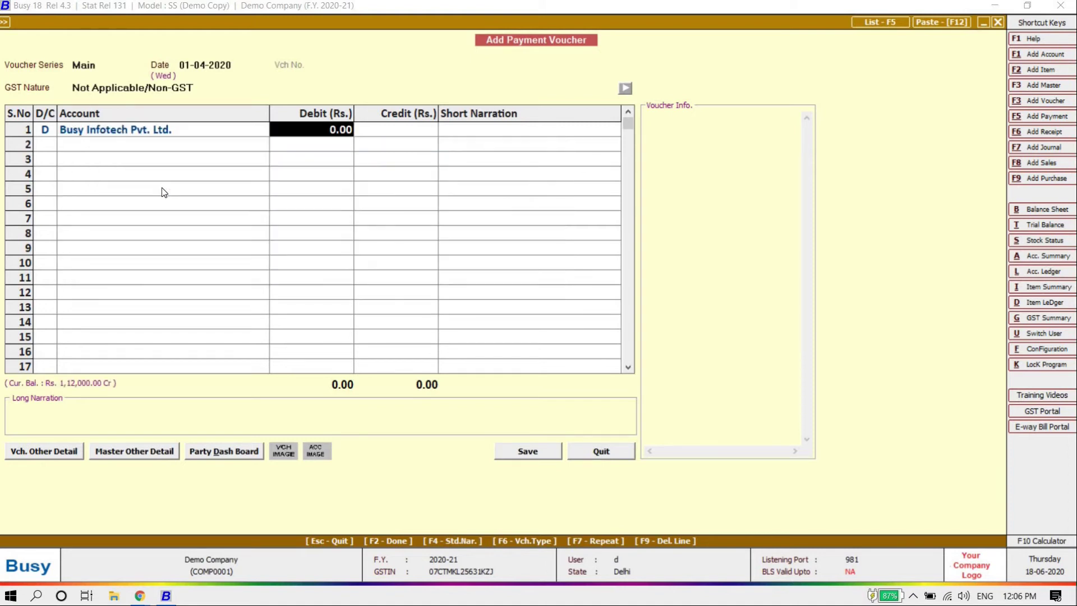
pyautogui.write('30000')
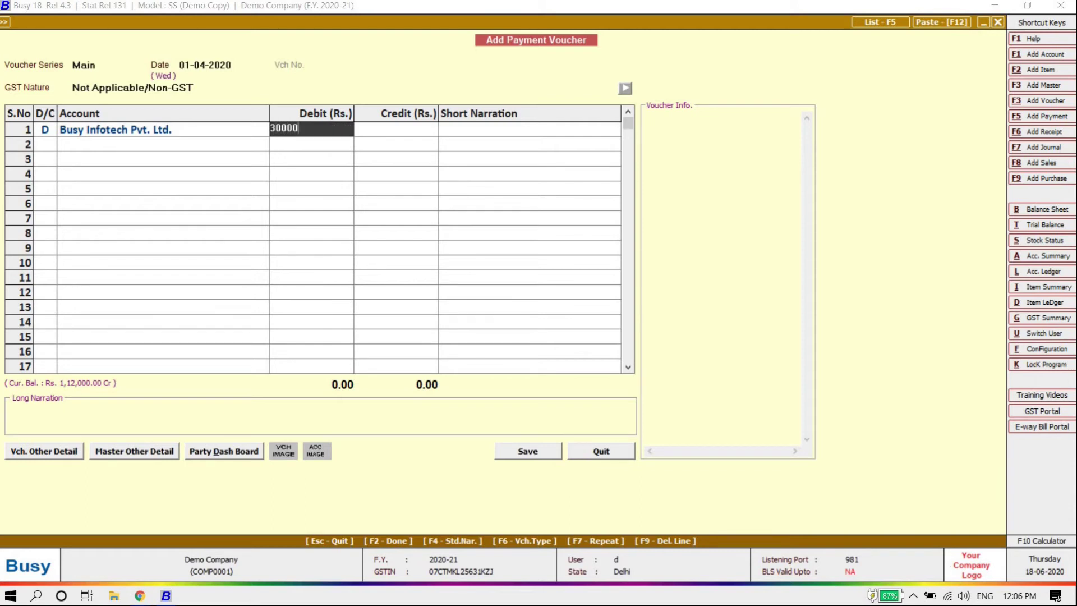
pyautogui.press('Return')
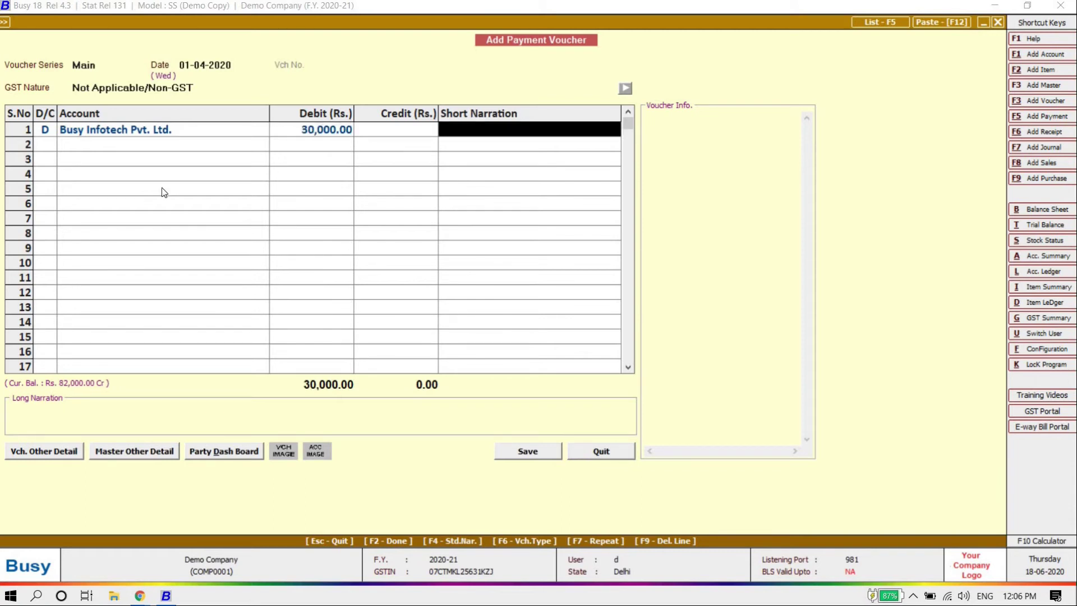
# - Enter the short narration 'By cheque - 5654655'
pyautogui.write('by')
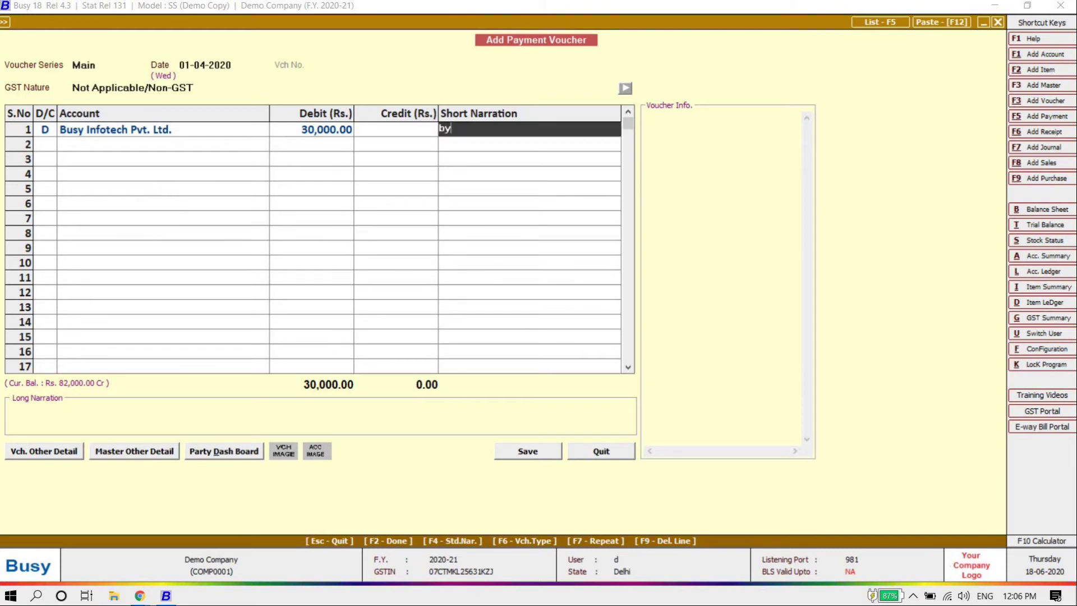
pyautogui.write(' check')
pyautogui.press('BackSpace')
pyautogui.press('BackSpace')
pyautogui.press('BackSpace')
pyautogui.write('eque - 5654655')
pyautogui.press('Return')
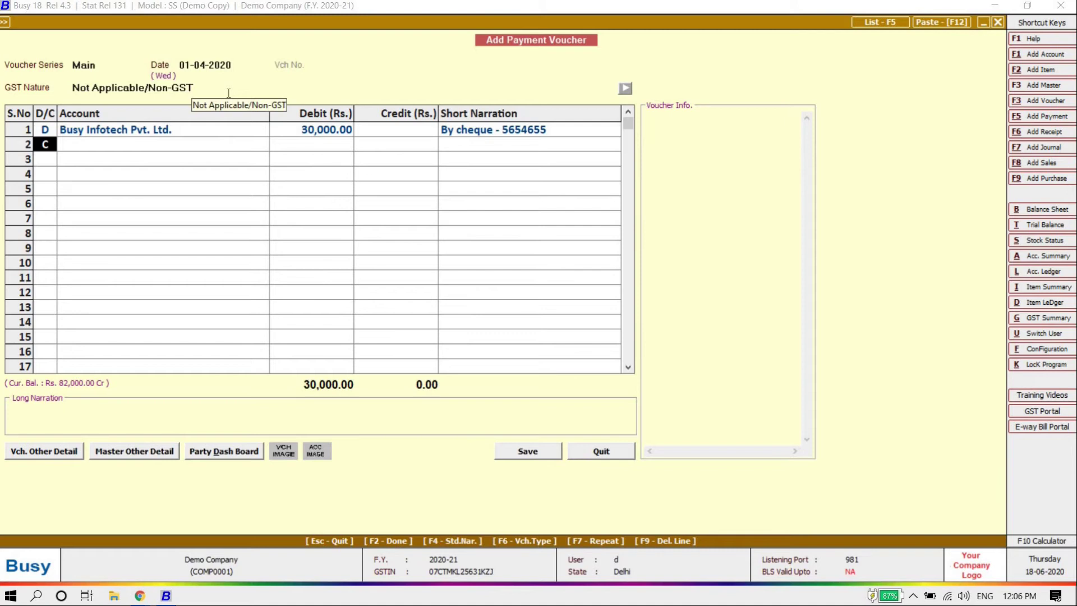
# - Credit Icici Bank with the 30,000.00 in row 2
pyautogui.press('Return')
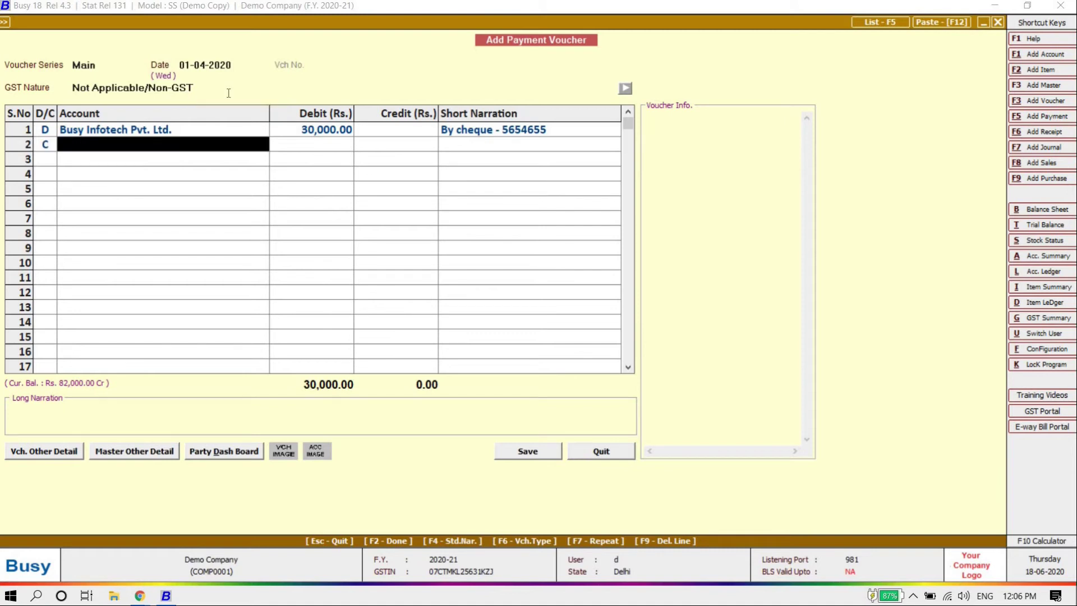
pyautogui.press('Down')
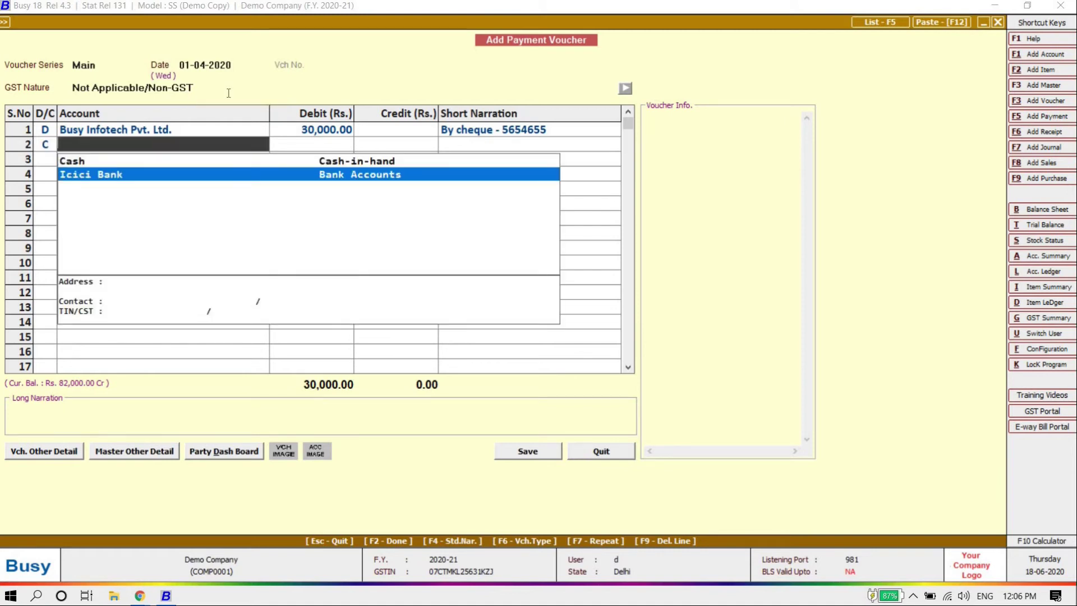
pyautogui.press('Return')
pyautogui.press('Return')
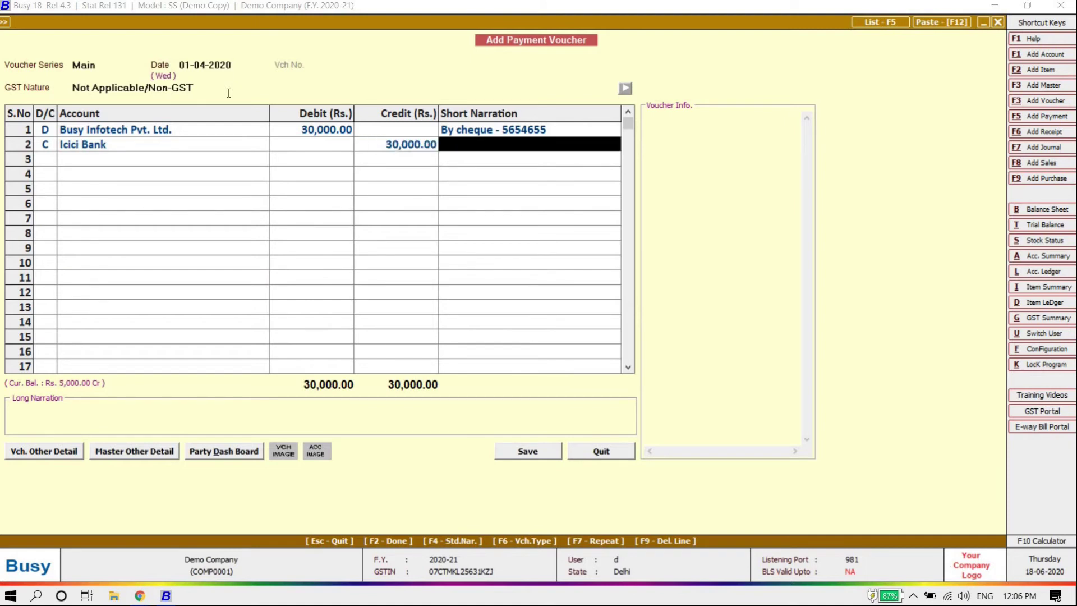
pyautogui.press('Return')
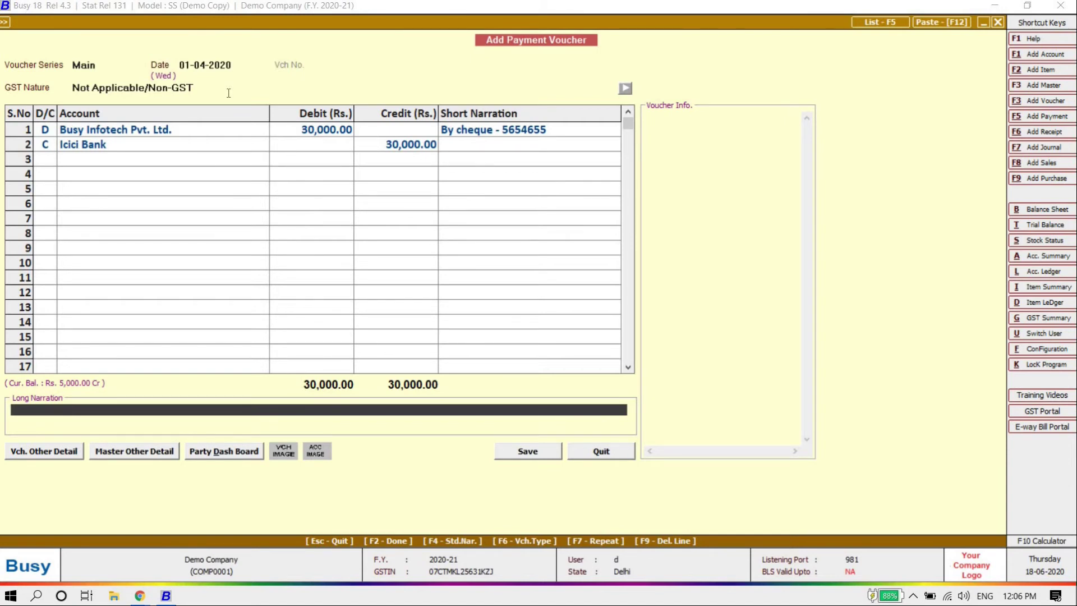
# - Save the payment voucher and close the new blank one
pyautogui.press('Return')
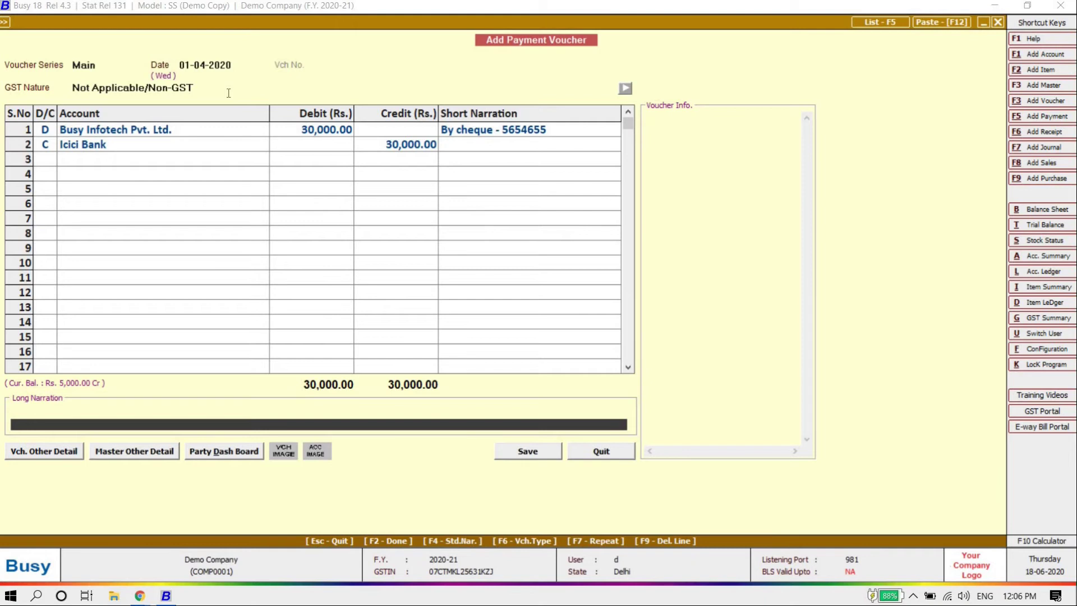
pyautogui.press('Return')
pyautogui.press('Return')
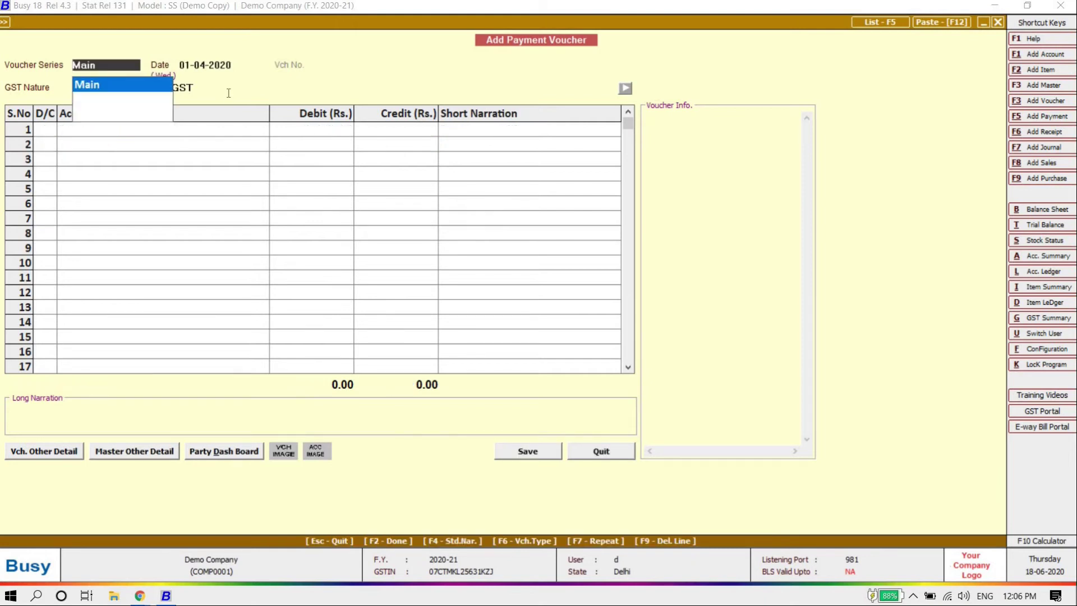
pyautogui.press('Escape')
pyautogui.press('Escape')
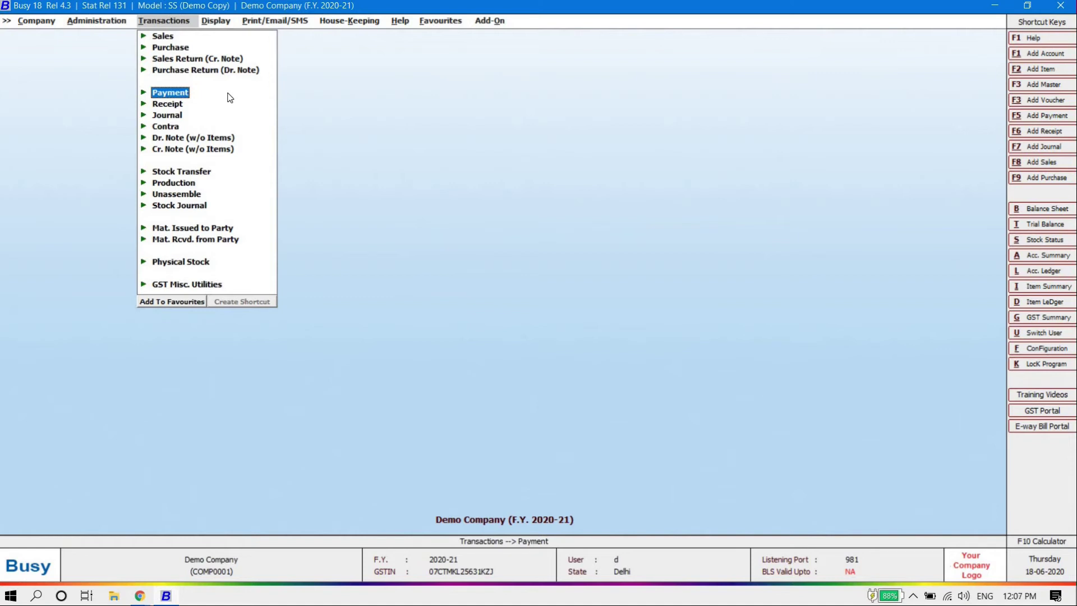
pyautogui.press('Down')
pyautogui.press('Return')
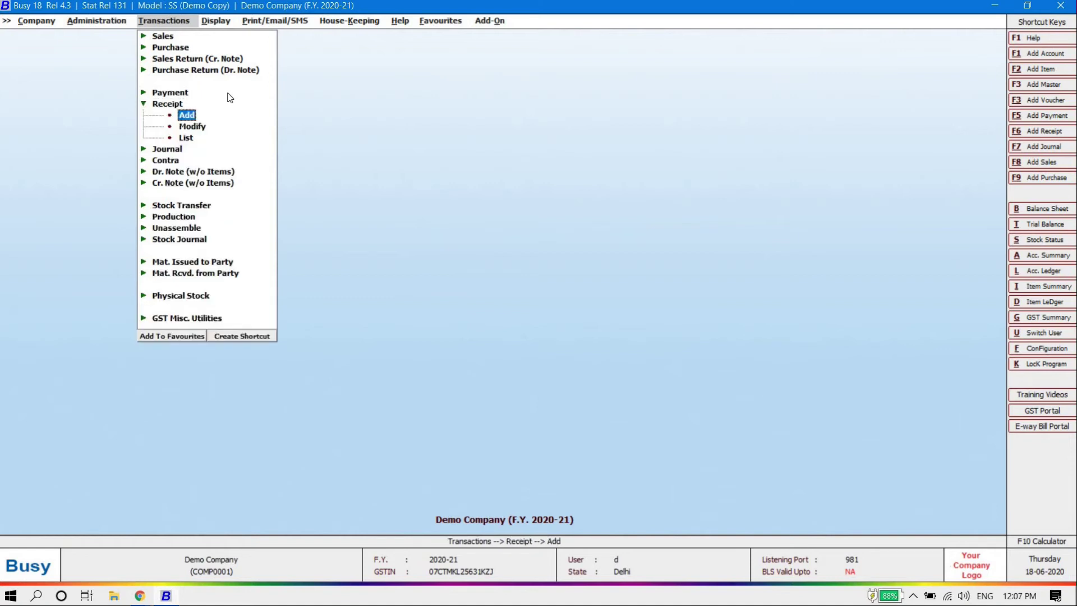
pyautogui.press('Down')
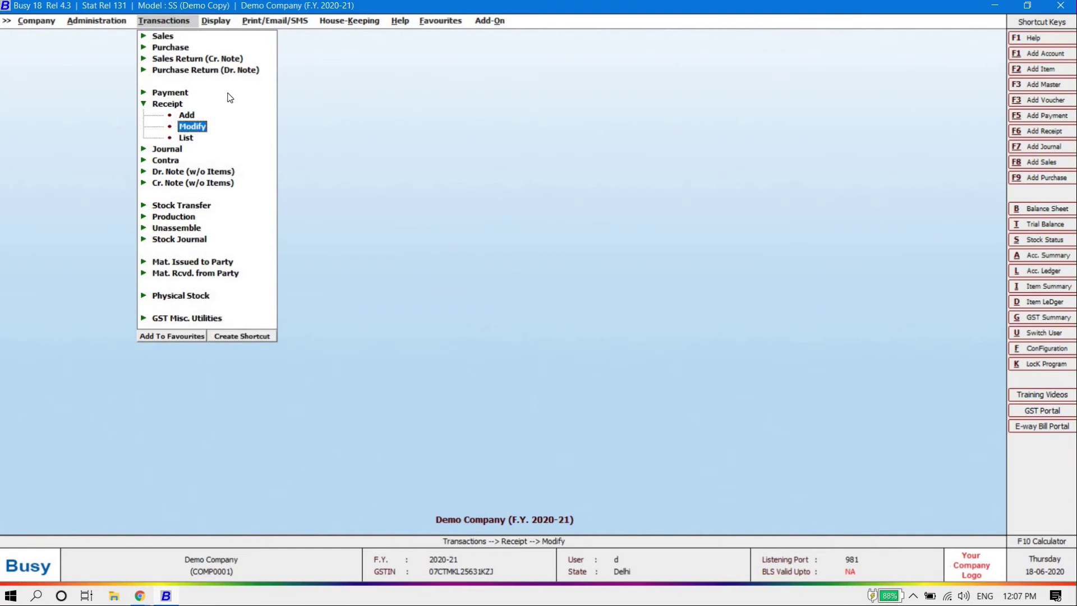
pyautogui.press('Return')
pyautogui.press('Return')
pyautogui.press('Return')
pyautogui.press('Return')
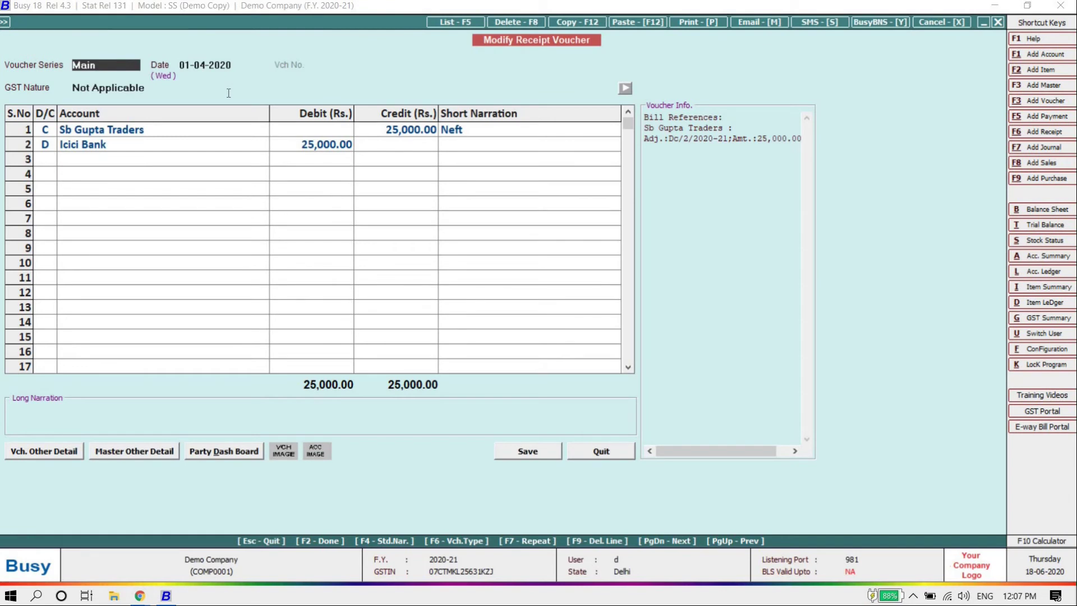
pyautogui.press('Return')
pyautogui.press('Return')
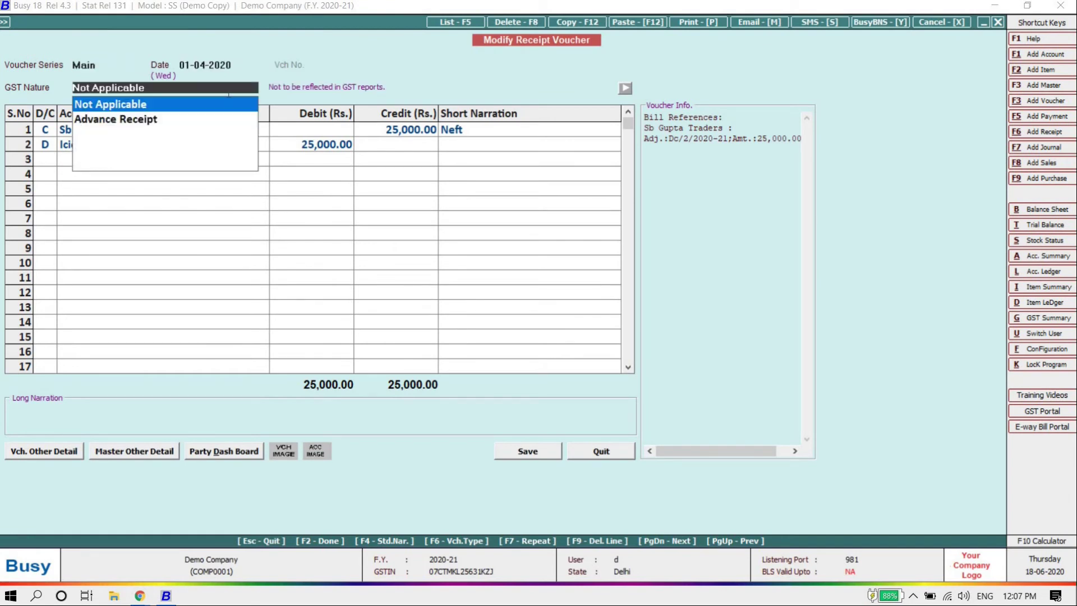
pyautogui.press('Return')
pyautogui.press('Return')
pyautogui.press('Return')
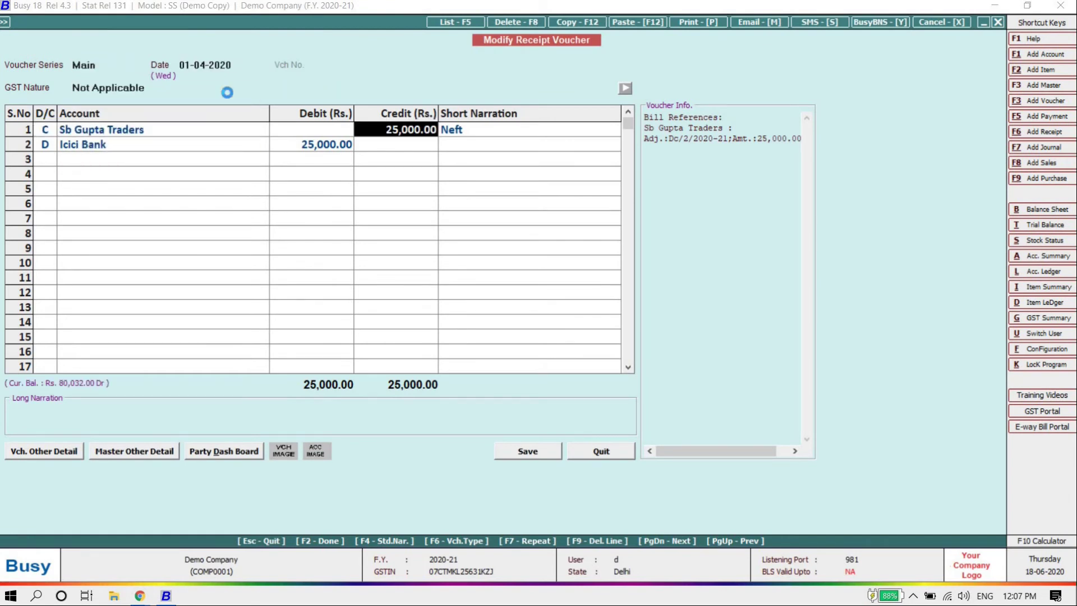
pyautogui.press('Return')
pyautogui.press('Return')
pyautogui.press('Return')
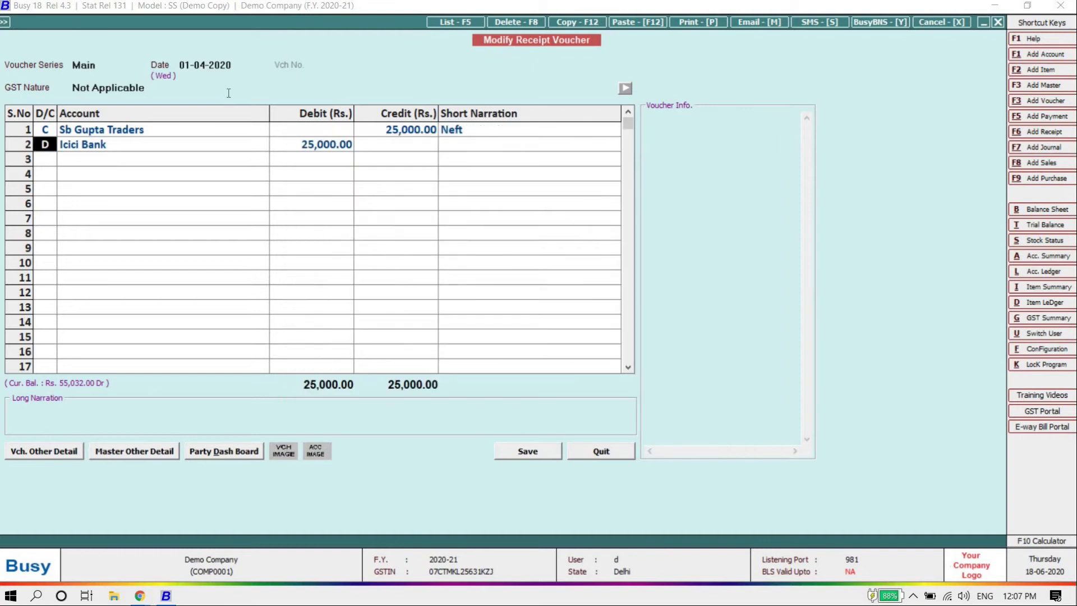
pyautogui.press('Escape')
pyautogui.press('Left')
pyautogui.press('Return')
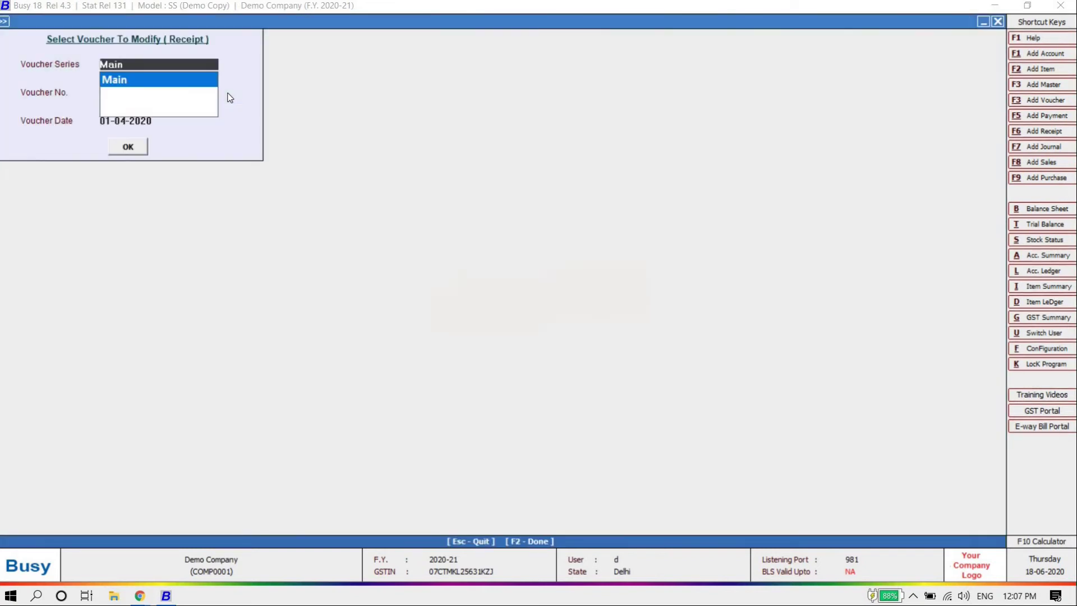
pyautogui.press('Escape')
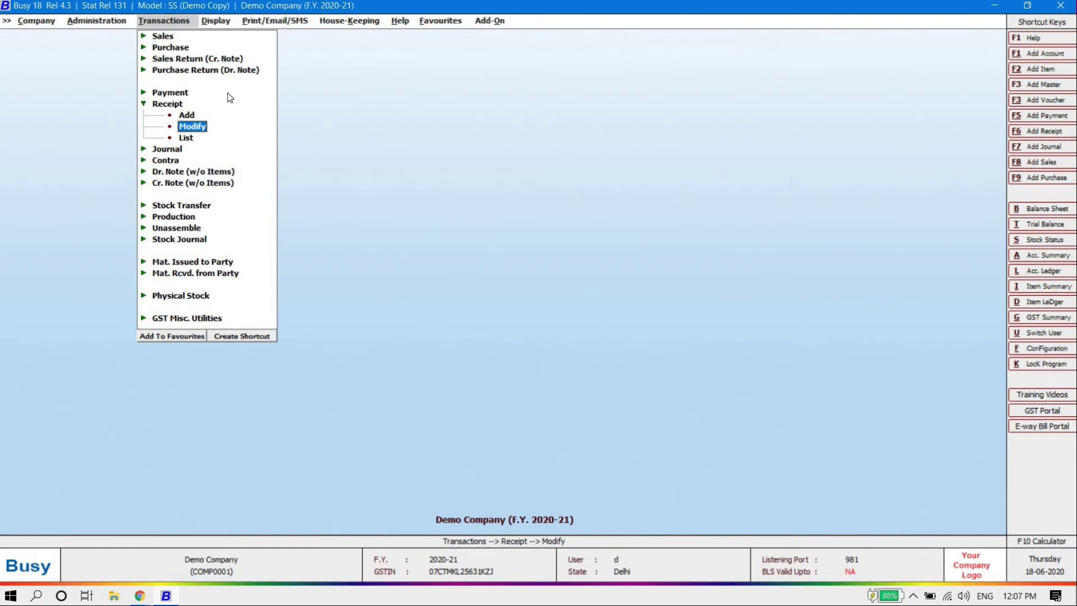
# - List the receipt vouchers on screen and open the Sb Gupta Traders receipt
pyautogui.press('Down')
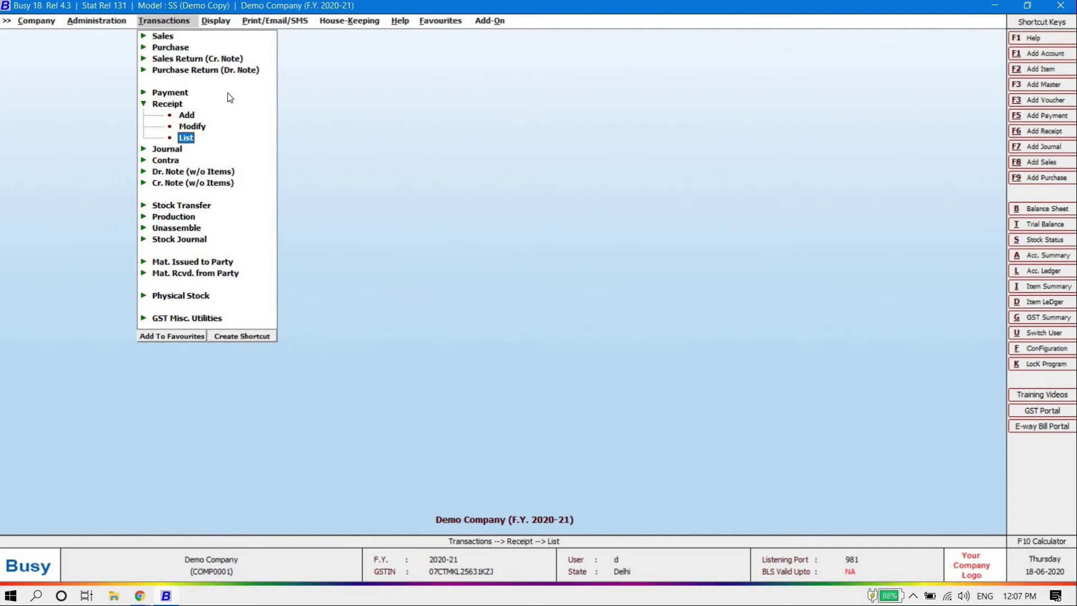
pyautogui.press('Return')
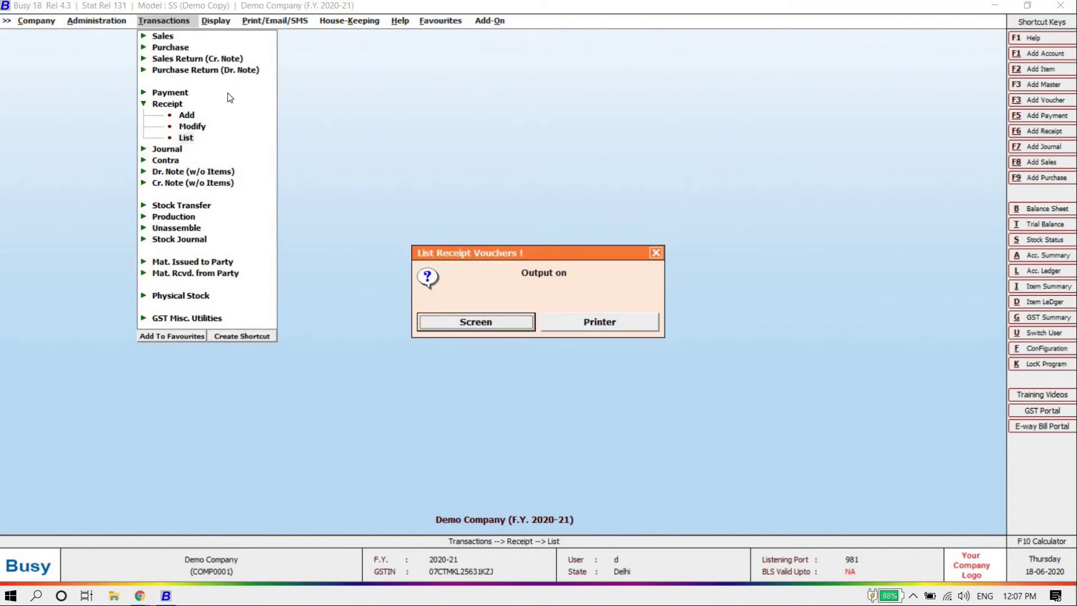
pyautogui.press('Return')
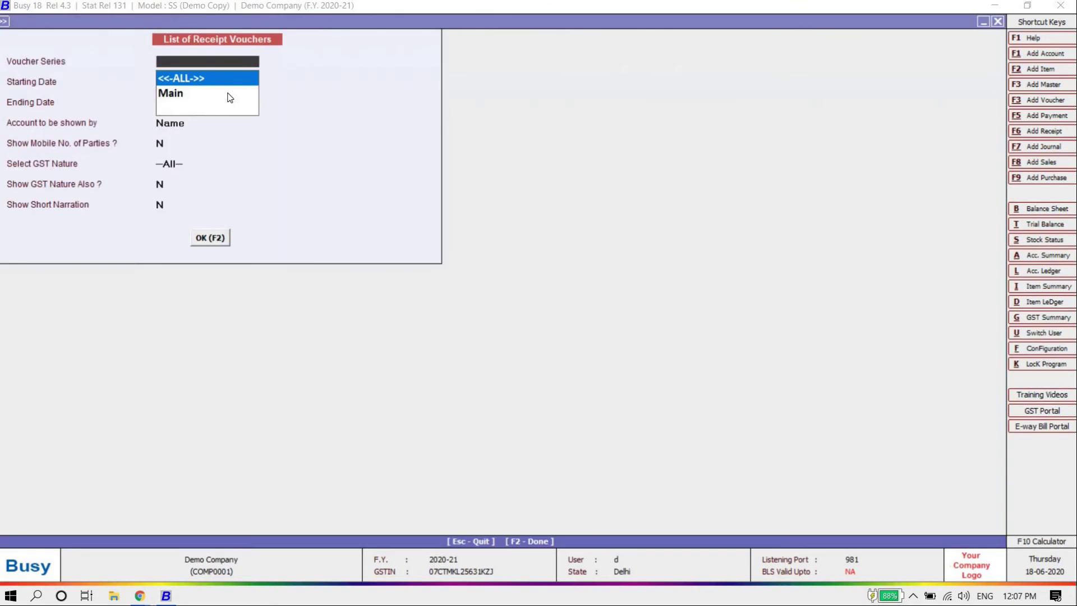
pyautogui.press('Return')
pyautogui.press('Return')
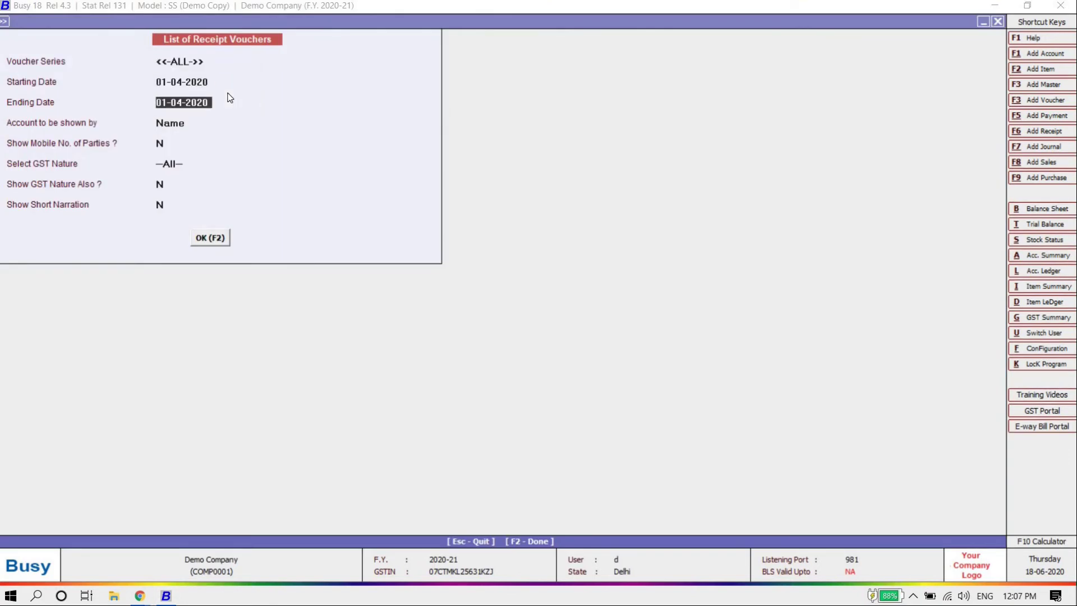
pyautogui.press('Return')
pyautogui.press('Return')
pyautogui.press('Return')
pyautogui.press('Return')
pyautogui.press('Return')
pyautogui.press('Return')
pyautogui.press('Down')
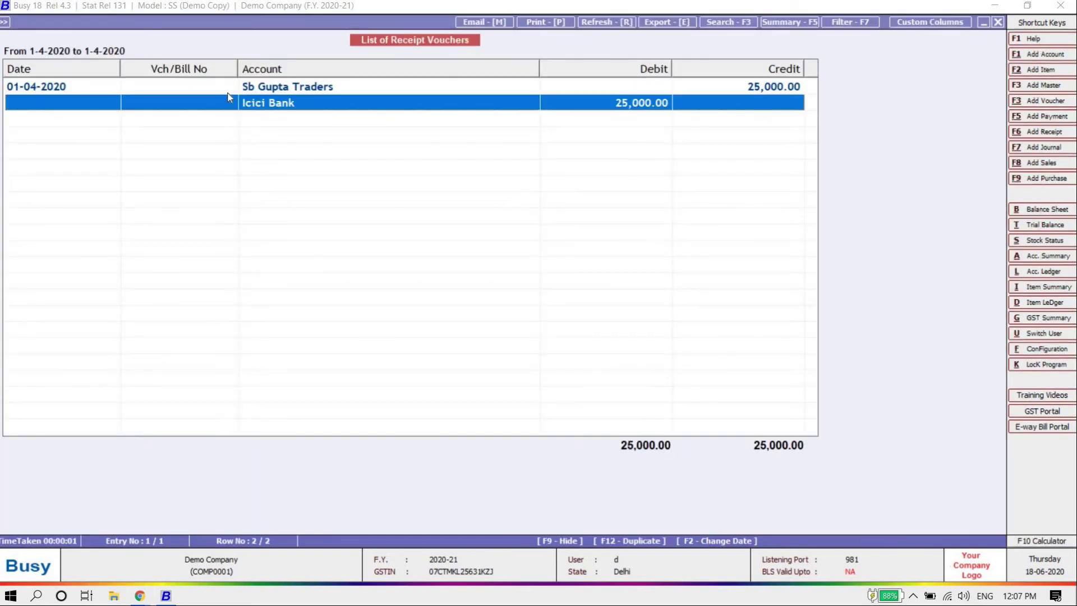
pyautogui.press('Up')
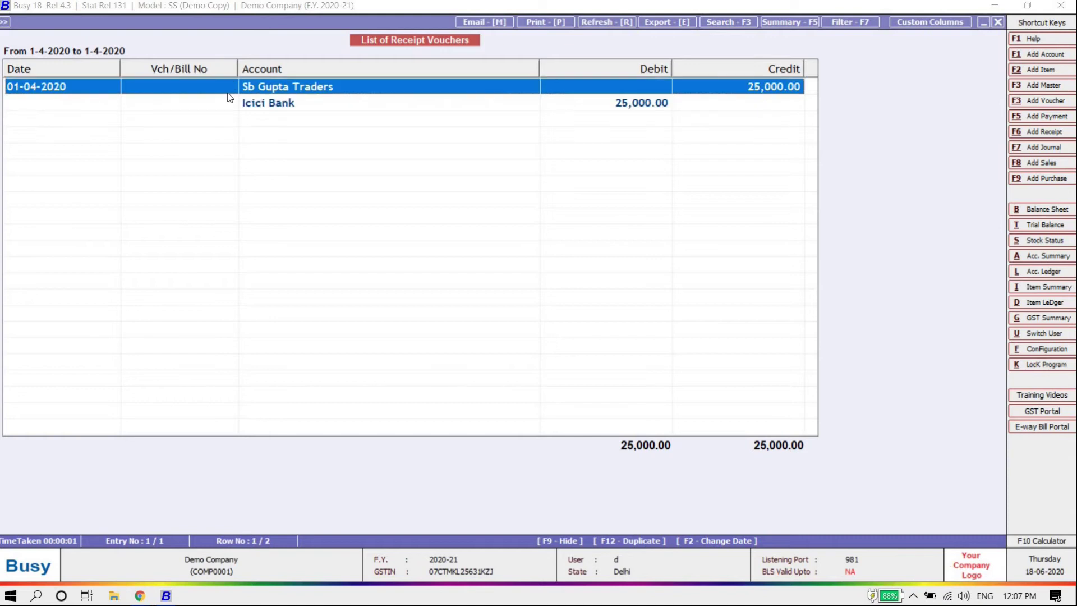
pyautogui.doubleClick(226, 92)
# - Replace the narration 'Neft' with 'Impes' and save the receipt voucher
pyautogui.press('Return')
pyautogui.press('Return')
pyautogui.press('Return')
pyautogui.press('Return')
pyautogui.press('Return')
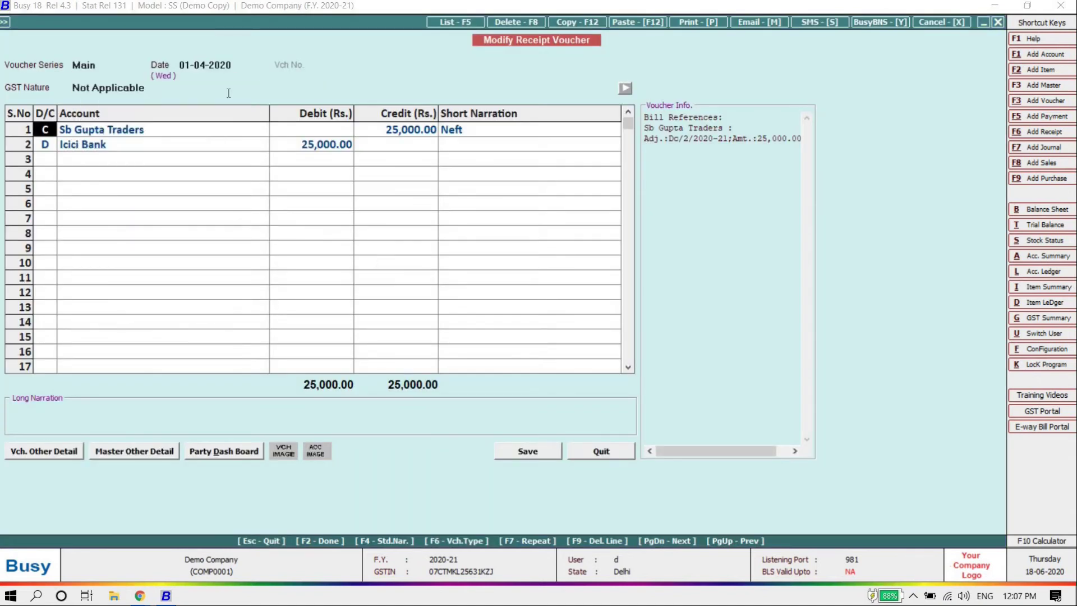
pyautogui.press('Return')
pyautogui.press('Return')
pyautogui.press('Return')
pyautogui.press('Return')
pyautogui.press('Return')
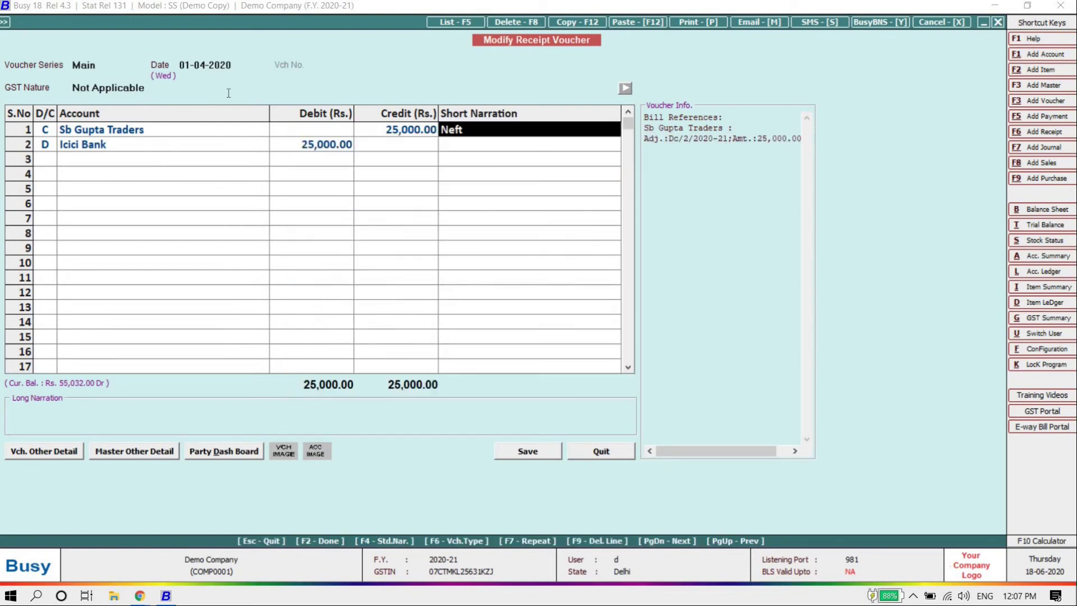
pyautogui.write('impes')
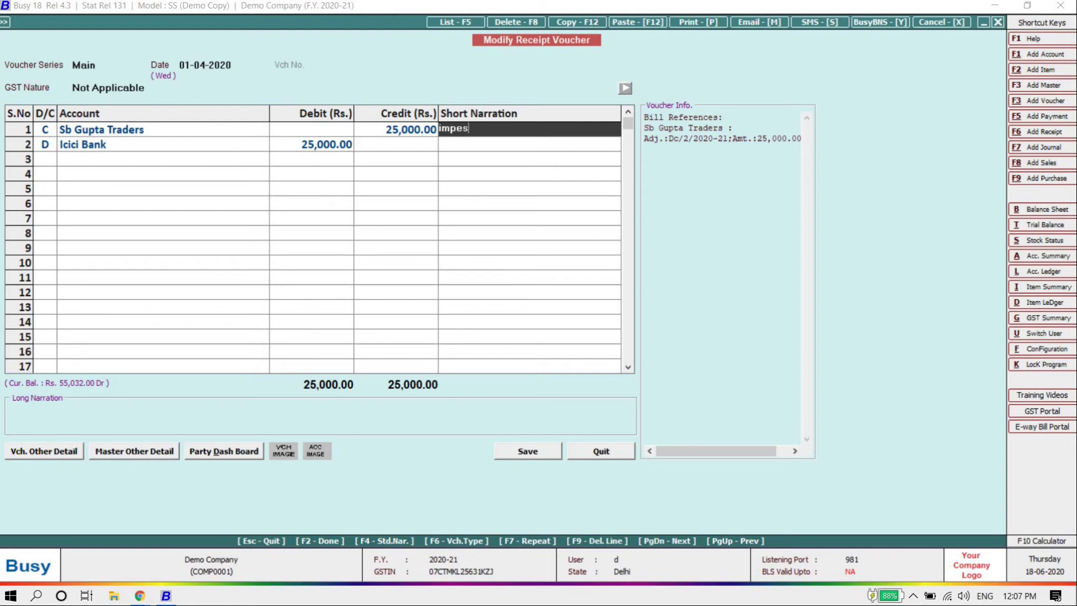
pyautogui.press('Return')
pyautogui.press('Return')
pyautogui.press('Return')
pyautogui.press('Return')
pyautogui.press('Return')
pyautogui.press('Return')
pyautogui.press('Return')
pyautogui.press('Return')
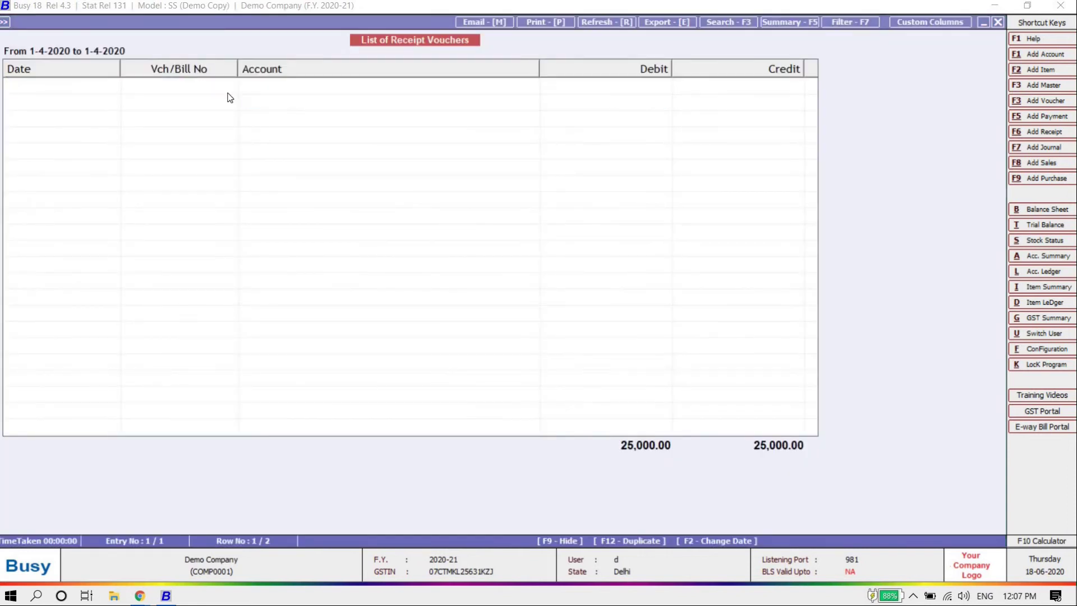
pyautogui.press('Escape')
pyautogui.press('Escape')
pyautogui.press('Escape')
pyautogui.press('Escape')
pyautogui.press('Up')
pyautogui.press('Return')
pyautogui.press('Down')
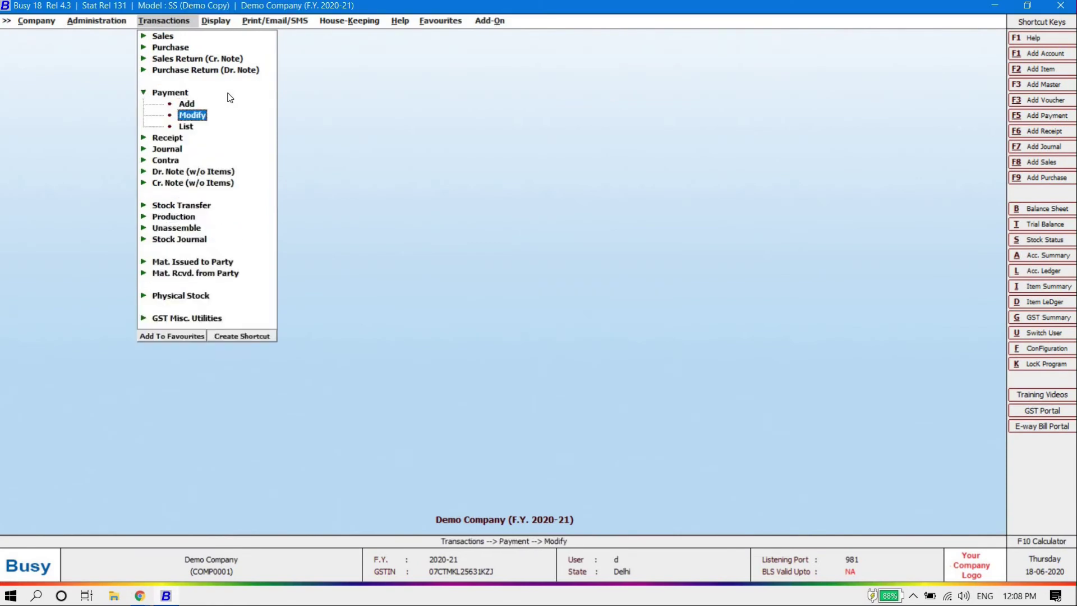
# - Start a new Main-series receipt voucher with GST nature Not Applicable
pyautogui.press('Escape')
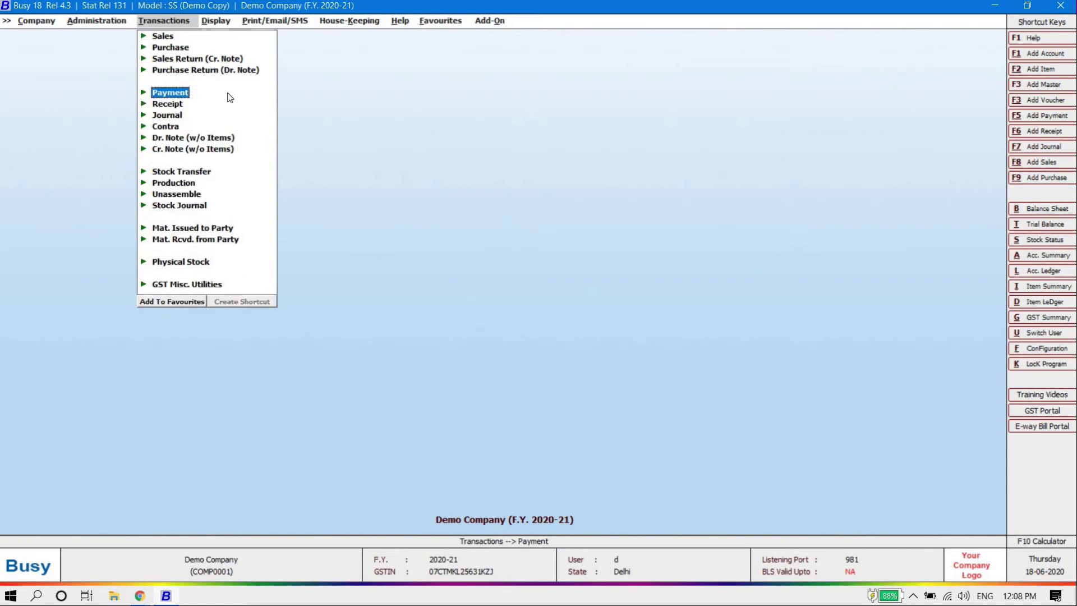
pyautogui.press('Down')
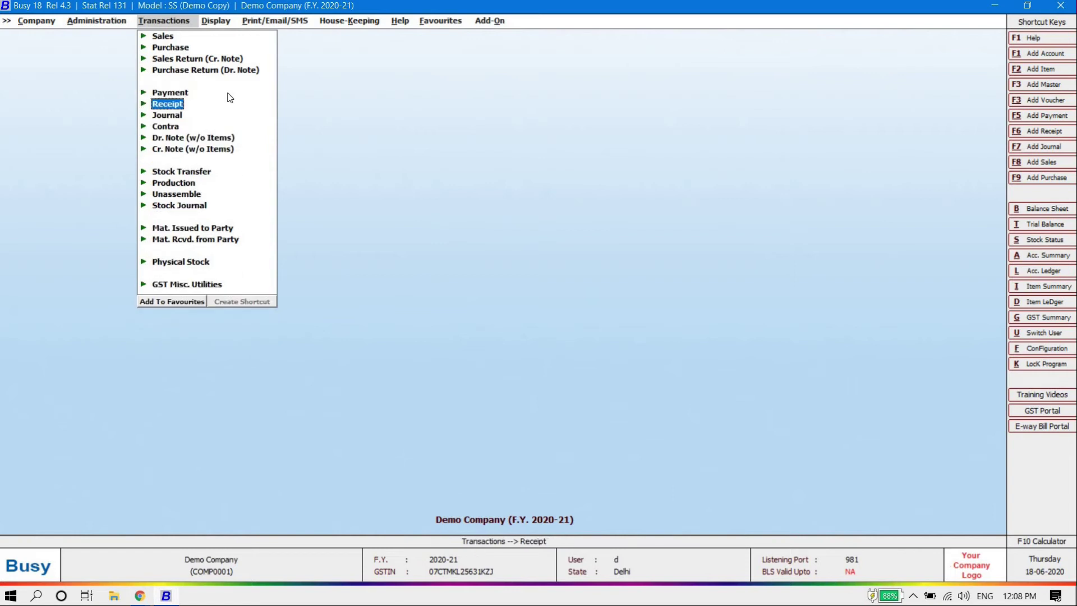
pyautogui.press('Up')
pyautogui.press('Down')
pyautogui.press('Up')
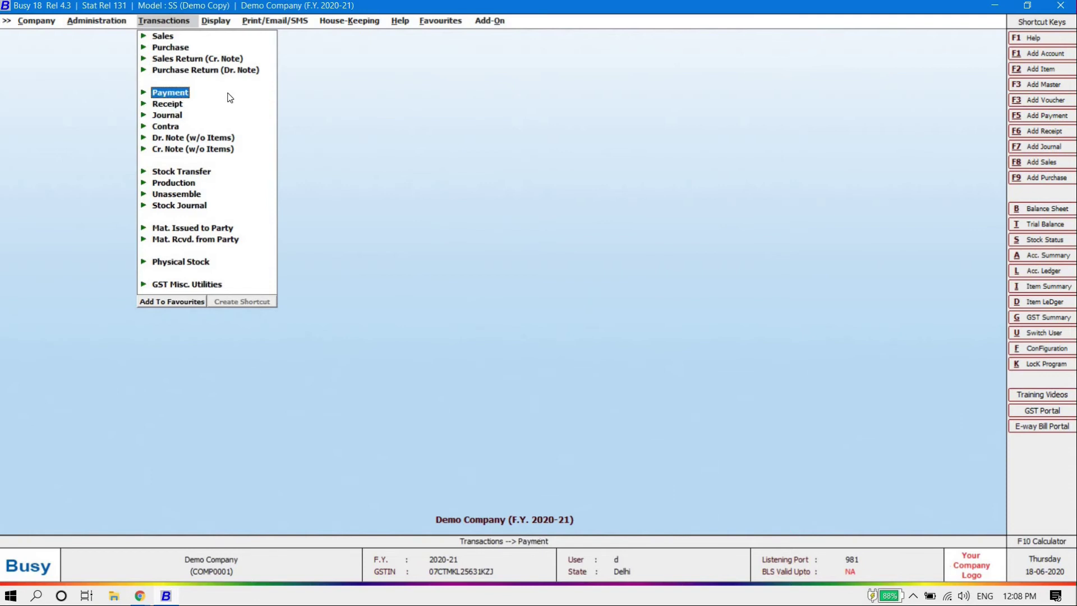
pyautogui.press('Down')
pyautogui.press('Return')
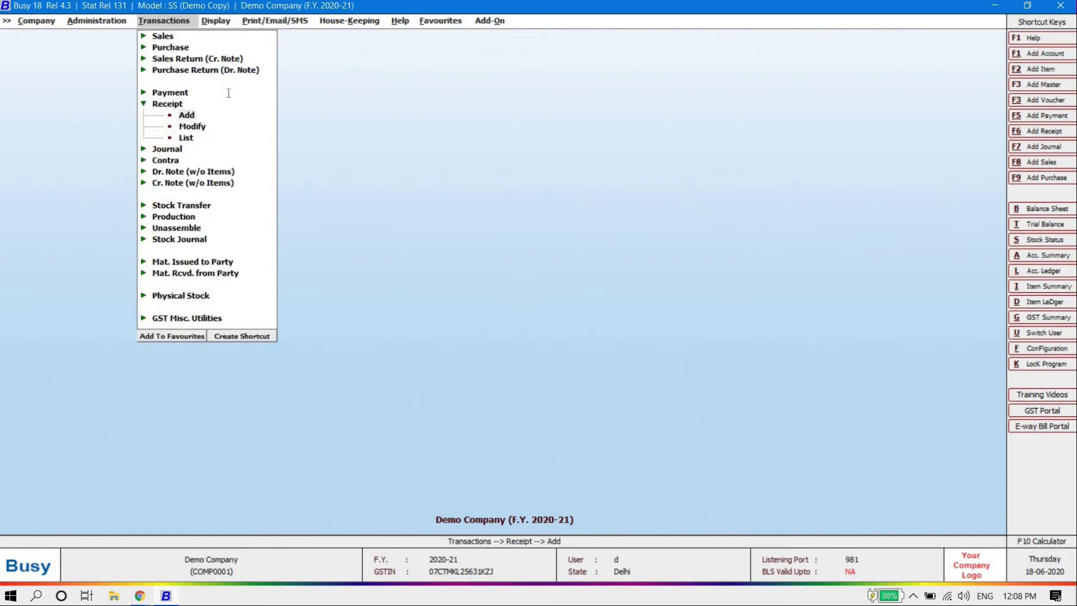
pyautogui.press('Return')
pyautogui.press('Return')
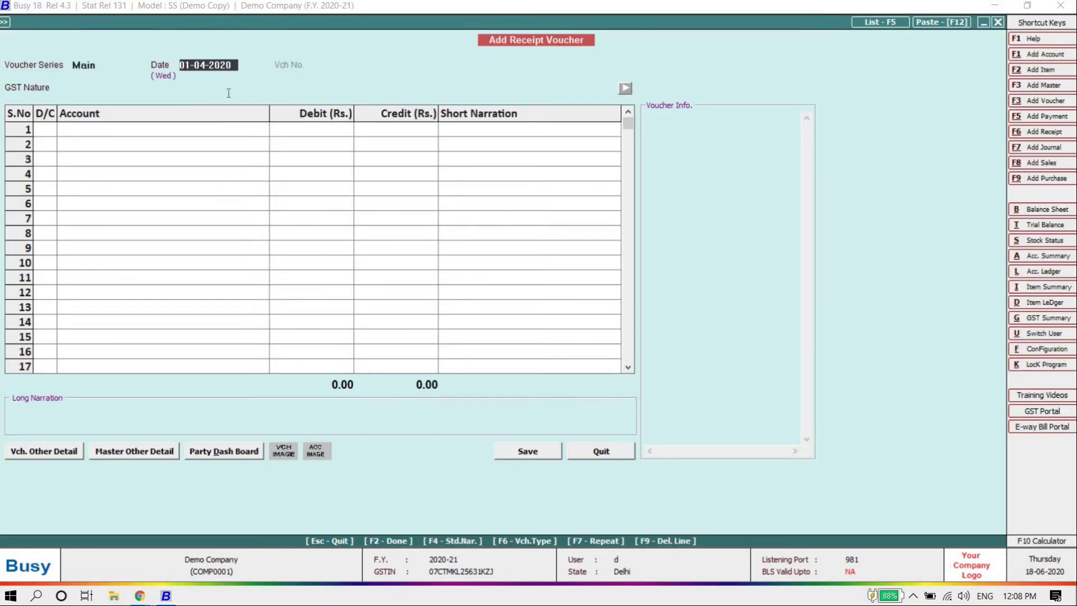
pyautogui.press('Return')
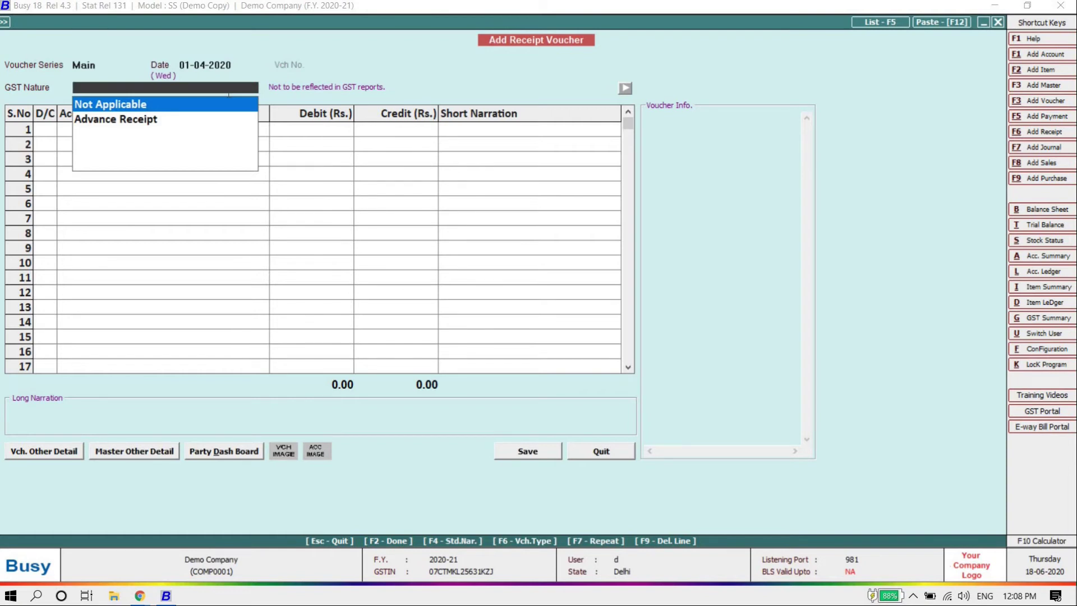
pyautogui.press('Return')
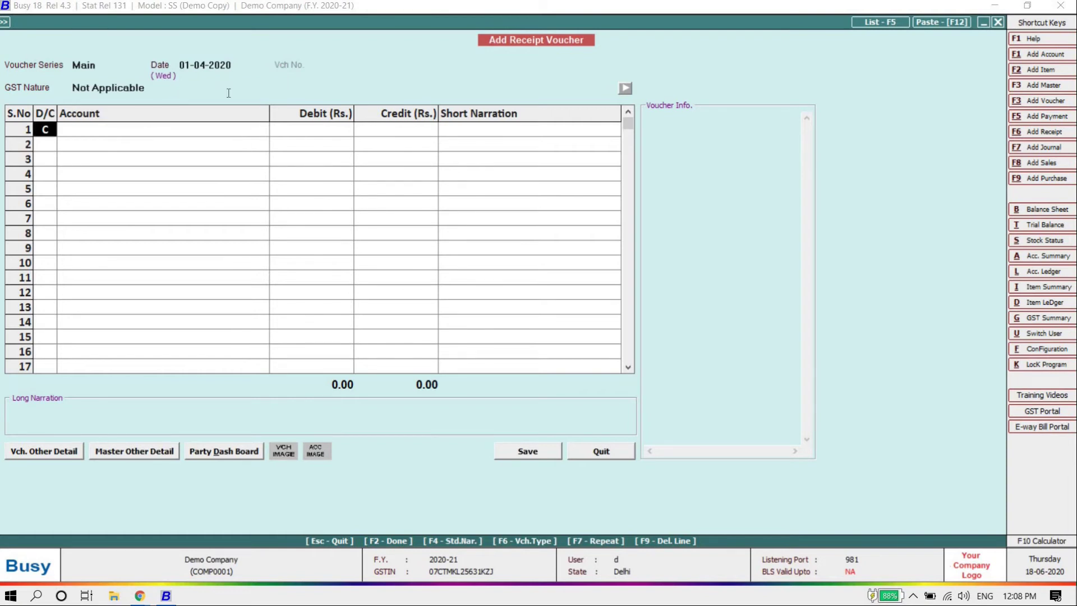
# - Quit the new receipt voucher without saving and move to the Administration options
pyautogui.press('Escape')
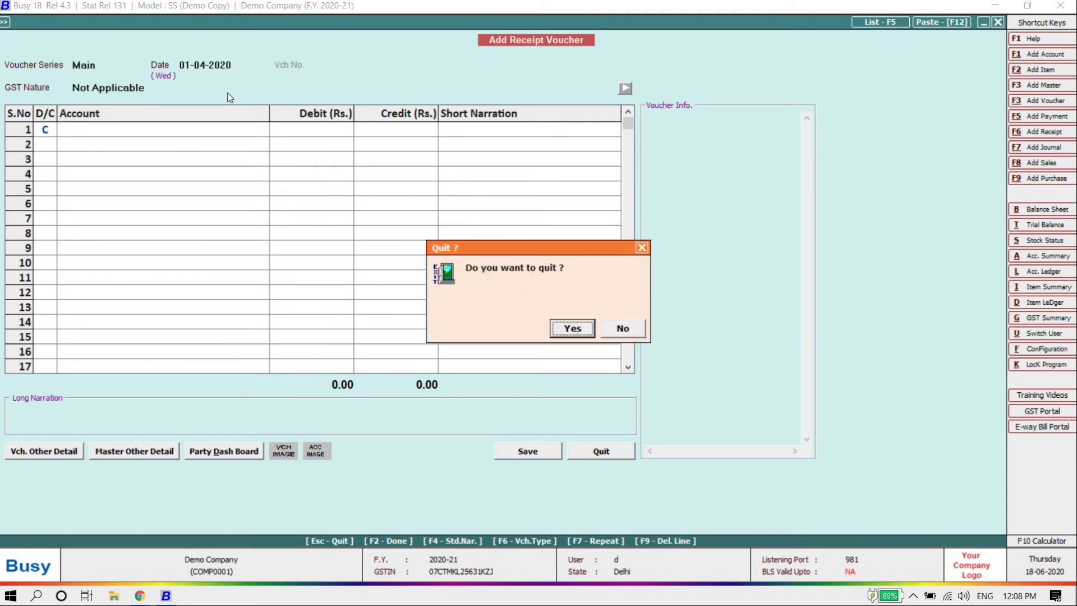
pyautogui.press('Return')
pyautogui.press('Escape')
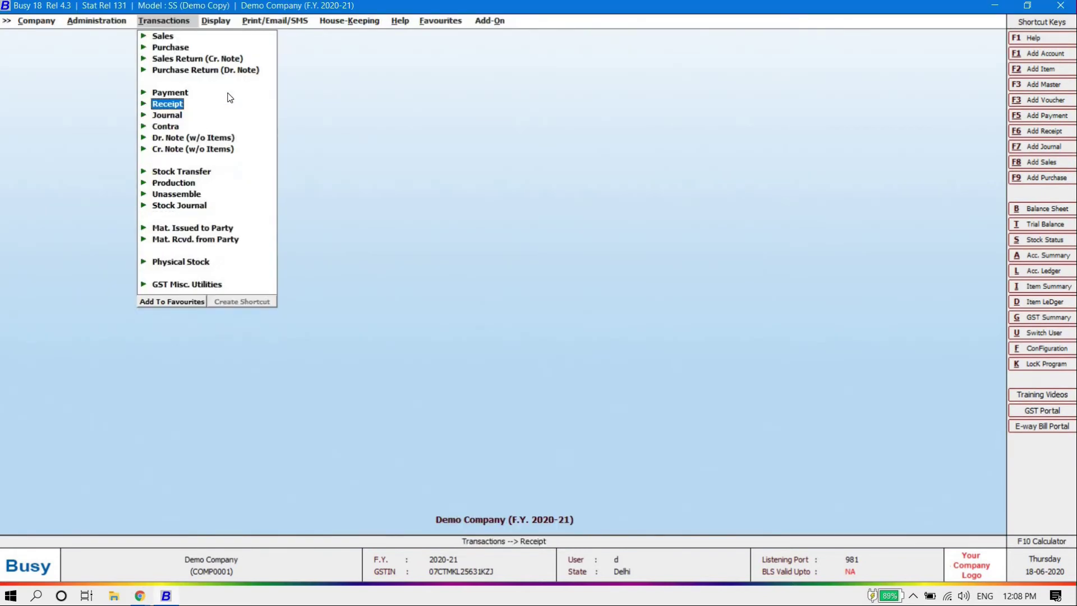
pyautogui.press('Left')
pyautogui.press('Down')
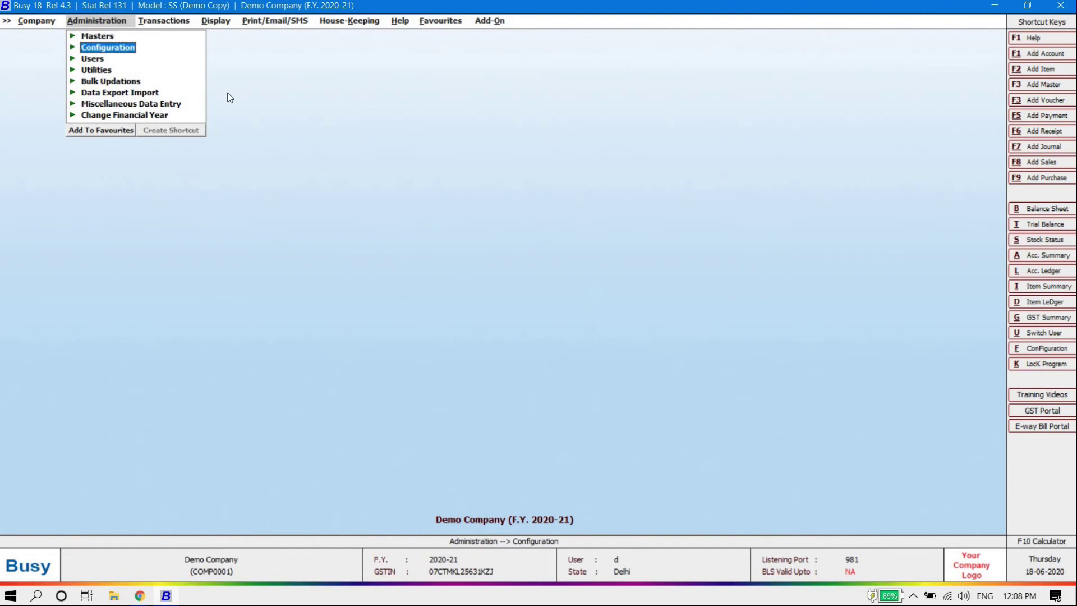
# - Set the Payment Main series to automatic numbering and renumber existing payment vouchers
pyautogui.press('Return')
pyautogui.press('Down')
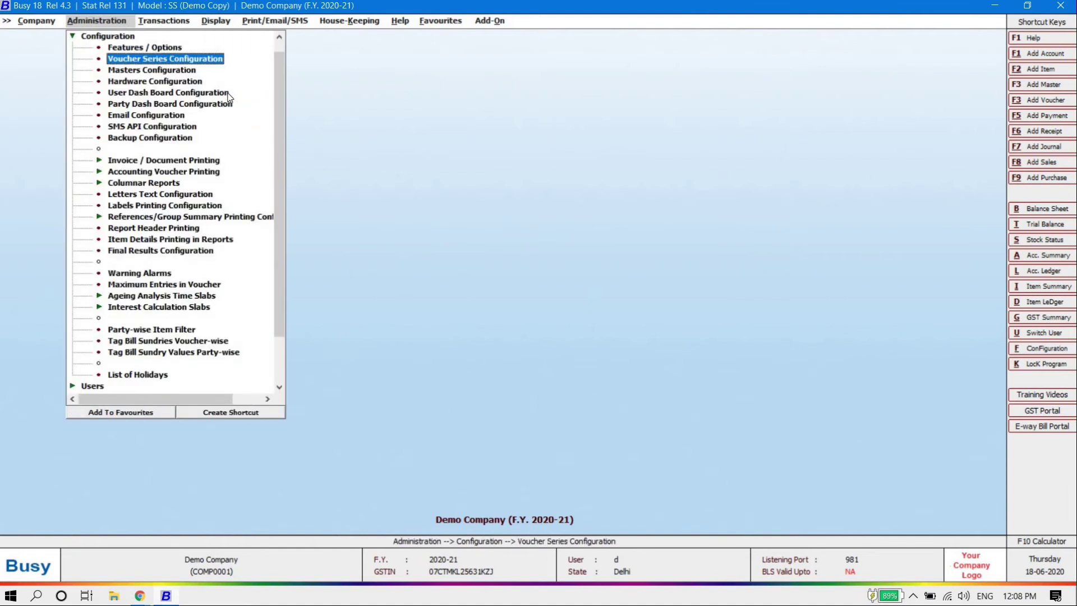
pyautogui.press('Return')
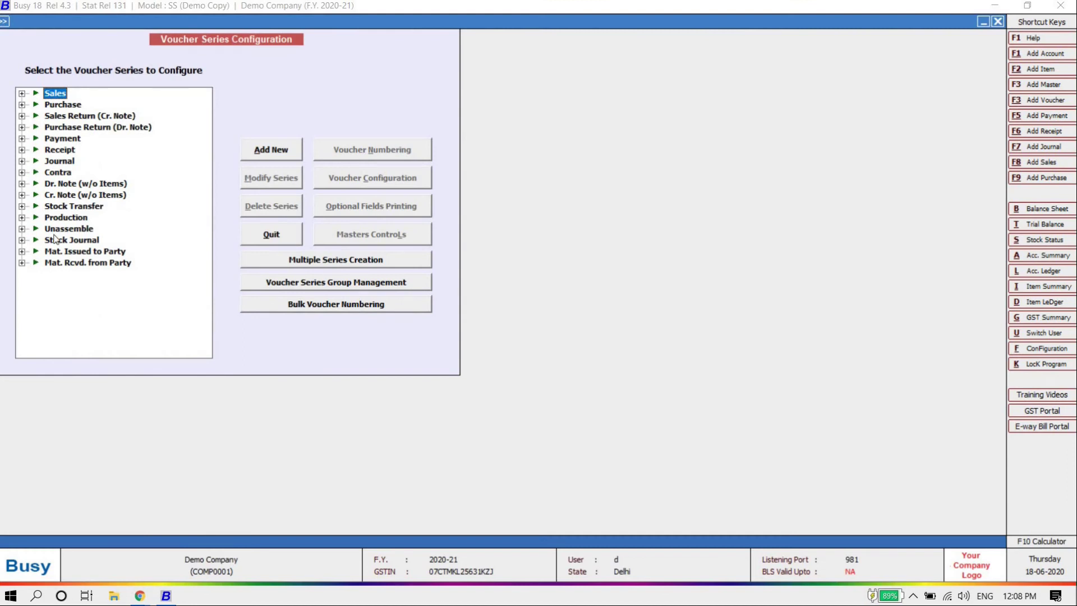
pyautogui.click(22, 139)
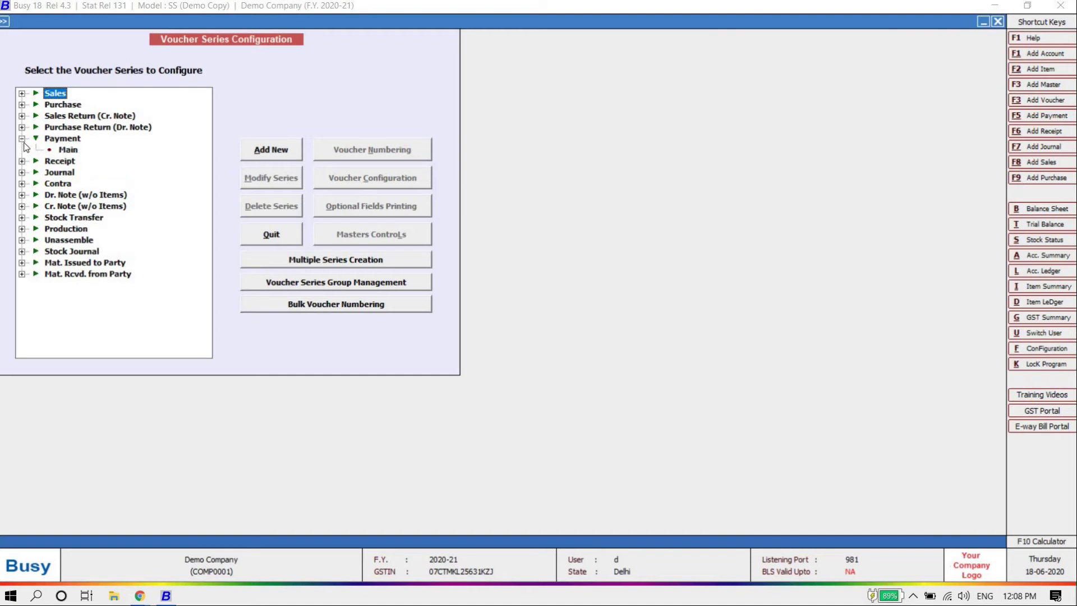
pyautogui.click(68, 151)
pyautogui.click(375, 151)
pyautogui.press('Up')
pyautogui.press('Up')
pyautogui.press('Return')
pyautogui.press('Return')
pyautogui.press('Return')
pyautogui.press('Return')
pyautogui.press('Return')
pyautogui.press('Return')
pyautogui.press('Return')
pyautogui.press('Return')
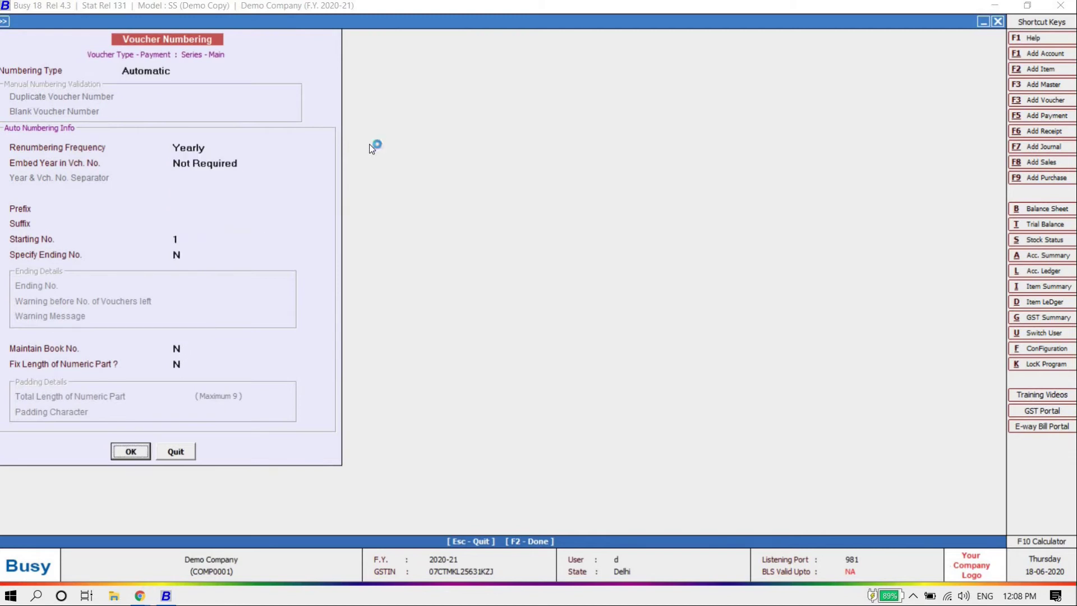
pyautogui.press('Left')
pyautogui.press('Return')
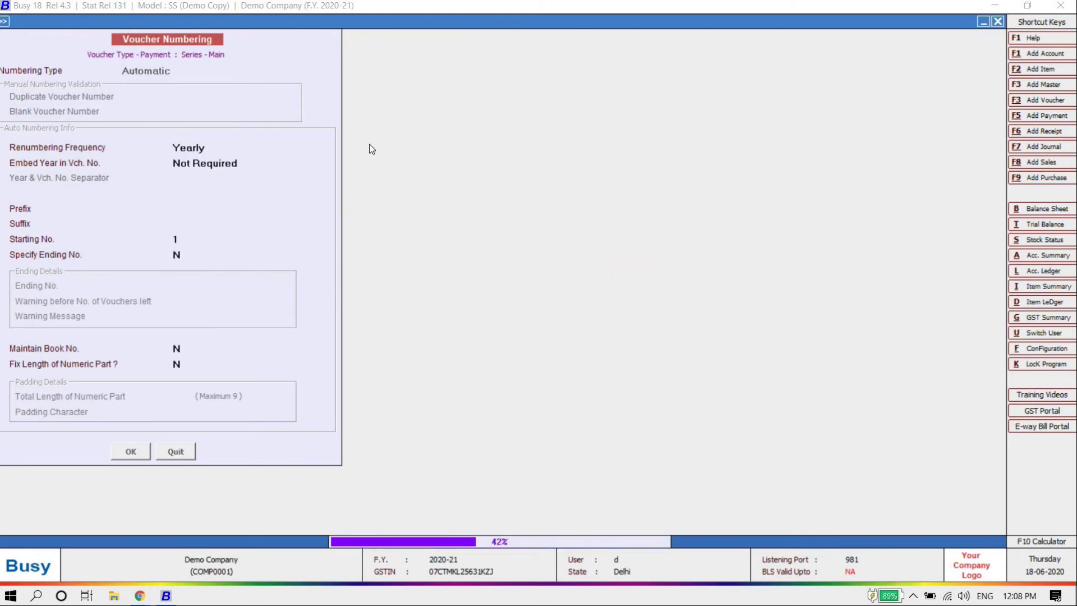
# - Set the Receipt Main series to automatic numbering and renumber existing receipt vouchers
pyautogui.press('Down')
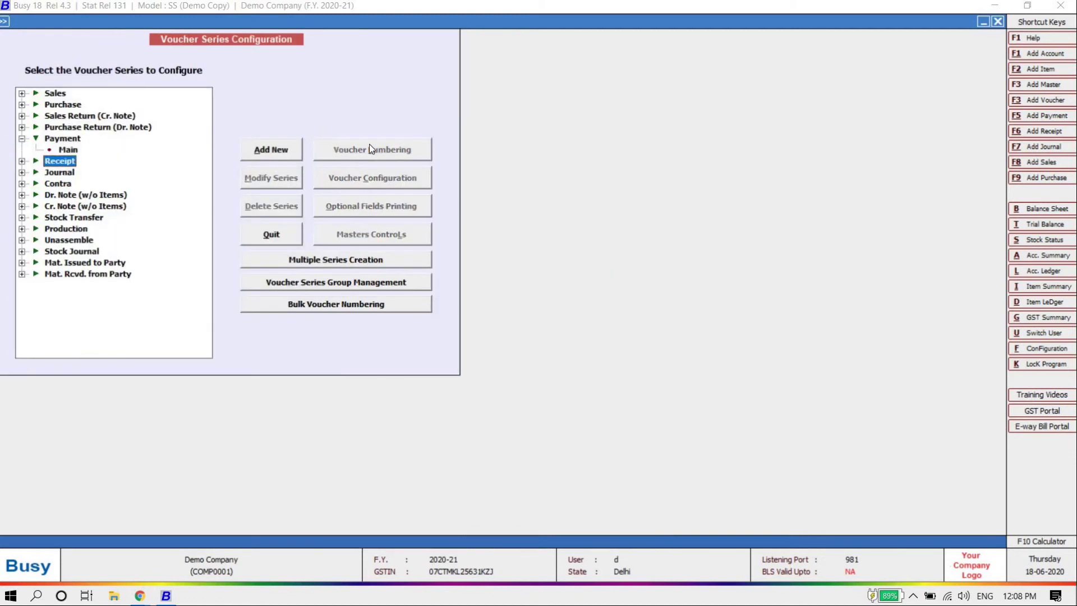
pyautogui.press('Right')
pyautogui.press('Down')
pyautogui.click(386, 150)
pyautogui.press('Up')
pyautogui.press('Up')
pyautogui.press('Return')
pyautogui.press('Return')
pyautogui.press('Return')
pyautogui.press('Return')
pyautogui.press('Return')
pyautogui.press('Return')
pyautogui.press('Return')
pyautogui.press('Return')
pyautogui.press('Return')
pyautogui.press('Left')
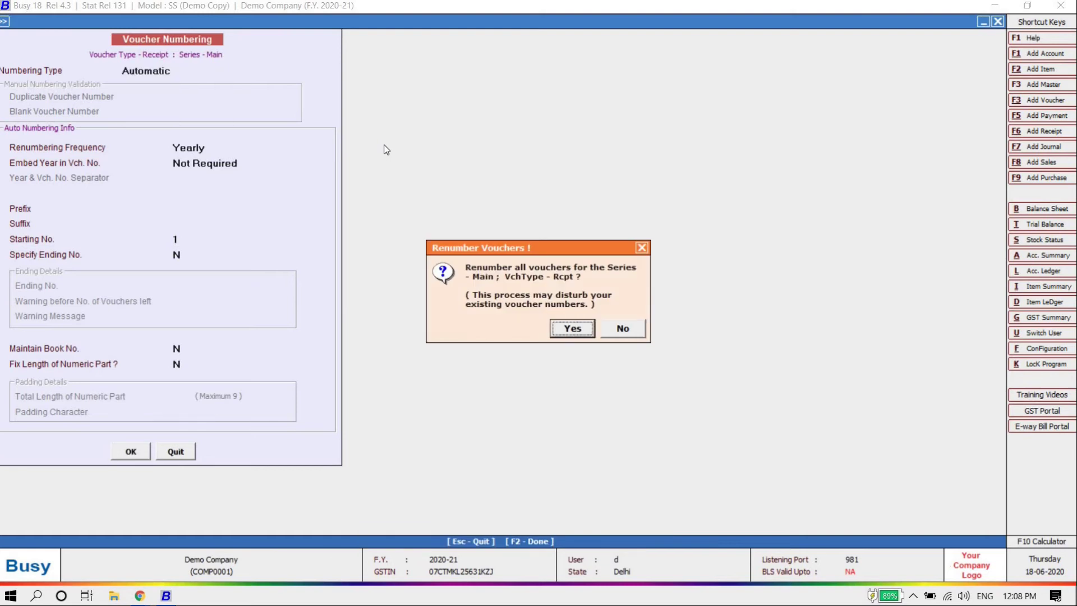
pyautogui.press('Return')
pyautogui.press('Escape')
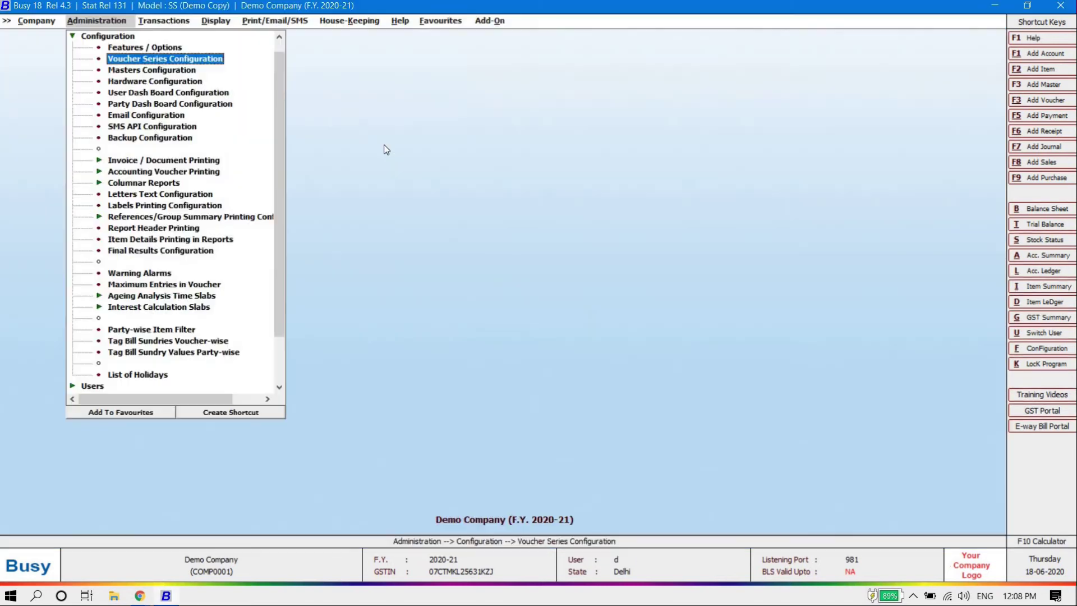
pyautogui.press('Escape')
pyautogui.press('Right')
pyautogui.press('Return')
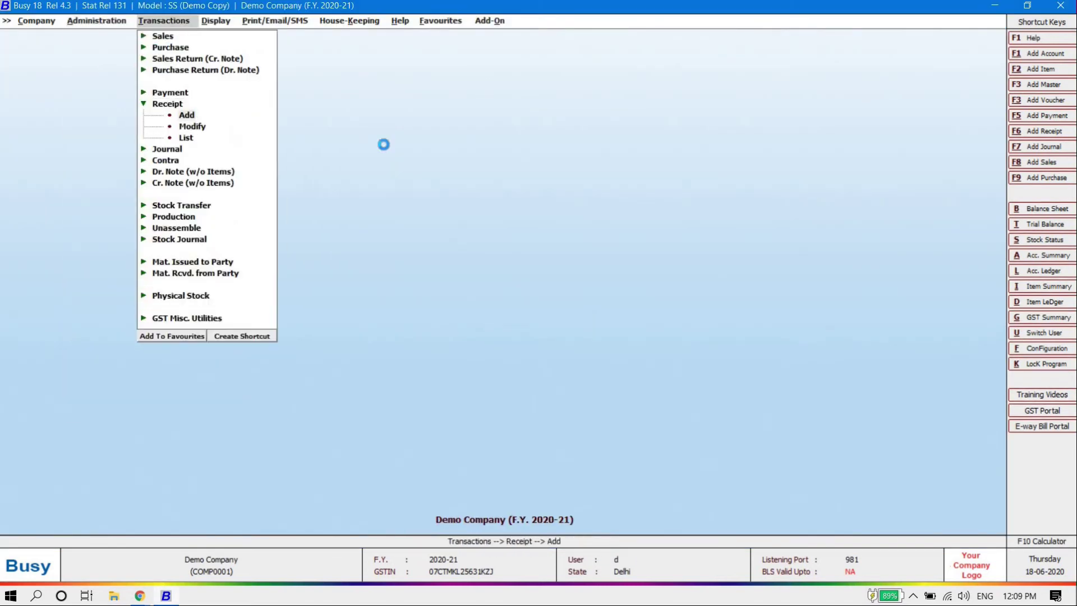
pyautogui.press('Return')
pyautogui.press('Return')
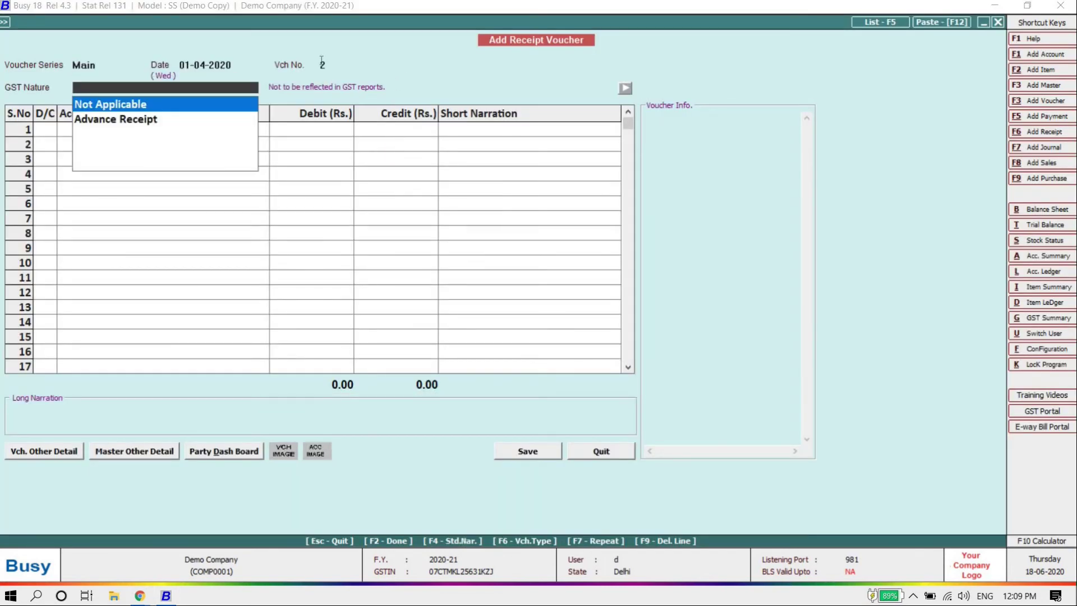
pyautogui.press('Escape')
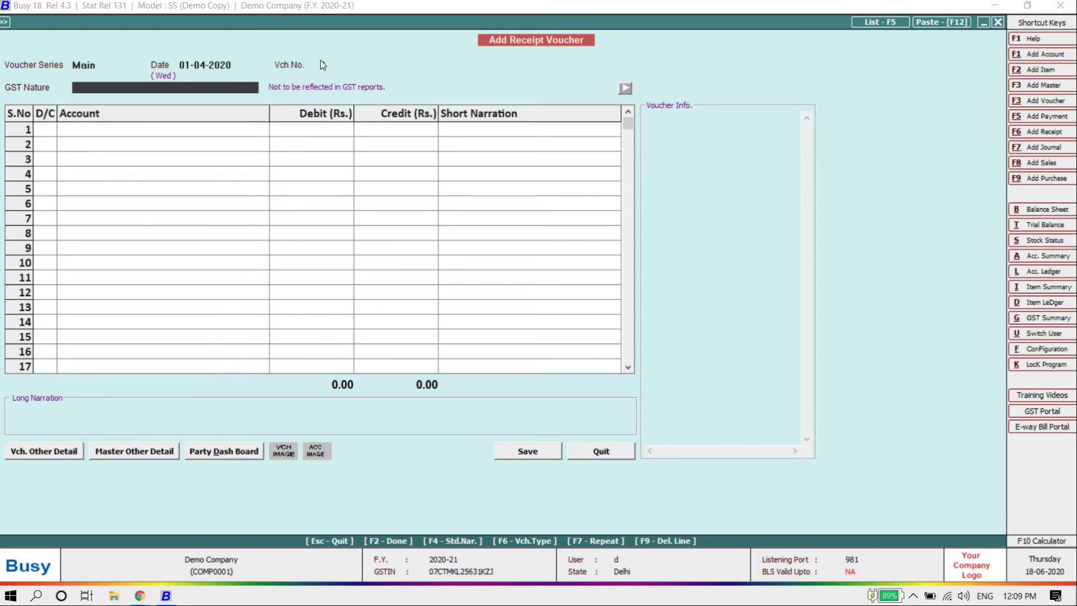
pyautogui.press('Escape')
pyautogui.press('Return')
pyautogui.press('Escape')
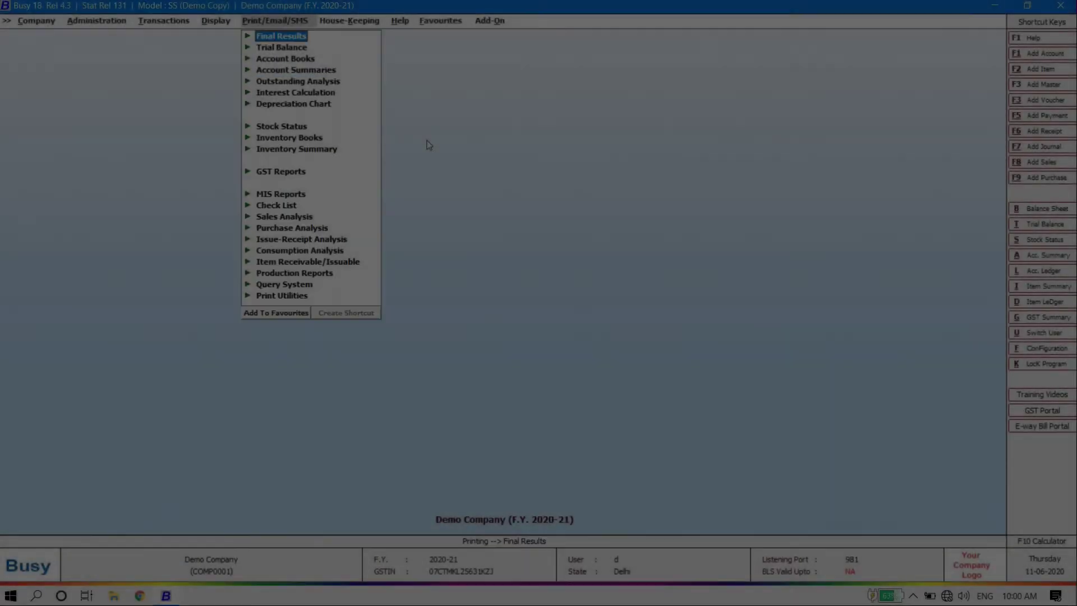
# - Preview the Horizontal (Standard) Balance Sheet as at 01-04-2020, totals -59,400.00 and -34,400.00
pyautogui.press('Down')
pyautogui.press('Down')
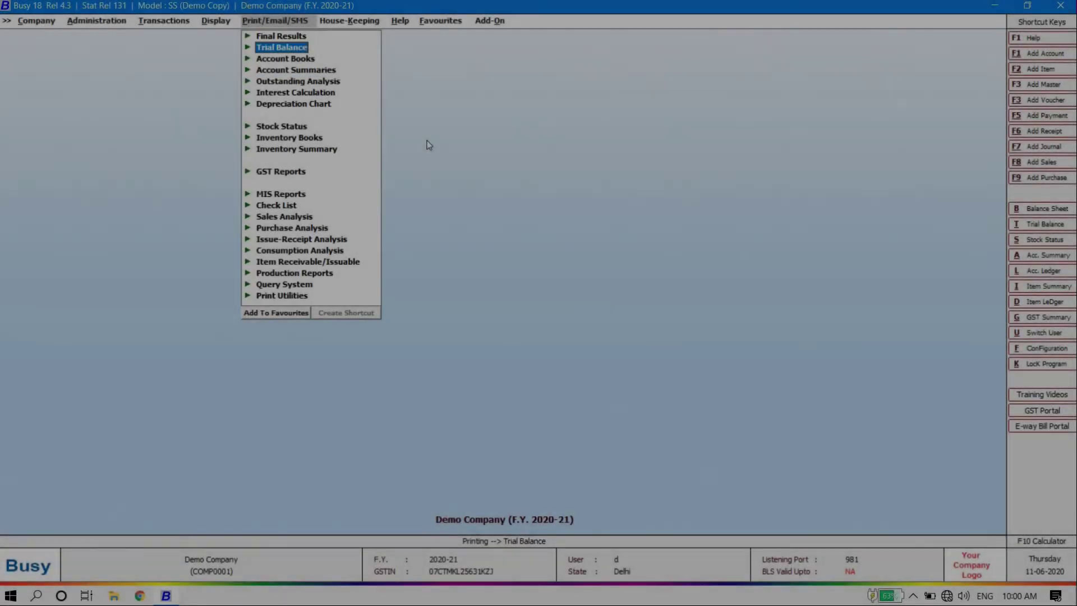
pyautogui.press('Up')
pyautogui.press('Up')
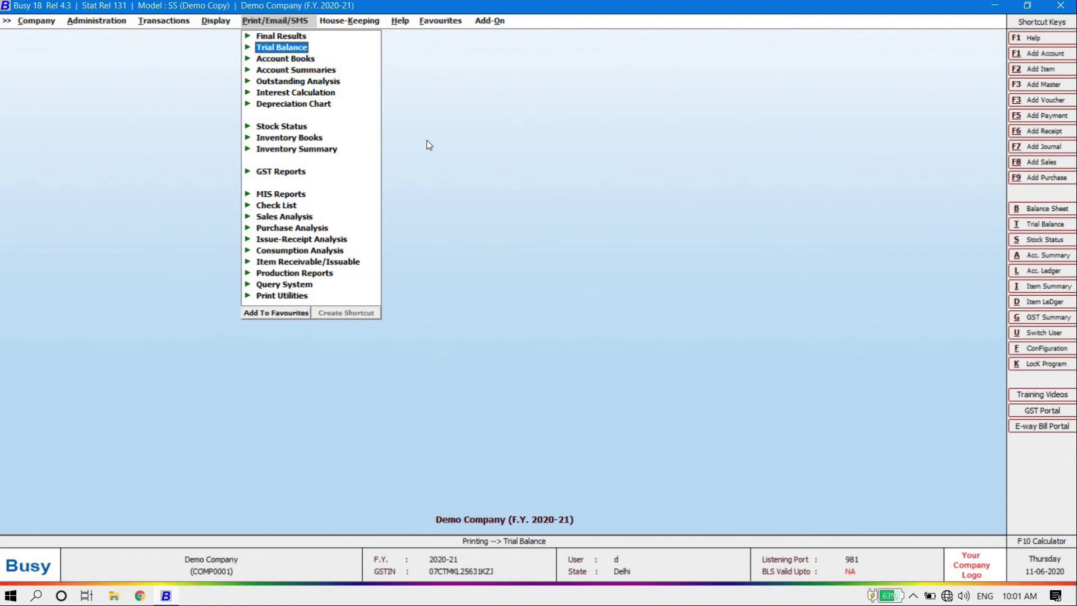
pyautogui.press('Return')
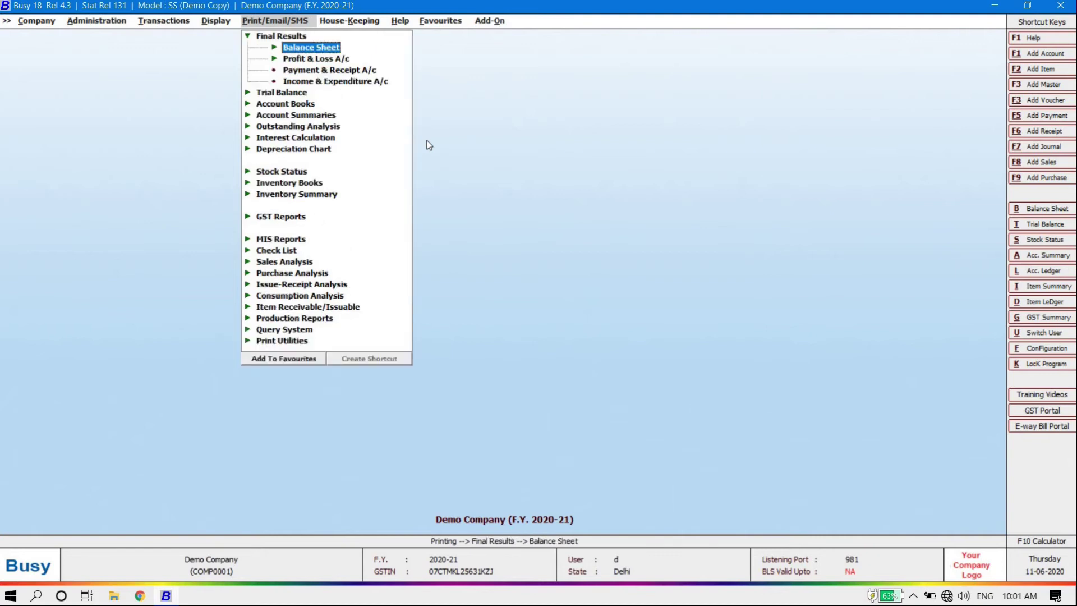
pyautogui.press('Return')
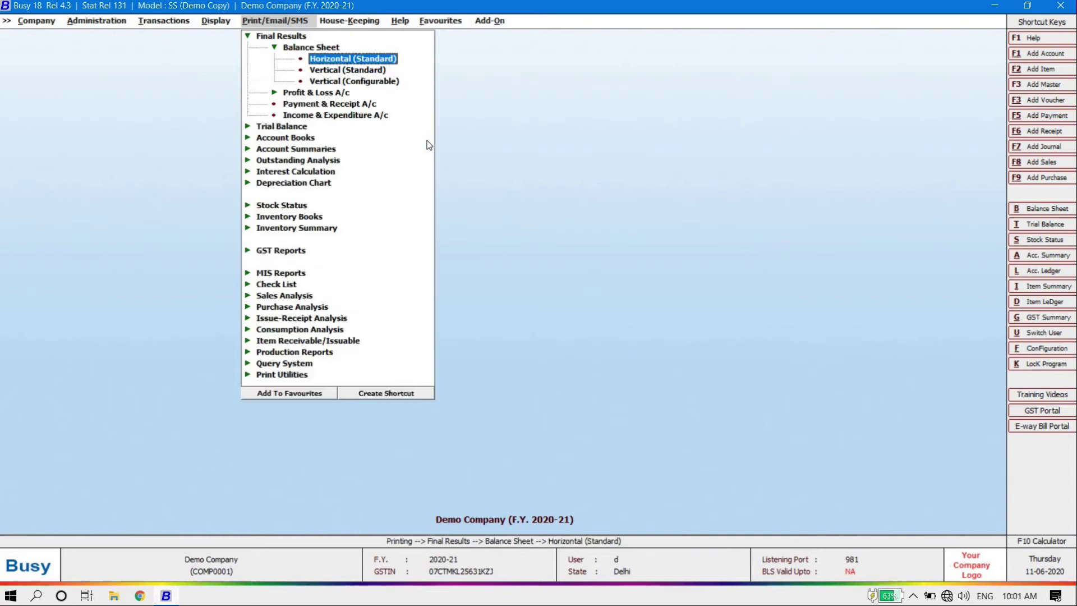
pyautogui.press('Return')
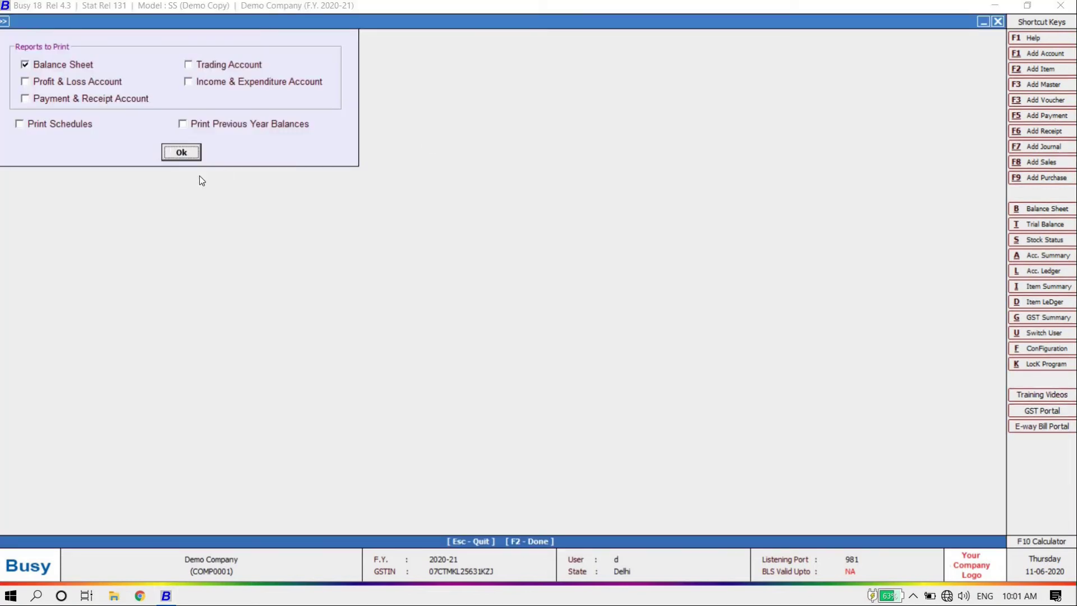
pyautogui.click(193, 152)
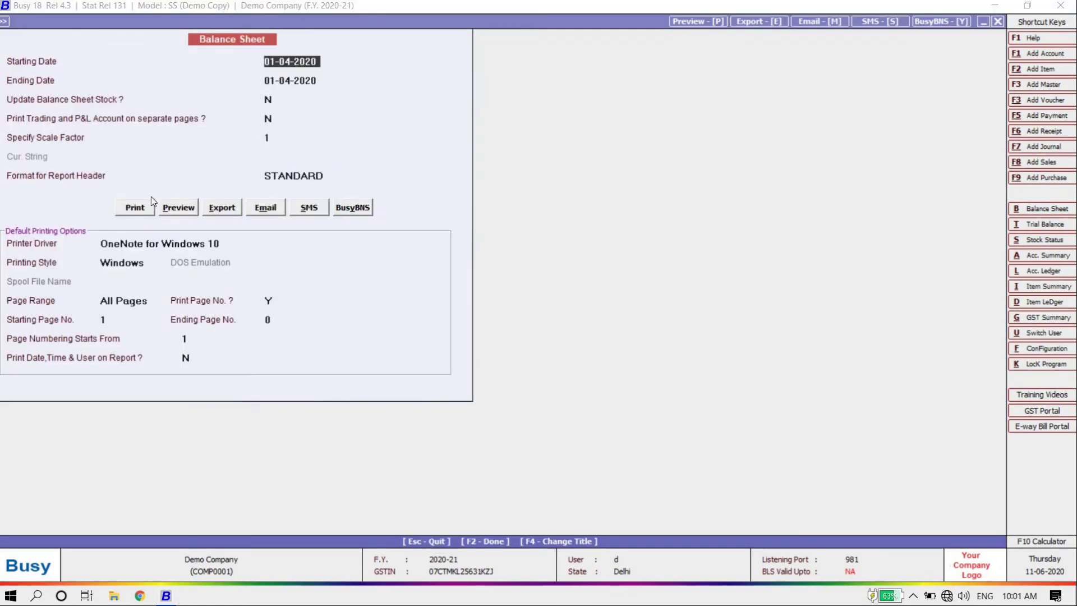
pyautogui.click(181, 209)
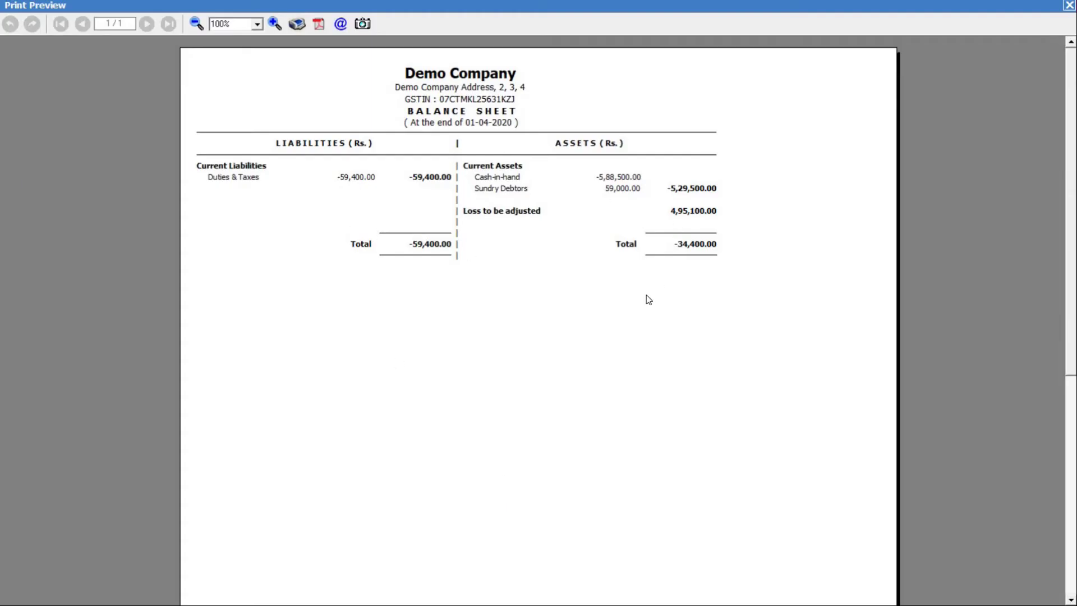
pyautogui.press('Escape')
pyautogui.press('Escape')
# - Set up an Account-Wise ledger printout for a single account
pyautogui.press('Up')
pyautogui.press('Up')
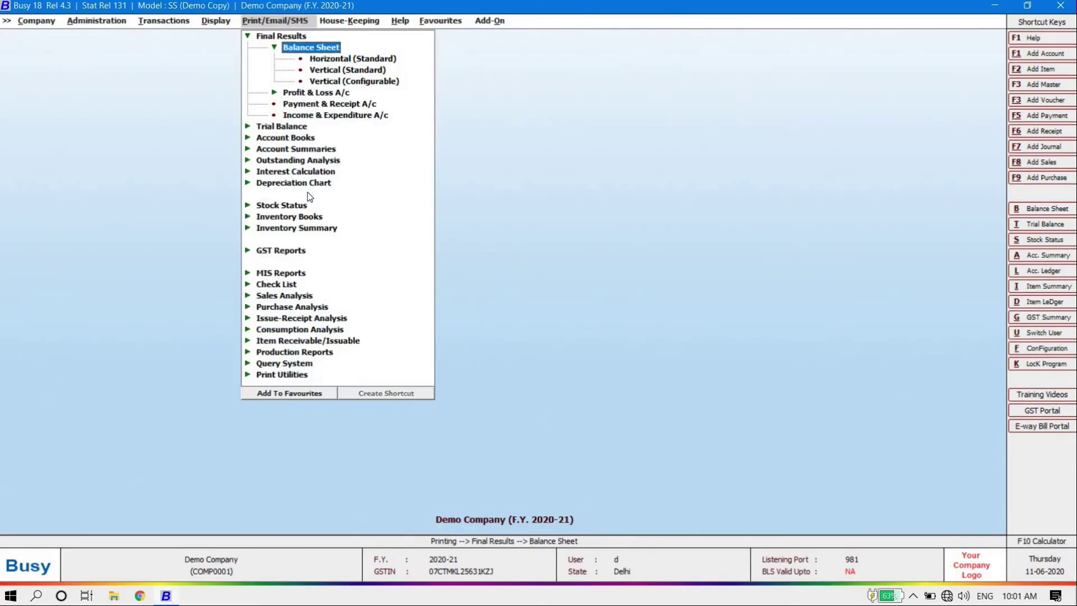
pyautogui.press('Left')
pyautogui.press('Down')
pyautogui.press('Down')
pyautogui.press('Right')
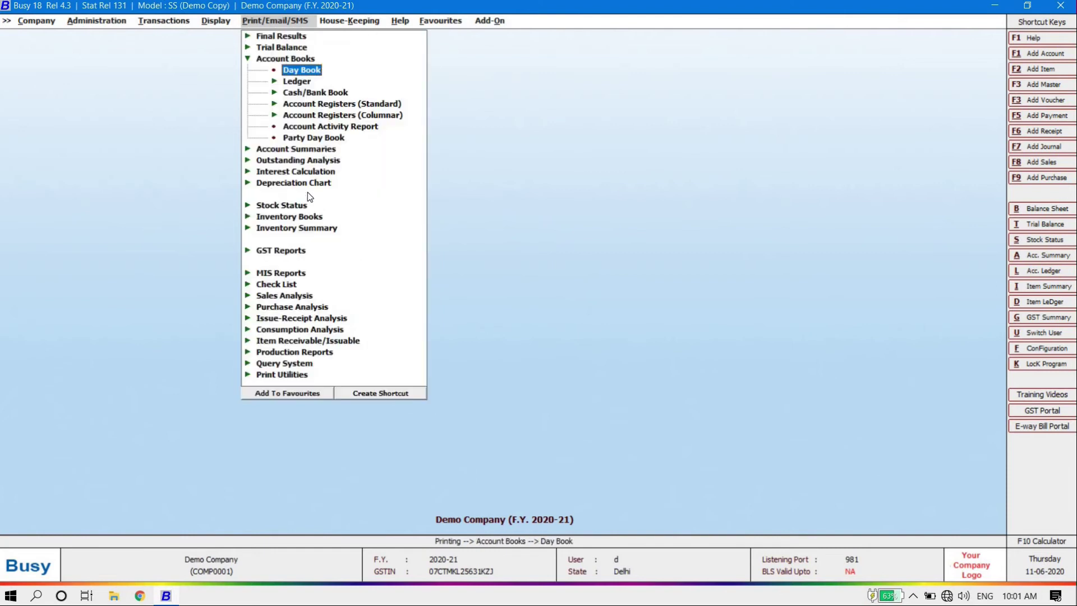
pyautogui.press('Down')
pyautogui.press('Right')
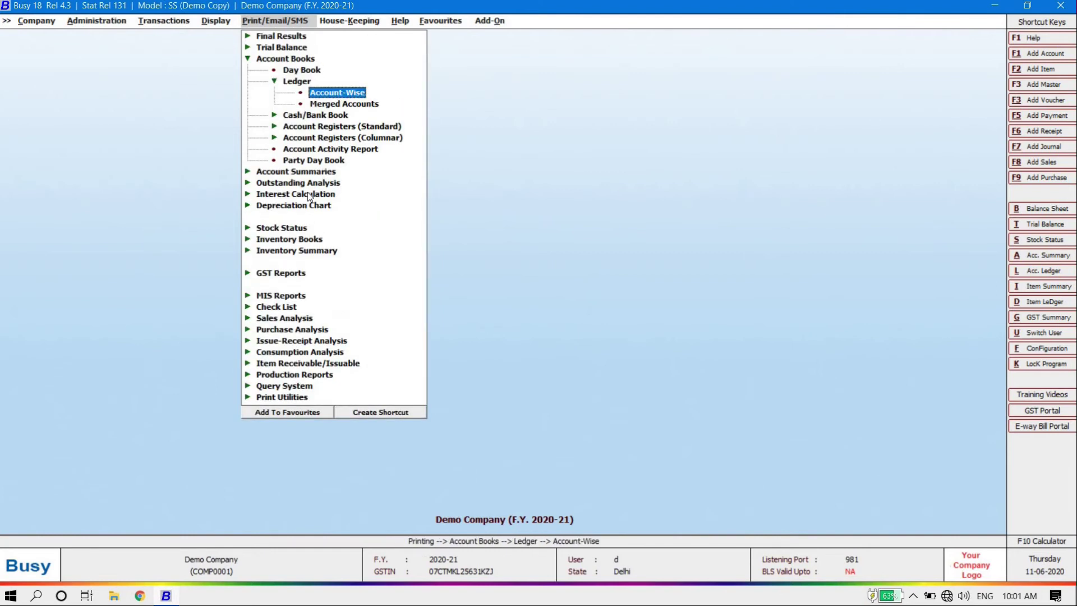
pyautogui.press('Return')
pyautogui.press('Return')
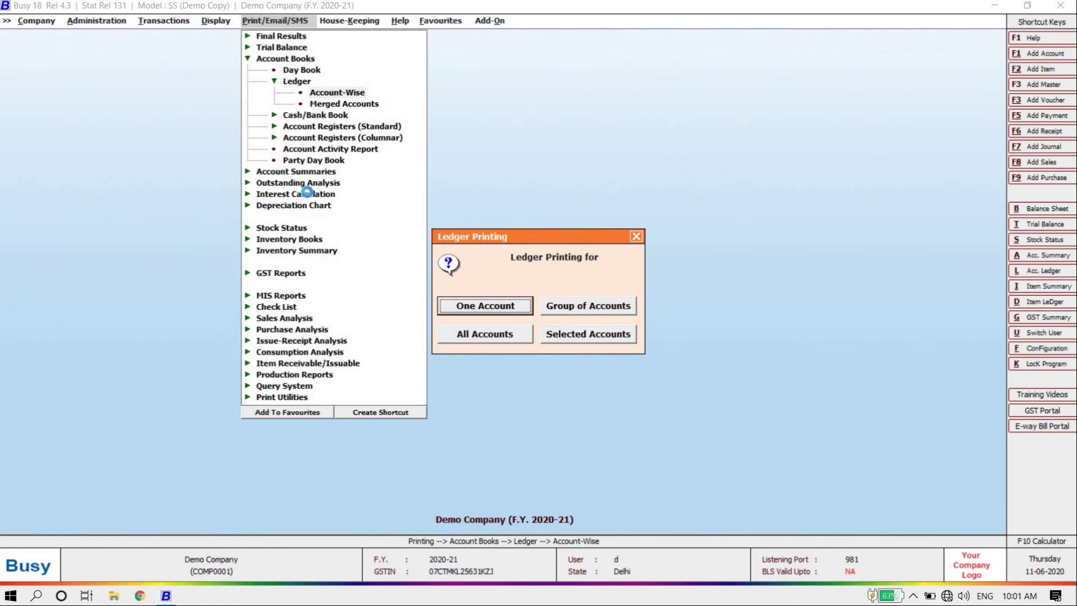
pyautogui.press('Return')
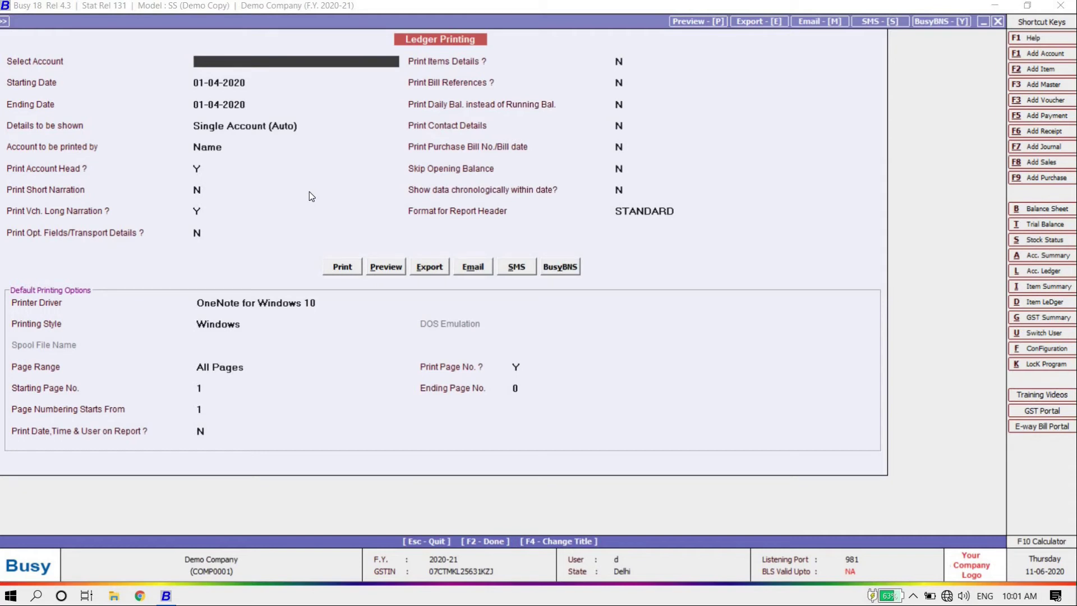
# - Select Ss Tradert, keep the 01-04-2020 dates and options, and preview the ledger
pyautogui.write('ss')
pyautogui.press('Return')
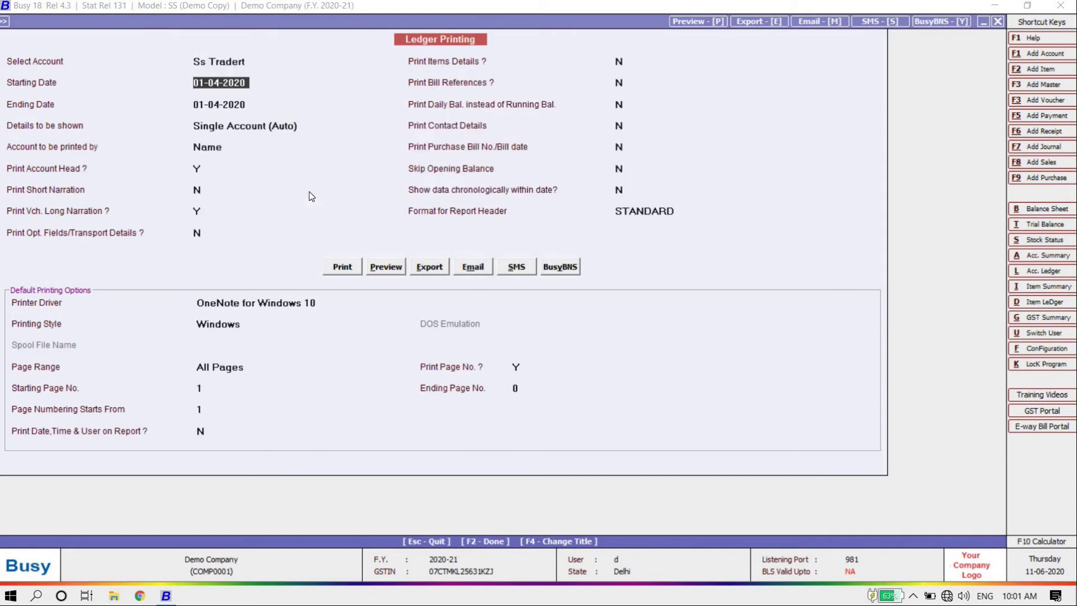
pyautogui.press('Return')
pyautogui.press('Return')
pyautogui.press('Return')
pyautogui.press('Return')
pyautogui.press('Return')
pyautogui.press('Return')
pyautogui.press('Return')
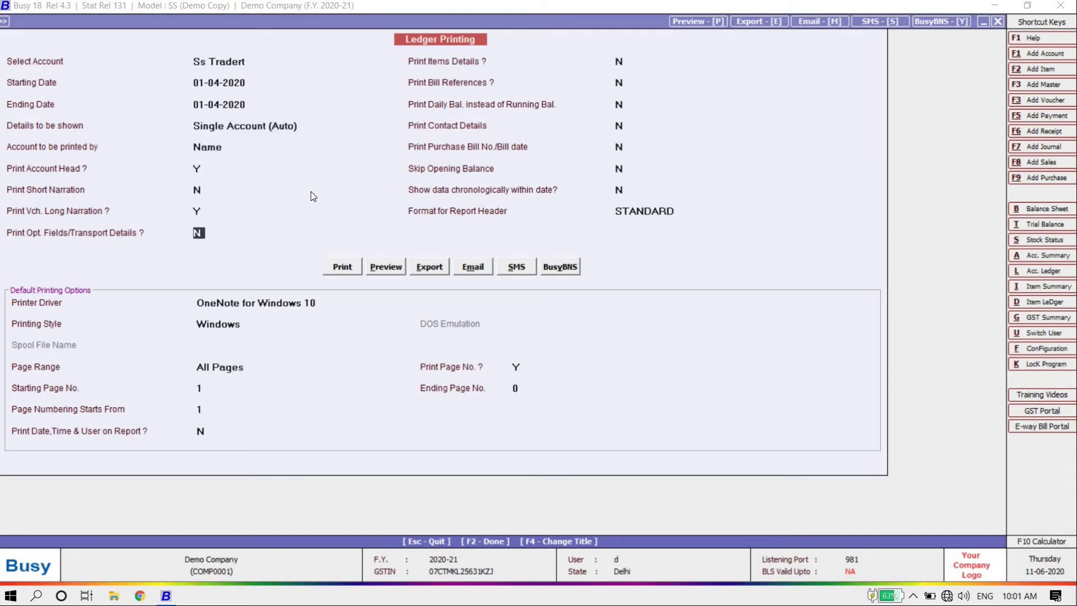
pyautogui.press('Up')
pyautogui.press('Up')
pyautogui.press('Down')
pyautogui.press('Down')
pyautogui.press('Down')
pyautogui.press('Return')
pyautogui.press('Return')
pyautogui.press('Return')
pyautogui.press('Return')
pyautogui.press('Return')
pyautogui.press('Return')
pyautogui.press('Up')
pyautogui.press('Up')
pyautogui.press('Up')
pyautogui.press('Up')
pyautogui.press('Up')
pyautogui.press('Up')
pyautogui.click(393, 267)
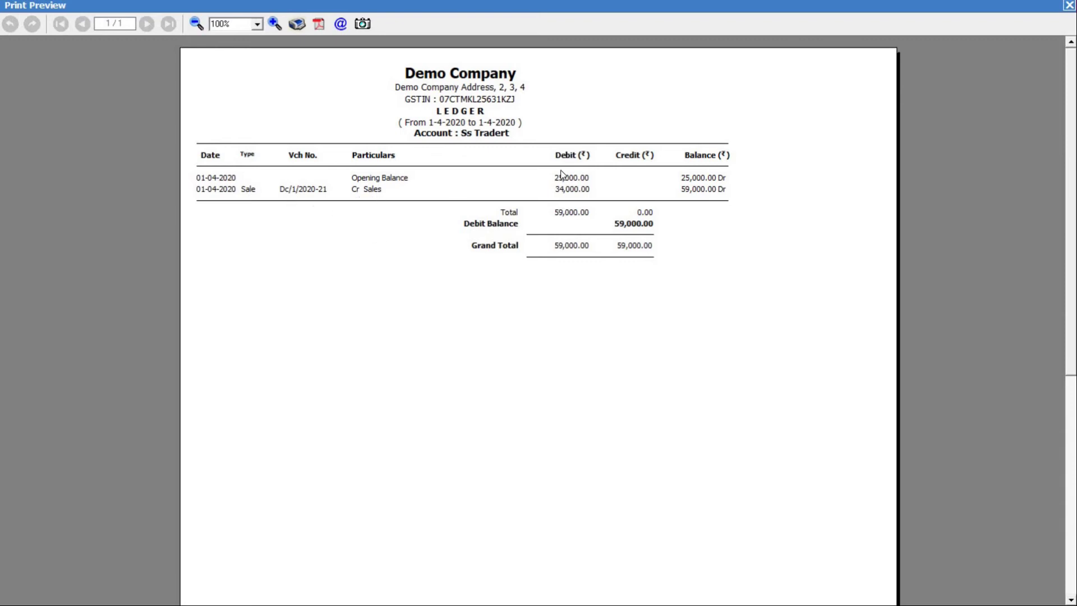
# - Set Print Items Details to Y and re-preview the ledger showing NT Virus 10 Pcs
pyautogui.press('Escape')
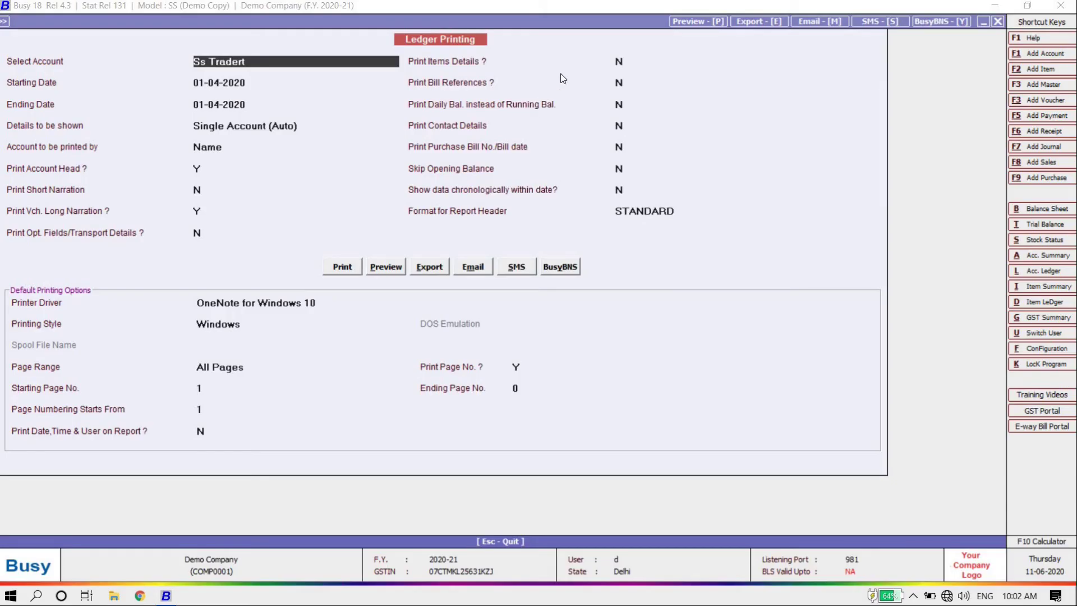
pyautogui.click(623, 62)
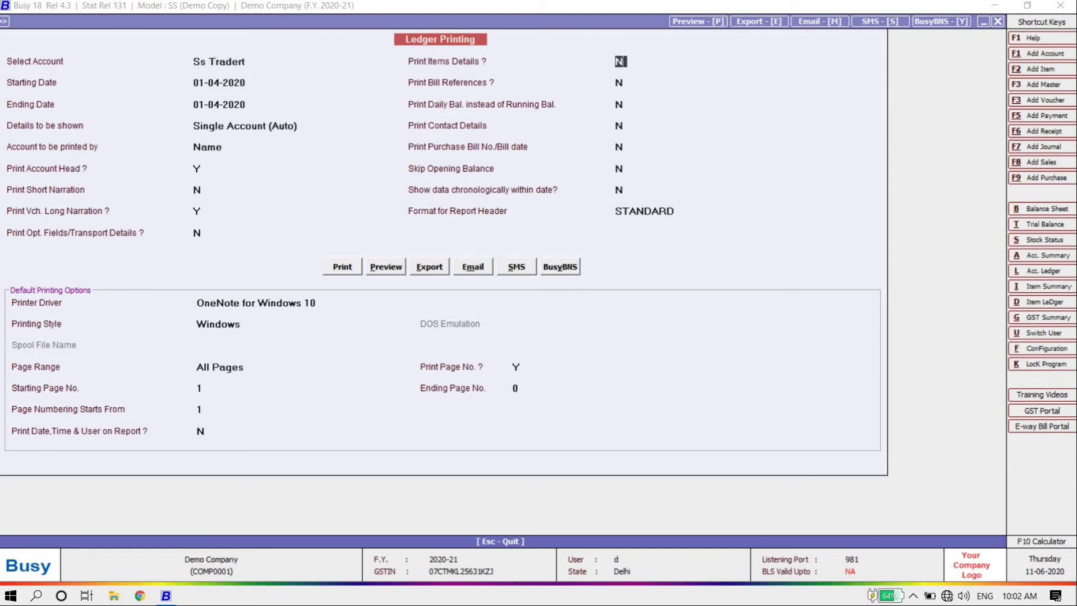
pyautogui.write('y')
pyautogui.press('Return')
pyautogui.click(383, 268)
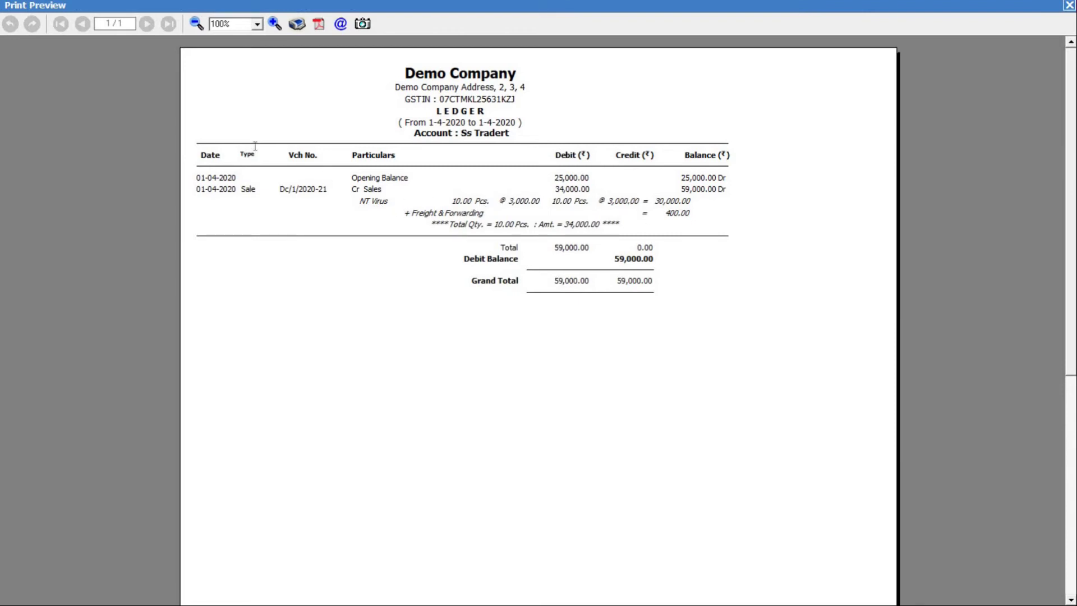
pyautogui.press('Escape')
pyautogui.press('Escape')
pyautogui.press('Escape')
pyautogui.press('Escape')
pyautogui.press('Escape')
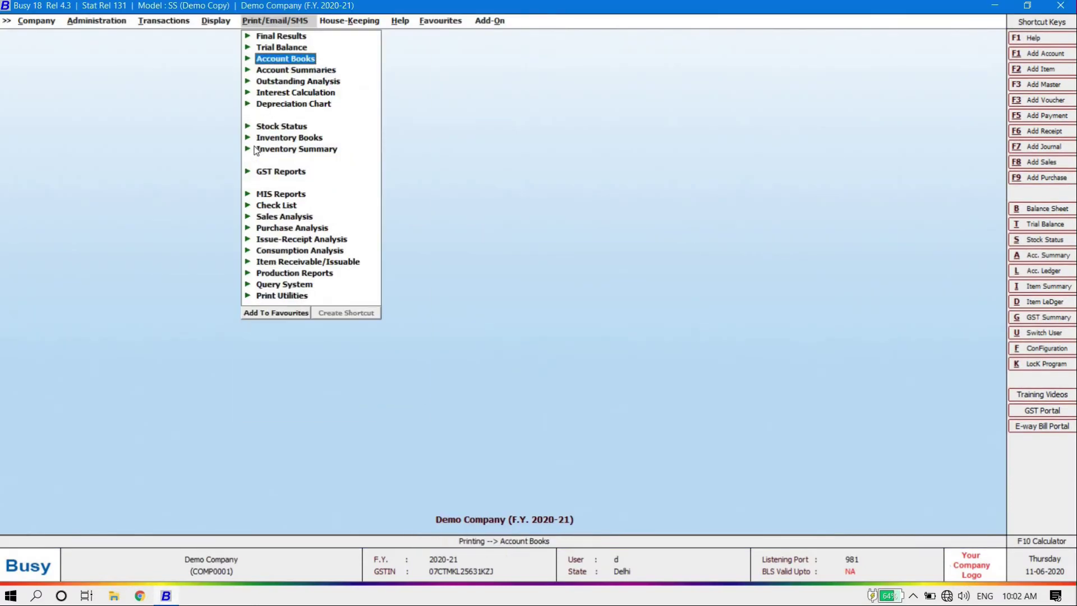
# - Browse the GST Reports and the list of GST return types such as GSTR-9
pyautogui.press('Down')
pyautogui.press('Down')
pyautogui.press('Down')
pyautogui.press('Down')
pyautogui.press('Down')
pyautogui.press('Down')
pyautogui.press('Down')
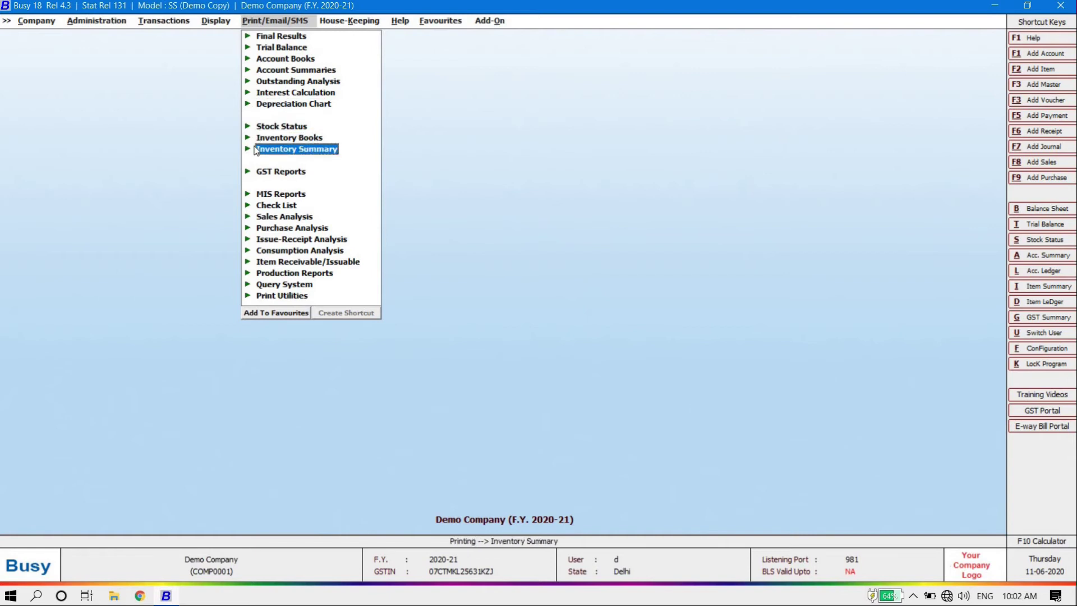
pyautogui.press('Down')
pyautogui.press('Return')
pyautogui.press('Down')
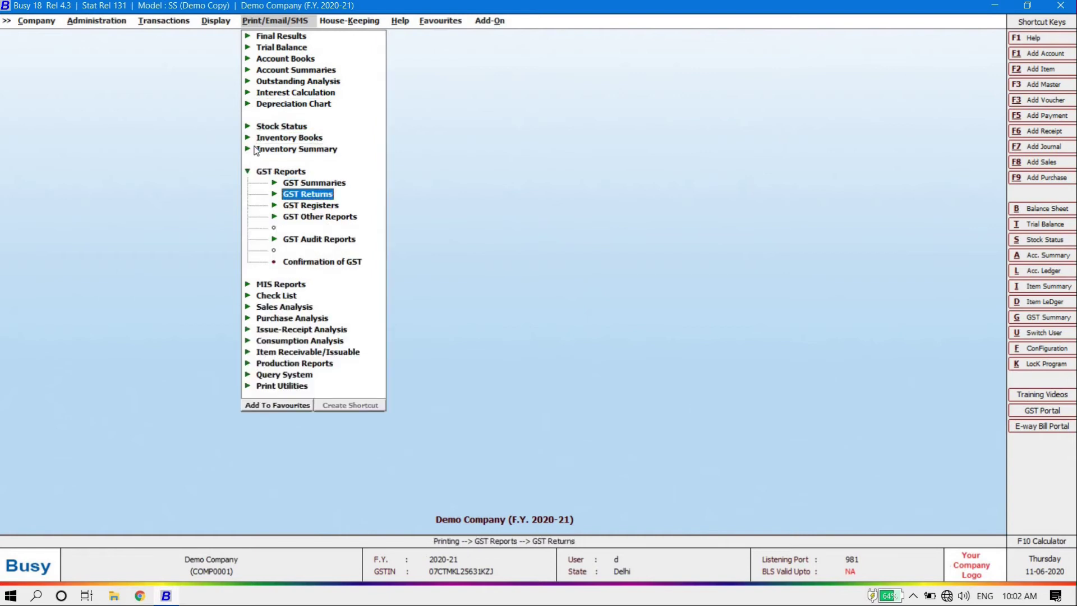
pyautogui.press('Return')
pyautogui.press('Down')
pyautogui.press('Down')
pyautogui.press('Down')
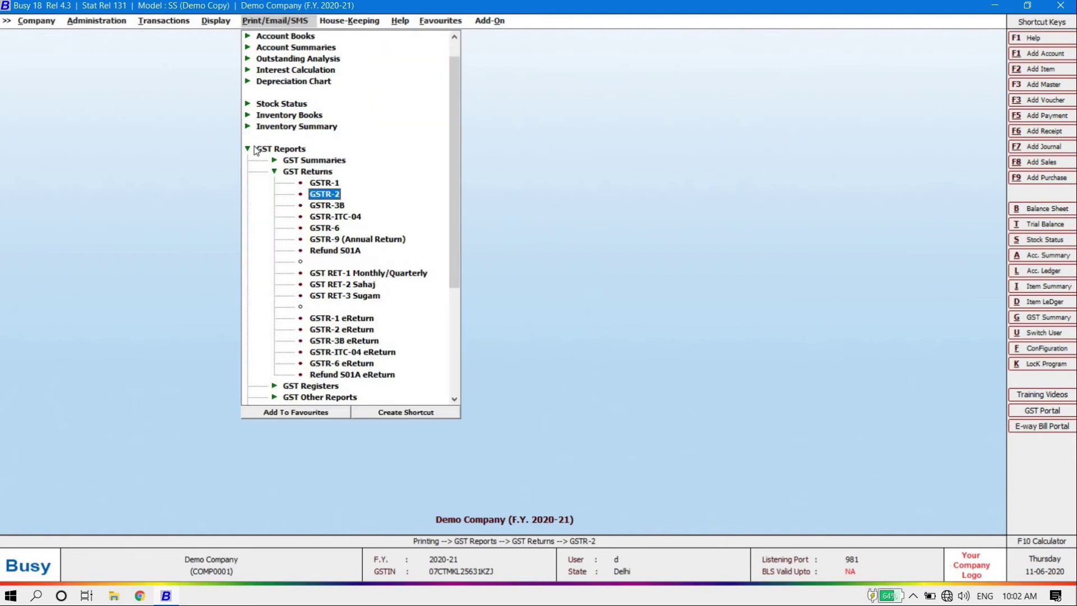
pyautogui.press('Down')
pyautogui.press('Down')
pyautogui.press('Down')
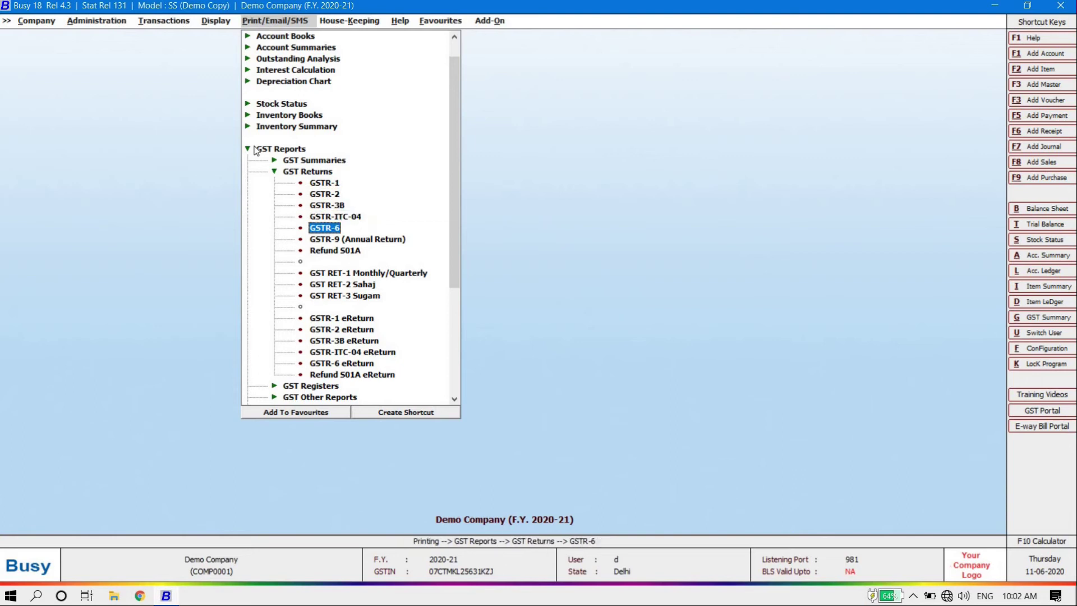
pyautogui.press('Up')
# - Collapse the GST summaries and reports, then close the menus back to the main screen
pyautogui.press('Up')
pyautogui.press('Up')
pyautogui.press('Up')
pyautogui.press('Up')
pyautogui.press('Up')
pyautogui.press('Up')
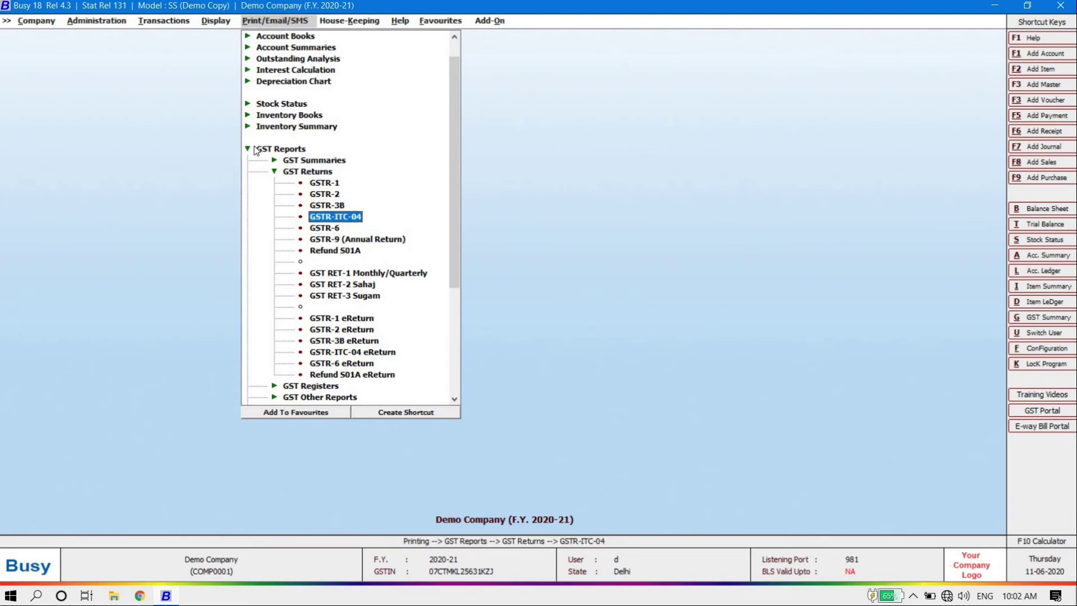
pyautogui.press('Return')
pyautogui.press('Up')
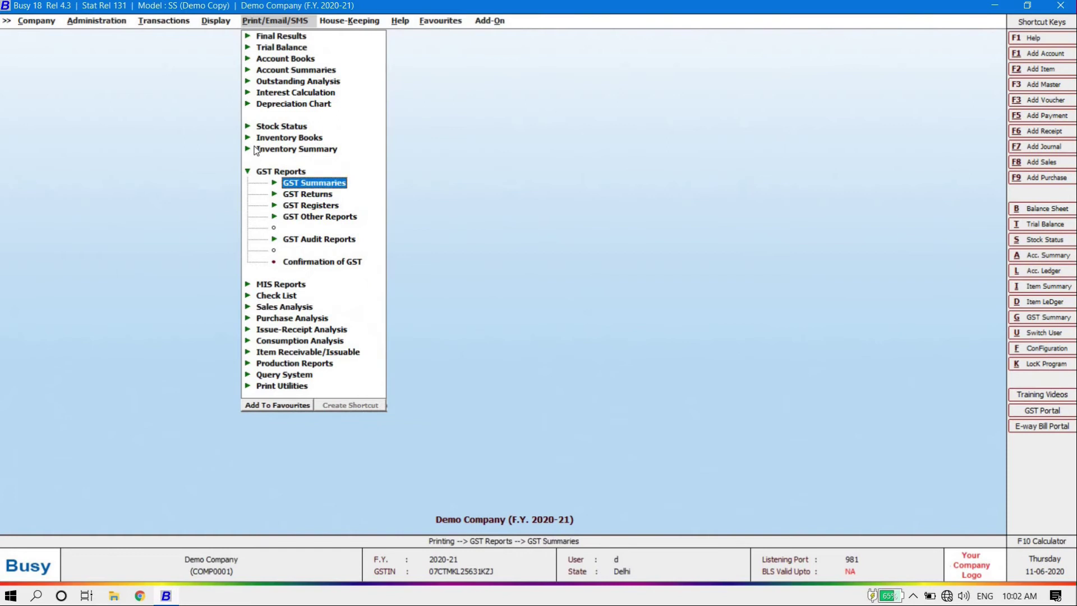
pyautogui.press('Return')
pyautogui.press('Up')
pyautogui.press('Return')
pyautogui.press('Up')
pyautogui.press('Return')
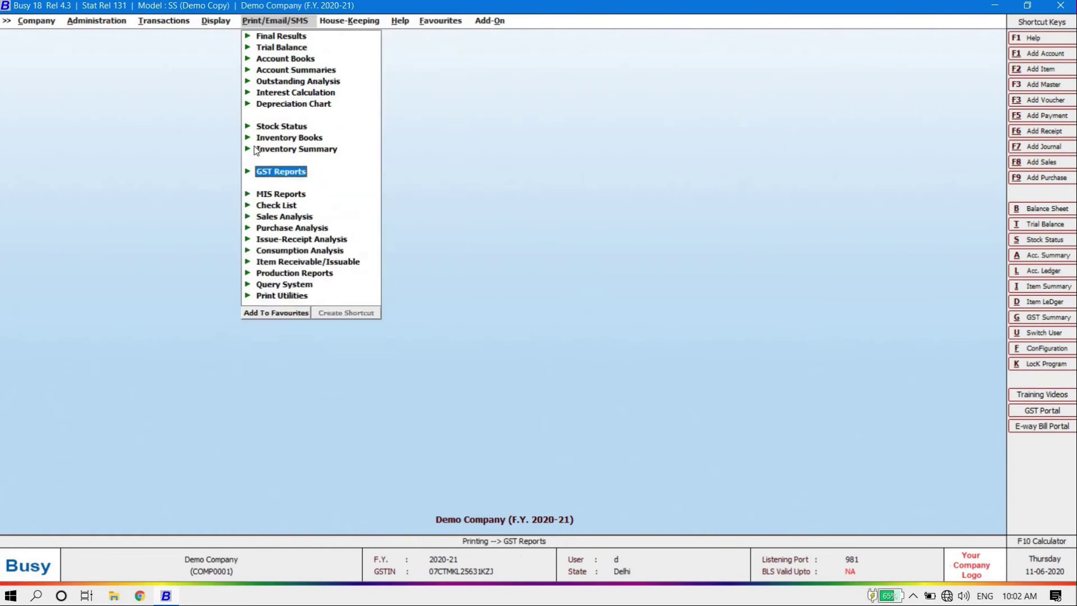
pyautogui.press('Up')
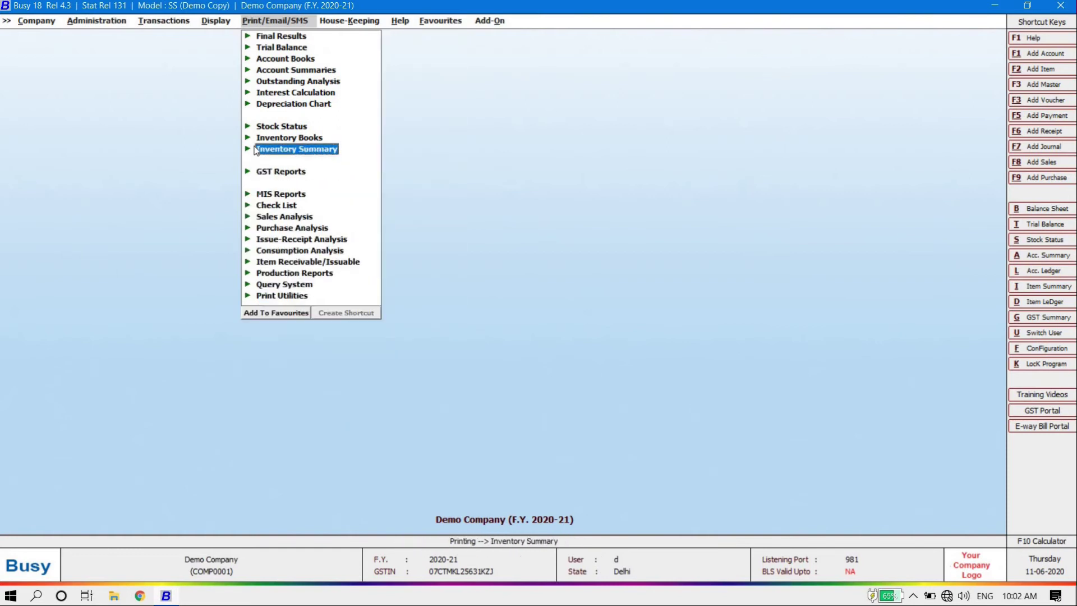
pyautogui.press('Down')
pyautogui.press('Down')
pyautogui.press('Down')
pyautogui.press('Down')
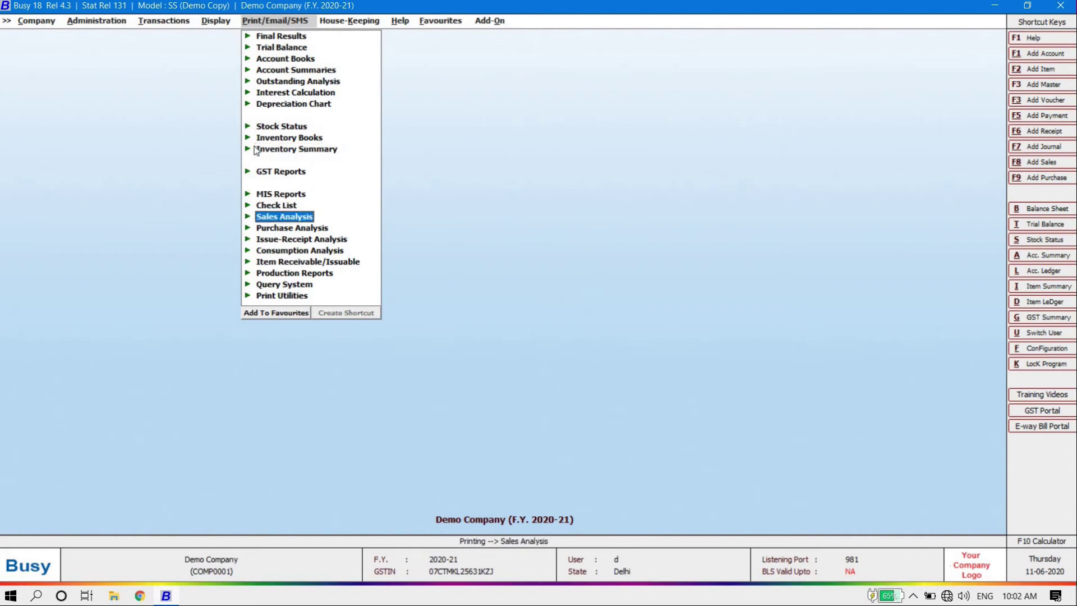
pyautogui.press('Right')
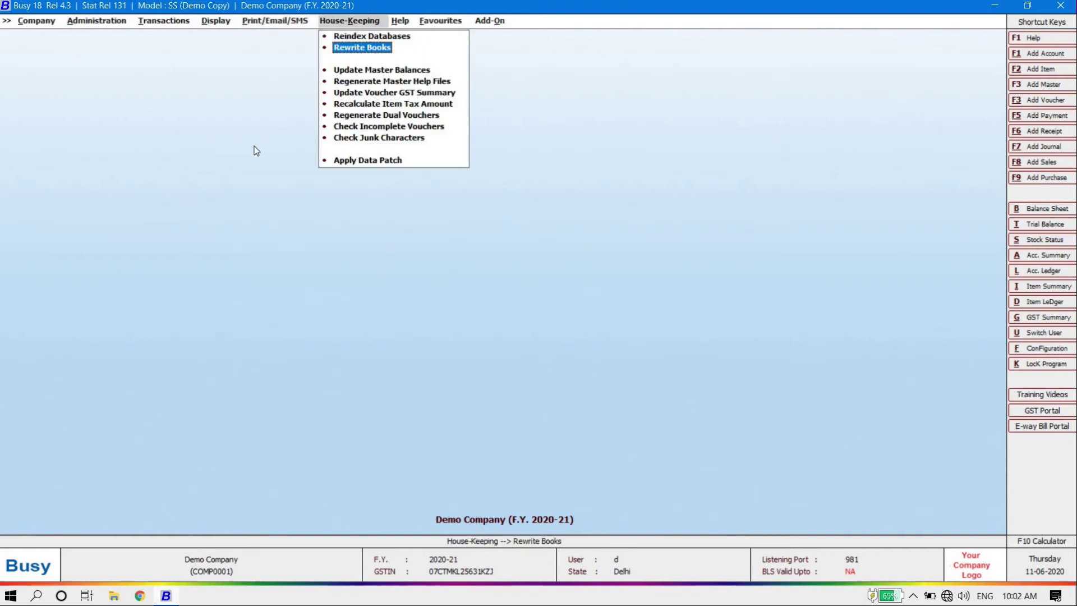
pyautogui.press('Escape')
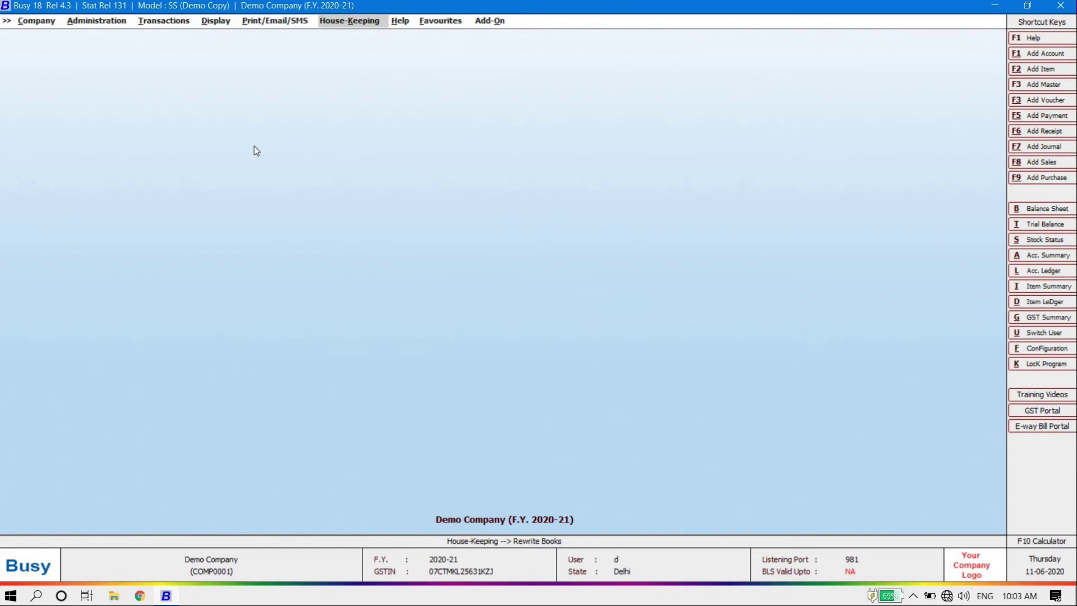
pyautogui.press('Left')
pyautogui.press('Left')
pyautogui.press('Left')
pyautogui.press('Left')
pyautogui.press('Left')
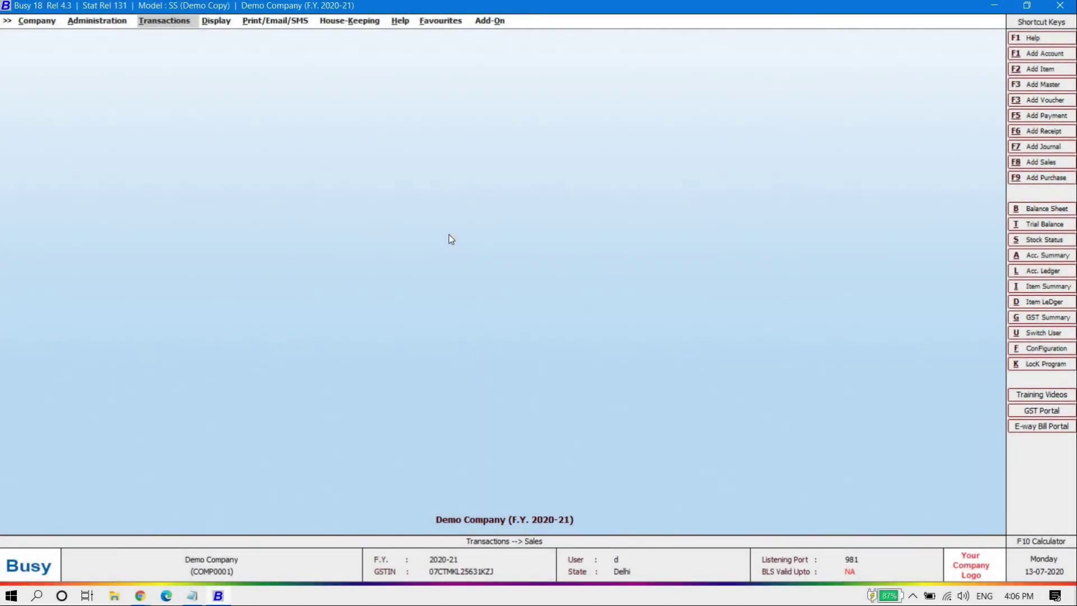
# - Open sales voucher DC/2020-21/5 for modification and bring up its invoice printing
pyautogui.hotkey('alt', 't')
pyautogui.press('Down')
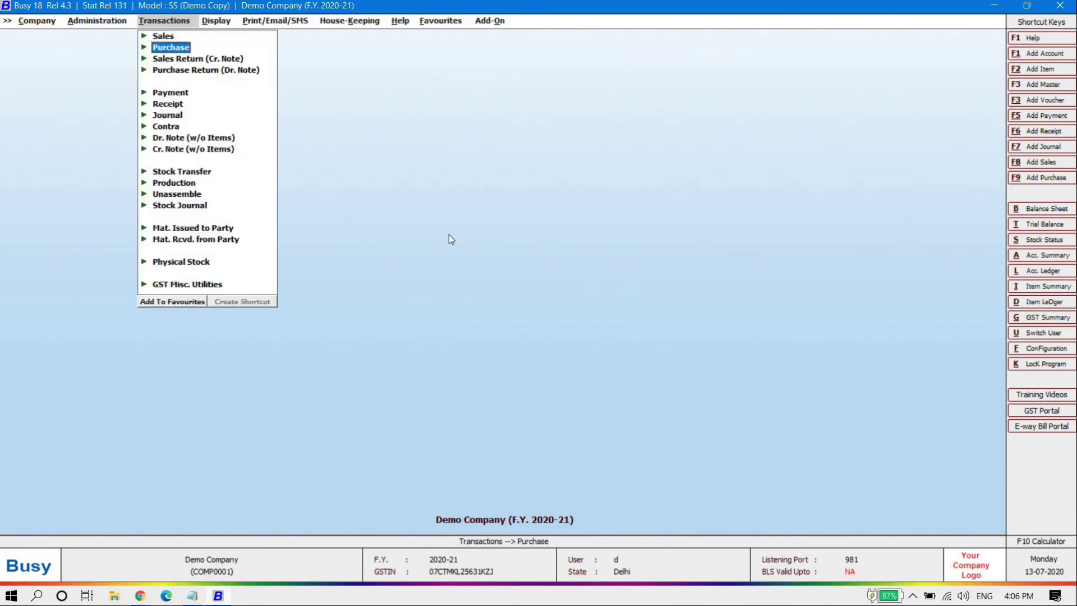
pyautogui.press('Up')
pyautogui.press('Return')
pyautogui.press('Down')
pyautogui.press('Down')
pyautogui.press('Return')
pyautogui.press('Return')
pyautogui.press('Return')
pyautogui.press('Return')
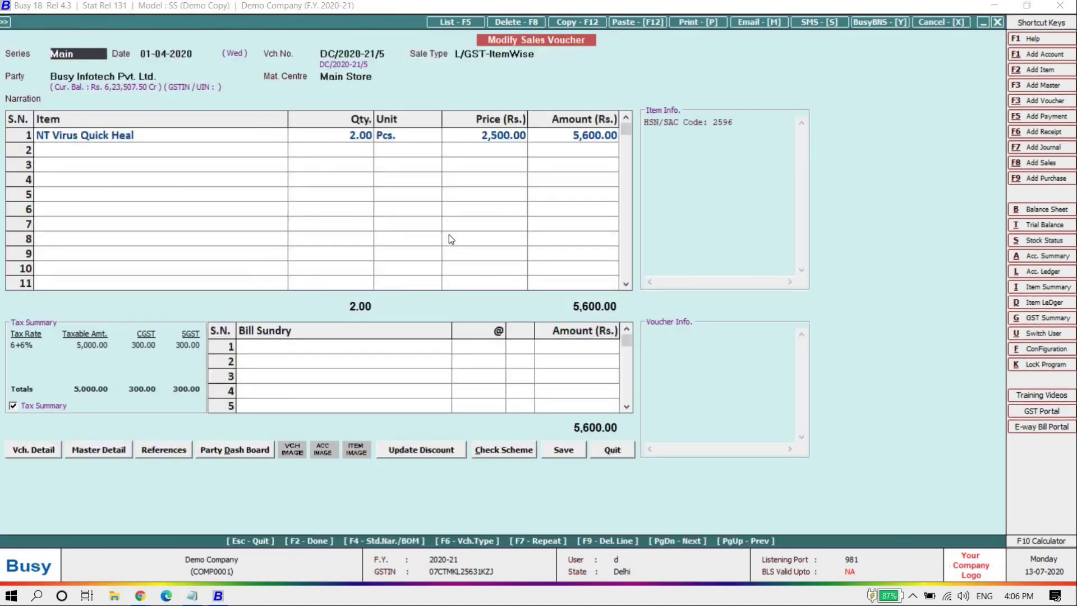
pyautogui.hotkey('alt', 'p')
pyautogui.press('Escape')
pyautogui.hotkey('alt', 'p')
pyautogui.press('Return')
pyautogui.press('Return')
pyautogui.press('Return')
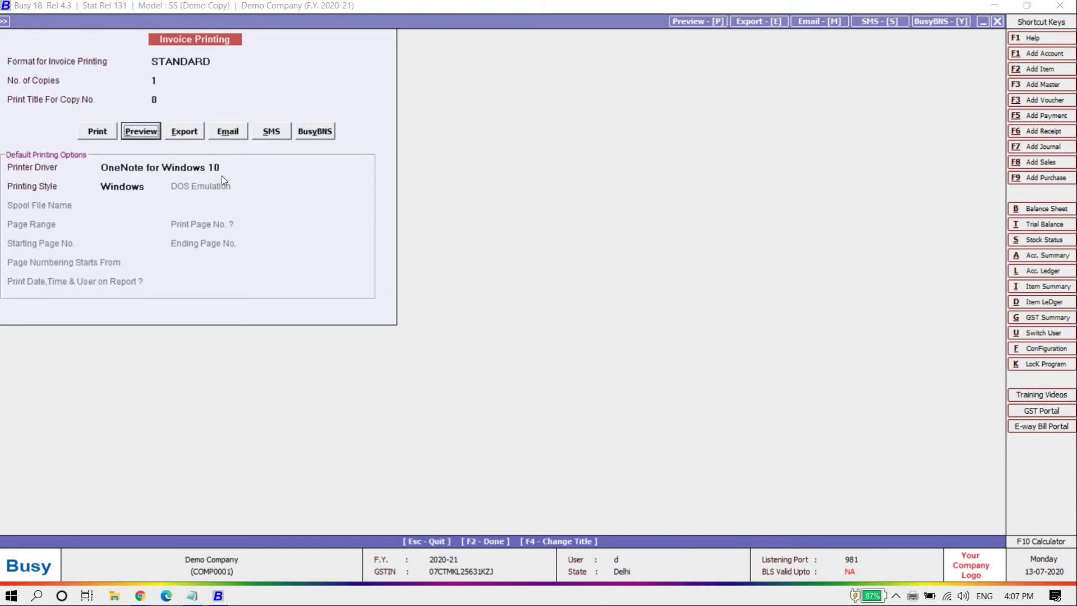
# - Choose Microsoft Print to PDF as the printer, then quit the voucher without saving
pyautogui.click(177, 168)
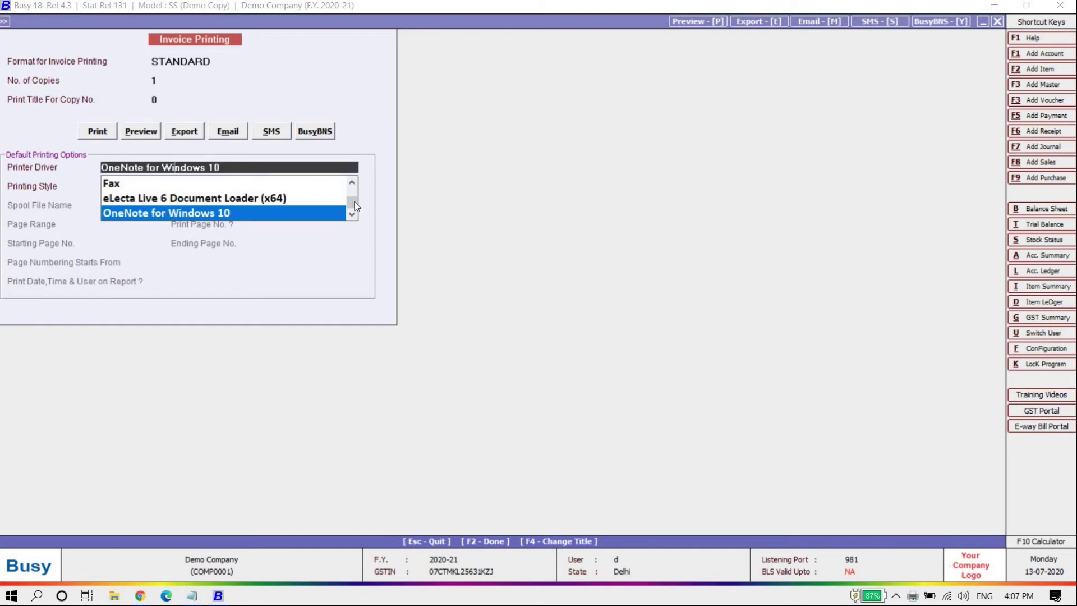
pyautogui.click(352, 181)
pyautogui.click(180, 183)
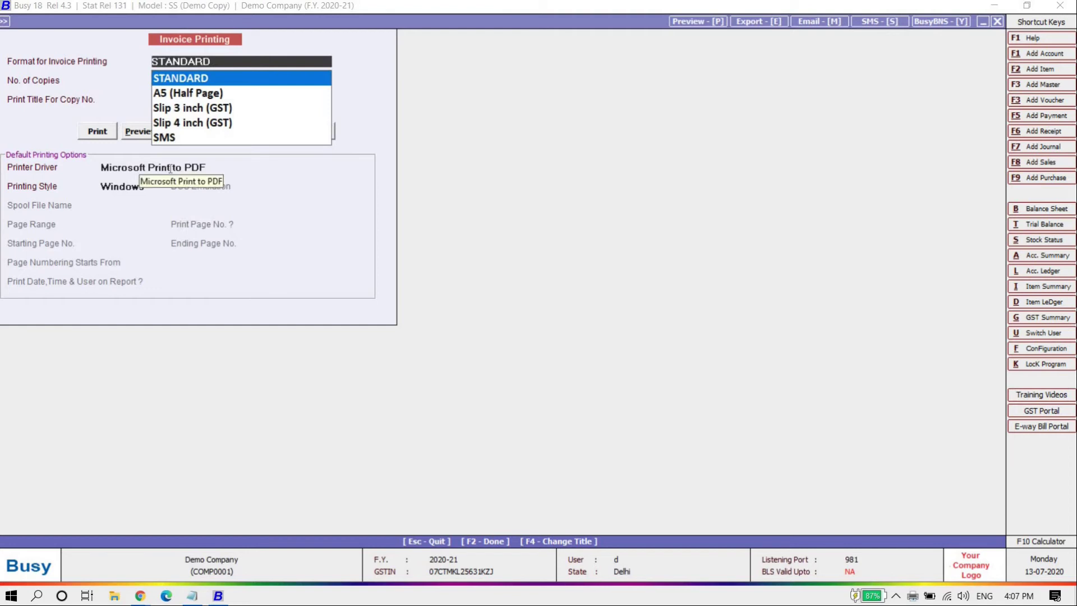
pyautogui.click(170, 167)
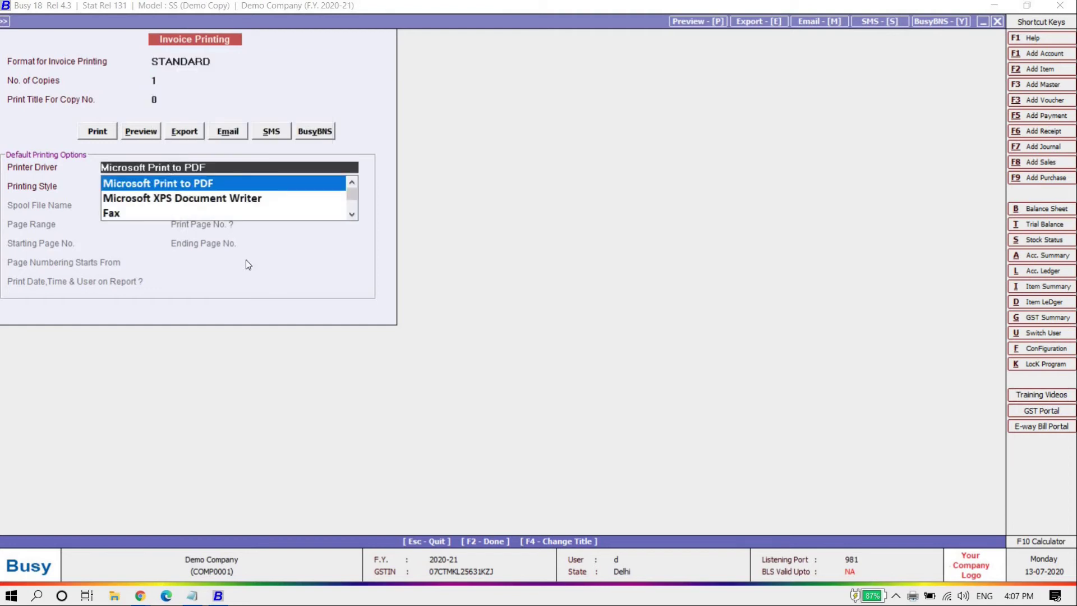
pyautogui.press('Escape')
pyautogui.press('Escape')
pyautogui.press('Escape')
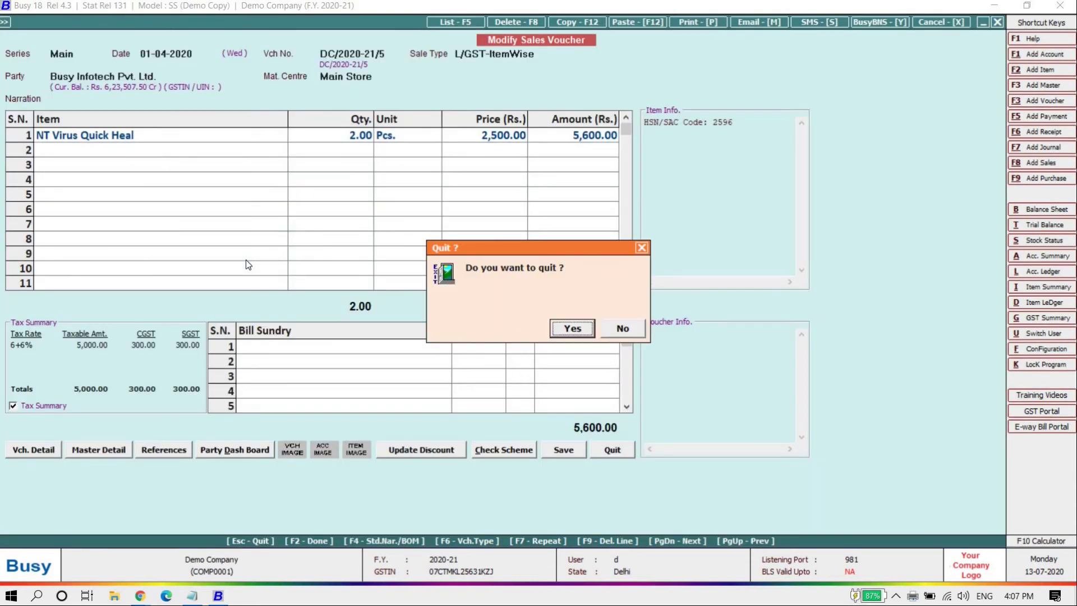
pyautogui.press('Return')
pyautogui.press('Escape')
pyautogui.press('Left')
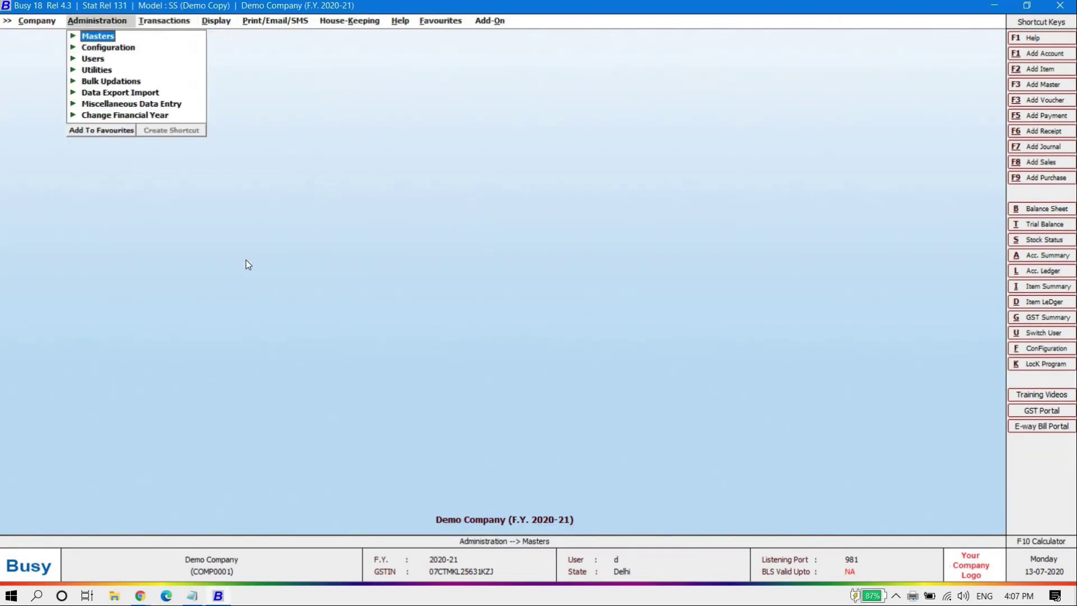
# - In Hardware Configuration, choose Microsoft Print to PDF as the default printer driver
pyautogui.press('Down')
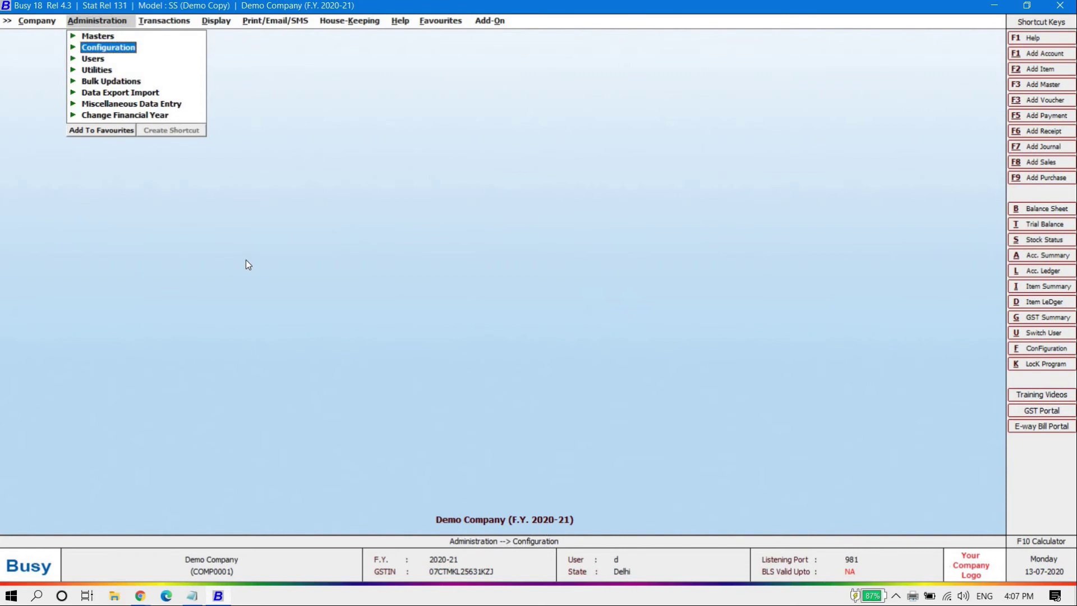
pyautogui.press('Return')
pyautogui.press('Down')
pyautogui.press('Down')
pyautogui.press('Down')
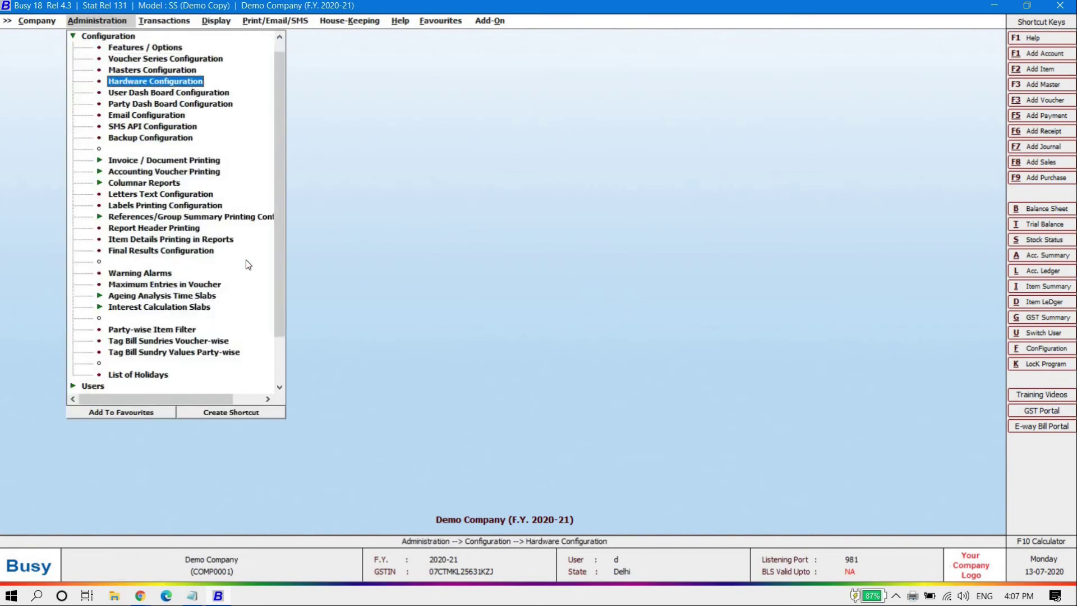
pyautogui.press('Return')
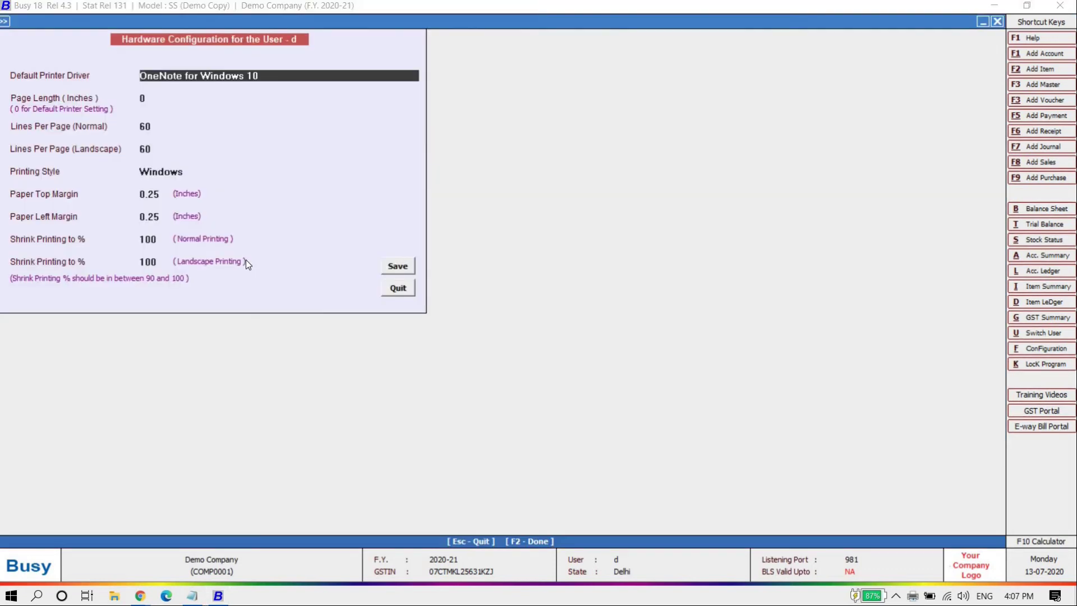
pyautogui.press('space')
pyautogui.press('Down')
pyautogui.press('Down')
pyautogui.press('Down')
pyautogui.press('Down')
pyautogui.press('Up')
pyautogui.press('Up')
pyautogui.press('Up')
pyautogui.press('Up')
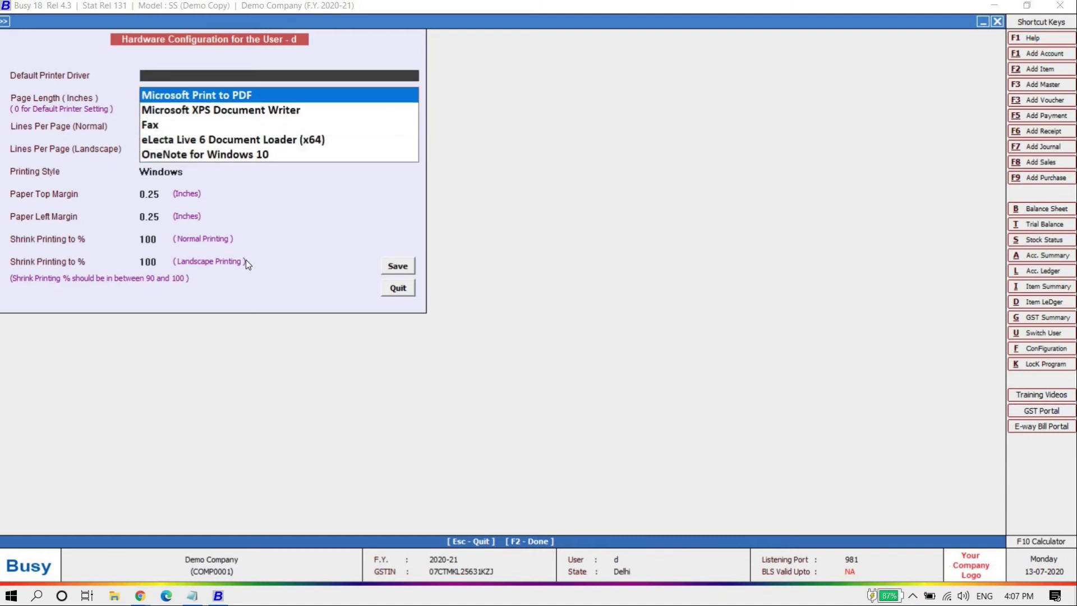
pyautogui.press('Down')
pyautogui.press('Down')
pyautogui.press('Down')
pyautogui.press('Down')
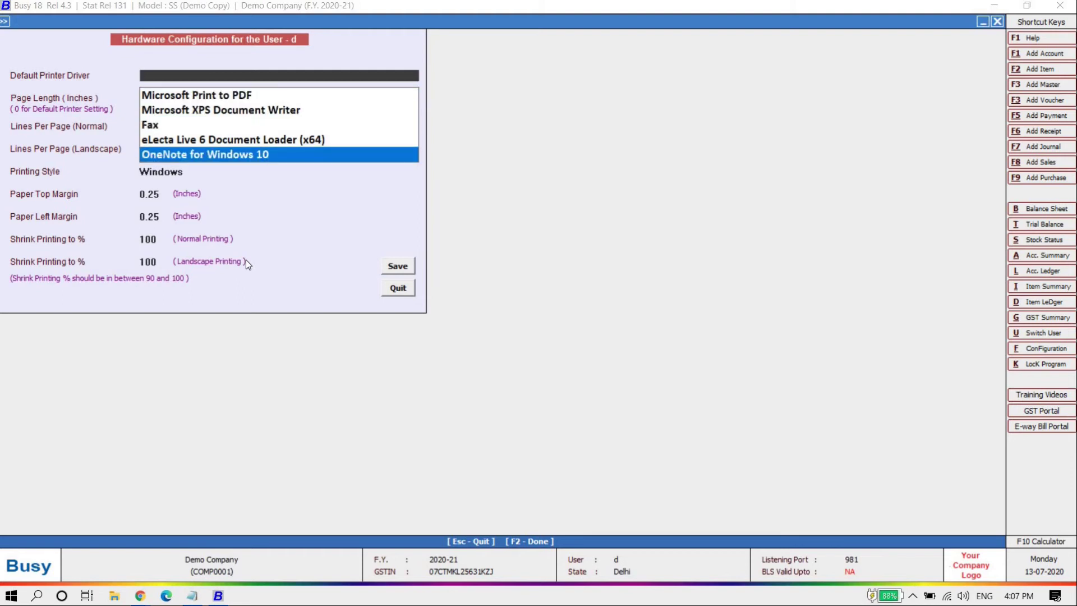
pyautogui.press('Up')
pyautogui.press('Up')
pyautogui.press('Up')
pyautogui.press('Up')
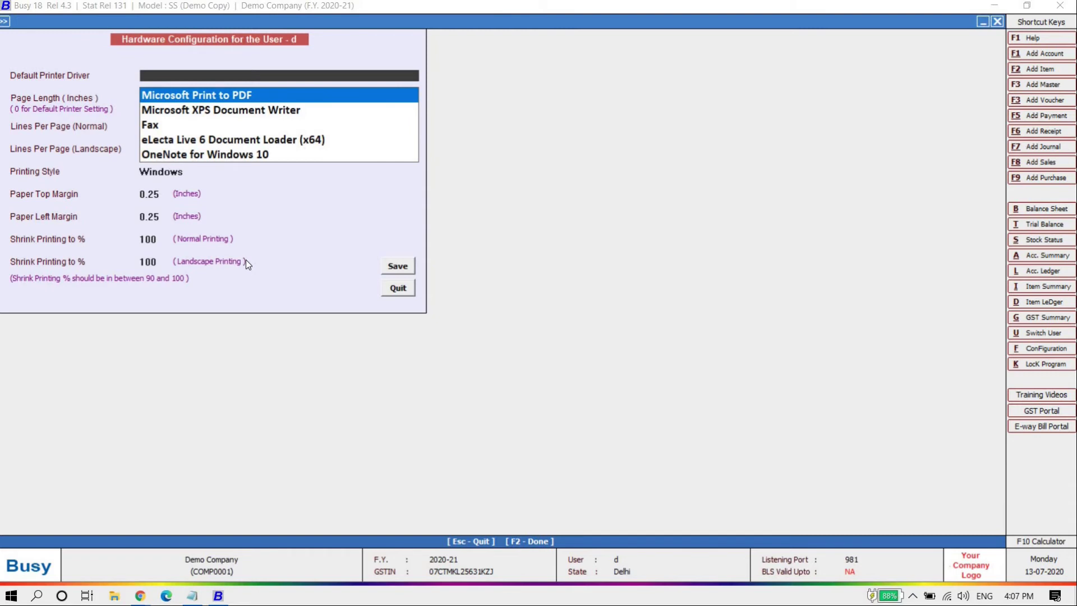
pyautogui.press('Down')
pyautogui.press('Down')
pyautogui.press('Down')
pyautogui.press('Down')
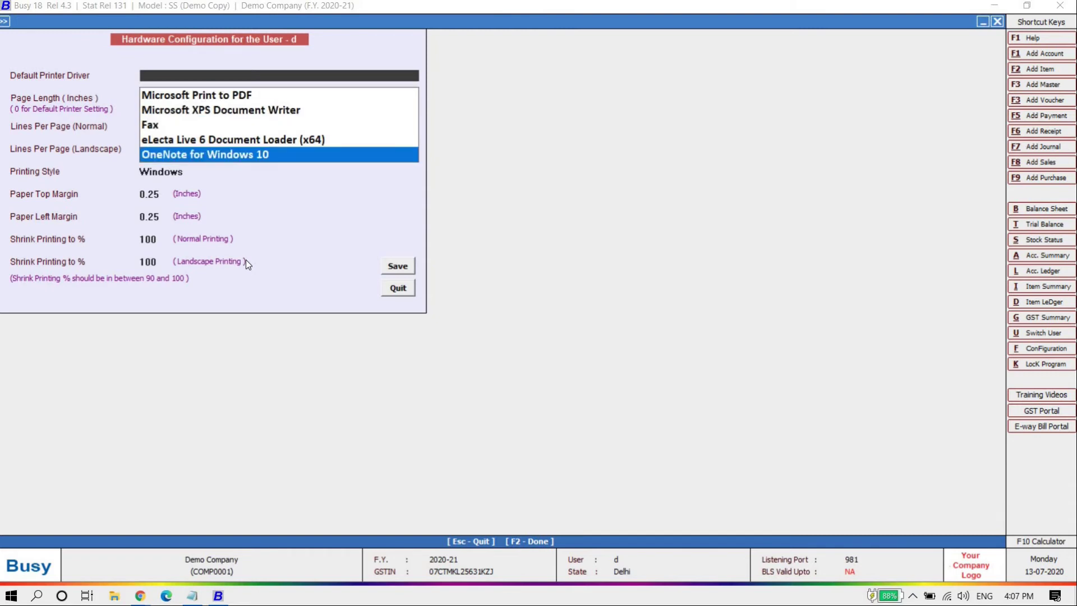
pyautogui.press('Up')
pyautogui.press('Up')
pyautogui.press('Up')
pyautogui.press('Up')
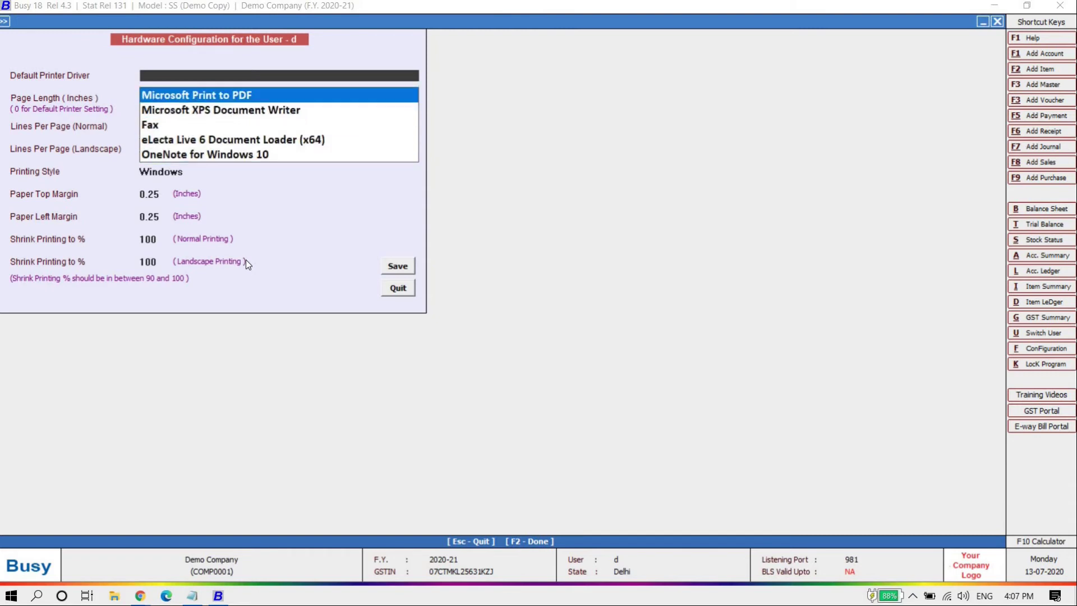
pyautogui.press('Return')
pyautogui.press('Return')
pyautogui.press('Return')
pyautogui.press('Return')
# - Save the hardware configuration and return to the Sales voucher options
pyautogui.press('Return')
pyautogui.press('Return')
pyautogui.press('Return')
pyautogui.press('Return')
pyautogui.press('Return')
pyautogui.press('Return')
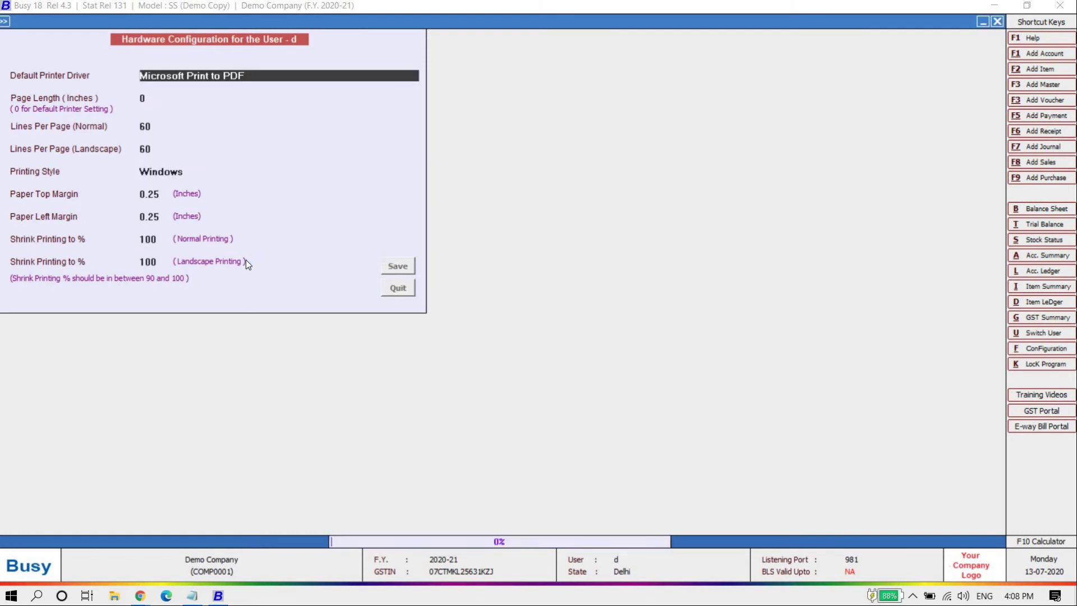
pyautogui.press('Escape')
pyautogui.press('Right')
pyautogui.press('Return')
pyautogui.press('Down')
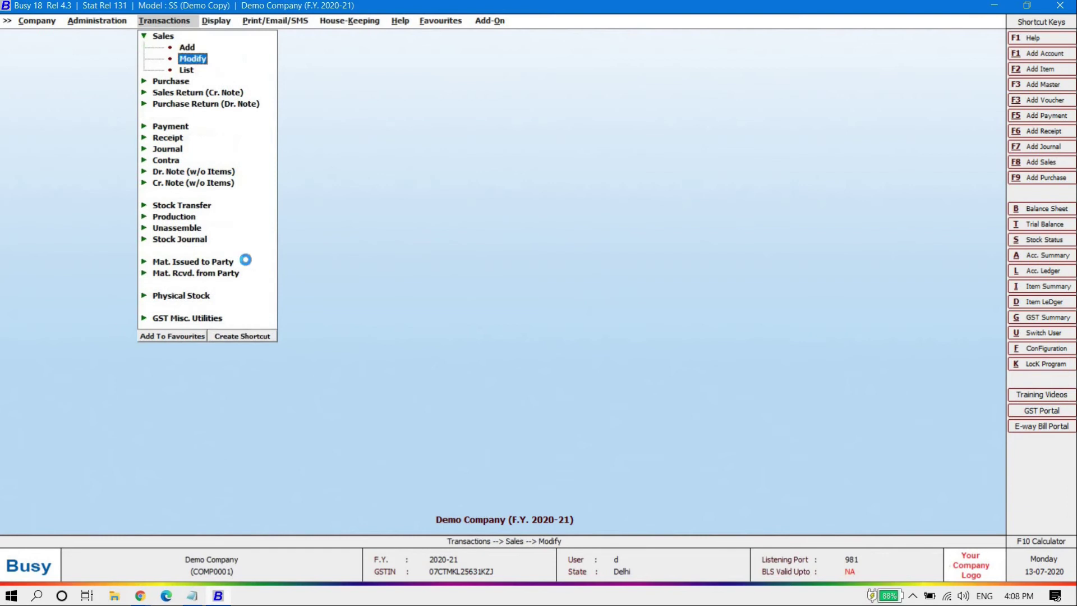
pyautogui.press('Return')
# - Load sales voucher DC/2020-21/5 and bring up invoice printing with the STANDARD format
pyautogui.press('Return')
pyautogui.press('Return')
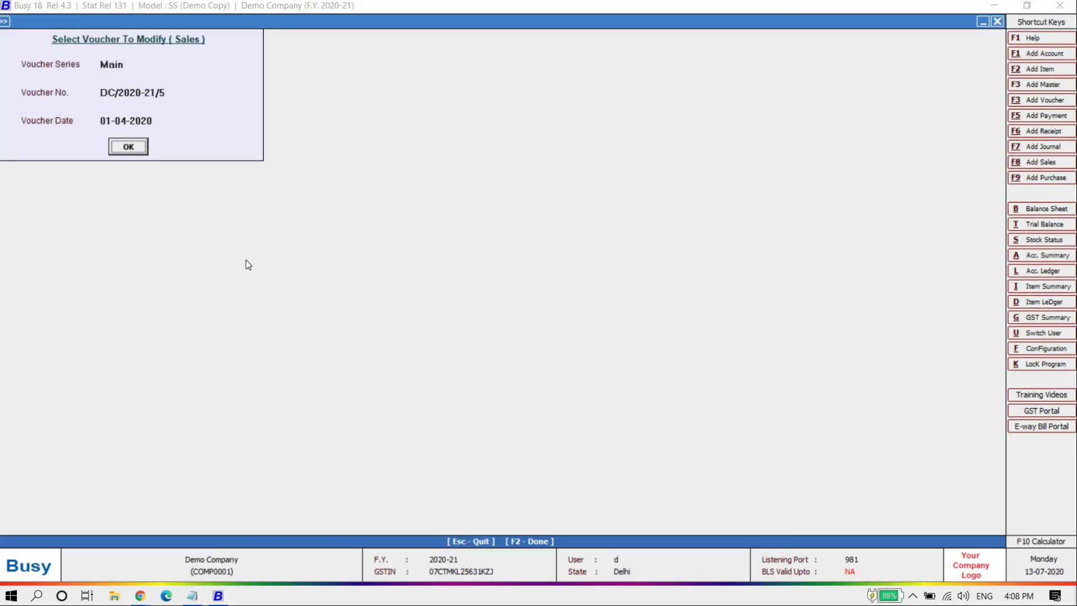
pyautogui.press('Return')
pyautogui.hotkey('alt', 'p')
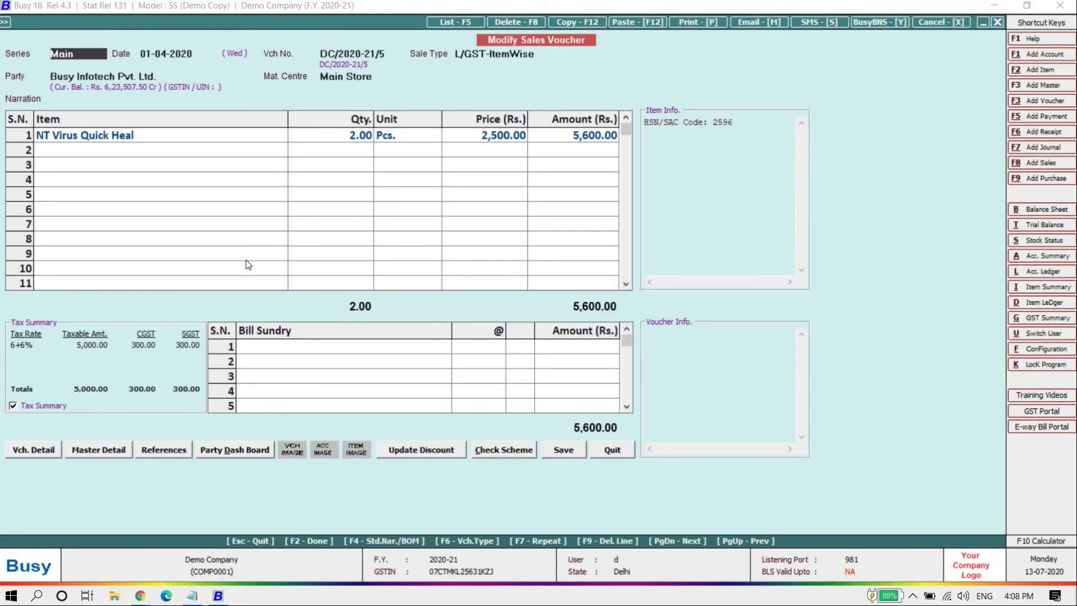
pyautogui.hotkey('alt', 'p')
pyautogui.press('Return')
pyautogui.press('Return')
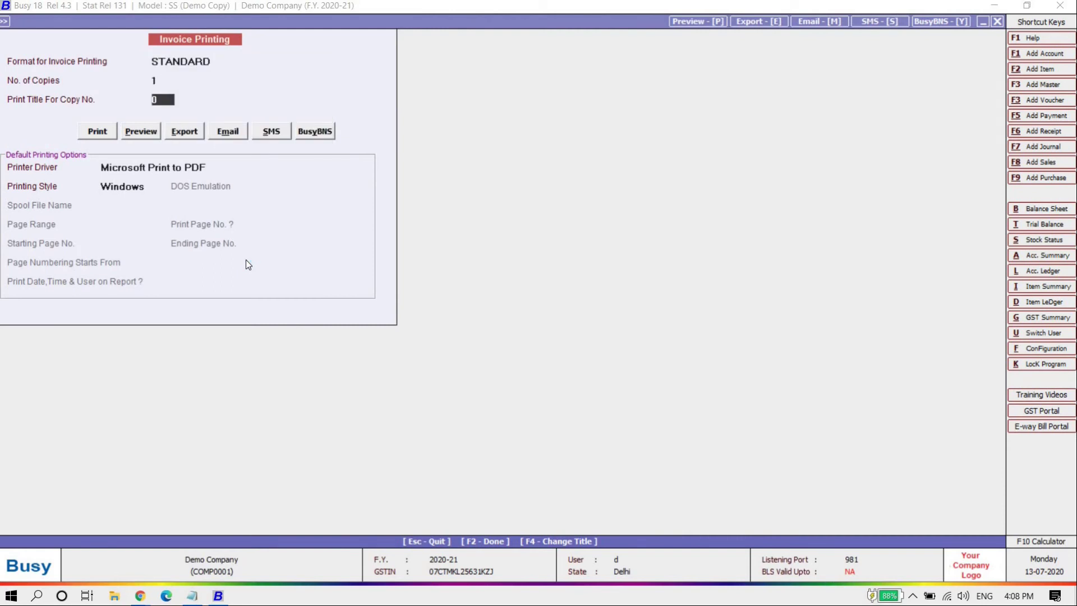
# - Switch the printer driver to Microsoft XPS Document Writer, then back to Microsoft Print to PDF
pyautogui.click(198, 167)
pyautogui.press('Down')
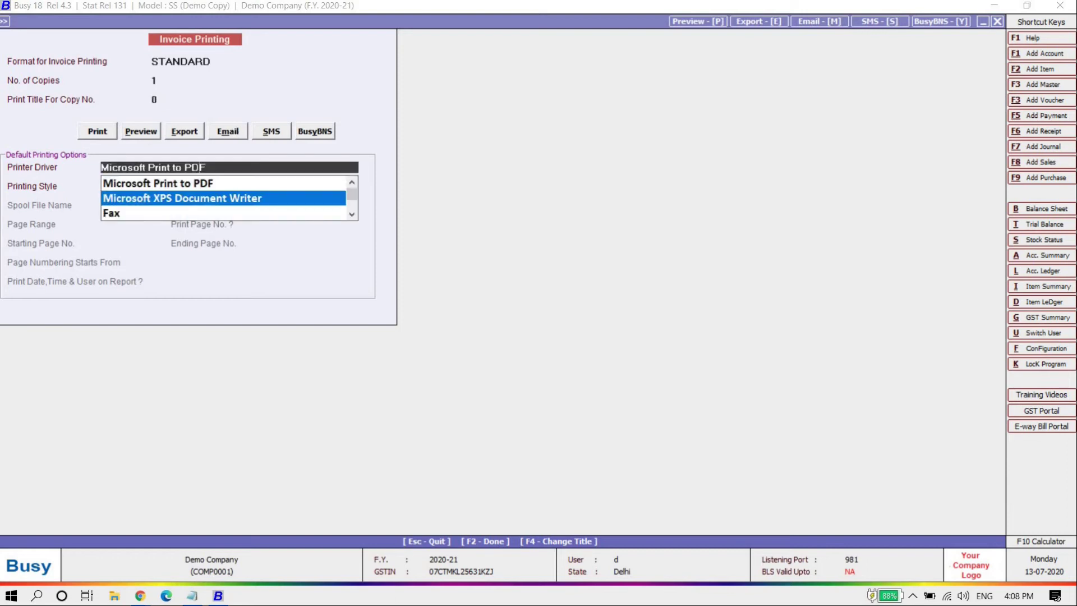
pyautogui.press('Return')
pyautogui.click(329, 165)
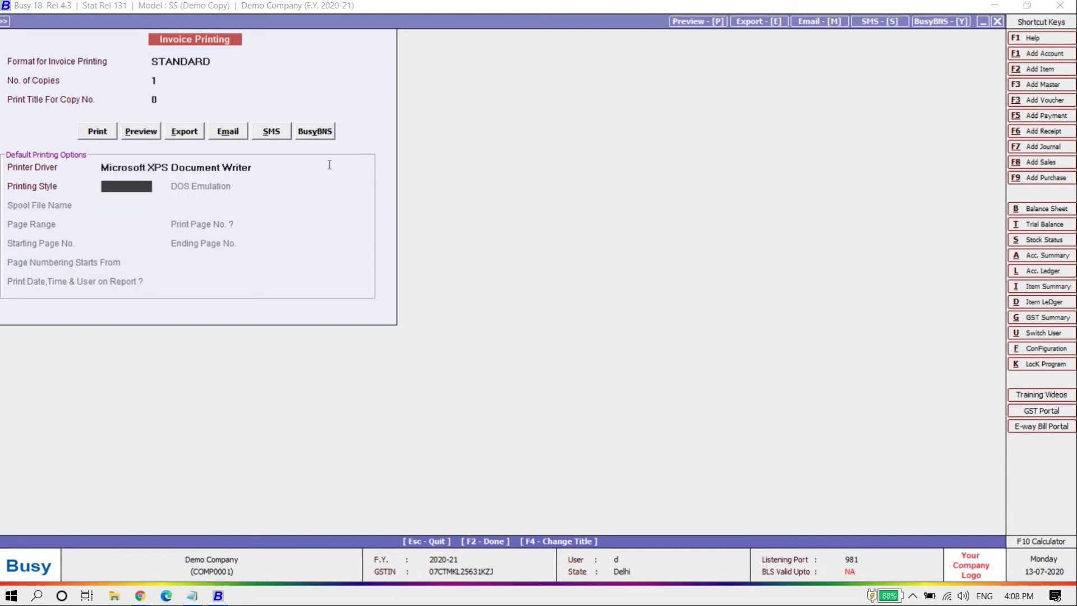
pyautogui.click(245, 163)
pyautogui.press('Up')
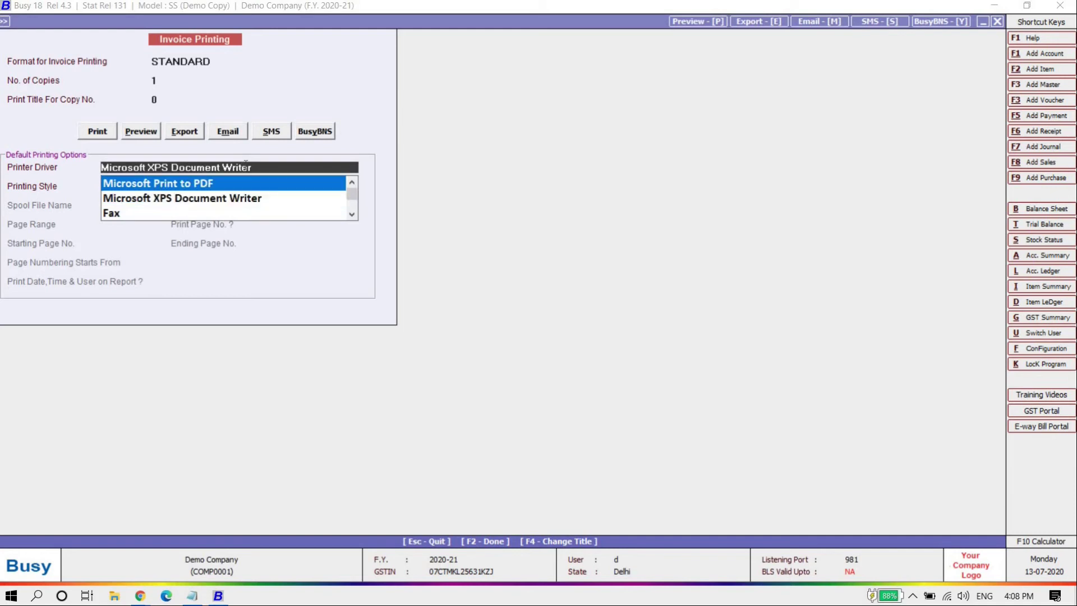
pyautogui.press('Return')
pyautogui.press('Escape')
pyautogui.press('Escape')
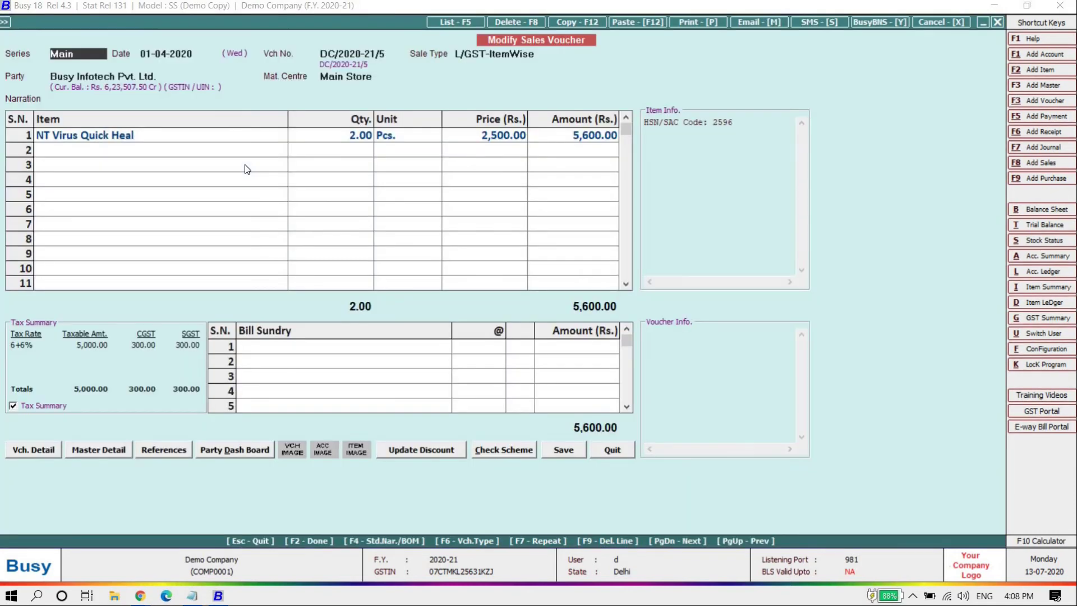
pyautogui.press('Escape')
pyautogui.press('Escape')
pyautogui.press('Escape')
pyautogui.press('Escape')
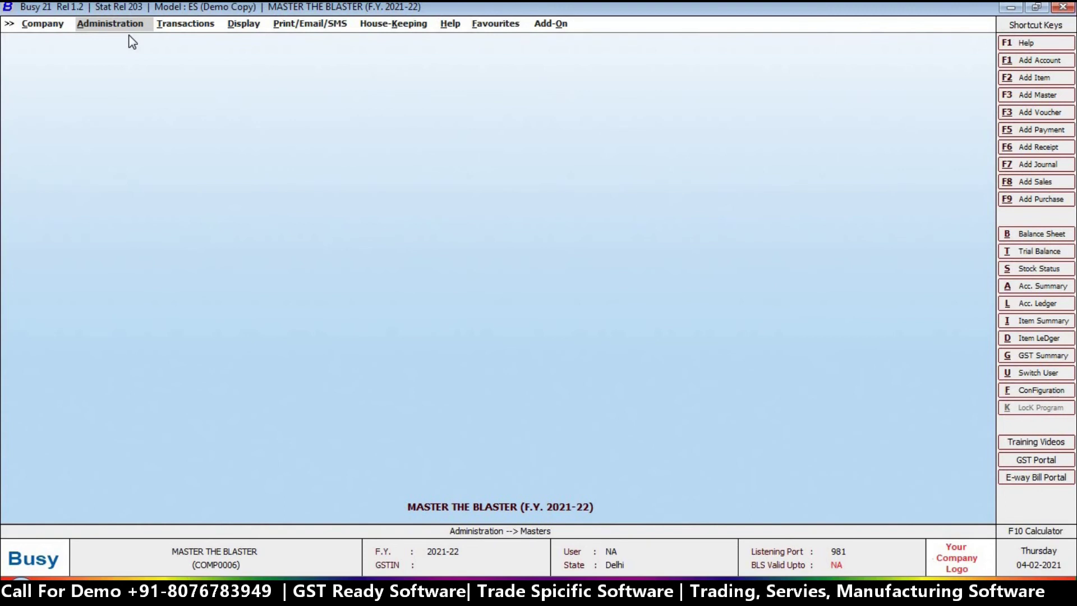
# - Tick Cheque Printing in the Accounts features under Configuration and save the settings
pyautogui.click(123, 25)
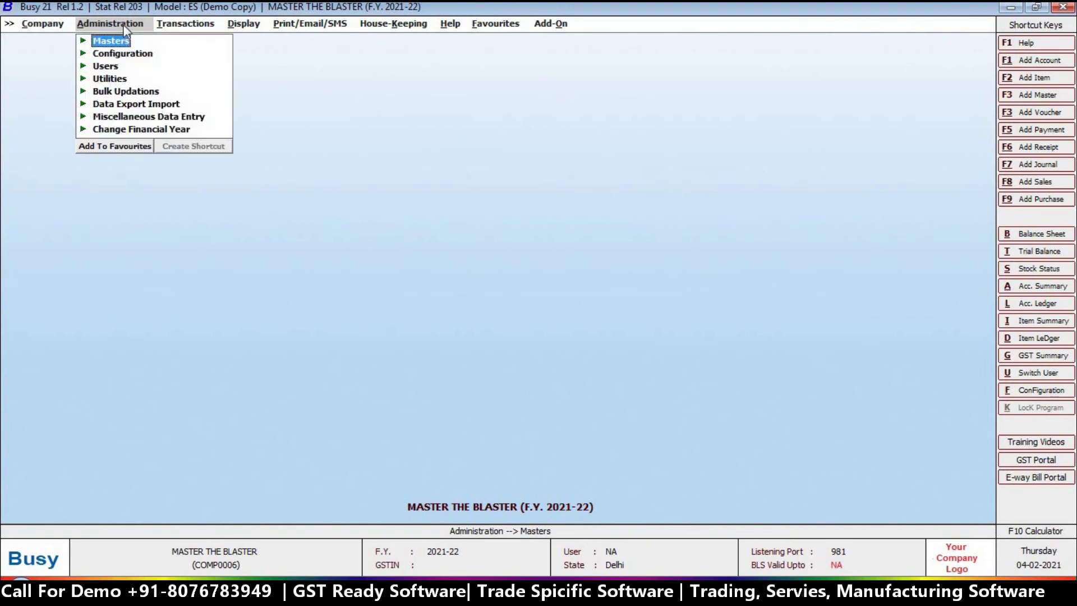
pyautogui.click(117, 54)
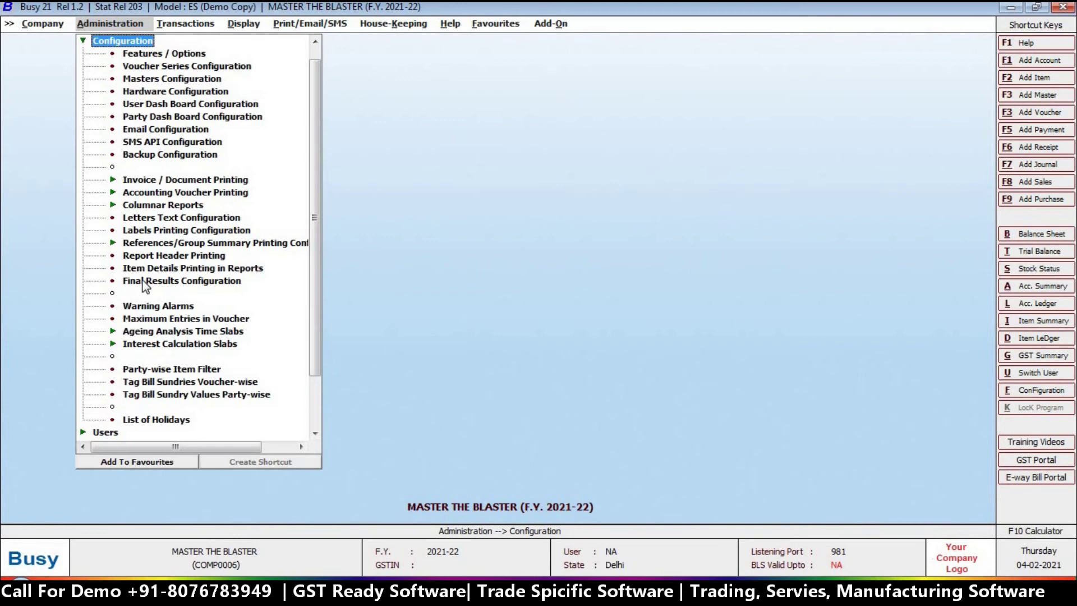
pyautogui.doubleClick(155, 54)
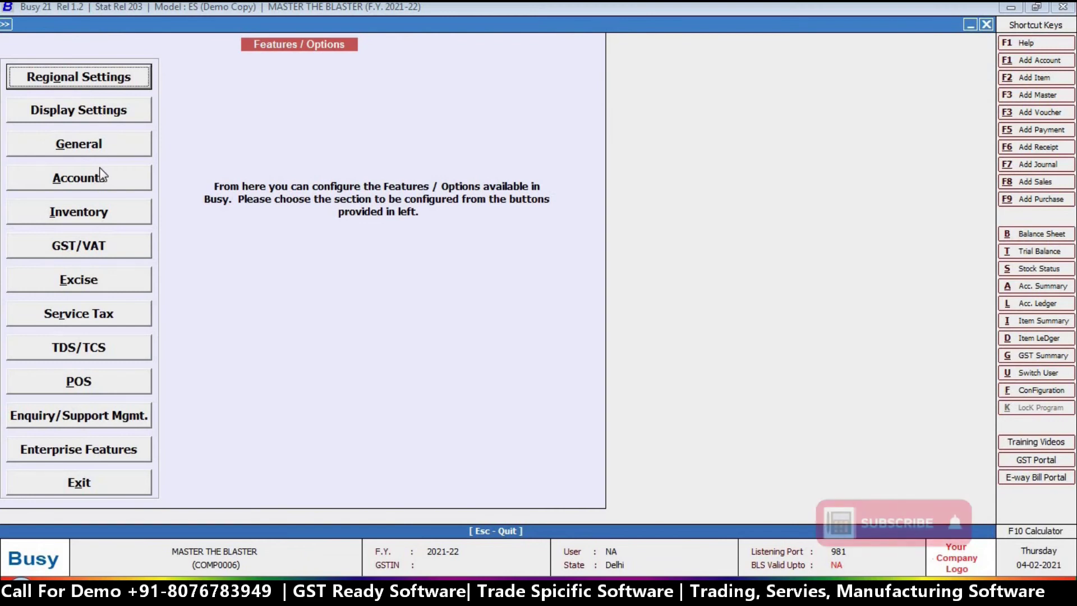
pyautogui.click(101, 176)
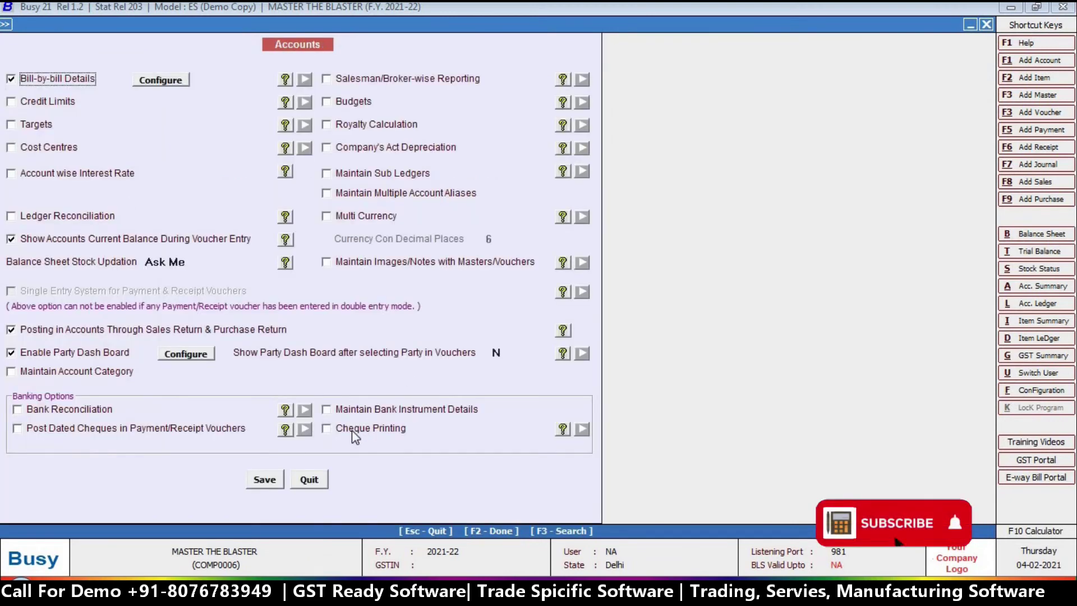
pyautogui.click(342, 428)
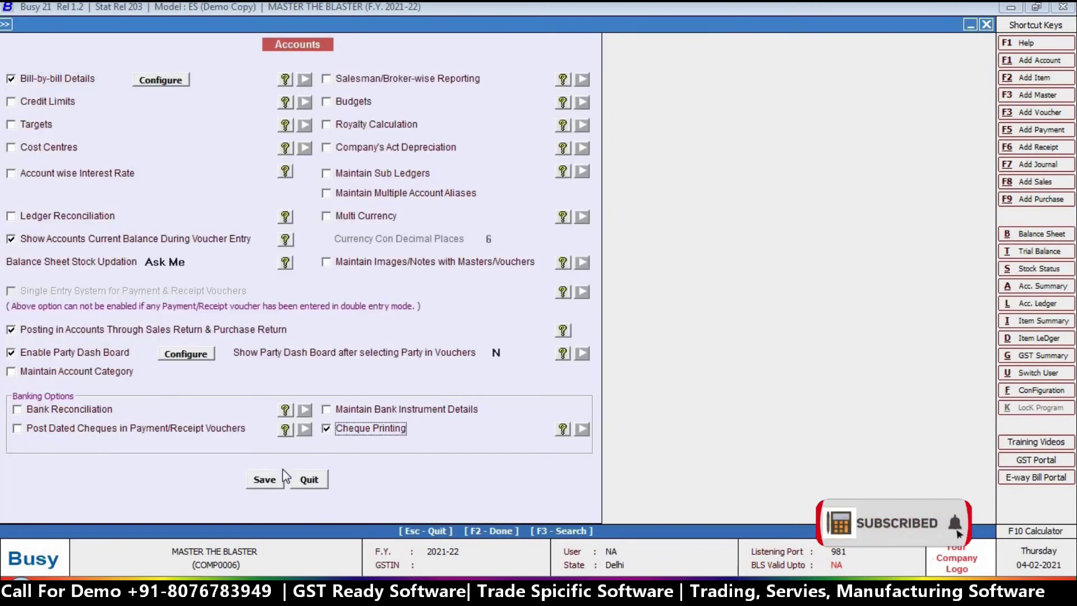
pyautogui.click(265, 481)
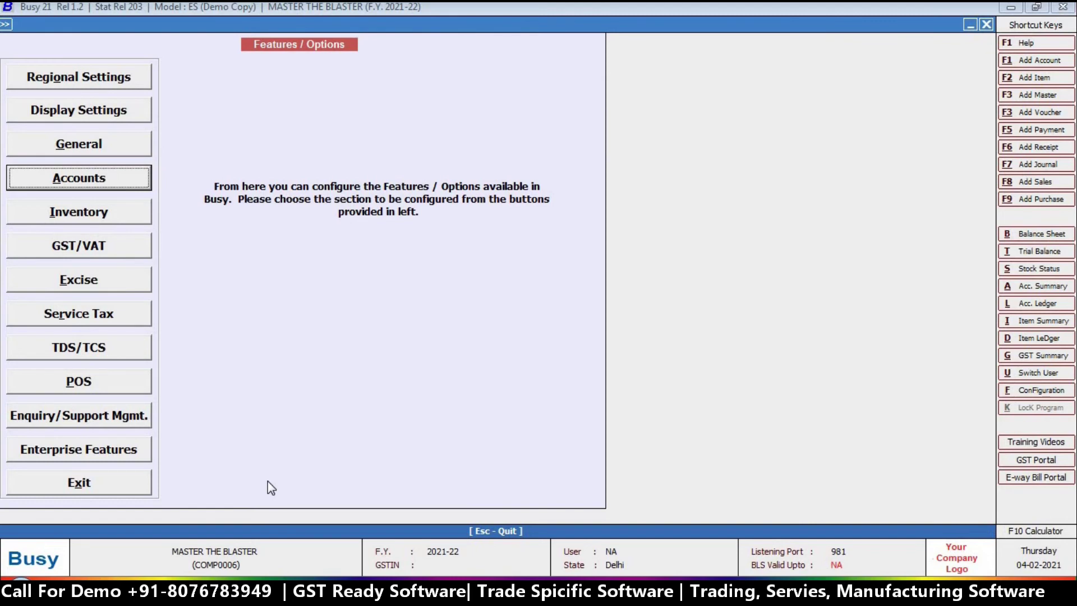
# - Add and save a new cheque format named 'Icici Bank'
pyautogui.click(35, 489)
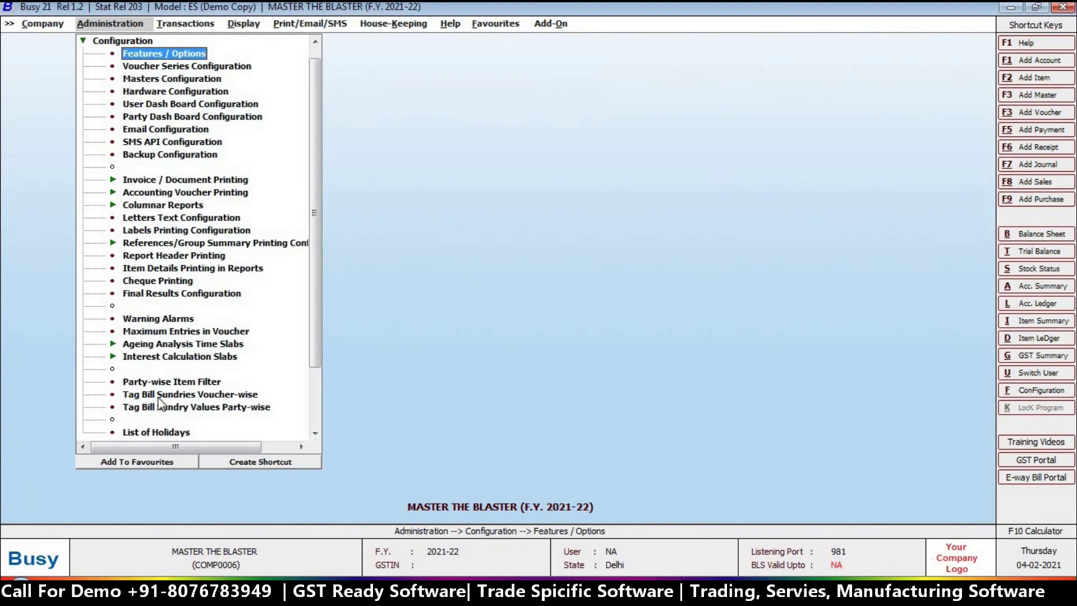
pyautogui.doubleClick(145, 281)
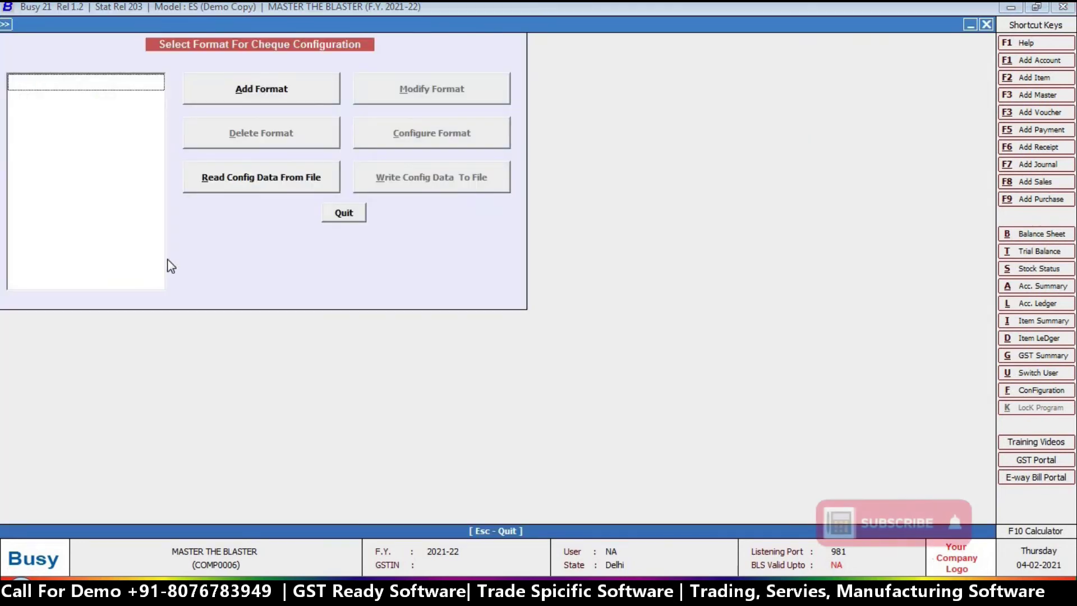
pyautogui.click(269, 95)
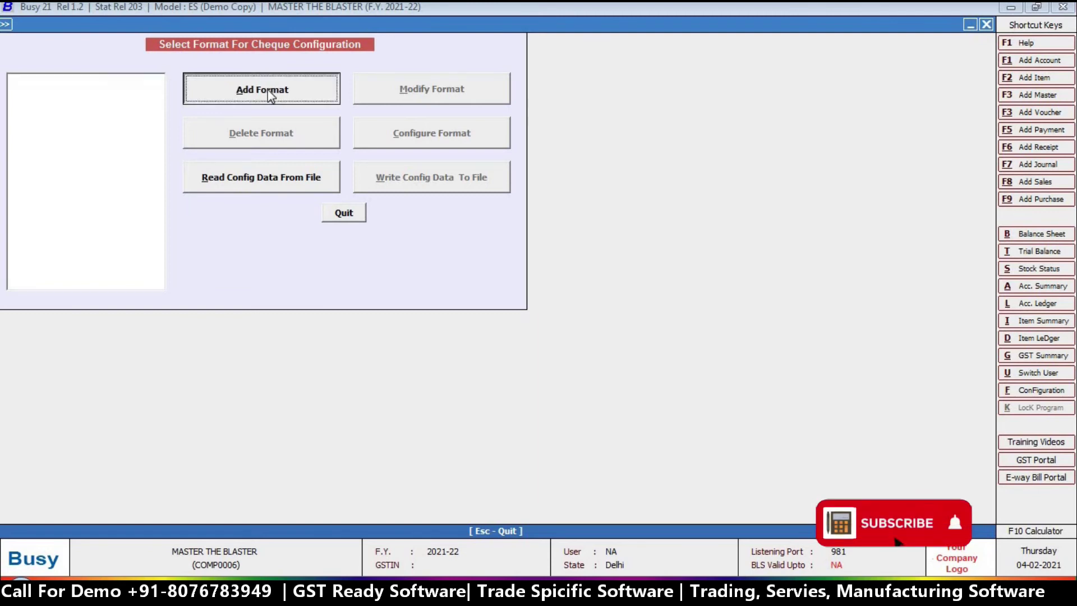
pyautogui.write('icici bank')
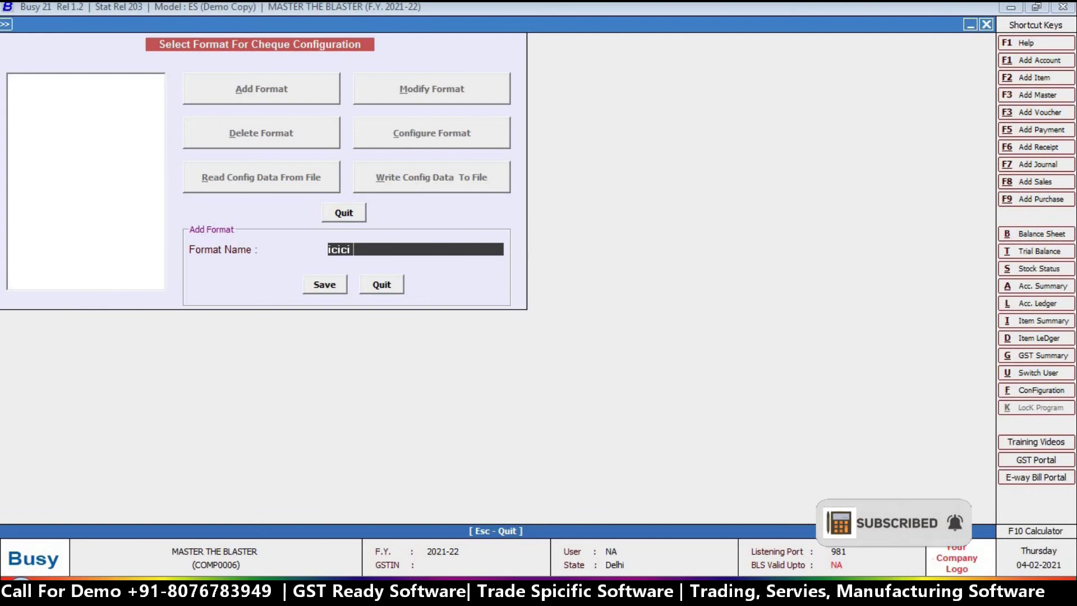
pyautogui.press('Return')
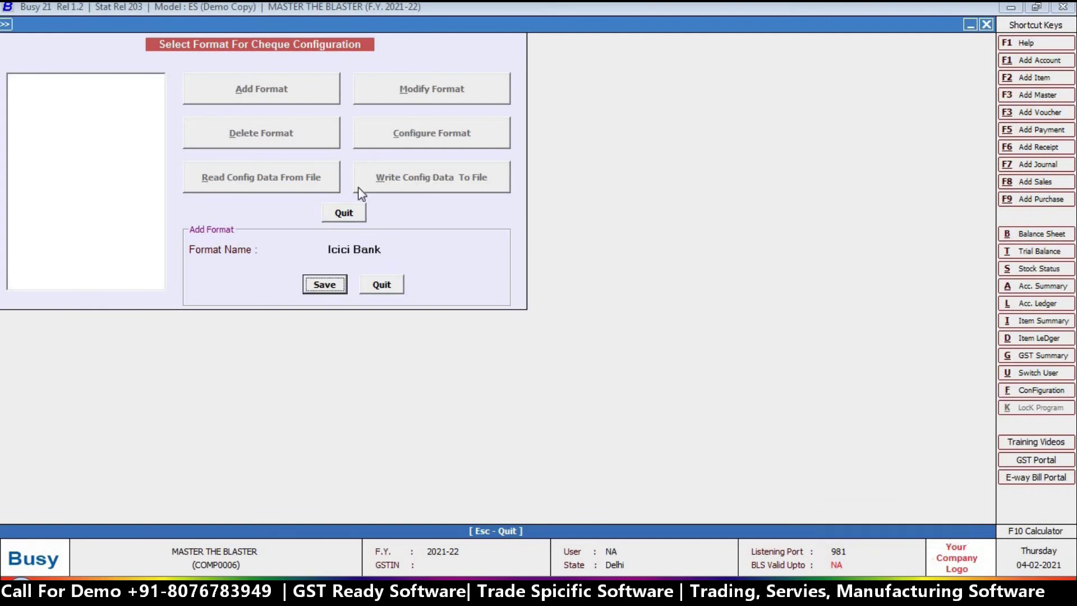
pyautogui.press('Return')
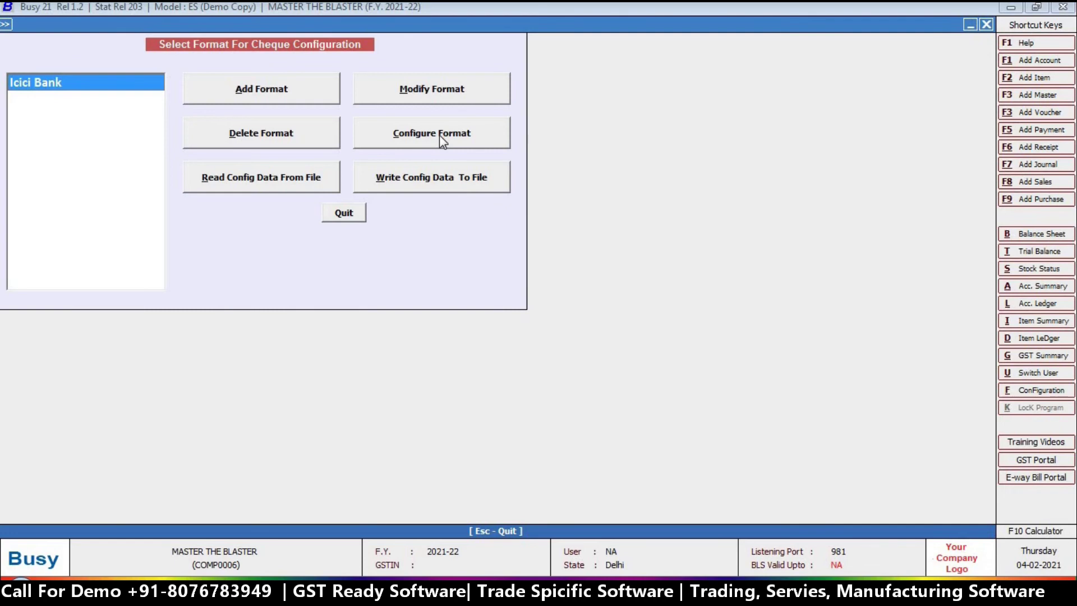
# - Bring up the Icici Bank format's settings and its cheque layout designer
pyautogui.click(440, 136)
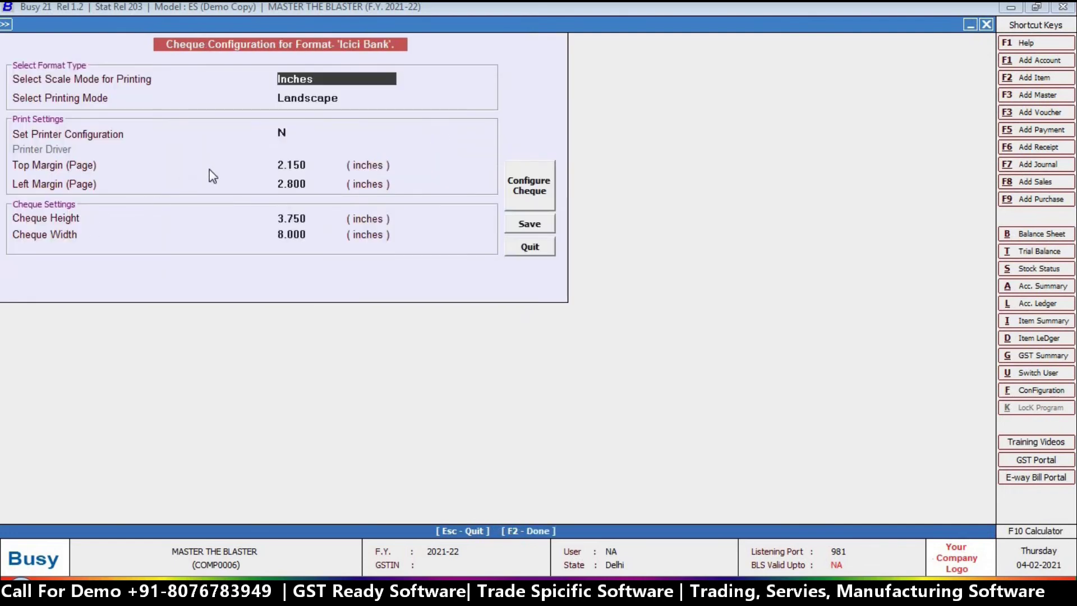
pyautogui.click(283, 163)
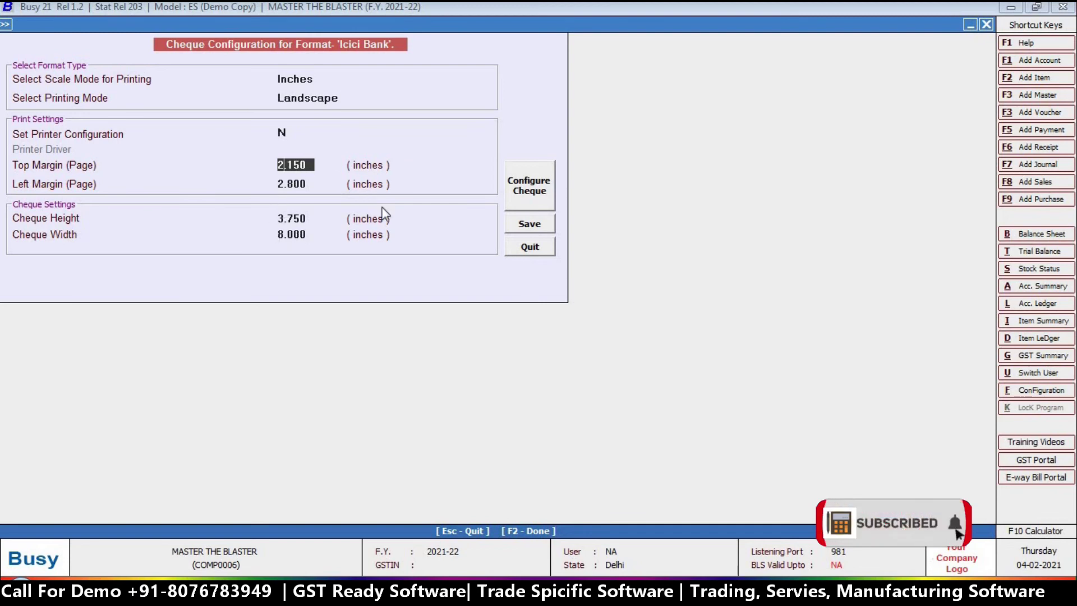
pyautogui.click(544, 192)
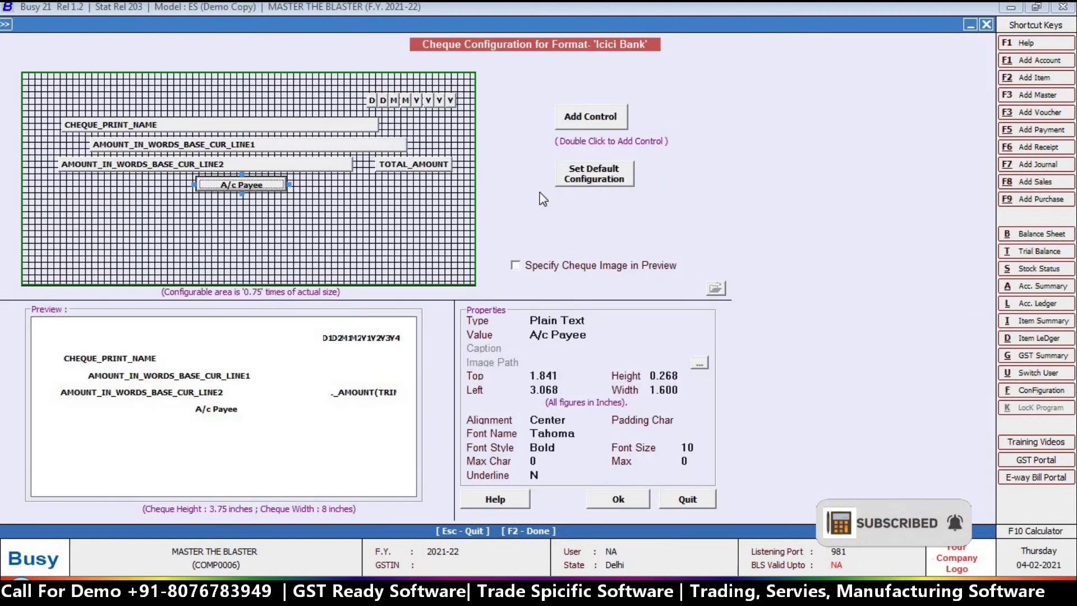
# - Review the A/c Payee position values and shift the TOTAL_AMOUNT field slightly left
pyautogui.click(547, 375)
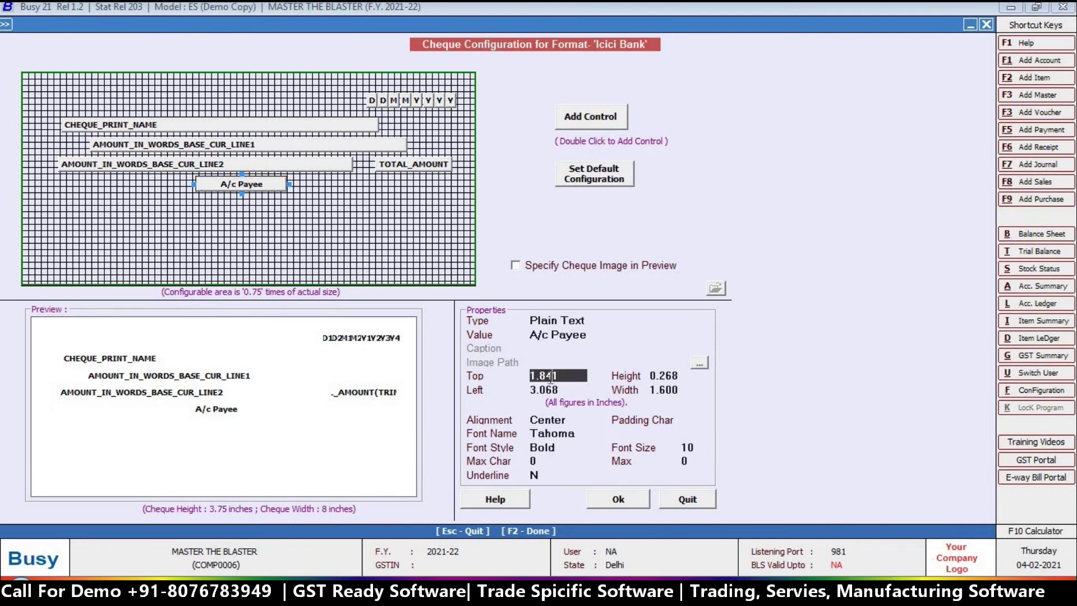
pyautogui.press('Tab')
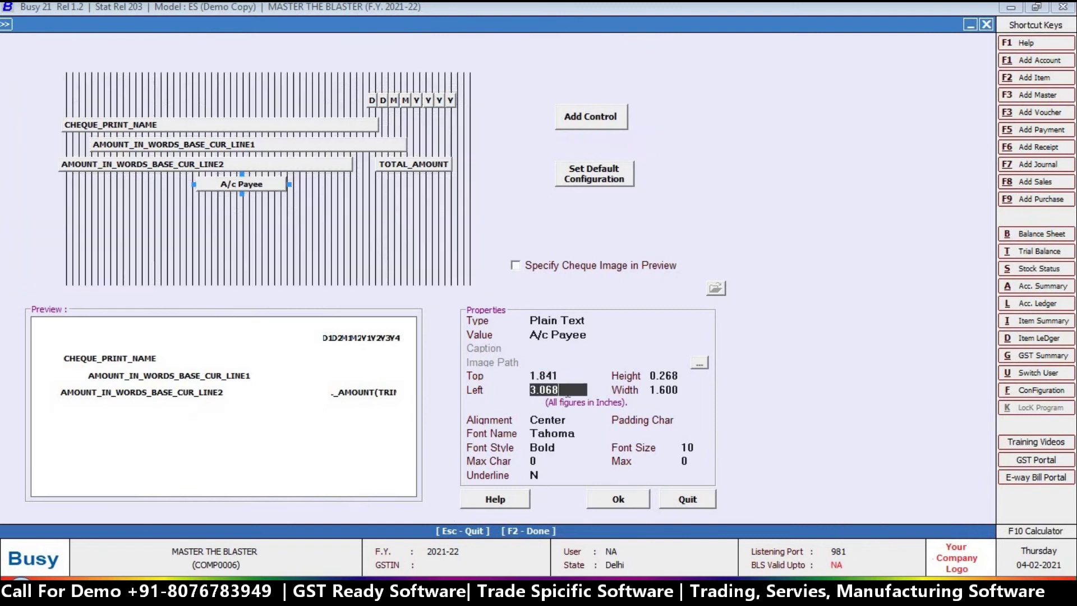
pyautogui.press('Tab')
pyautogui.press('Tab')
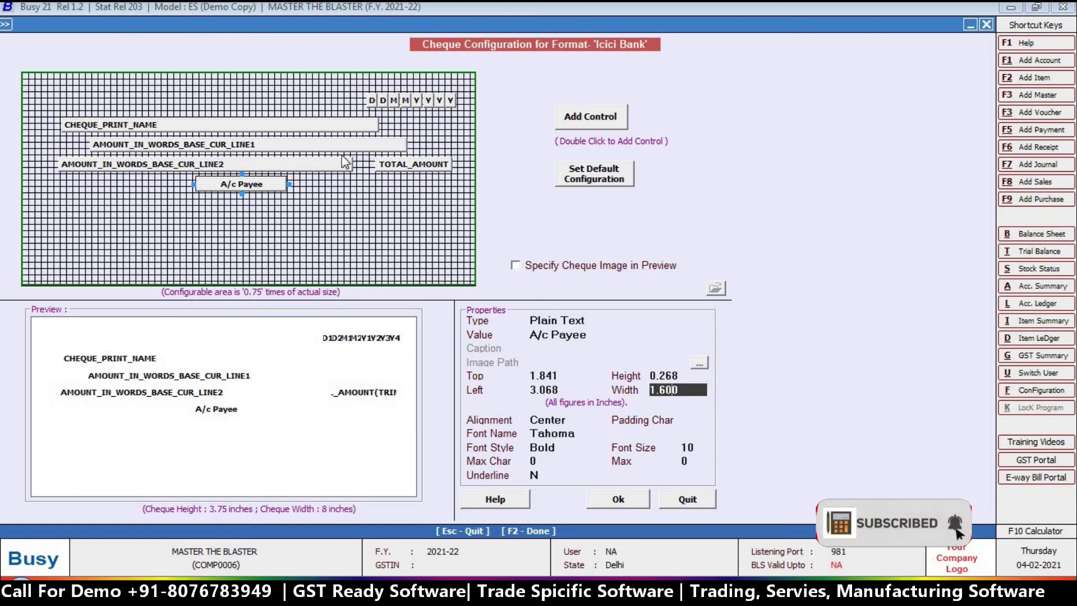
pyautogui.click(412, 166)
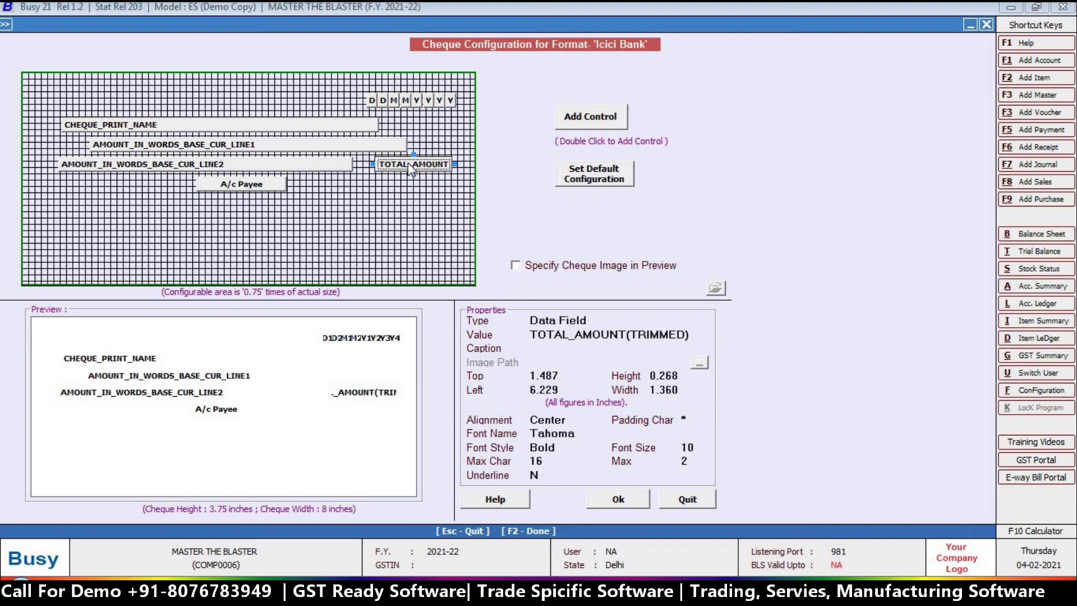
pyautogui.moveTo(411, 168)
pyautogui.mouseDown()
pyautogui.moveTo(378, 165)
pyautogui.moveTo(399, 170)
pyautogui.mouseUp()
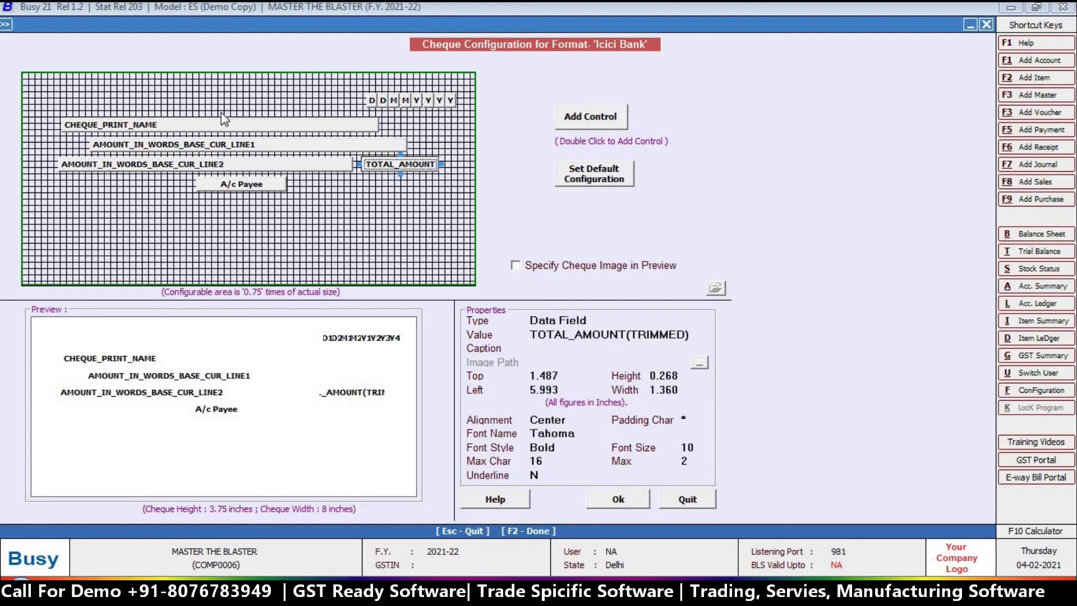
# - Reposition the D1, D2, M1 and M2 date boxes, then accept and save the layout
pyautogui.click(373, 100)
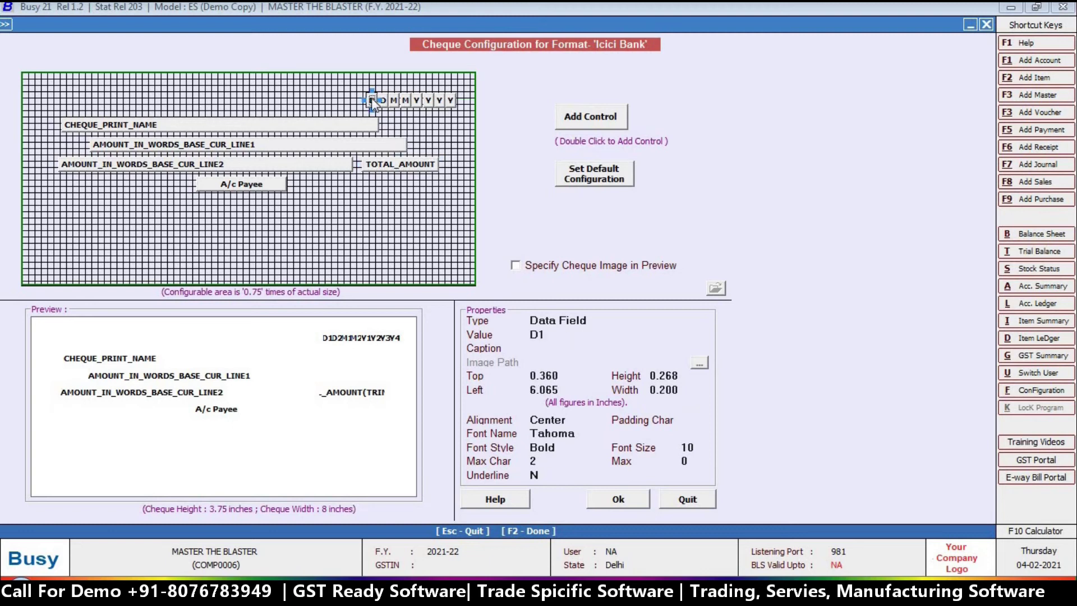
pyautogui.moveTo(363, 101); pyautogui.dragTo(401, 96)
pyautogui.click(383, 101)
pyautogui.click(395, 102)
pyautogui.click(405, 101)
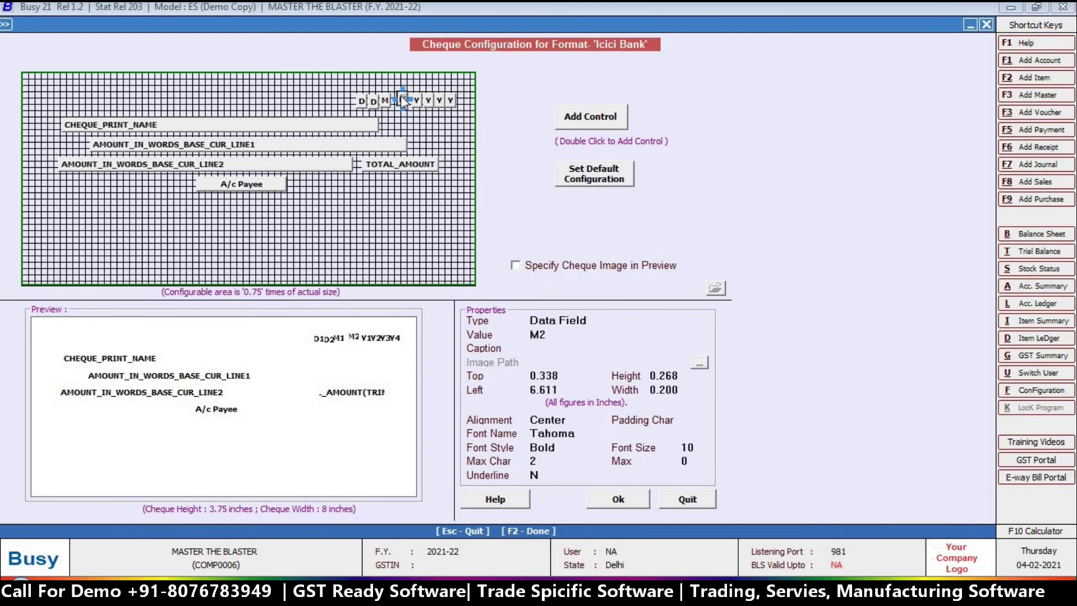
pyautogui.click(629, 493)
pyautogui.click(531, 224)
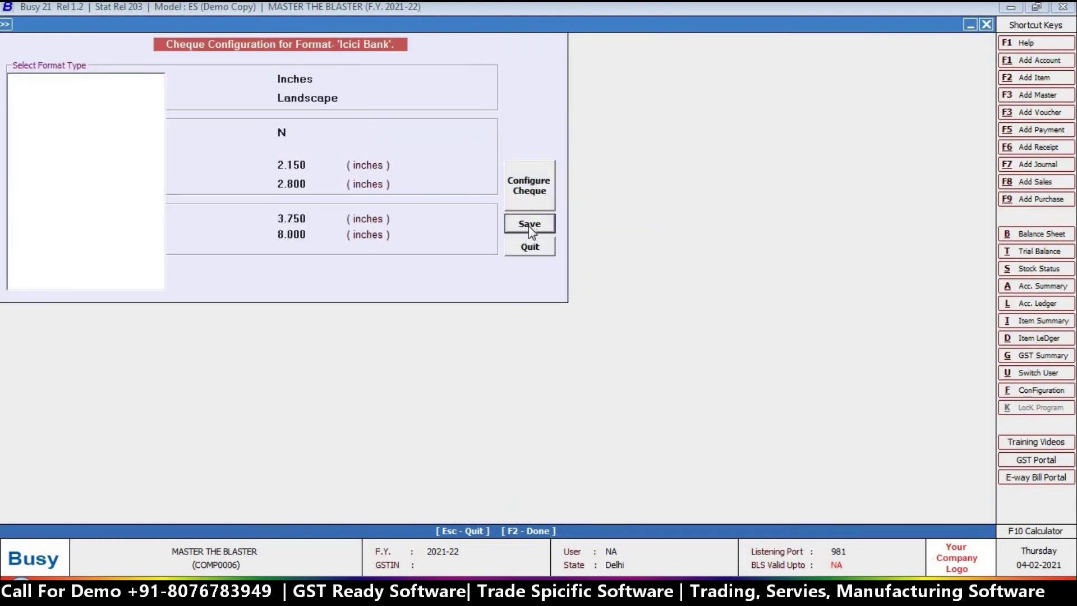
pyautogui.click(349, 216)
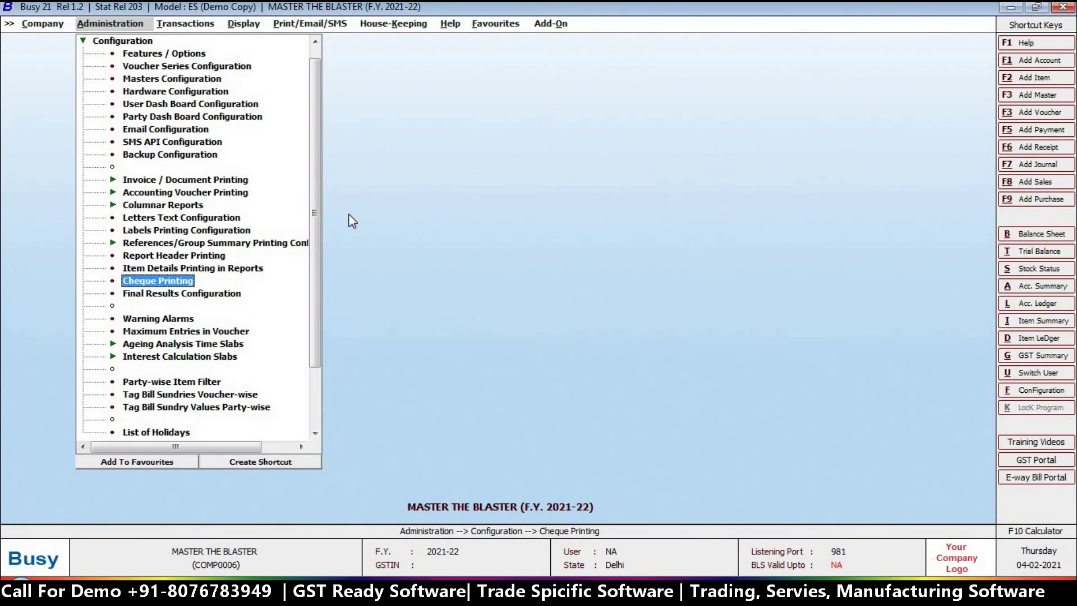
# - Select the ICICI BANK account for modification in Masters > Account
pyautogui.press('Escape')
pyautogui.click(111, 42)
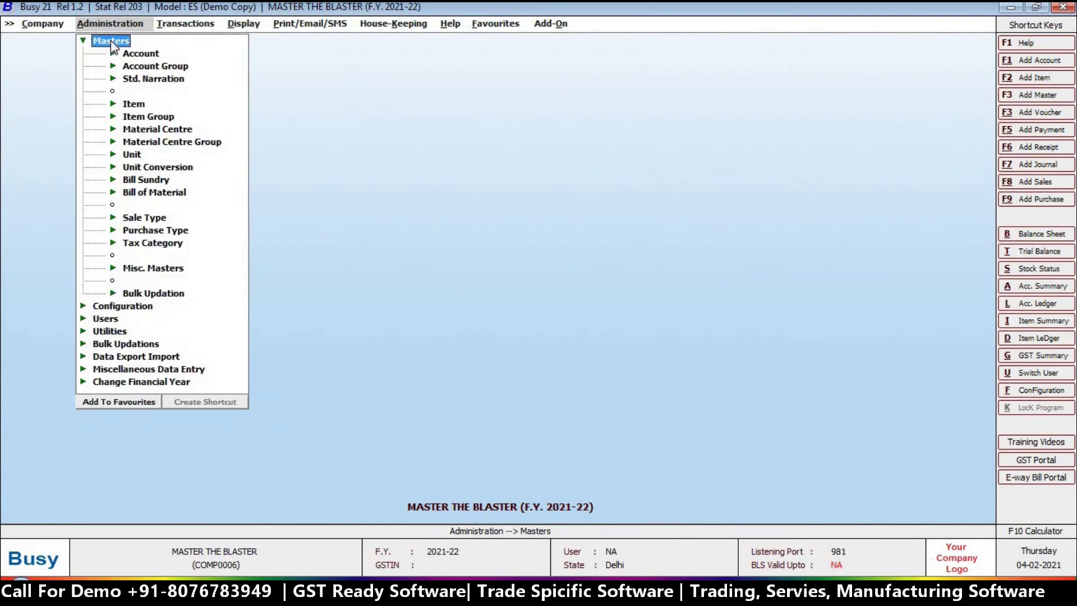
pyautogui.click(138, 54)
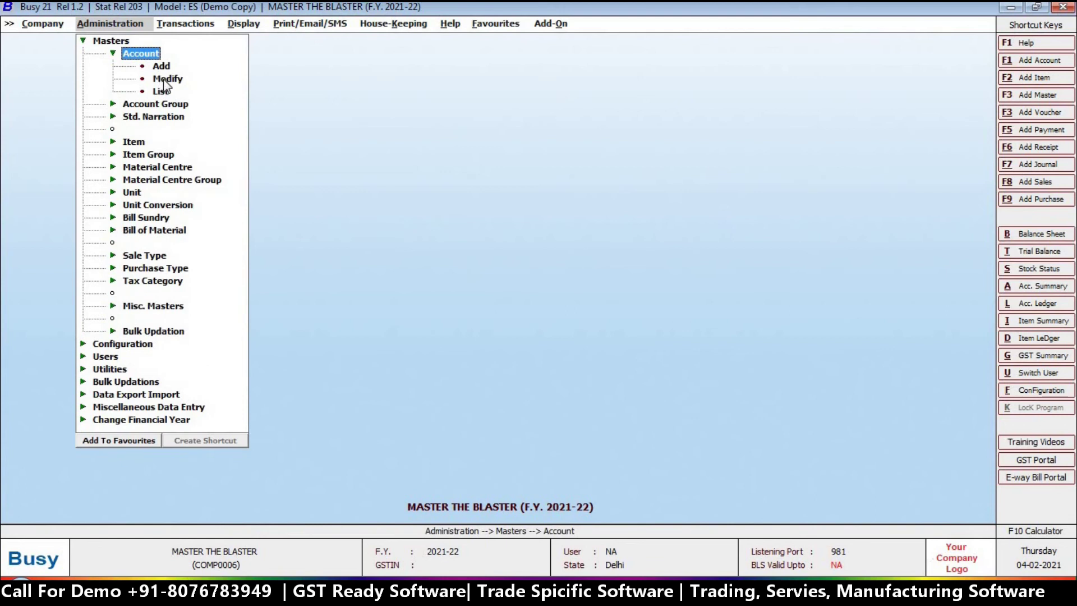
pyautogui.click(163, 79)
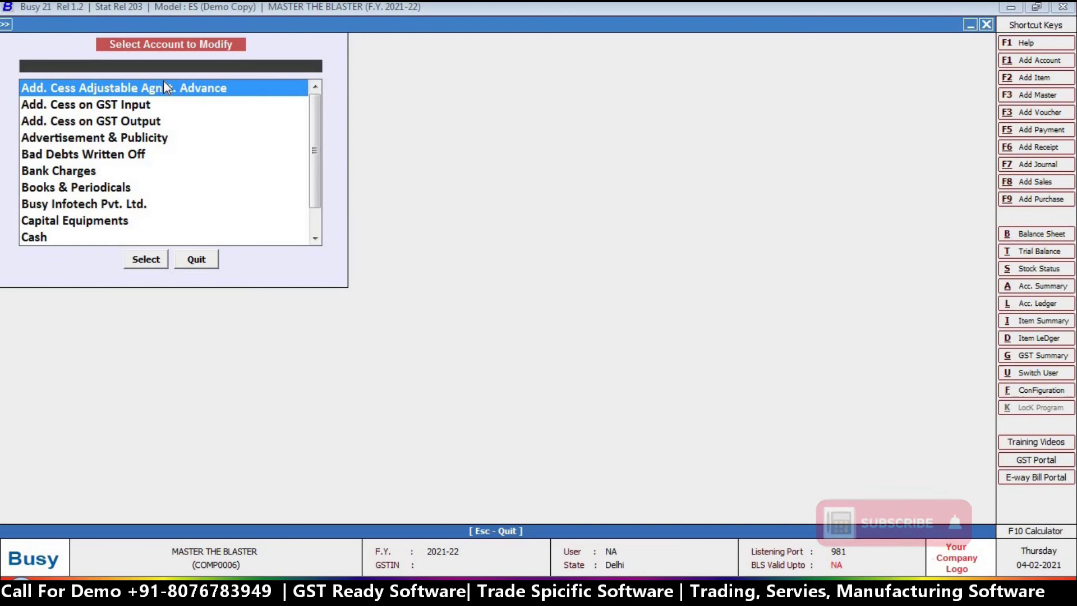
pyautogui.write('ICICI BANK')
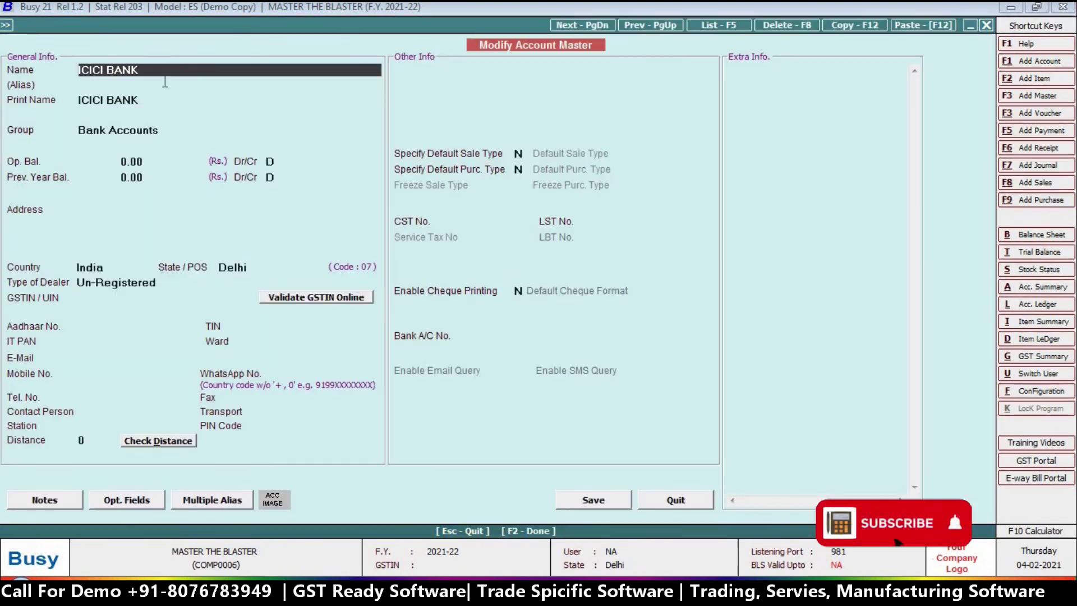
# - Set Enable Cheque Printing to Y with Icici Bank as default format, and save
pyautogui.click(517, 293)
pyautogui.press('y')
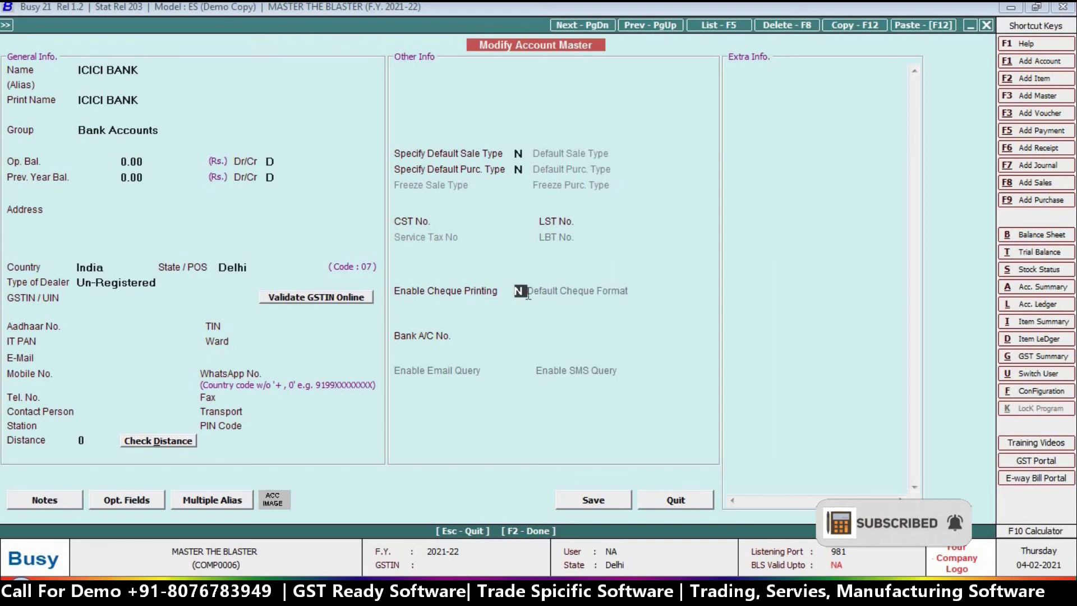
pyautogui.press('Return')
pyautogui.click(670, 294)
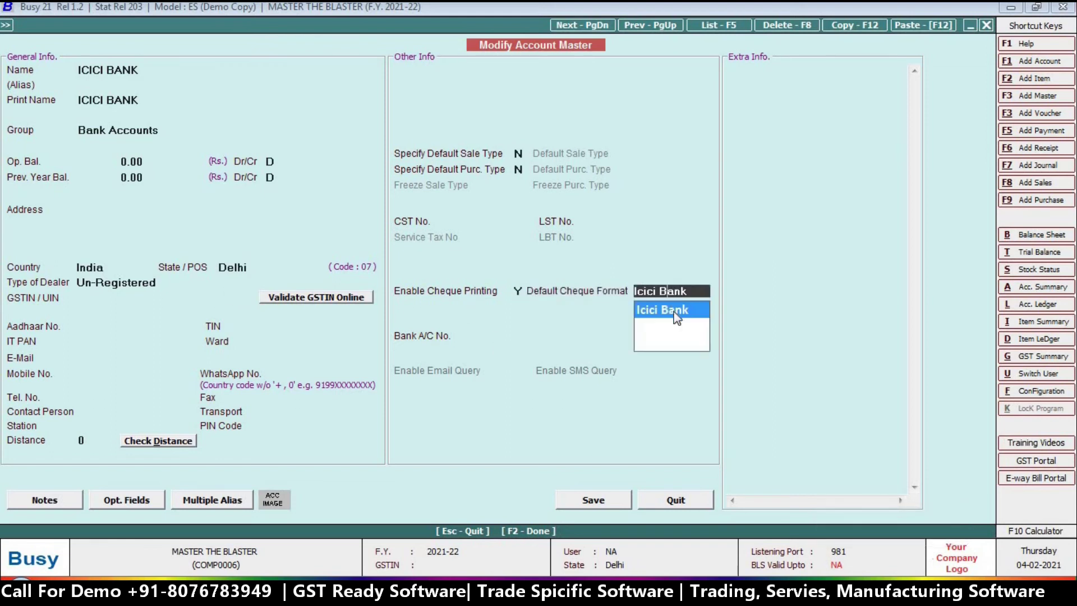
pyautogui.click(675, 313)
pyautogui.click(672, 292)
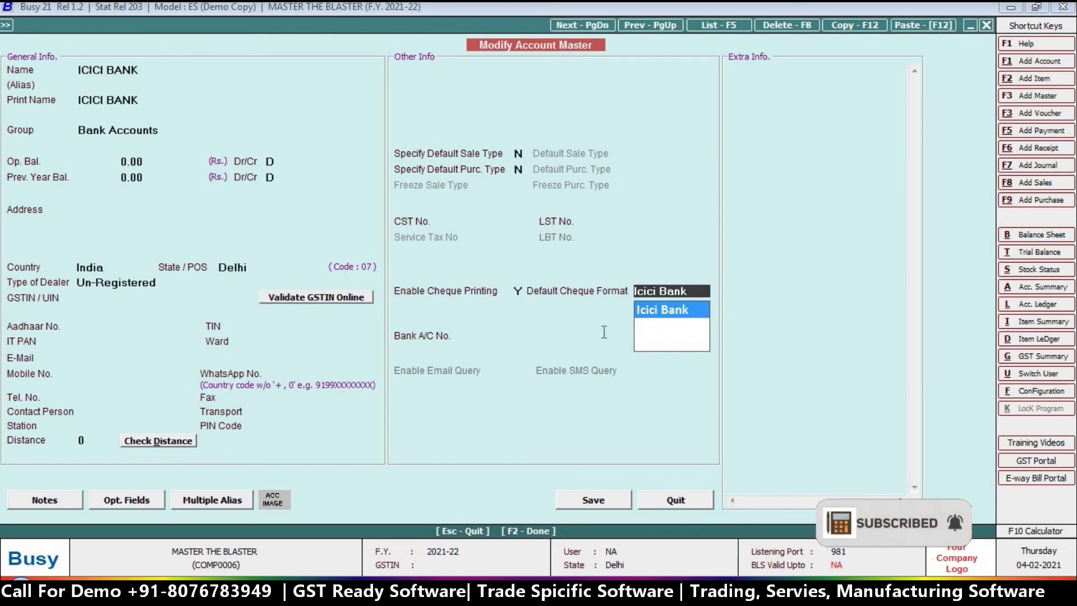
pyautogui.press('Return')
pyautogui.click(585, 500)
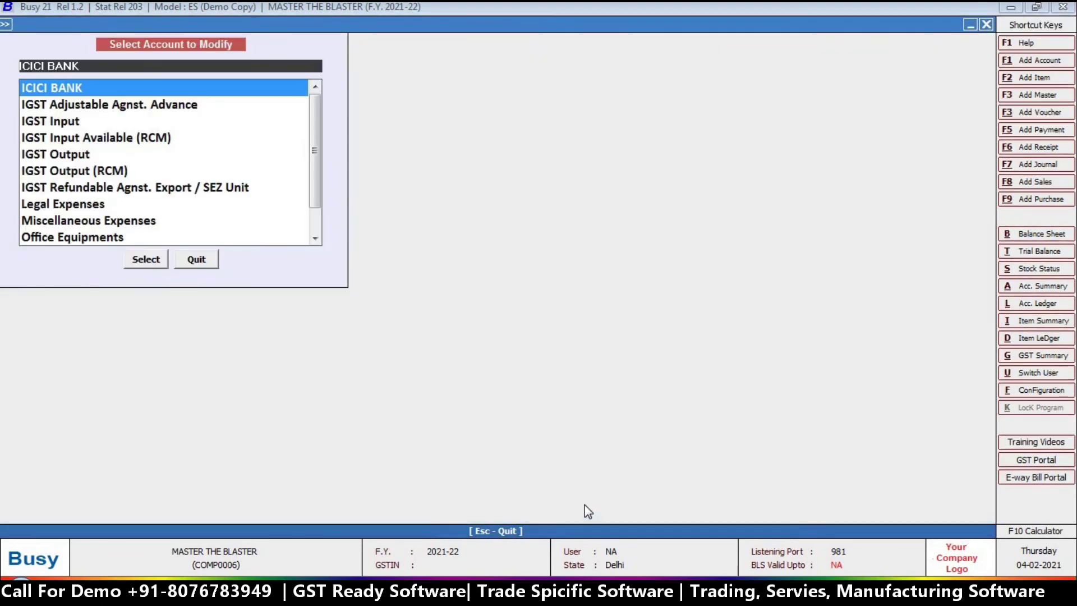
pyautogui.press('Escape')
pyautogui.press('Escape')
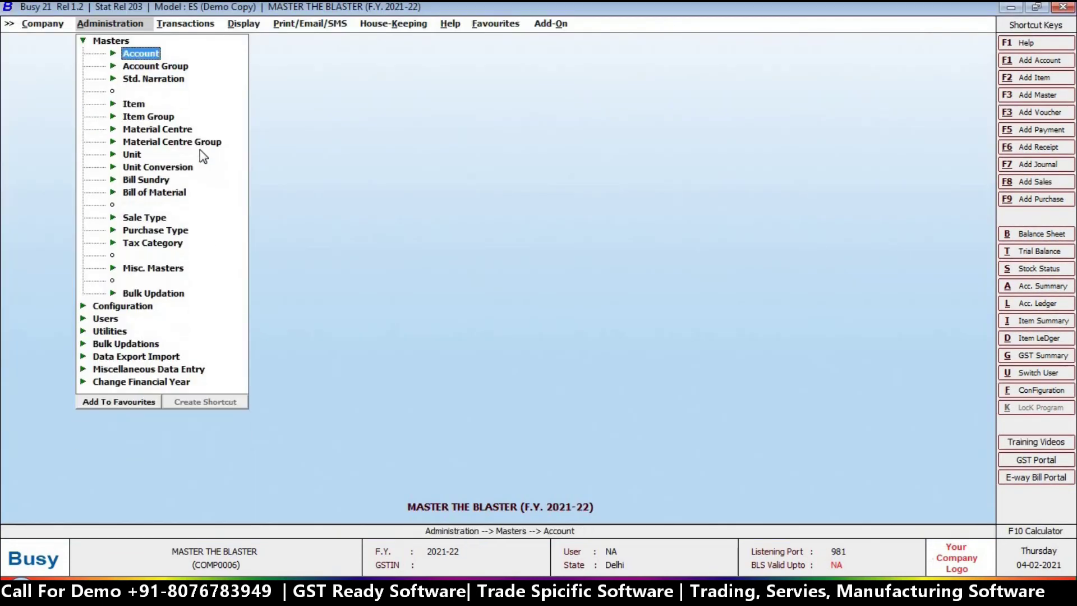
pyautogui.press('Escape')
# - Start a new payment voucher with Not Applicable as the GST nature
pyautogui.press('Right')
pyautogui.press('Down')
pyautogui.press('Down')
pyautogui.press('Up')
pyautogui.press('Up')
pyautogui.press('Down')
pyautogui.press('Down')
pyautogui.press('Down')
pyautogui.press('Down')
pyautogui.press('Down')
pyautogui.press('Up')
pyautogui.press('Right')
pyautogui.press('Return')
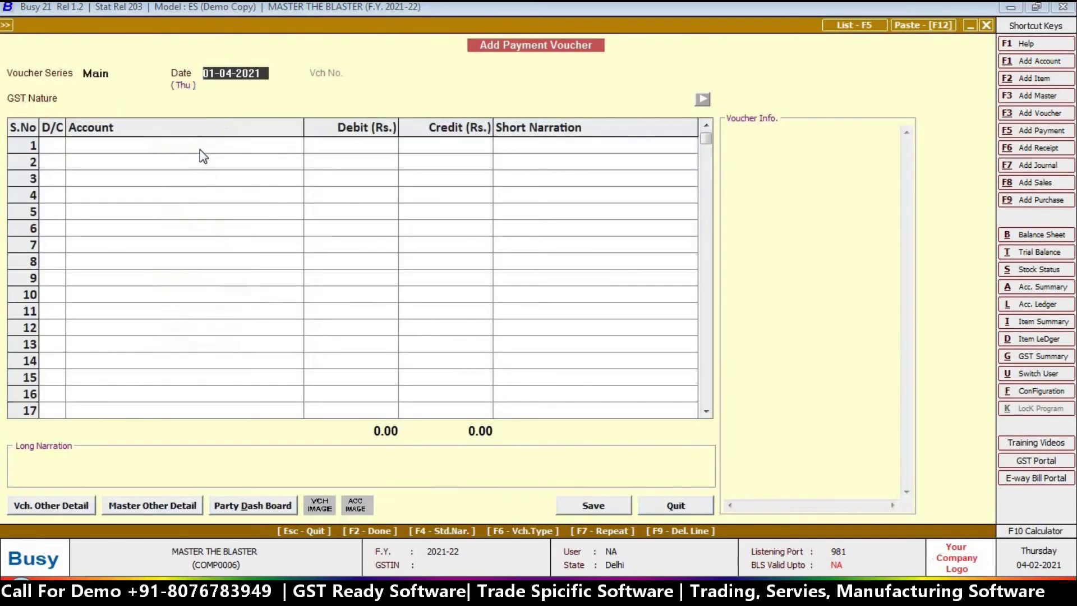
pyautogui.press('Return')
# - Debit Busy Infotech Pvt. Ltd. 25,000 and agree to print the ICICI BANK cheque
pyautogui.write('bus')
pyautogui.press('Return')
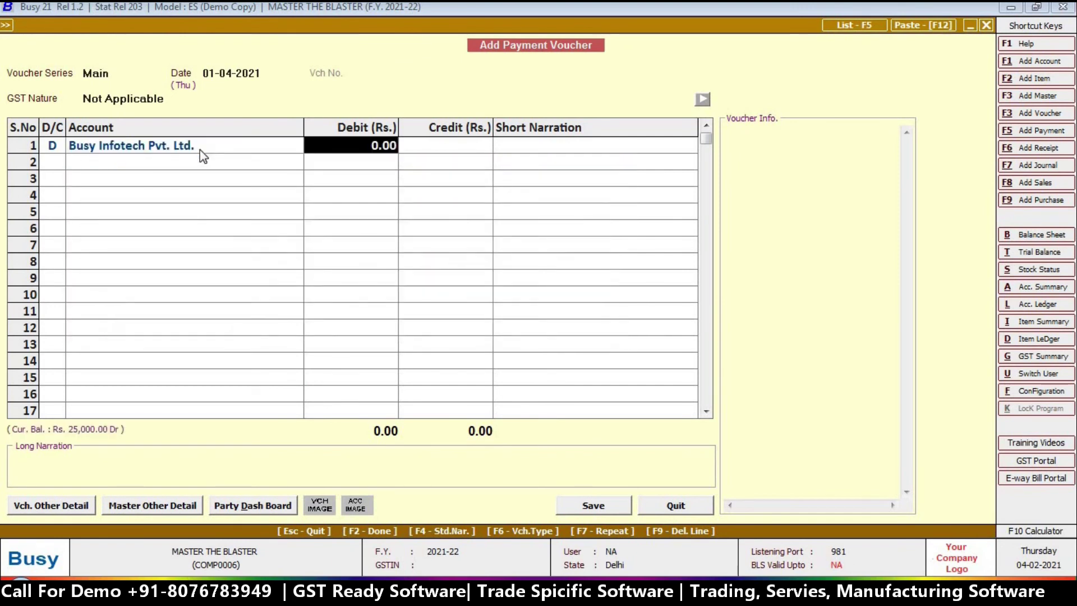
pyautogui.write('25000')
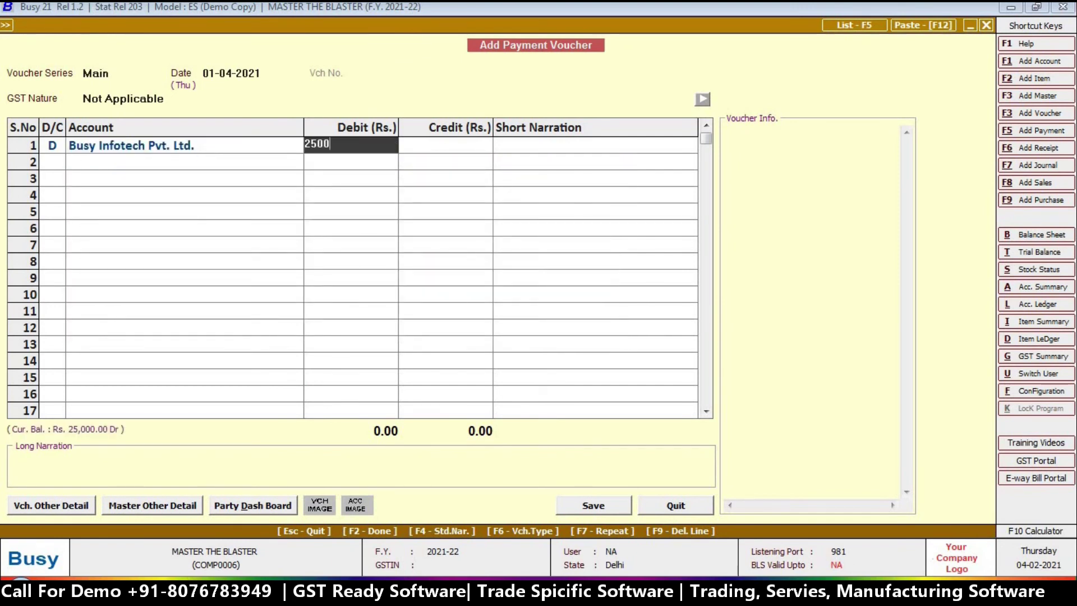
pyautogui.press('Return')
pyautogui.press('Return')
pyautogui.press('Return')
pyautogui.press('Return')
pyautogui.press('Return')
pyautogui.press('Return')
pyautogui.press('Return')
pyautogui.press('Return')
pyautogui.press('Return')
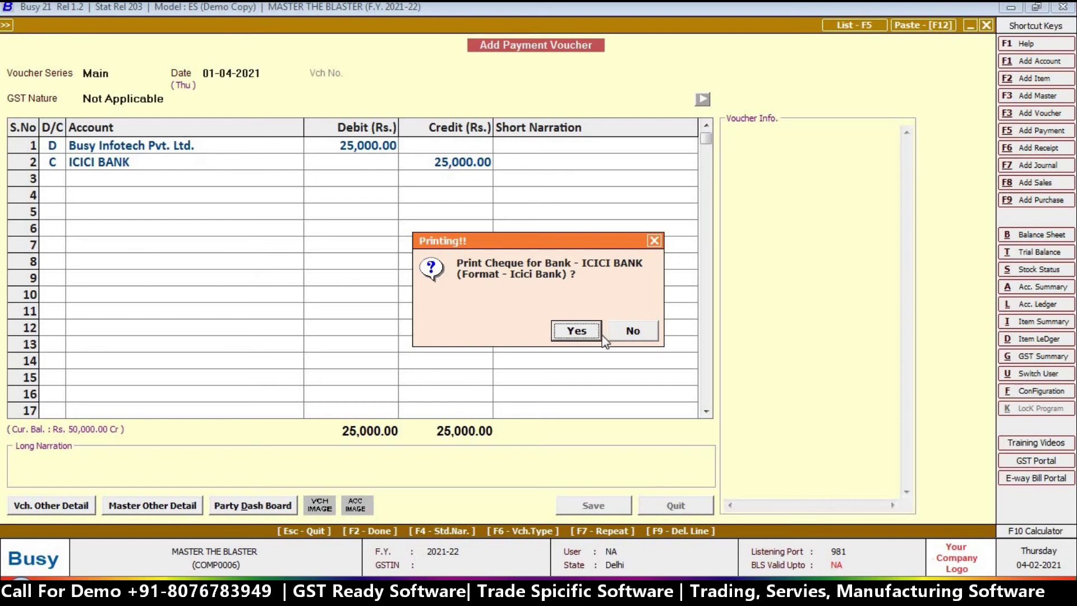
pyautogui.click(578, 332)
pyautogui.press('Return')
pyautogui.press('Return')
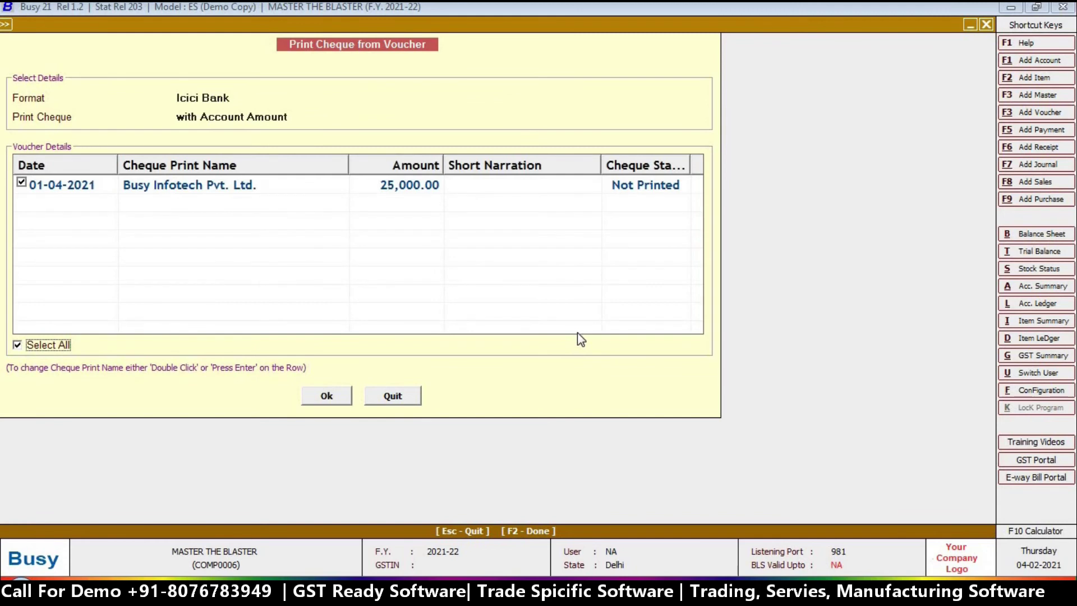
pyautogui.click(314, 397)
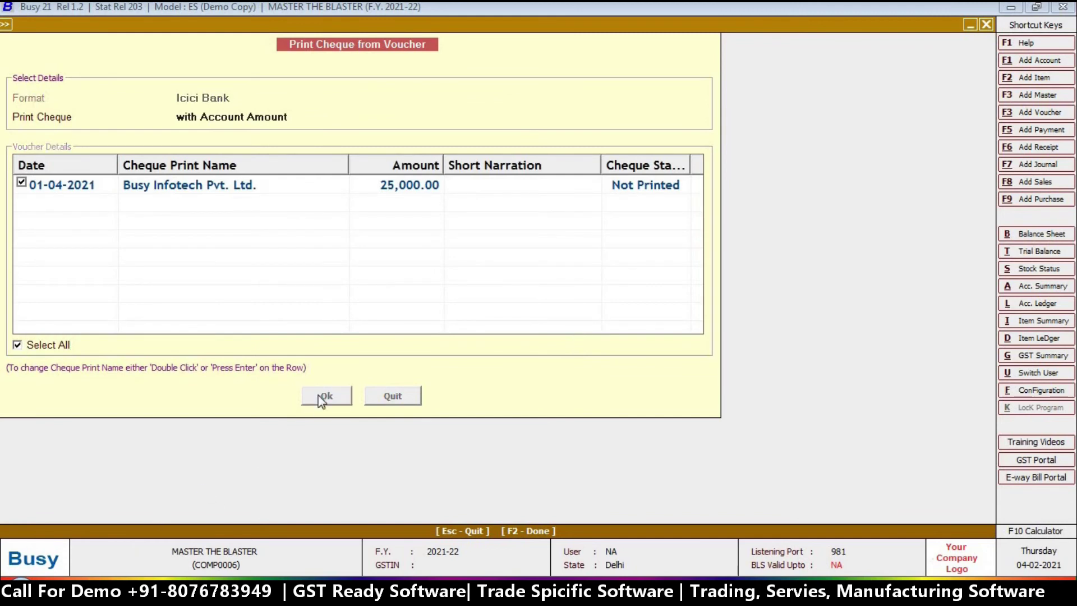
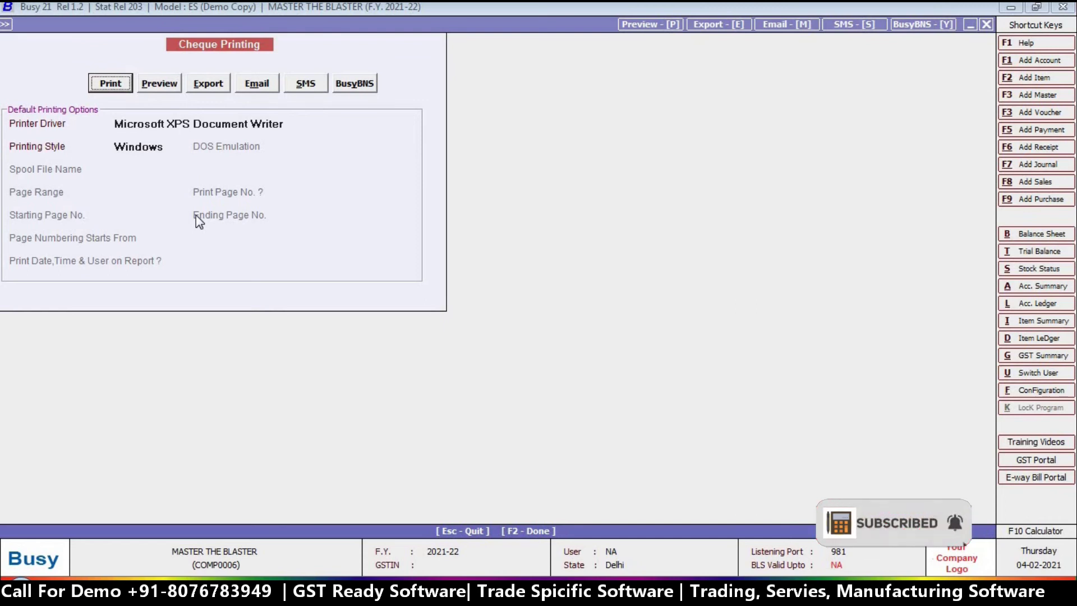
# - Preview the 25,000 cheque for Busy Infotech Pvt. Ltd., then quit cheque printing and the payment voucher
pyautogui.click(157, 85)
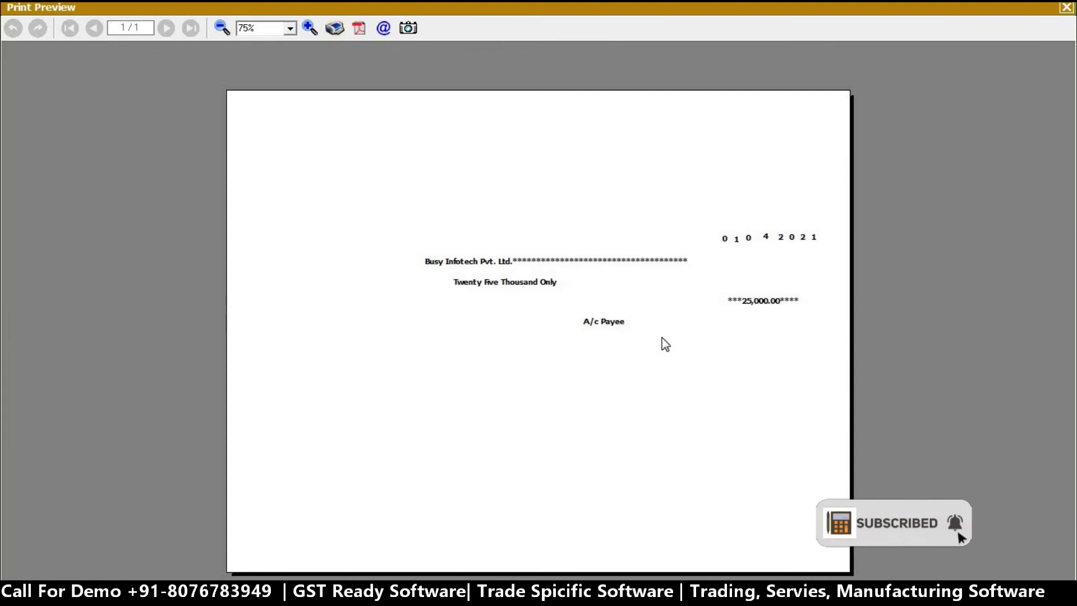
pyautogui.press('Escape')
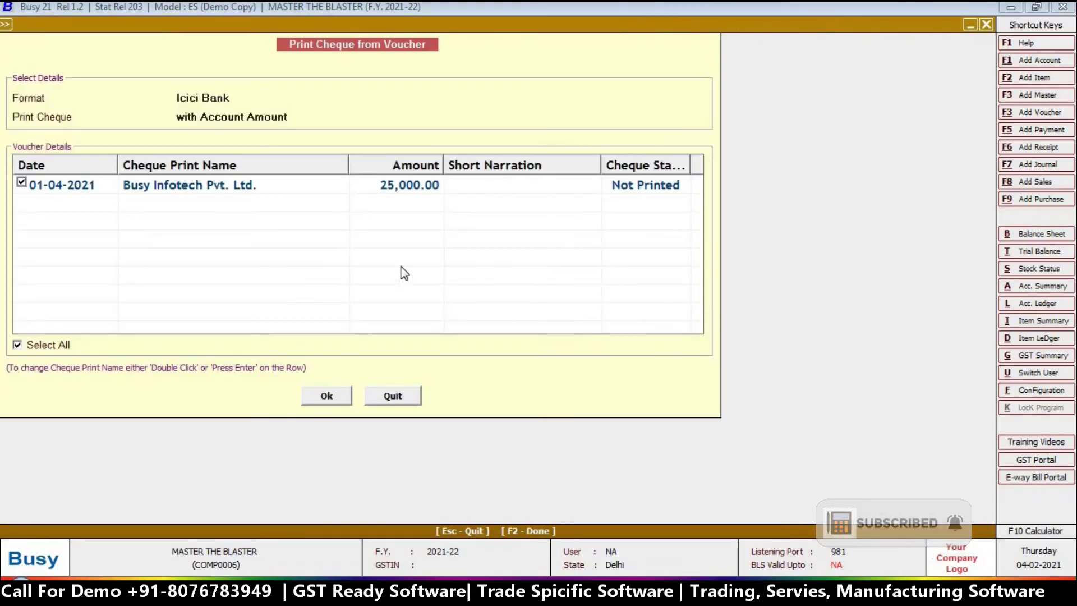
pyautogui.press('Escape')
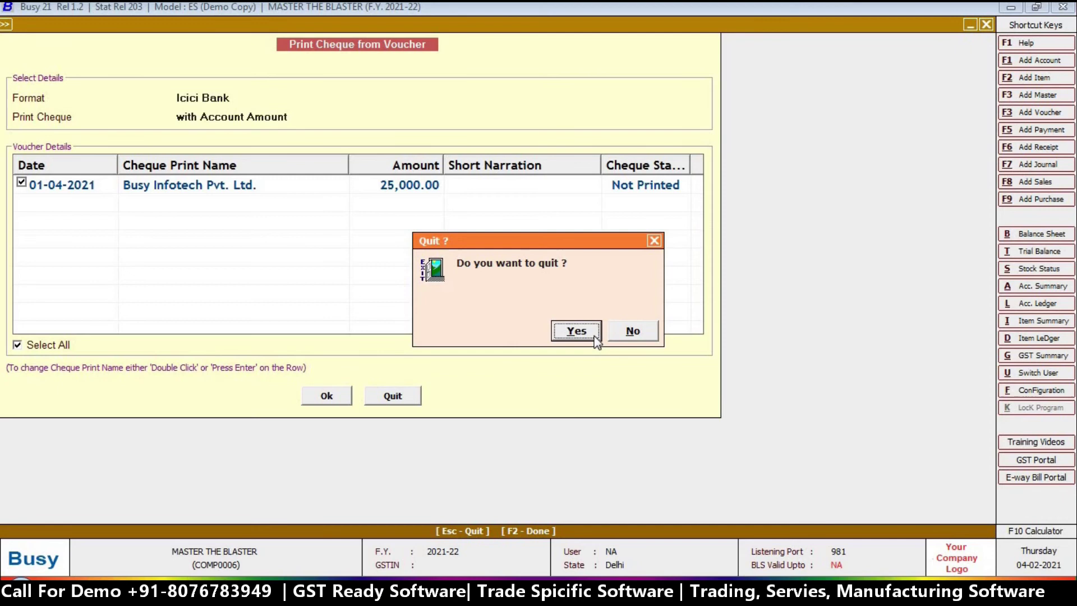
pyautogui.click(594, 336)
pyautogui.press('Escape')
pyautogui.press('Escape')
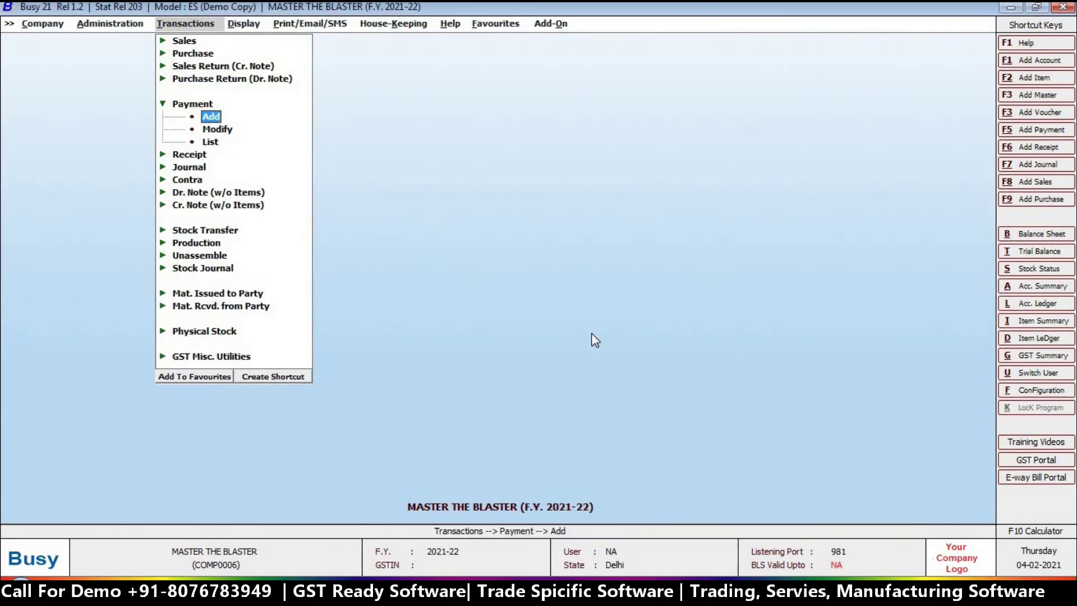
pyautogui.press('Escape')
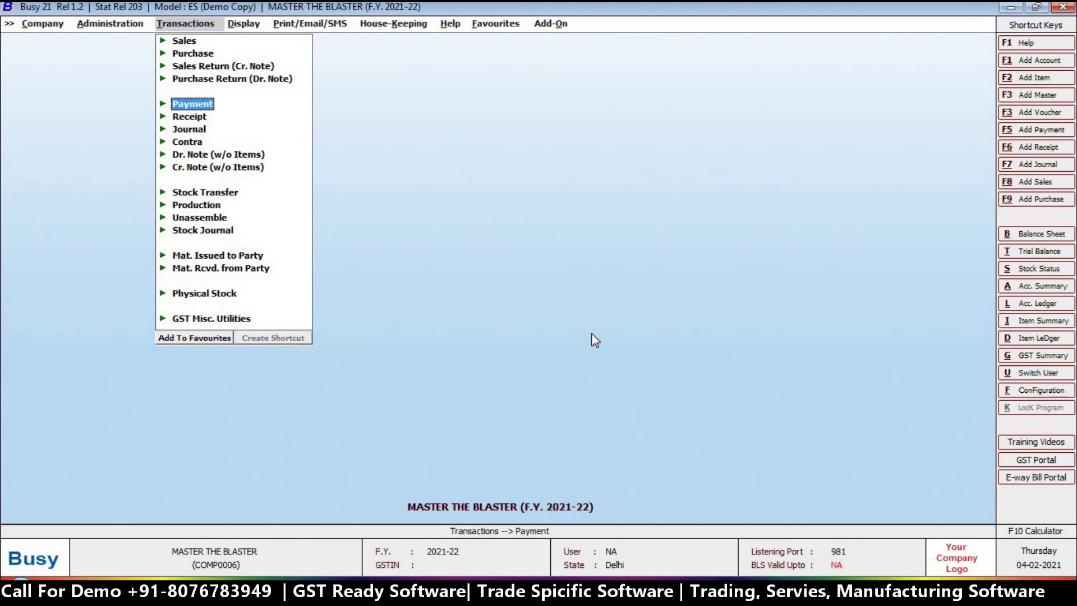
# - Close the Transactions menu and bring up Administration for Test Company (F.Y. 2021-22)
pyautogui.press('Escape')
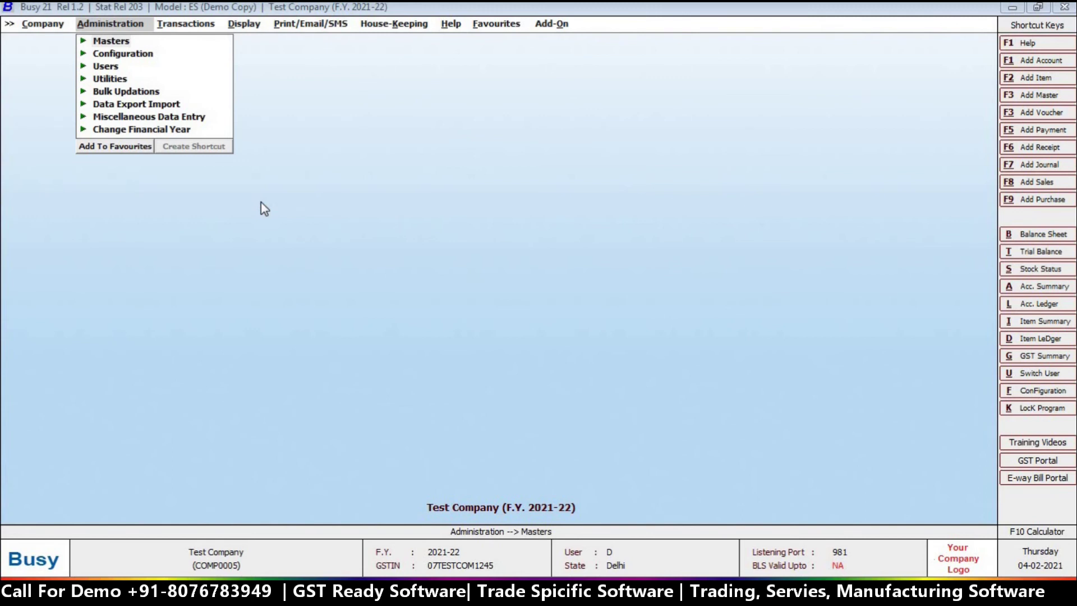
pyautogui.click(122, 23)
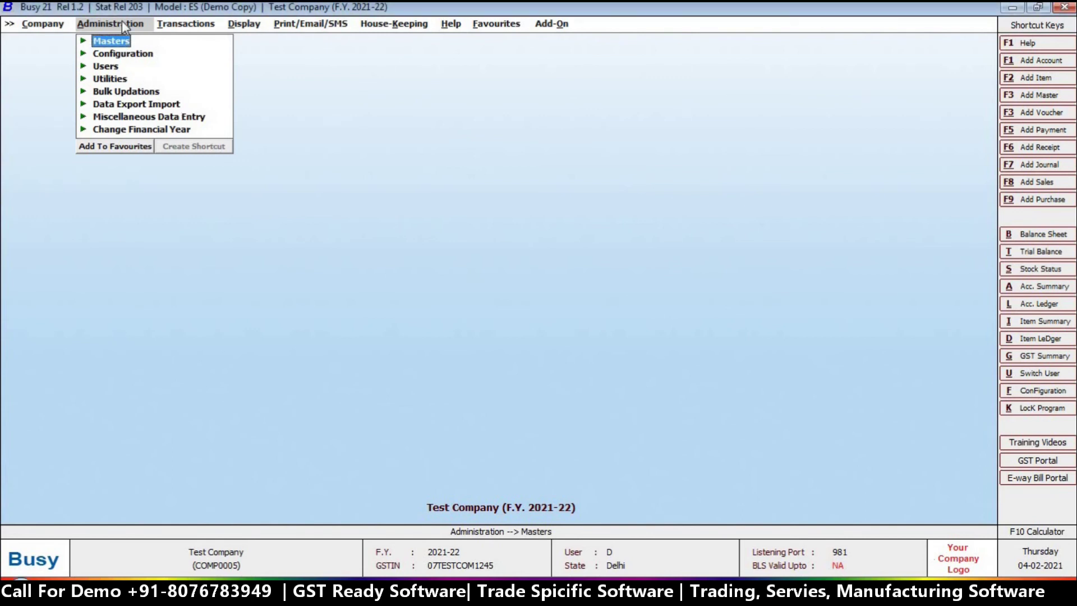
# - Open Configuration > Email Configuration for user D under Administration
pyautogui.click(123, 51)
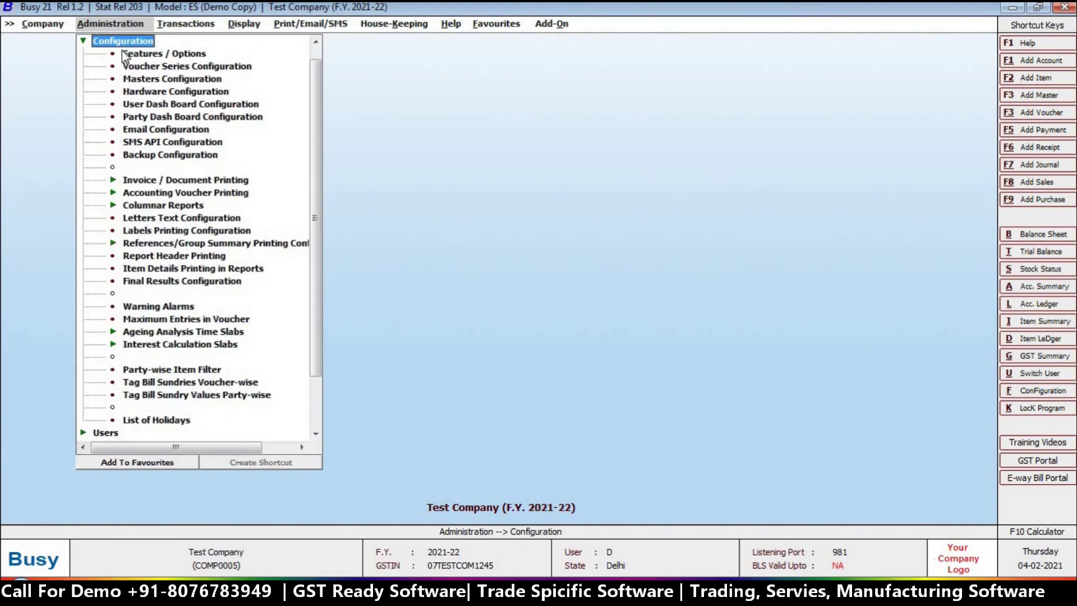
pyautogui.click(149, 129)
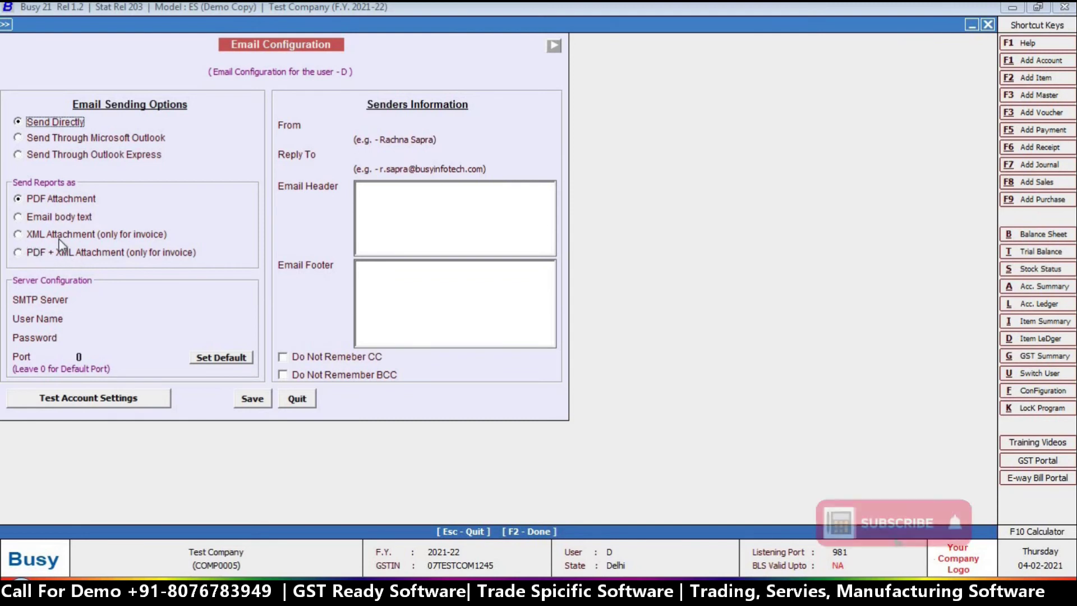
# - Keep PDF Attachment selected, check the SMTP Server, User Name and Password fields, then switch to Chrome
pyautogui.click(34, 201)
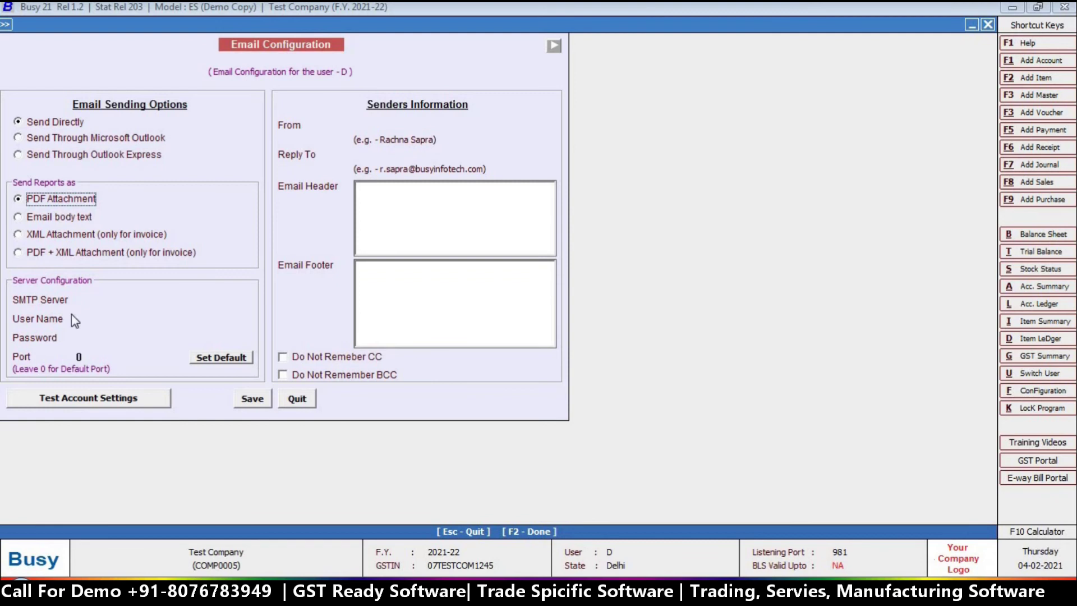
pyautogui.click(93, 294)
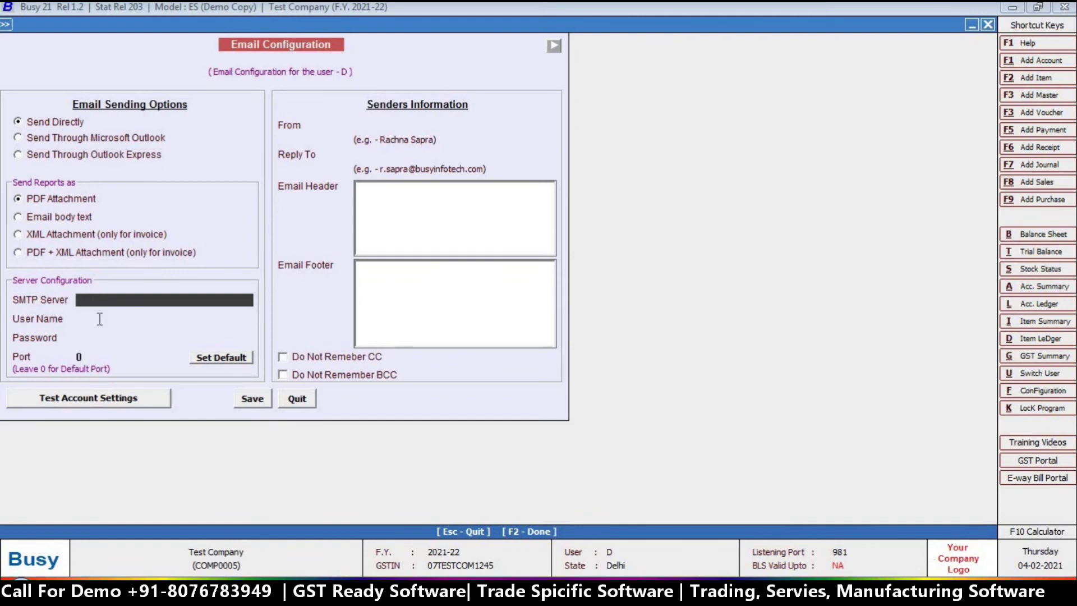
pyautogui.click(99, 318)
pyautogui.click(106, 344)
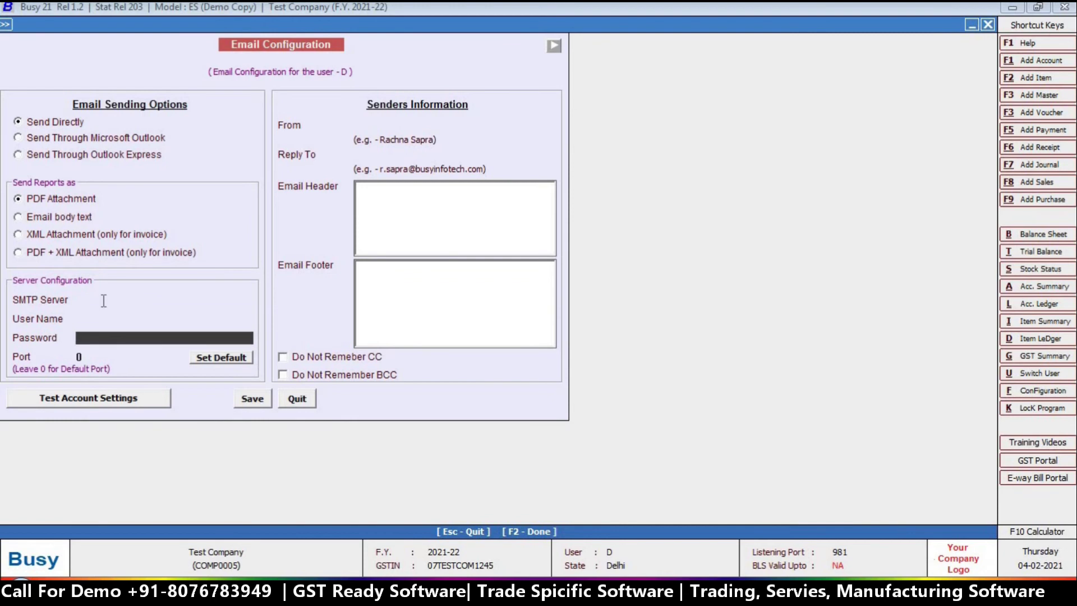
pyautogui.click(241, 486)
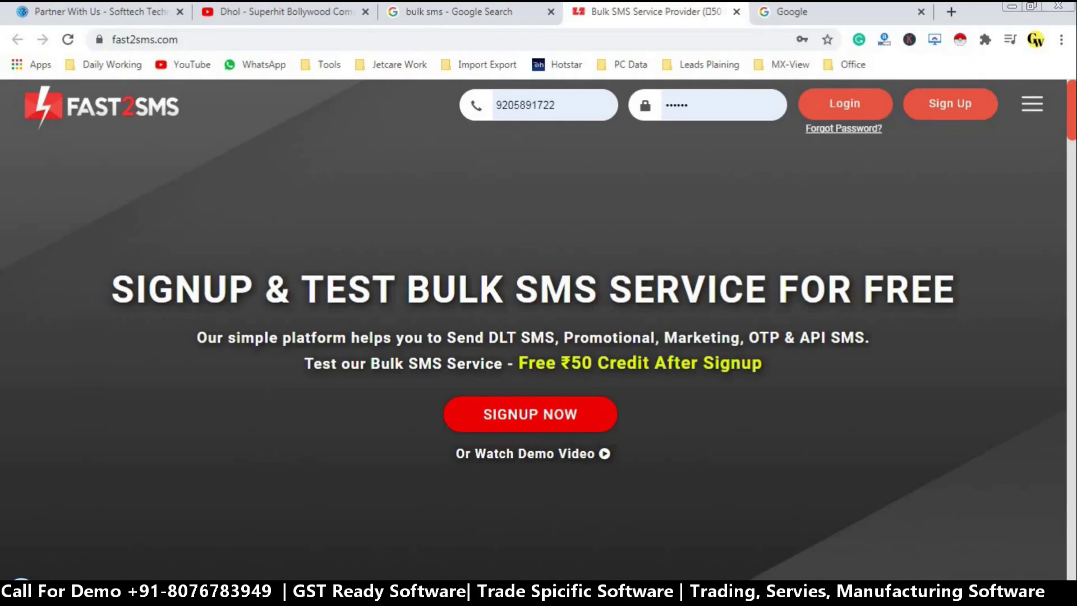
# - Search Google for 'yahoo smtp settings' and look over its SMTP server and SSL port 465
pyautogui.click(466, 13)
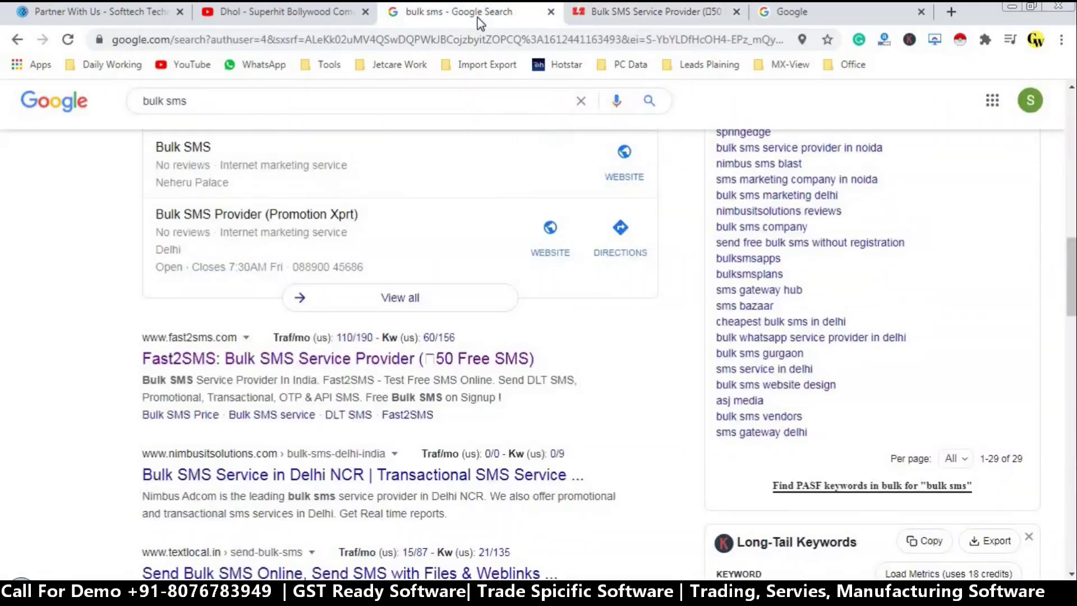
pyautogui.click(373, 40)
pyautogui.write('go')
pyautogui.press('Return')
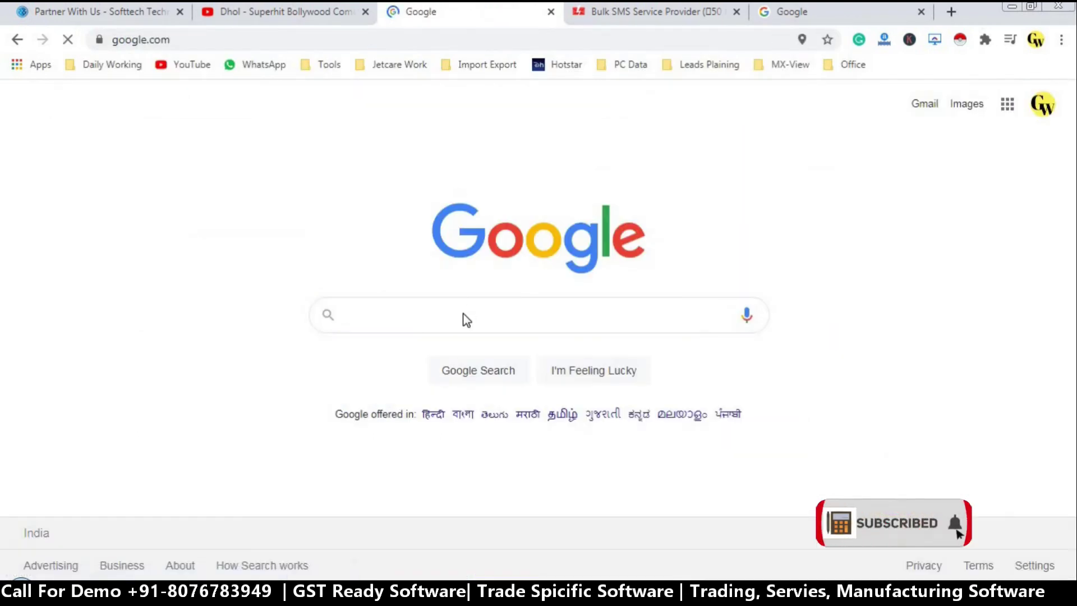
pyautogui.click(448, 324)
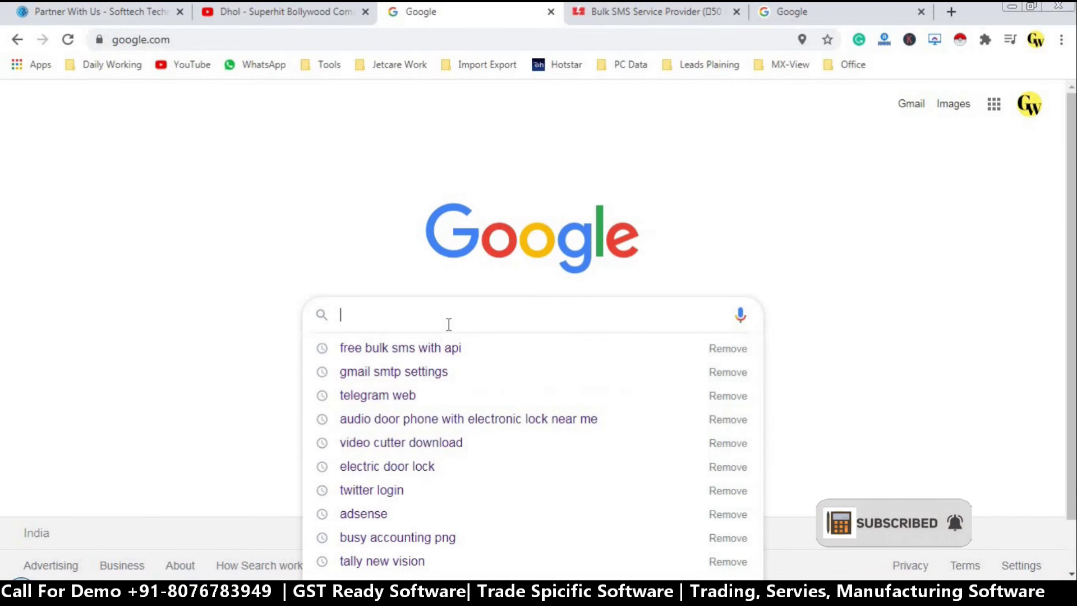
pyautogui.write('yahoo')
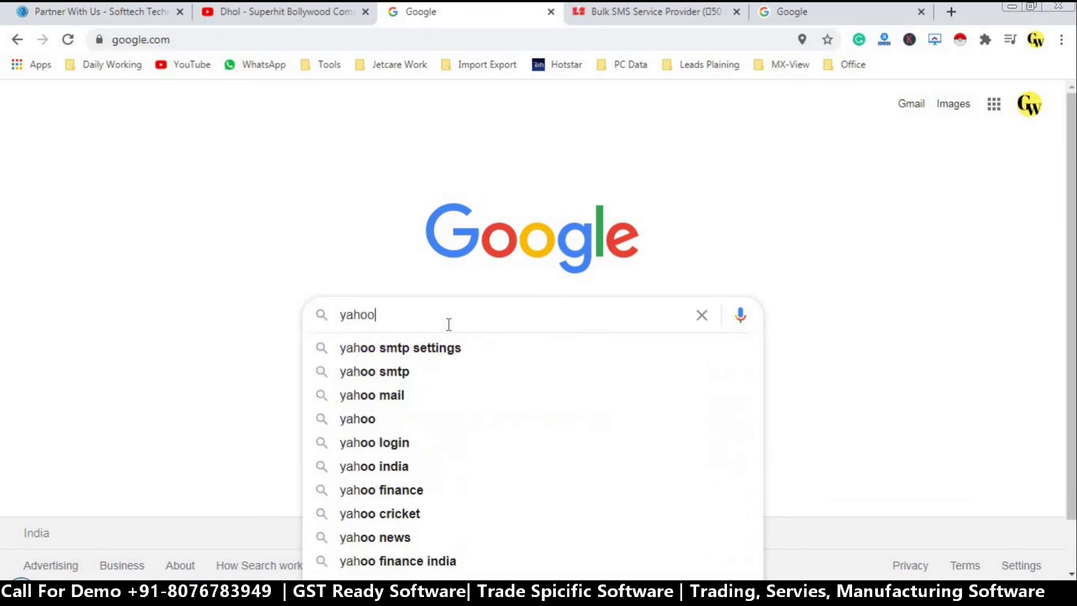
pyautogui.press('Down')
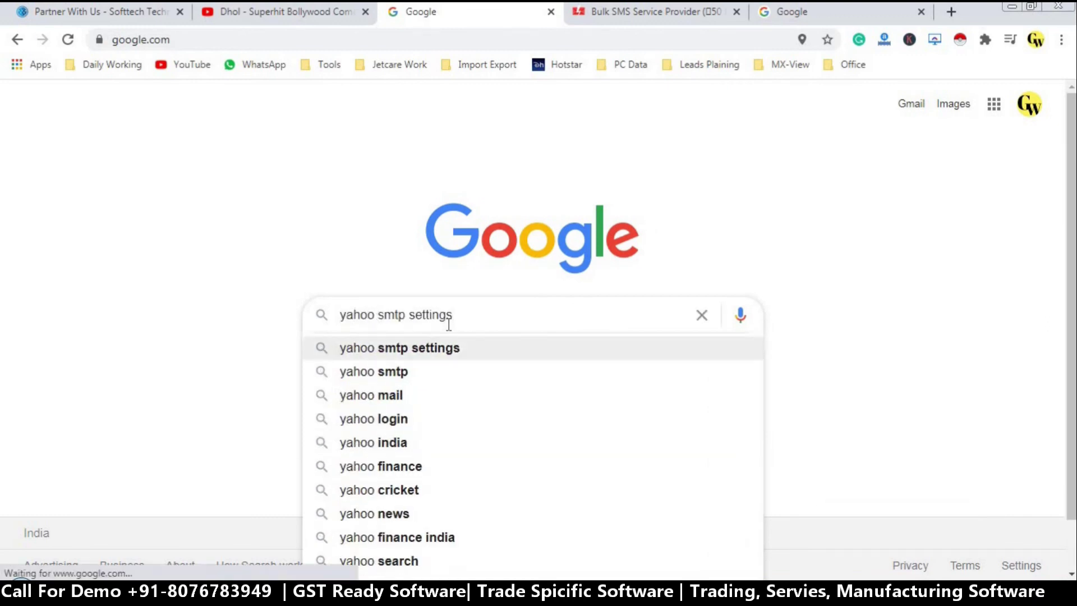
pyautogui.press('Return')
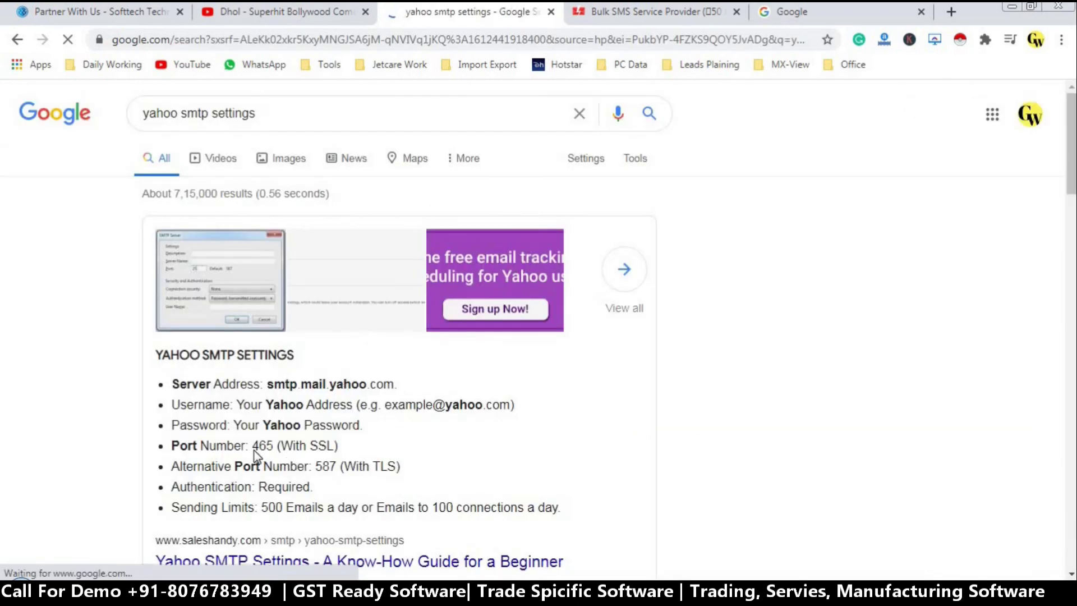
pyautogui.moveTo(252, 447); pyautogui.dragTo(274, 449)
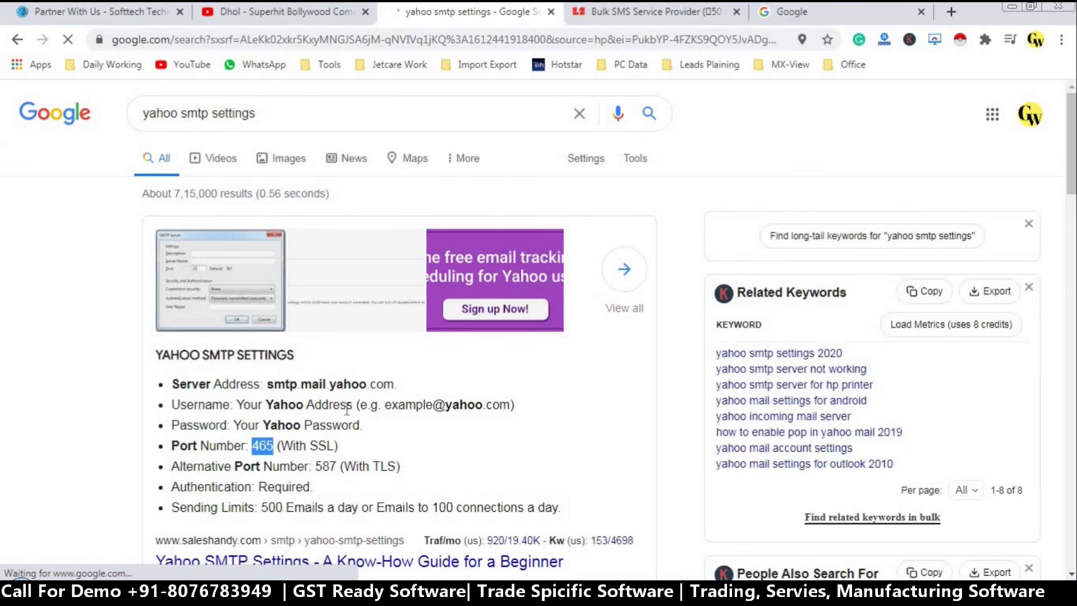
pyautogui.moveTo(267, 383); pyautogui.dragTo(395, 386)
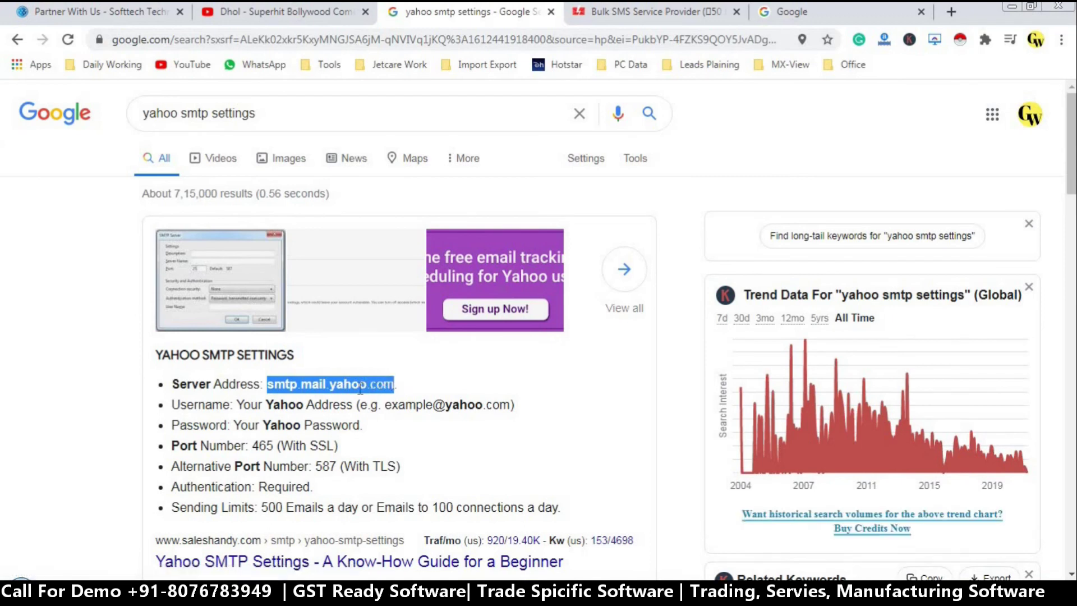
pyautogui.click(330, 472)
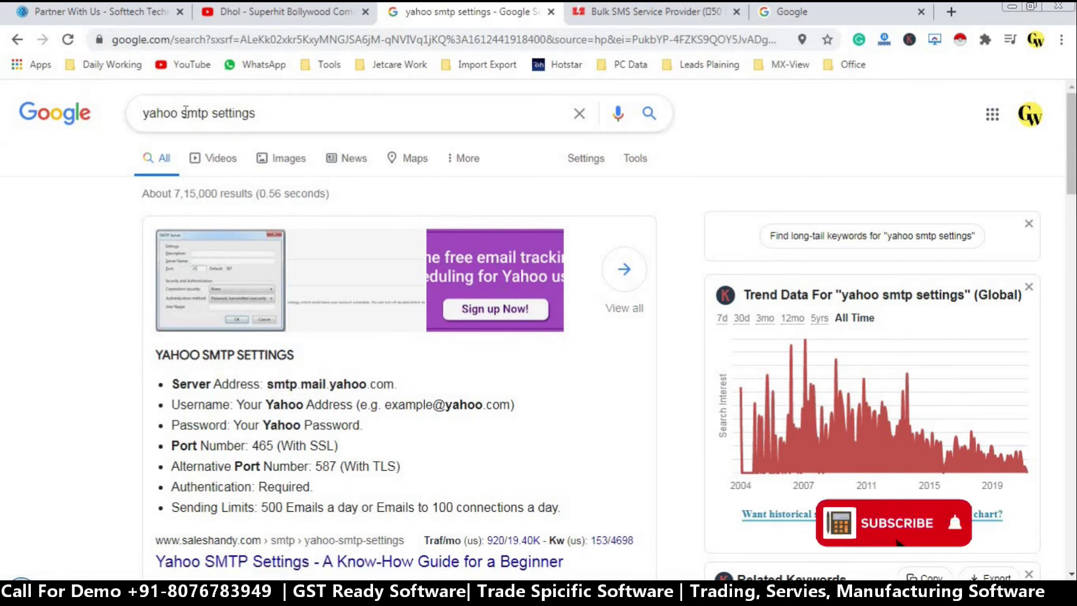
# - Search 'gmail smtp settings' and copy the server address smtp.gmail.com back to BUSY
pyautogui.moveTo(179, 113); pyautogui.dragTo(143, 119)
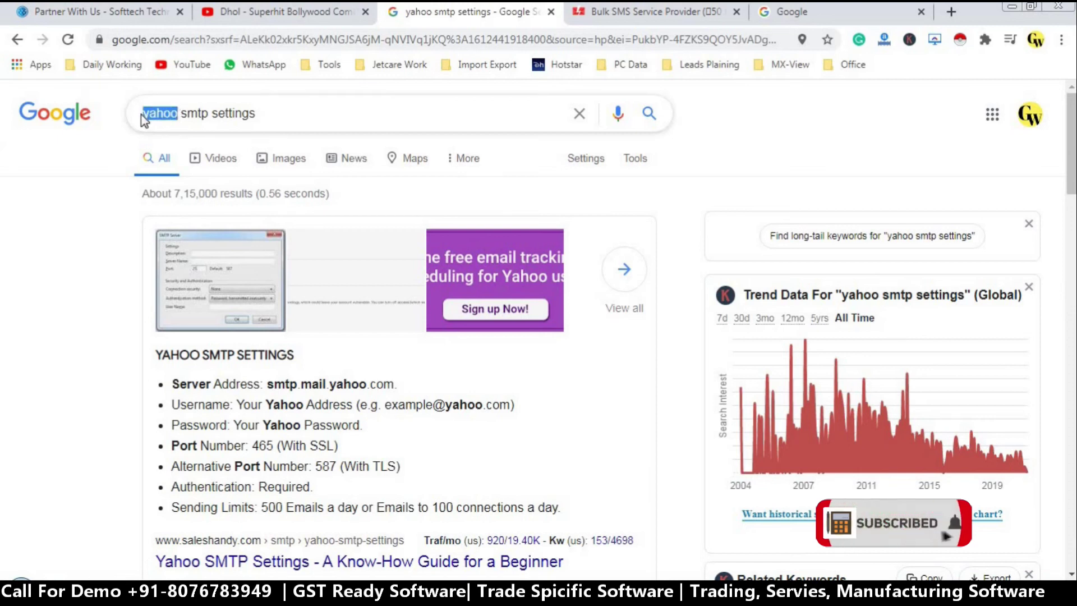
pyautogui.write('gmail')
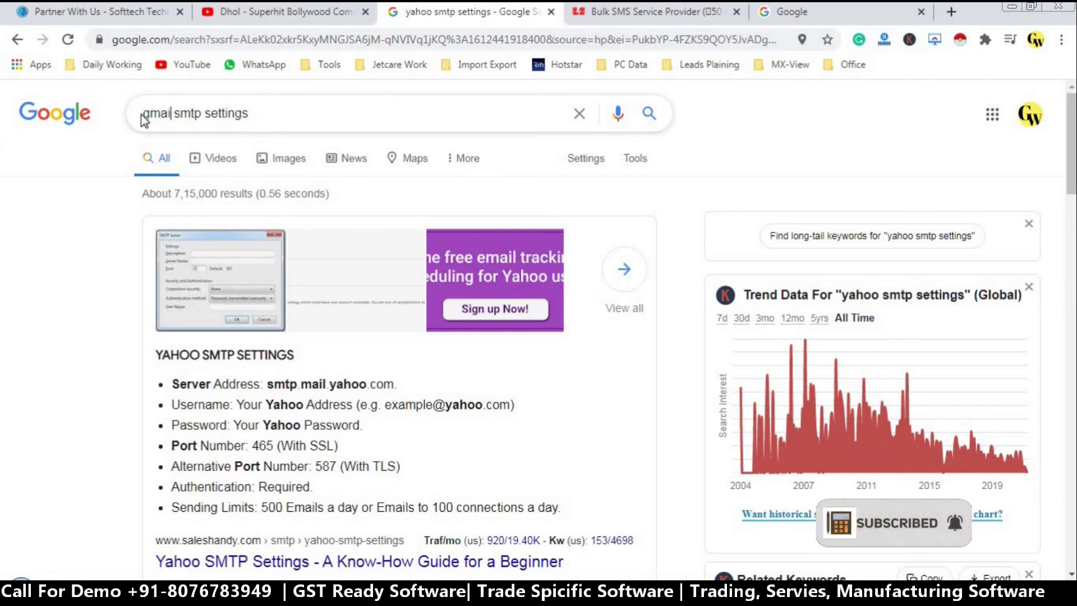
pyautogui.press('Return')
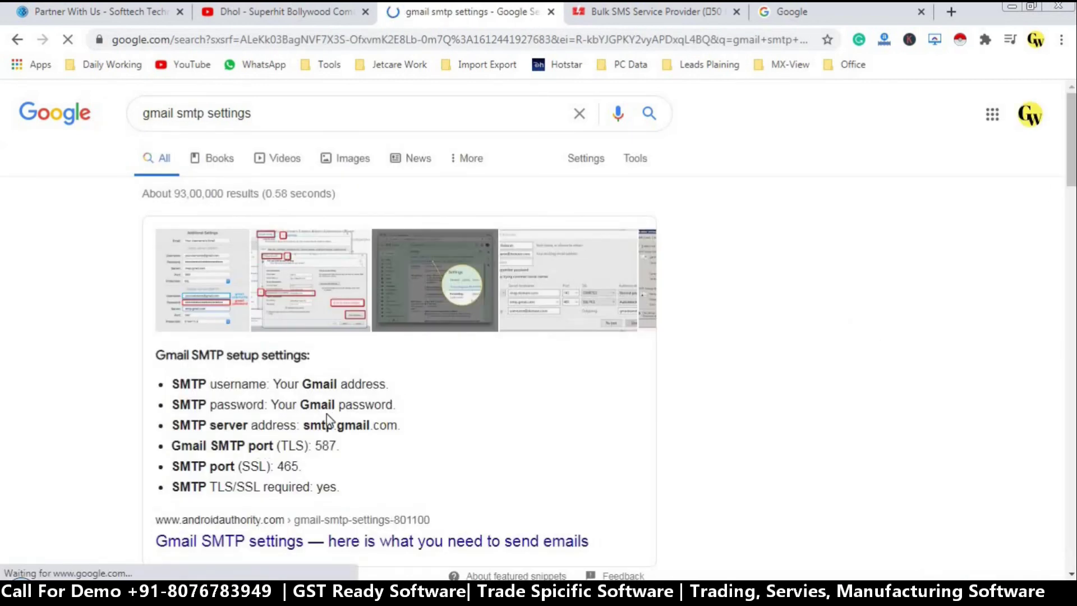
pyautogui.moveTo(305, 426); pyautogui.dragTo(399, 419)
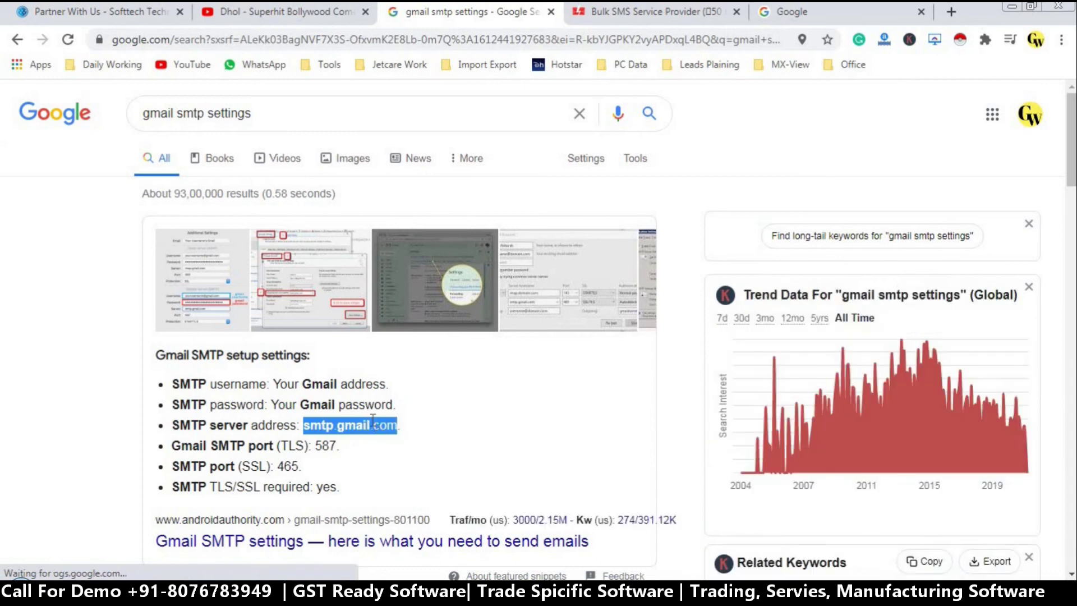
pyautogui.rightClick(374, 424)
pyautogui.click(393, 433)
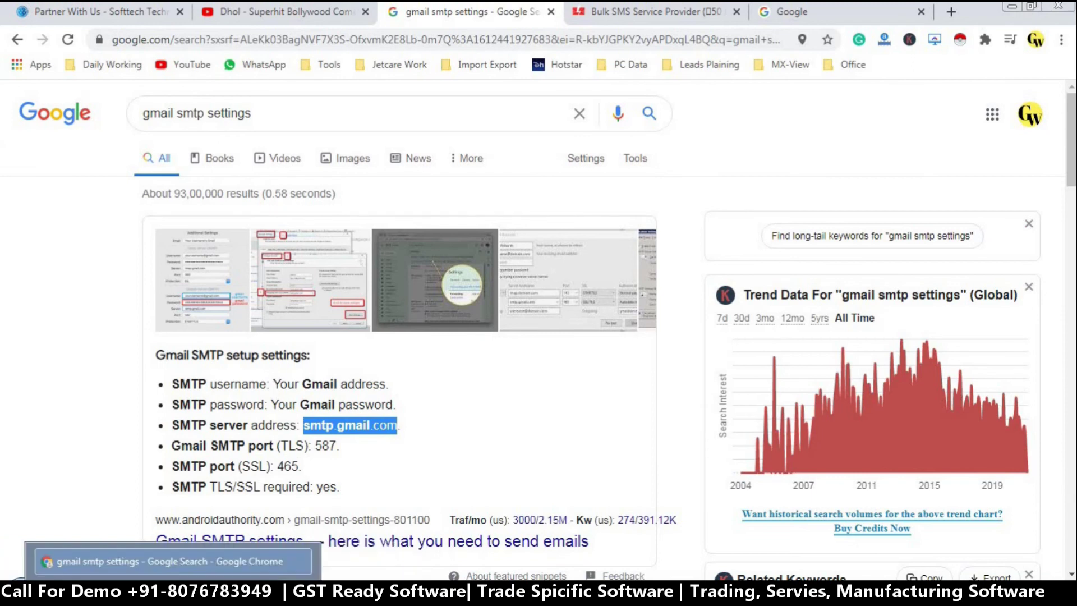
pyautogui.click(241, 593)
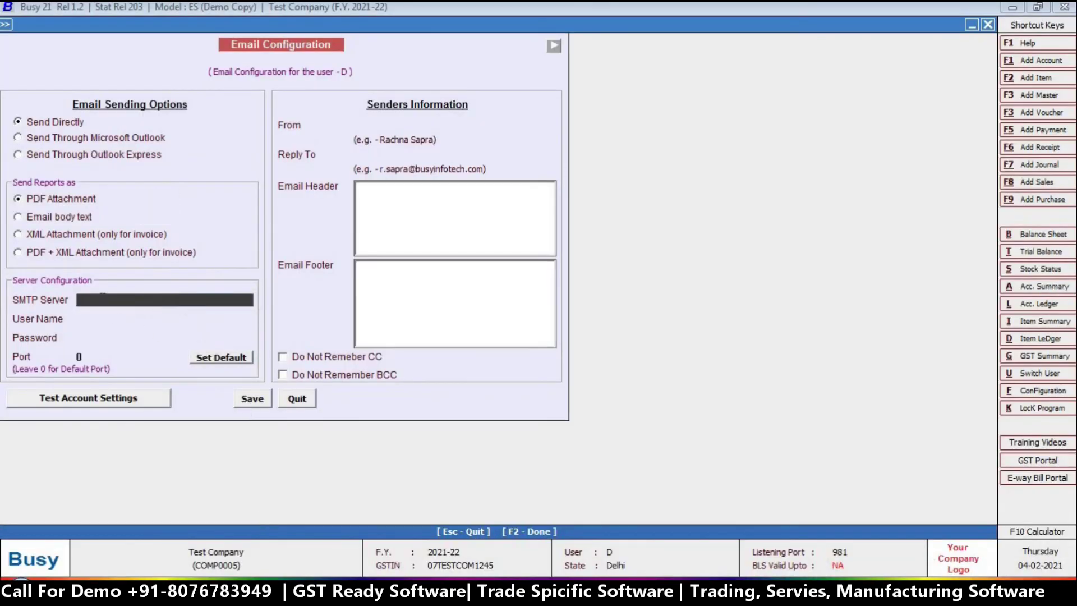
# - Paste smtp.gmail.com as the SMTP server and enter the Gmail account as the user name
pyautogui.hotkey('ctrl', 'v')
pyautogui.press('Return')
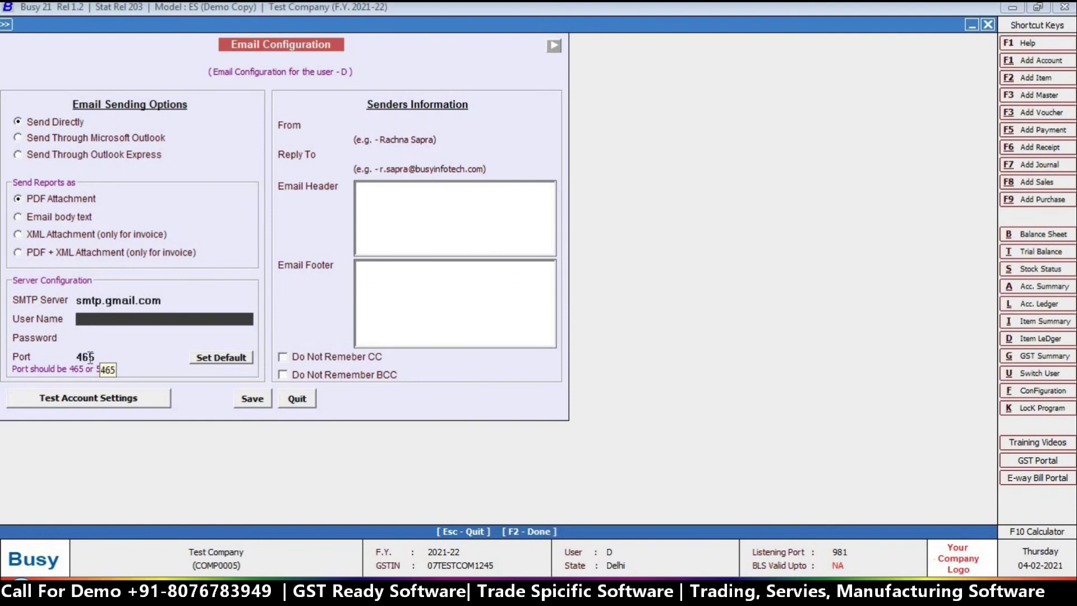
pyautogui.click(89, 357)
pyautogui.click(94, 309)
pyautogui.click(100, 301)
pyautogui.click(99, 317)
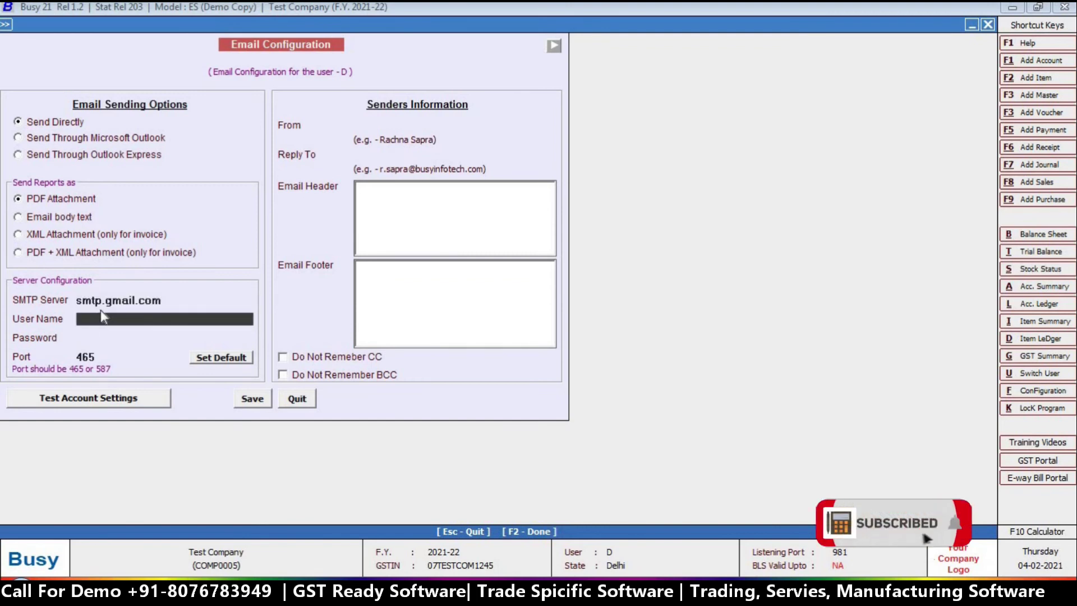
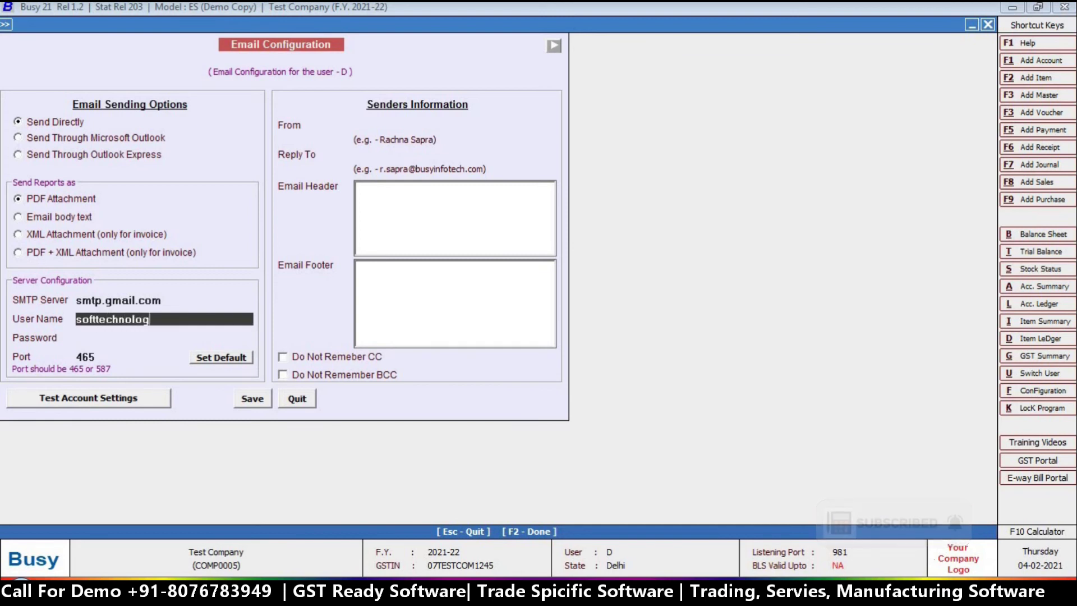
pyautogui.press('Return')
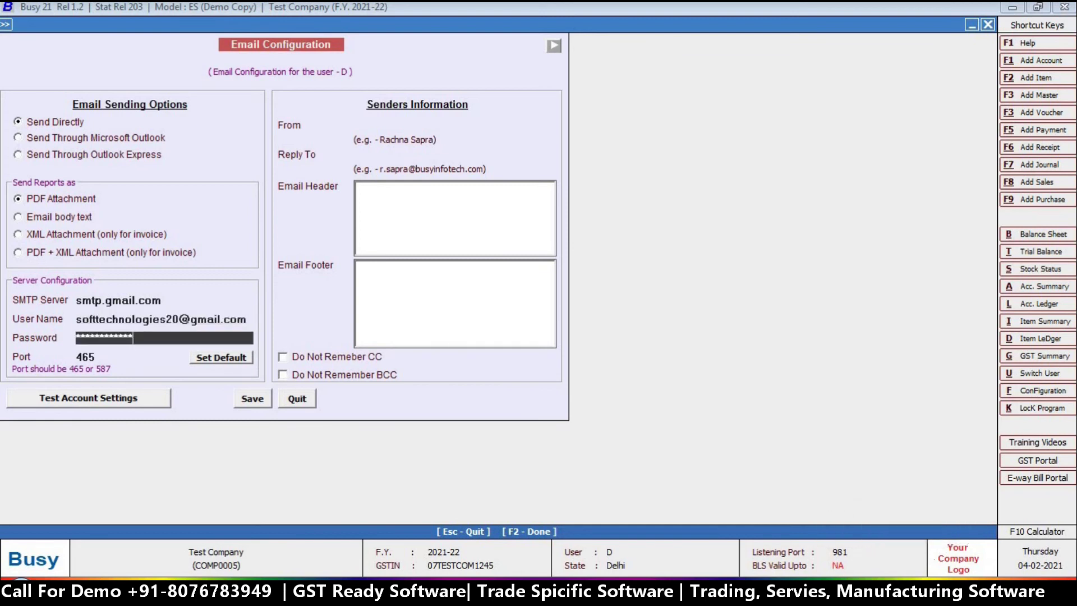
pyautogui.click(92, 355)
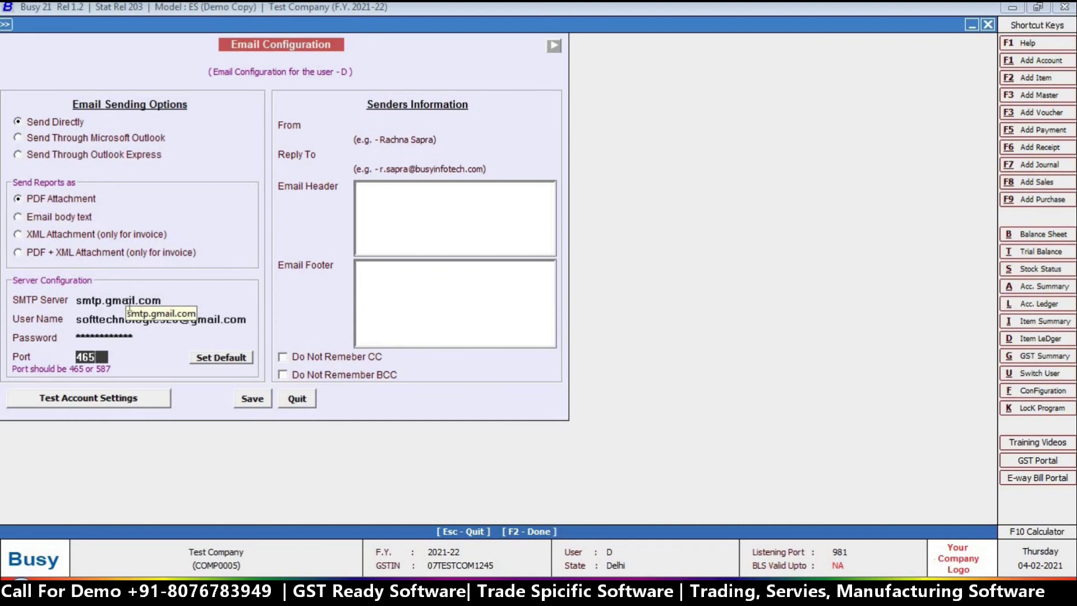
# - Set the sender name to 'Softtech Technologies' and enter the company's reply-to e-mail address
pyautogui.click(398, 127)
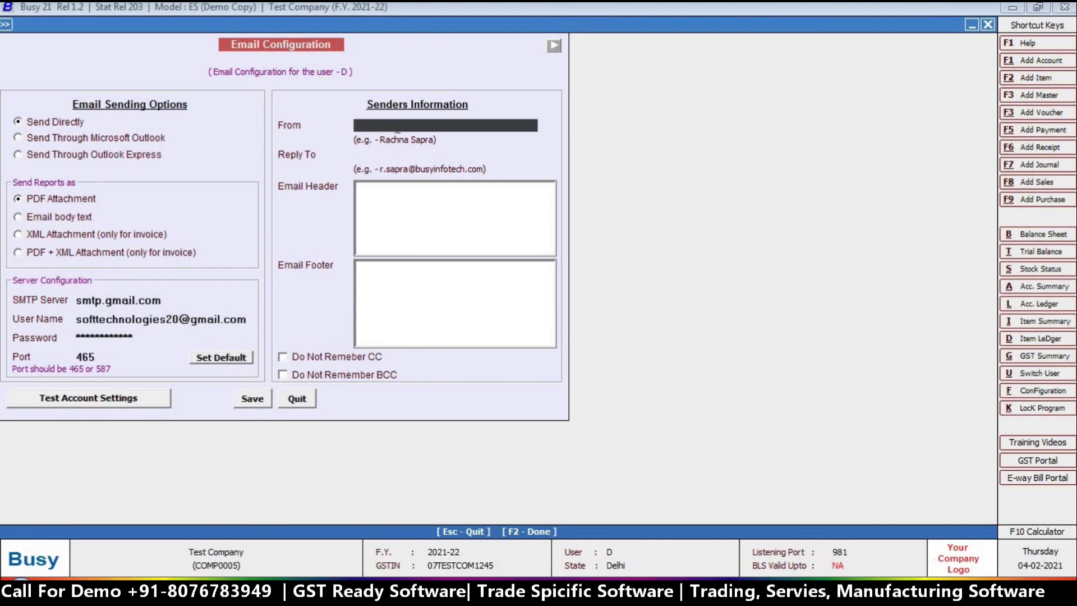
pyautogui.write('Sof')
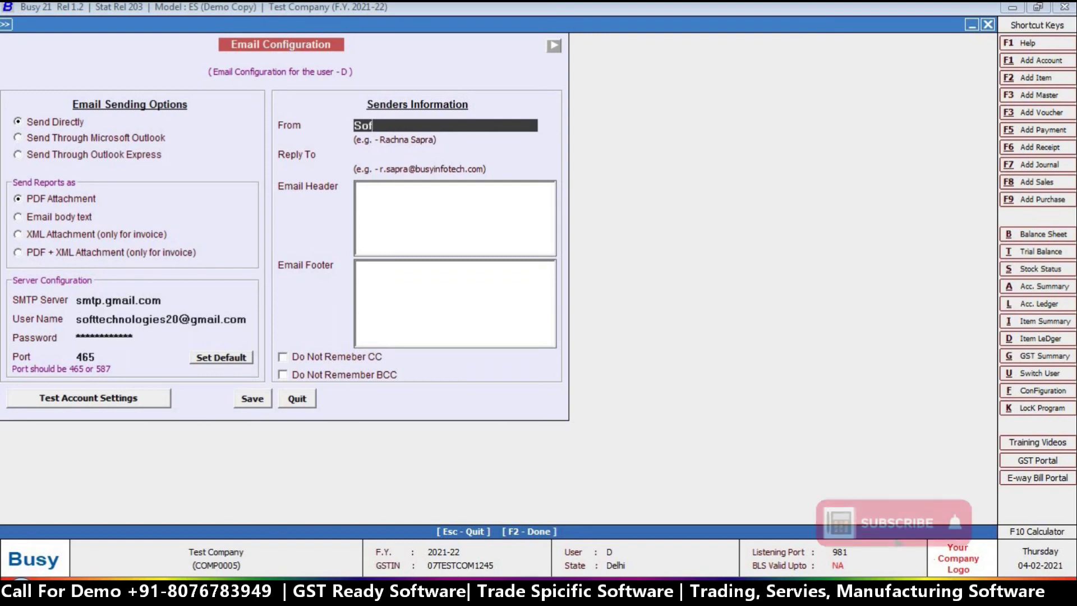
pyautogui.write('ttech')
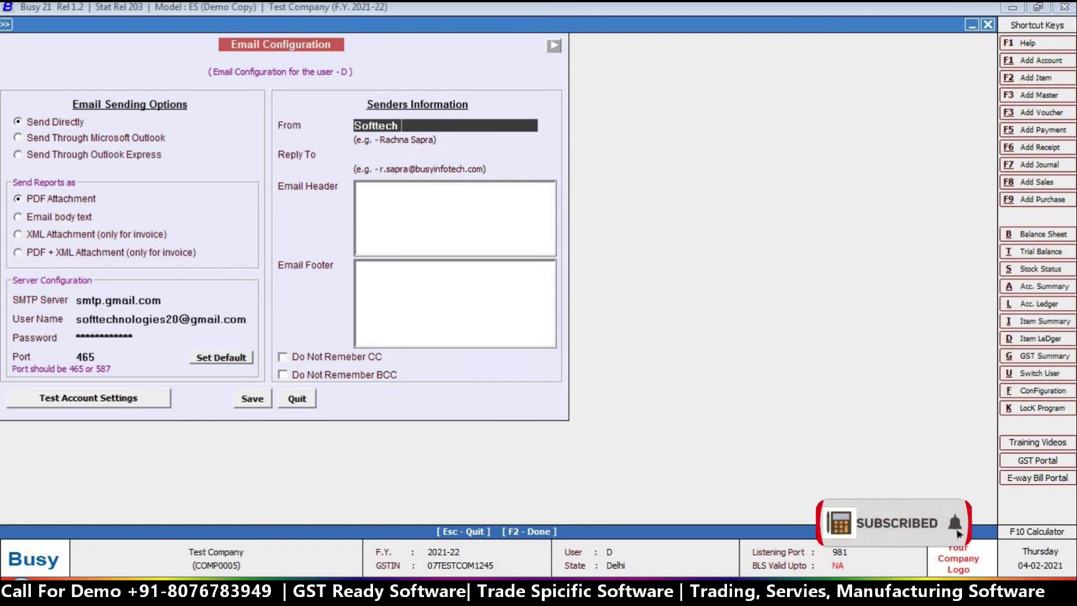
pyautogui.write(' Technologies')
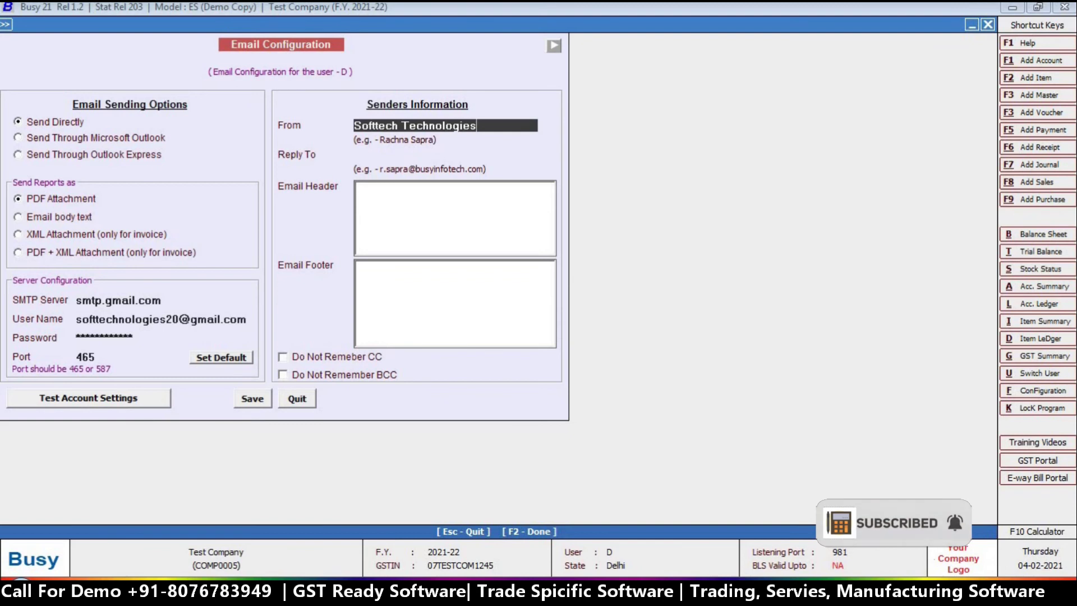
pyautogui.press('Return')
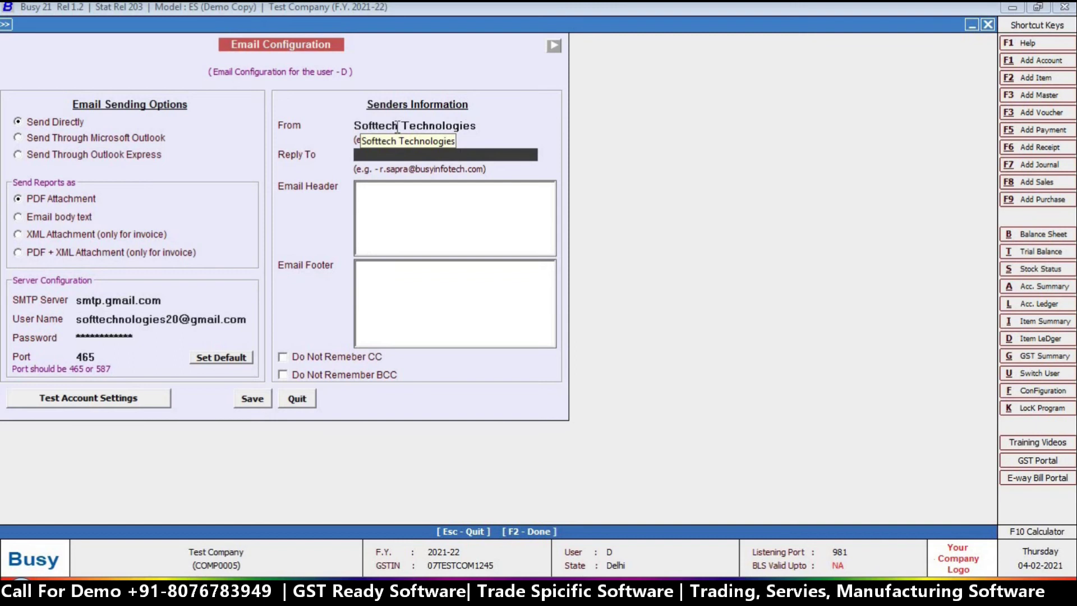
pyautogui.click(125, 319)
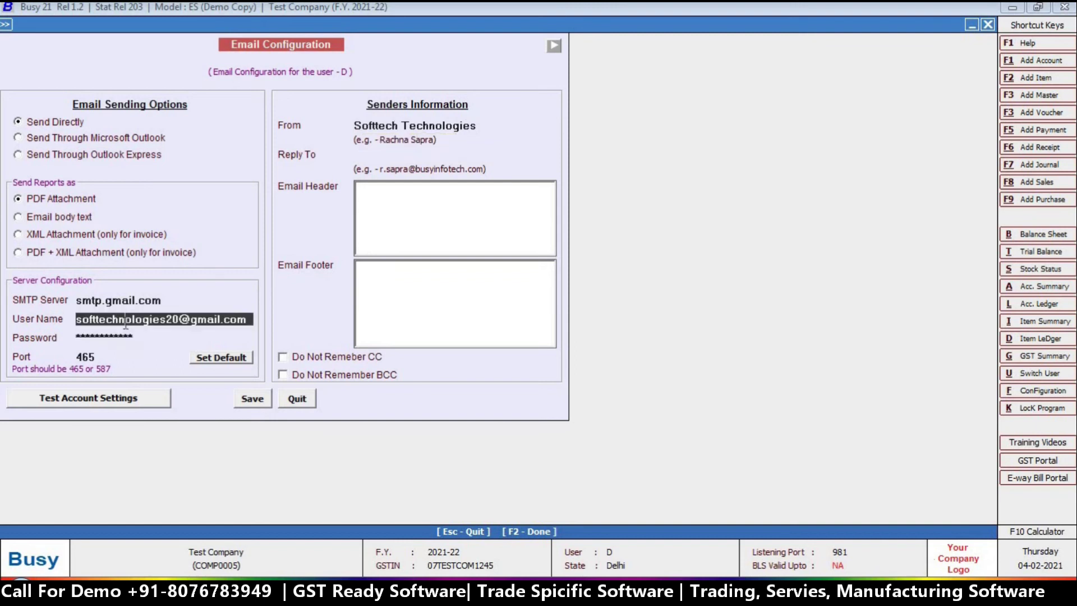
pyautogui.click(406, 159)
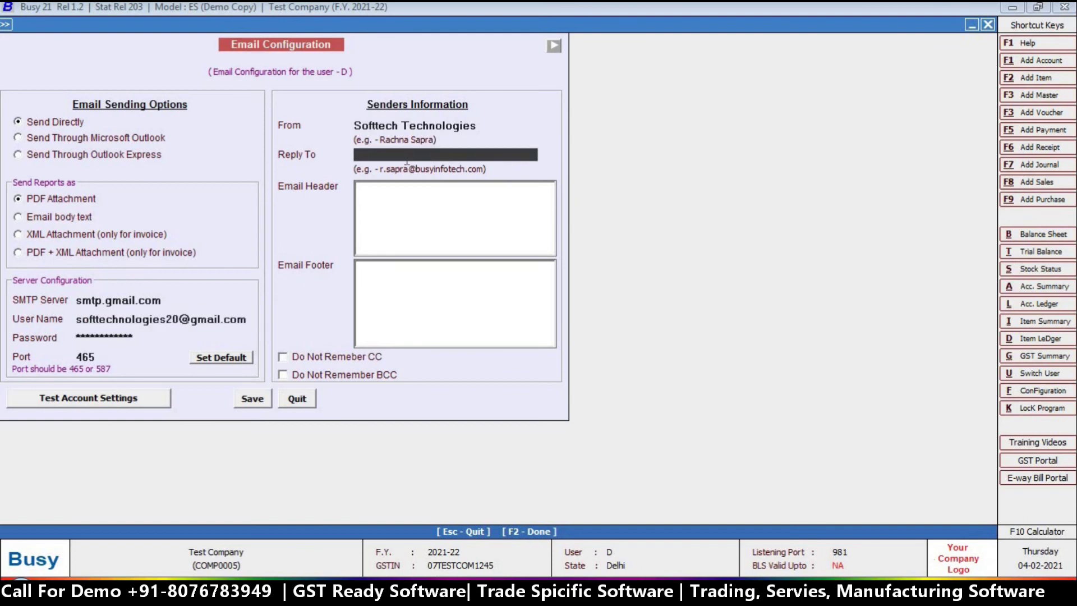
pyautogui.press('Return')
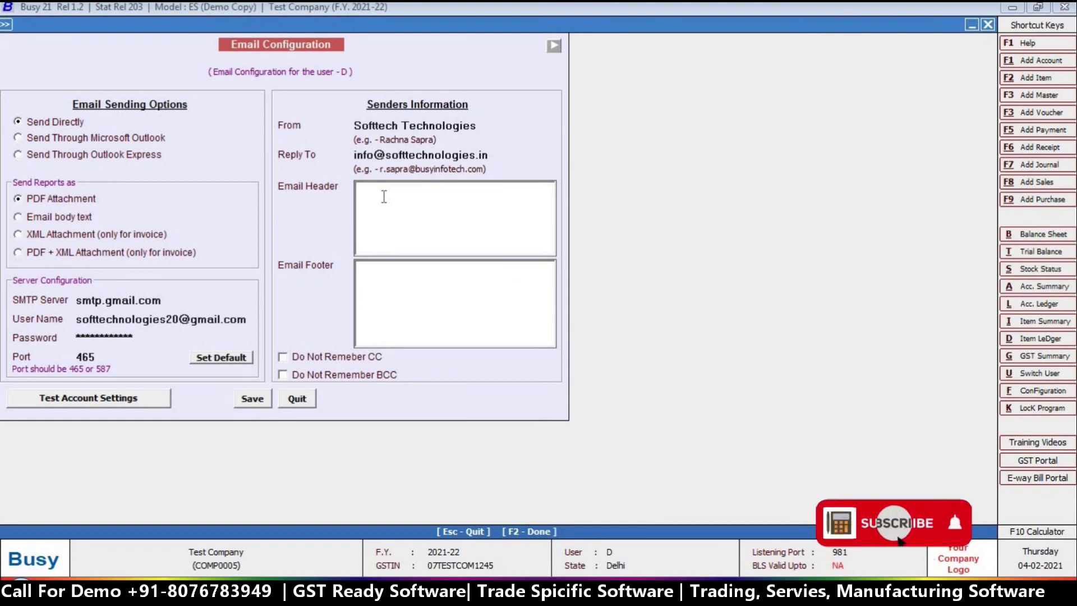
# - Enter header 'Dear Sir/Madam, Greeting From Softtech' and footer 'Thanks & Regards, Softtech Technologies, Delhi (India)', then save
pyautogui.write('Dear S')
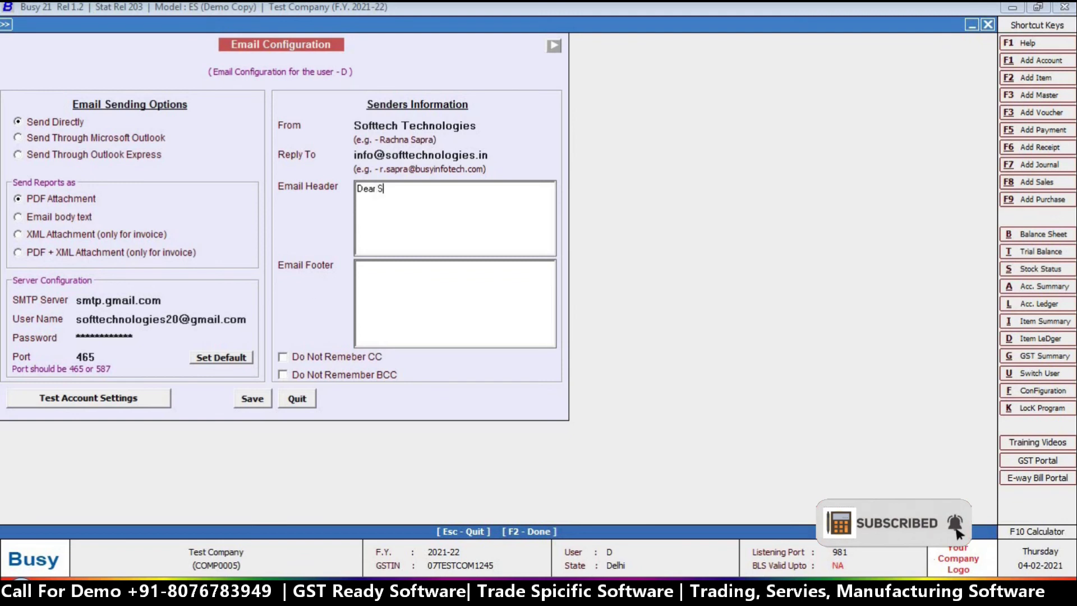
pyautogui.write('ir/Madam,')
pyautogui.press('Return')
pyautogui.write('Greetin')
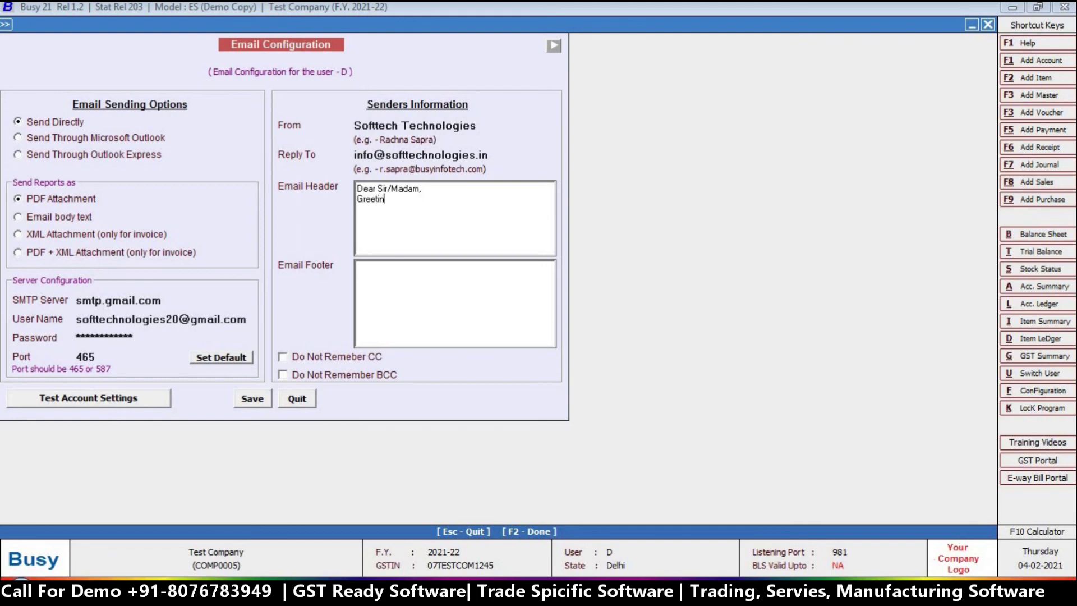
pyautogui.write('g From Softtech')
pyautogui.write('ank')
pyautogui.write('s & Regards')
pyautogui.press('Return')
pyautogui.write('Softtech Technologies')
pyautogui.press('Return')
pyautogui.write('Delhi (India)')
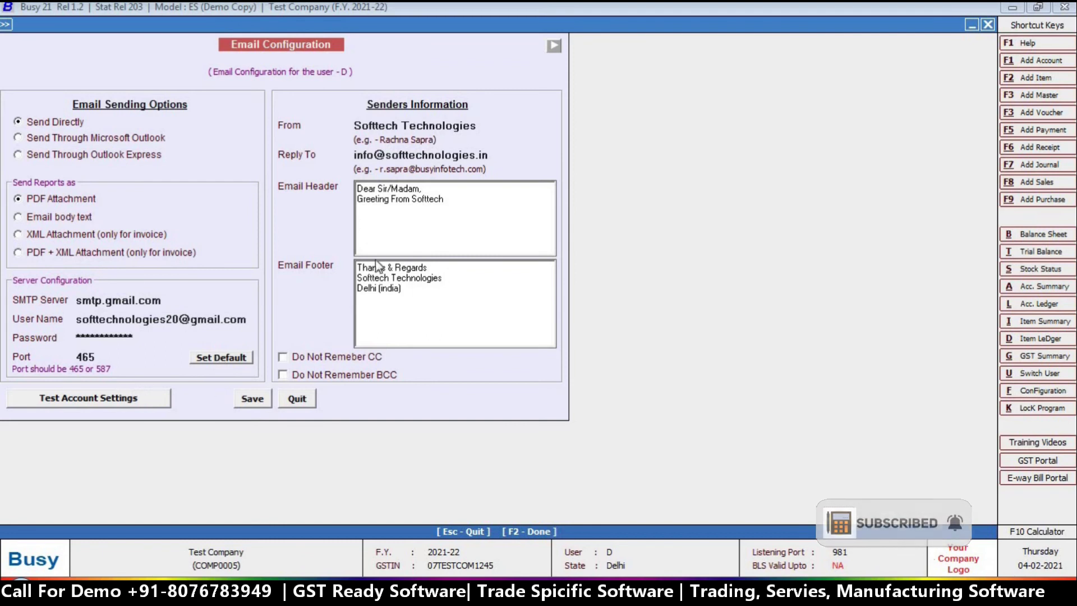
pyautogui.click(252, 398)
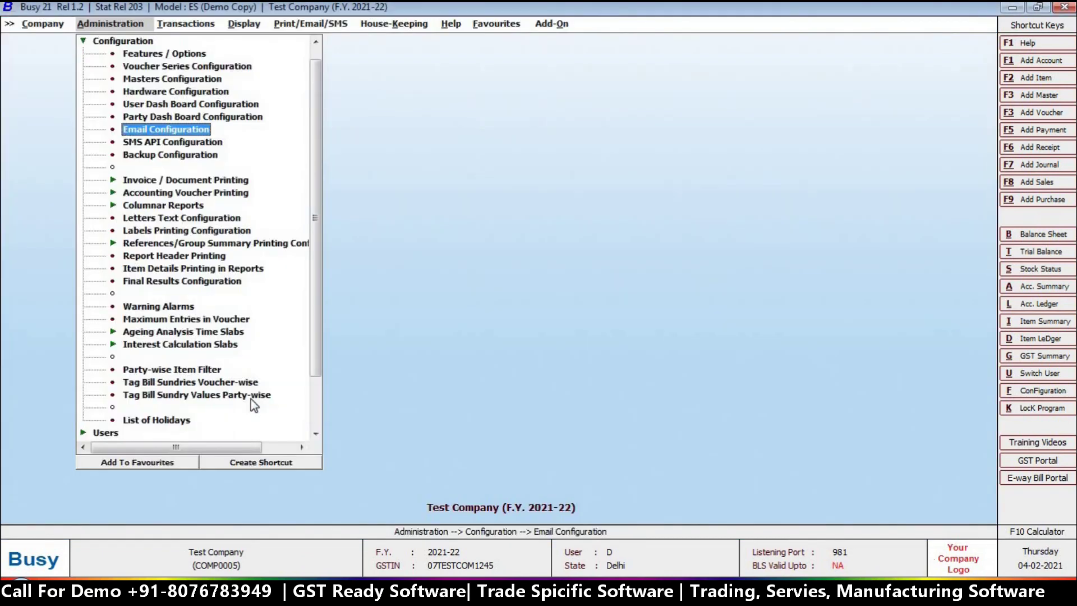
# - Start a new sales voucher with Busy Infotech Pvt. Ltd. as the party
pyautogui.click(244, 24)
pyautogui.click(186, 23)
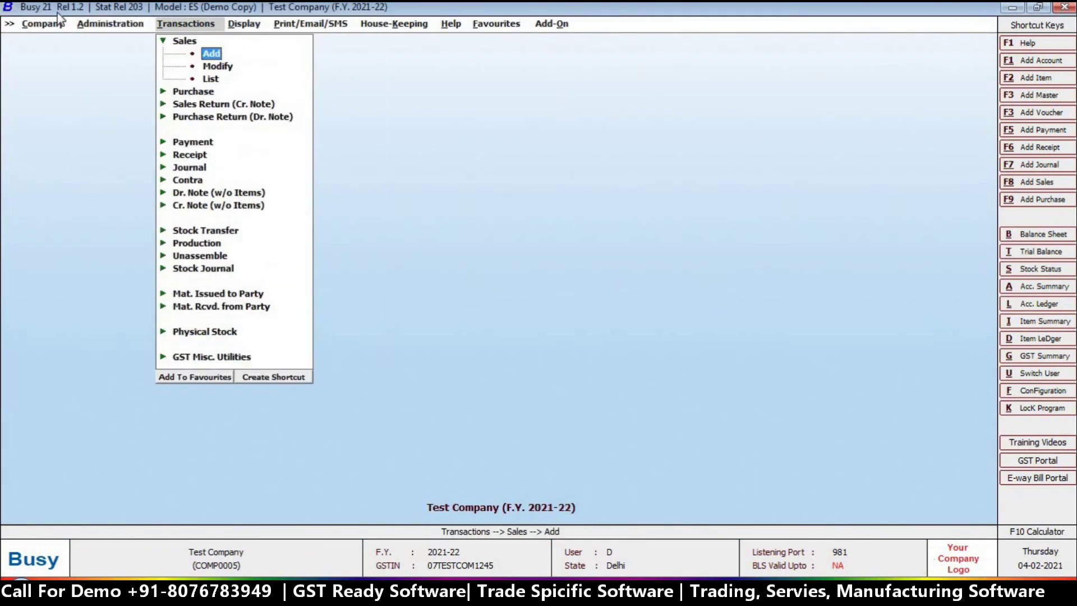
pyautogui.press('Return')
pyautogui.press('Return')
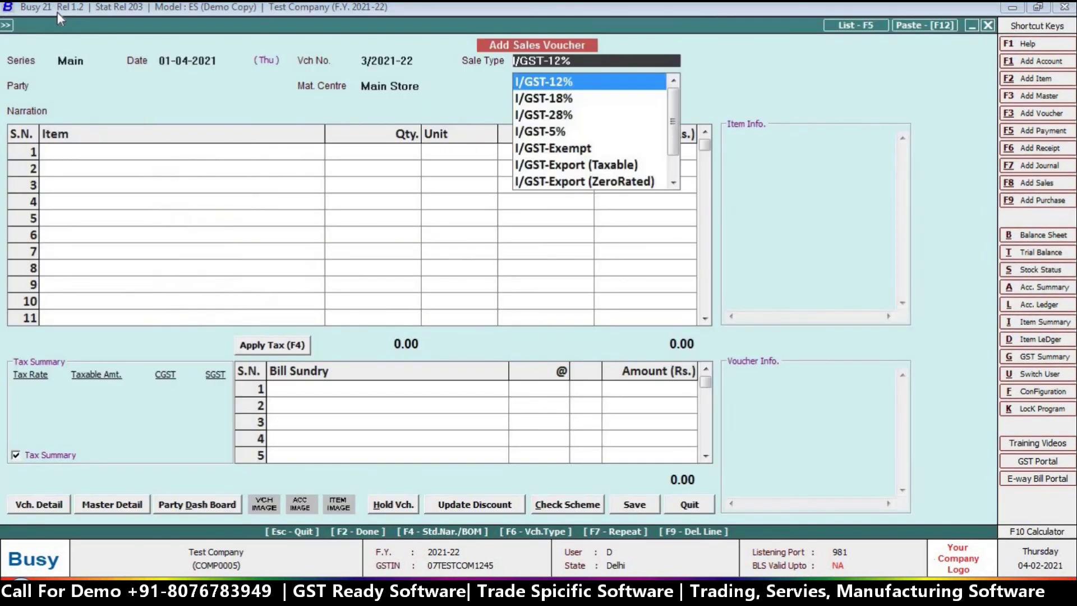
pyautogui.press('Return')
pyautogui.press('Return')
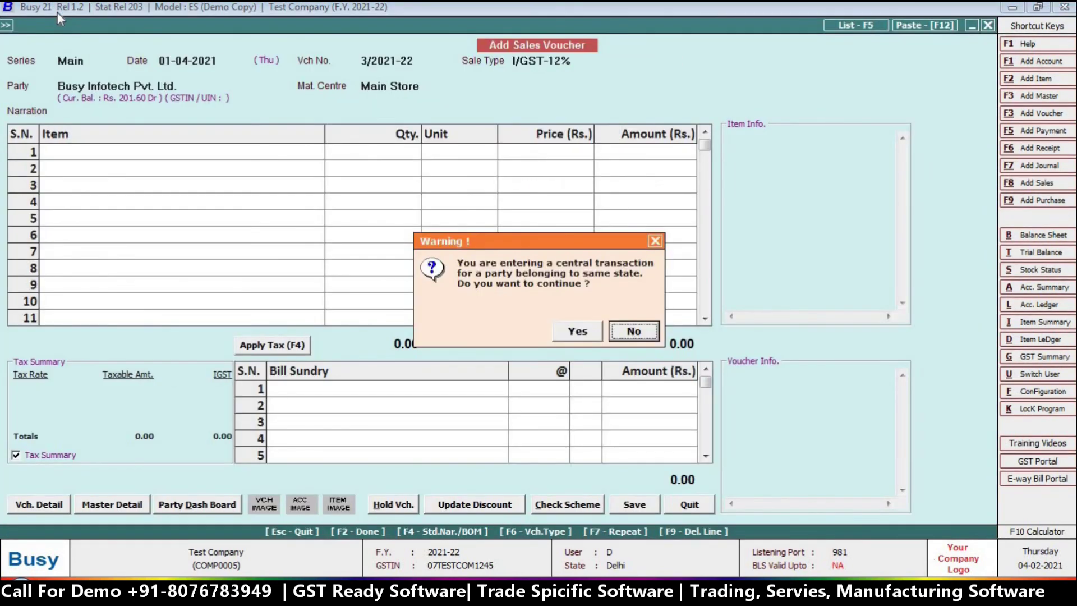
pyautogui.press('Left')
pyautogui.press('Return')
# - Add a row of 2 TEST ITEM at price 45, accepting the negative stock warning
pyautogui.press('Return')
pyautogui.press('Return')
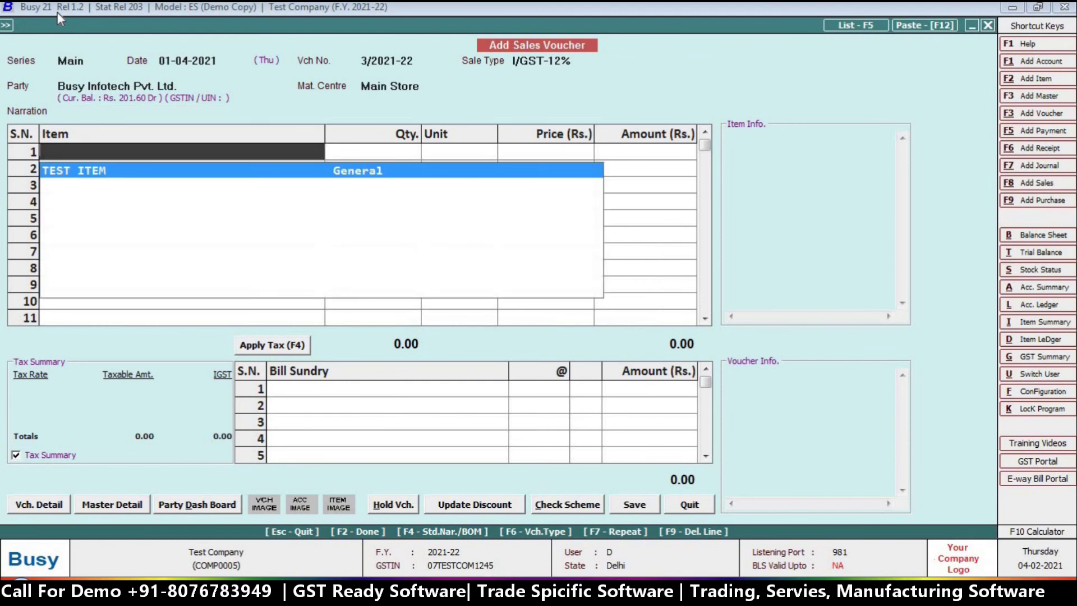
pyautogui.press('Return')
pyautogui.write('2')
pyautogui.press('Return')
pyautogui.press('Left')
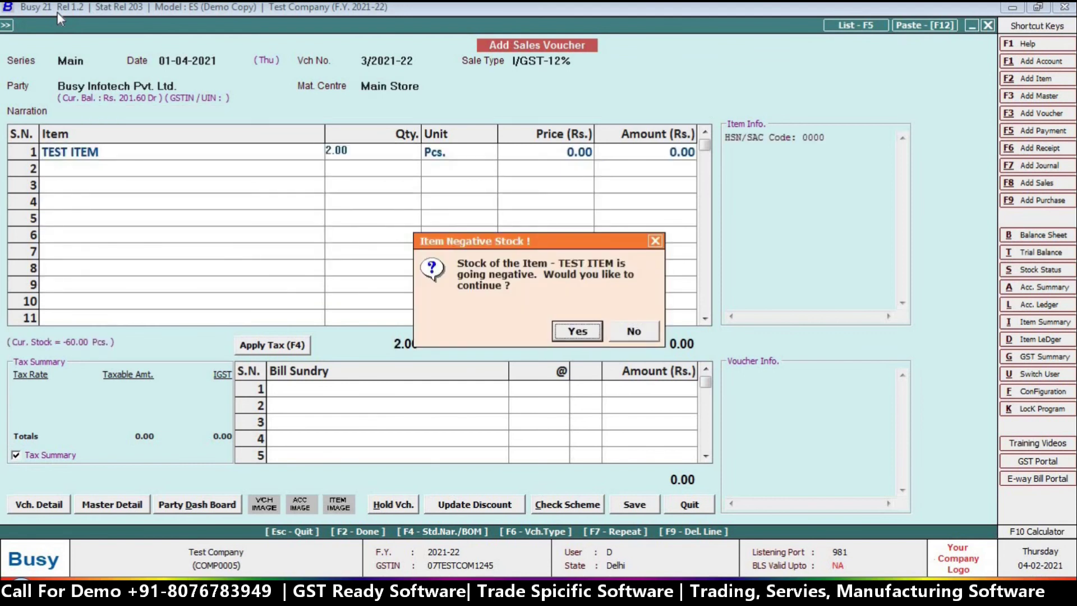
pyautogui.press('Return')
pyautogui.write('45')
pyautogui.press('Return')
pyautogui.press('Return')
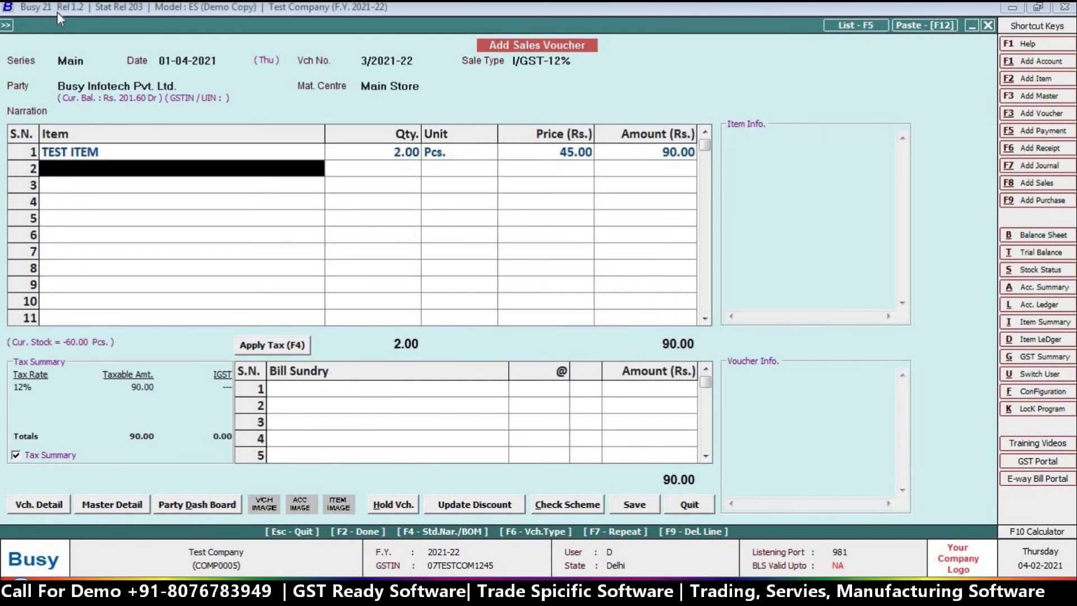
# - Apply 12% IGST and save the 100.80 voucher, choosing to print the invoice
pyautogui.press('Return')
pyautogui.press('Return')
pyautogui.press('Return')
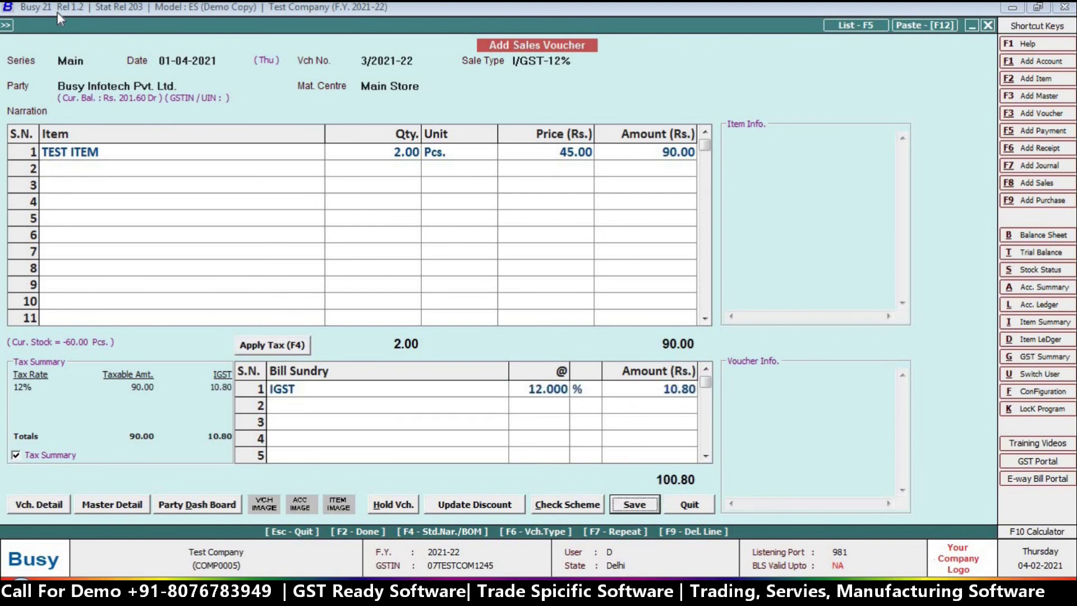
pyautogui.press('Return')
pyautogui.press('Left')
pyautogui.press('Return')
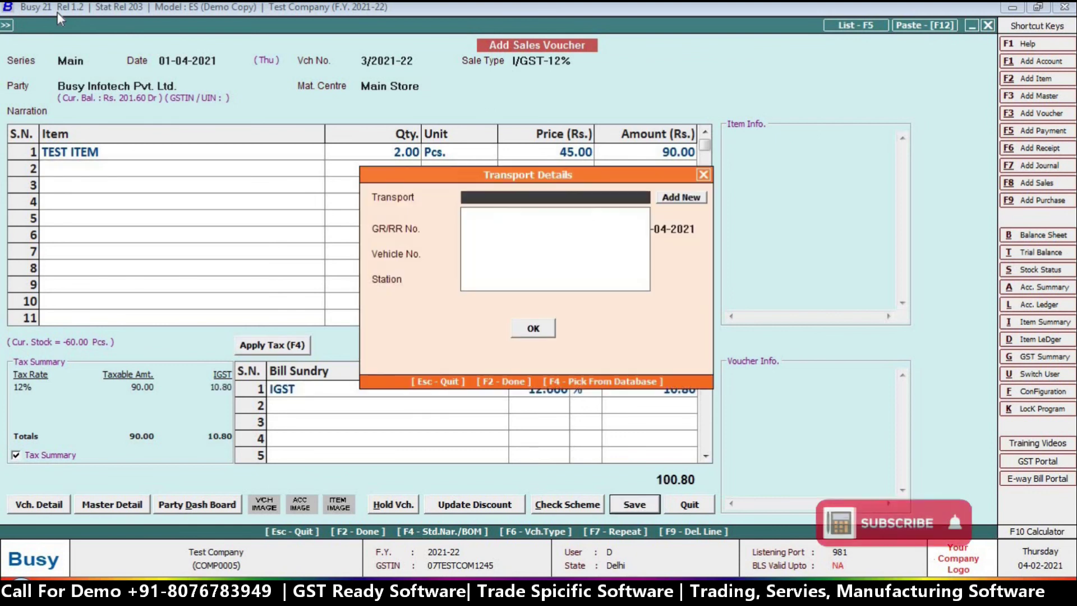
pyautogui.press('Return')
pyautogui.press('Left')
# - Try e-mailing the saved invoice and dismiss the invalid recipient address error
pyautogui.press('Return')
pyautogui.press('Return')
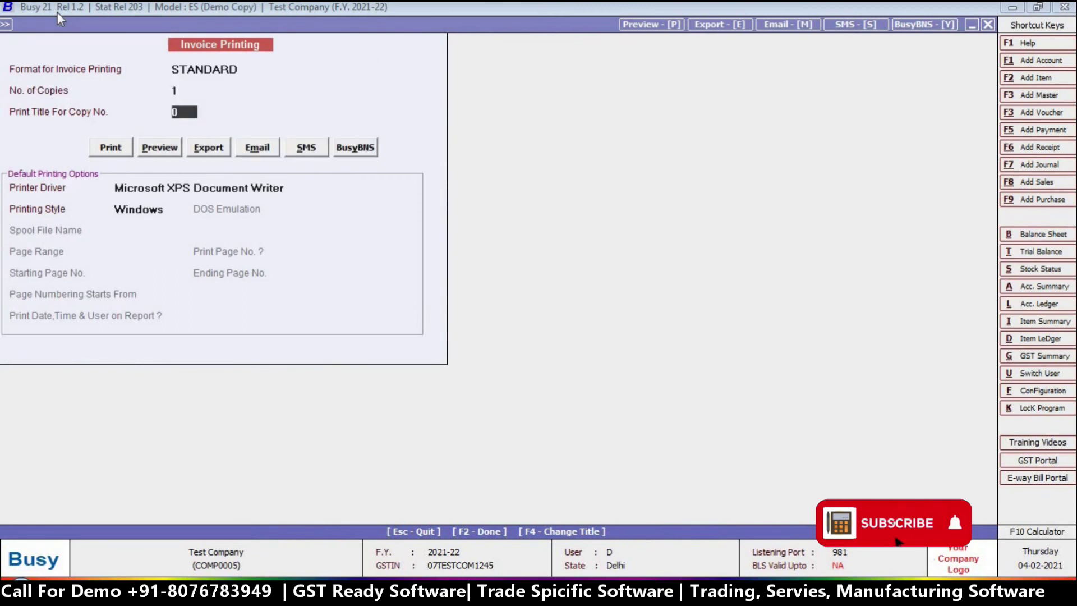
pyautogui.press('Return')
pyautogui.press('Return')
pyautogui.press('Right')
pyautogui.press('Right')
pyautogui.press('Right')
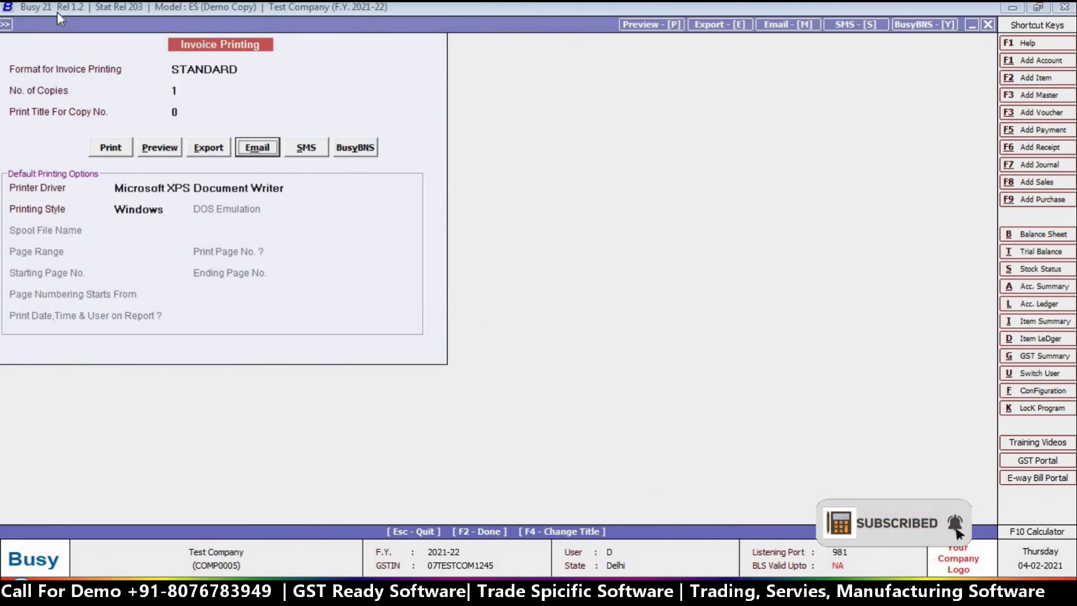
pyautogui.press('Return')
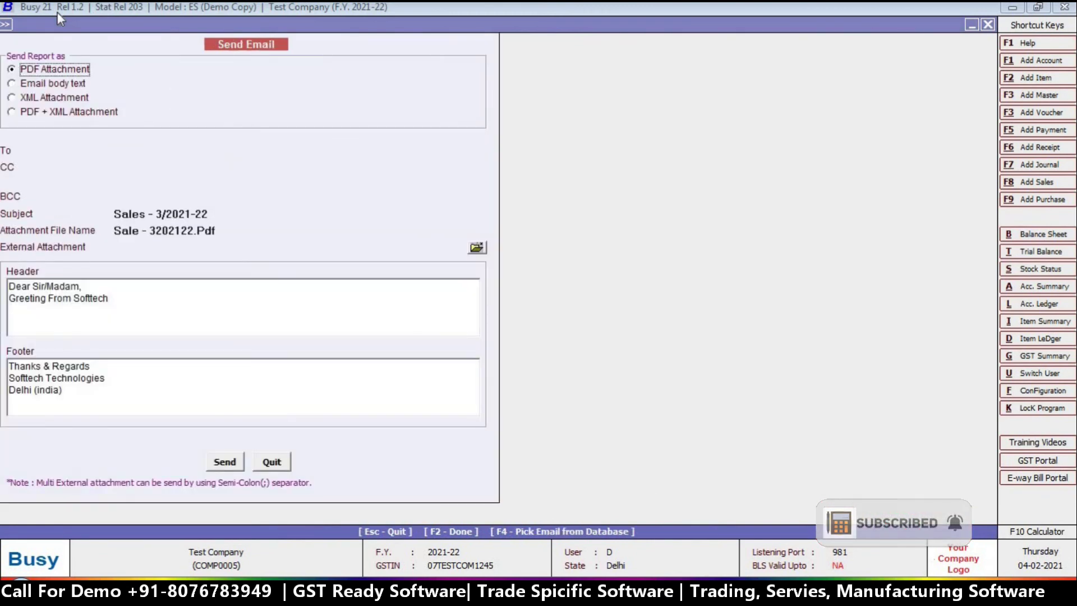
pyautogui.click(225, 463)
pyautogui.click(618, 328)
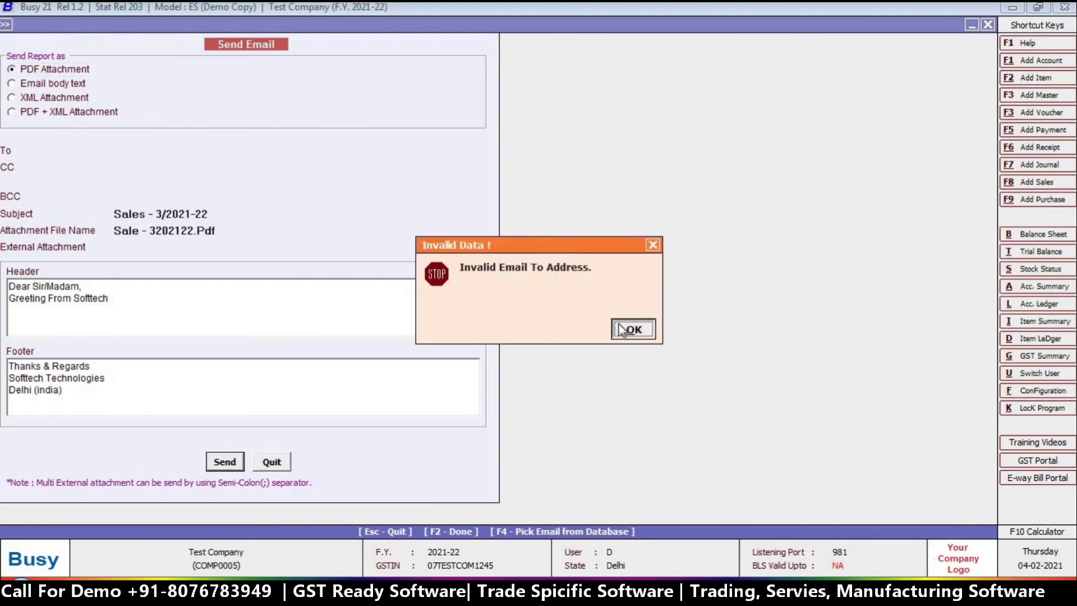
# - Close the e-mail form and sales voucher, then go to Masters > Account > Modify
pyautogui.press('Escape')
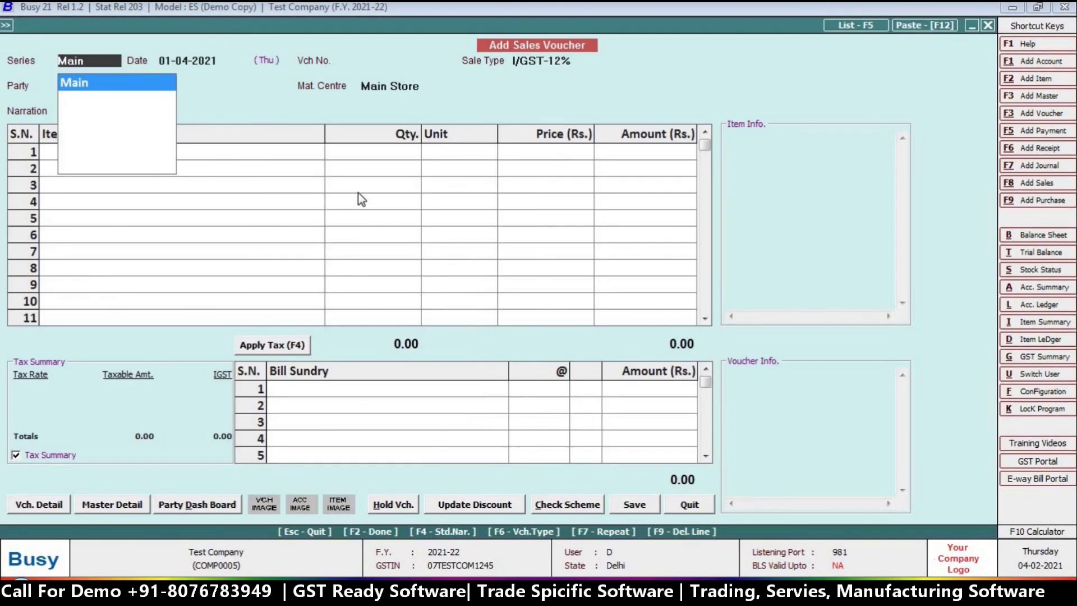
pyautogui.press('Escape')
pyautogui.press('Left')
pyautogui.press('Right')
pyautogui.press('Up')
pyautogui.press('Return')
pyautogui.press('Return')
pyautogui.press('Down')
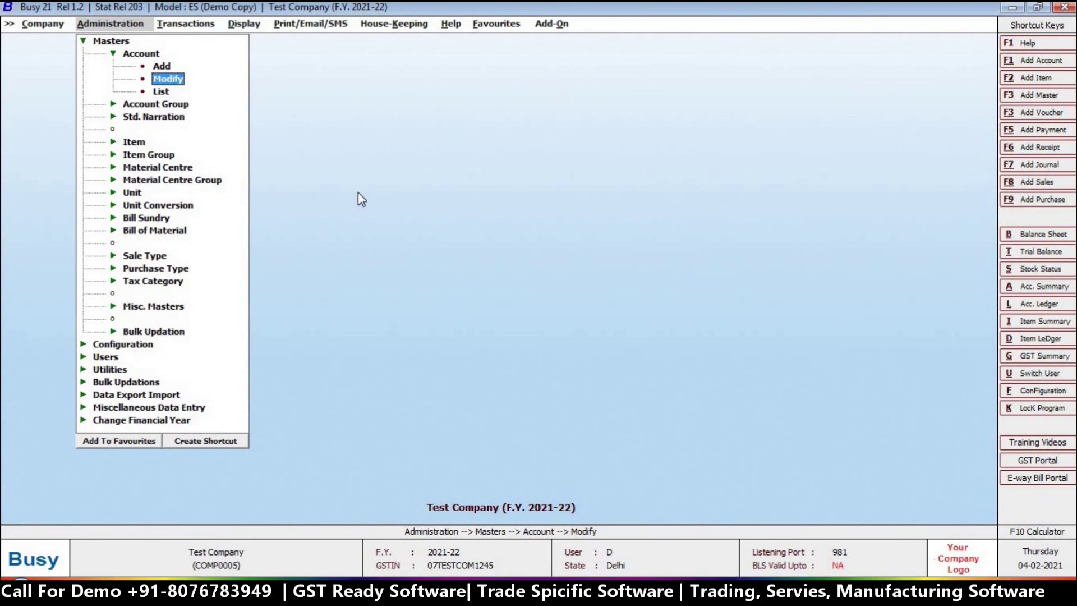
# - Open Busy Infotech Pvt. Ltd. in Modify Account, enter its e-mail address, and save the account
pyautogui.press('Return')
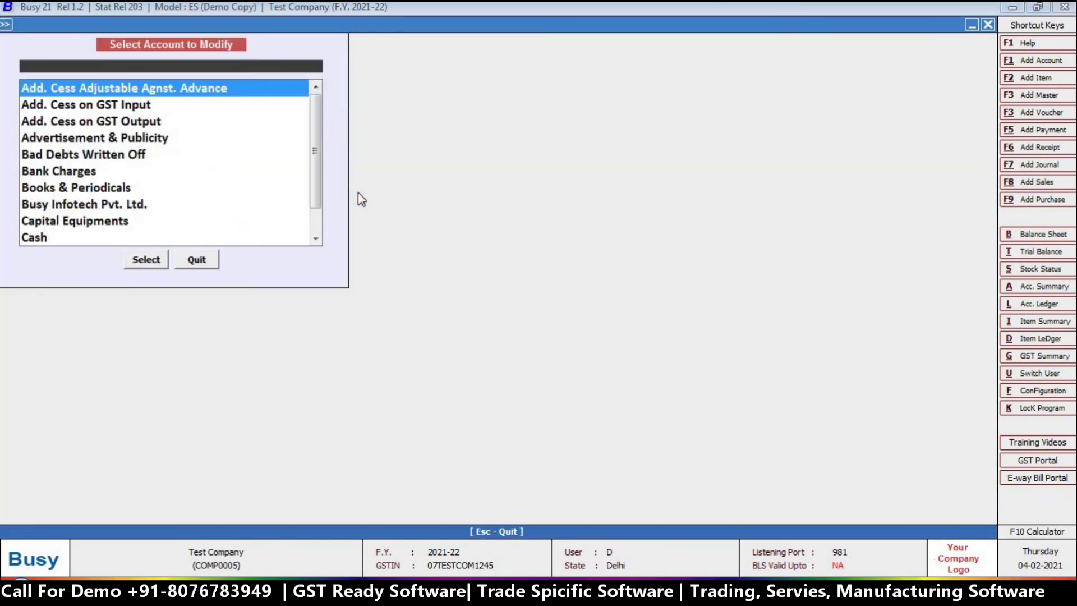
pyautogui.write('busy')
pyautogui.press('Return')
pyautogui.press('Return')
pyautogui.press('Return')
pyautogui.press('Return')
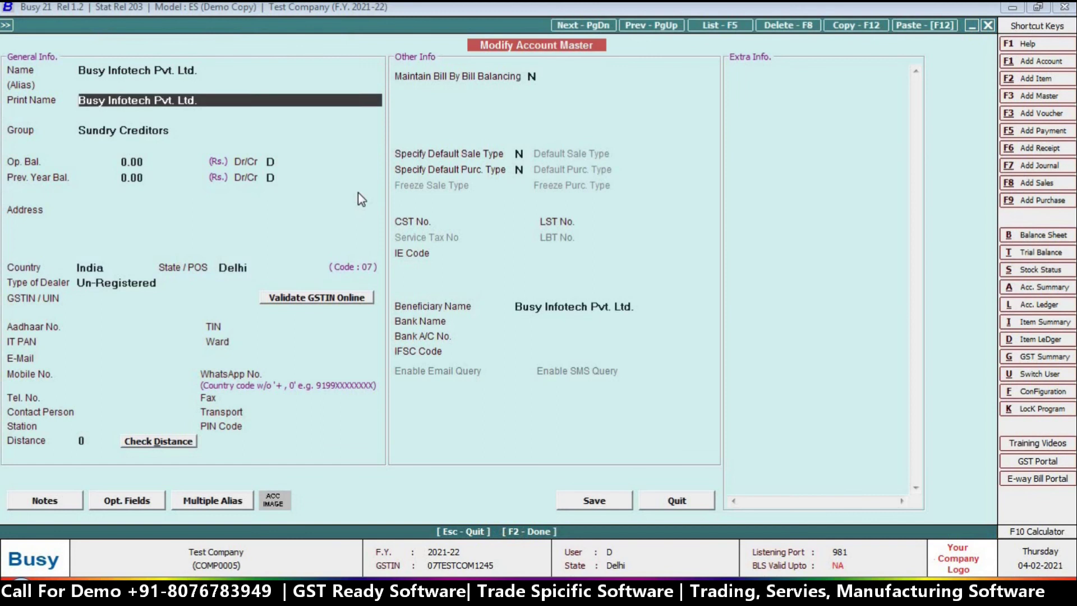
pyautogui.click(140, 359)
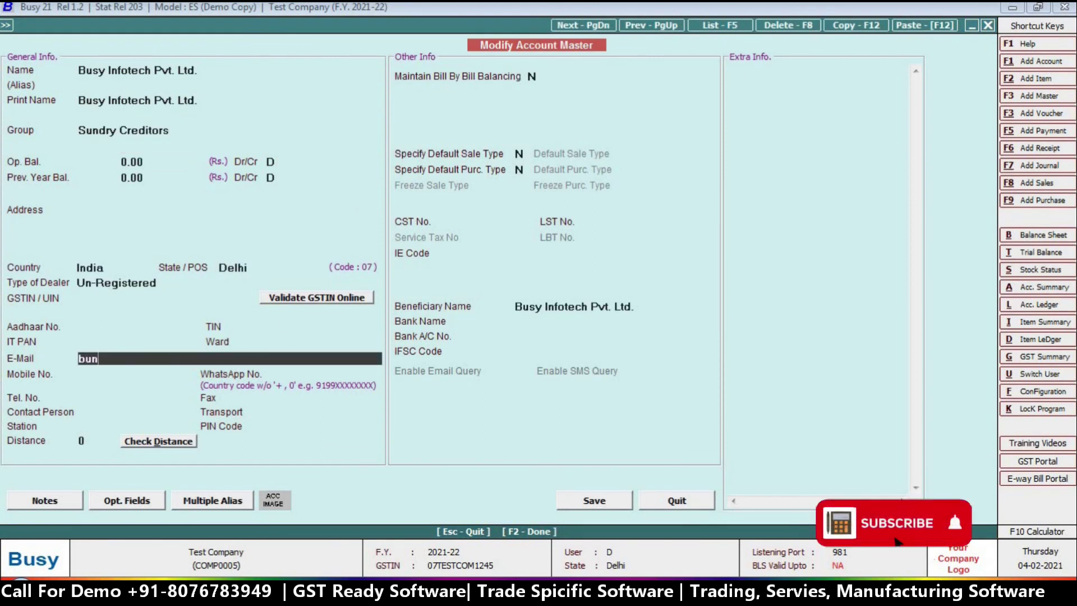
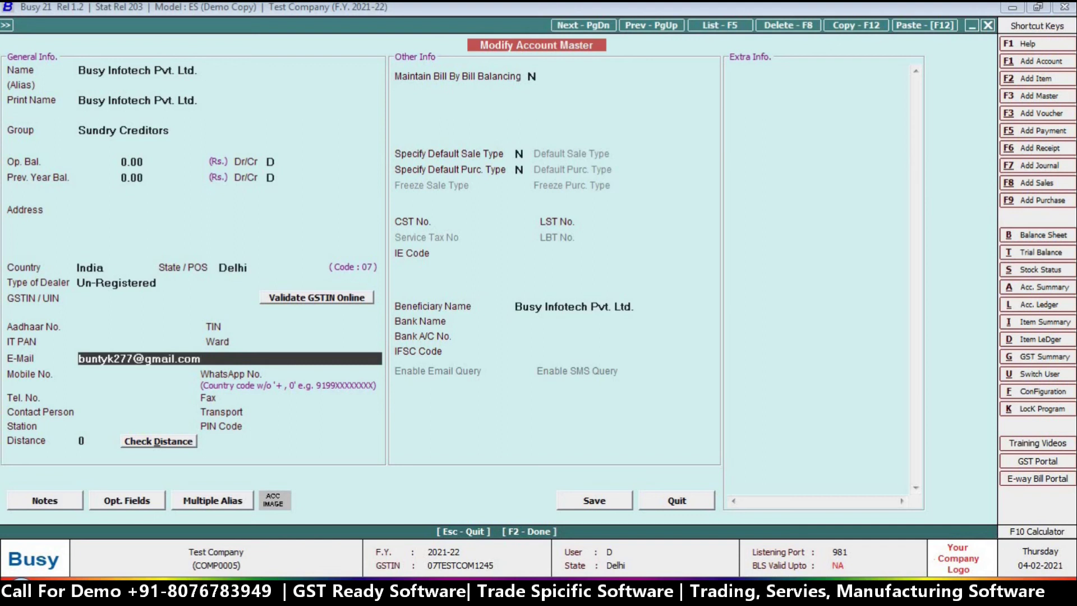
pyautogui.press('Return')
pyautogui.press('Return')
pyautogui.press('Return')
pyautogui.press('F2')
pyautogui.press('Return')
pyautogui.press('Escape')
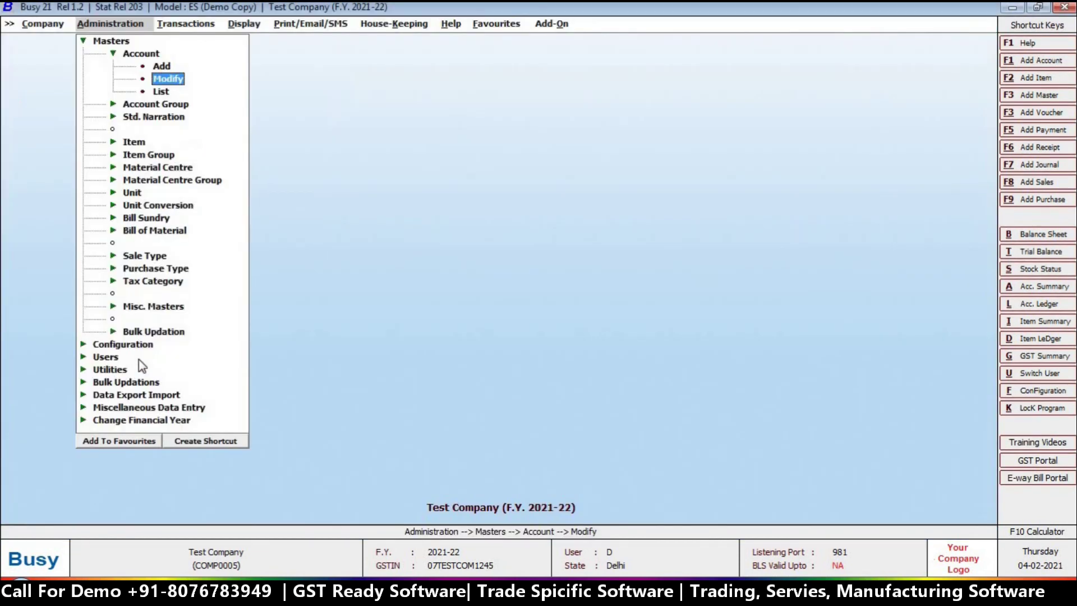
pyautogui.press('Right')
# - Open sales voucher 3/2021-22, send it by Email from Invoice Printing, and dismiss the SMTP sign-in error
pyautogui.press('Down')
pyautogui.press('Return')
pyautogui.press('Return')
pyautogui.press('Return')
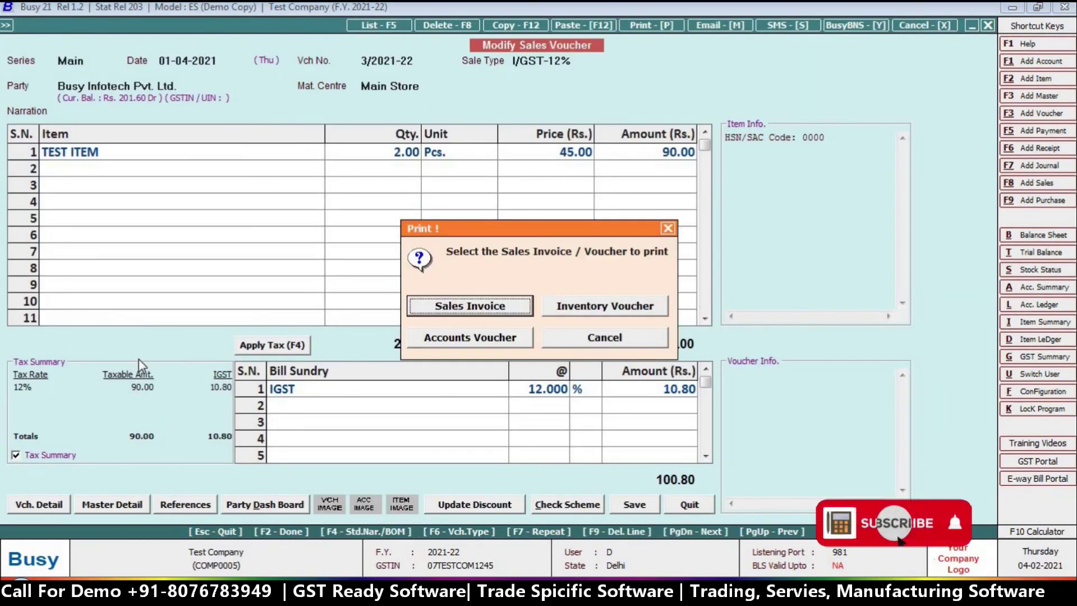
pyautogui.hotkey('alt', 'p')
pyautogui.press('Escape')
pyautogui.press('Return')
pyautogui.press('Return')
pyautogui.press('Right')
pyautogui.press('Right')
pyautogui.press('Right')
pyautogui.press('Return')
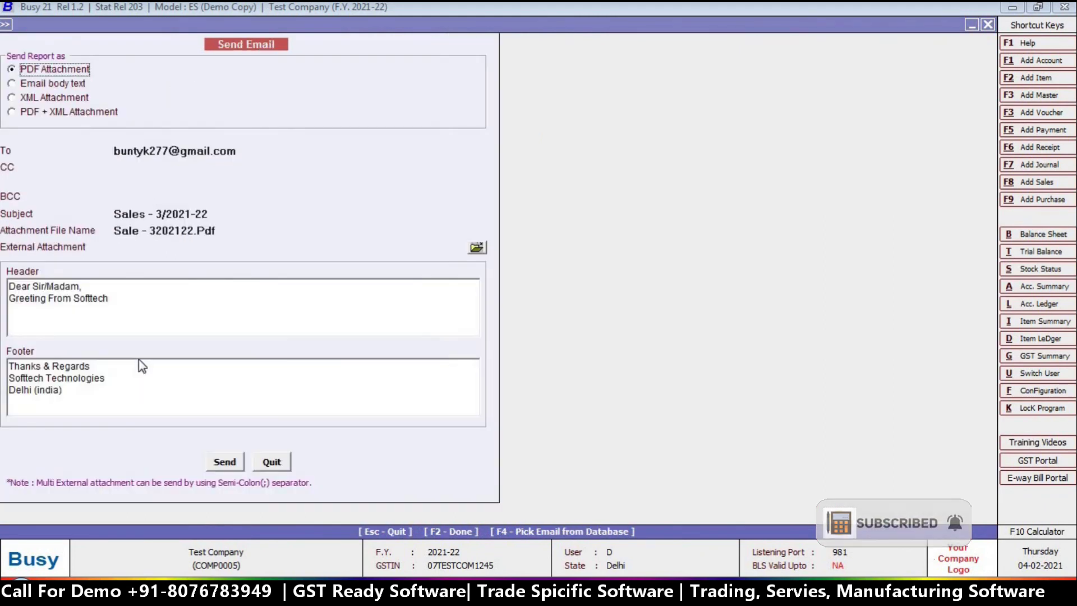
pyautogui.click(225, 462)
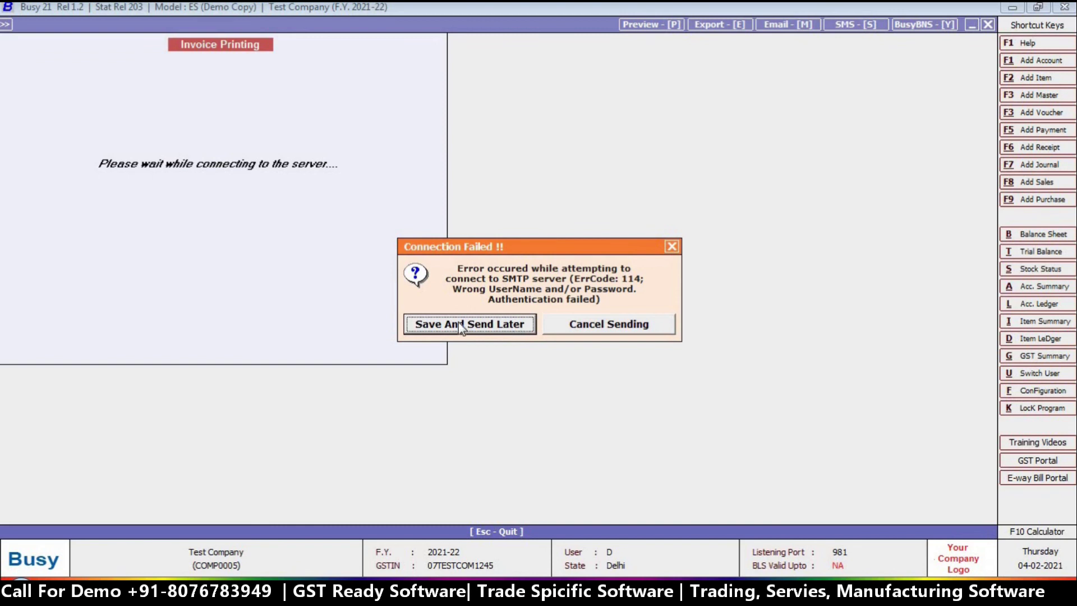
pyautogui.click(614, 328)
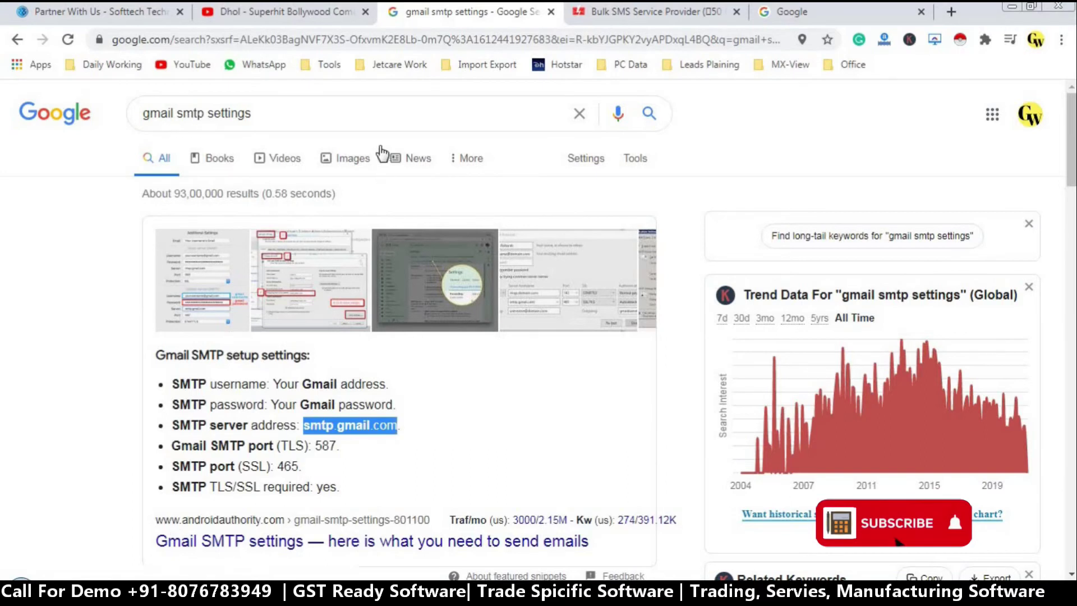
# - Switch Chrome to the company's sending Google account
pyautogui.click(1030, 115)
pyautogui.scroll(1, 902, 439)
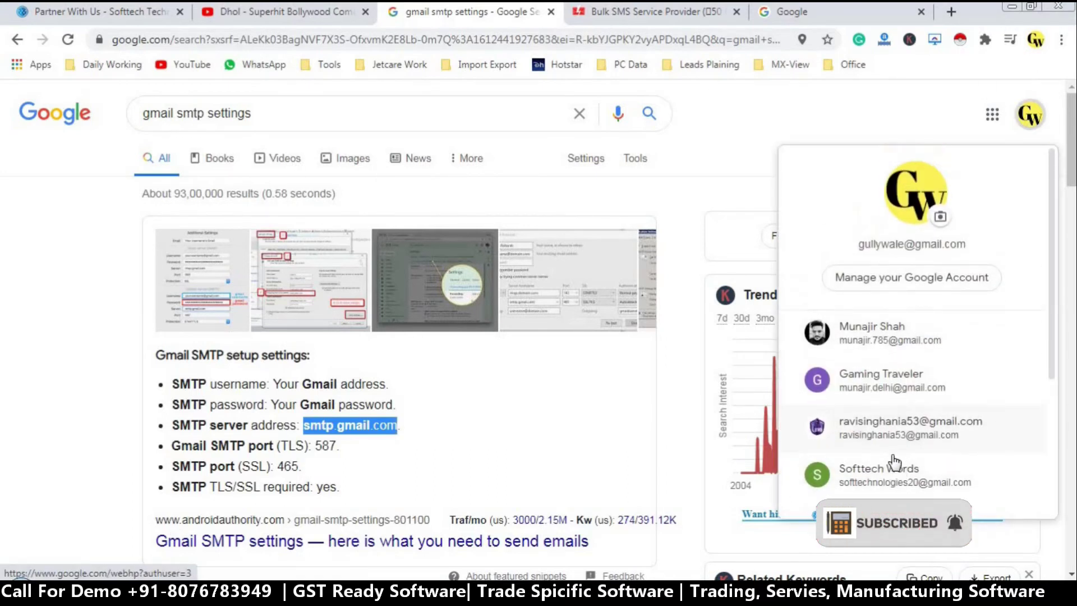
pyautogui.click(893, 492)
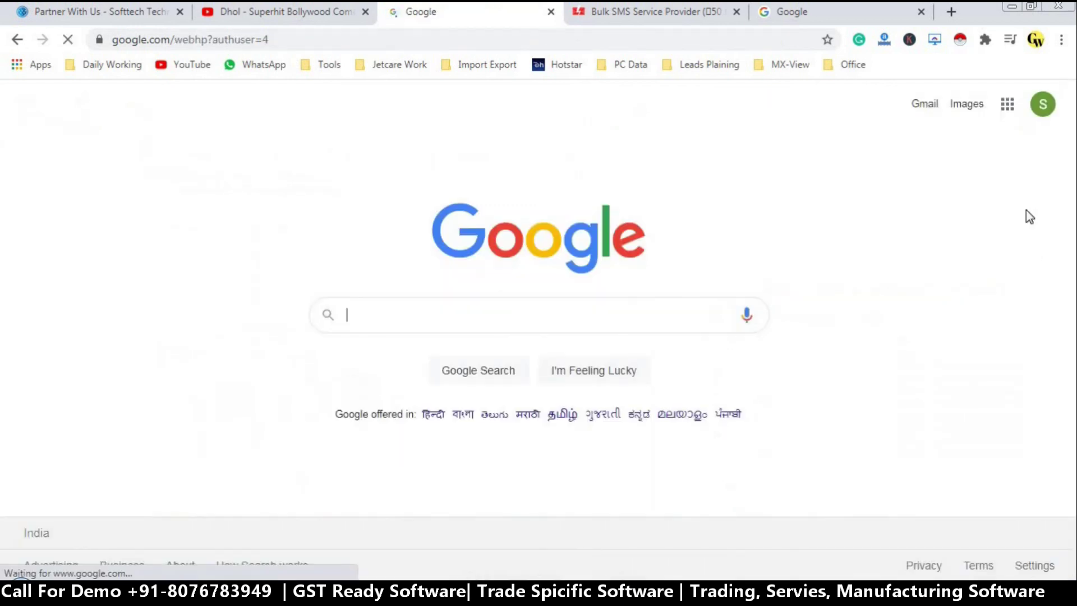
# - Turn on Less secure app access under the account's Security settings
pyautogui.click(1042, 107)
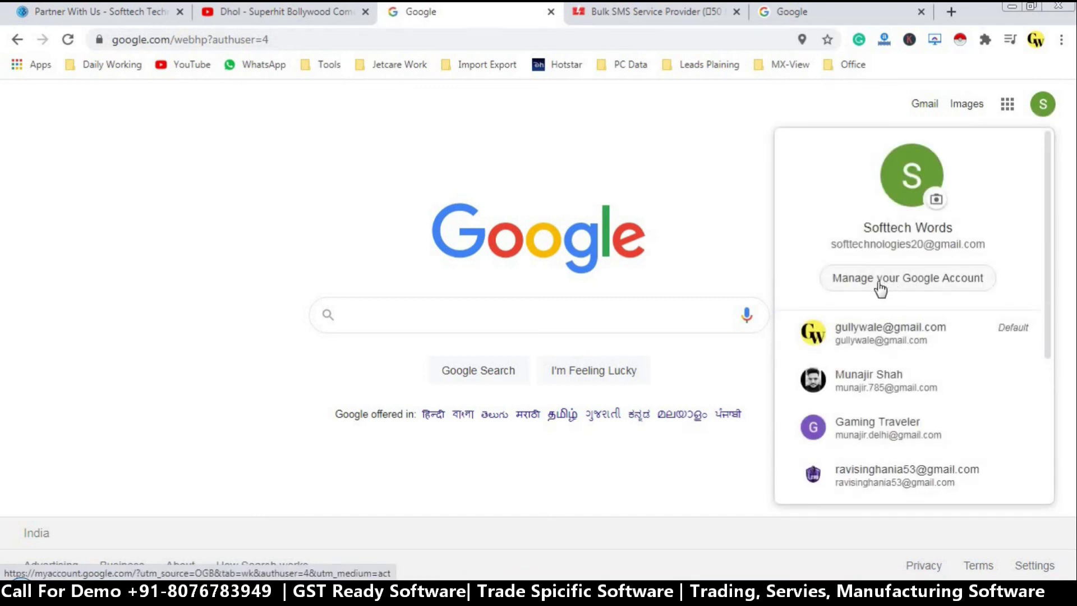
pyautogui.click(915, 285)
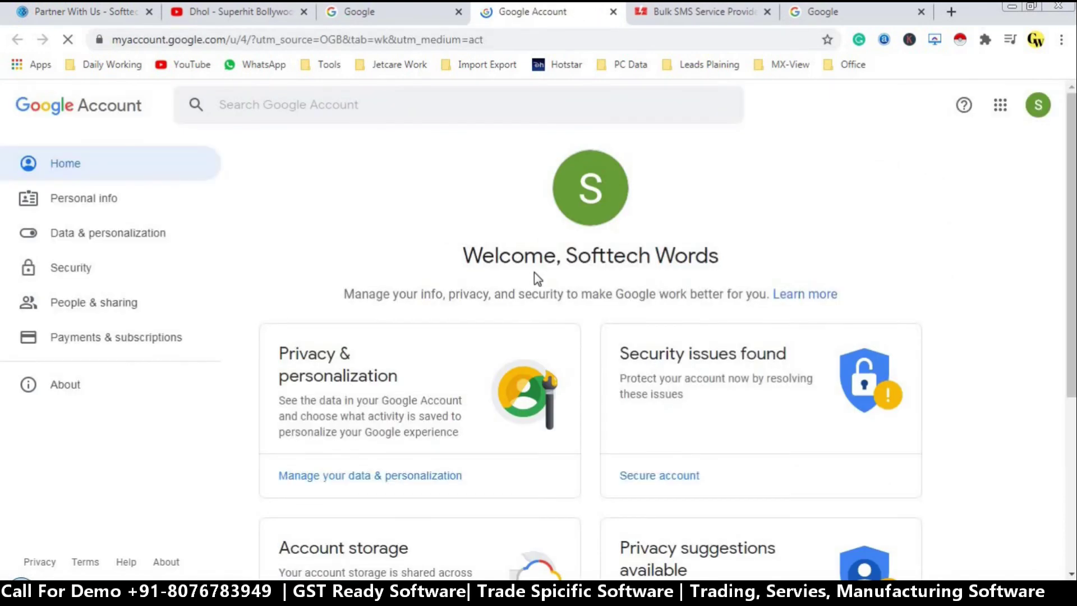
pyautogui.click(62, 276)
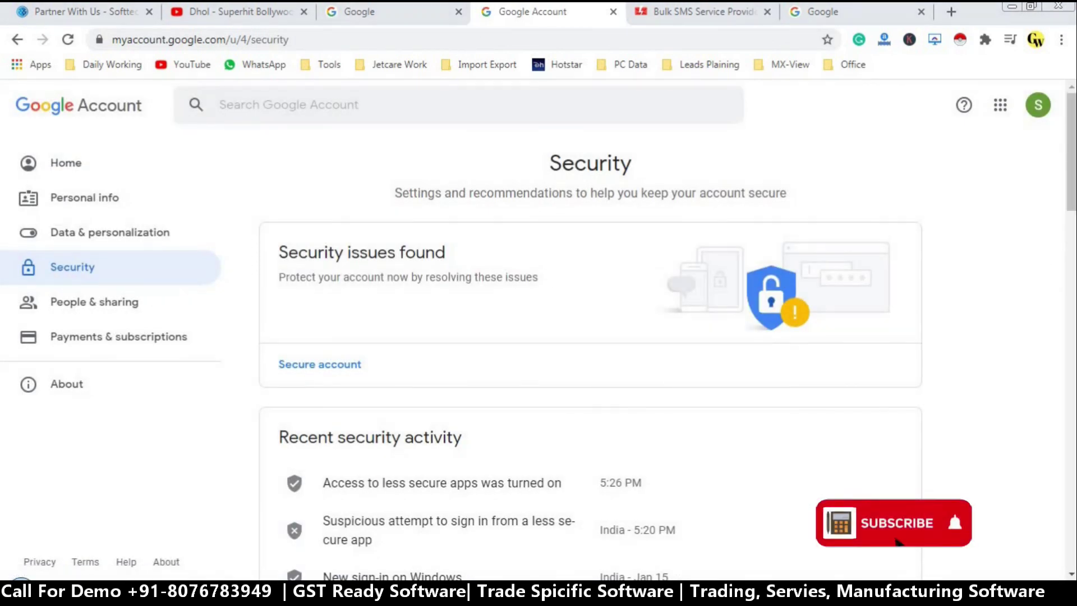
pyautogui.moveTo(1072, 152); pyautogui.dragTo(1052, 469)
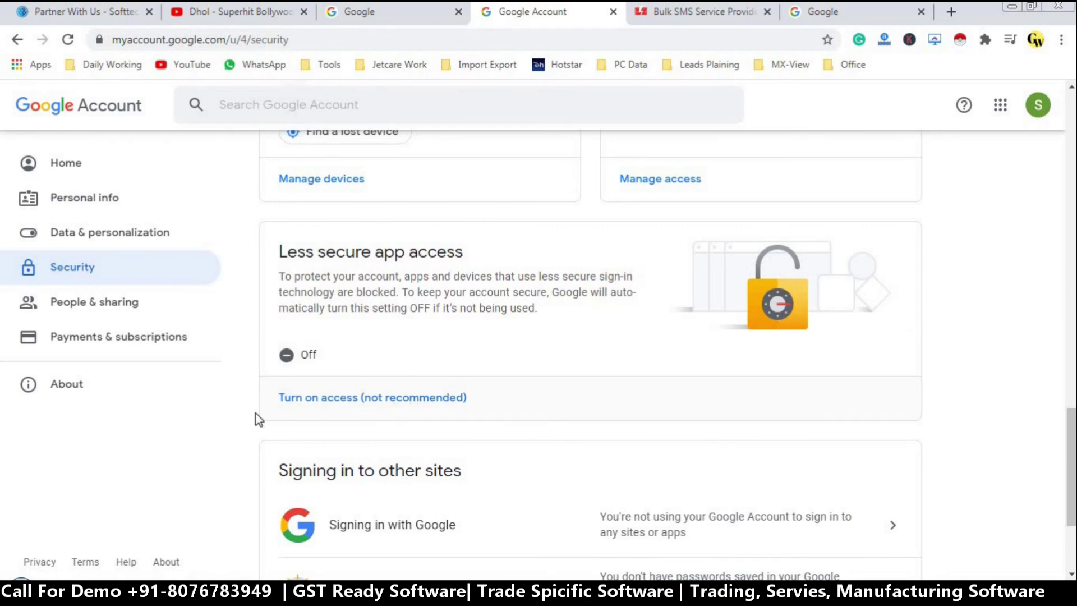
pyautogui.click(344, 400)
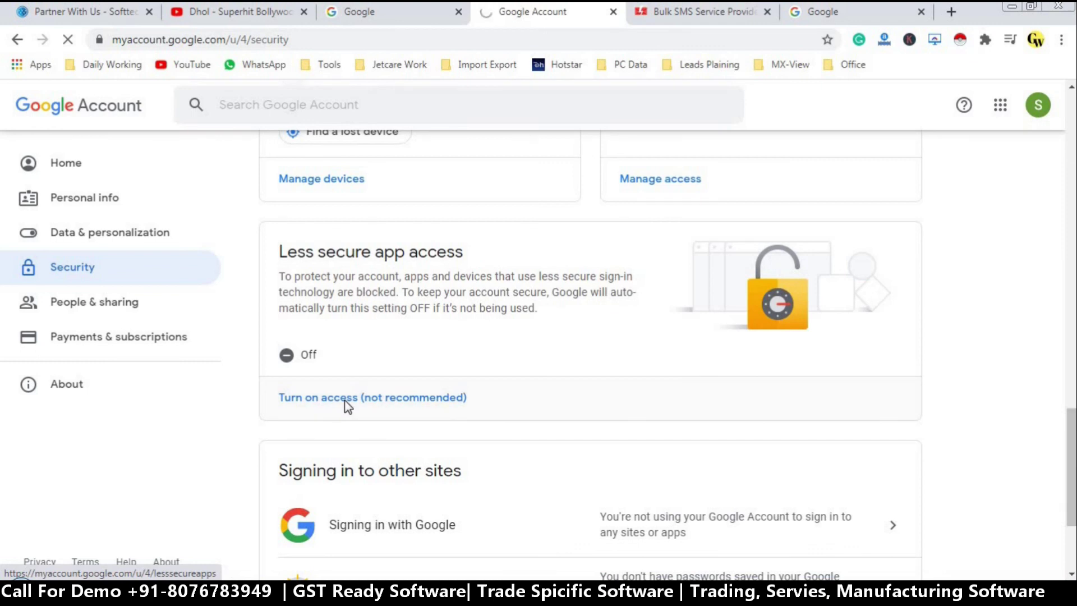
pyautogui.click(600, 331)
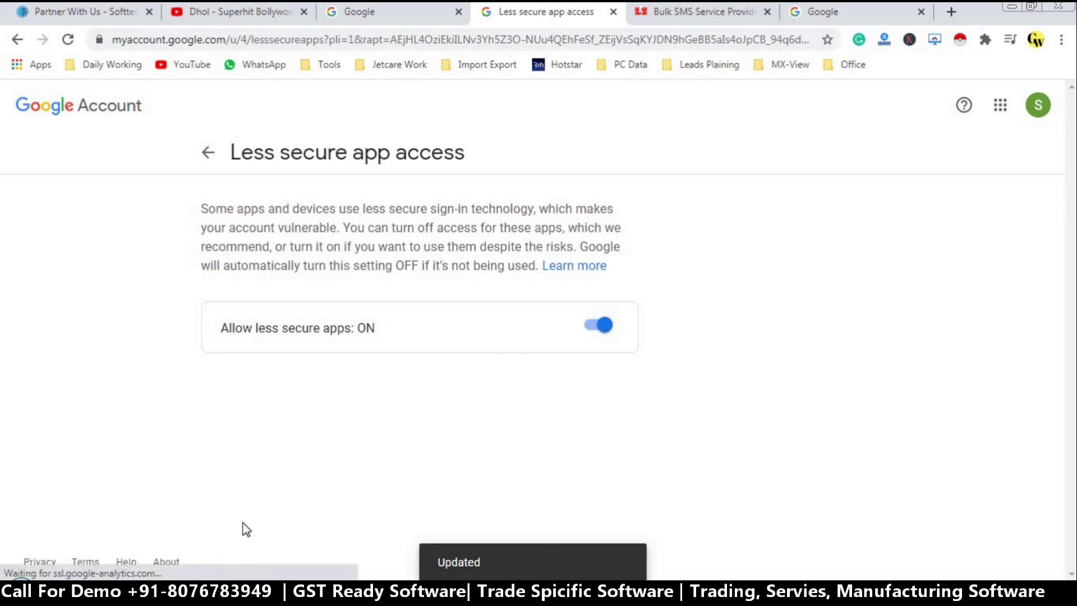
pyautogui.click(268, 553)
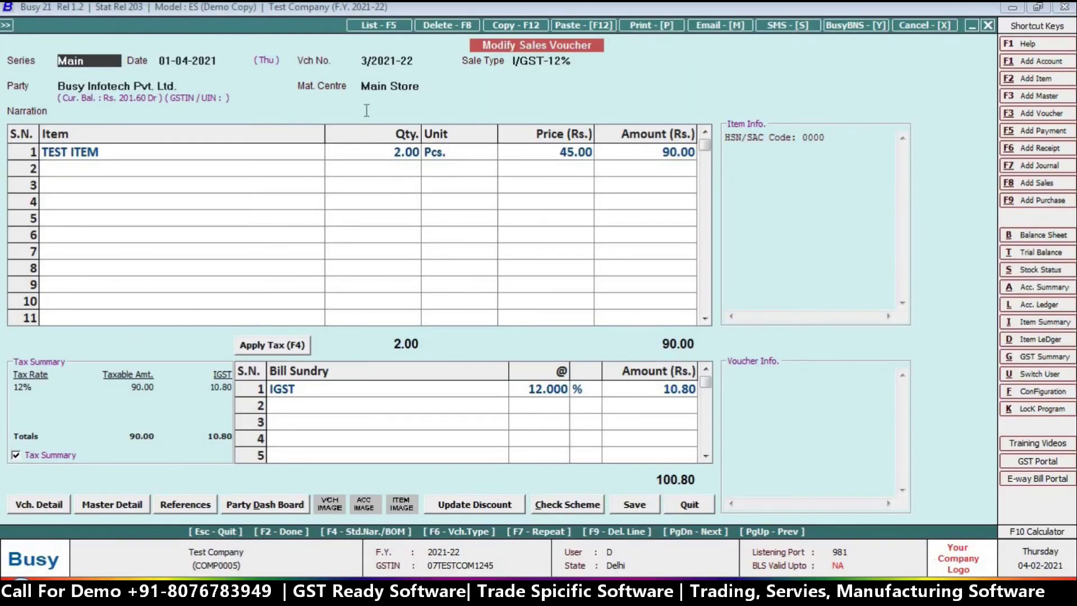
# - Re-send sales invoice 3/2021-22 by Email and acknowledge the Email Sent confirmation
pyautogui.hotkey('alt', 'p')
pyautogui.press('Return')
pyautogui.press('Return')
pyautogui.press('Return')
pyautogui.press('Return')
pyautogui.press('Right')
pyautogui.press('Right')
pyautogui.press('Right')
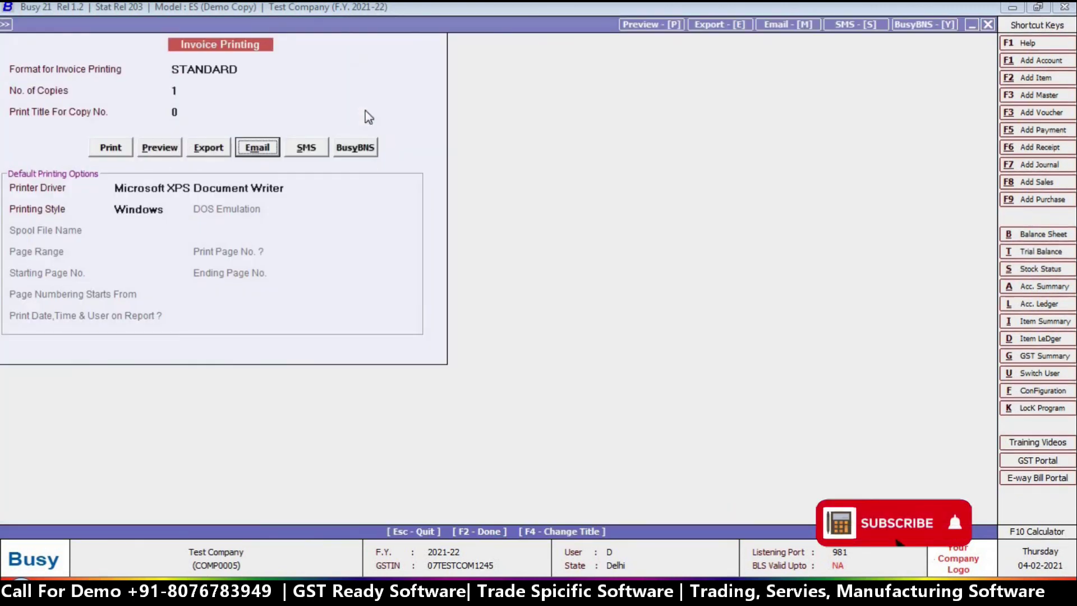
pyautogui.press('Return')
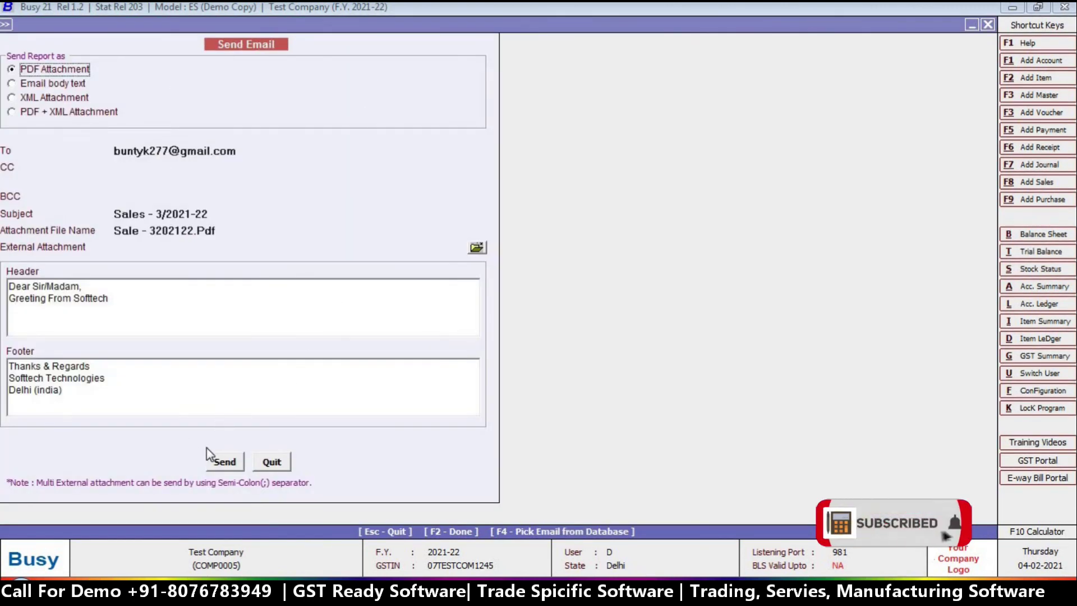
pyautogui.click(222, 458)
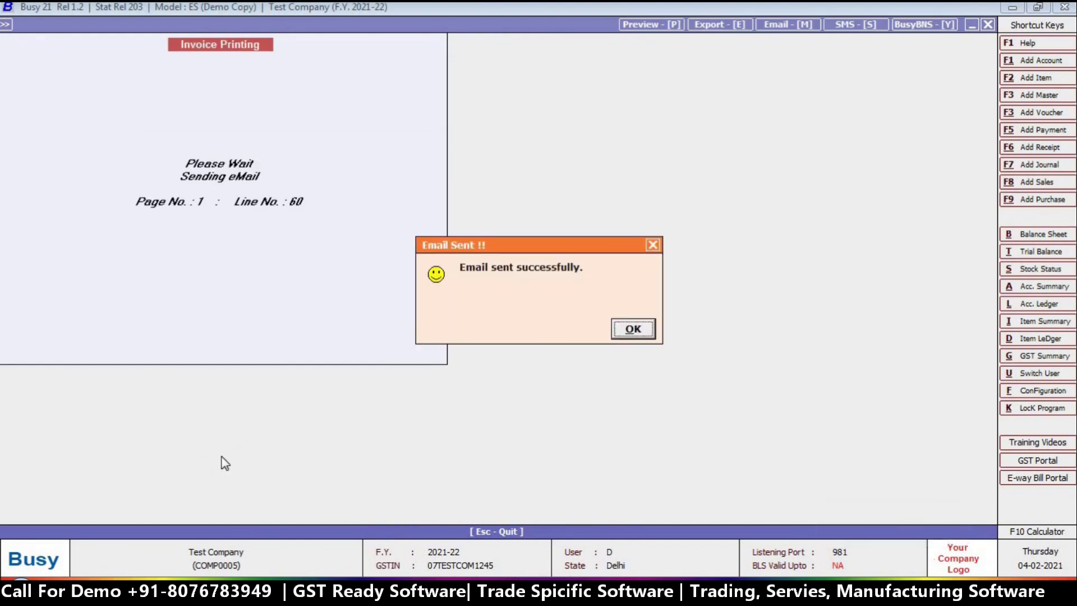
pyautogui.click(647, 330)
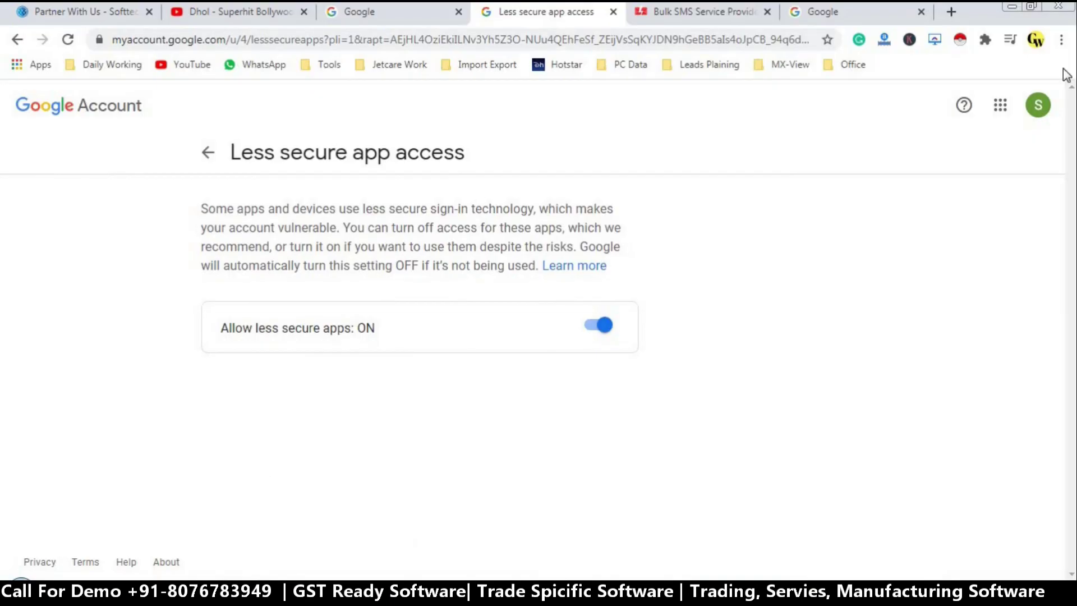
# - Open the 'Sales - 3/2021-22' e-mail in a private browsing window
pyautogui.click(1061, 41)
pyautogui.click(1001, 101)
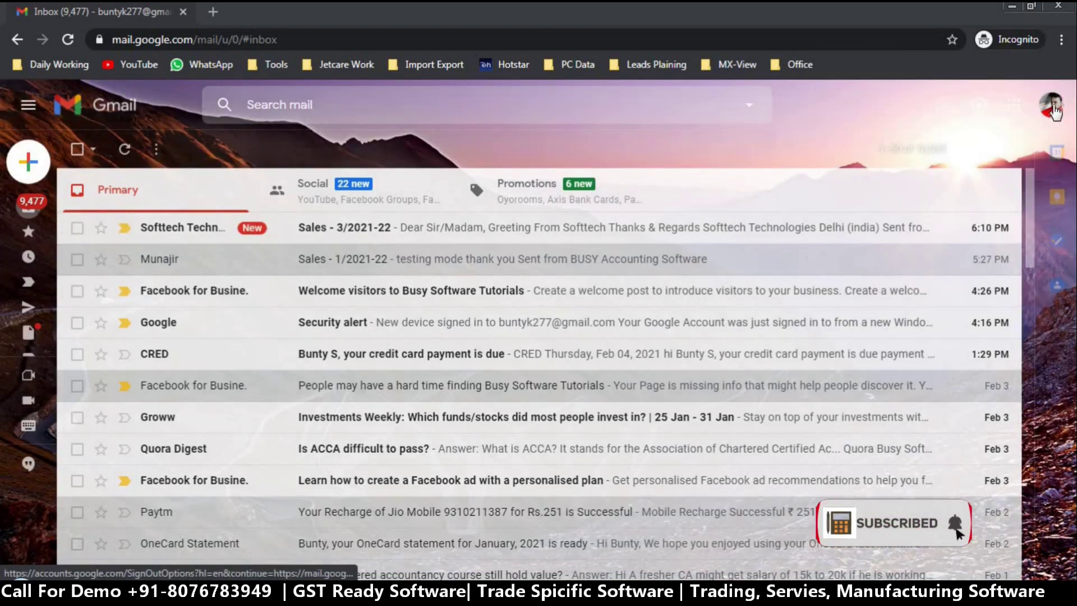
pyautogui.click(320, 229)
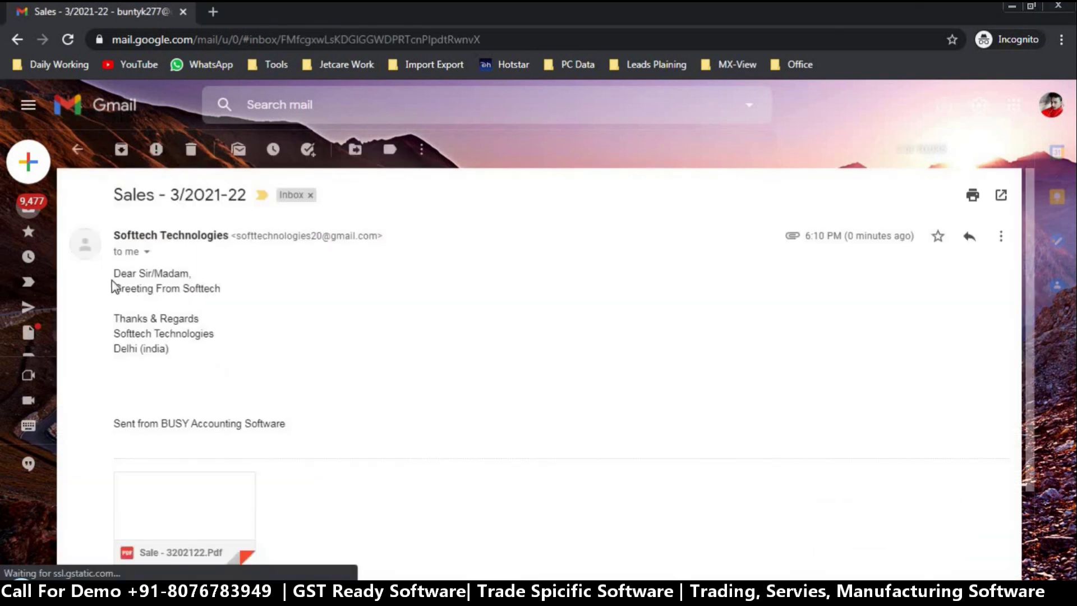
# - Read the message body, preview the Sale - 3202122.Pdf attachment, then go back to the inbox
pyautogui.moveTo(112, 278); pyautogui.dragTo(142, 287)
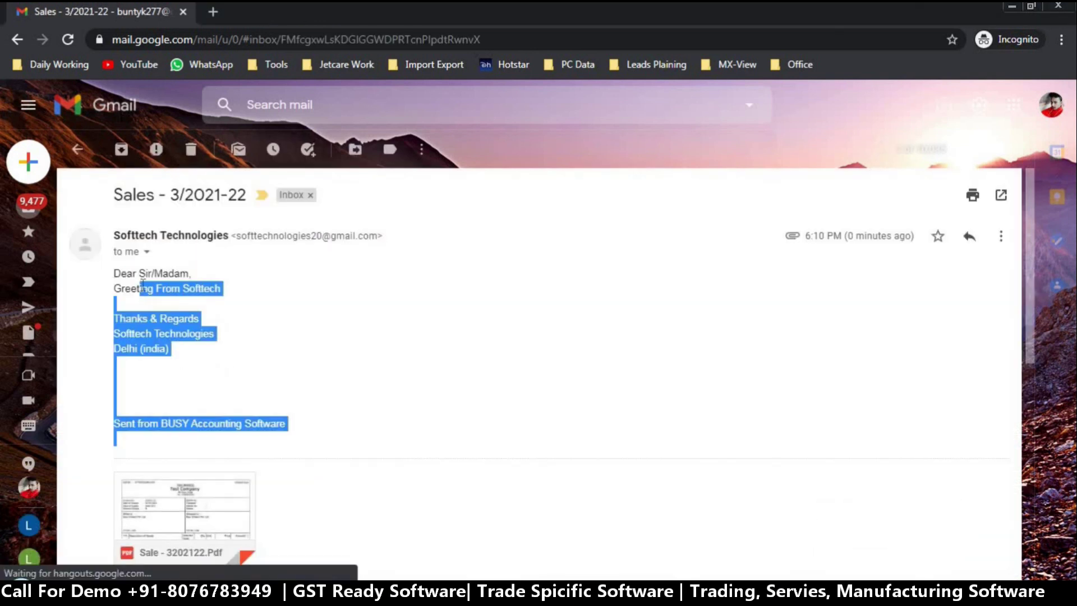
pyautogui.click(164, 312)
pyautogui.moveTo(238, 291); pyautogui.dragTo(160, 280)
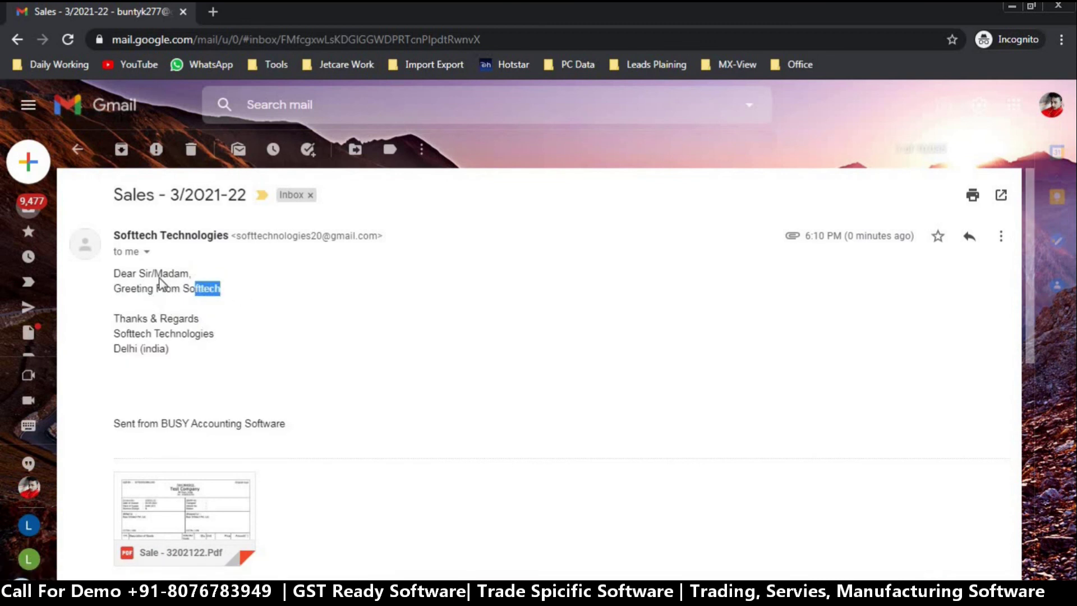
pyautogui.moveTo(192, 360); pyautogui.dragTo(114, 271)
pyautogui.scroll(-4, 1022, 356)
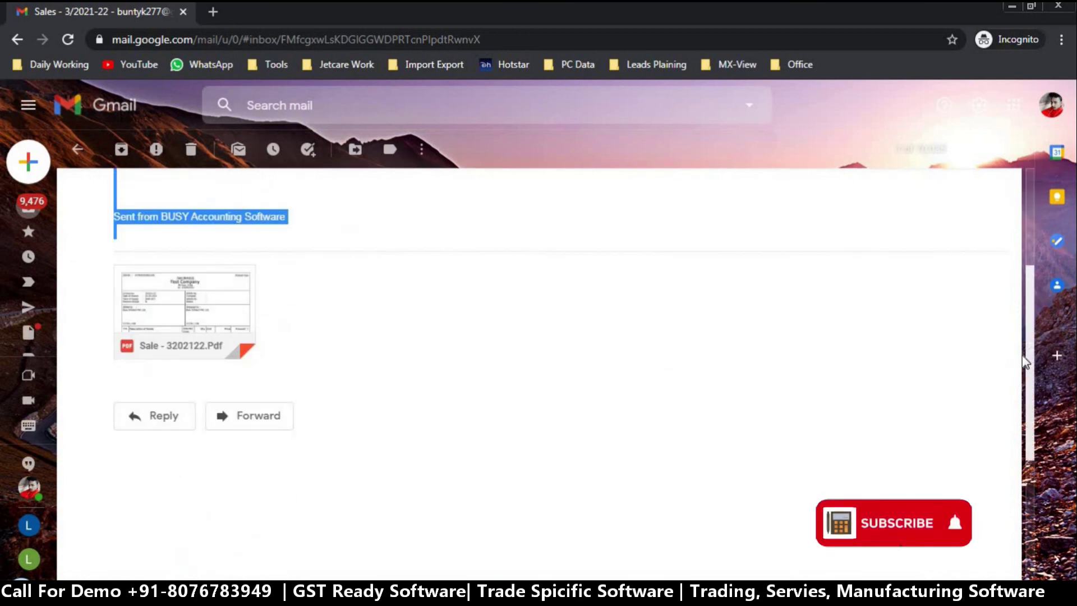
pyautogui.click(197, 299)
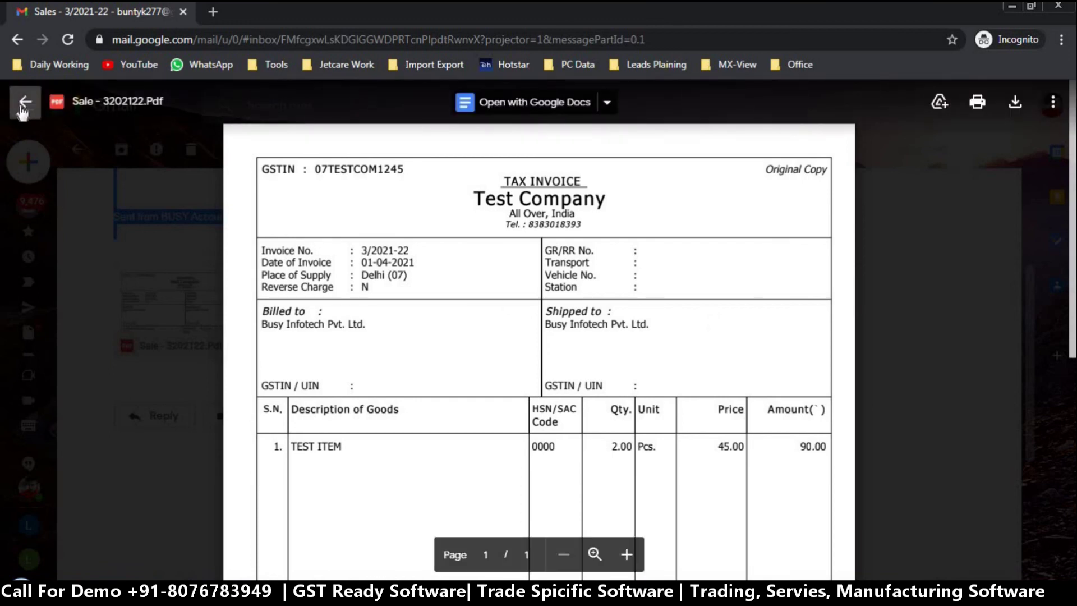
pyautogui.click(16, 186)
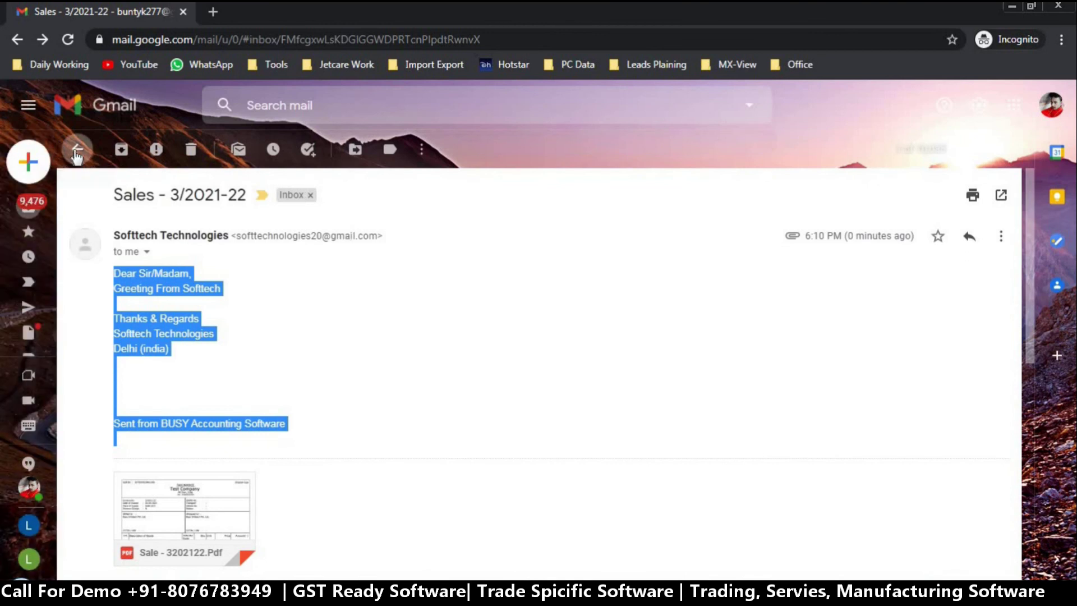
pyautogui.click(78, 150)
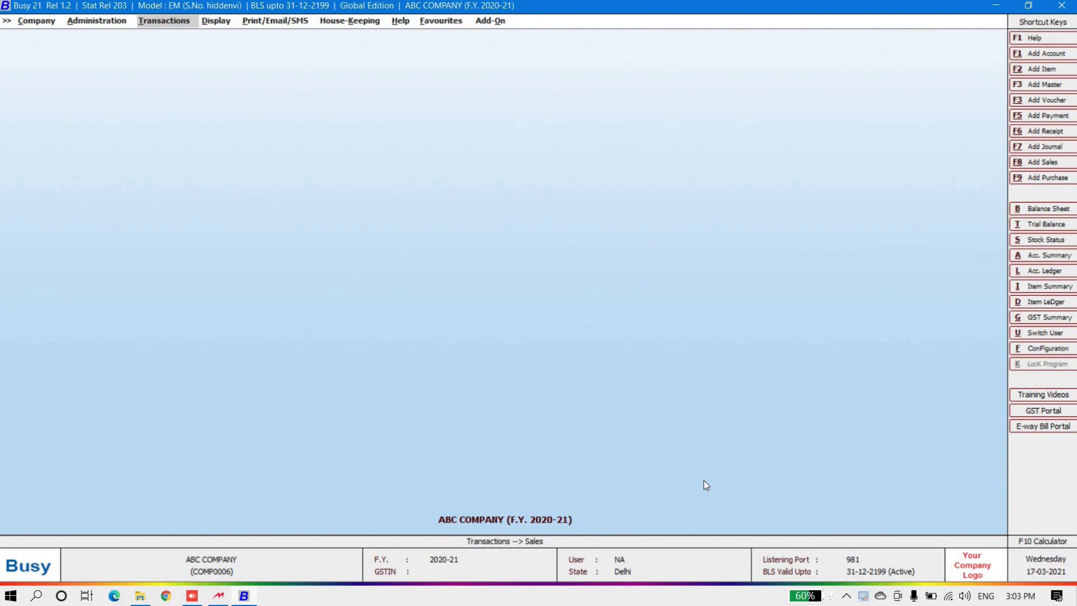
# - Create the new year from 01-04-2021 under Administration > Change Financial Year, carrying balances forward
pyautogui.click(47, 24)
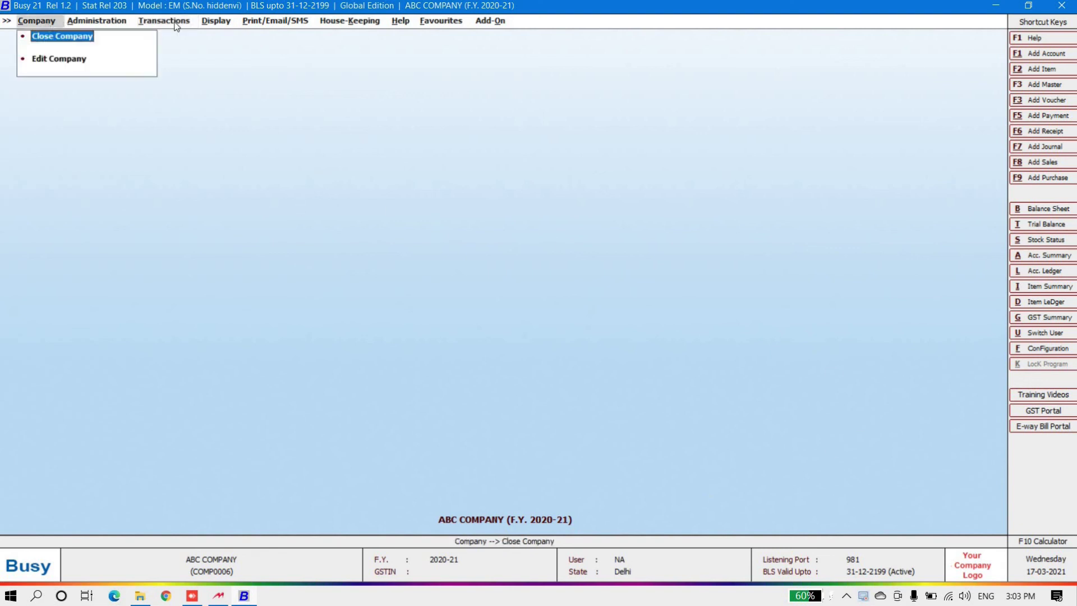
pyautogui.click(104, 20)
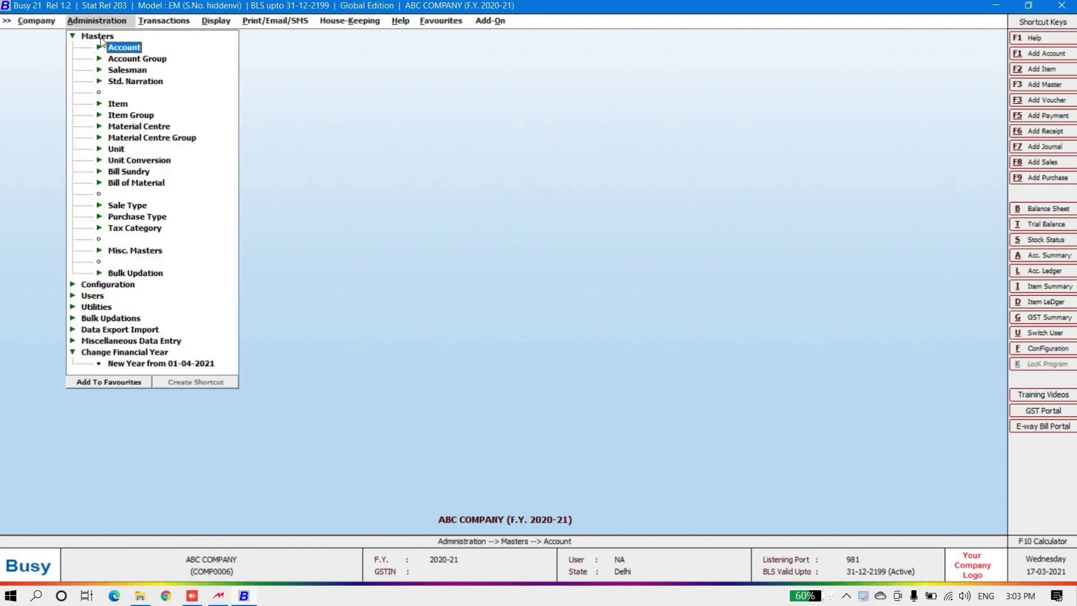
pyautogui.click(100, 38)
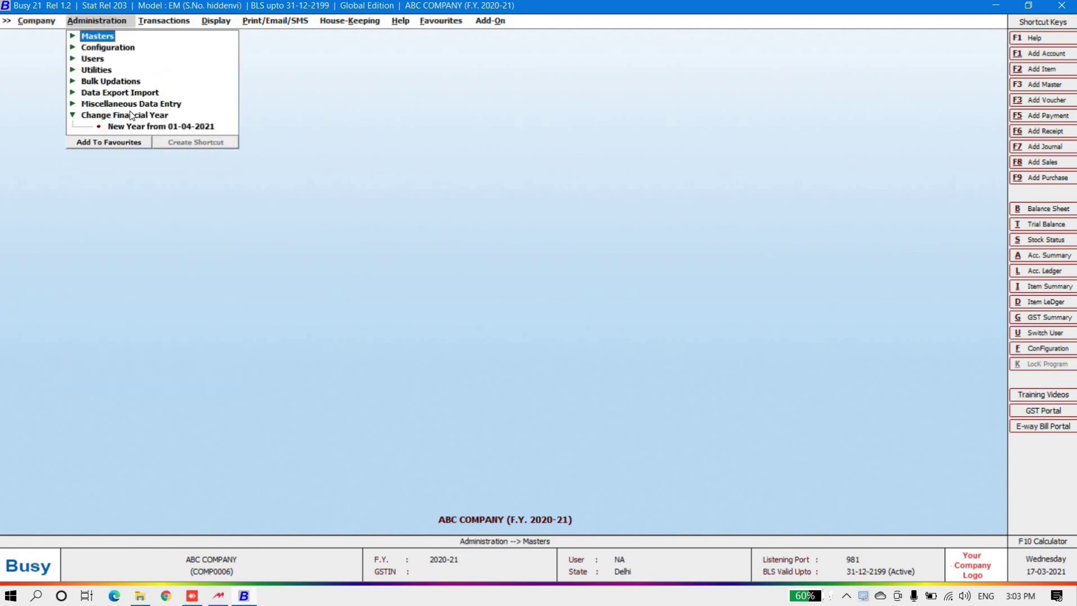
pyautogui.click(119, 115)
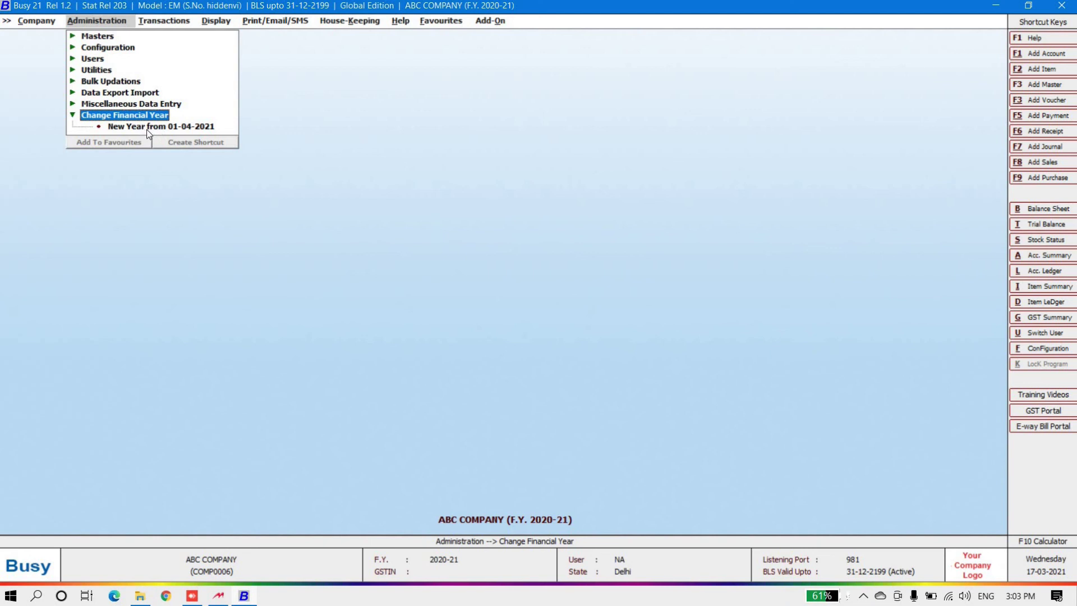
pyautogui.doubleClick(146, 128)
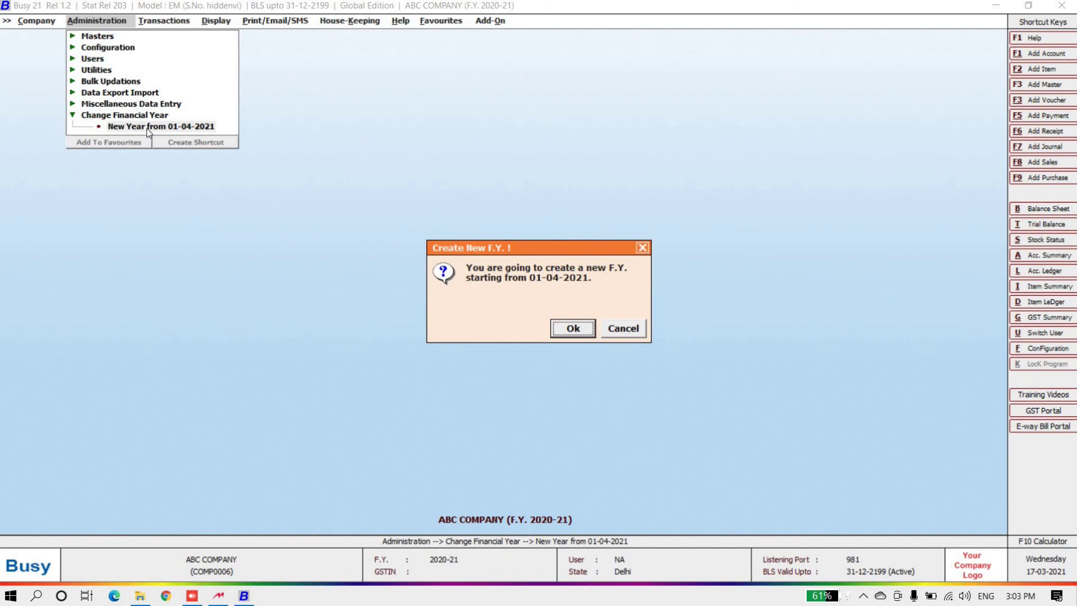
pyautogui.click(584, 333)
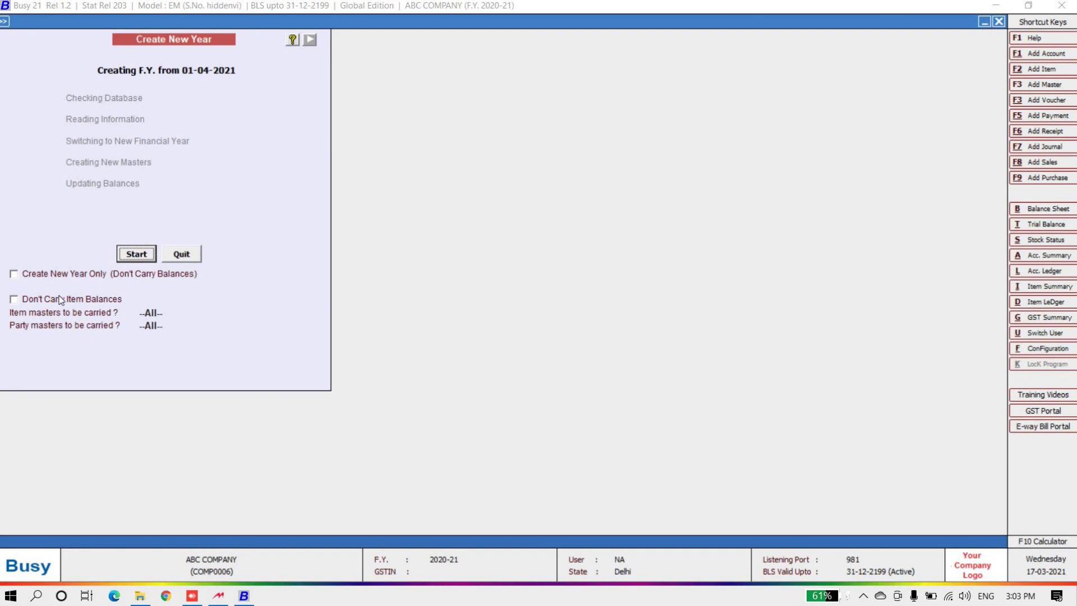
pyautogui.click(133, 252)
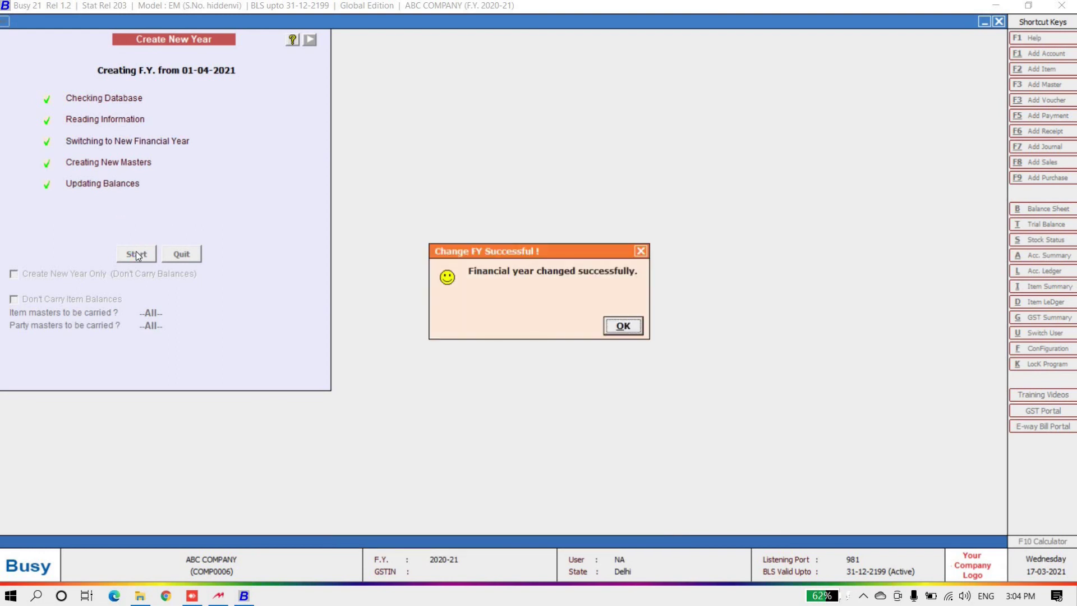
pyautogui.click(623, 326)
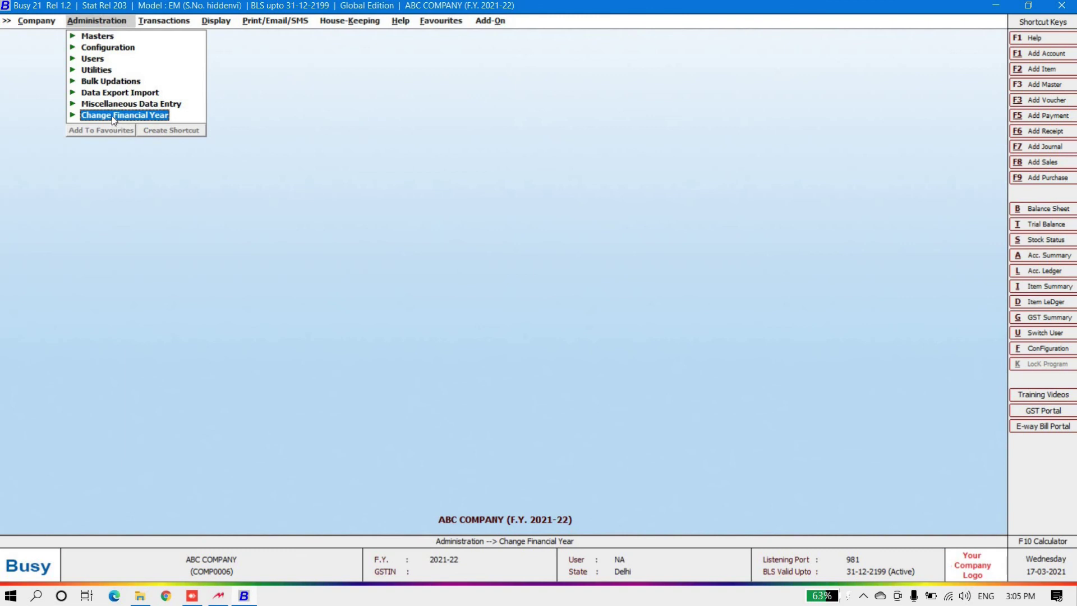
pyautogui.click(112, 115)
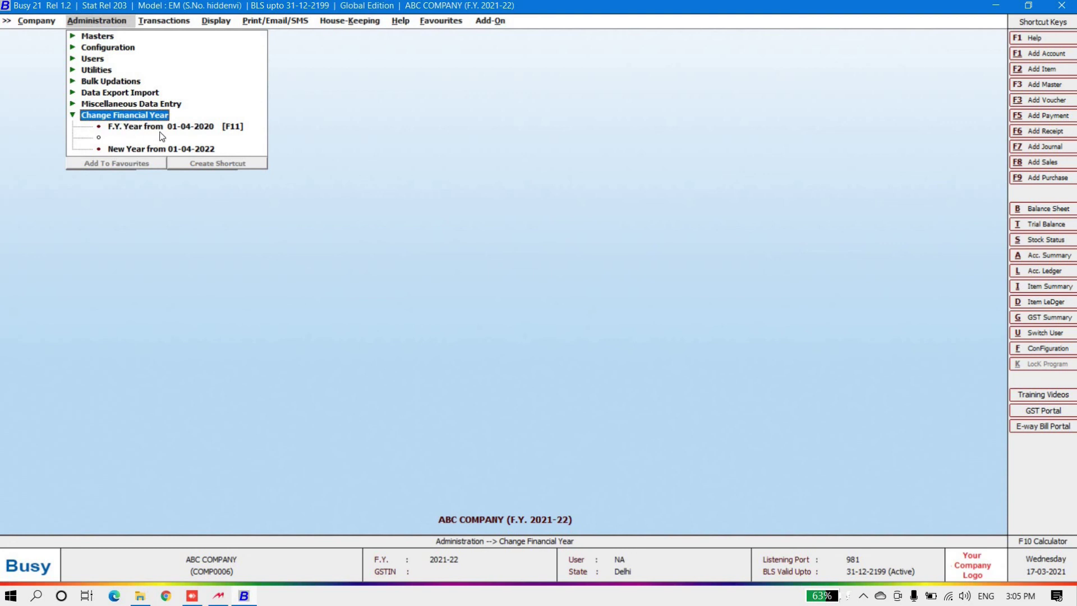
# - Collapse the financial-year options and move on to the Display menu
pyautogui.click(138, 116)
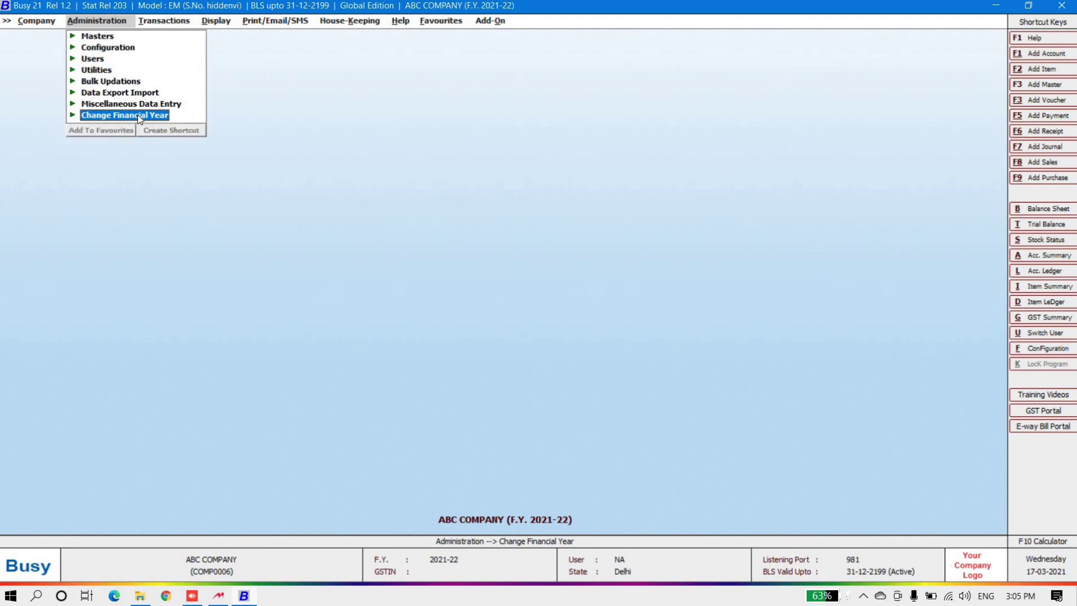
pyautogui.click(161, 21)
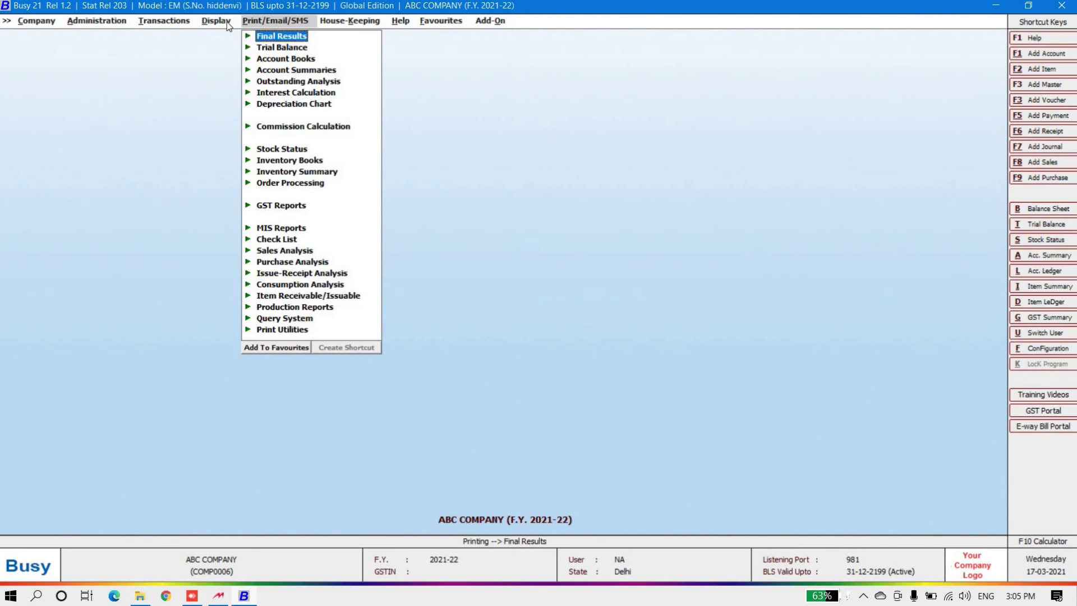
# - View the standard GG TRADERS ledger, showing opening balance Rs. 1,82,672.00 Dr
pyautogui.moveTo(225, 22)
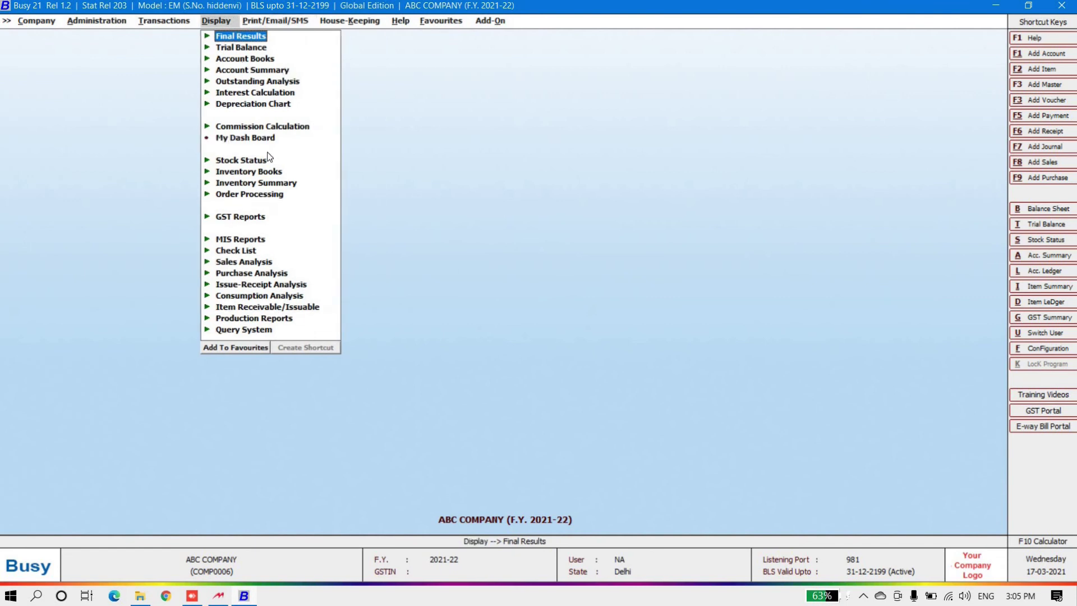
pyautogui.click(243, 58)
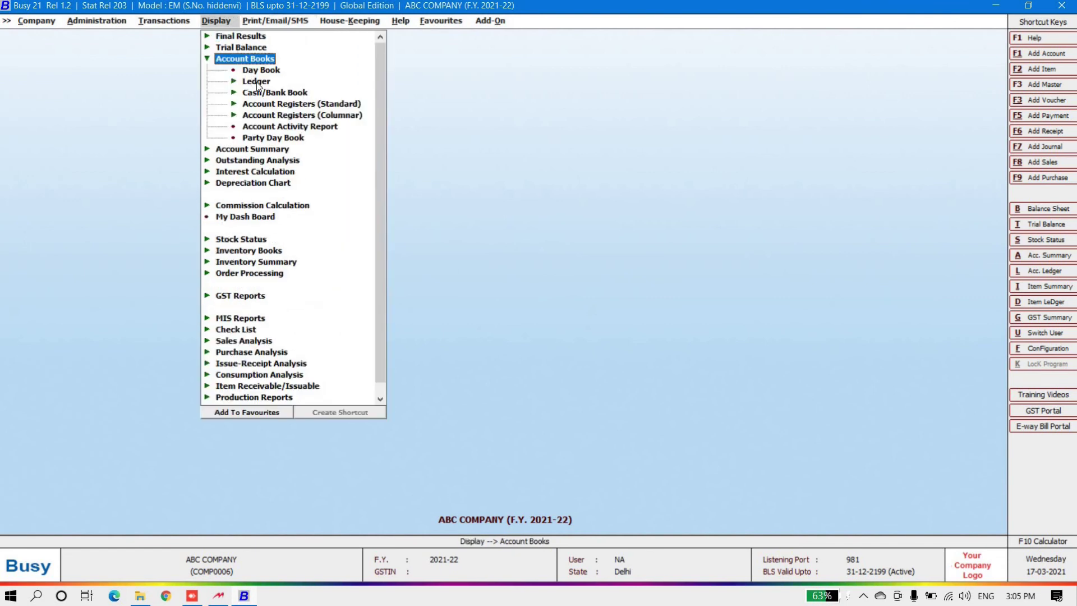
pyautogui.click(257, 82)
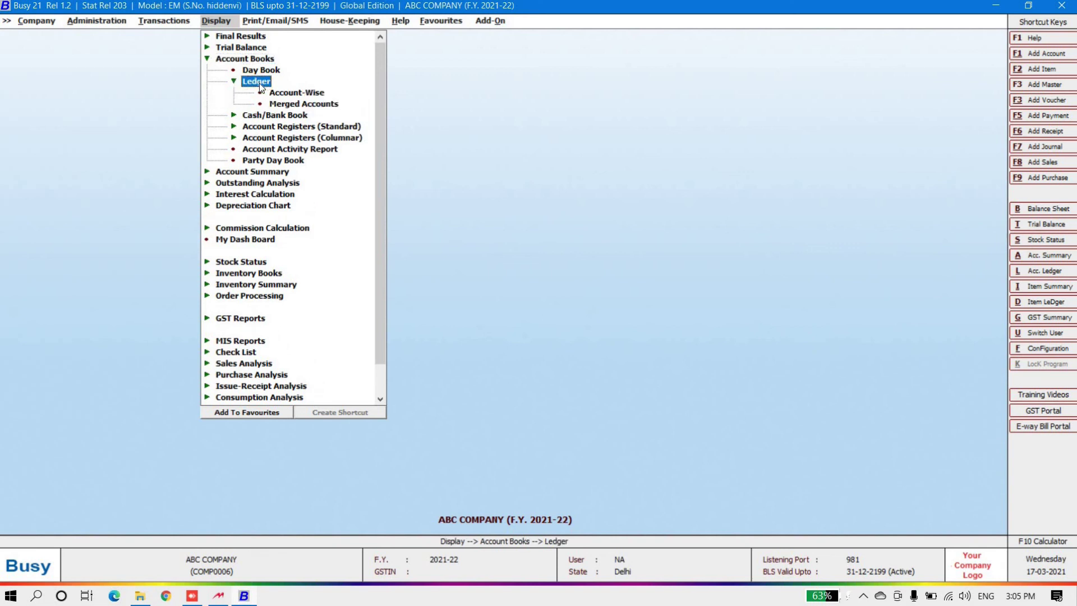
pyautogui.click(305, 93)
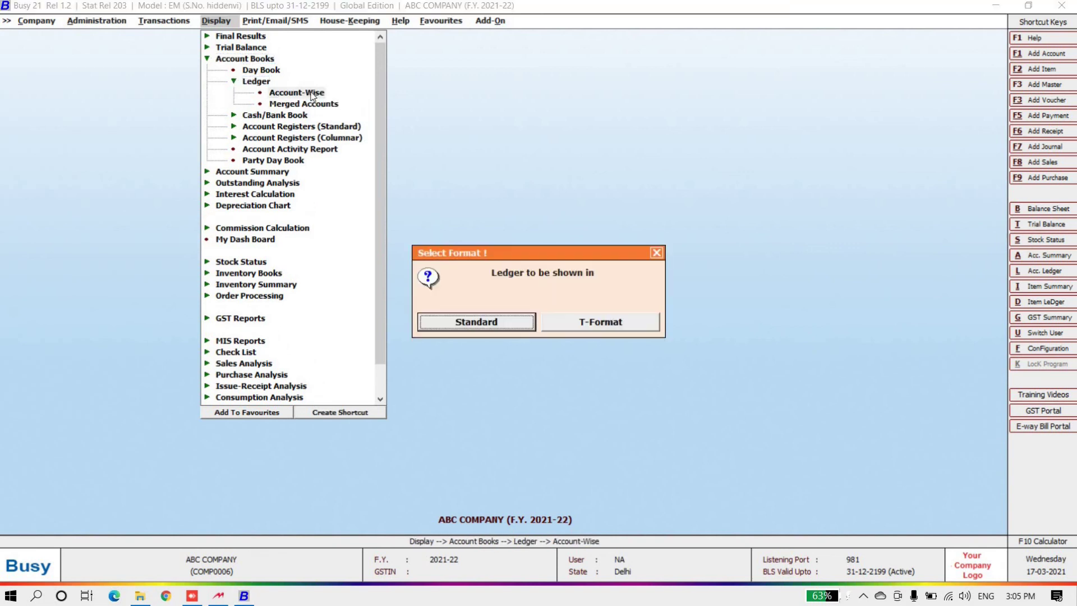
pyautogui.click(468, 322)
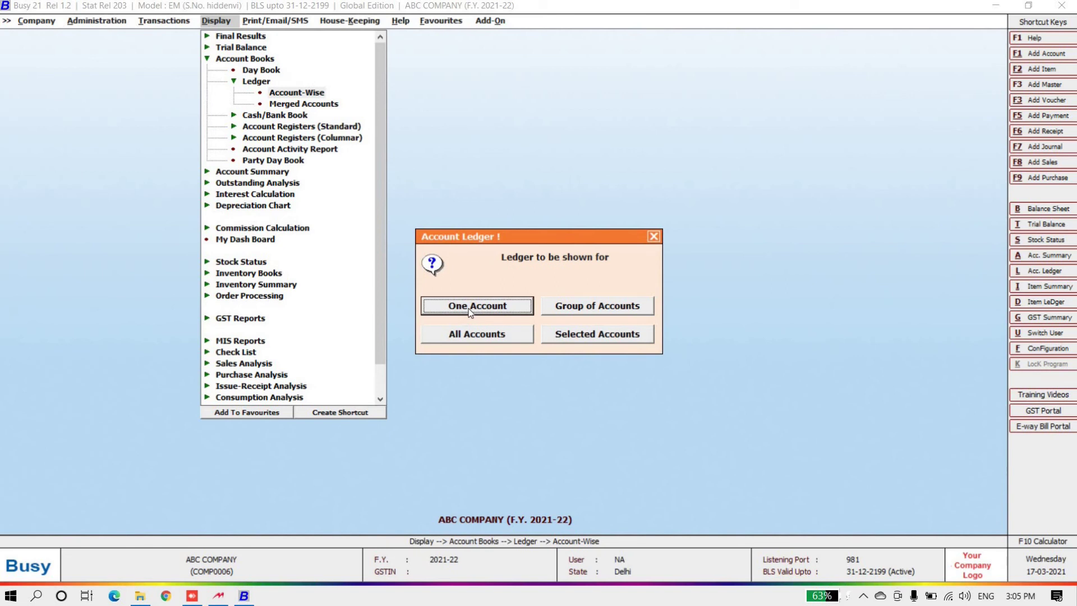
pyautogui.click(470, 310)
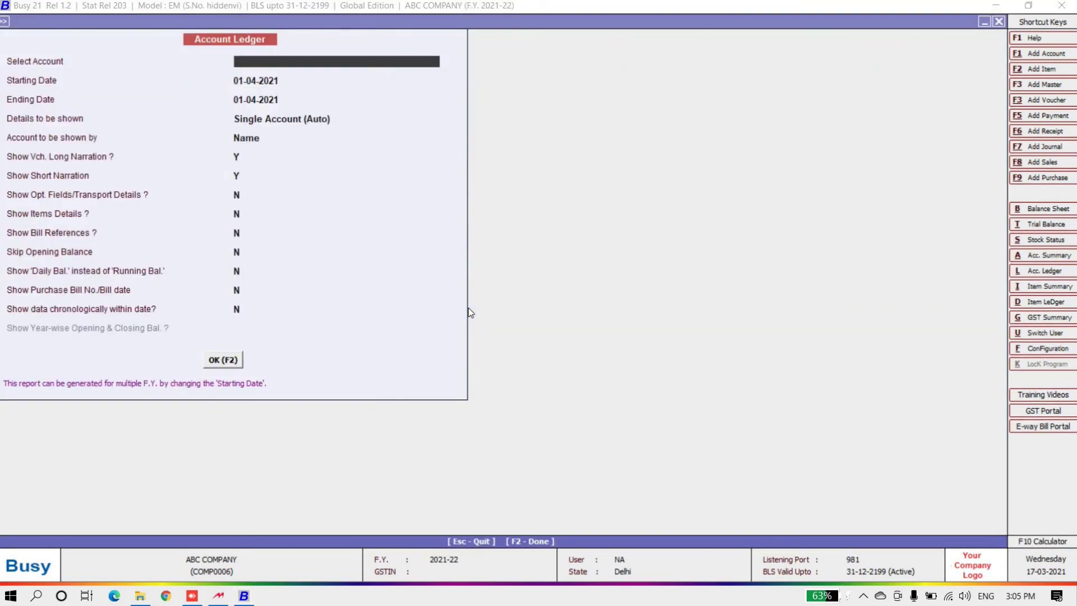
pyautogui.write('GG TRADERS')
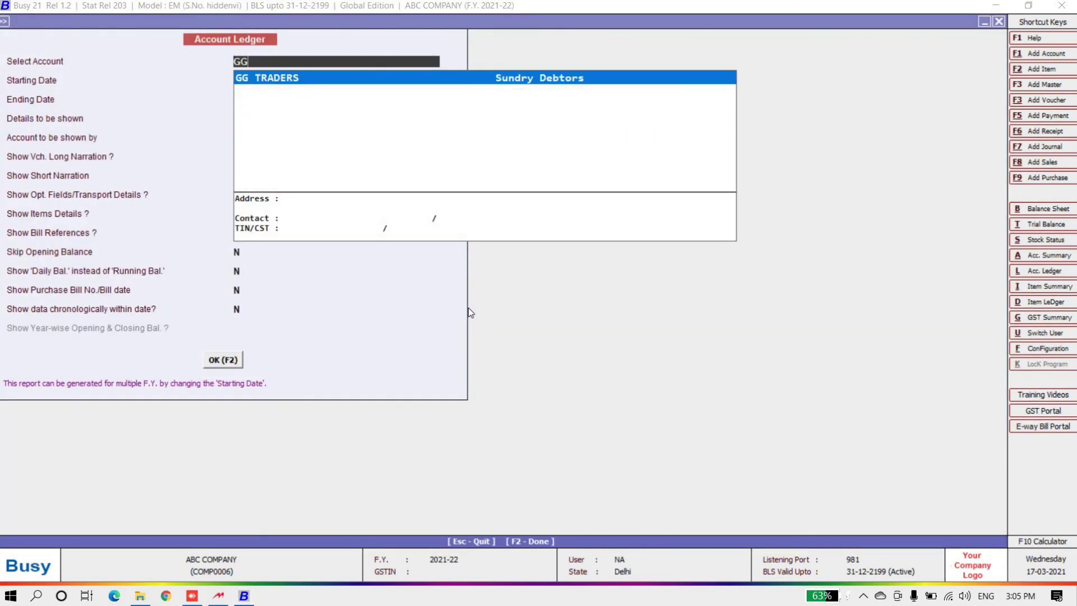
pyautogui.press('Return')
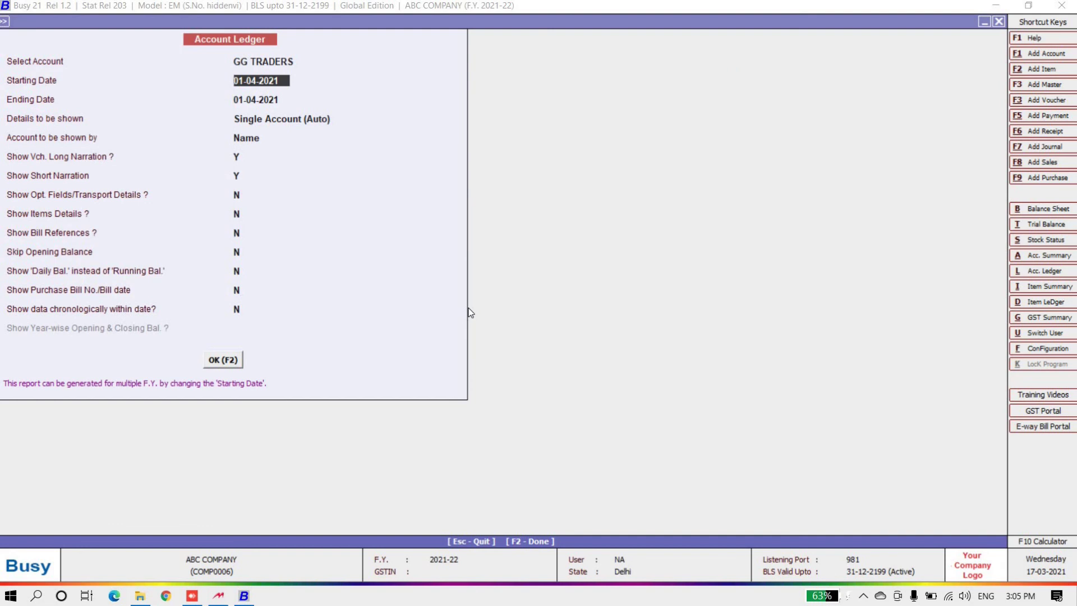
pyautogui.press('Return')
pyautogui.press('Return')
pyautogui.press('Return')
pyautogui.press('Return')
pyautogui.press('Return')
pyautogui.press('Return')
pyautogui.press('Return')
pyautogui.press('Return')
pyautogui.press('Return')
pyautogui.press('Return')
pyautogui.press('Return')
pyautogui.press('Return')
pyautogui.press('Return')
pyautogui.press('Return')
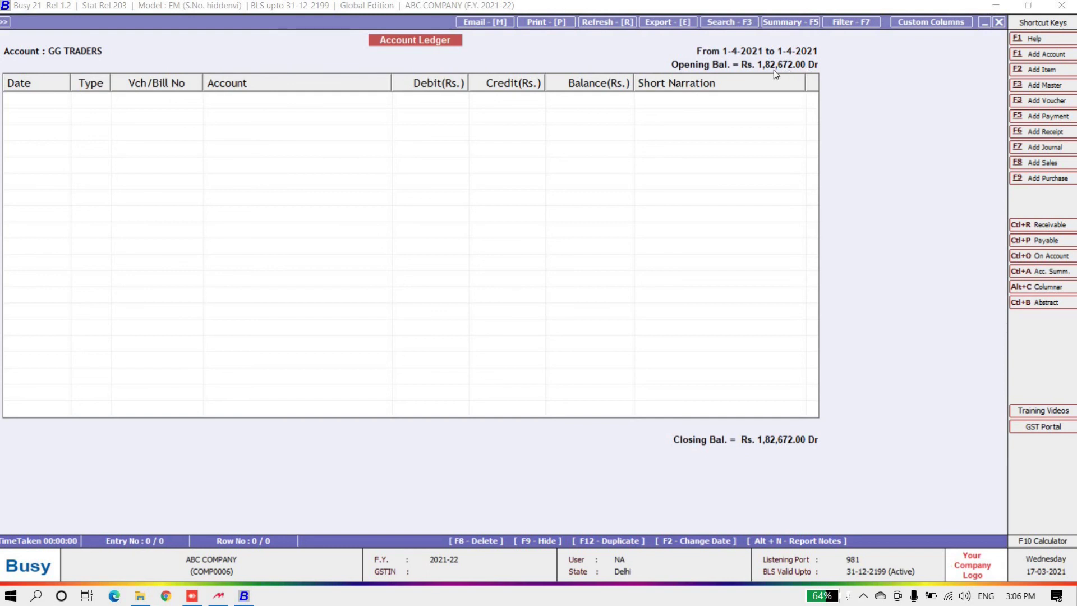
pyautogui.press('Escape')
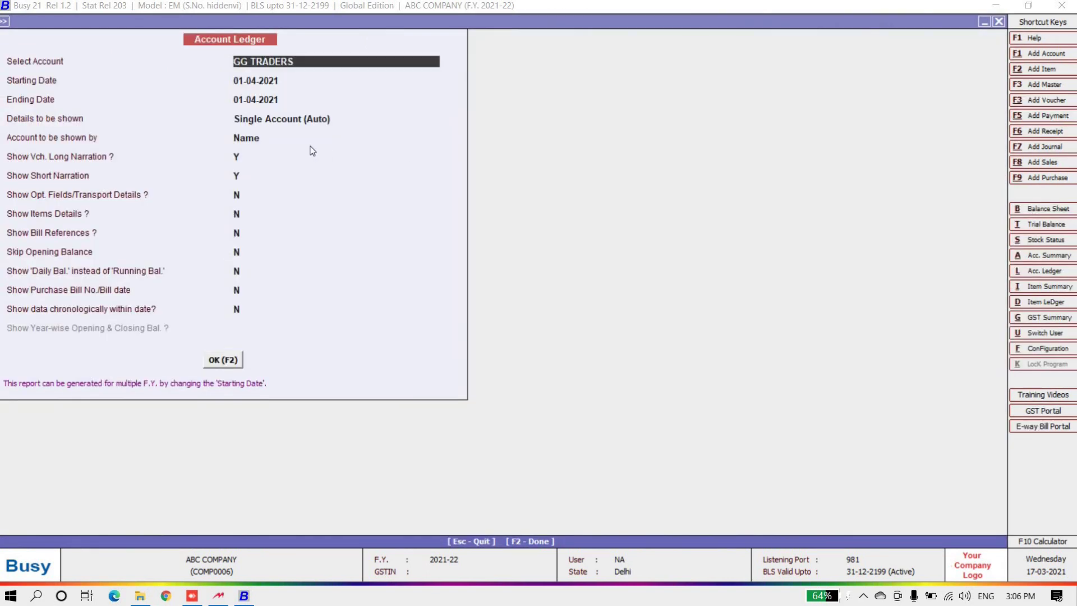
# - View the SB ENTERPRISES ledger with opening balance Rs. 13,35,268.48 Cr, then exit the ledger reports
pyautogui.write('SB')
pyautogui.press('Return')
pyautogui.press('Return')
pyautogui.press('Return')
pyautogui.click(239, 359)
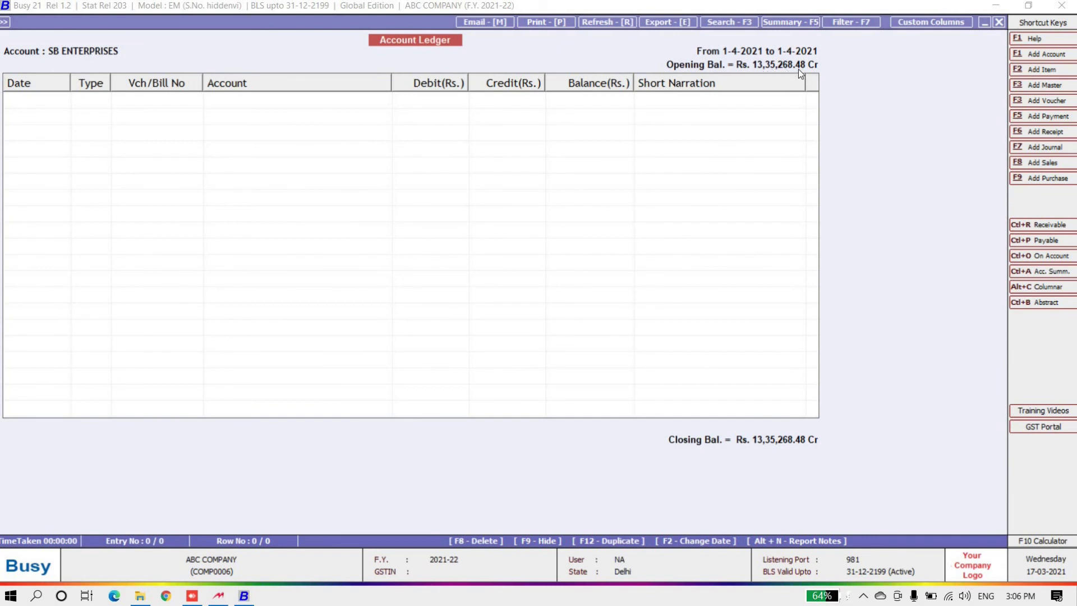
pyautogui.press('Escape')
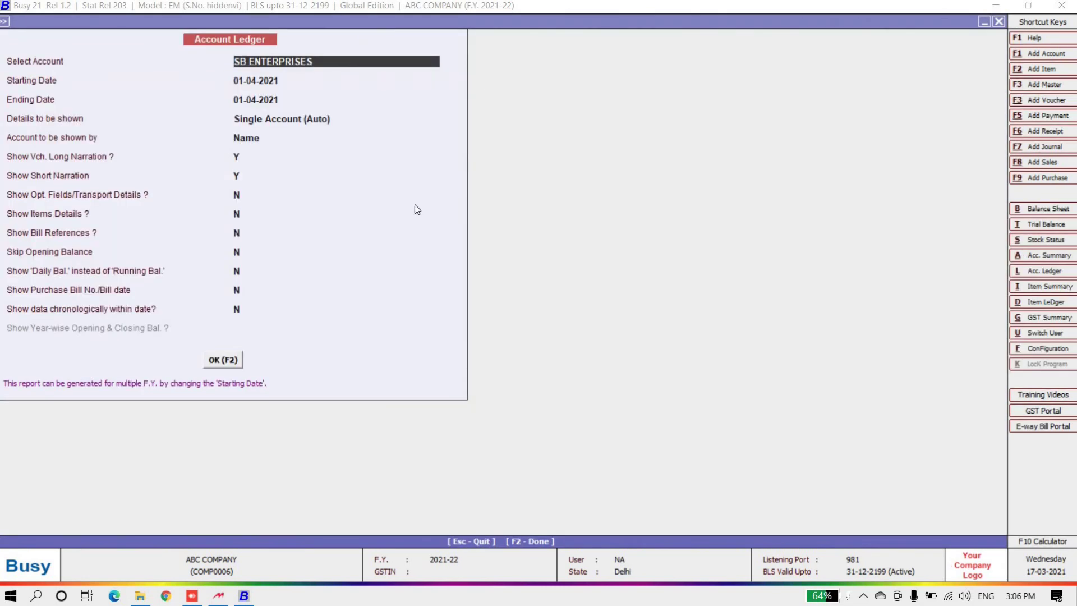
pyautogui.press('Escape')
pyautogui.press('Escape')
pyautogui.press('Escape')
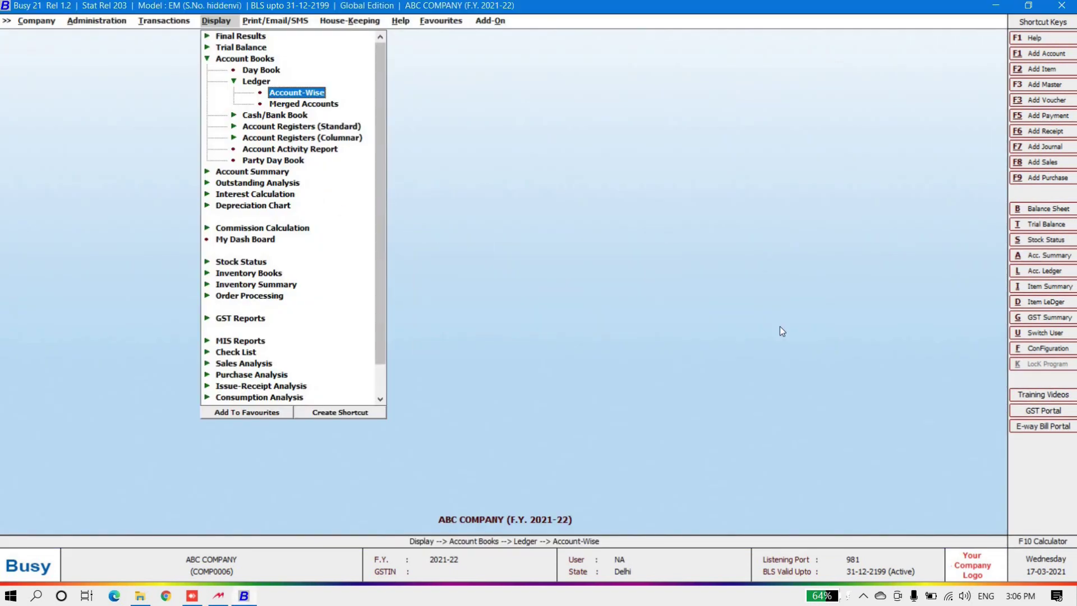
pyautogui.press('Escape')
pyautogui.press('Escape')
# - Check the General group's COMPUTER PARTS items in Stock Status (2,330.00 at 01-04-2021), then close it
pyautogui.click(1042, 242)
pyautogui.click(155, 175)
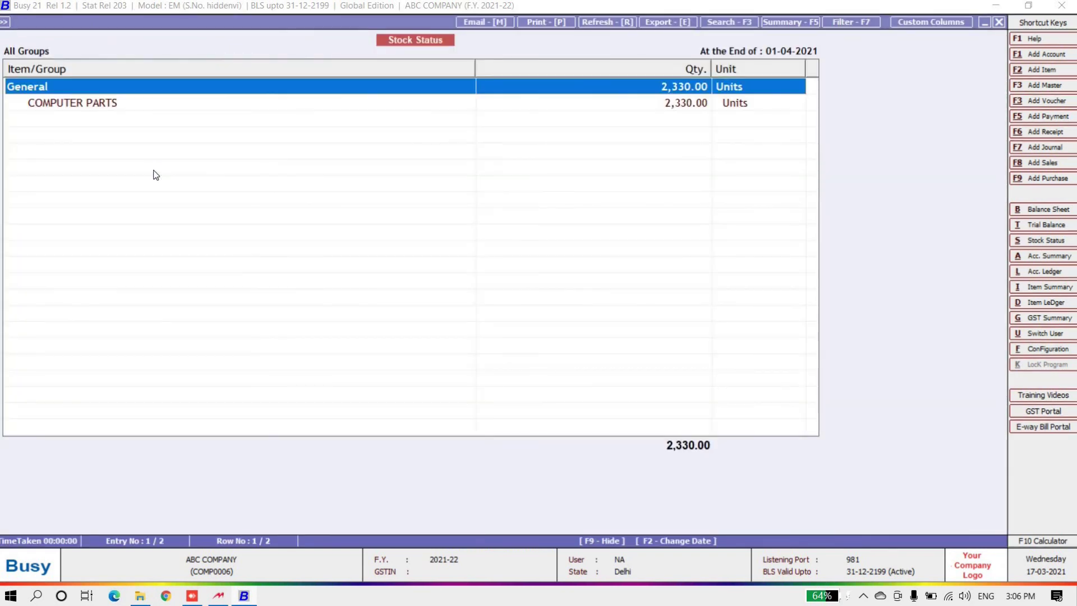
pyautogui.press('Return')
pyautogui.press('Return')
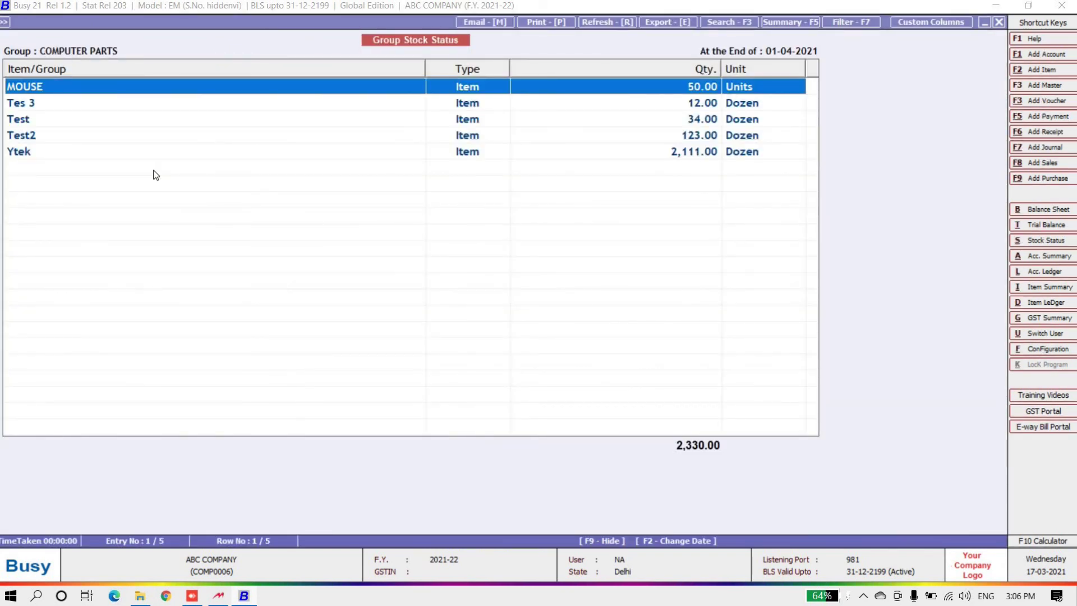
pyautogui.press('Down')
pyautogui.press('Down')
pyautogui.press('Down')
pyautogui.press('Down')
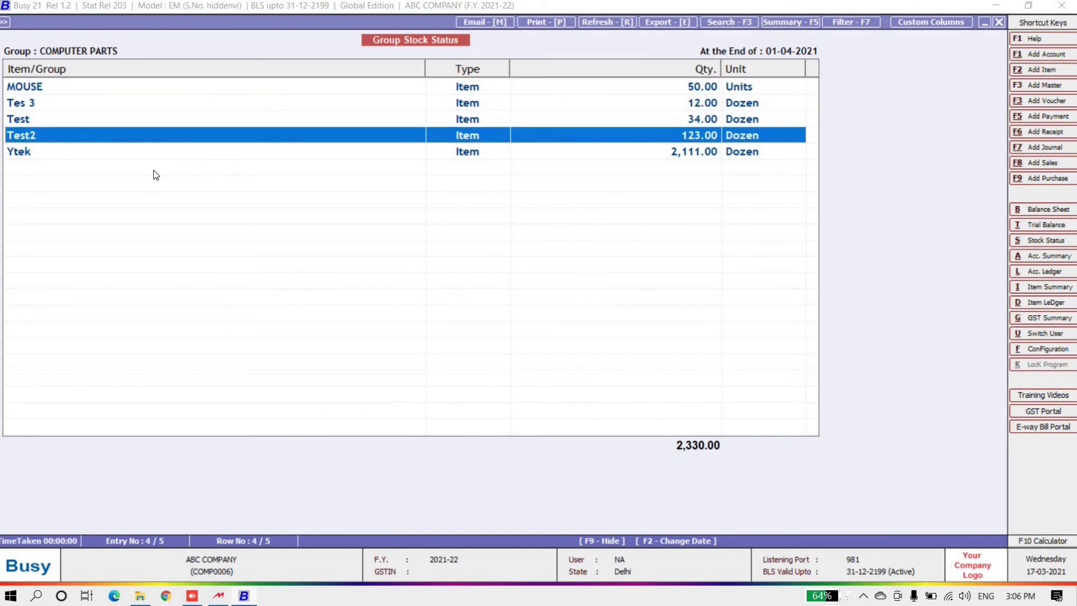
pyautogui.press('Up')
pyautogui.press('Up')
pyautogui.press('Up')
pyautogui.press('Up')
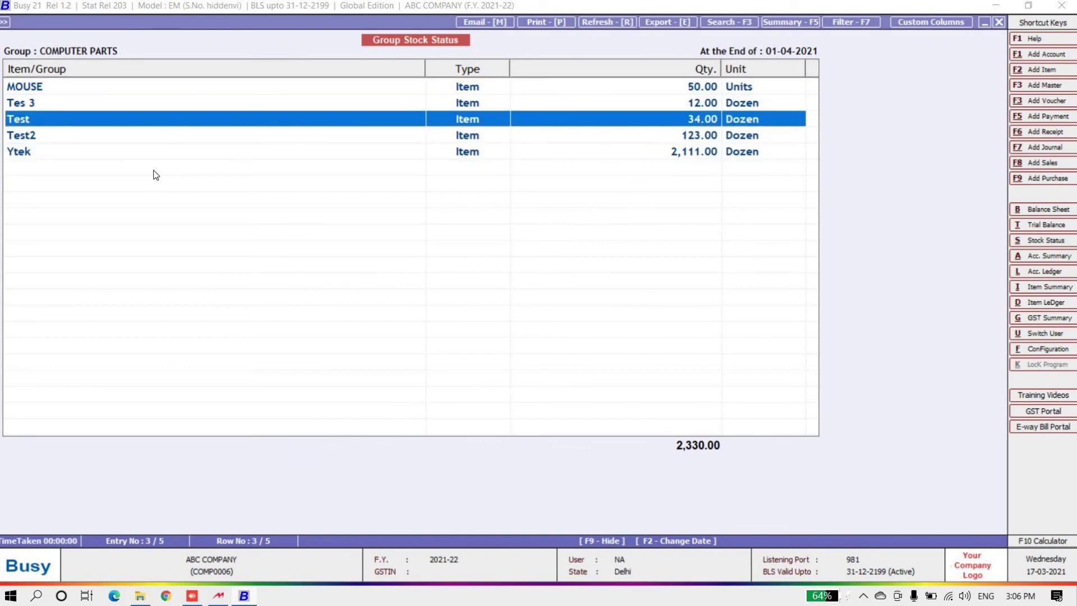
pyautogui.press('Escape')
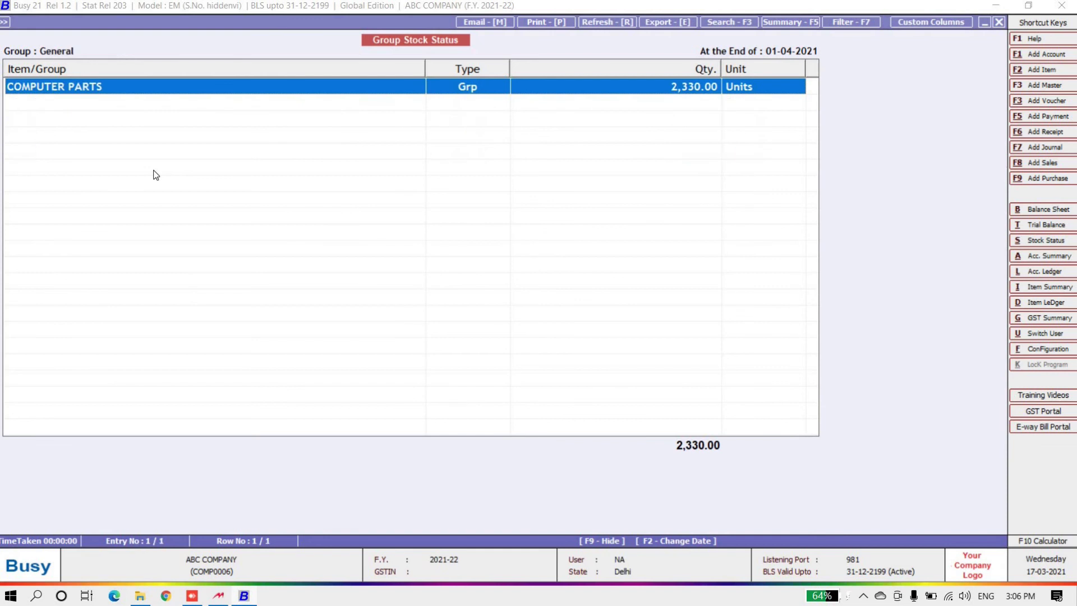
pyautogui.press('Escape')
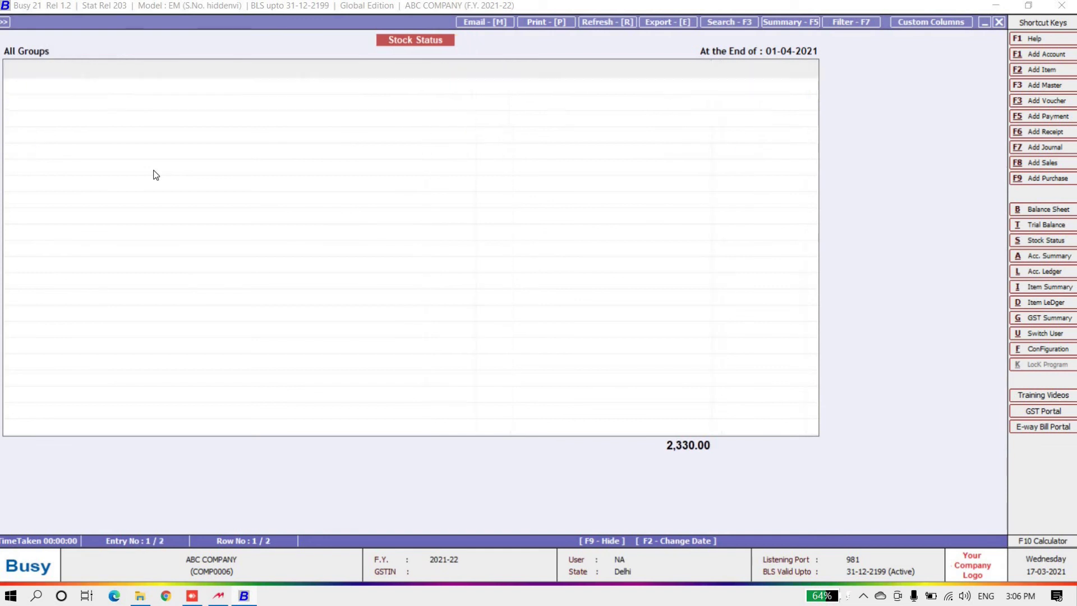
pyautogui.press('Escape')
pyautogui.press('Escape')
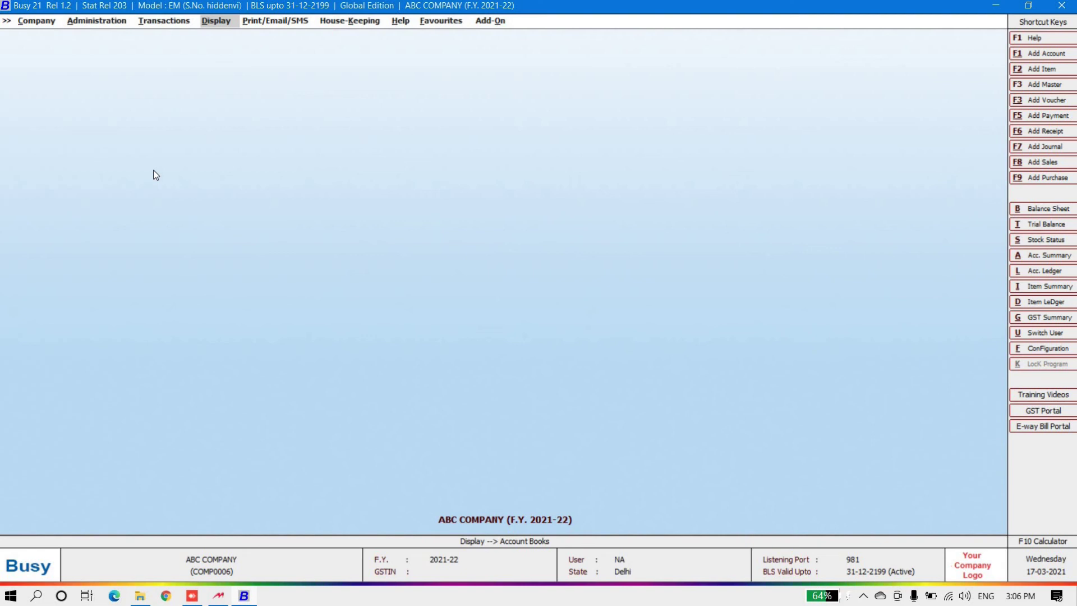
pyautogui.press('Left')
pyautogui.press('Left')
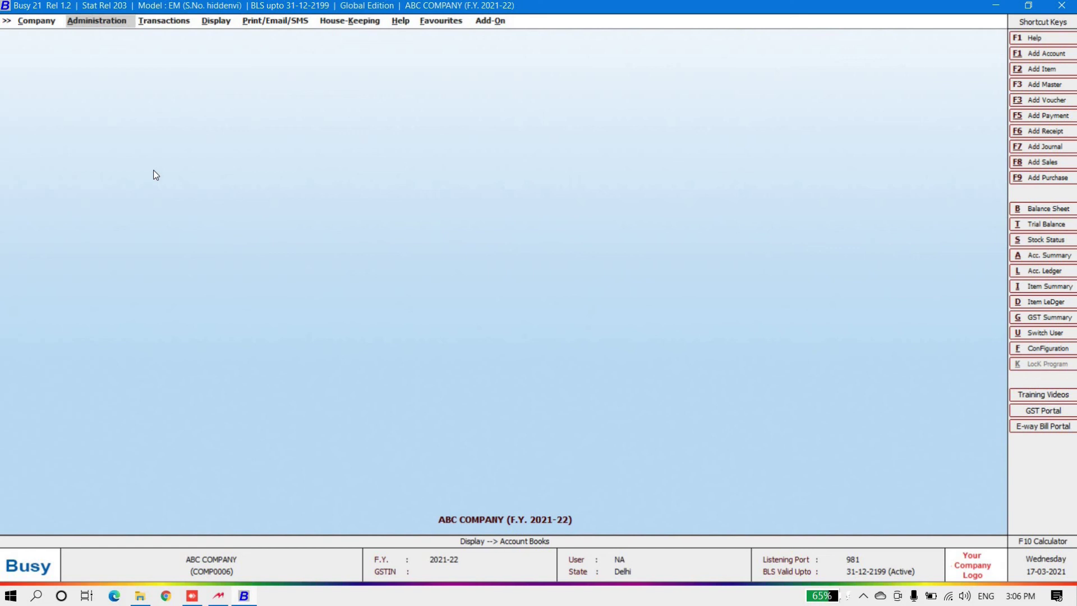
# - Change ABC COMPANY to the year starting 01-04-2020 and acknowledge the success message
pyautogui.press('Return')
pyautogui.press('Return')
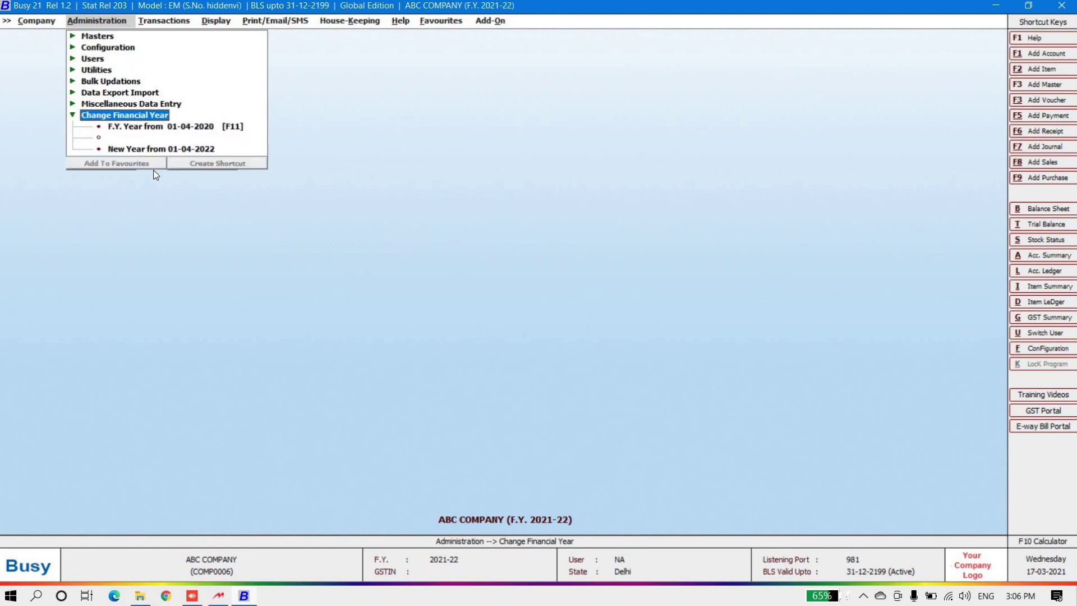
pyautogui.press('Down')
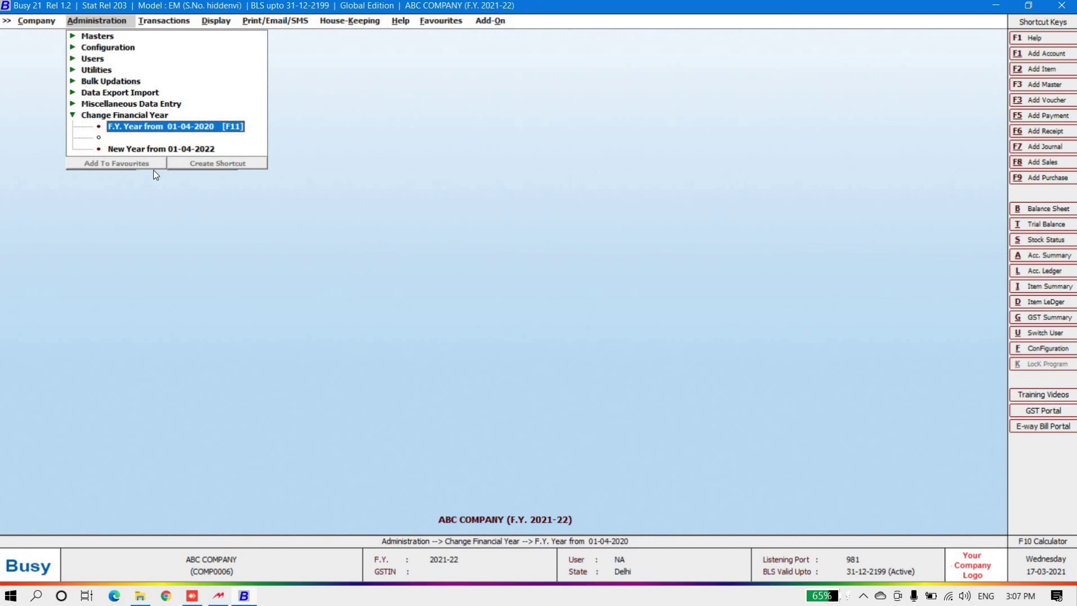
pyautogui.press('Return')
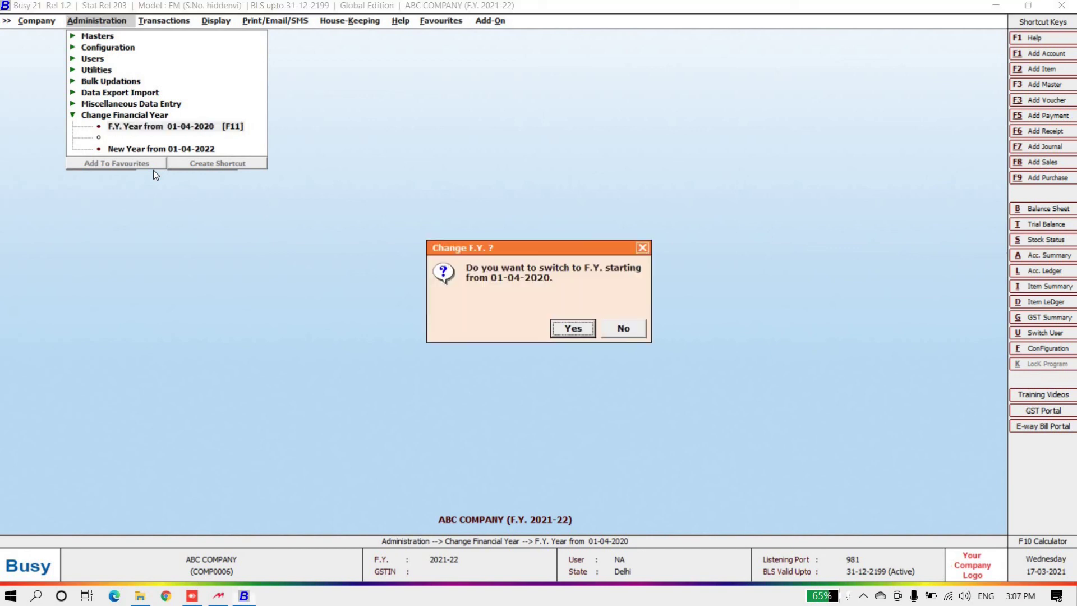
pyautogui.press('Return')
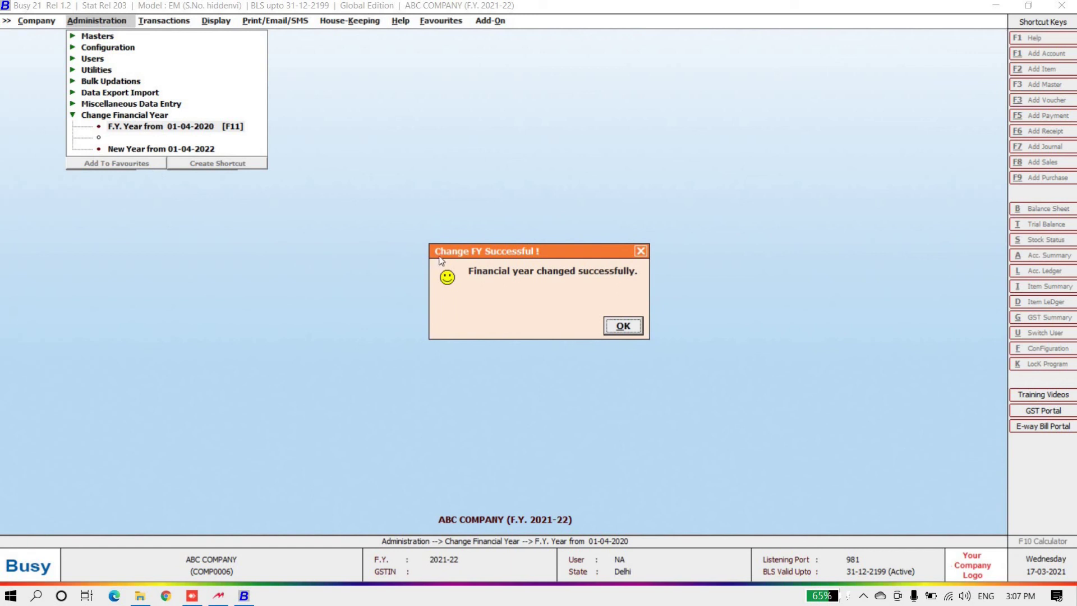
pyautogui.click(622, 331)
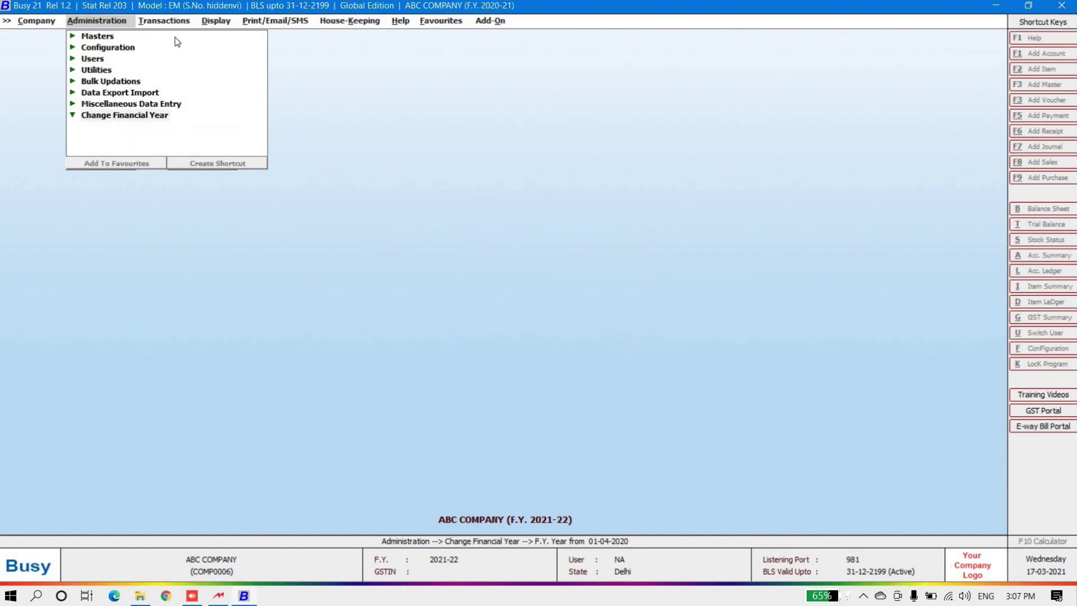
pyautogui.click(165, 23)
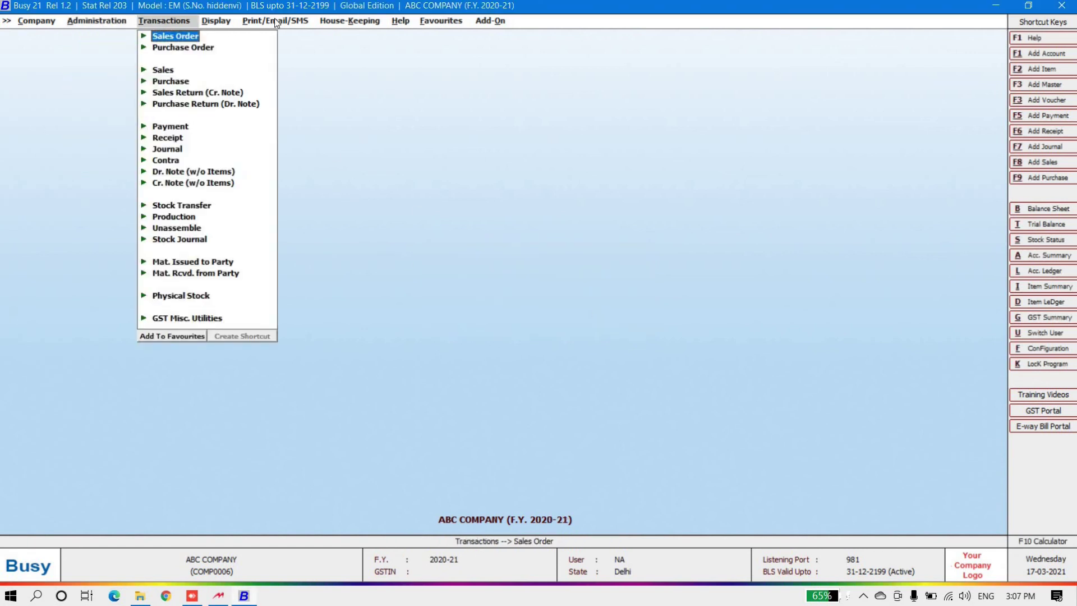
pyautogui.click(216, 21)
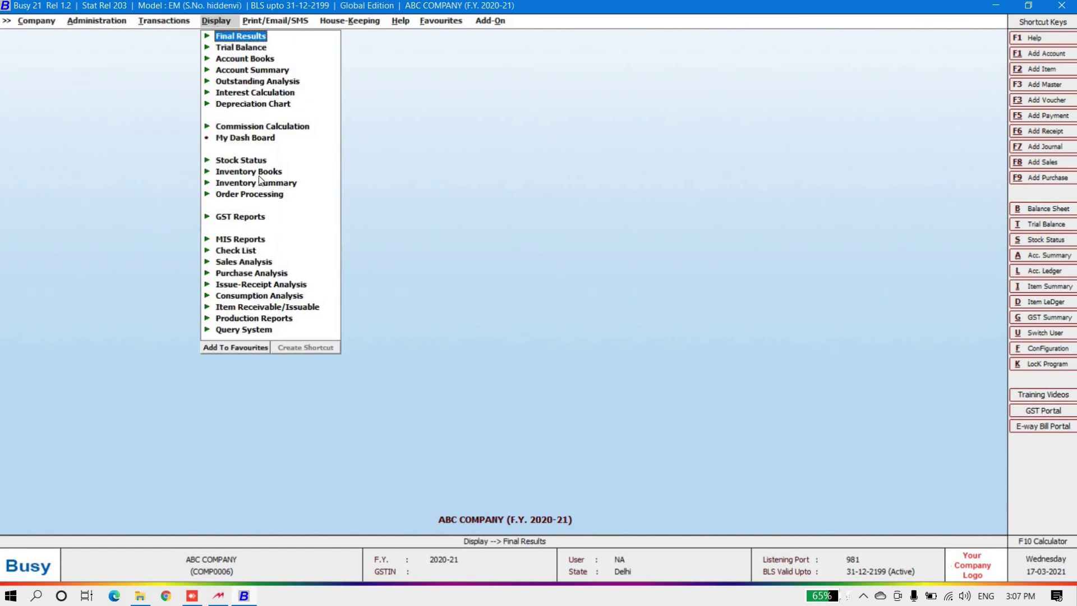
pyautogui.click(244, 59)
pyautogui.click(256, 82)
pyautogui.click(279, 95)
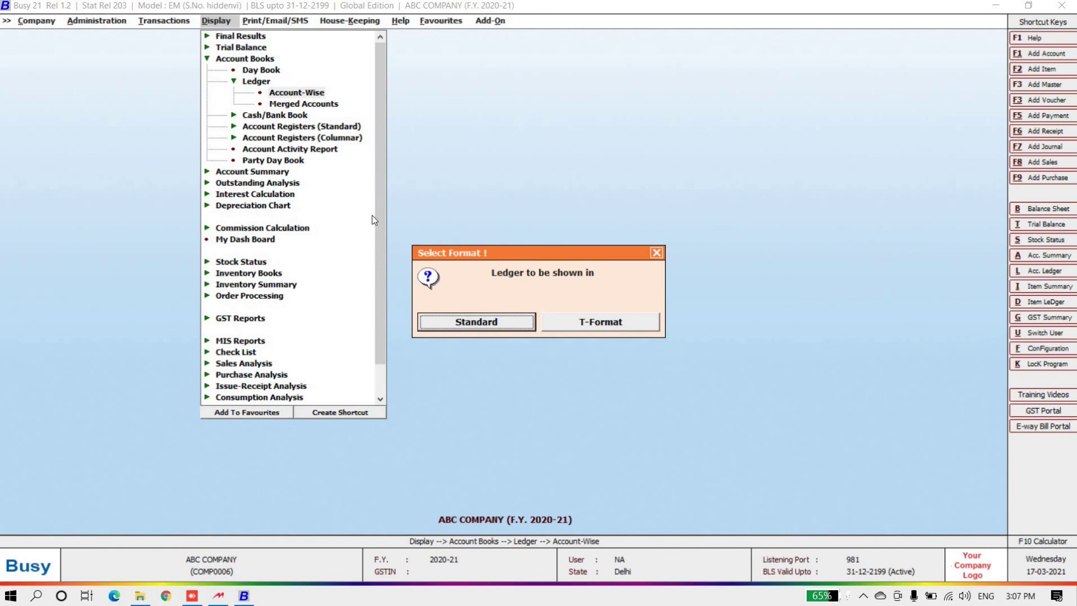
pyautogui.click(481, 324)
pyautogui.click(483, 307)
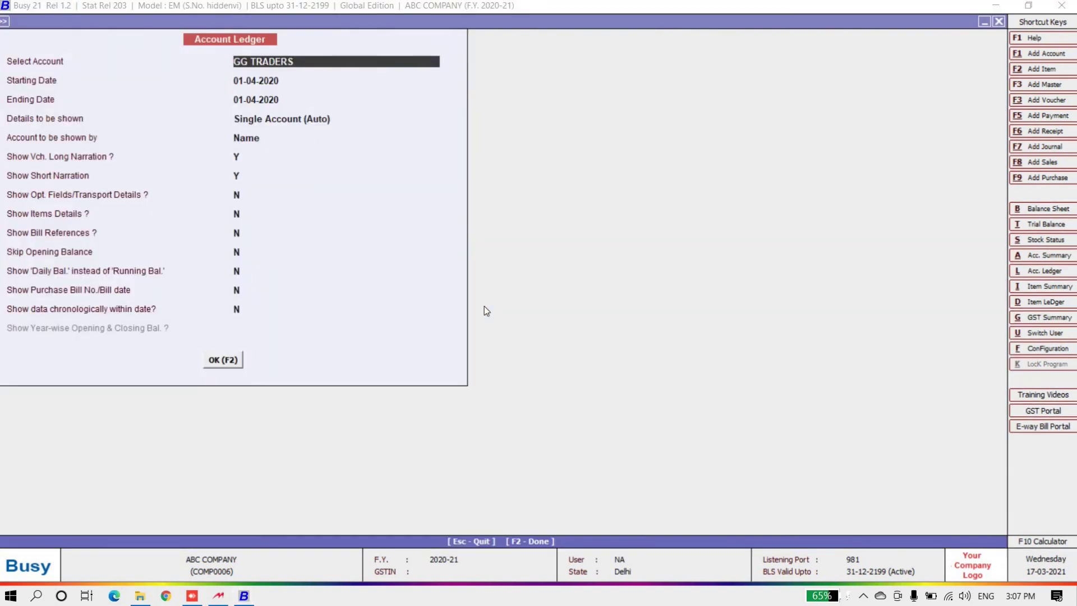
pyautogui.press('Return')
pyautogui.press('Return')
pyautogui.press('Return')
pyautogui.press('Return')
pyautogui.press('Return')
pyautogui.press('Return')
pyautogui.press('Return')
pyautogui.press('Return')
pyautogui.press('Return')
pyautogui.press('Return')
pyautogui.press('Return')
pyautogui.press('Return')
pyautogui.press('Return')
pyautogui.press('Return')
pyautogui.press('Return')
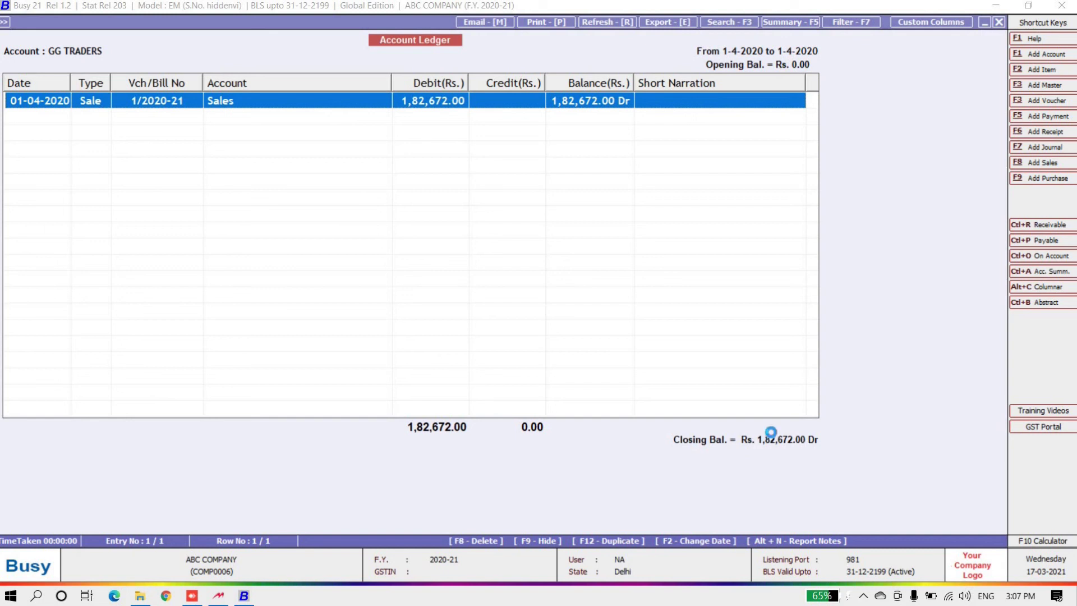
pyautogui.press('Return')
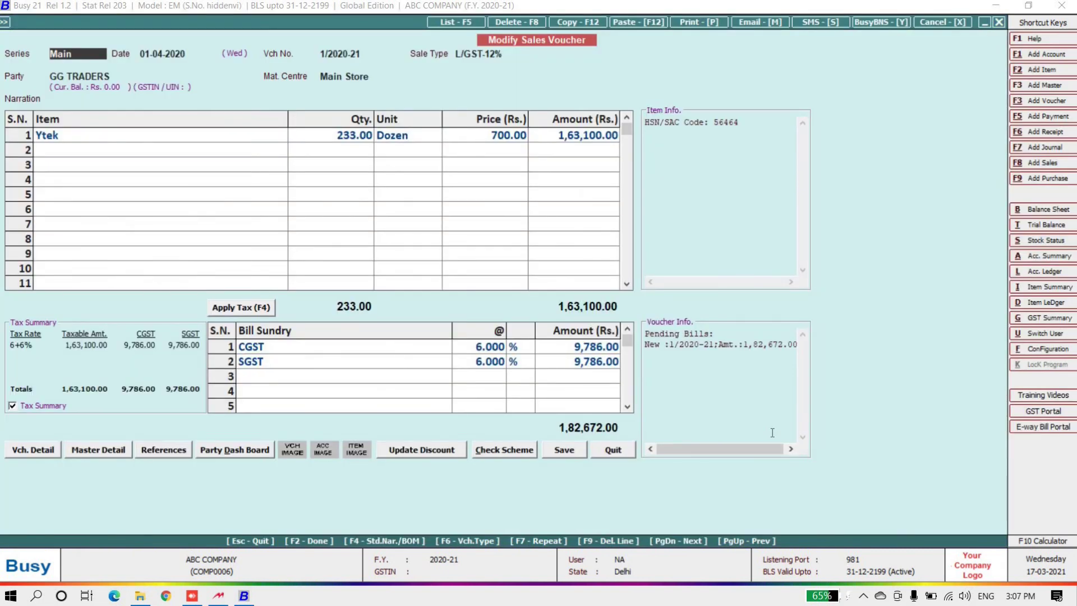
pyautogui.press('Escape')
pyautogui.press('Escape')
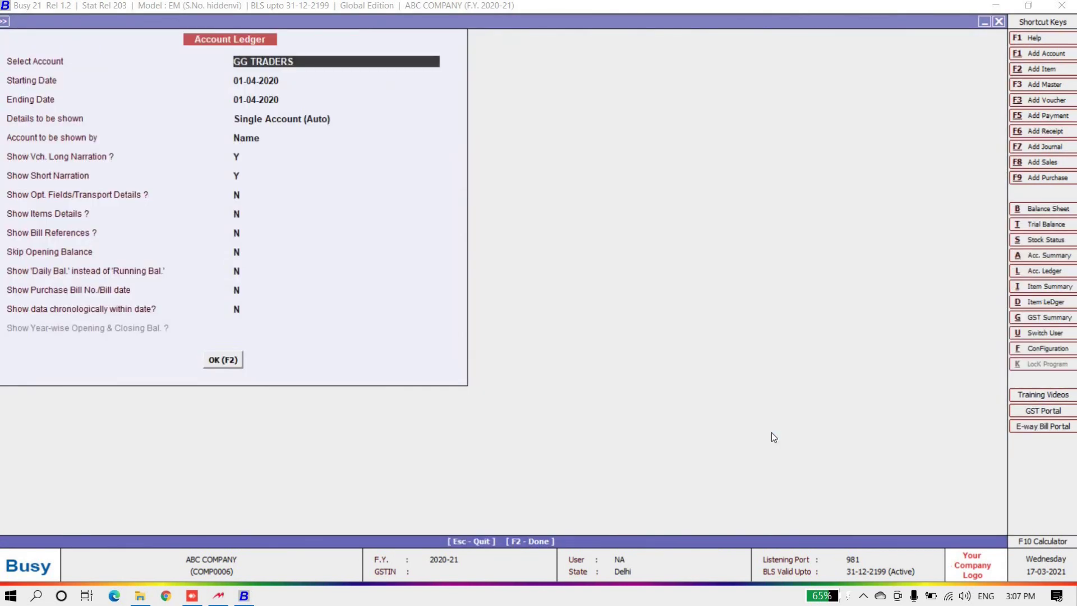
pyautogui.press('Escape')
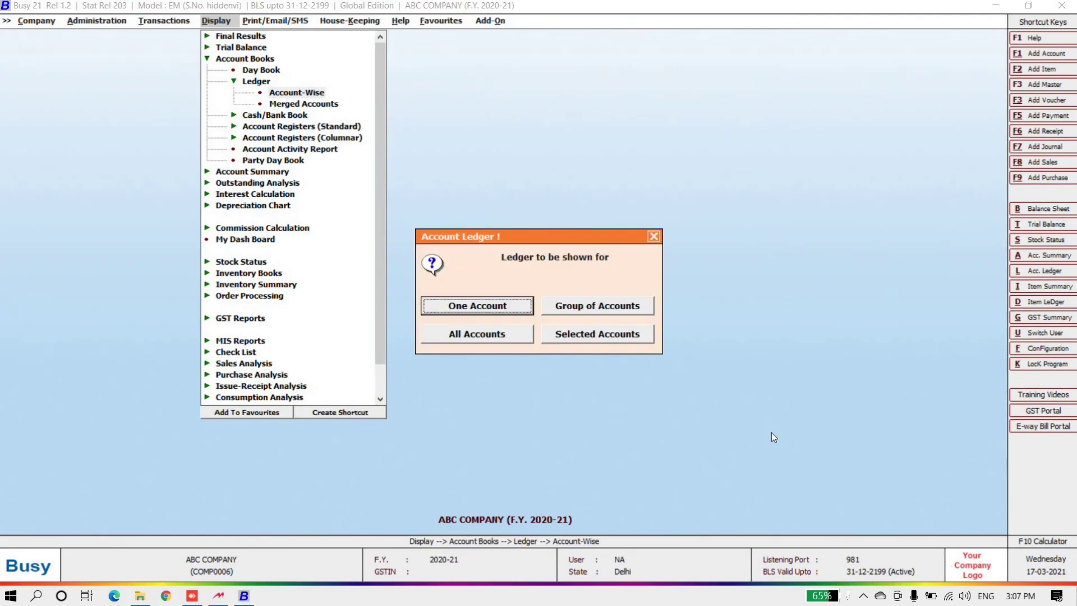
pyautogui.press('Escape')
pyautogui.press('Escape')
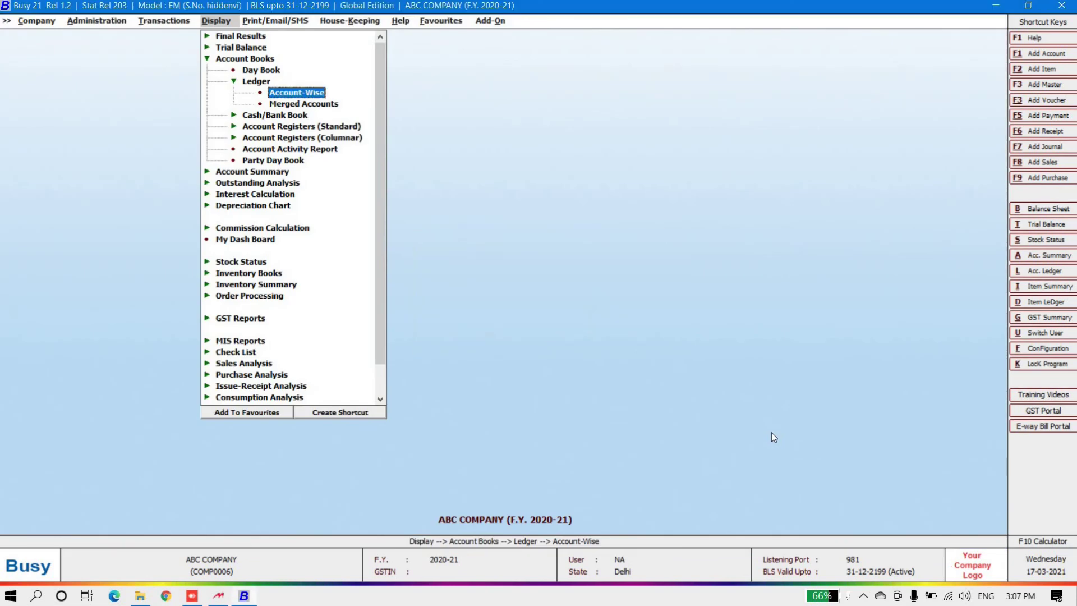
pyautogui.press('Escape')
pyautogui.press('Escape')
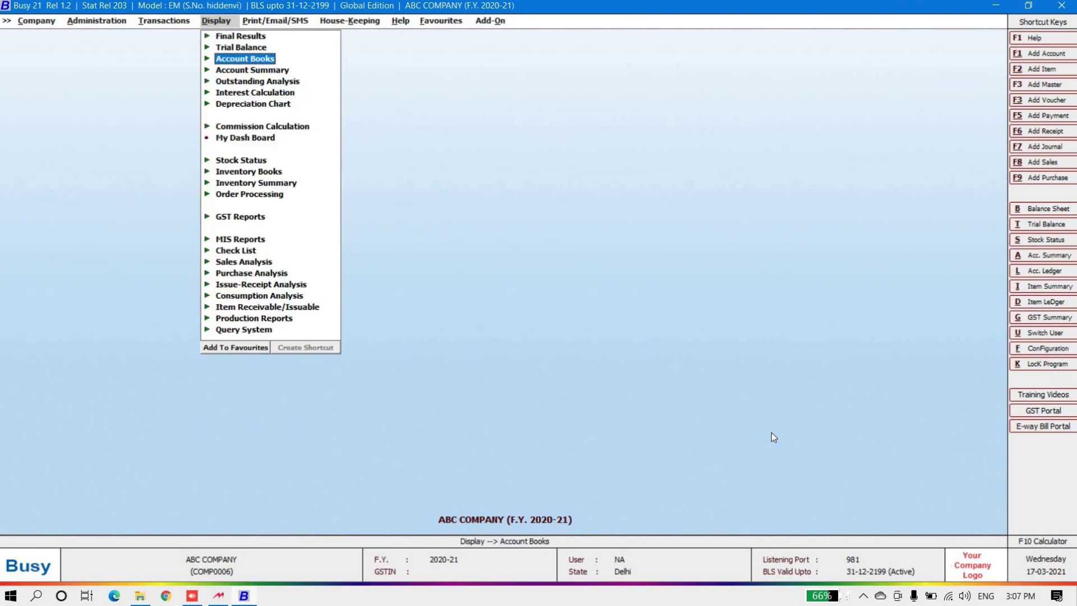
pyautogui.press('Left')
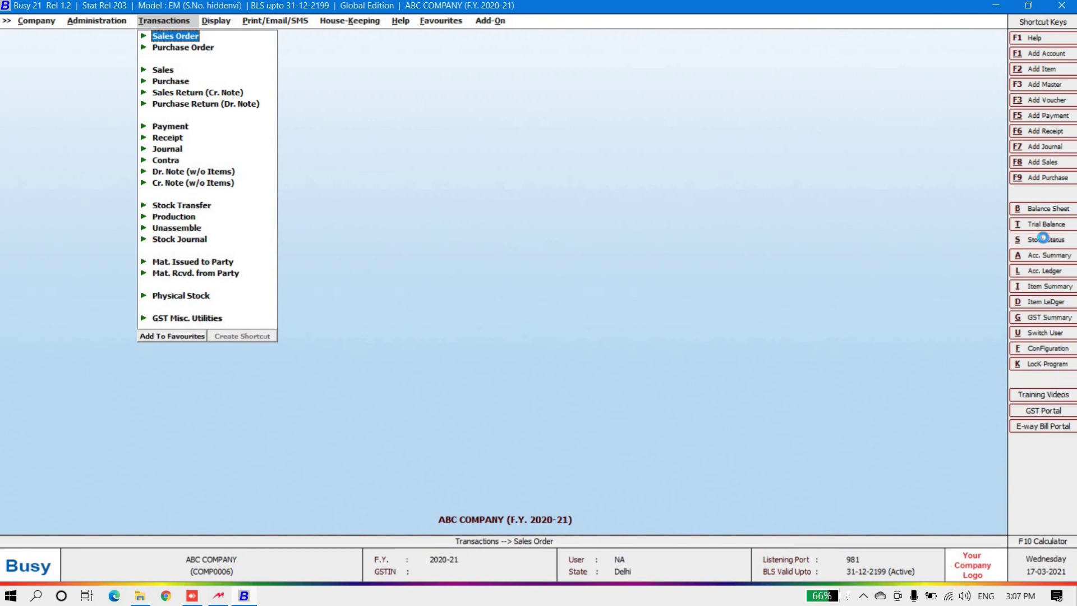
# - Check COMPUTER PARTS item quantities in Stock Status as at 01-04-2020, totalling 2,330.00
pyautogui.press('s')
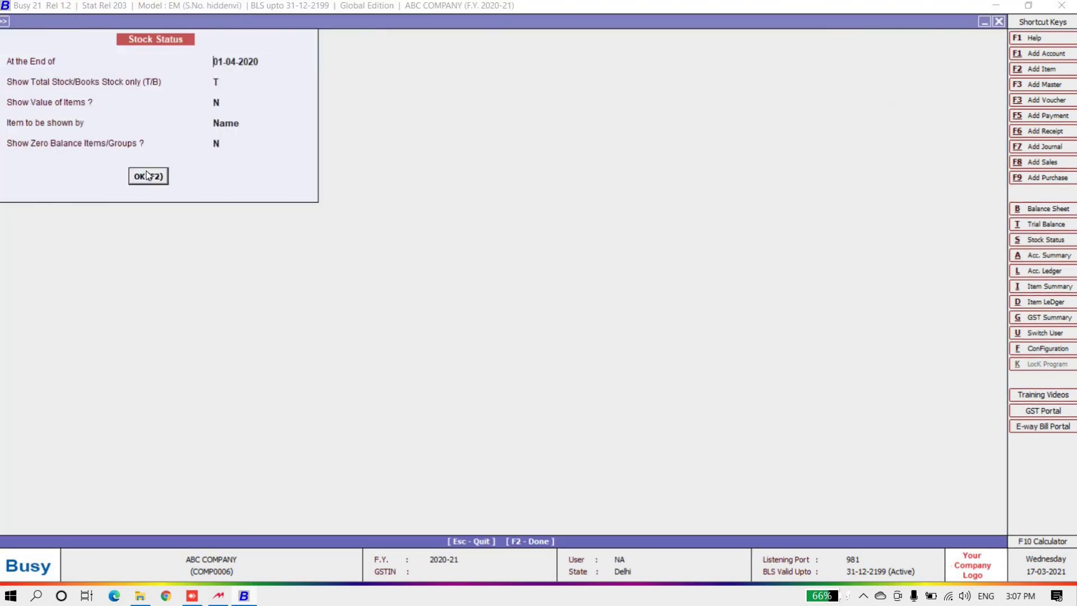
pyautogui.press('Return')
pyautogui.press('Return')
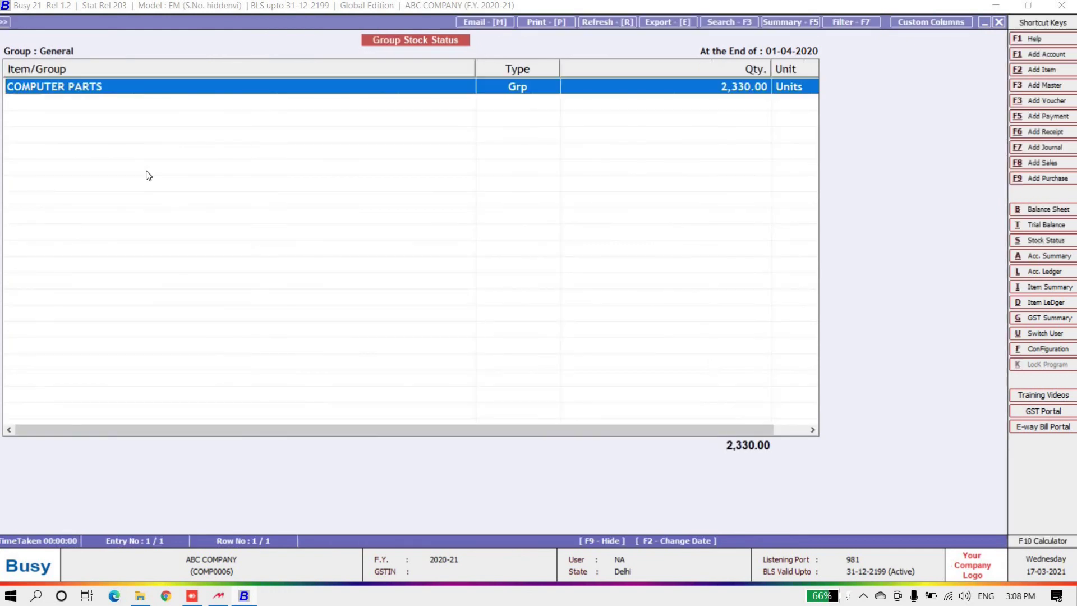
pyautogui.press('Return')
pyautogui.press('Down')
pyautogui.press('Down')
pyautogui.press('Down')
pyautogui.press('Down')
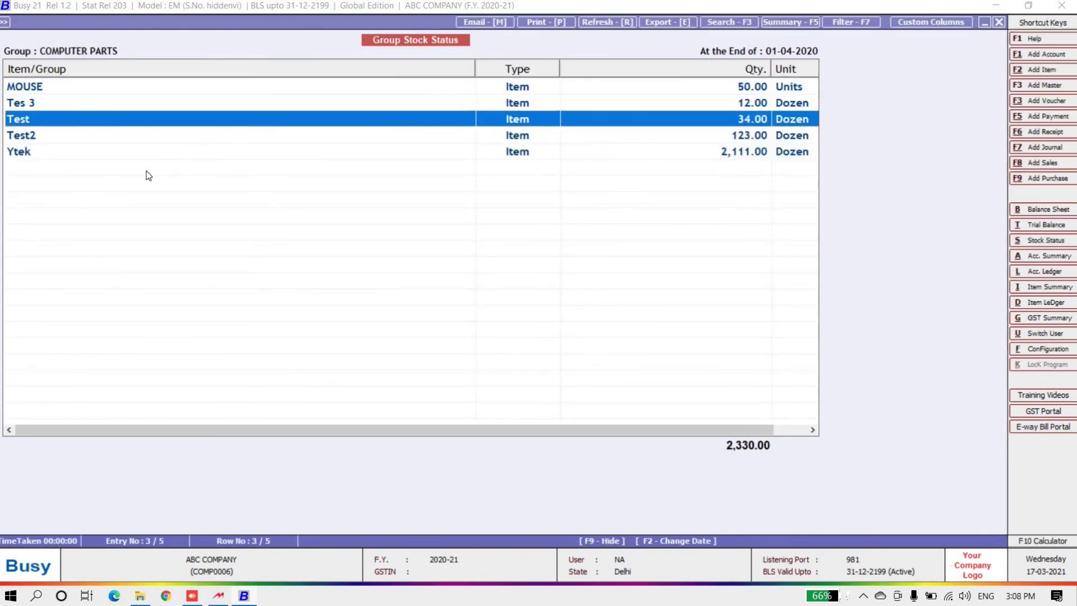
pyautogui.press('Up')
pyautogui.press('Up')
pyautogui.press('Up')
pyautogui.press('Up')
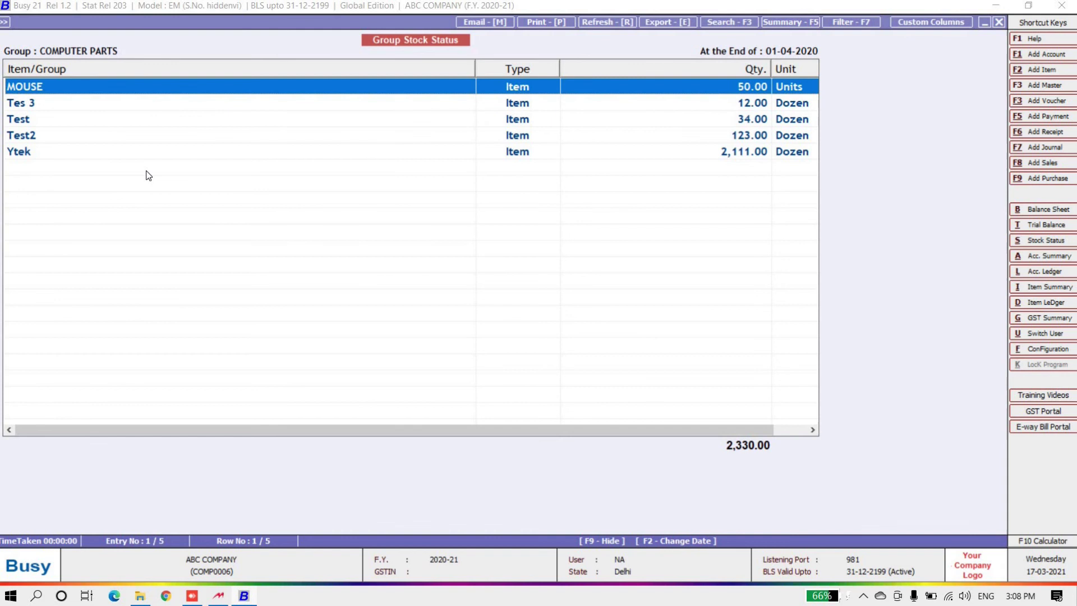
pyautogui.press('Escape')
pyautogui.press('Escape')
pyautogui.press('Escape')
pyautogui.press('Escape')
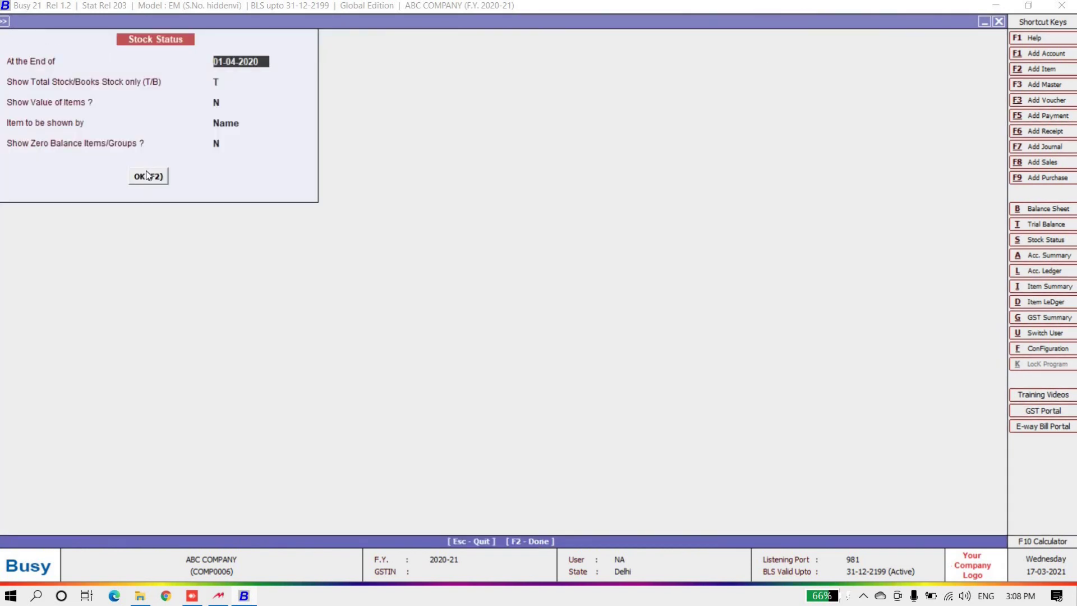